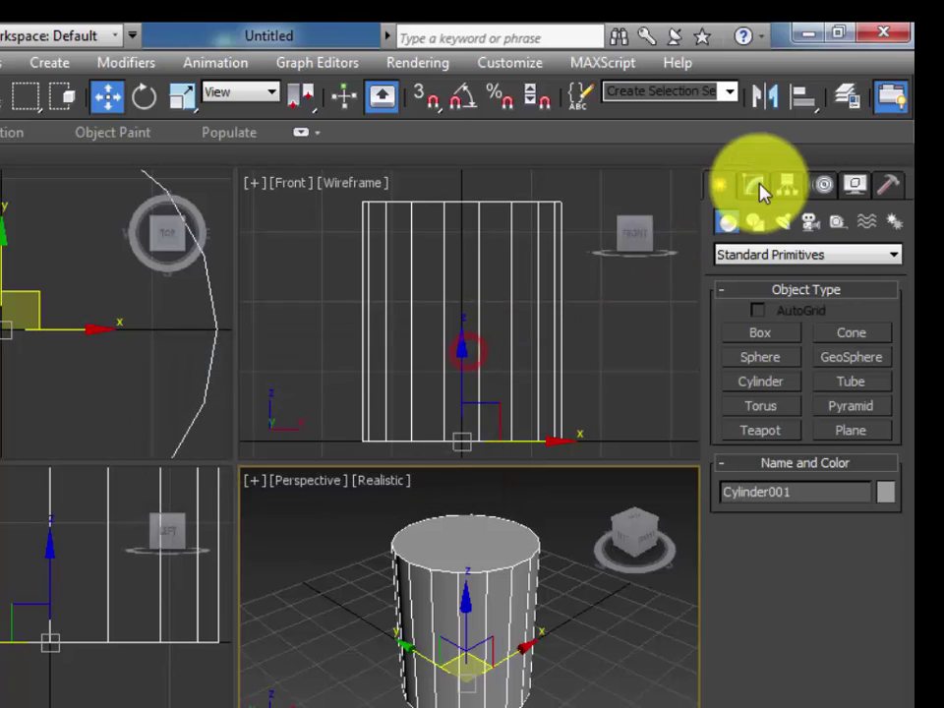
- Set the cylinder's radius to 12 and height to 36, and convert it to an Editable Poly
click(763, 187)
double_click(858, 517)
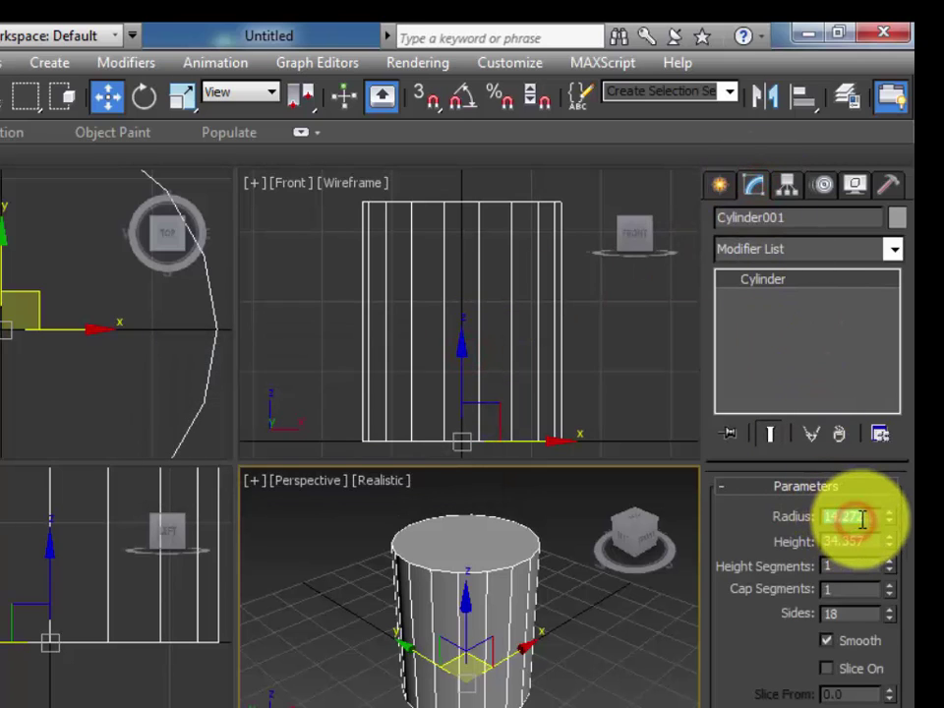
text(12)
key(Tab)
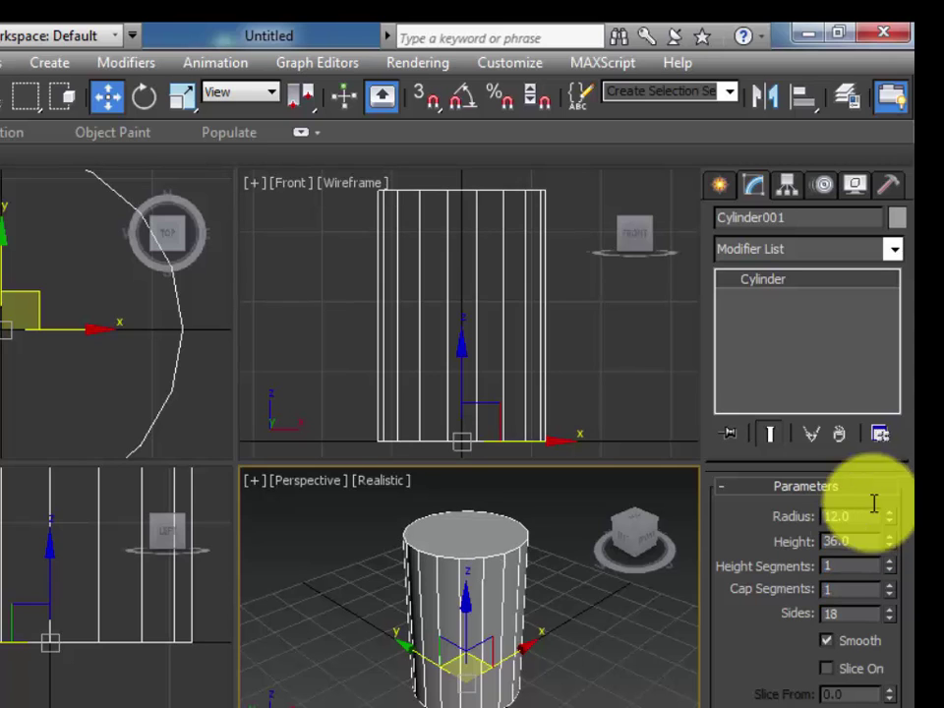
right_click(799, 285)
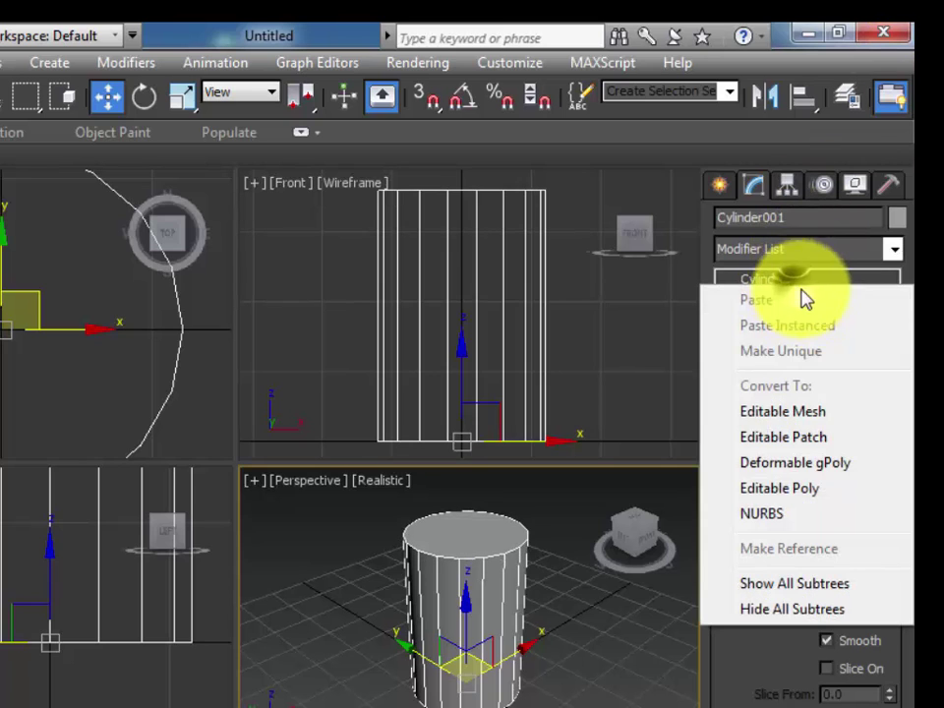
click(851, 492)
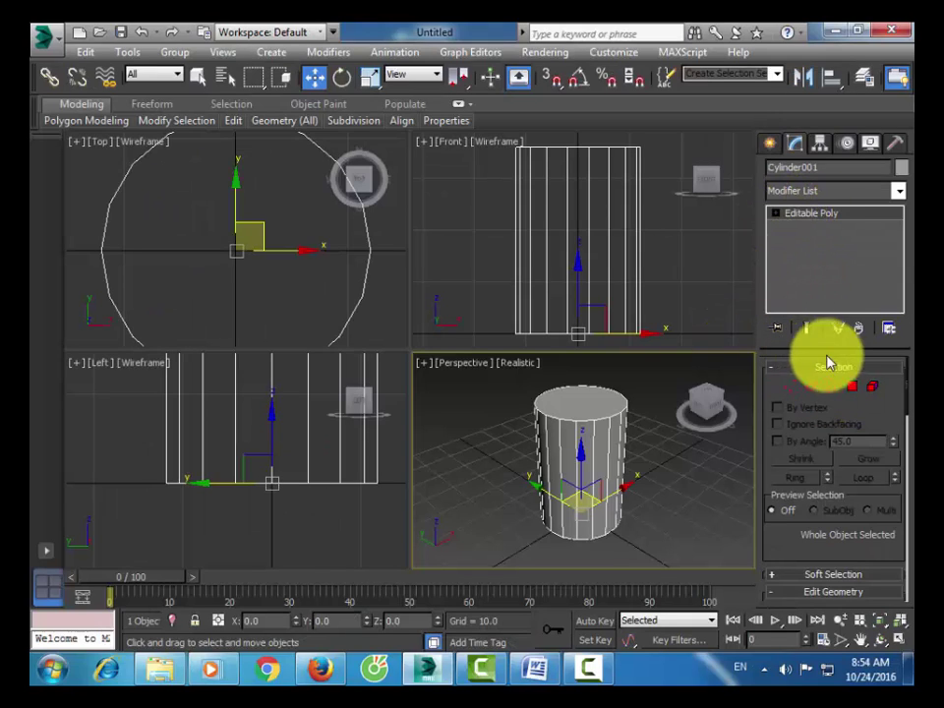
- Inset the cylinder's top cap polygon by 2.0
click(852, 386)
click(596, 400)
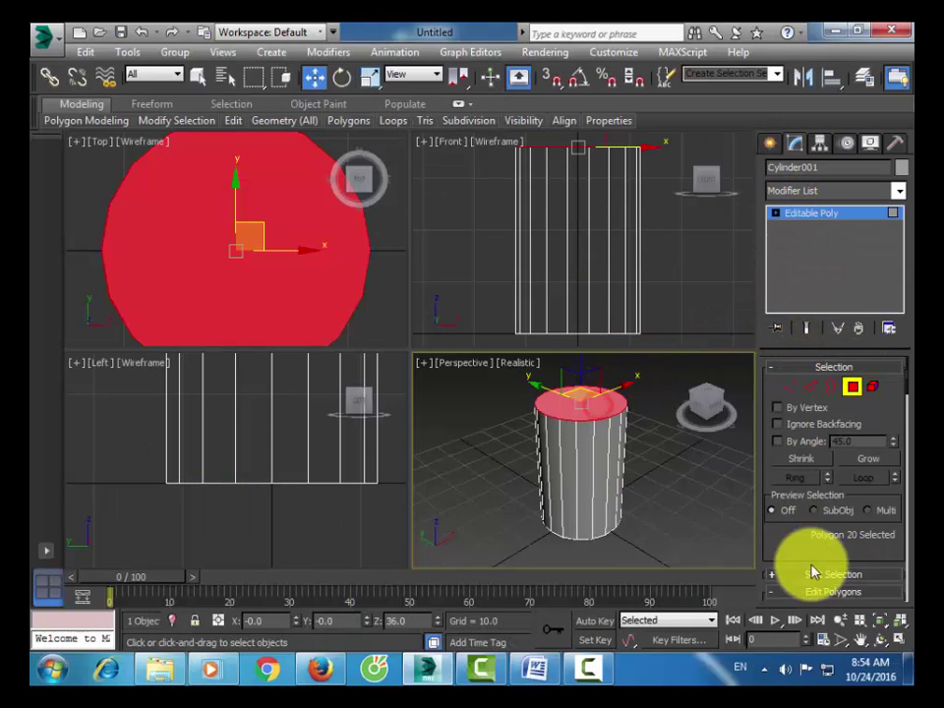
scroll(827, 519, down, 3)
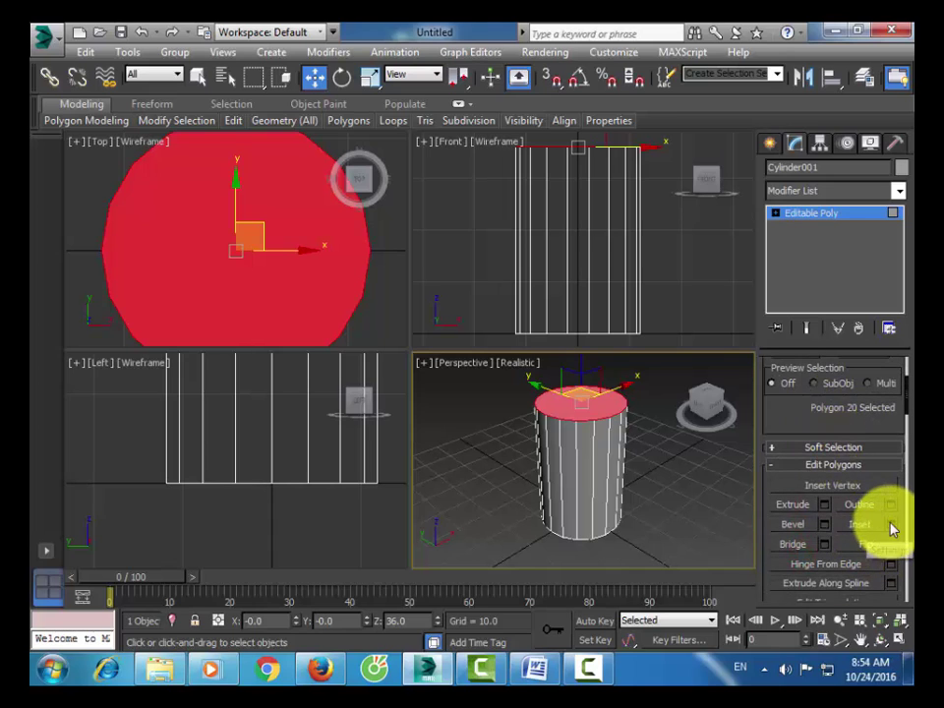
click(892, 525)
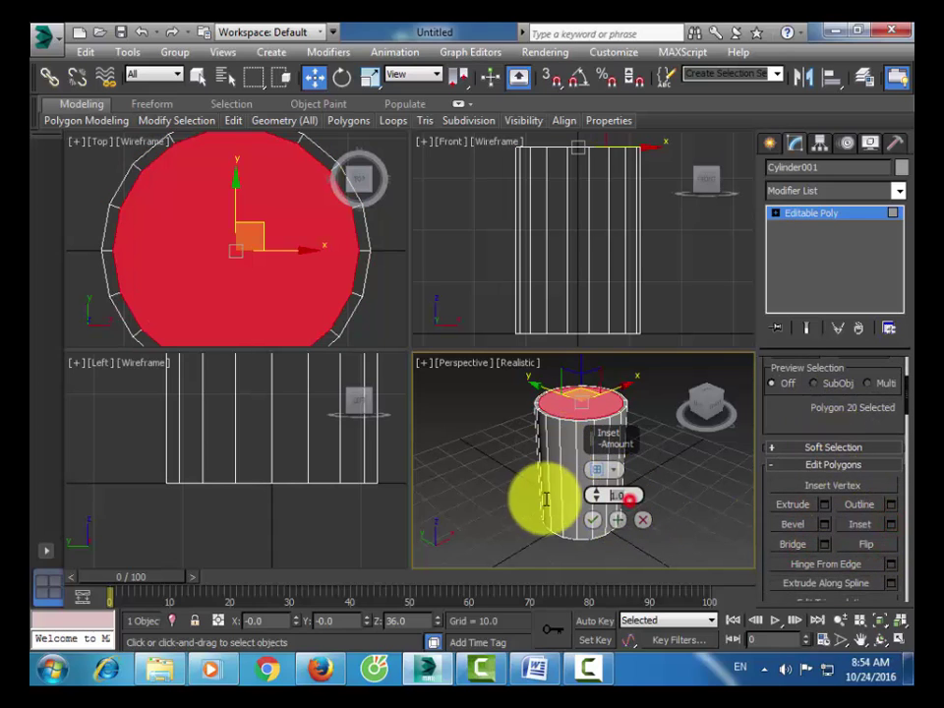
click(612, 522)
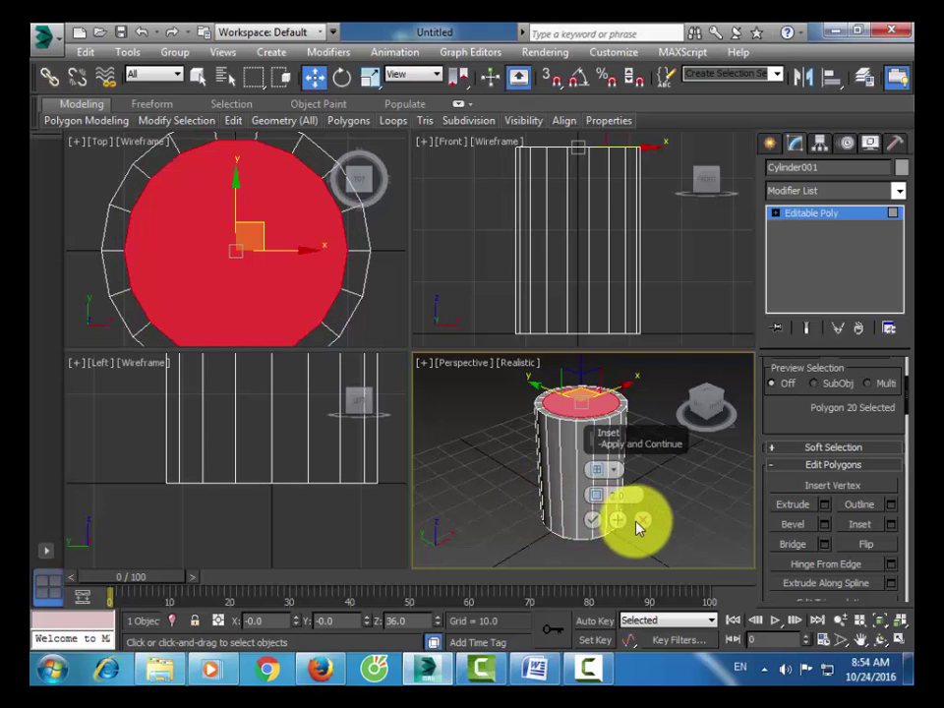
click(594, 521)
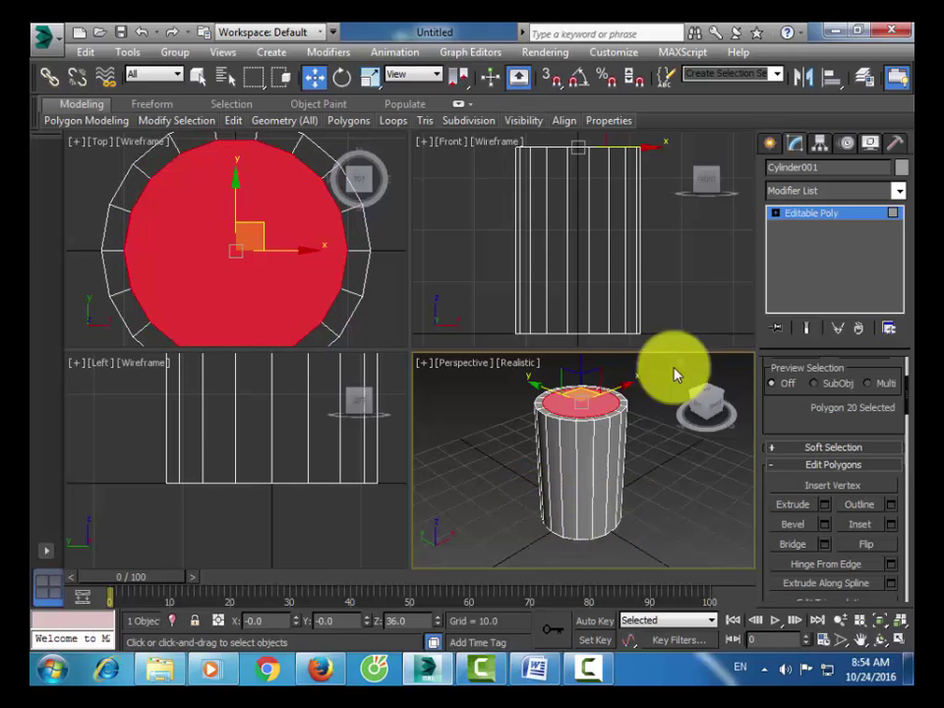
- Extrude the inset cap polygon down into the cylinder so the cup's inner floor sits at Z 3.0
click(825, 505)
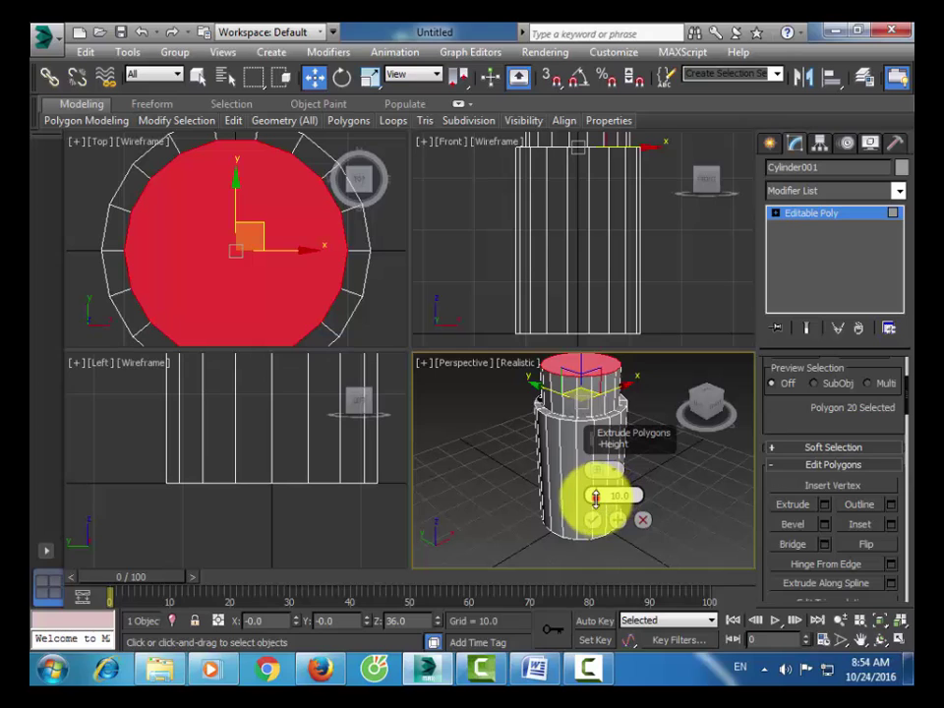
drag(595, 497, 601, 586)
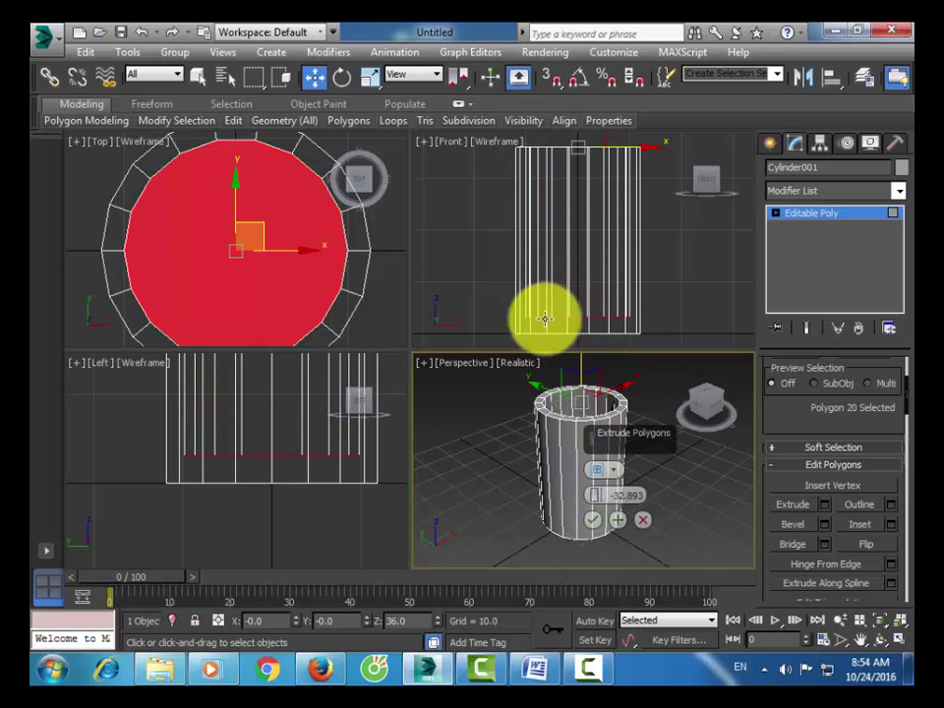
click(634, 497)
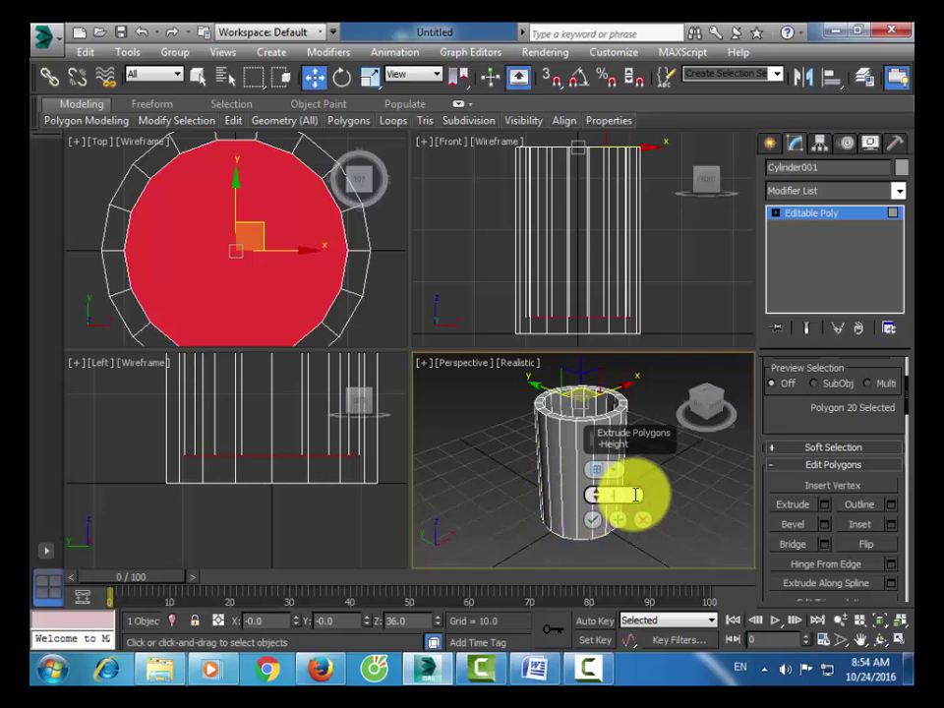
click(593, 528)
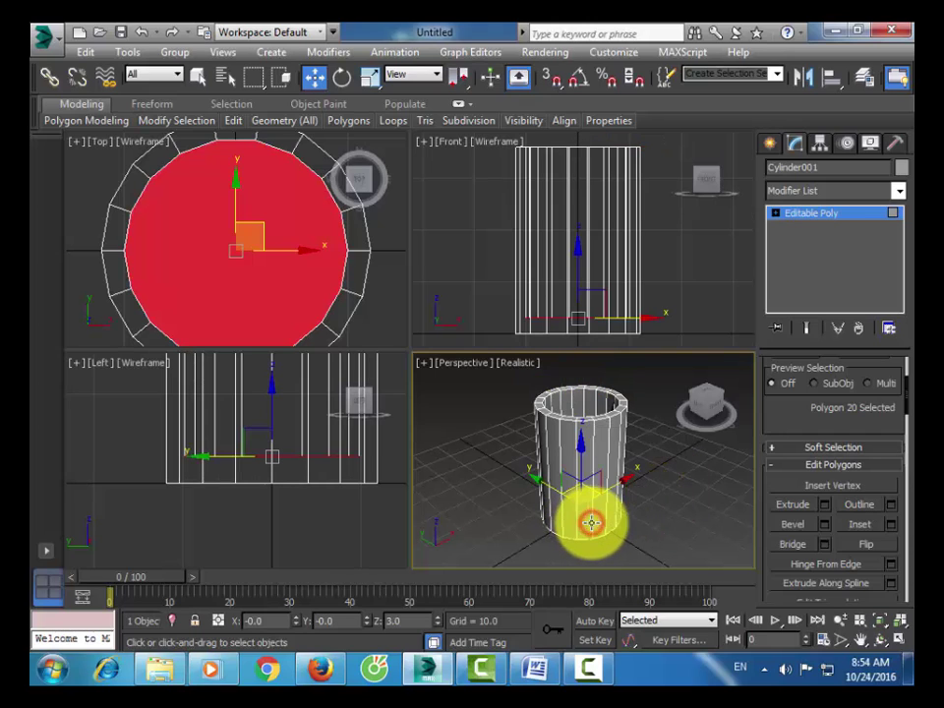
- Select all vertices at the cup's base, inner and outer, and scale them uniformly inward to taper the cup
click(776, 213)
click(777, 213)
key(1)
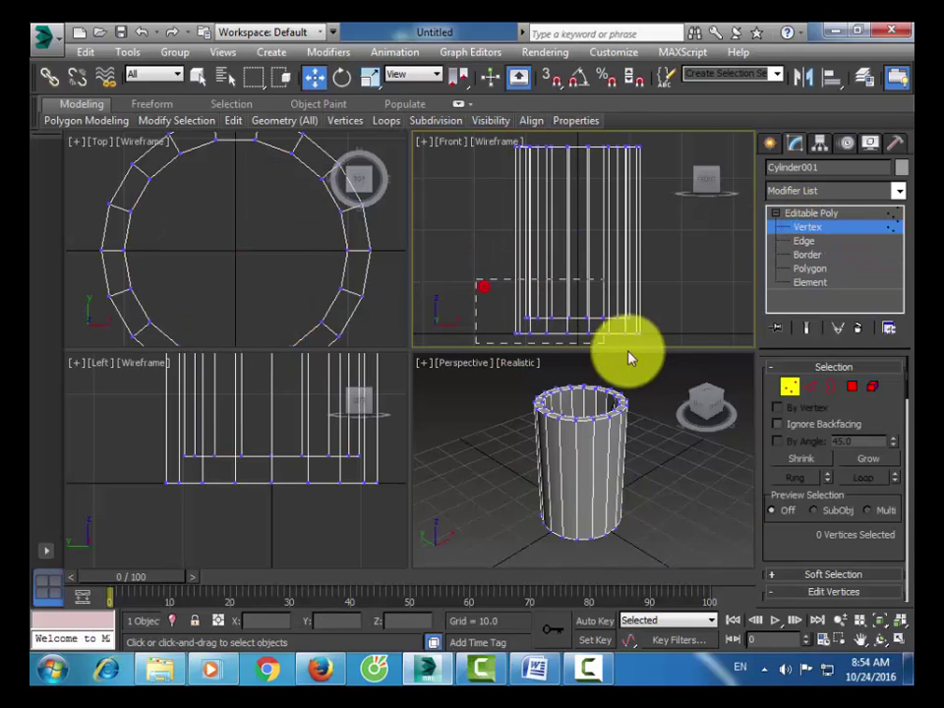
drag(629, 359, 679, 364)
click(367, 82)
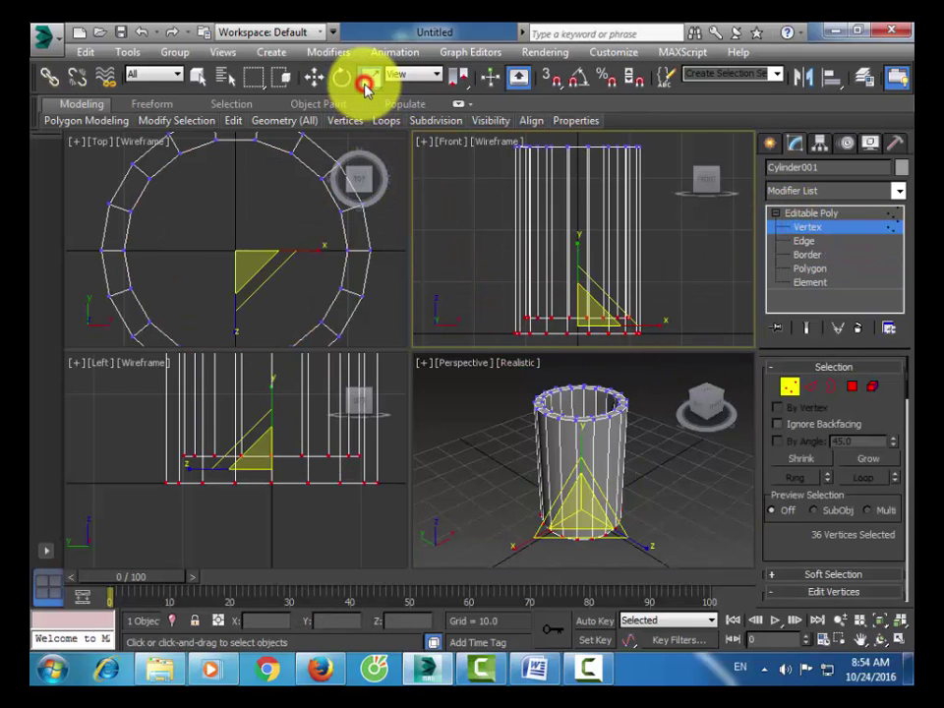
drag(586, 321, 585, 373)
click(815, 214)
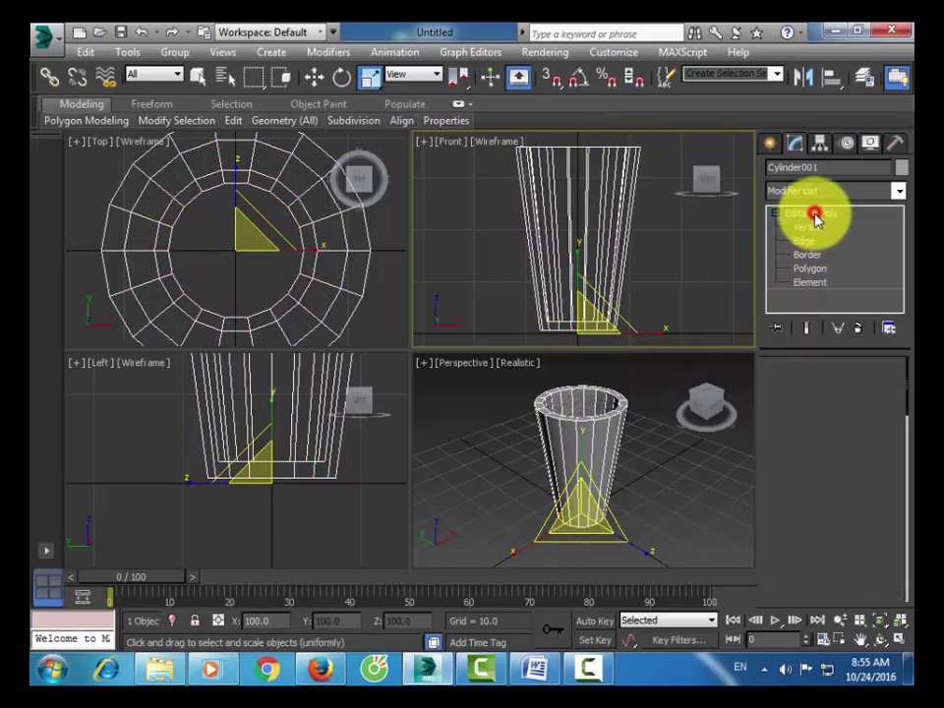
- Ring-select the vertical edges of the outer wall and connect them with one segment at a slide of about 68, near the rim
click(808, 269)
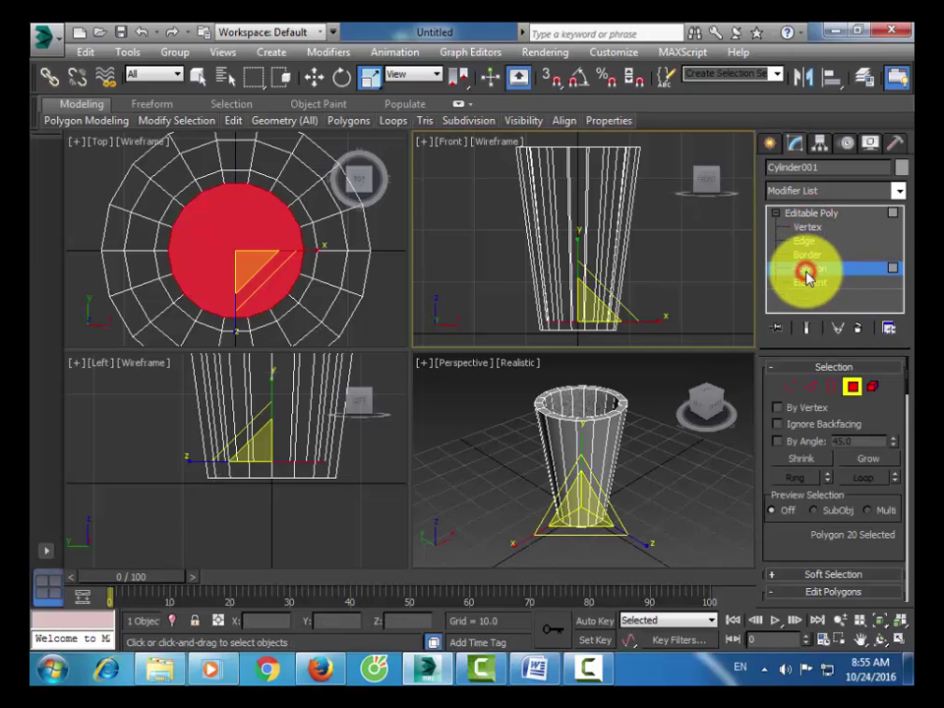
click(805, 241)
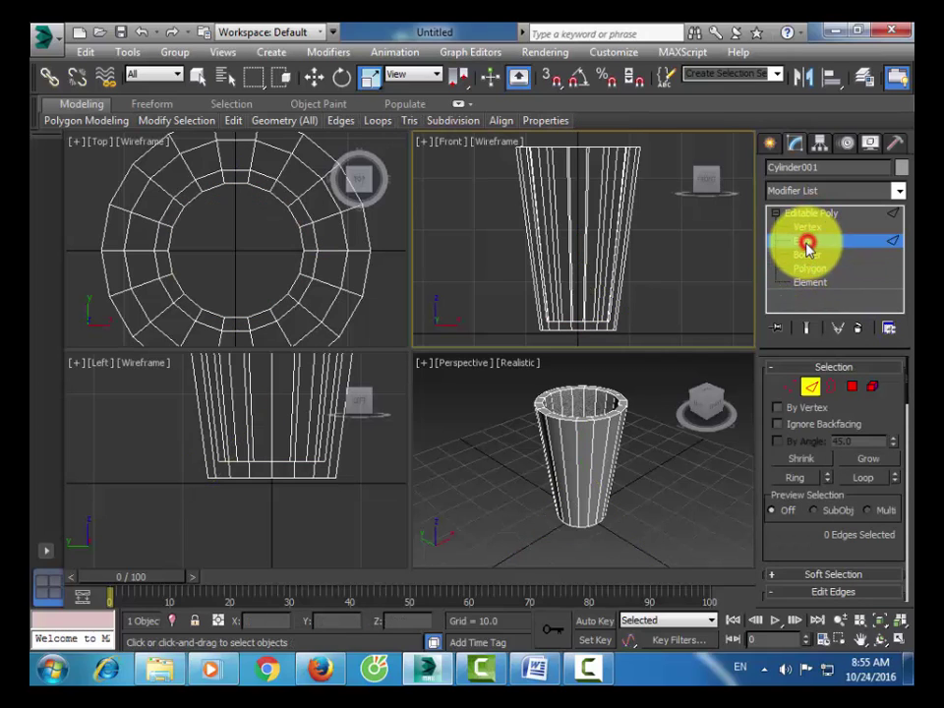
click(577, 455)
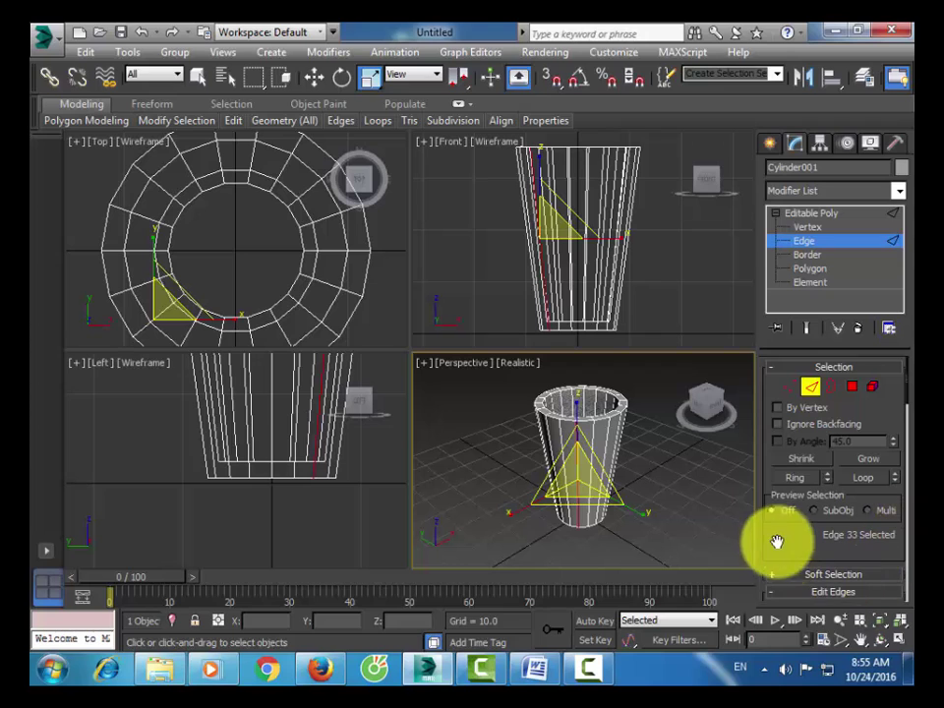
click(797, 480)
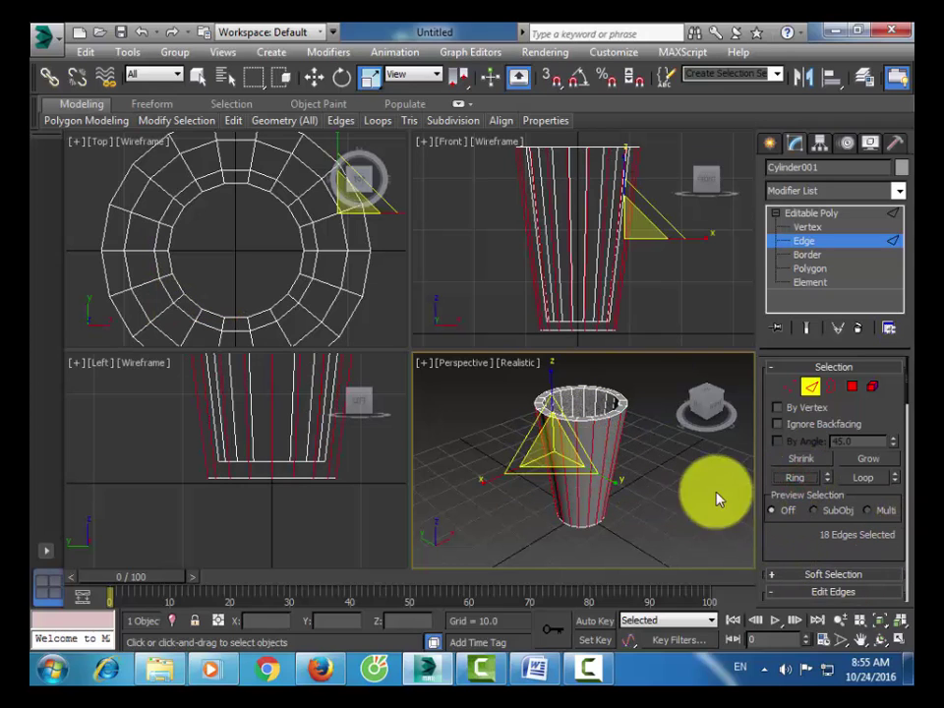
drag(805, 534, 812, 375)
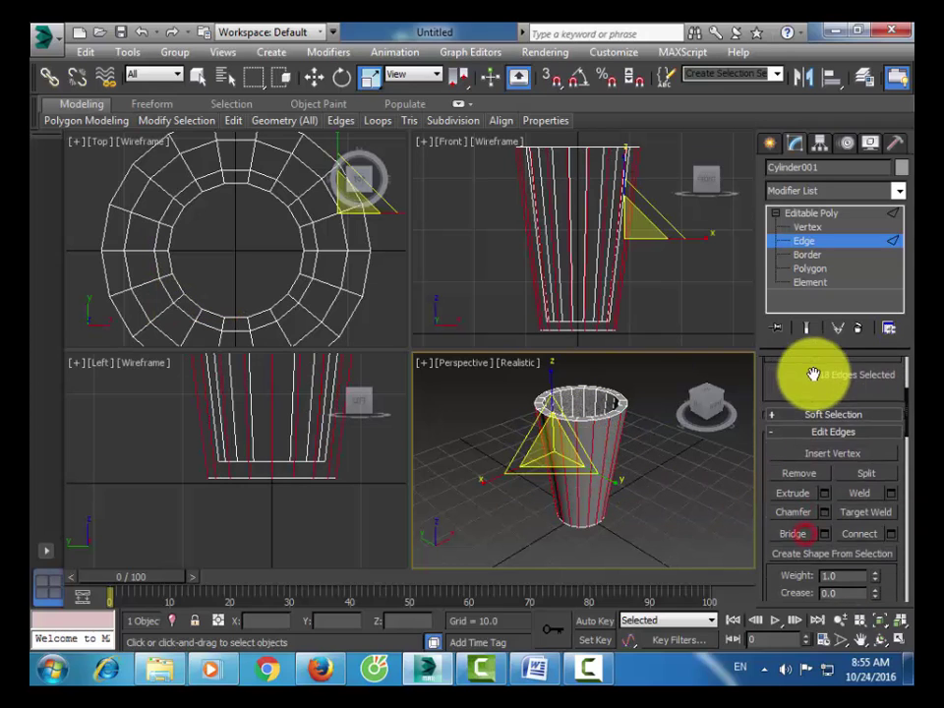
click(891, 534)
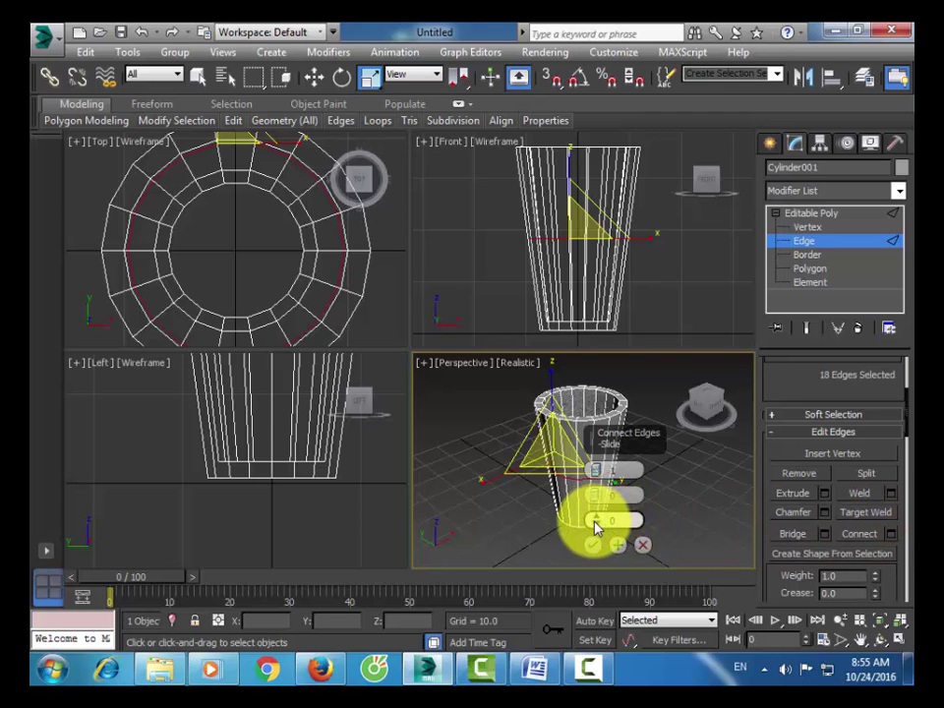
drag(597, 528, 629, 306)
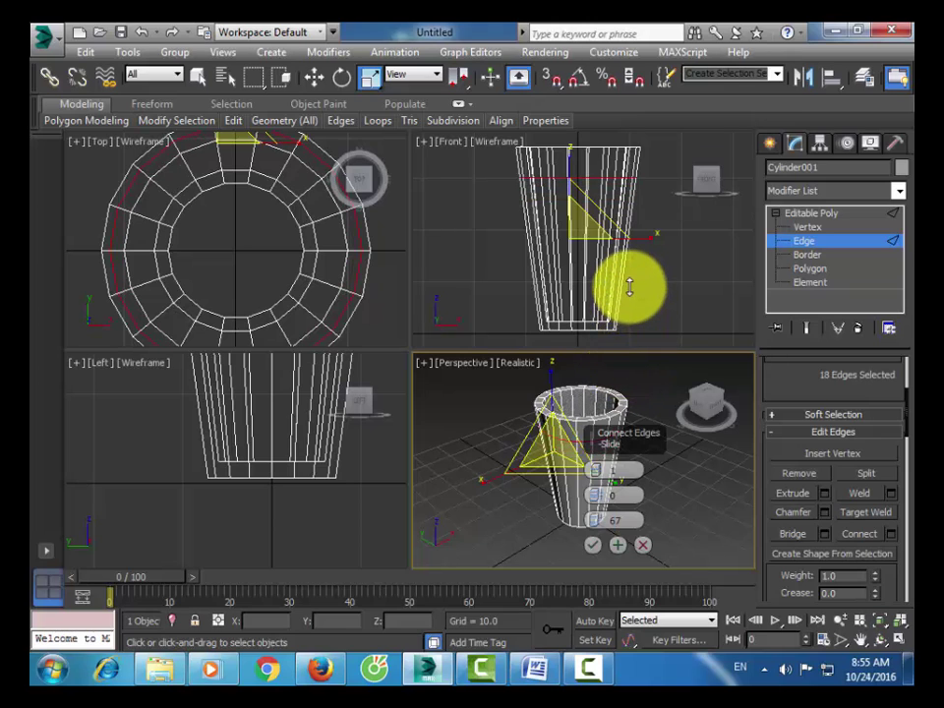
click(622, 519)
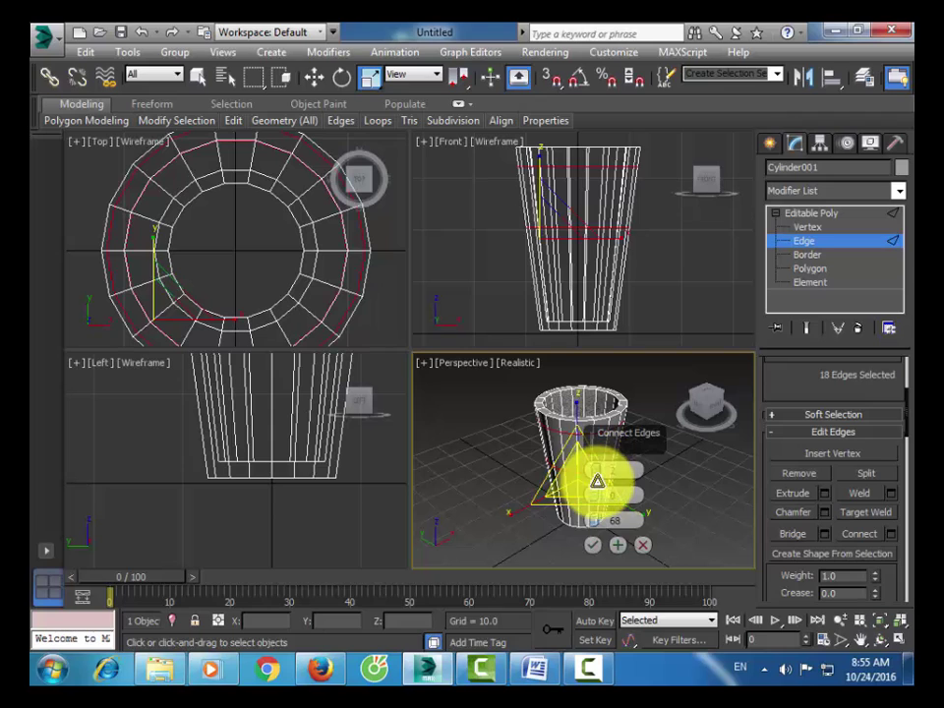
click(594, 544)
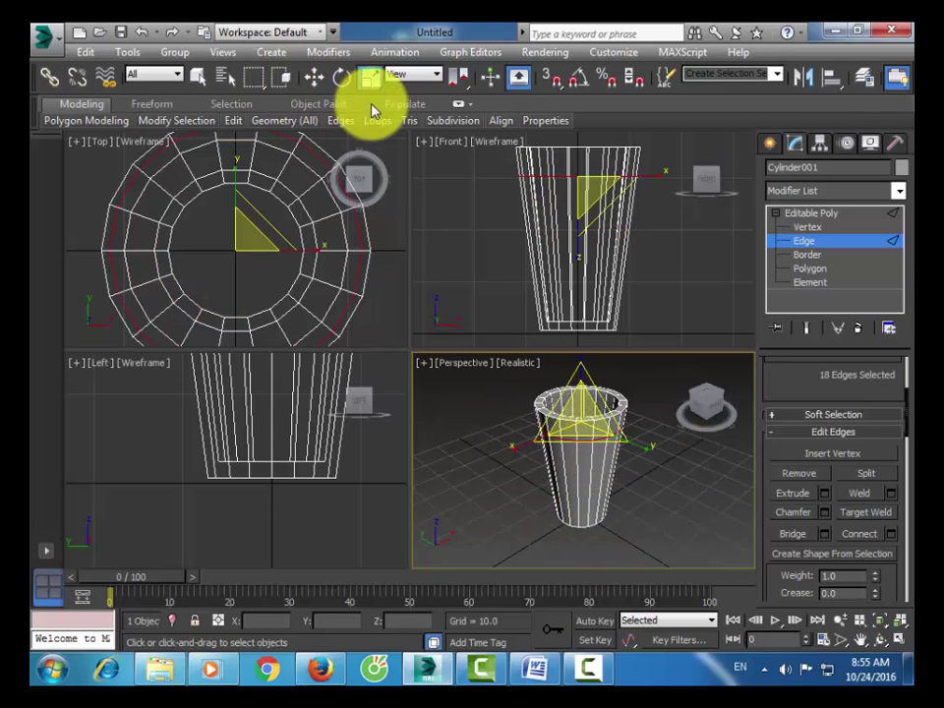
- Select all outer-wall polygons in the band between the rim and the new edge loop, all the way around the cup
click(807, 268)
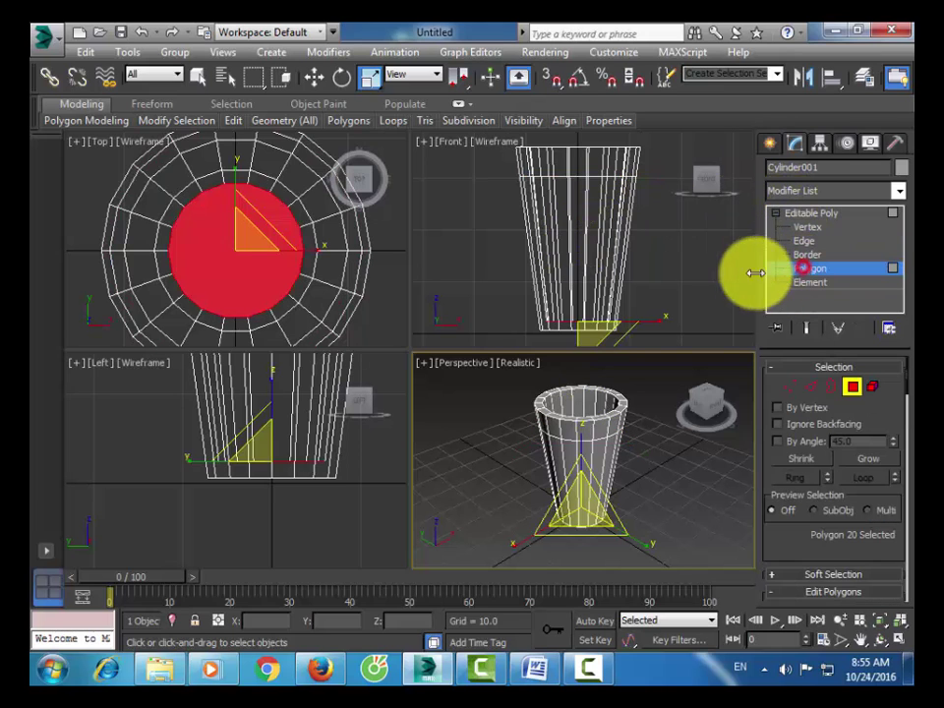
key(alt+w)
key(ctrl+r)
drag(445, 382, 314, 240)
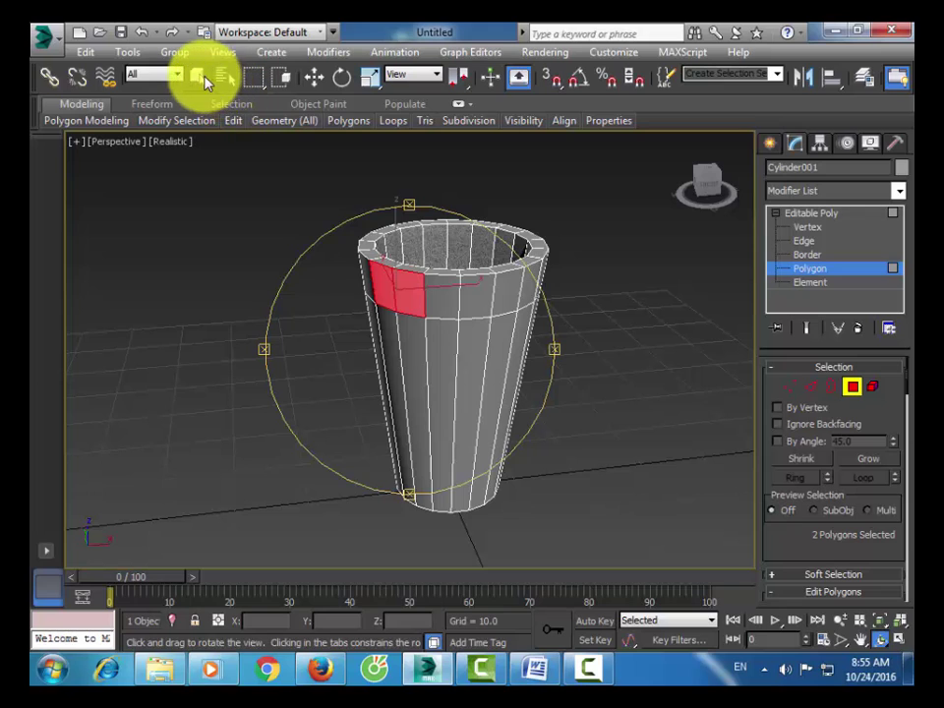
click(196, 77)
ctrl+click(434, 289)
ctrl+click(491, 295)
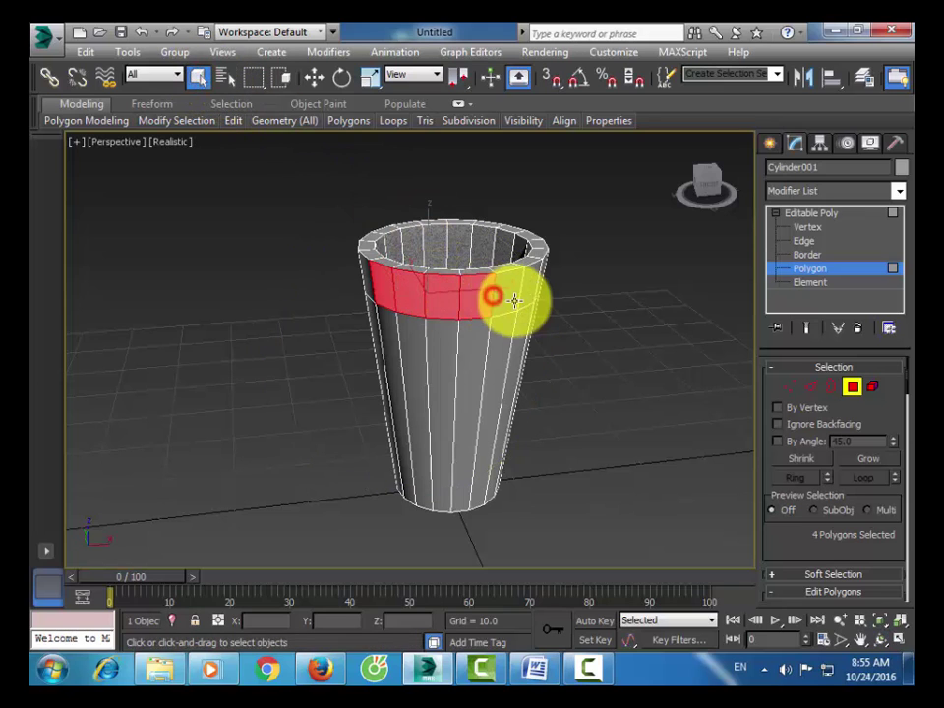
ctrl+click(517, 300)
key(ctrl+r)
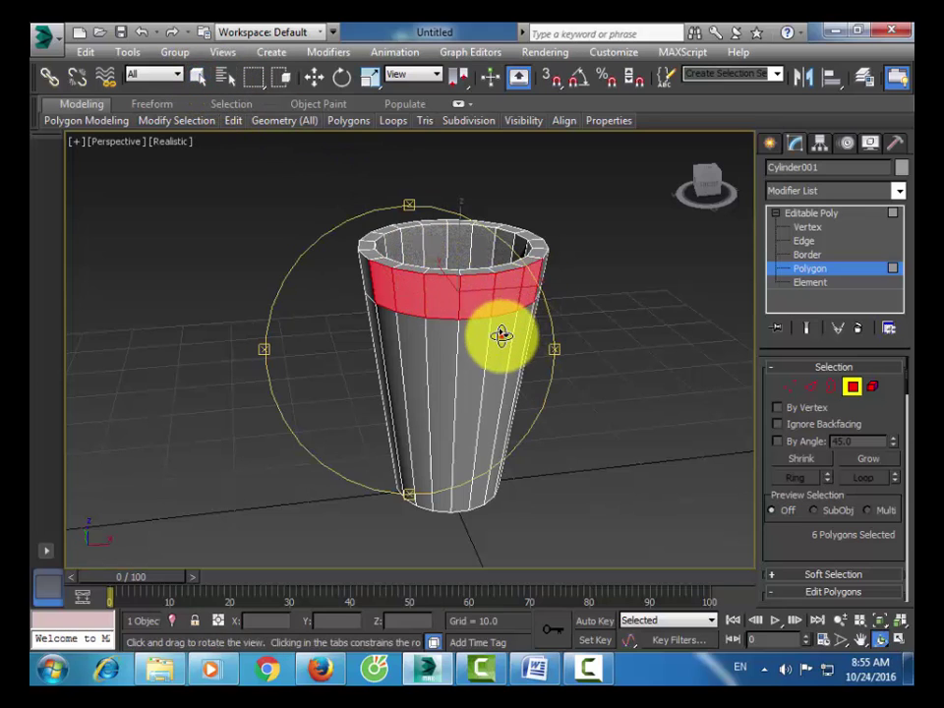
drag(500, 331, 301, 215)
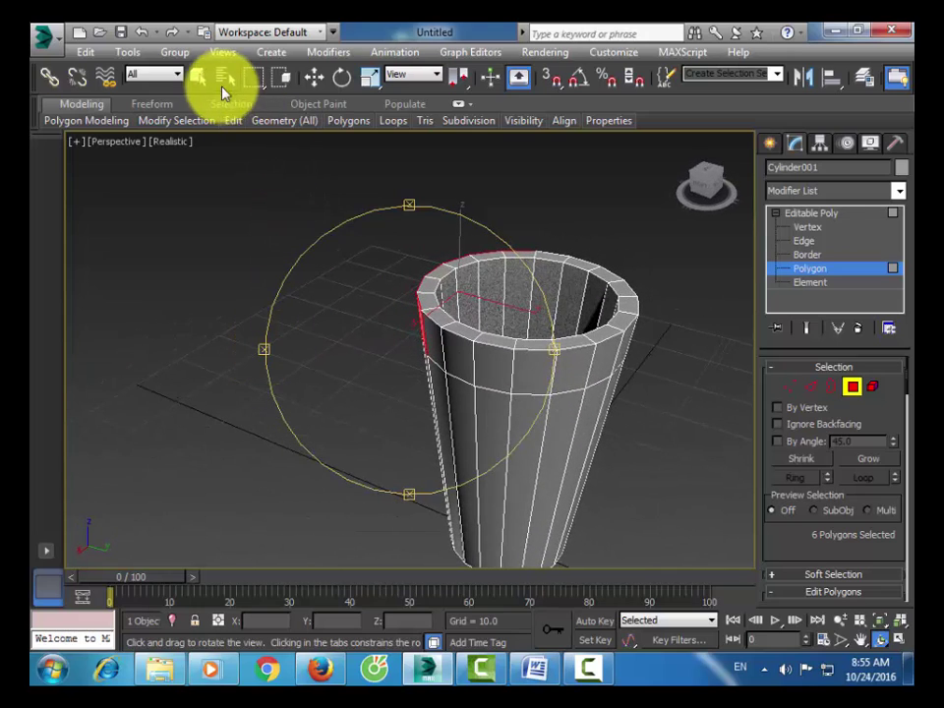
click(201, 78)
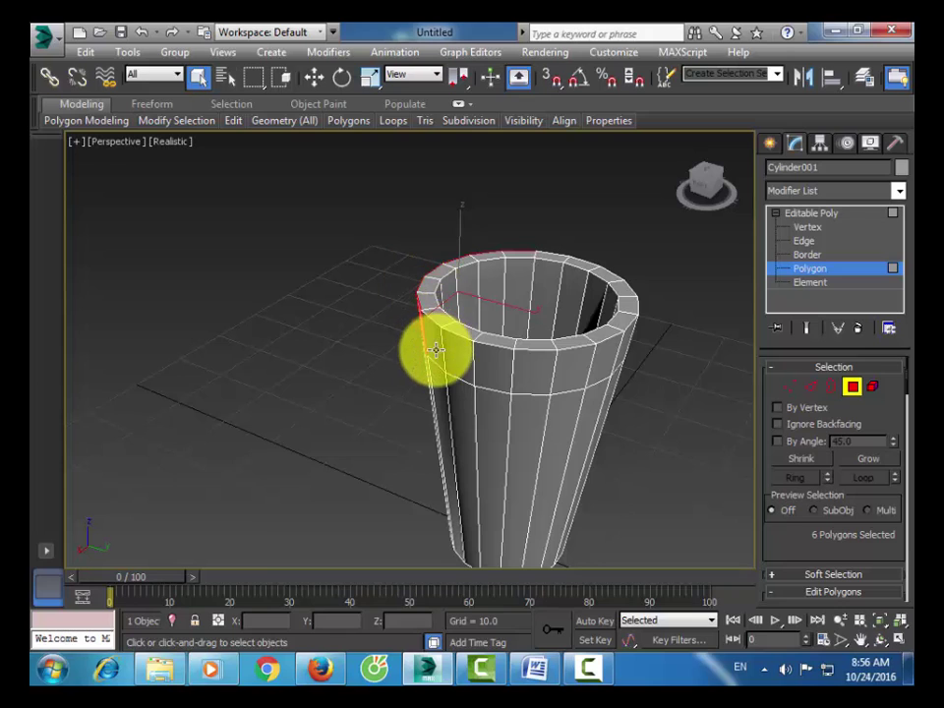
ctrl+click(435, 349)
ctrl+click(464, 354)
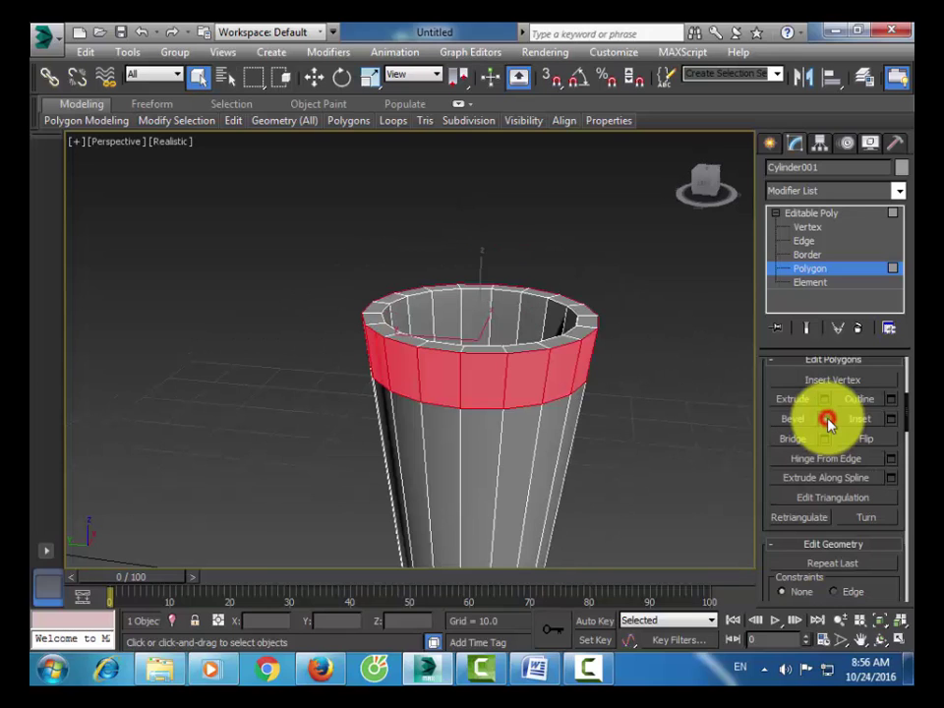
- Bevel the selected rim band outward along local normals, with a height of about 2.09 and an outline of about -0.83
click(824, 418)
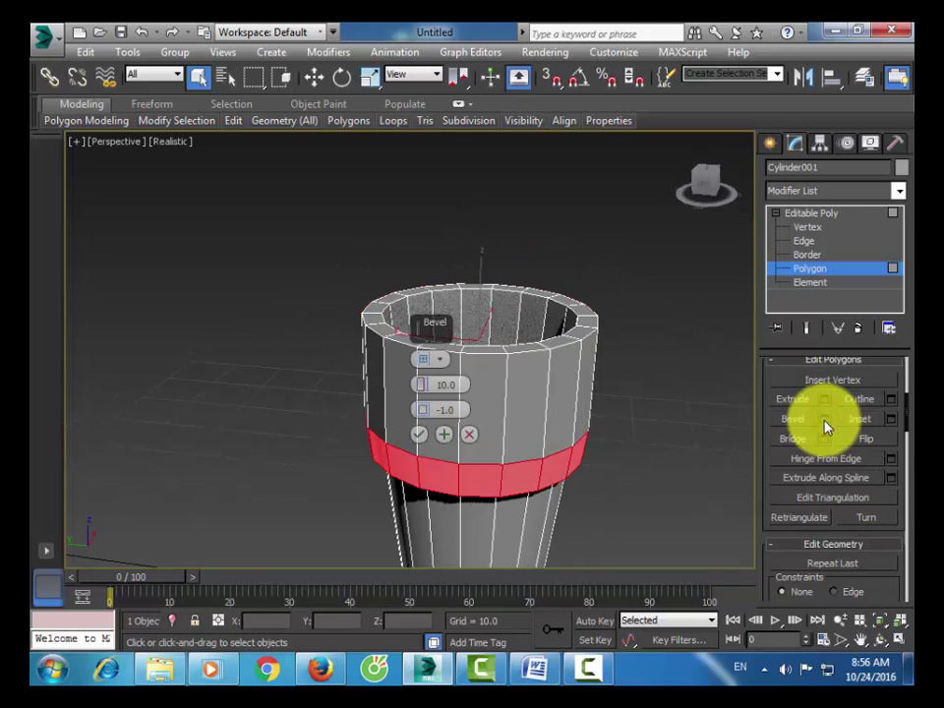
click(421, 362)
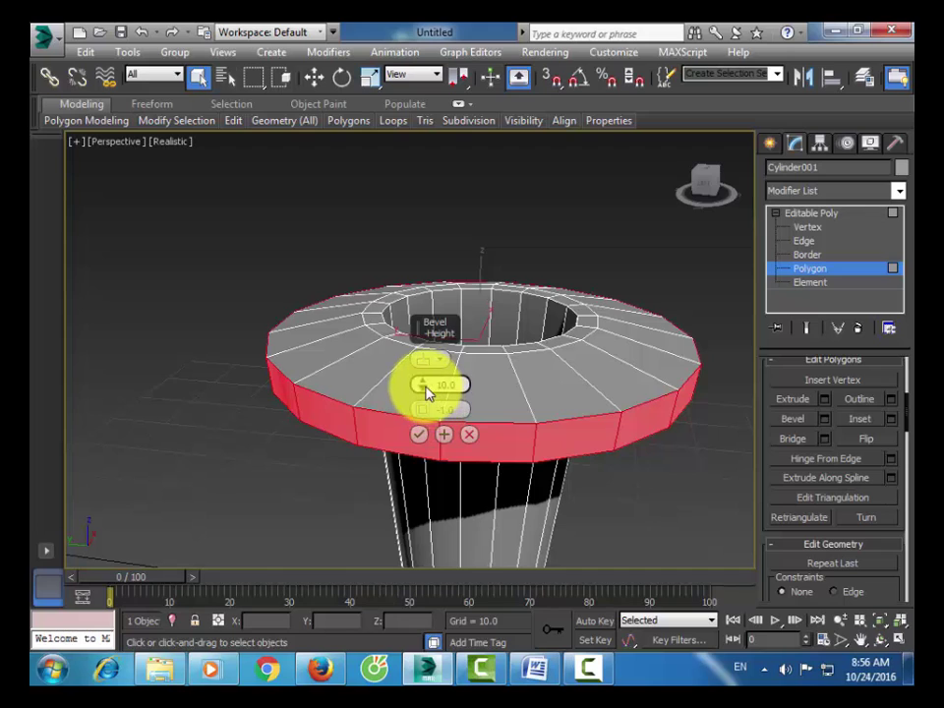
drag(430, 384, 425, 419)
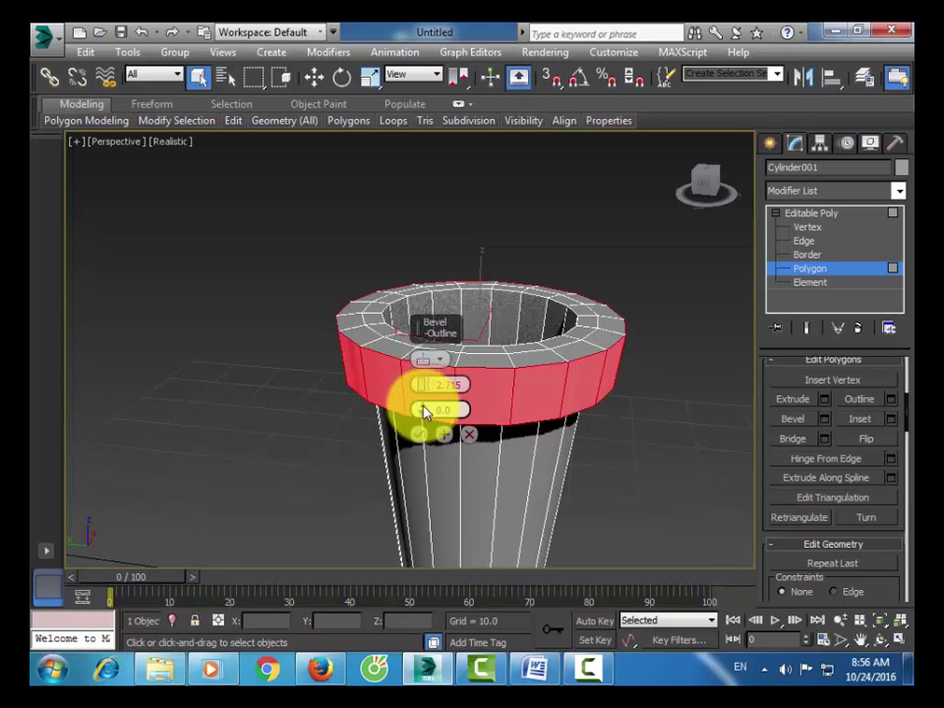
drag(420, 414, 428, 393)
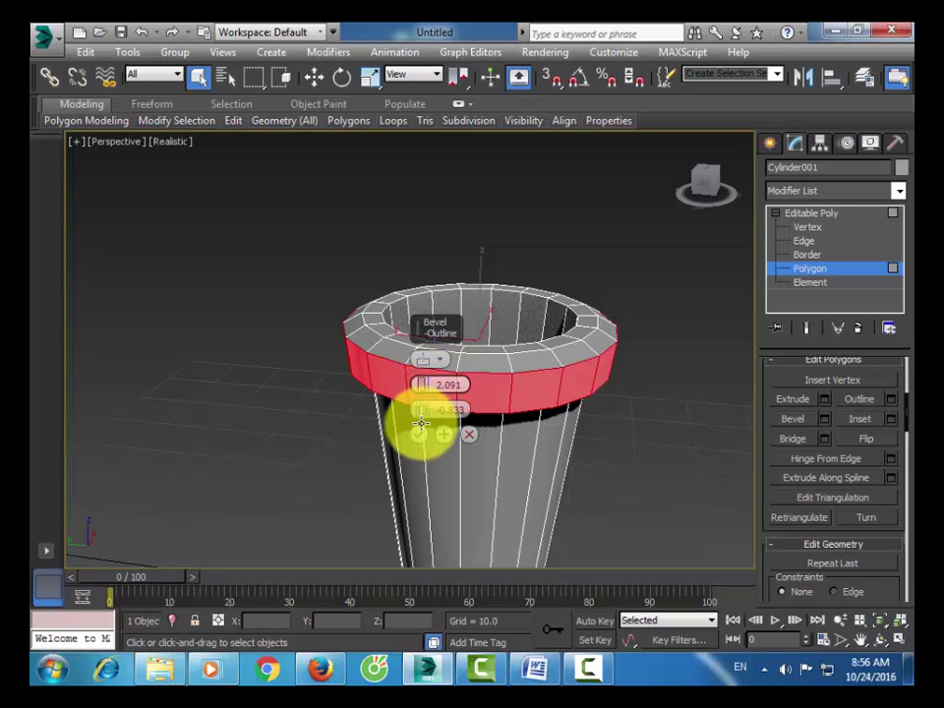
click(418, 434)
- Switch to vertex editing and activate Target Weld for the vertices on the cup's rim
alt+middle_drag(544, 446, 431, 354)
scroll(447, 354, up, 4)
click(806, 227)
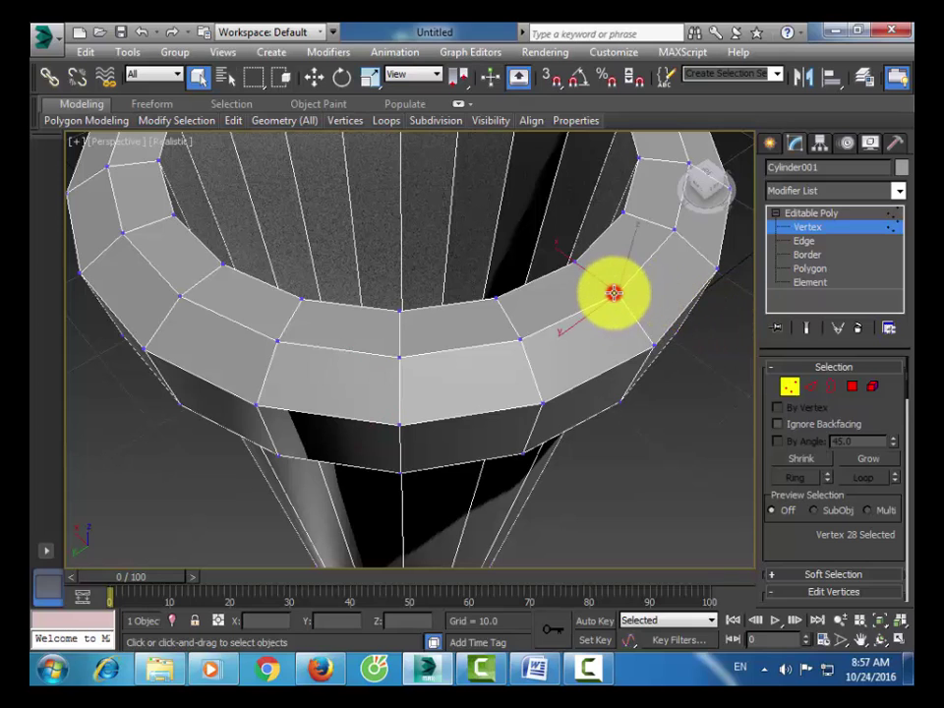
drag(784, 537, 818, 400)
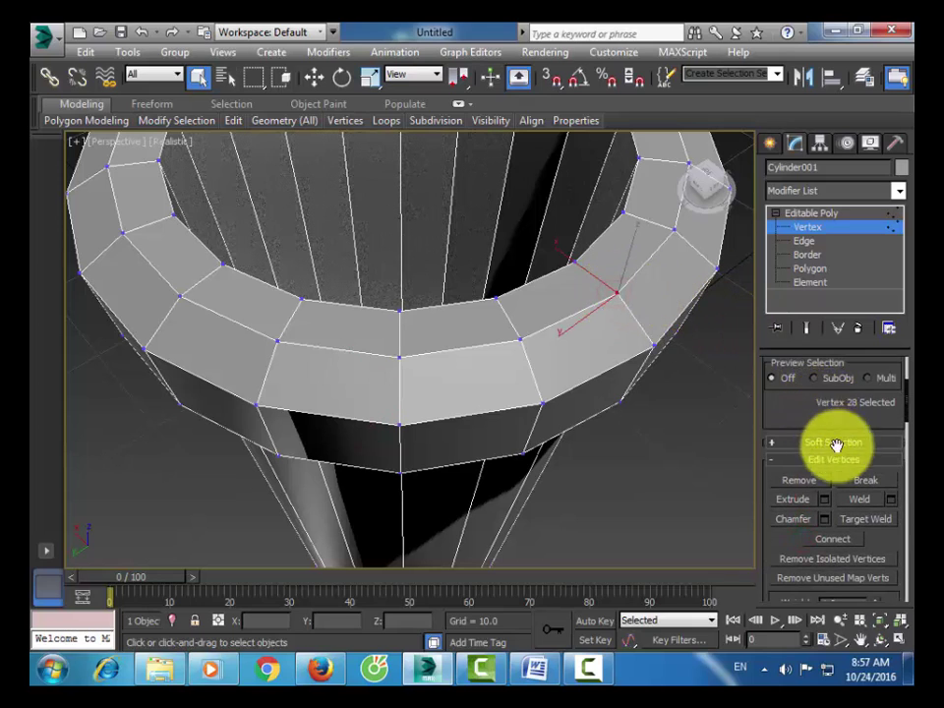
scroll(859, 480, down, 1)
click(864, 497)
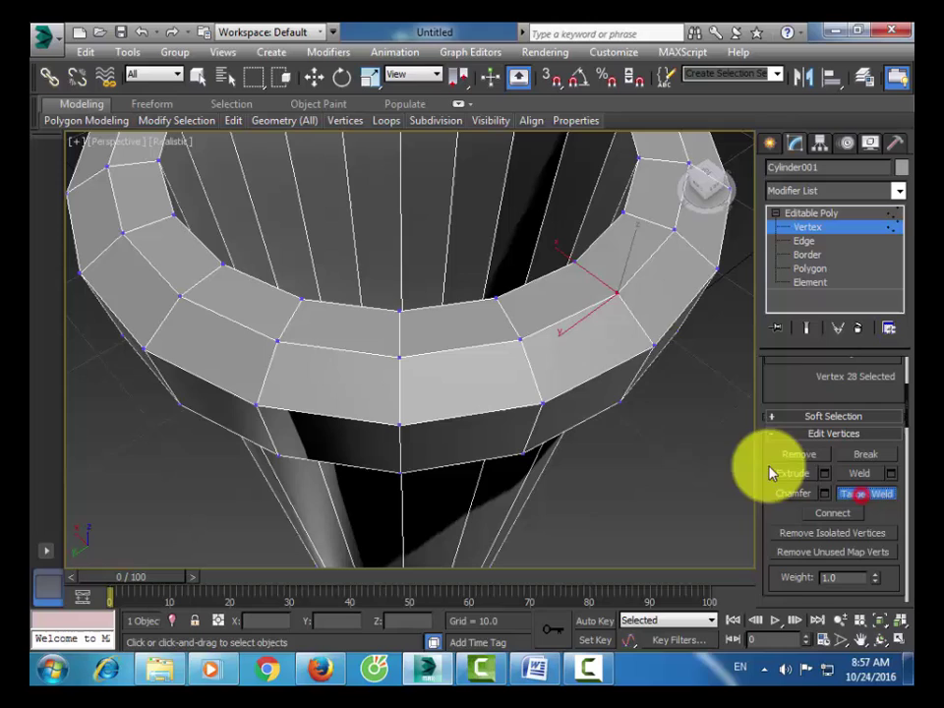
click(657, 344)
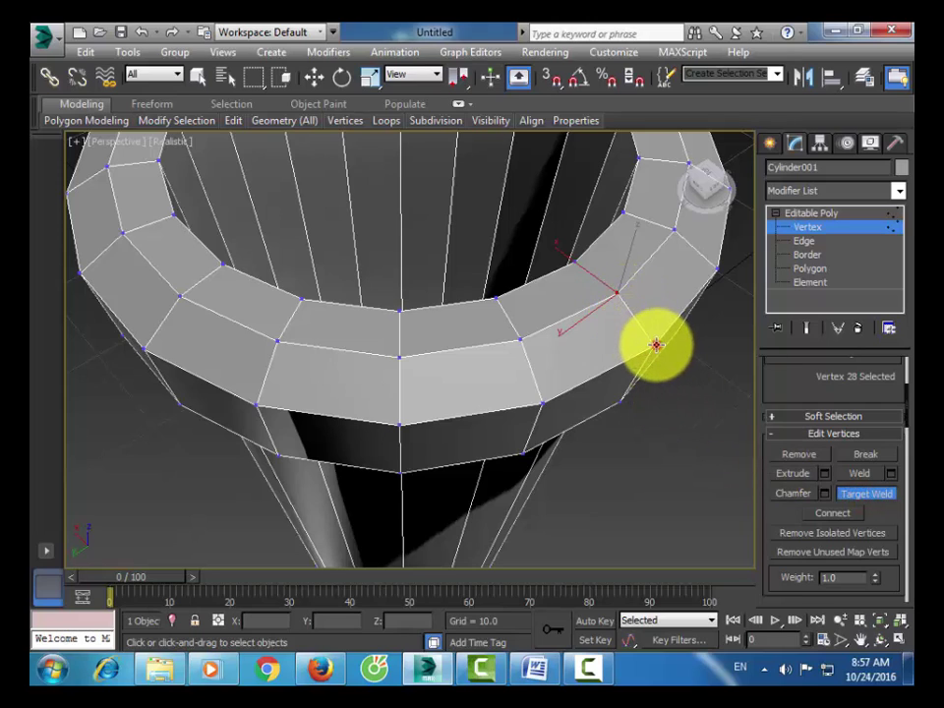
click(618, 295)
key(ctrl+z)
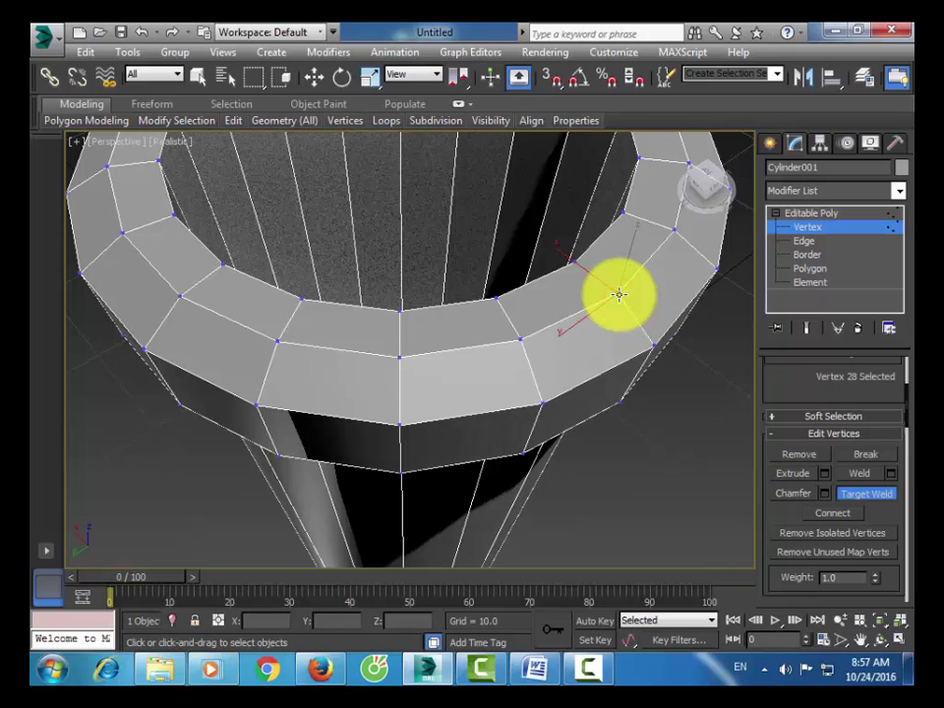
- Target-weld four neighbouring middle-ring vertices on the rim's top face to their matching outer-edge vertices
click(619, 294)
click(653, 343)
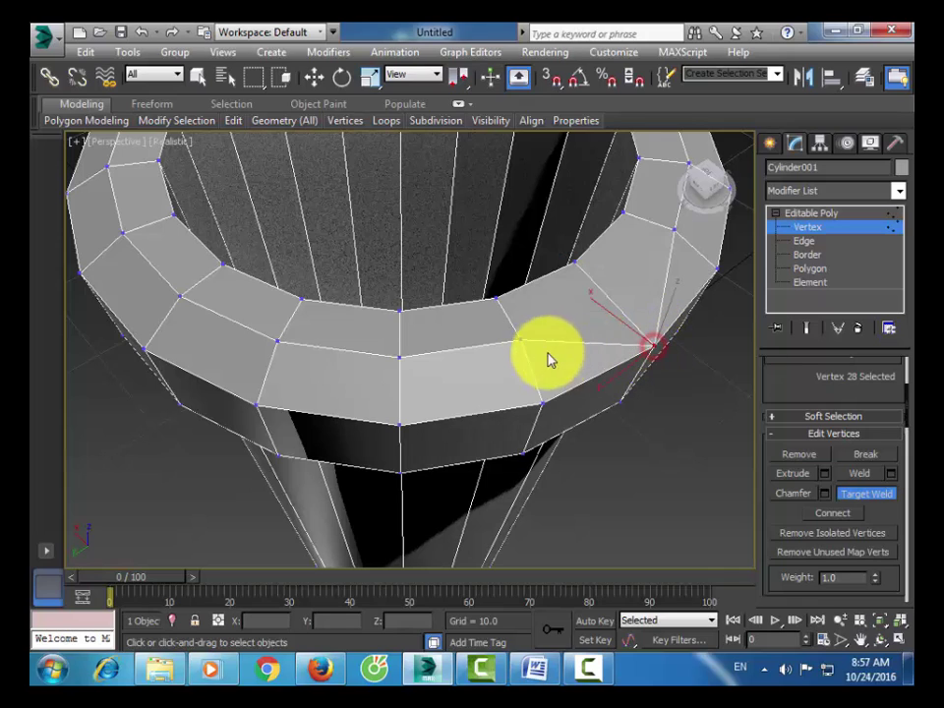
click(520, 340)
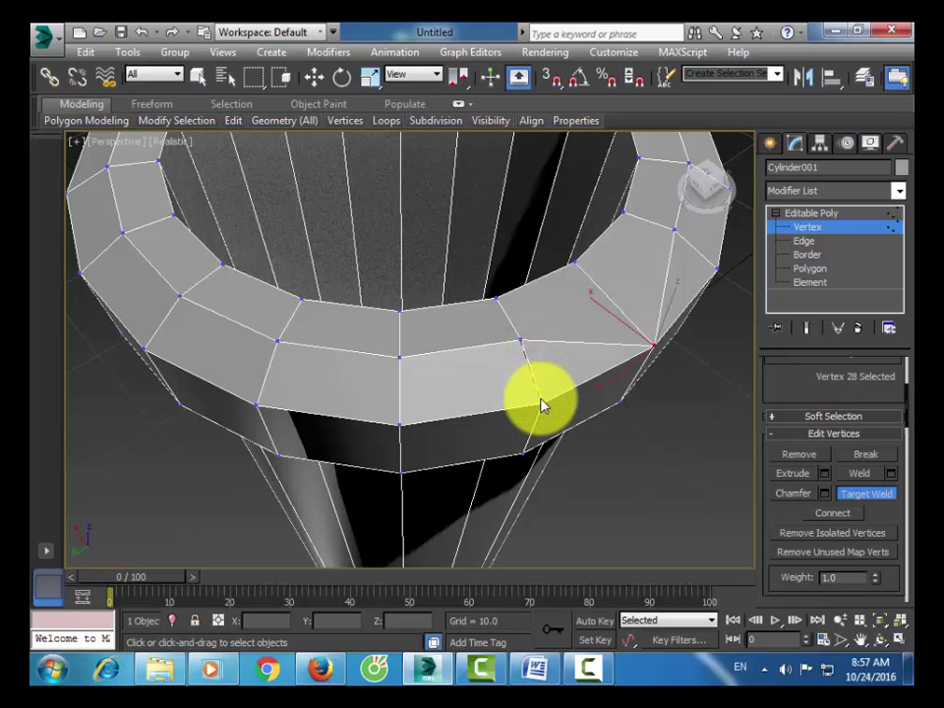
click(542, 403)
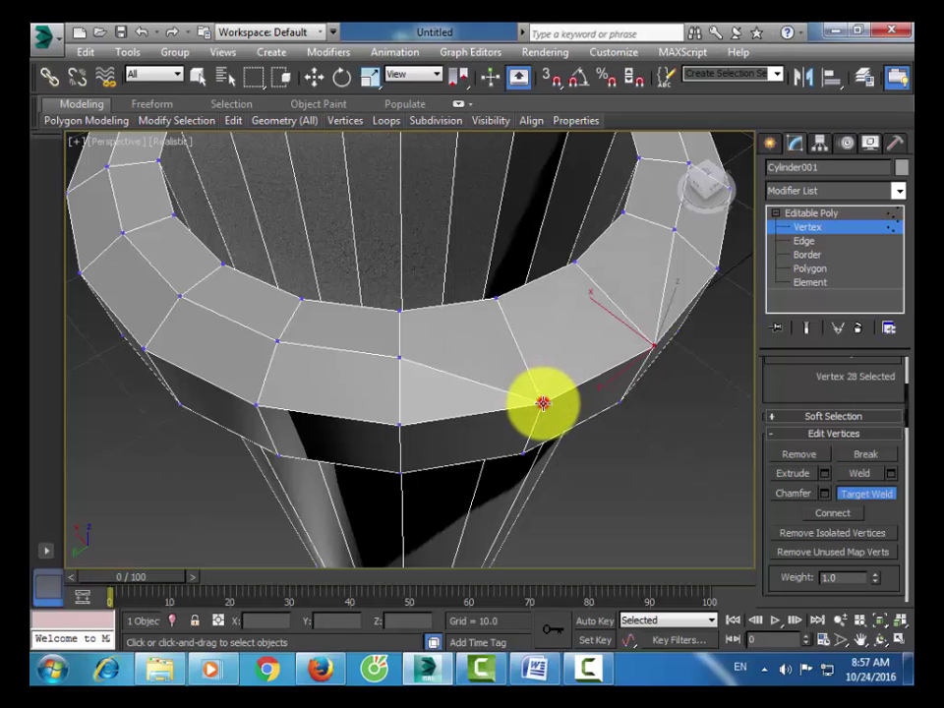
click(400, 359)
click(400, 425)
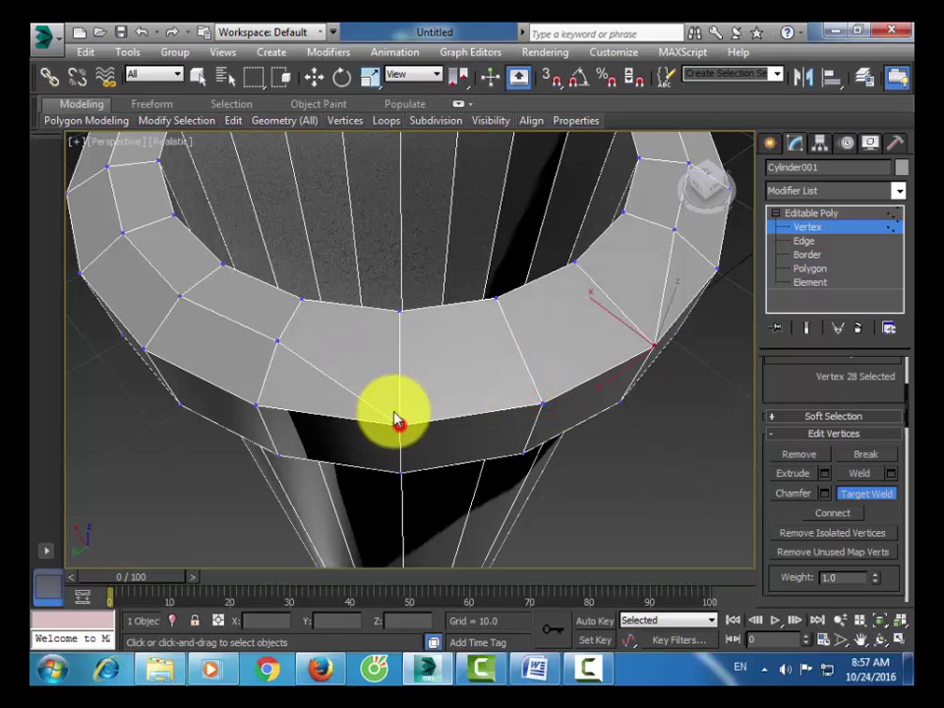
click(277, 345)
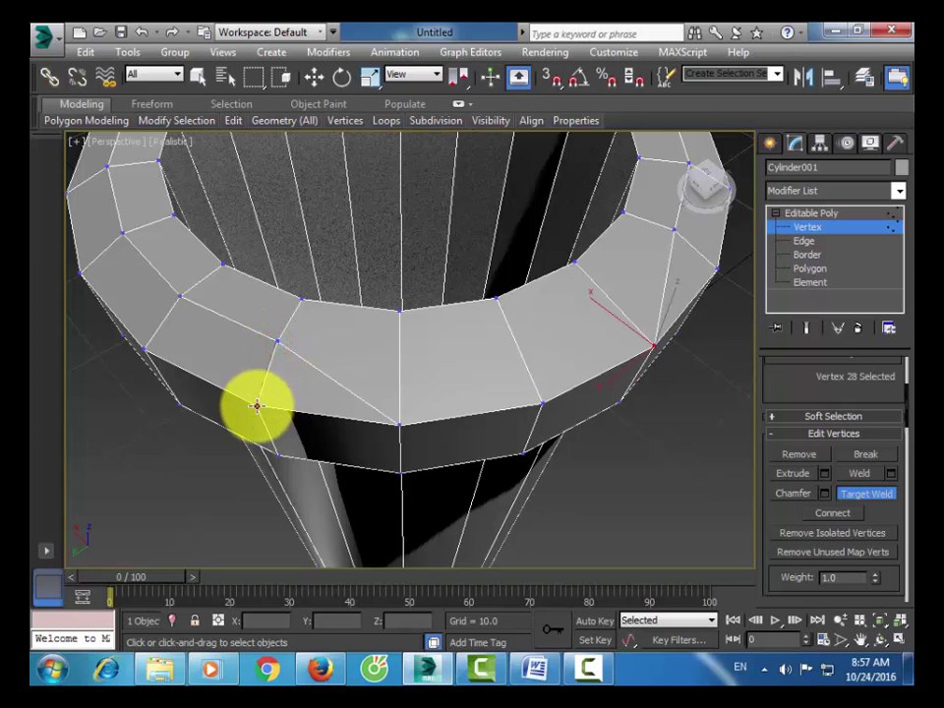
click(257, 405)
- Continue on another stretch of the rim and target-weld its first two middle-ring vertices to the matching outer-edge vertices
alt+middle_drag(262, 363, 377, 358)
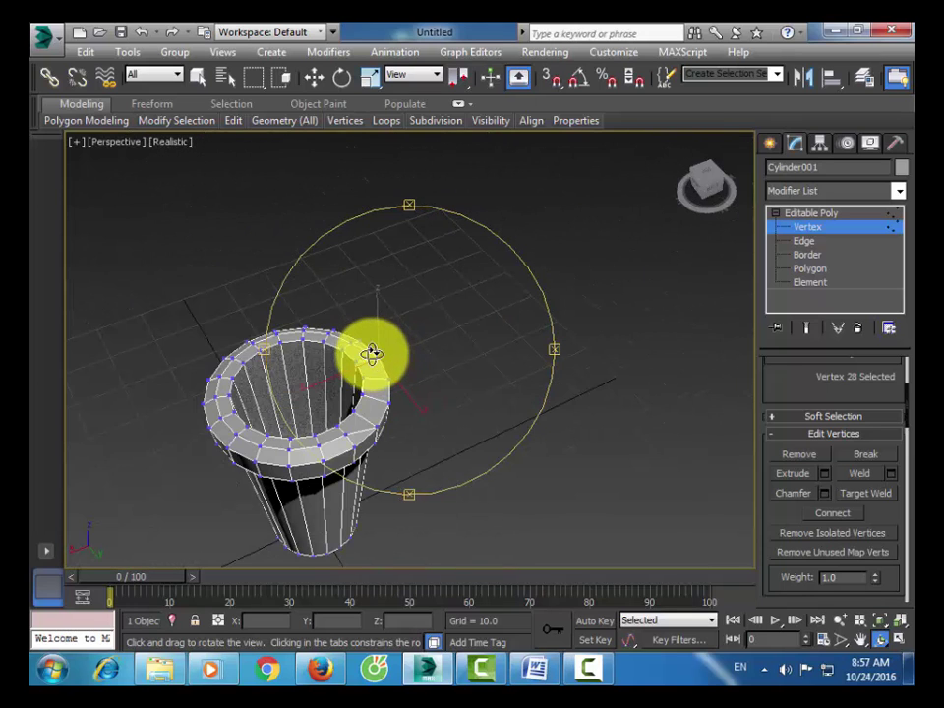
scroll(372, 355, up, 5)
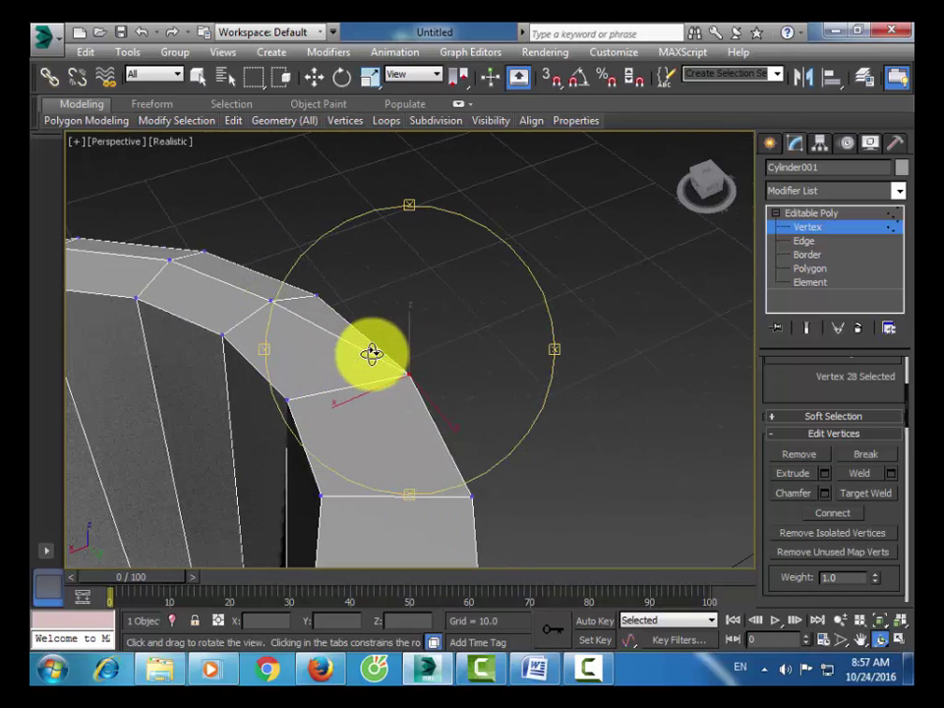
click(858, 642)
drag(361, 382, 607, 313)
scroll(625, 306, down, 5)
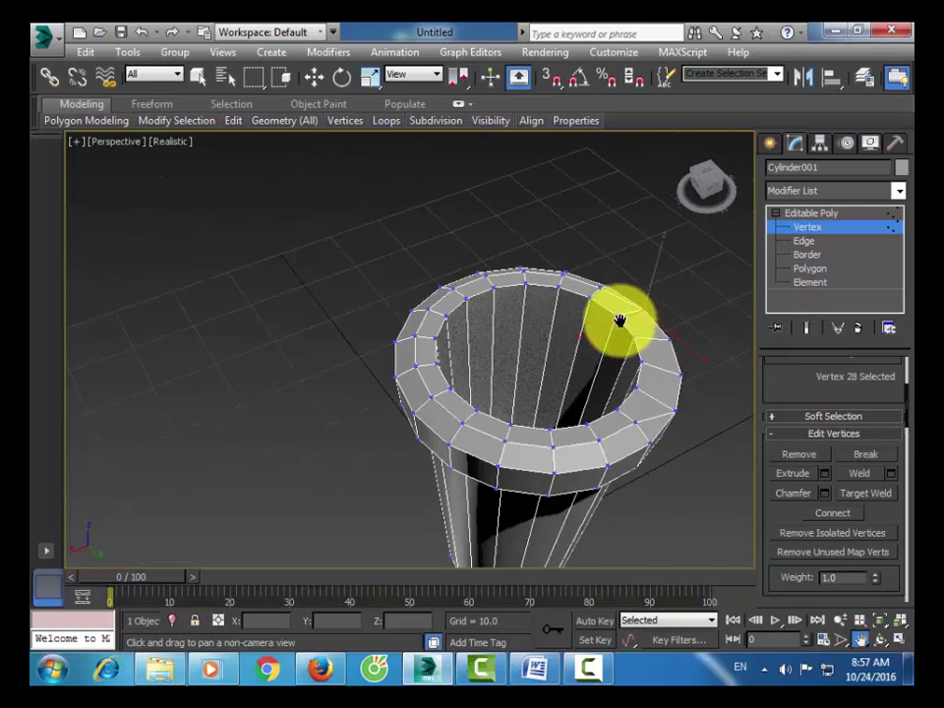
alt+middle_drag(620, 321, 582, 379)
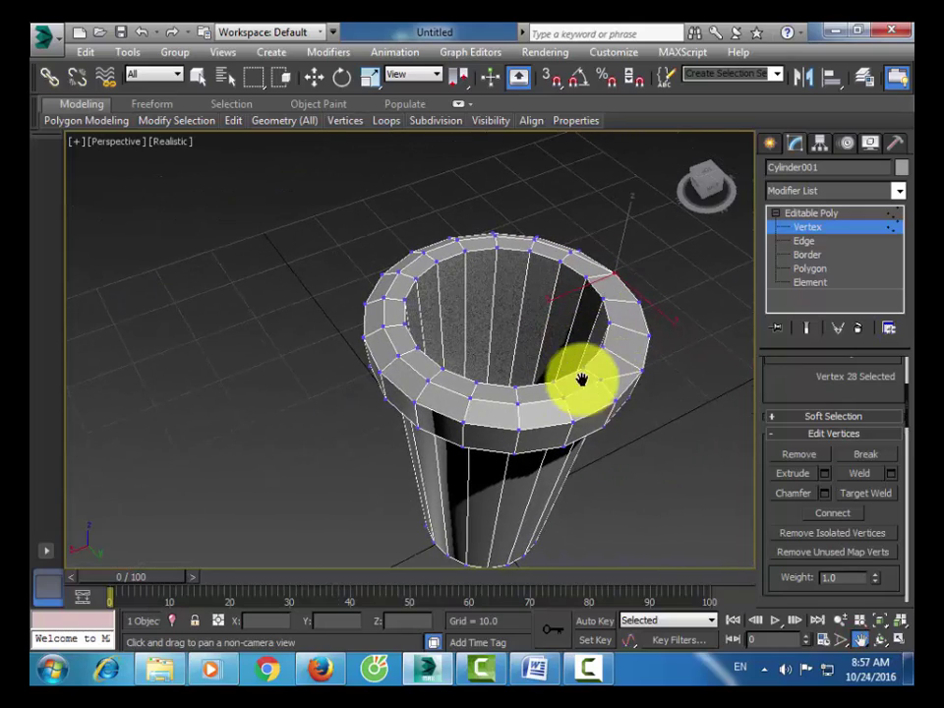
scroll(580, 366, up, 5)
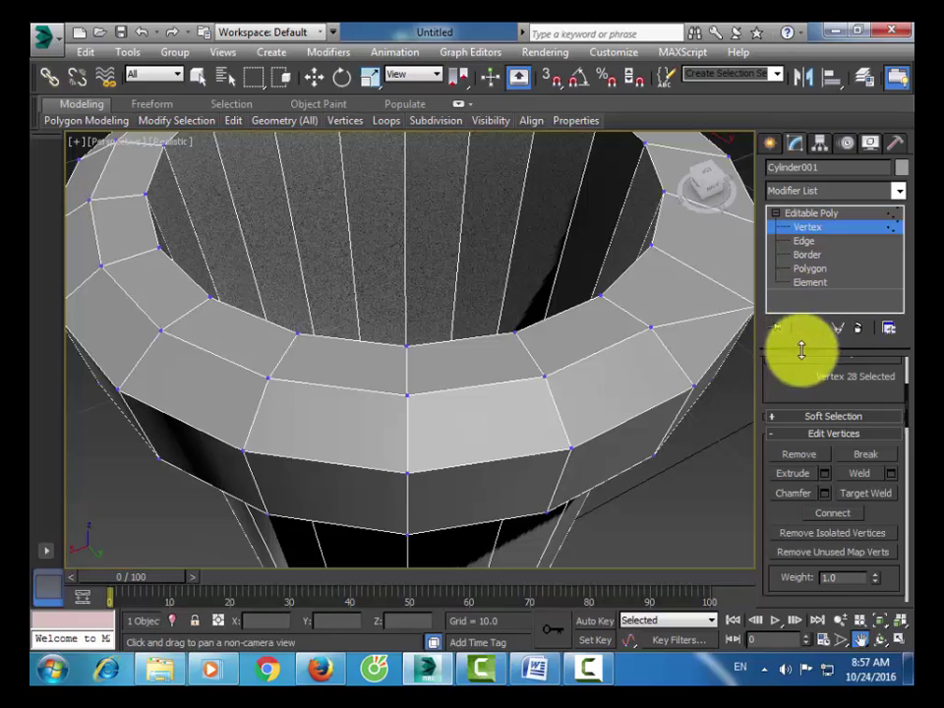
click(865, 493)
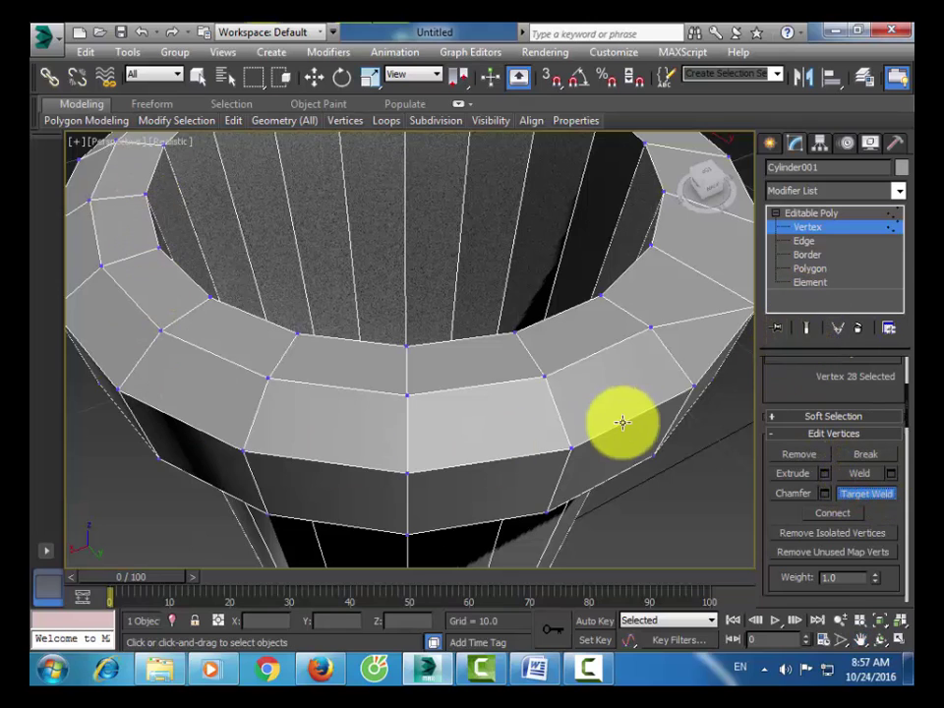
click(652, 326)
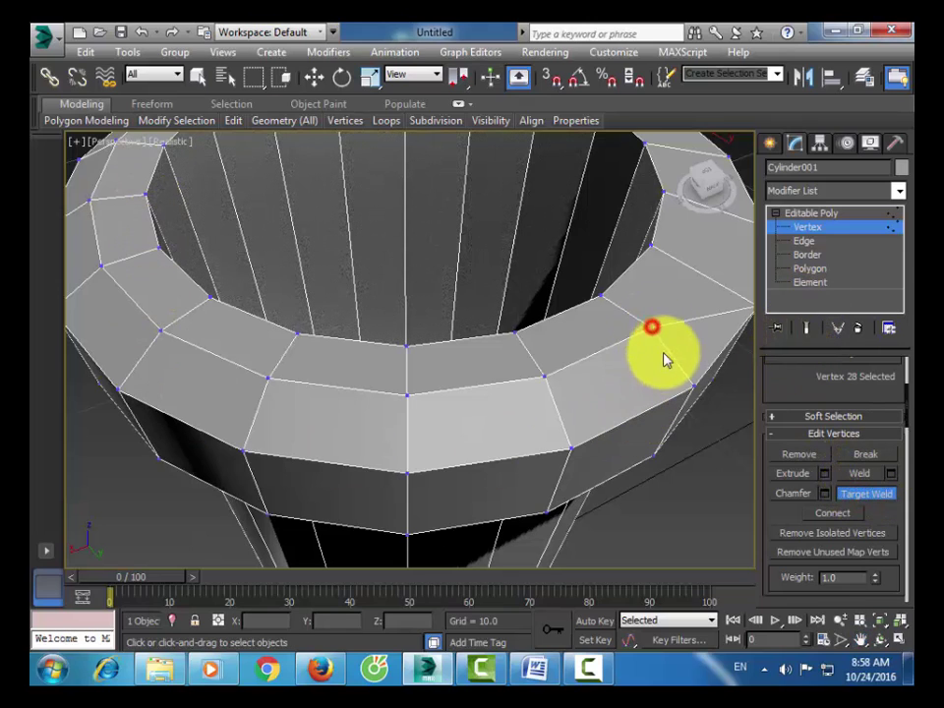
click(694, 386)
click(693, 386)
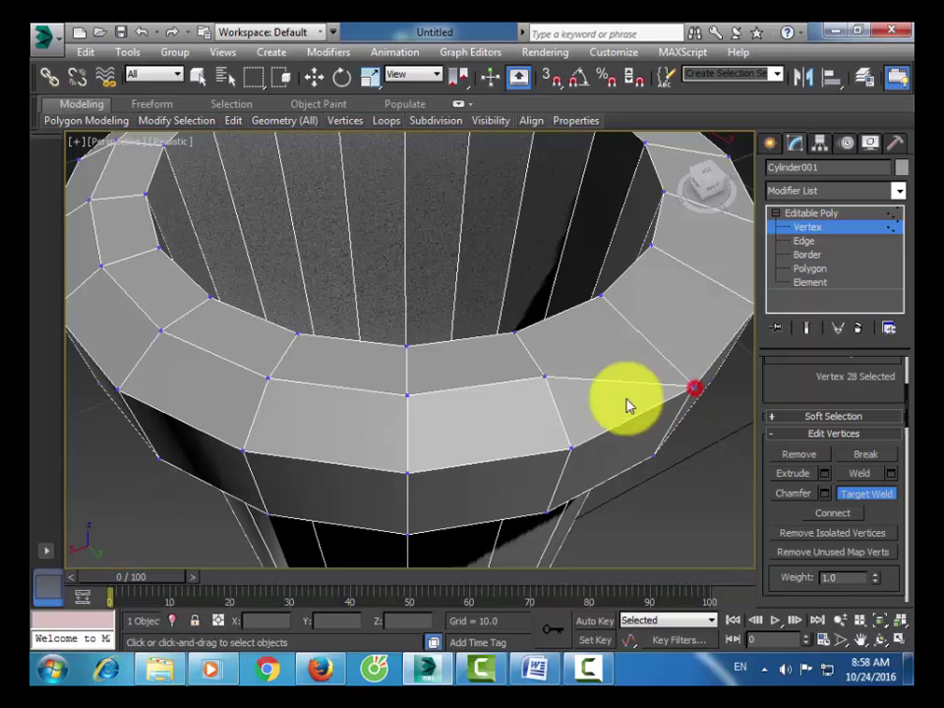
click(547, 374)
click(571, 445)
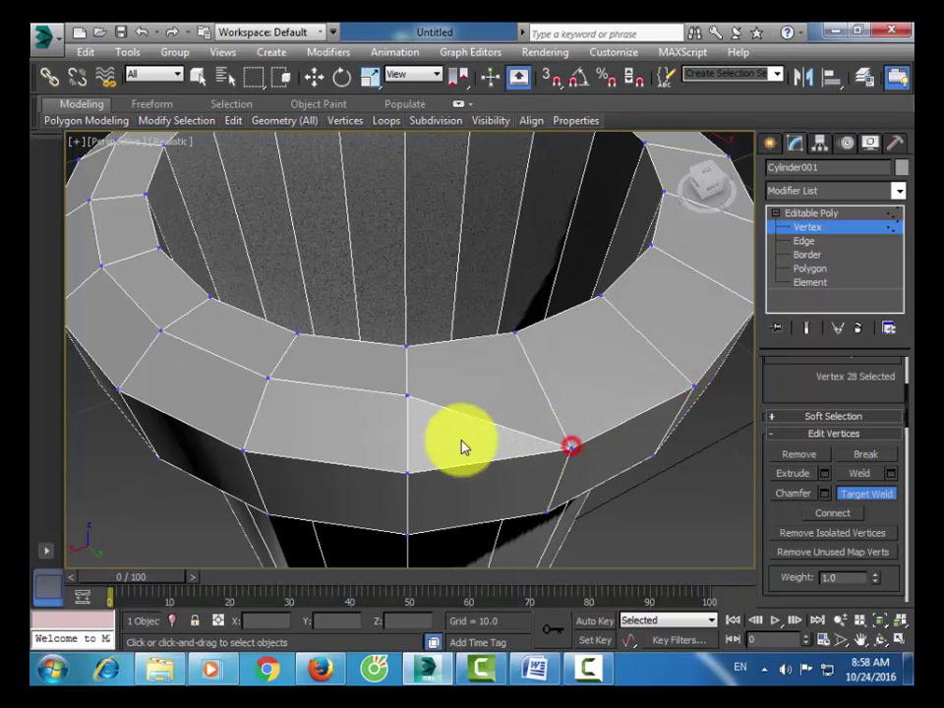
- Target-weld the next three middle-ring vertices along this stretch of the rim to their matching outer-edge vertices
click(406, 394)
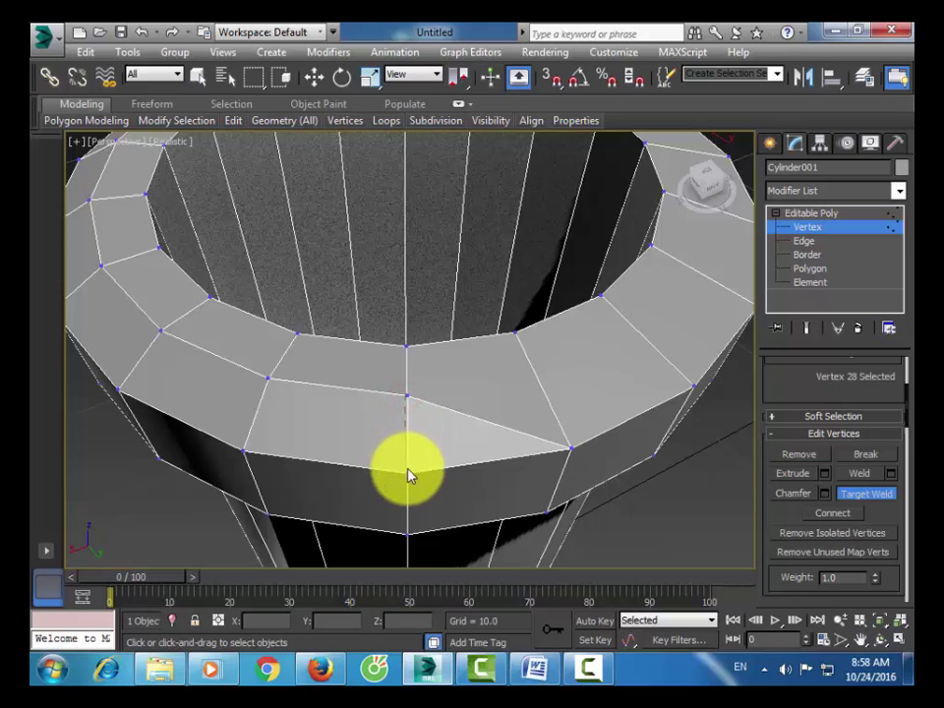
click(406, 474)
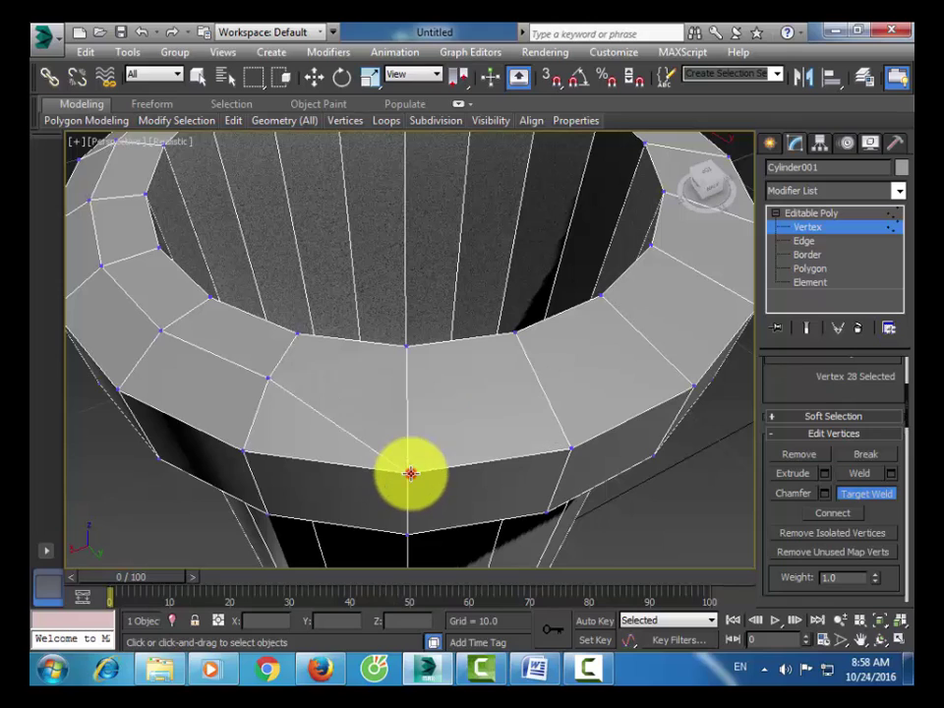
click(272, 377)
click(246, 450)
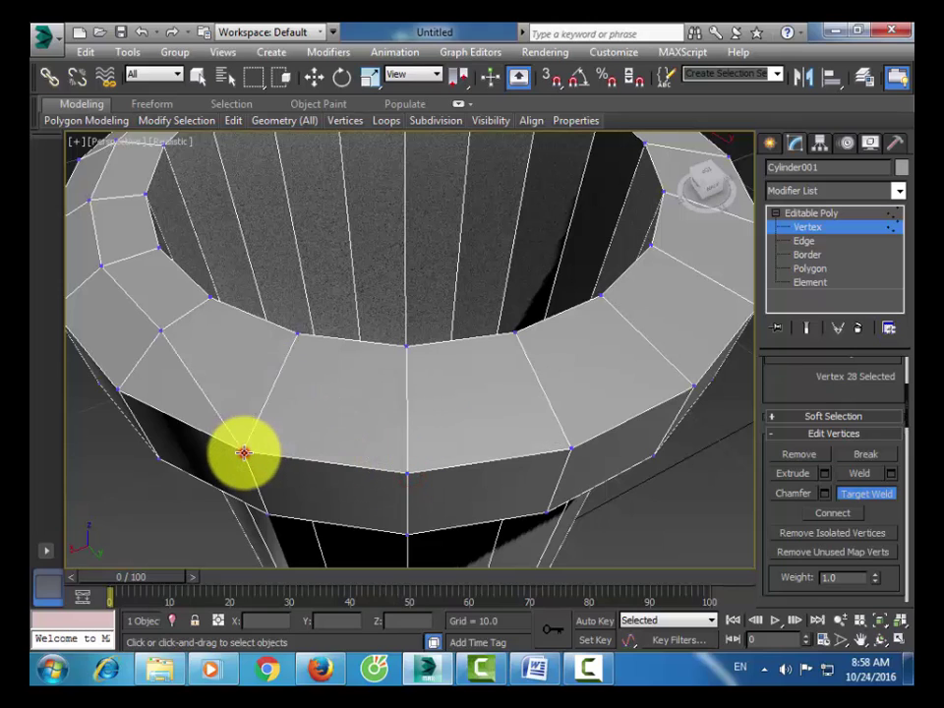
click(244, 451)
click(160, 329)
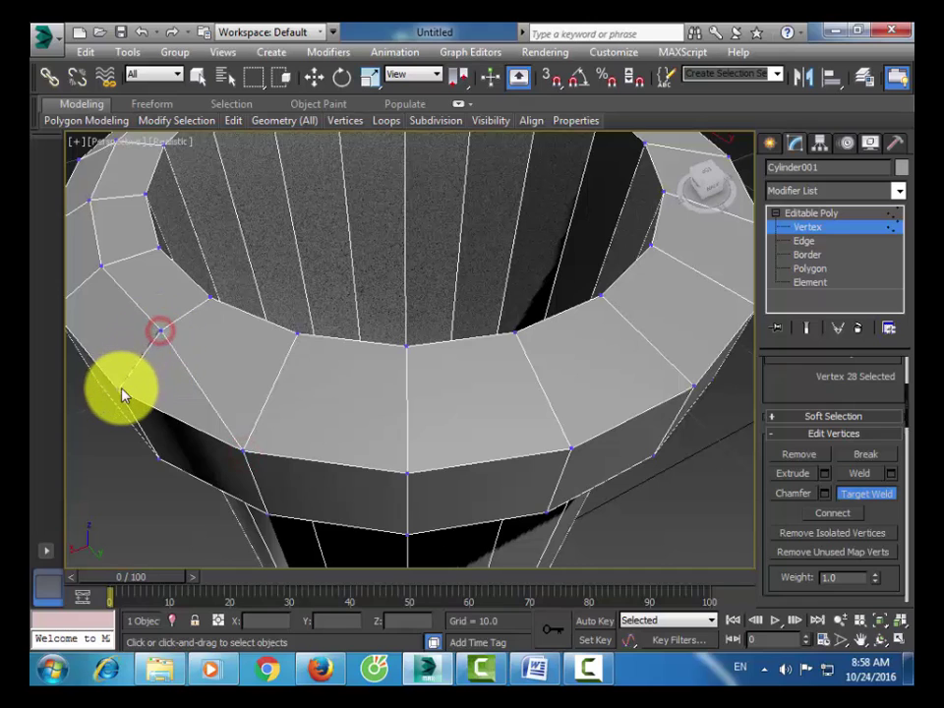
click(120, 389)
- Target-weld the last remaining middle-ring vertex to its outer-edge vertex, leave Target Weld and clear the object selection
alt+middle_drag(347, 415, 602, 293)
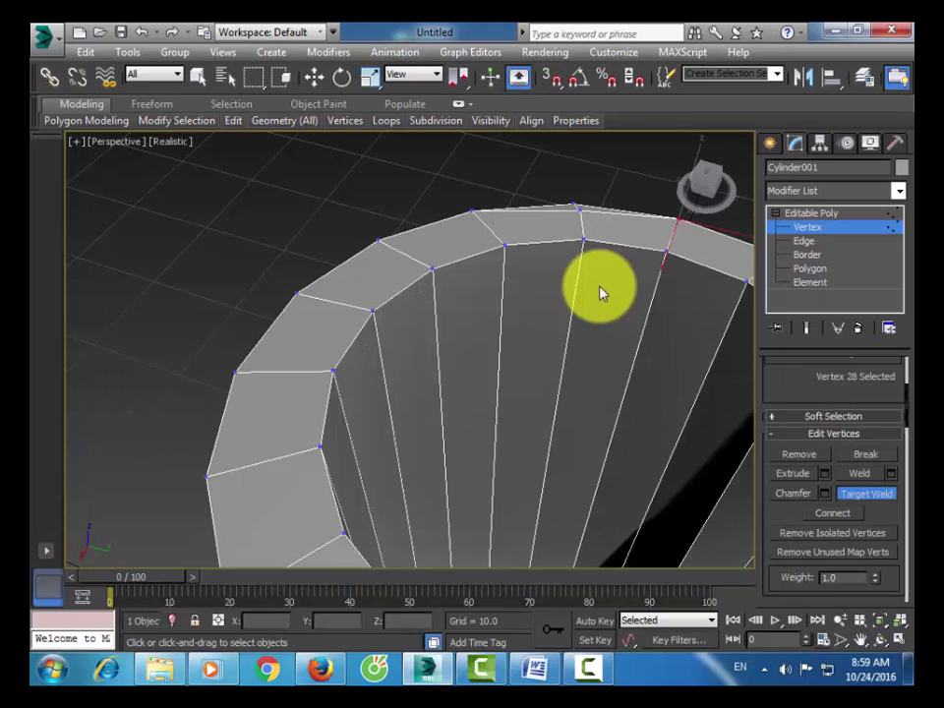
click(861, 640)
drag(539, 320, 432, 362)
alt+middle_drag(457, 382, 552, 430)
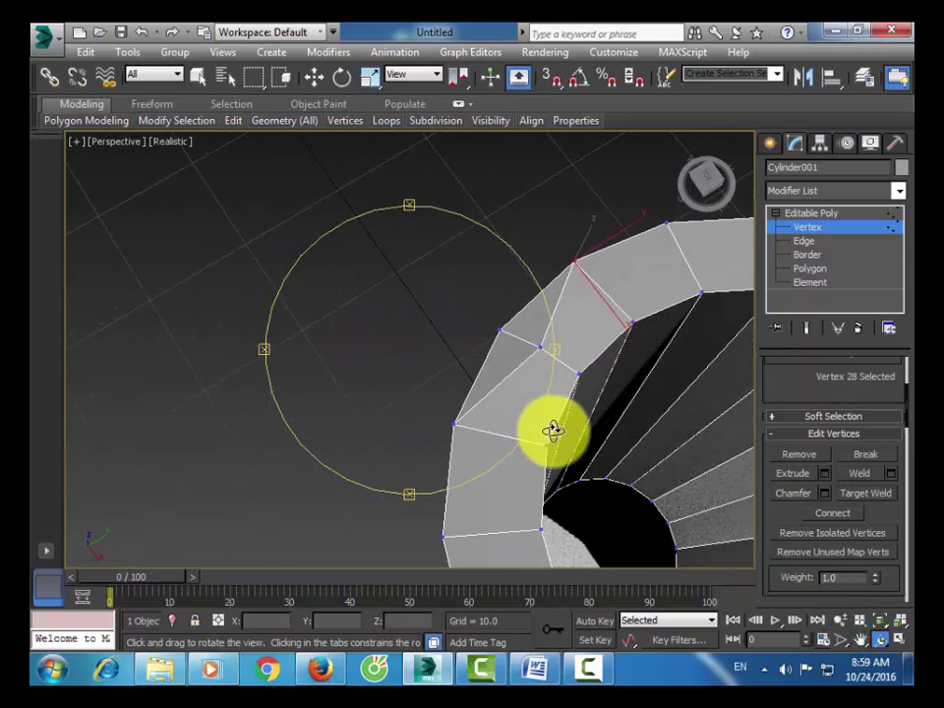
click(859, 494)
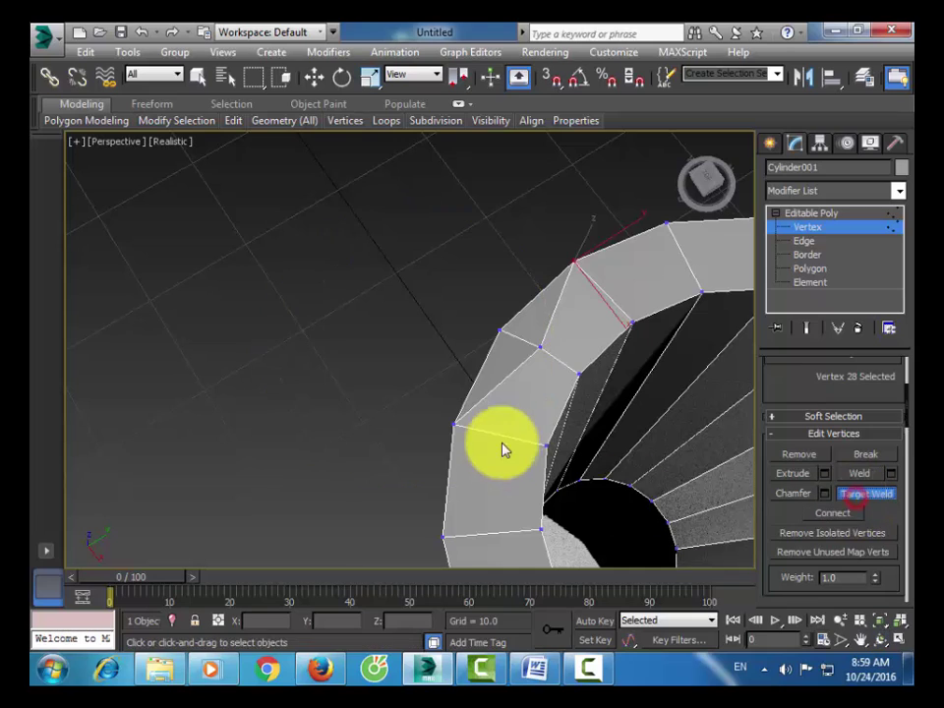
click(539, 347)
click(502, 331)
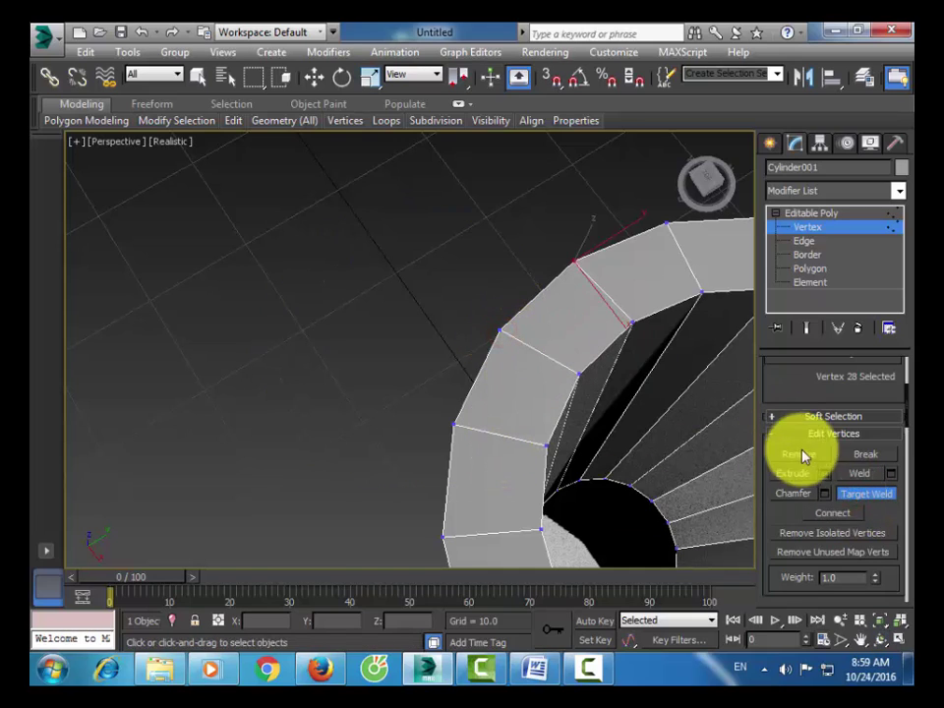
click(858, 492)
click(508, 274)
- Reselect the whole cup and return from the Vertex level to the Editable Poly object level
alt+middle_drag(507, 274, 495, 257)
alt+middle_drag(485, 354, 329, 201)
click(315, 76)
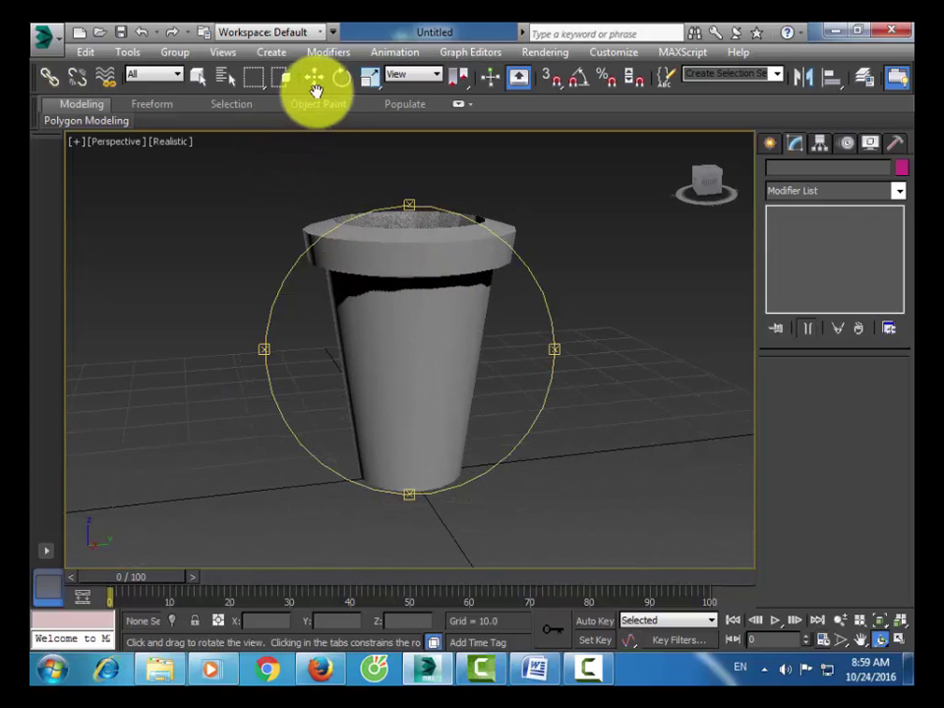
click(407, 281)
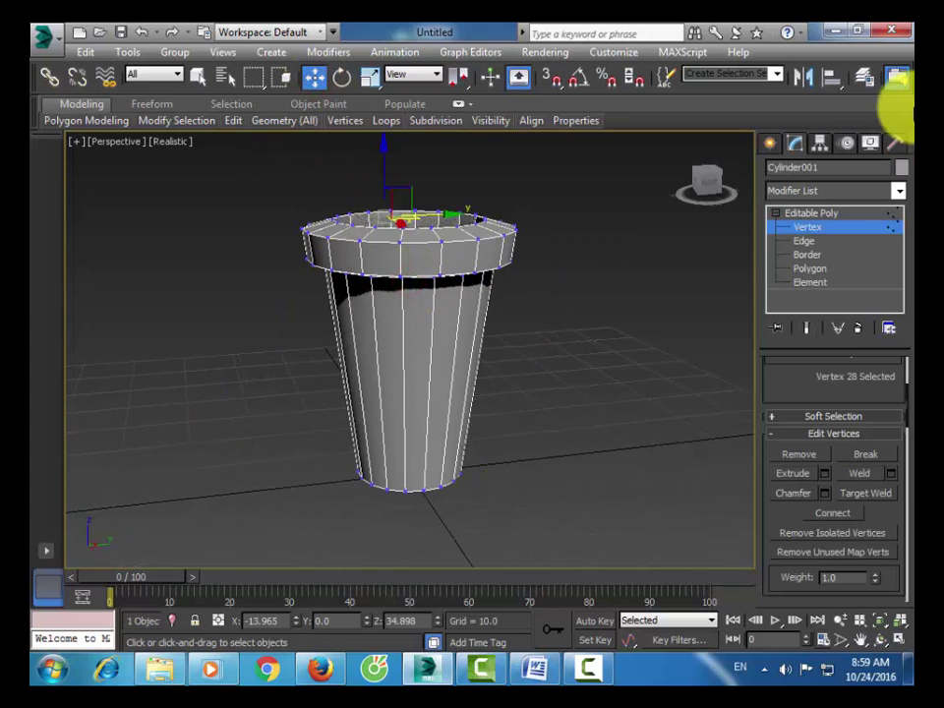
click(831, 212)
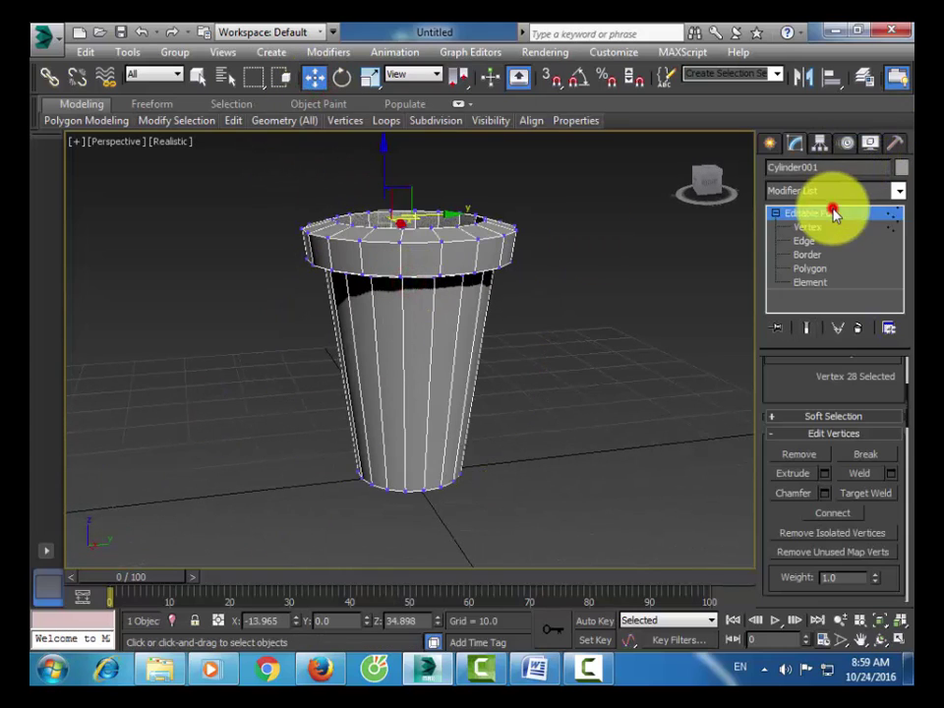
- Set the cup's object color to the deep magenta-pink from the 3ds Max palette
click(902, 168)
click(439, 336)
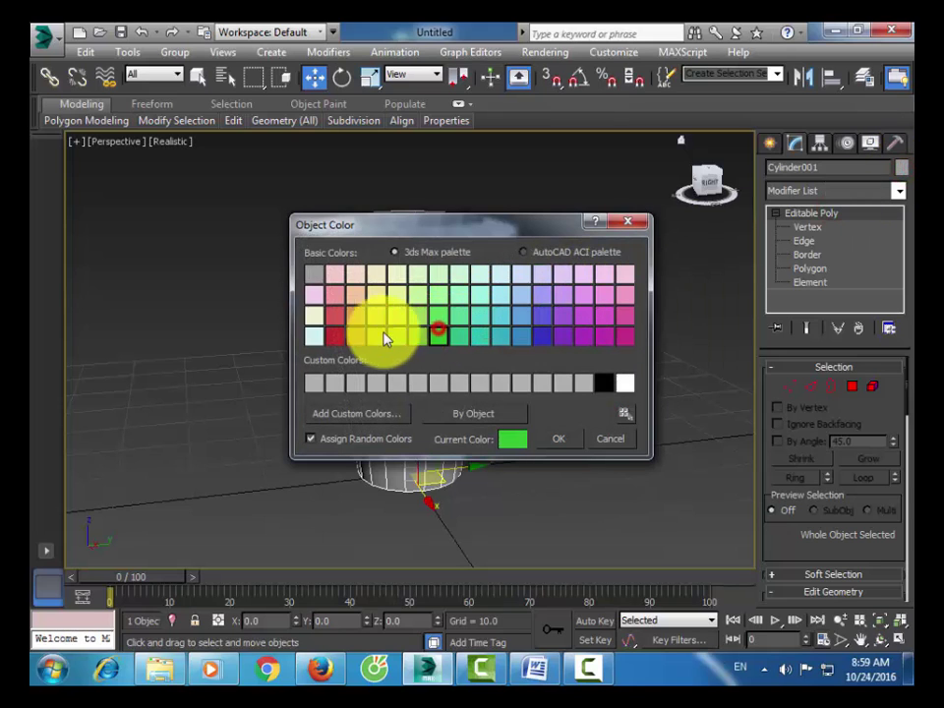
click(336, 337)
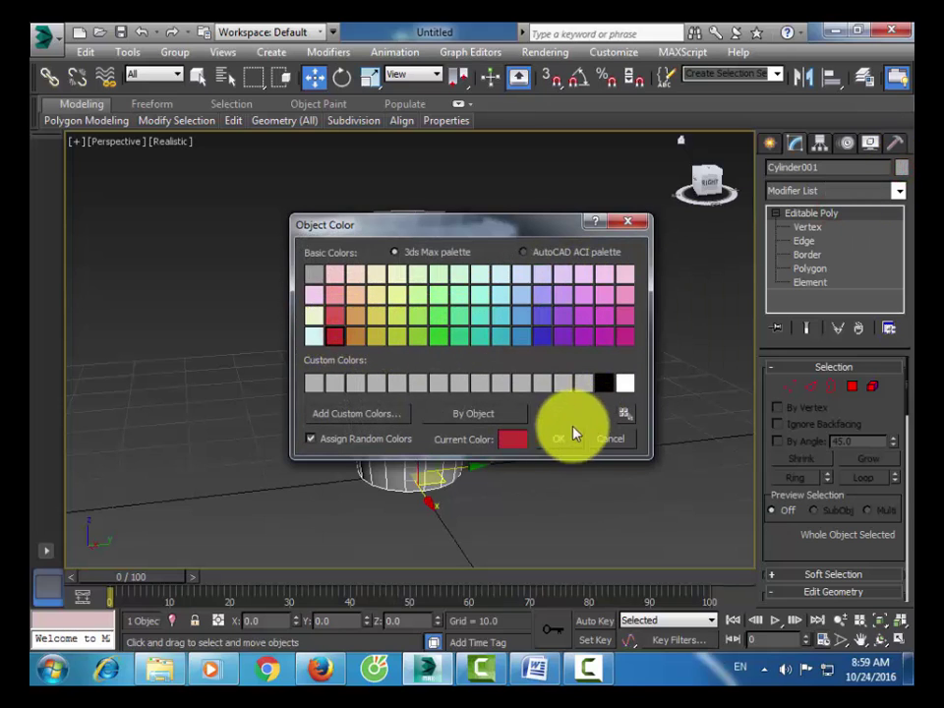
click(624, 336)
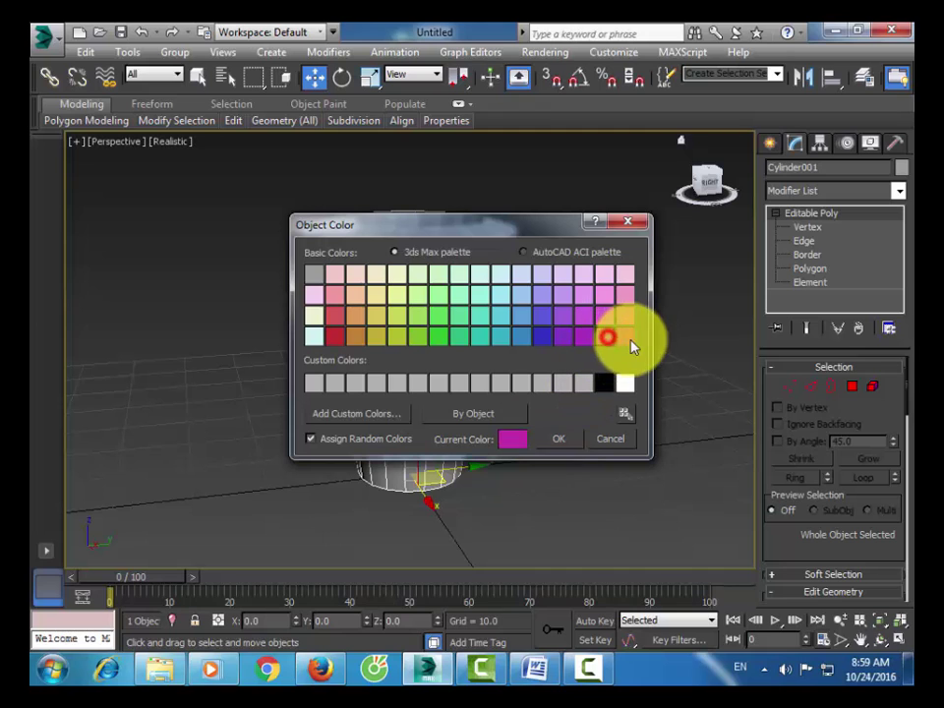
click(560, 439)
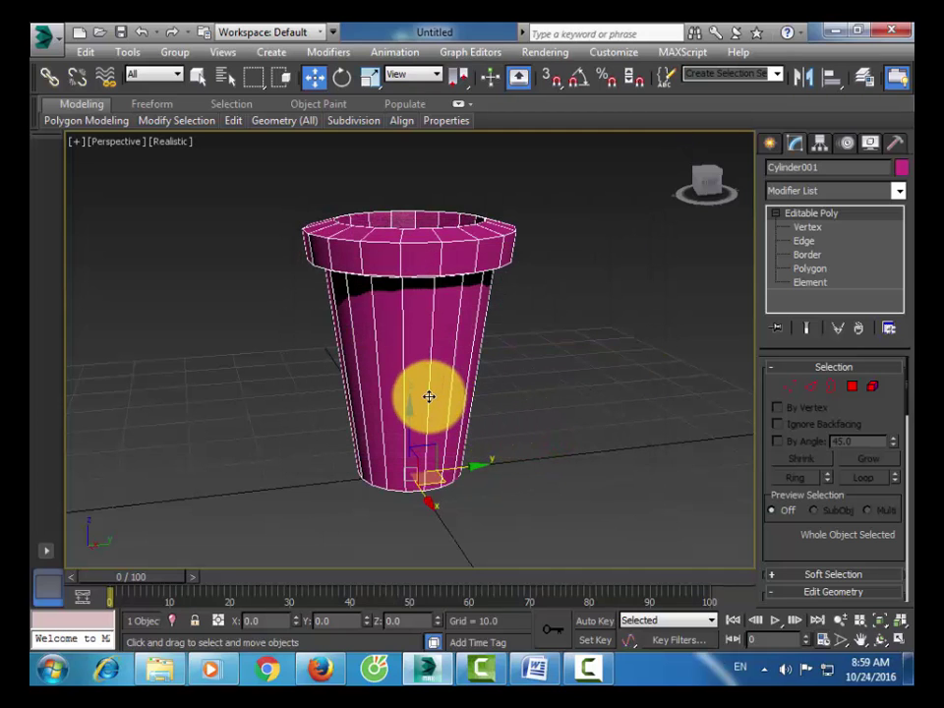
- Select the polygon of the cup's inner floor and drag a copy of it straight up to about Z 32, just below the rim
alt+middle_drag(429, 396, 422, 354)
key(4)
click(409, 370)
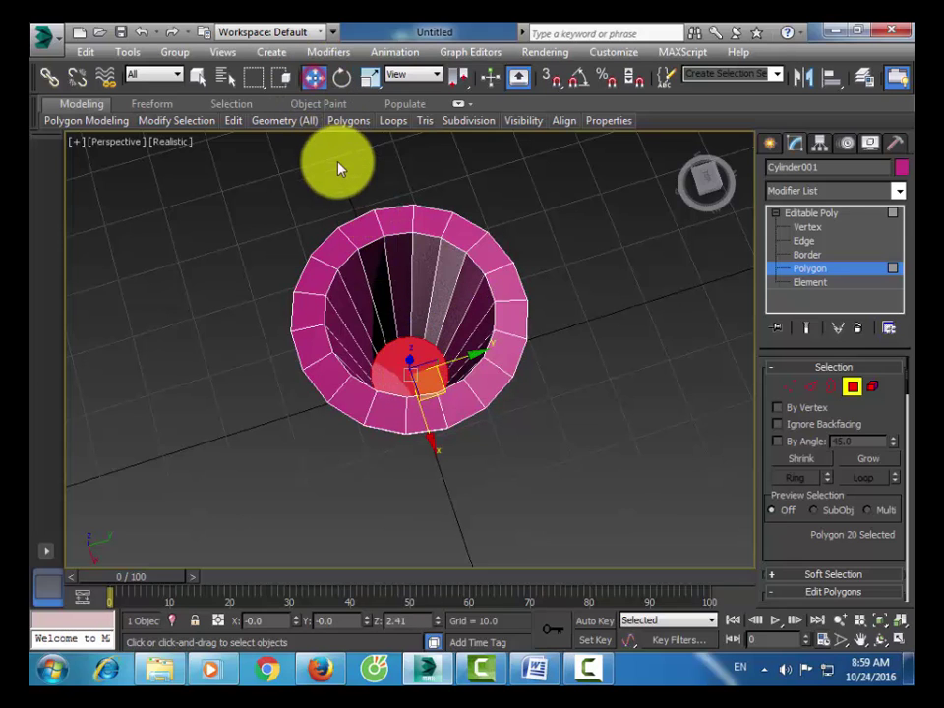
key(alt+w)
right_click(618, 232)
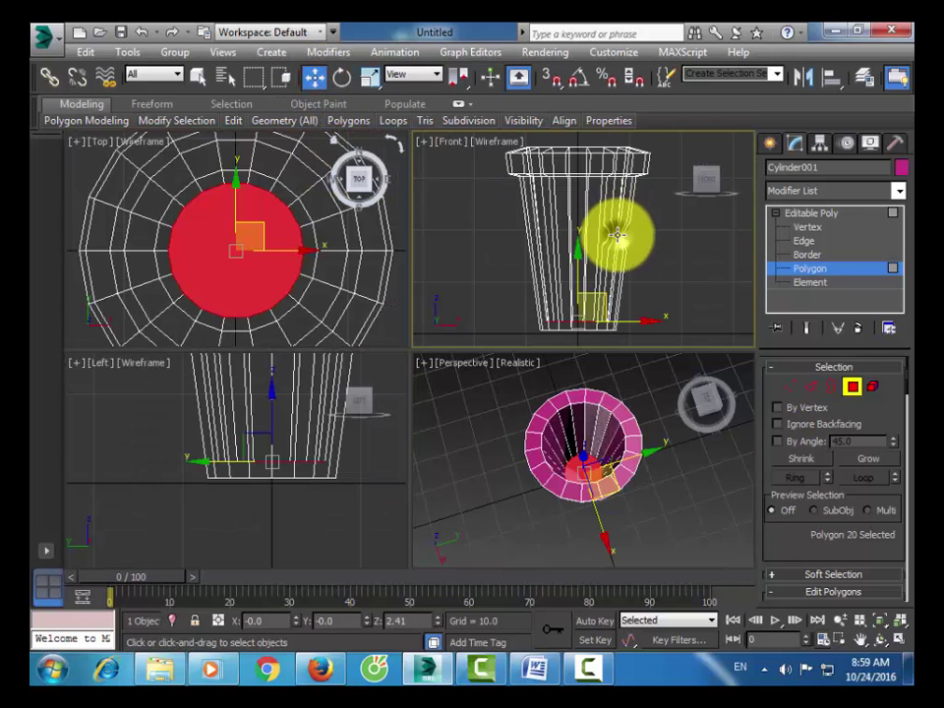
click(578, 269)
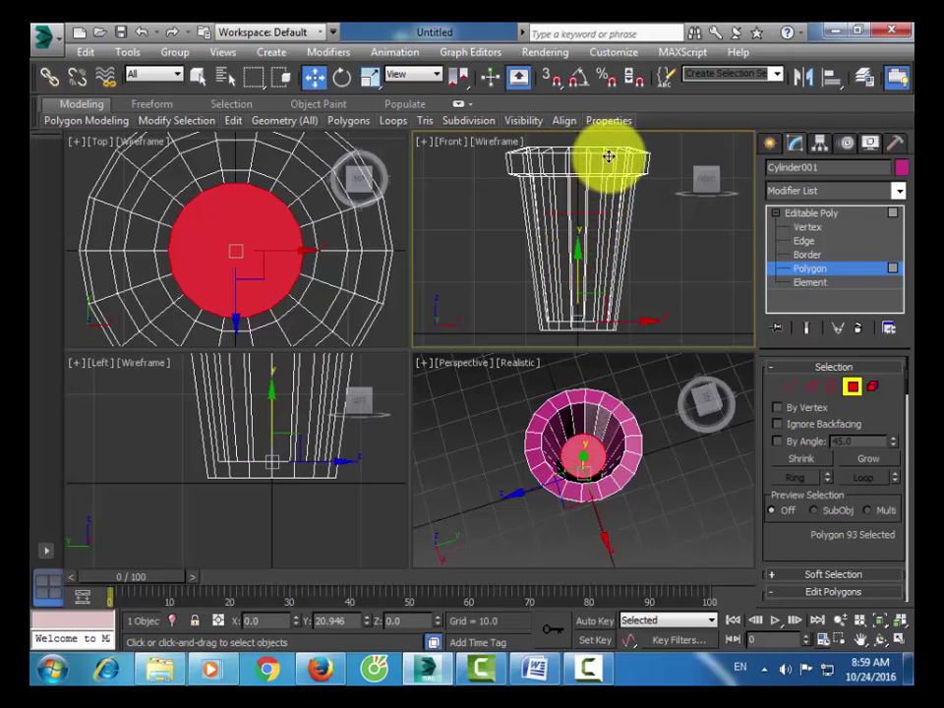
mouse_move(609, 156)
mouse_down()
mouse_move(626, 106)
mouse_move(627, 116)
mouse_up()
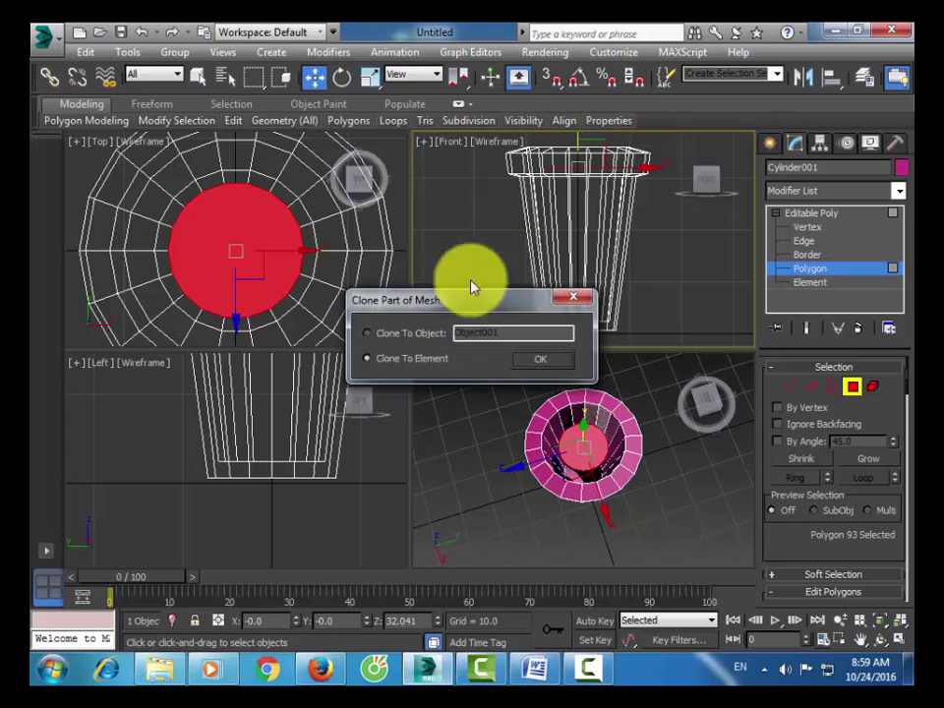
- Clone the copied floor polygon to a separate object named DAT
click(425, 337)
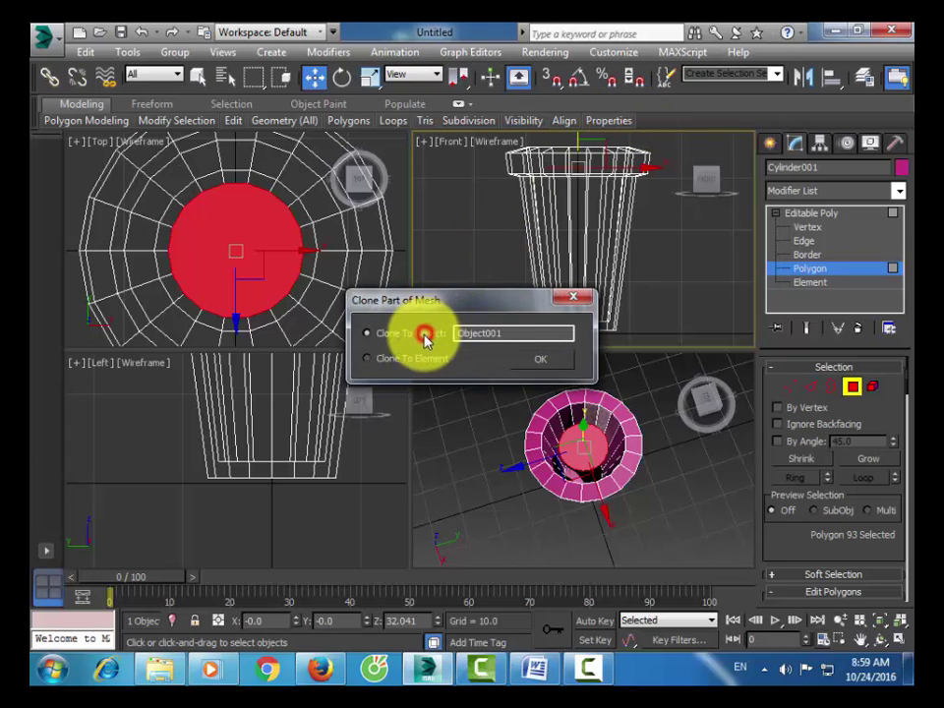
double_click(517, 334)
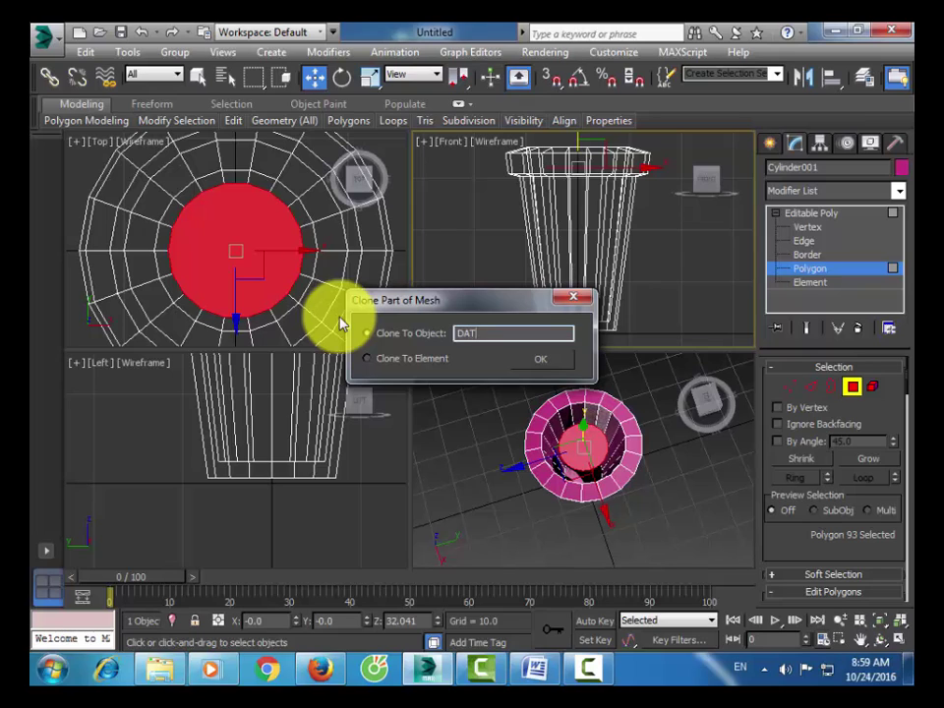
text(DAT)
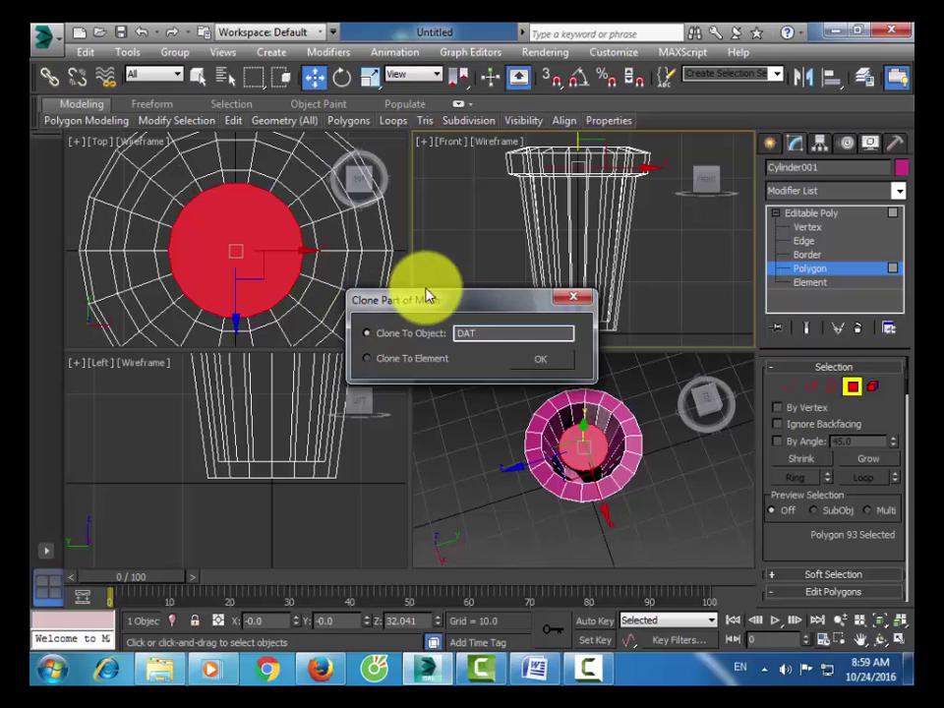
click(554, 360)
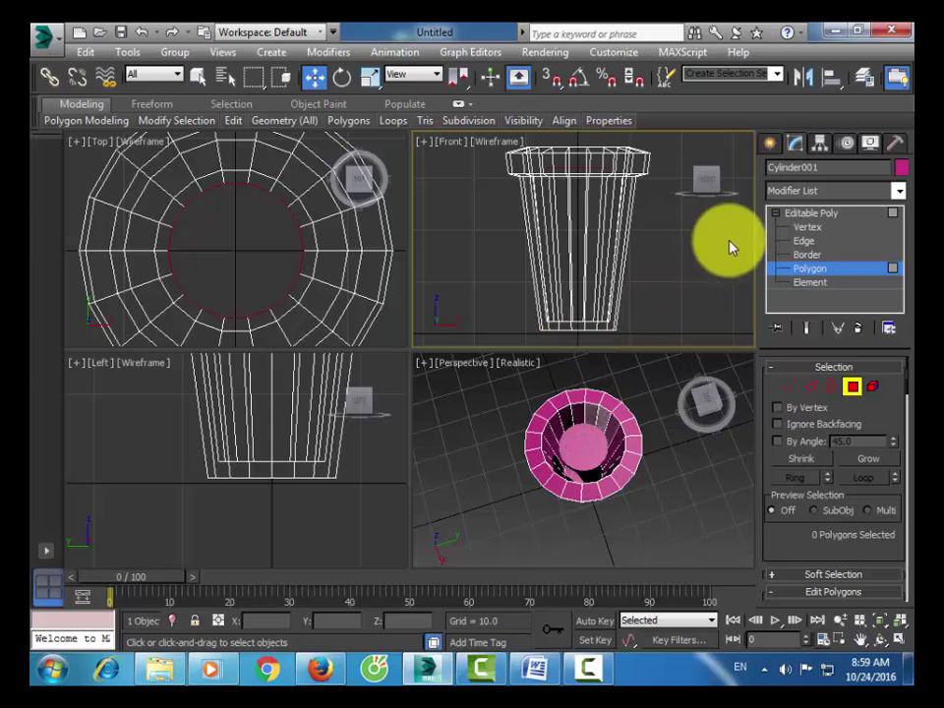
- Leave the cup's Polygon level, select the DAT disc and activate the Scale tool
click(818, 214)
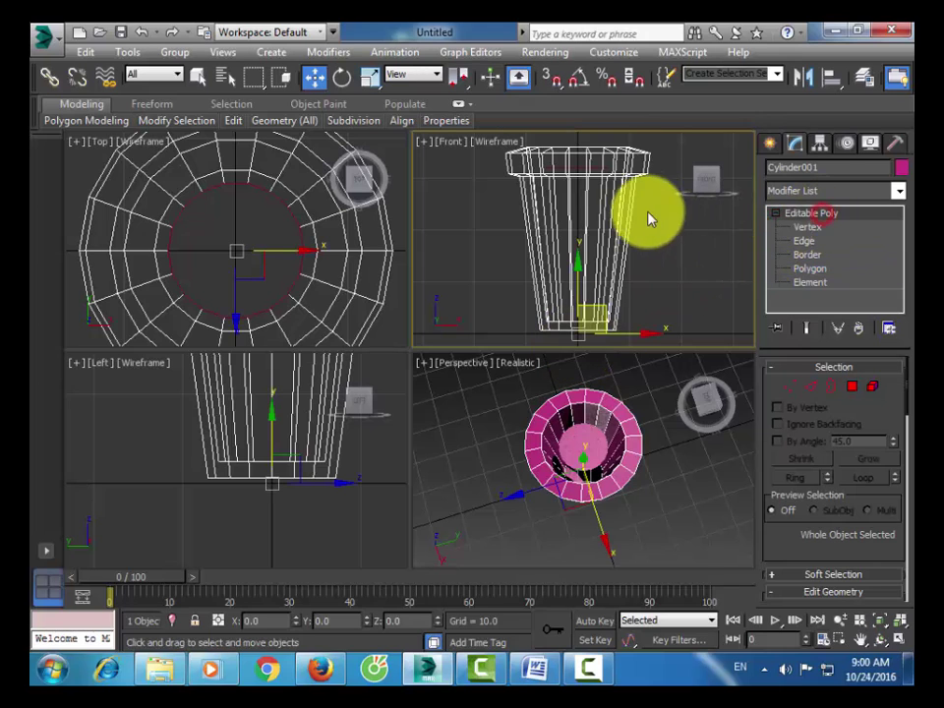
click(581, 168)
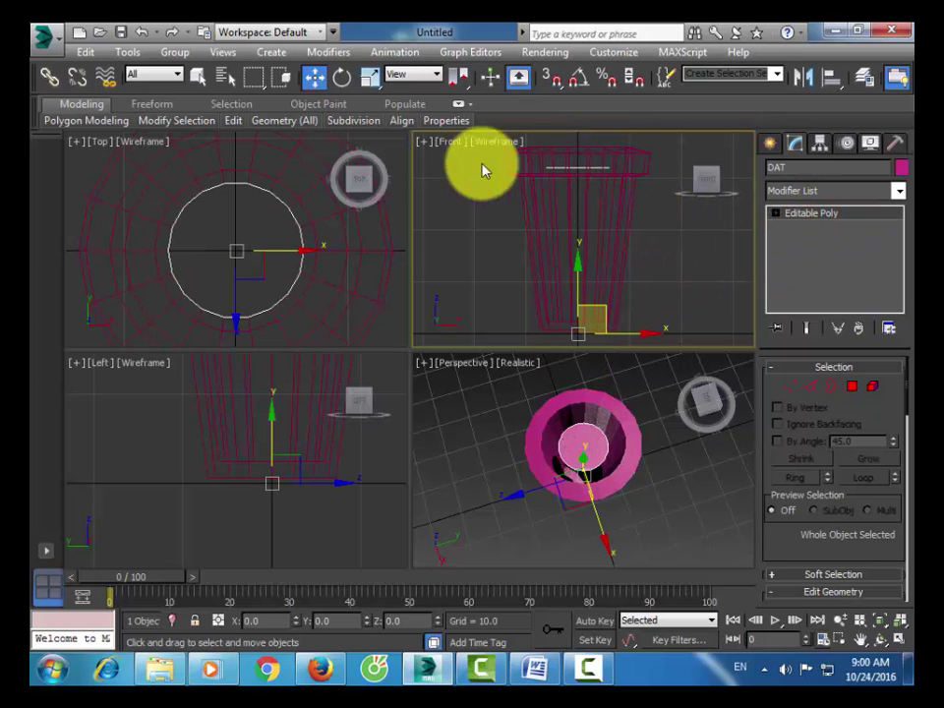
click(370, 77)
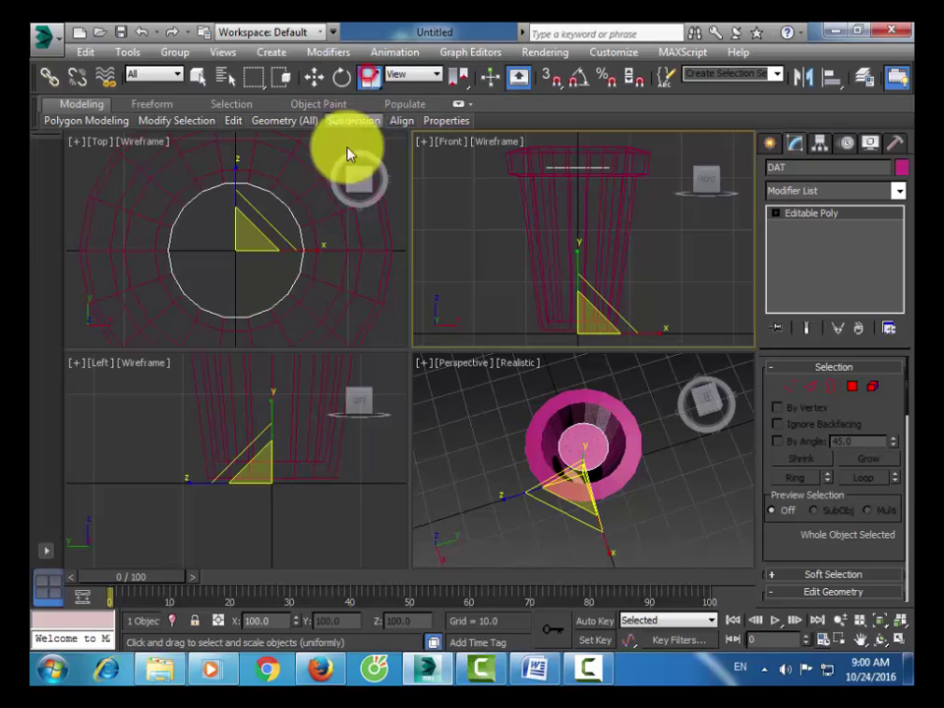
click(245, 247)
drag(249, 237, 270, 220)
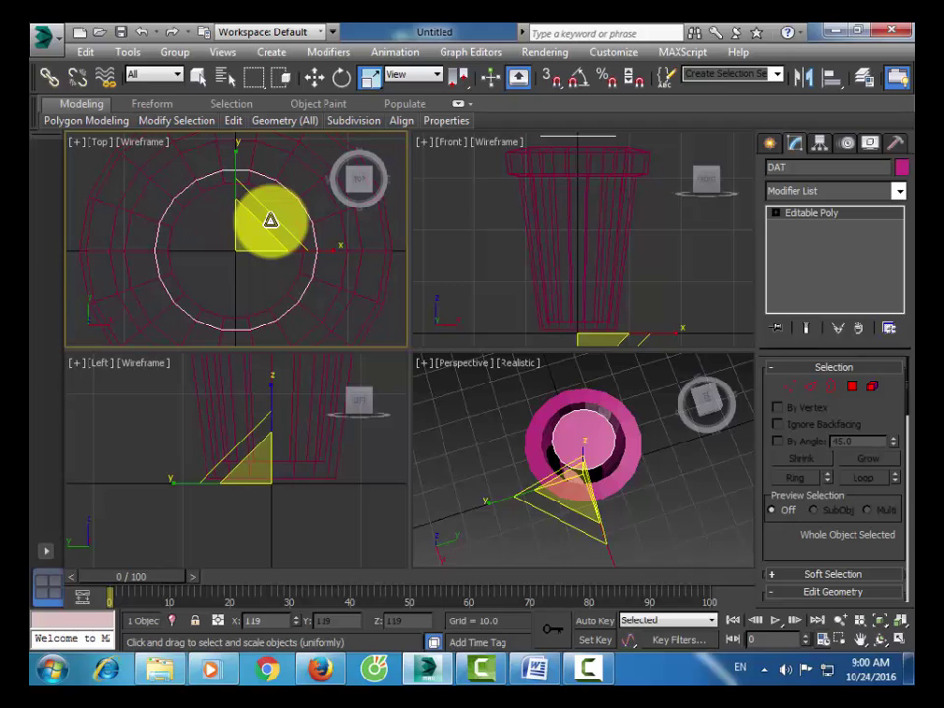
right_click(270, 220)
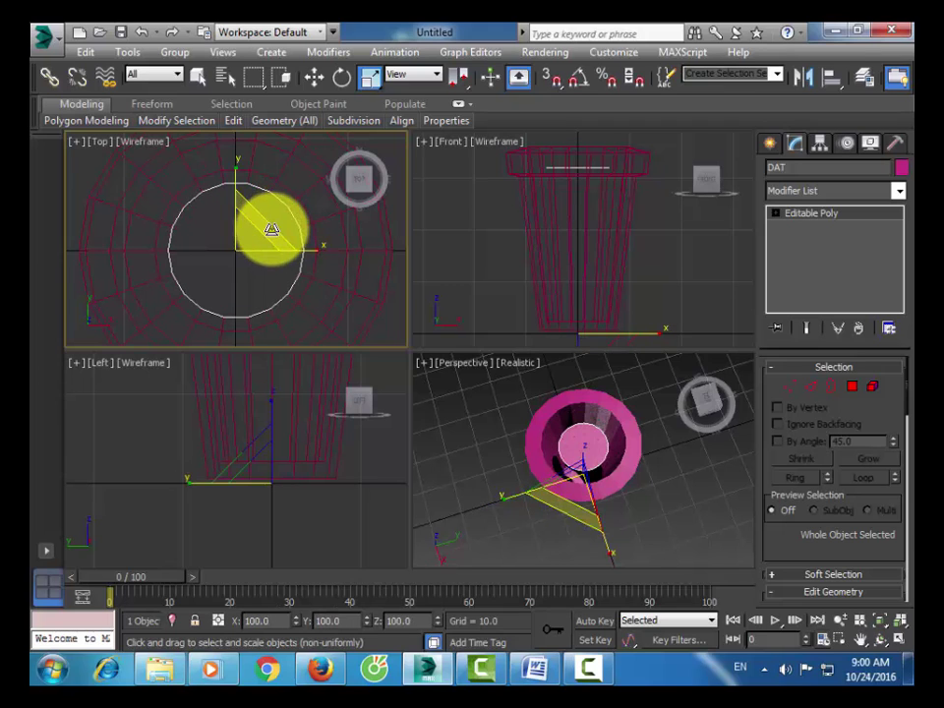
- Scale the DAT disc in X and Y only to about 164 percent, reaching the cup's inner wall
drag(269, 225, 285, 163)
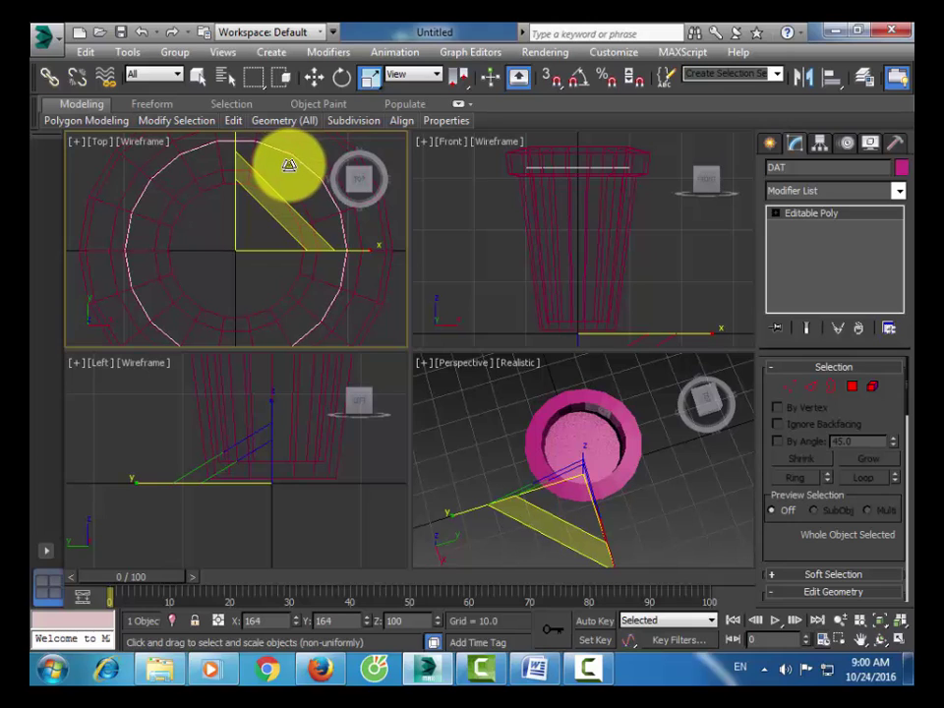
drag(289, 165, 295, 173)
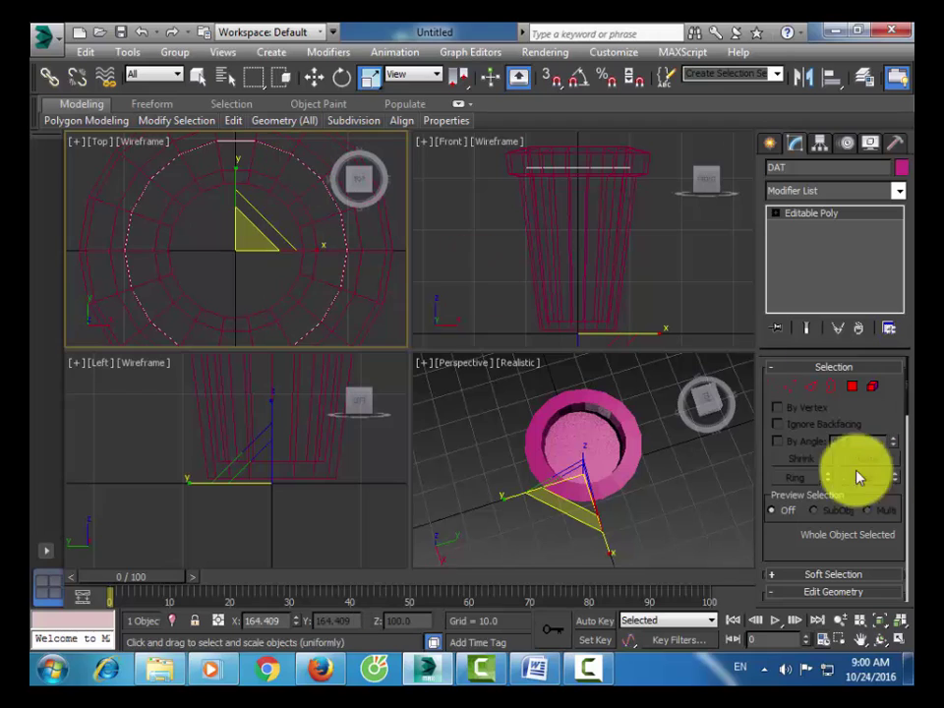
- Add a Noise modifier to the DAT disc, set its seed to 4 and go back to the Editable Poly entry below it
click(811, 201)
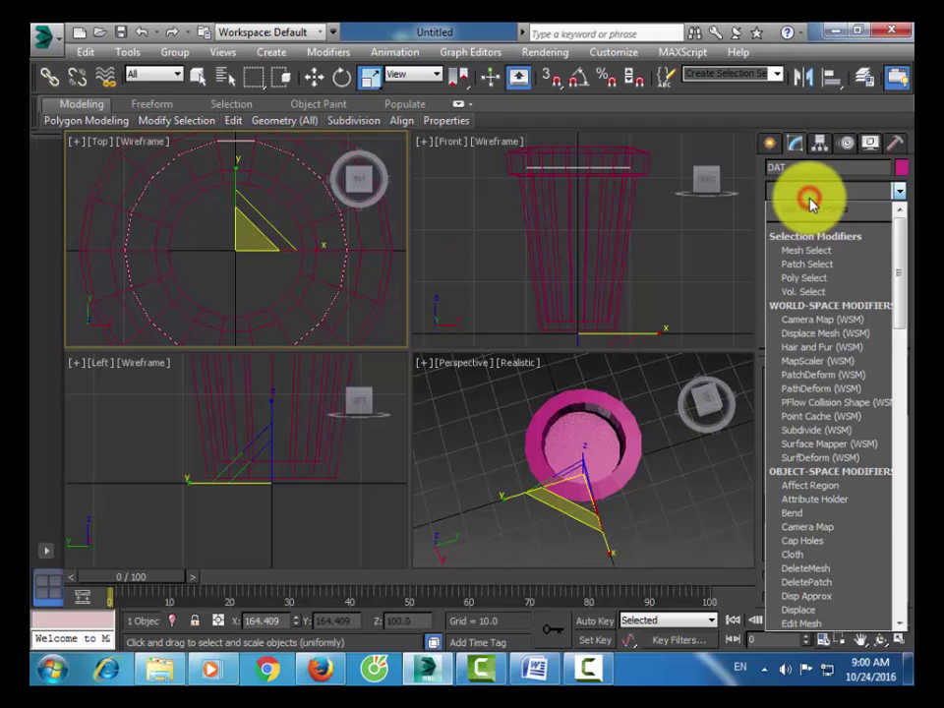
key(n)
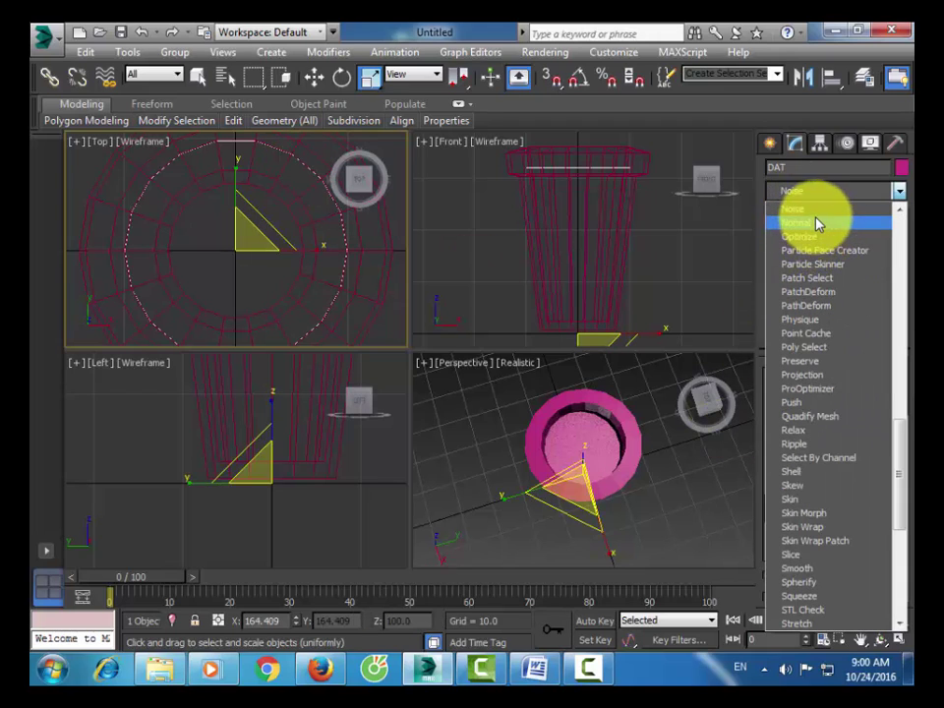
click(813, 210)
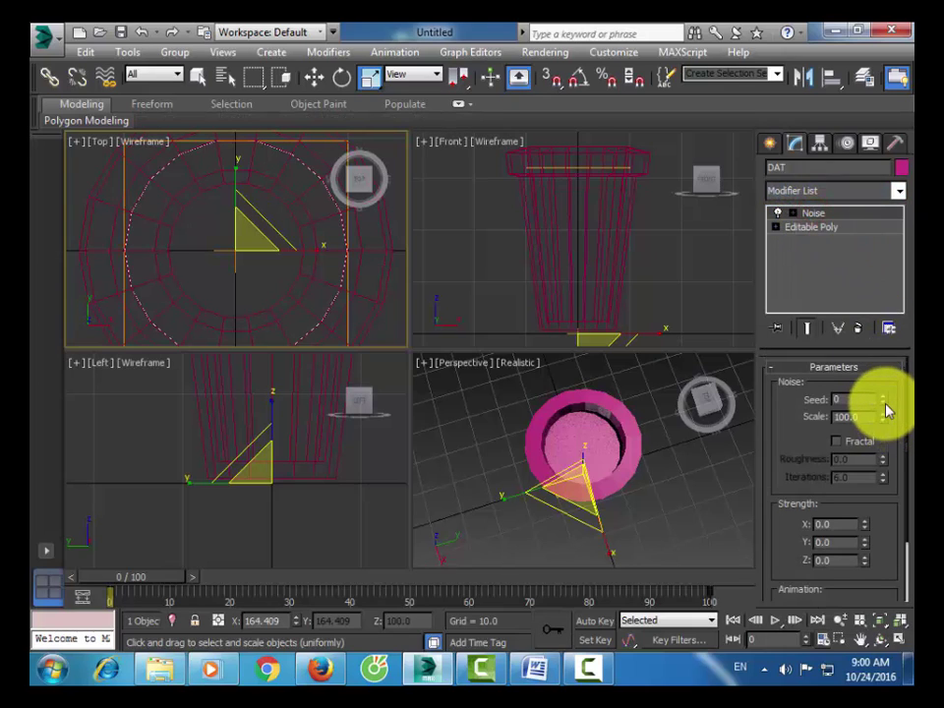
drag(882, 401, 893, 363)
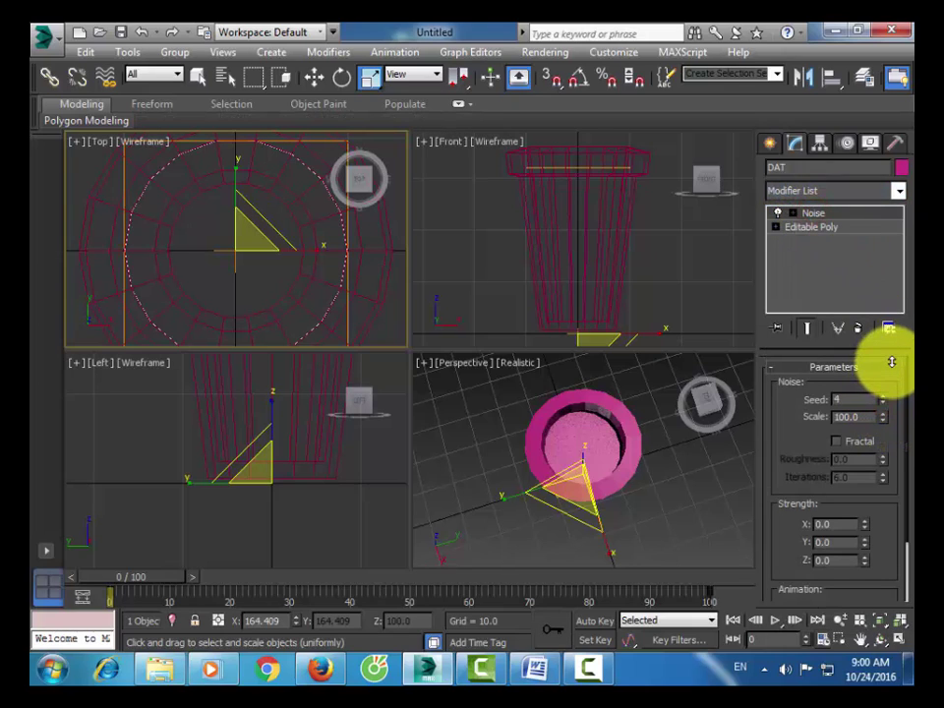
click(813, 228)
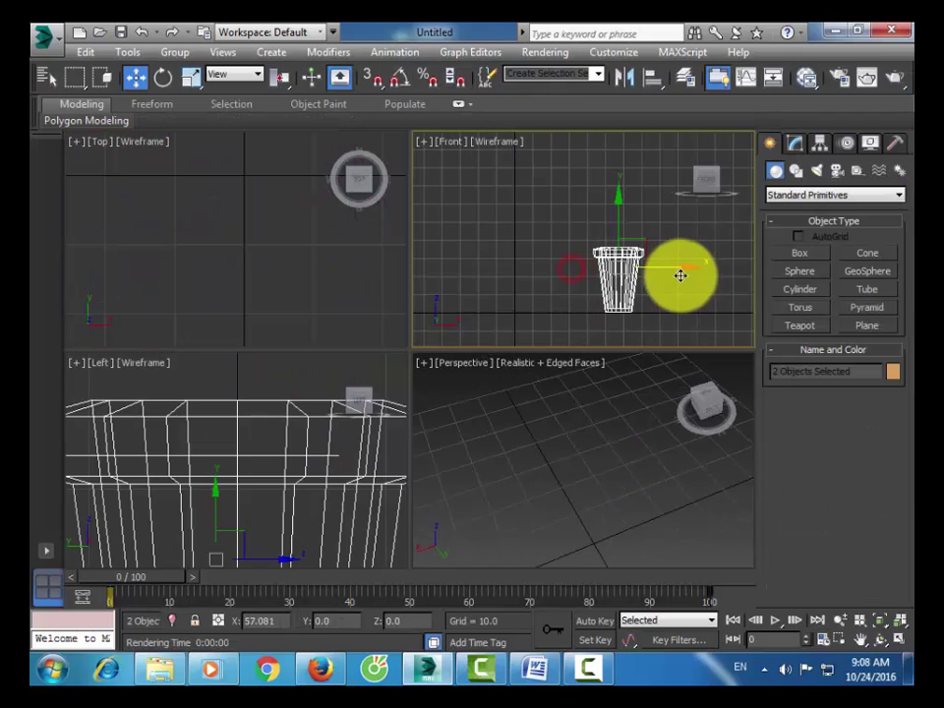
- Shift the cup and disc along X, then create a sphere with a radius of about 7.5 near the origin in the Top view
drag(681, 276, 664, 281)
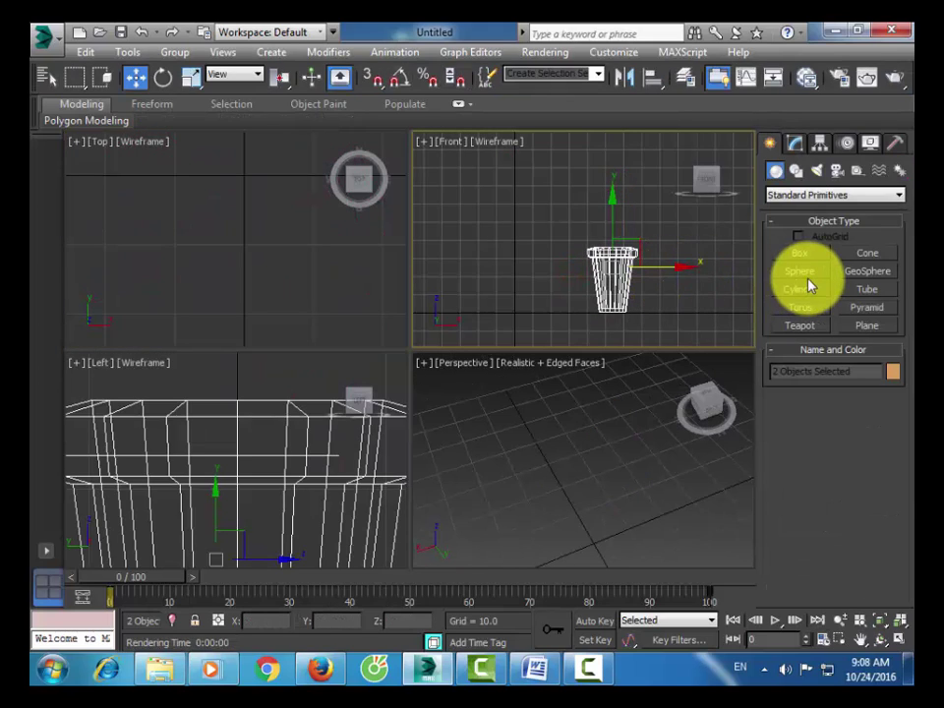
click(800, 271)
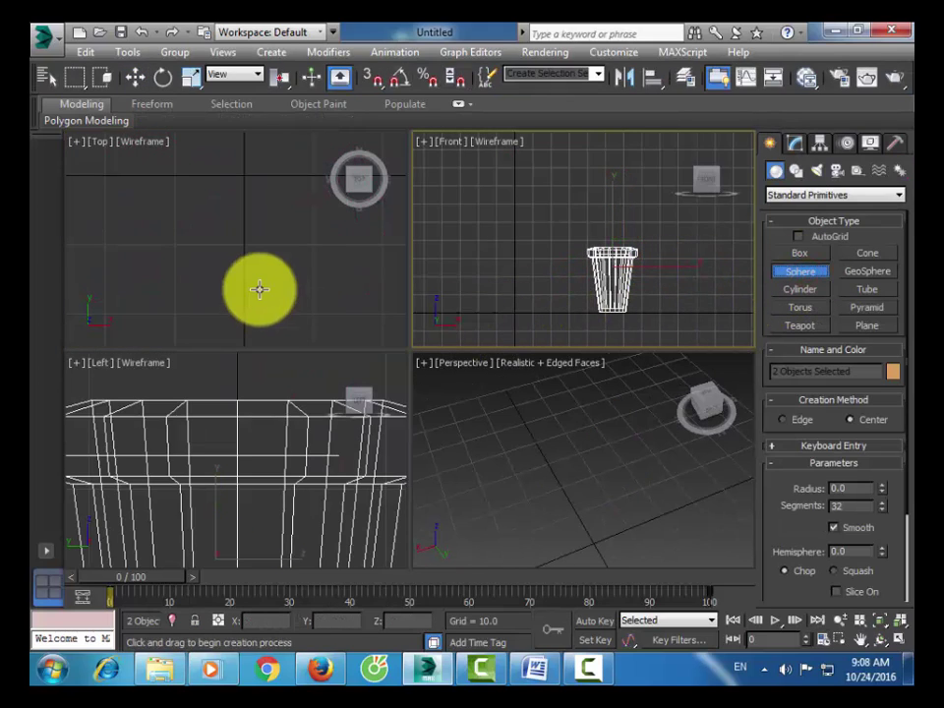
drag(481, 271, 460, 274)
right_click(299, 166)
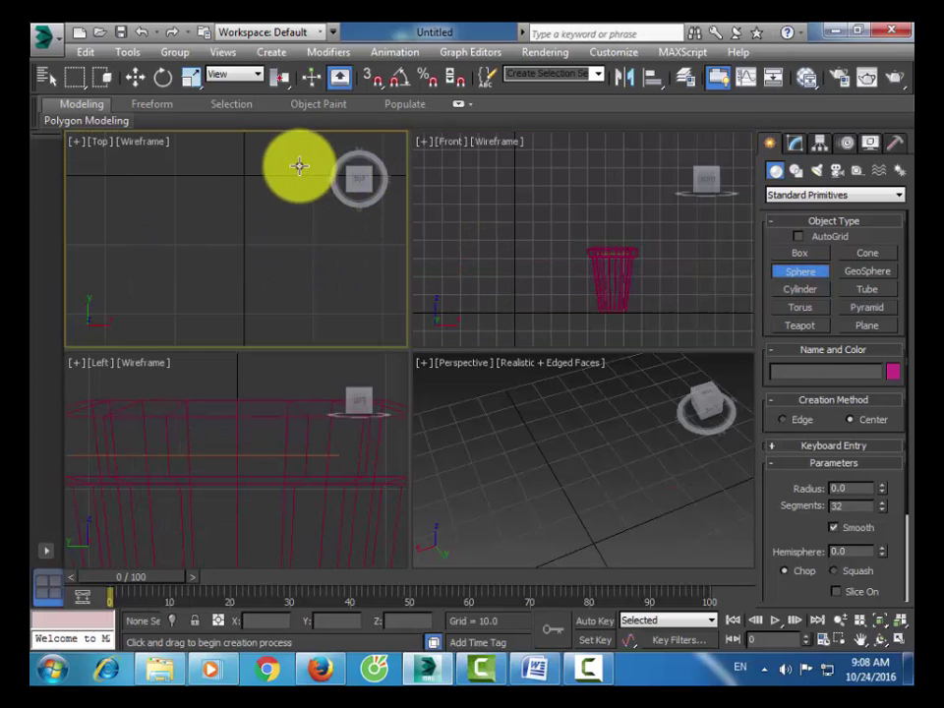
drag(262, 177, 290, 212)
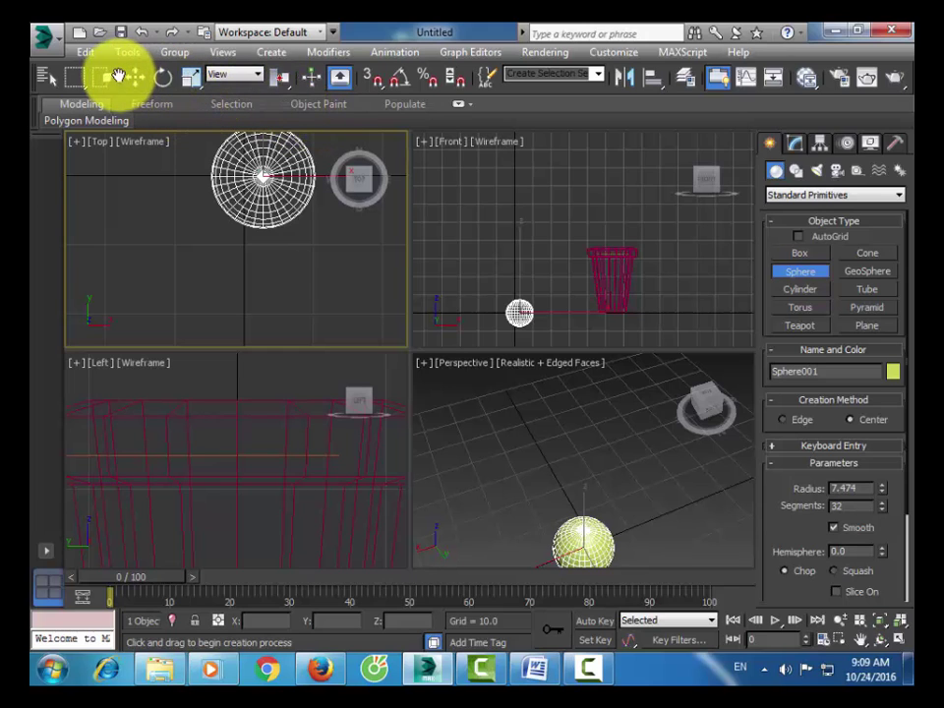
- Center the sphere on the world origin by setting its absolute X and Y positions to 0, then activate the Perspective view
right_click(138, 91)
right_click(135, 84)
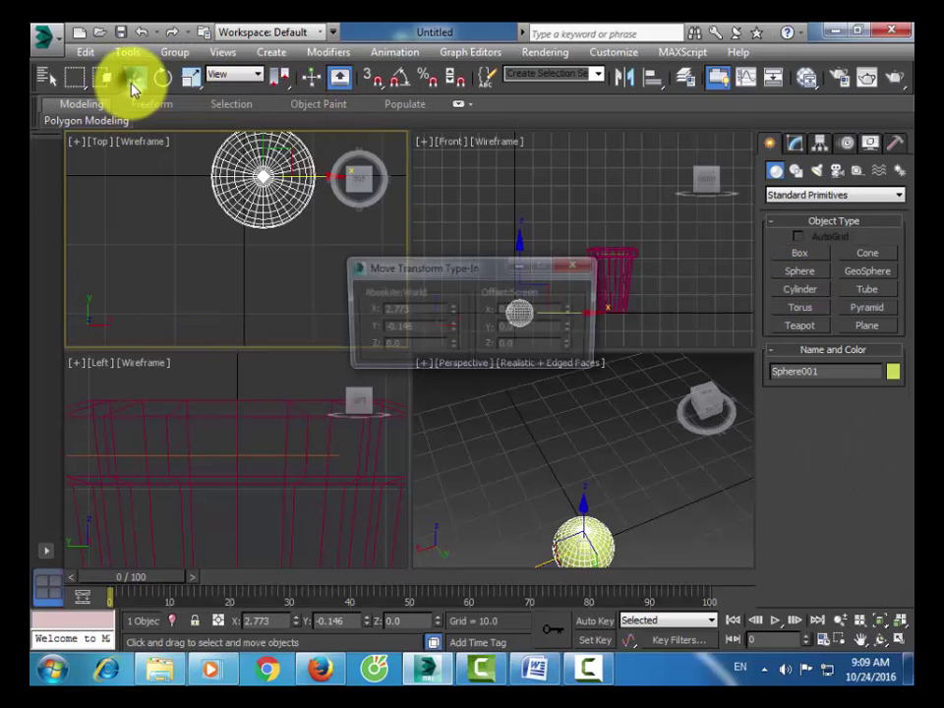
right_click(454, 310)
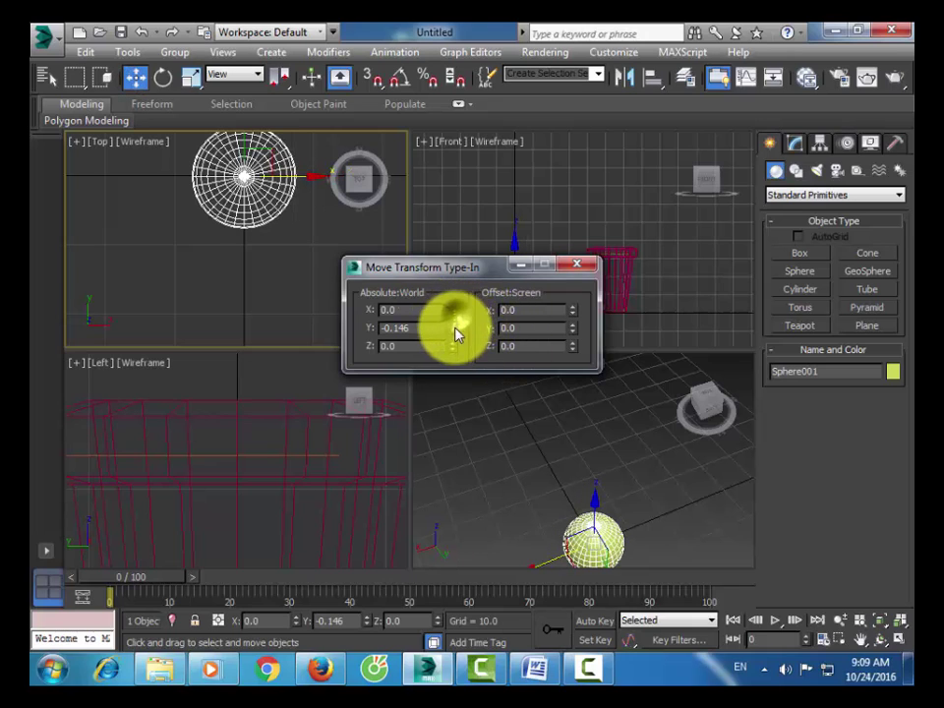
right_click(453, 332)
click(576, 264)
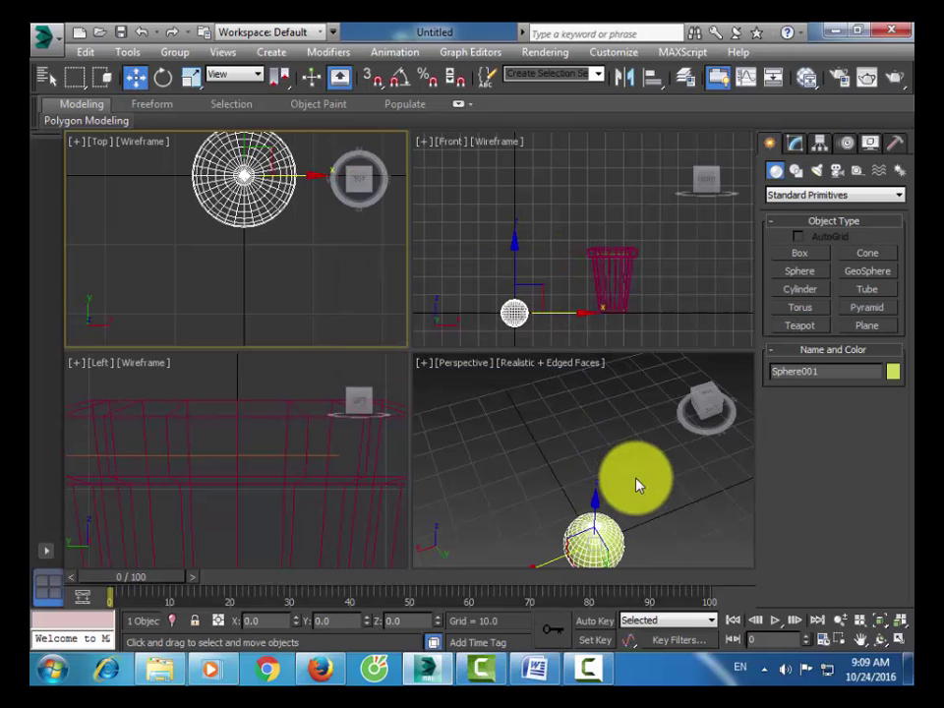
click(622, 519)
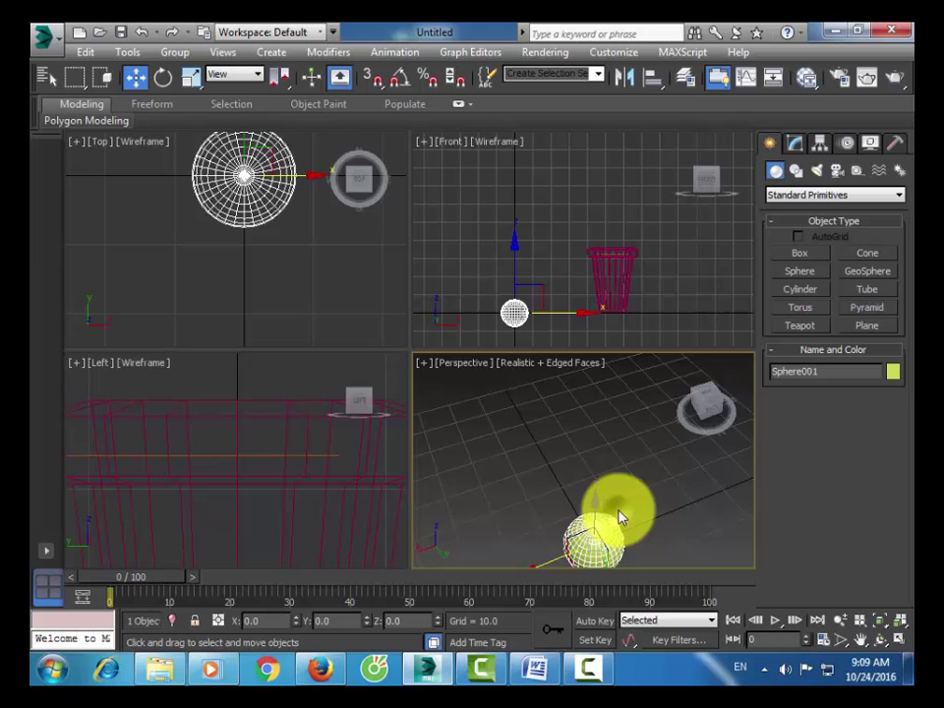
- Set the sphere's radius to 7
key(z)
key(alt+w)
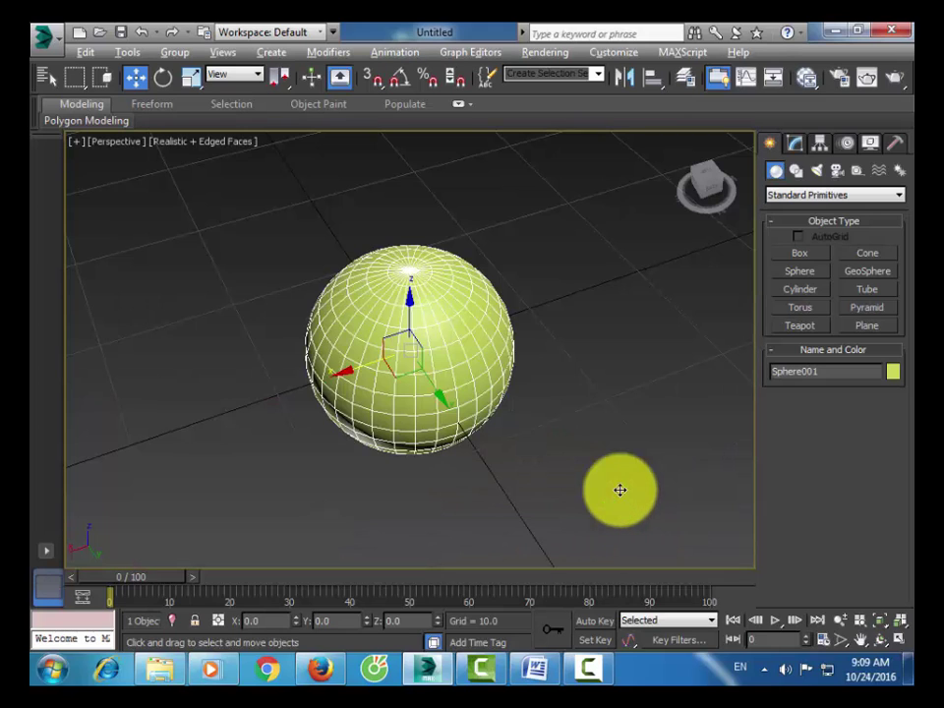
key(alt+w)
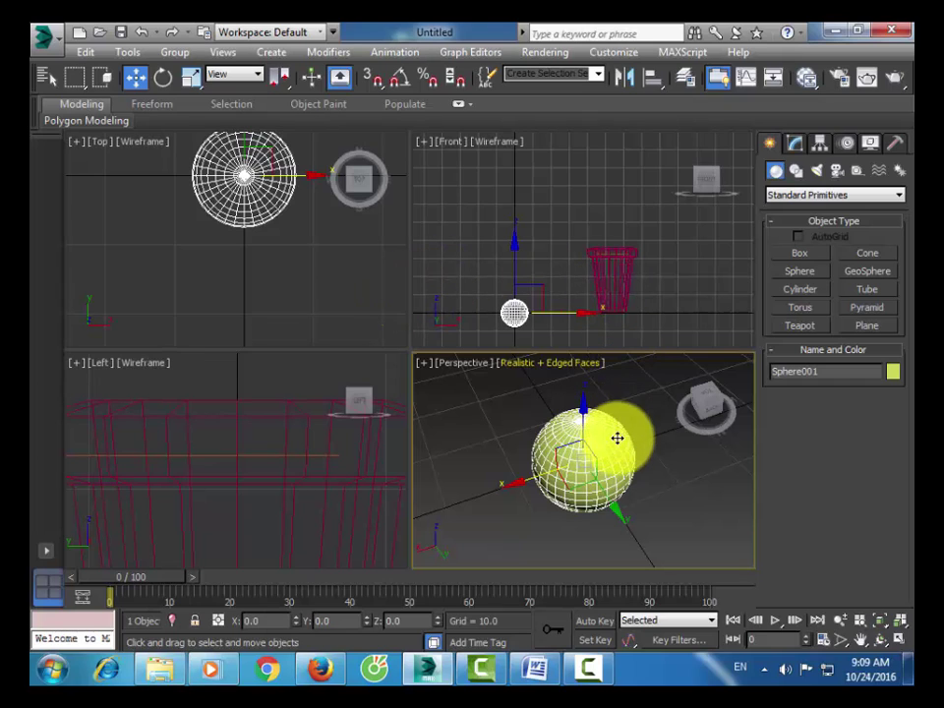
click(795, 144)
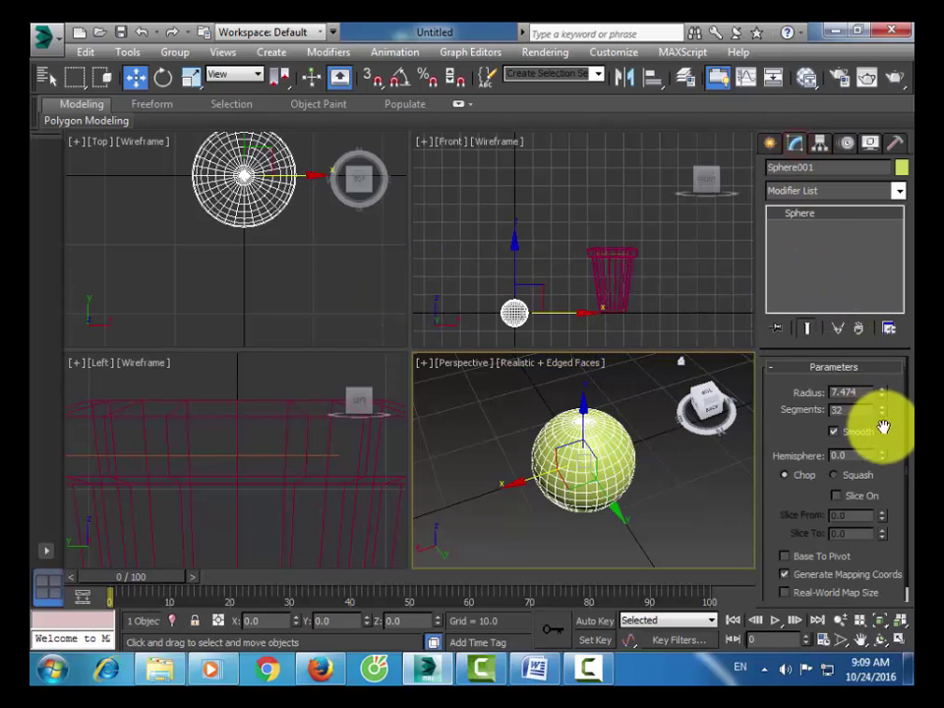
click(870, 391)
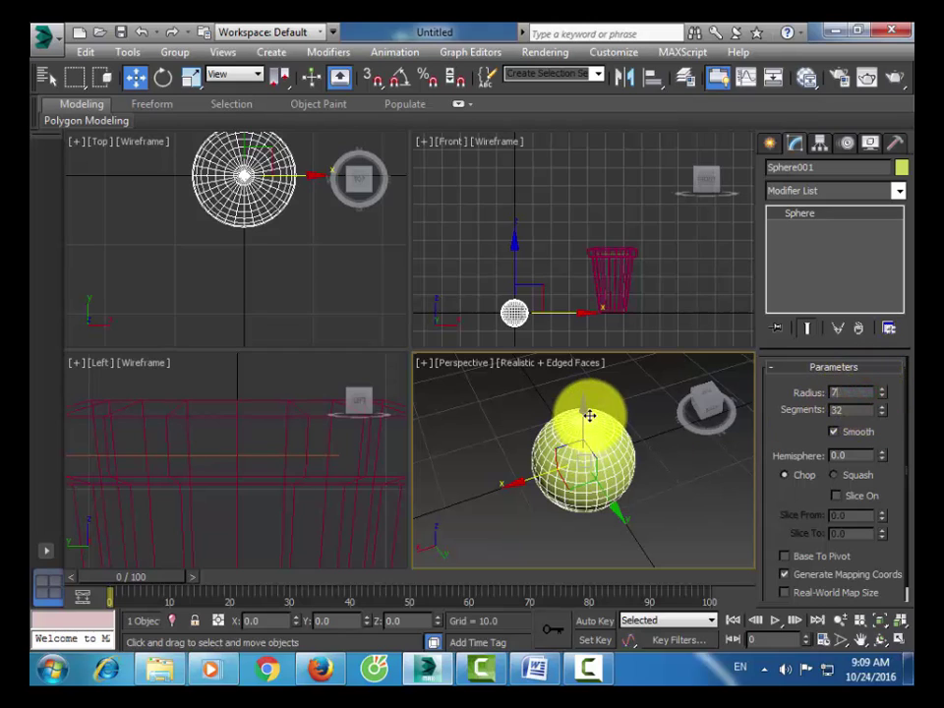
key(Tab)
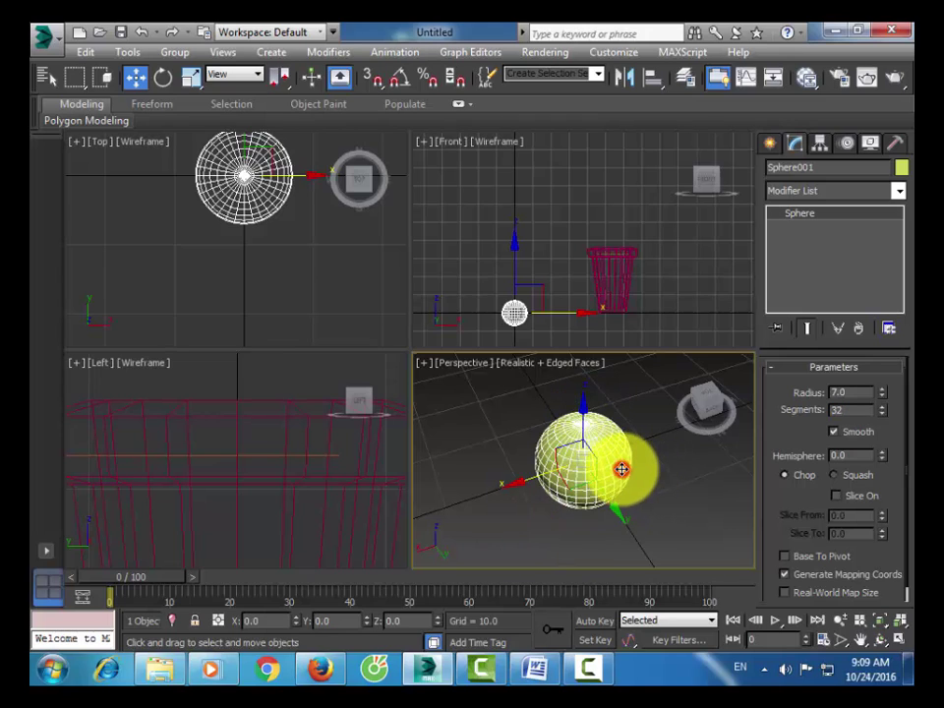
- Convert the sphere to an Editable Poly and switch to Edge sub-object level in the maximized Perspective view
key(alt+w)
scroll(443, 363, up, 1)
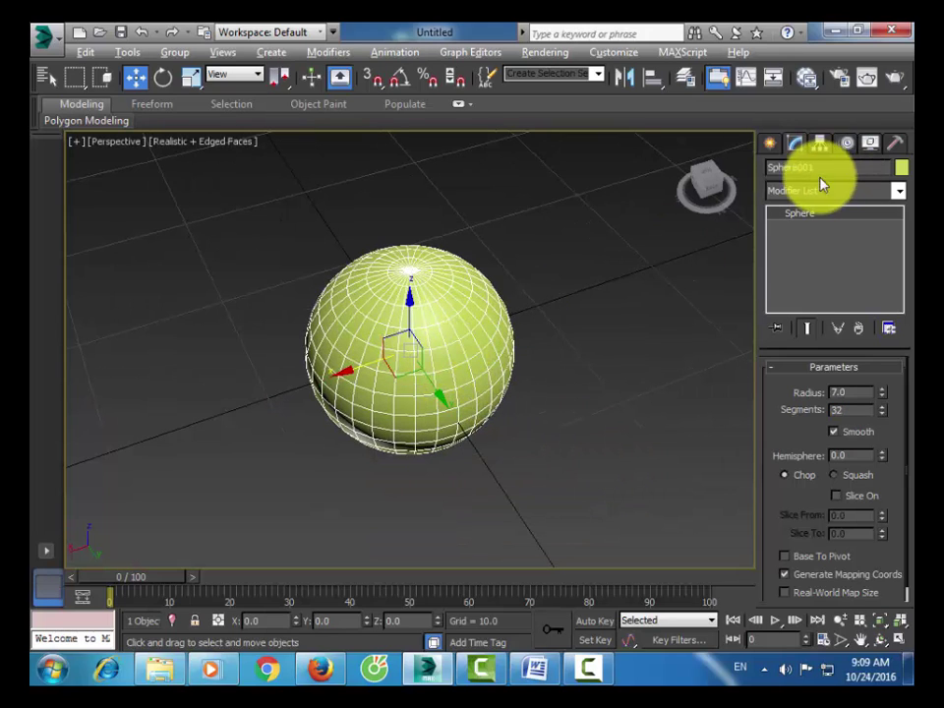
scroll(443, 329, up, 2)
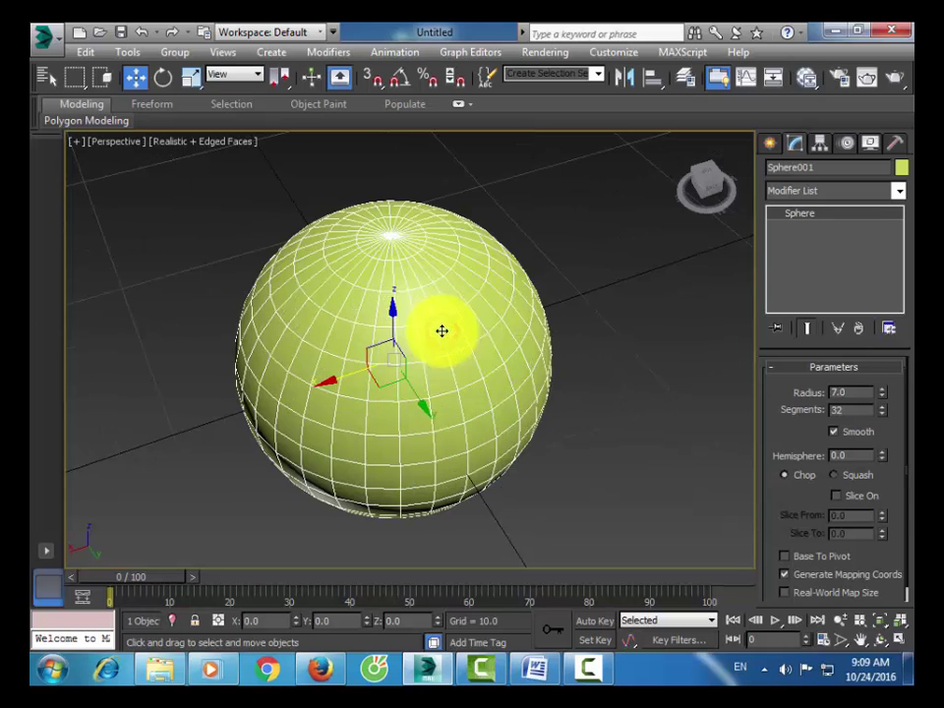
right_click(832, 213)
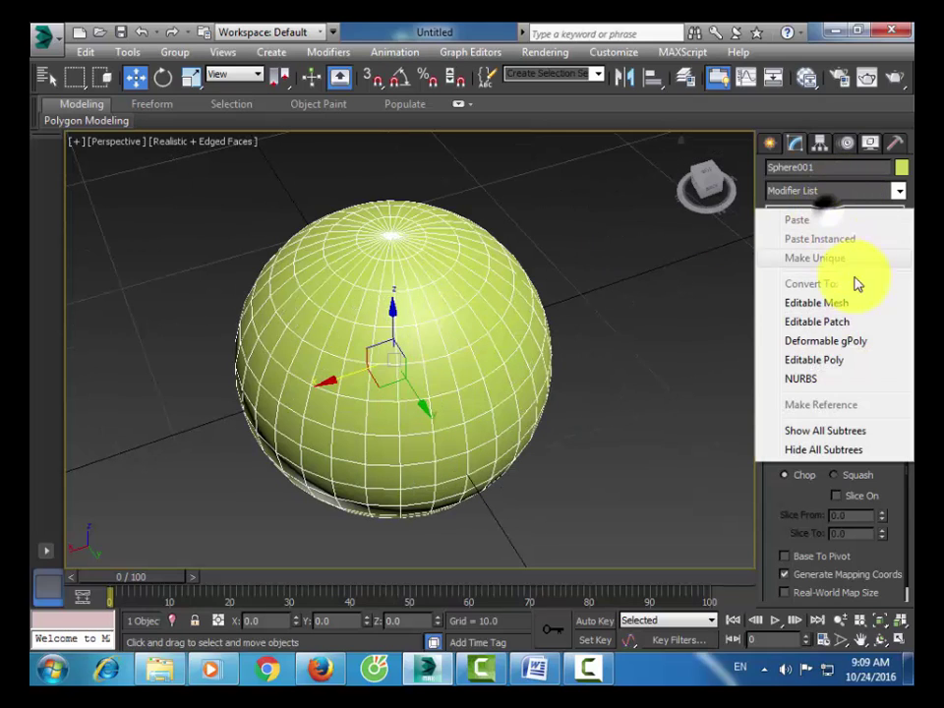
click(851, 359)
click(812, 387)
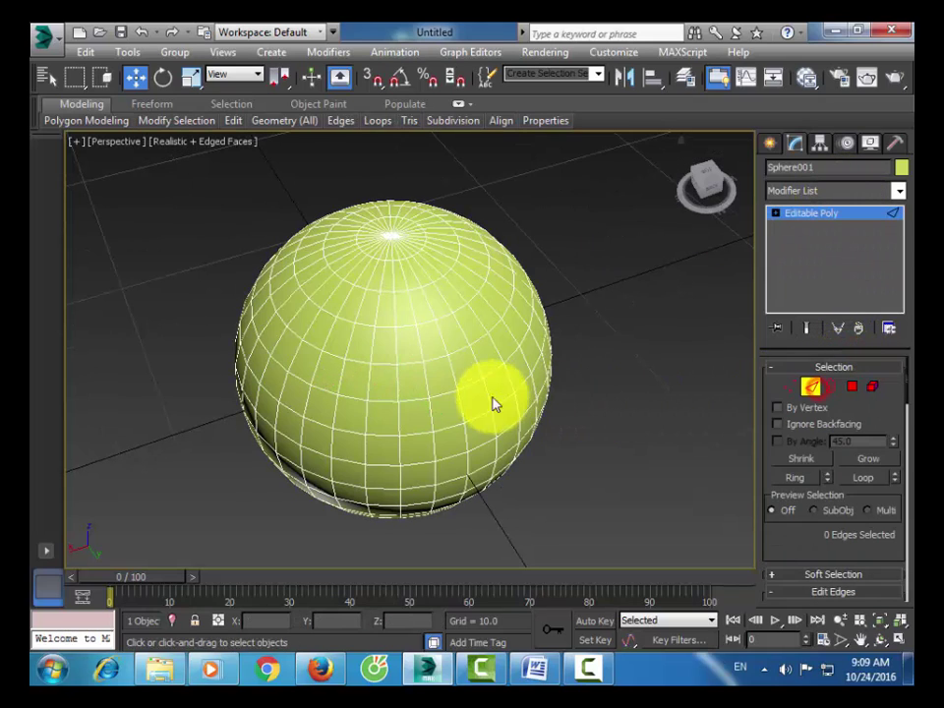
- Select four alternate vertical edges on the near side of the third band below the sphere's top pole
click(341, 300)
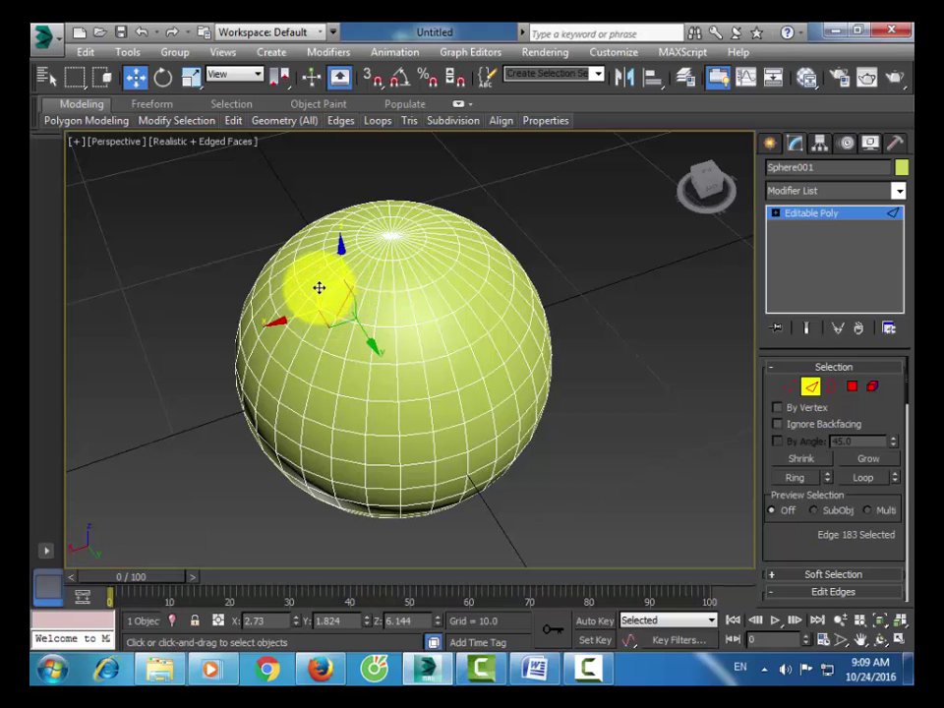
ctrl+click(316, 280)
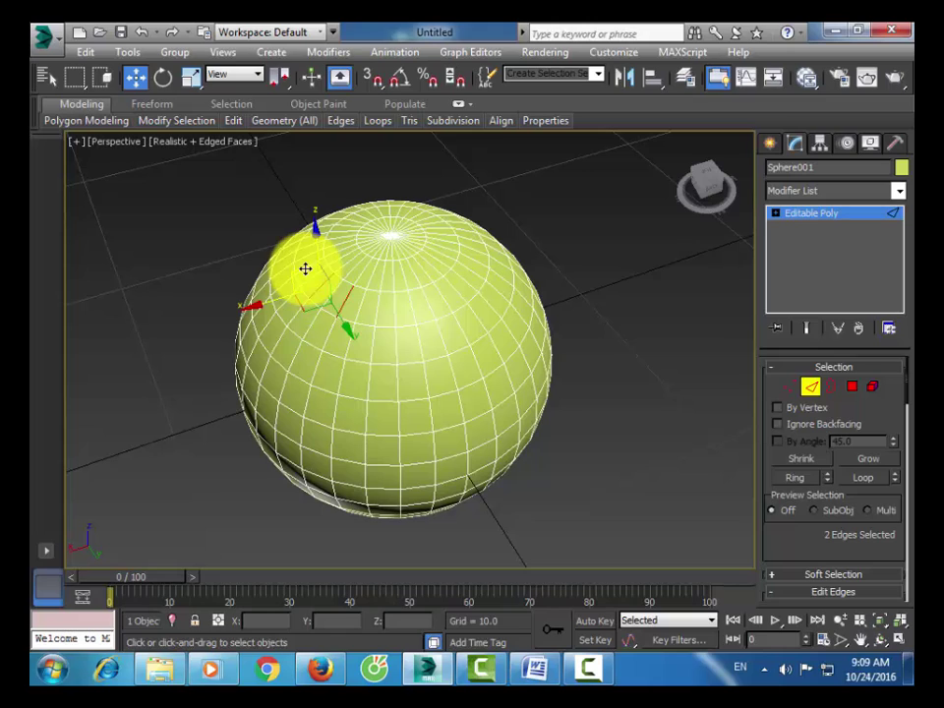
ctrl+click(305, 268)
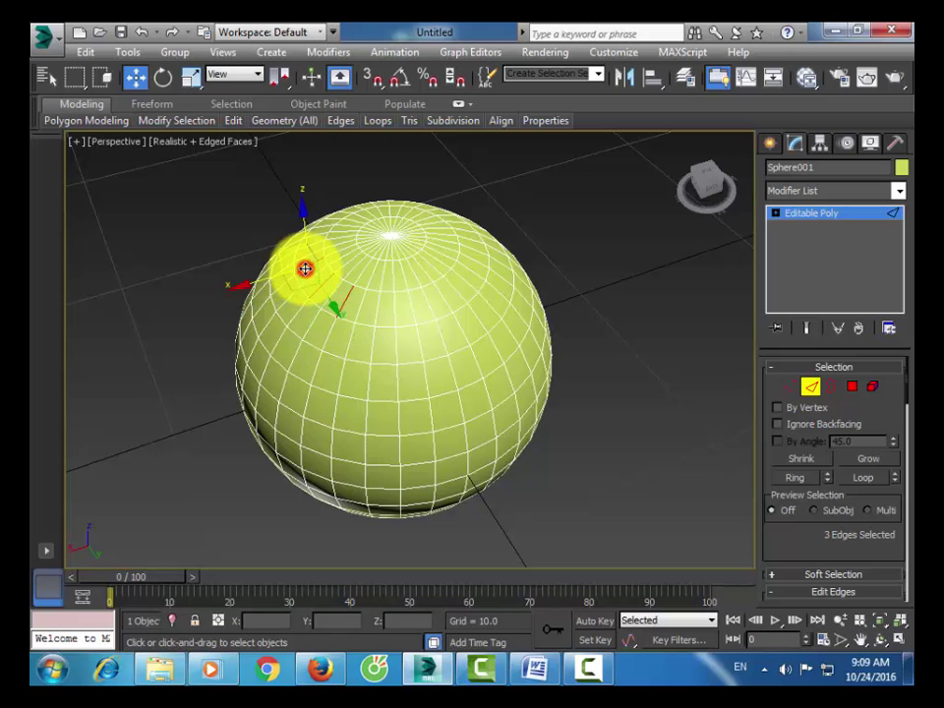
ctrl+click(377, 310)
drag(379, 301, 309, 253)
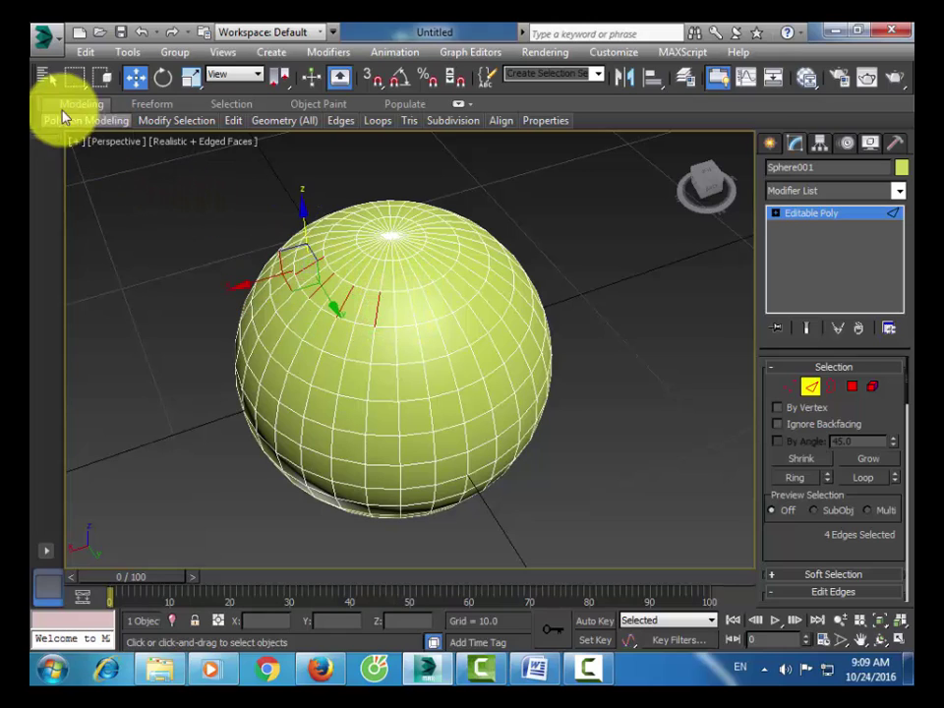
- With the Select Object tool, keep adding every second vertical edge of the third band around to the sphere's far side
drag(150, 76, 330, 77)
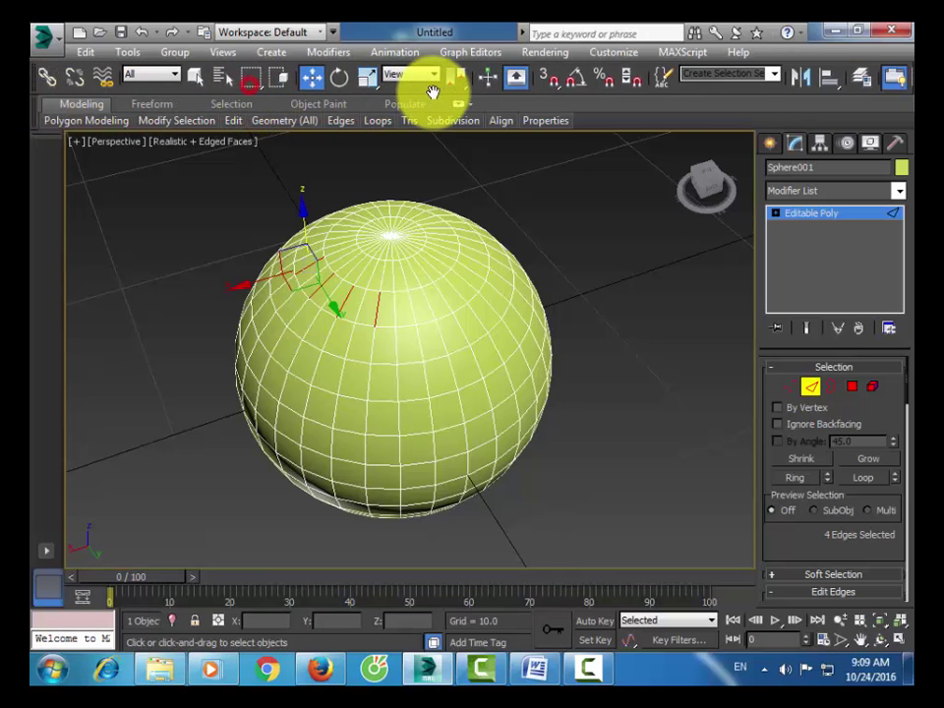
click(197, 75)
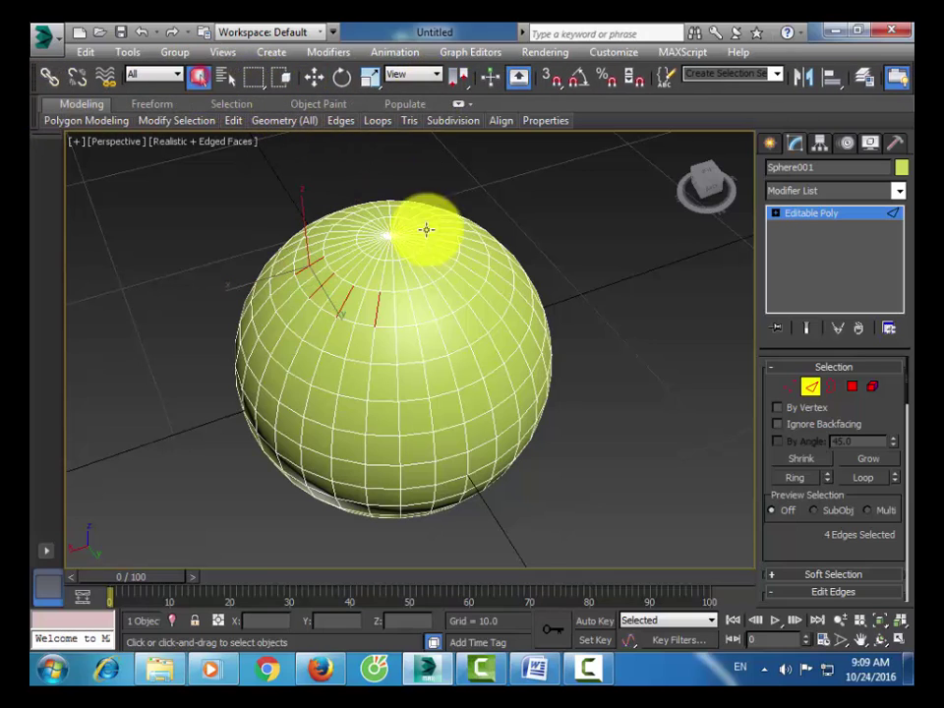
click(413, 308)
click(444, 304)
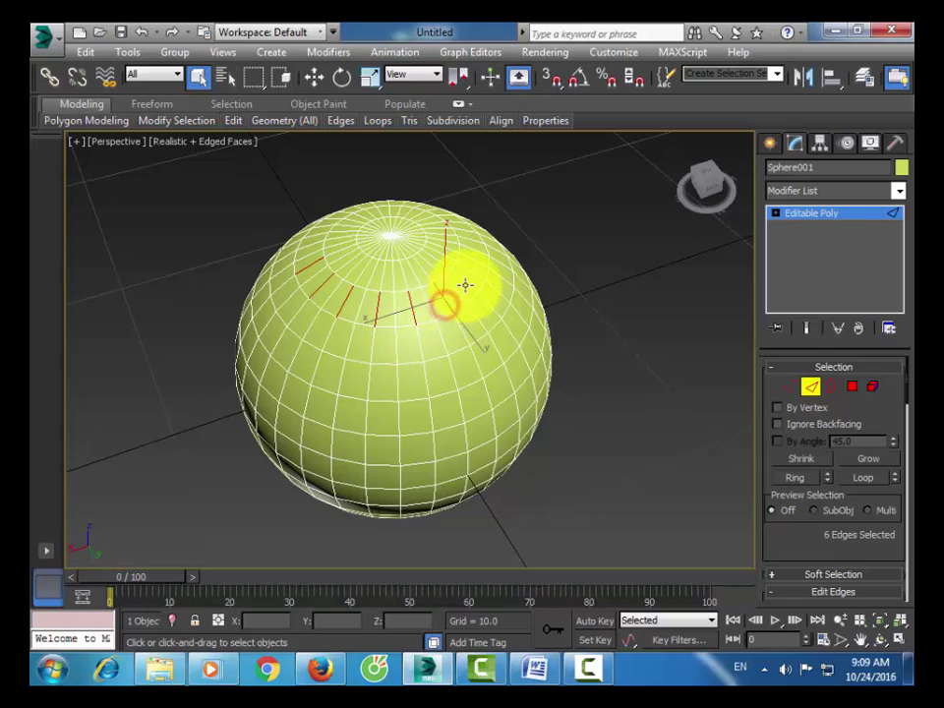
ctrl+click(475, 259)
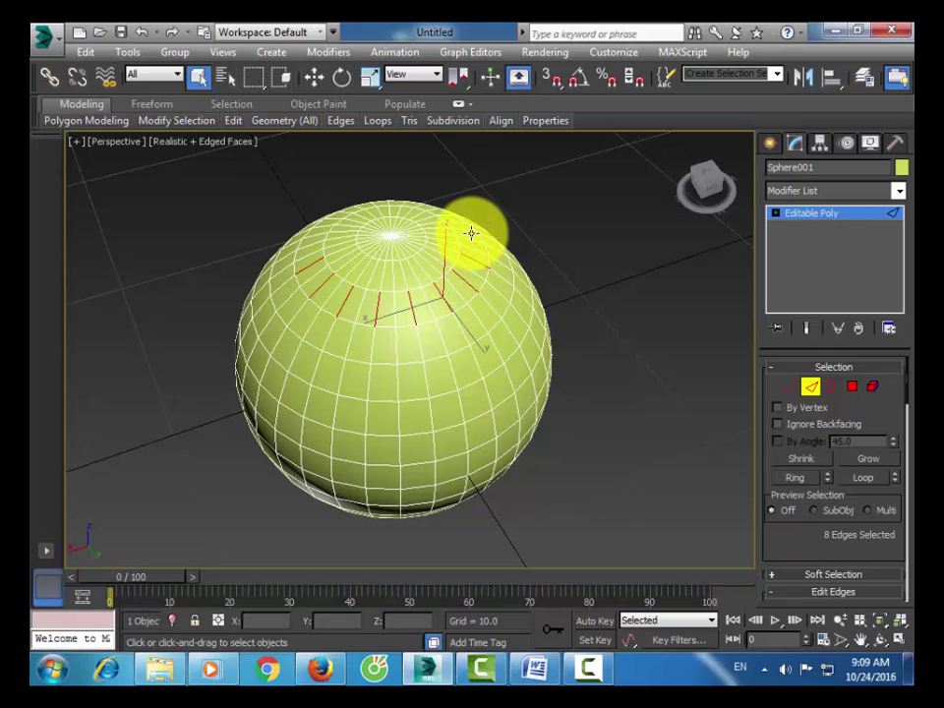
ctrl+click(445, 214)
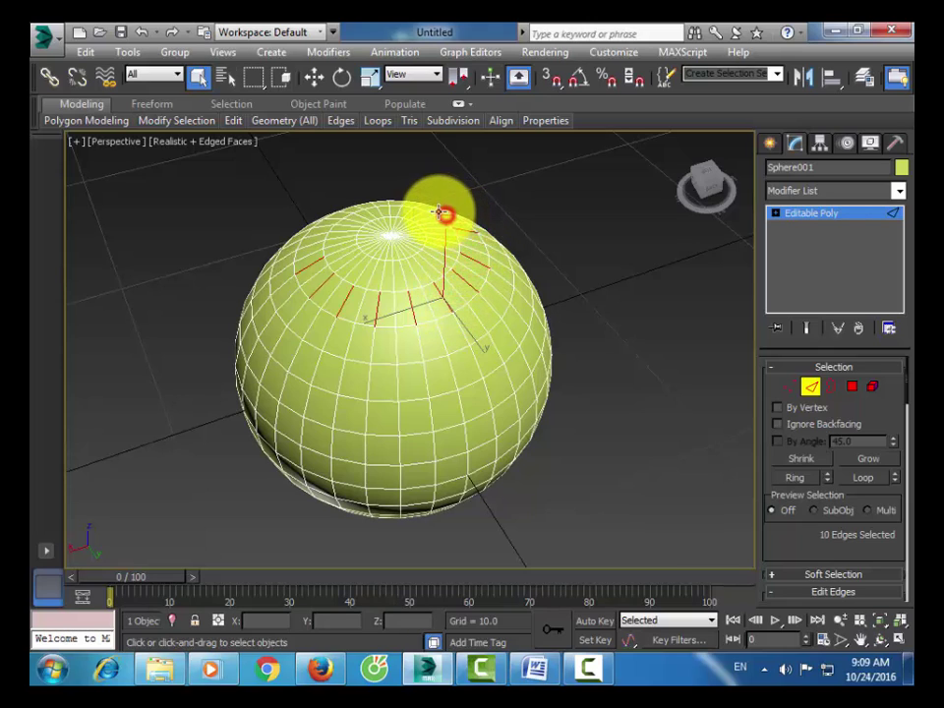
alt+click(390, 204)
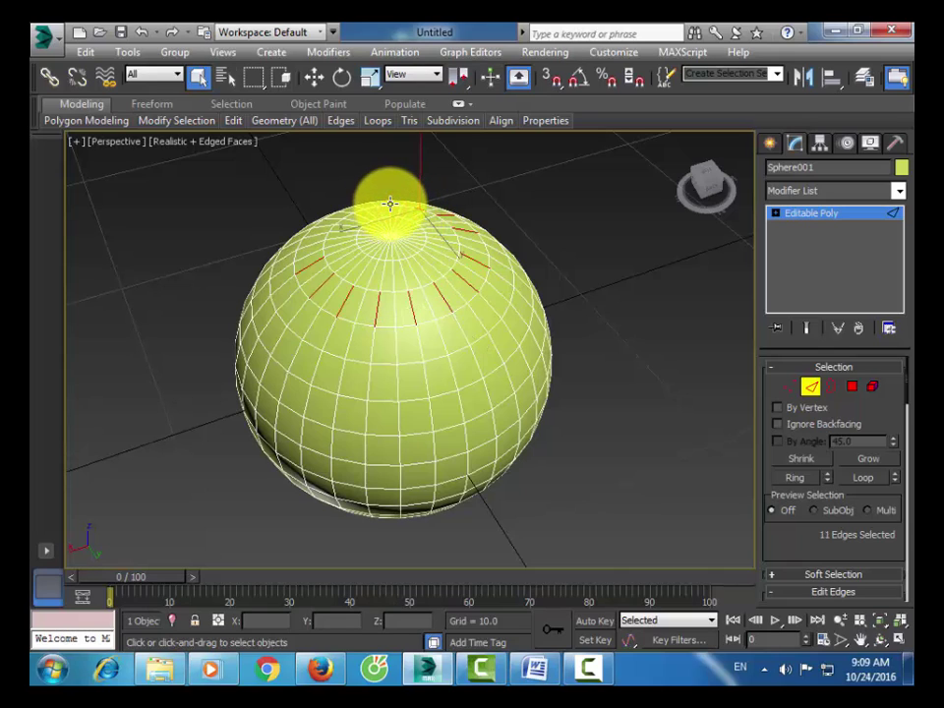
ctrl+click(388, 203)
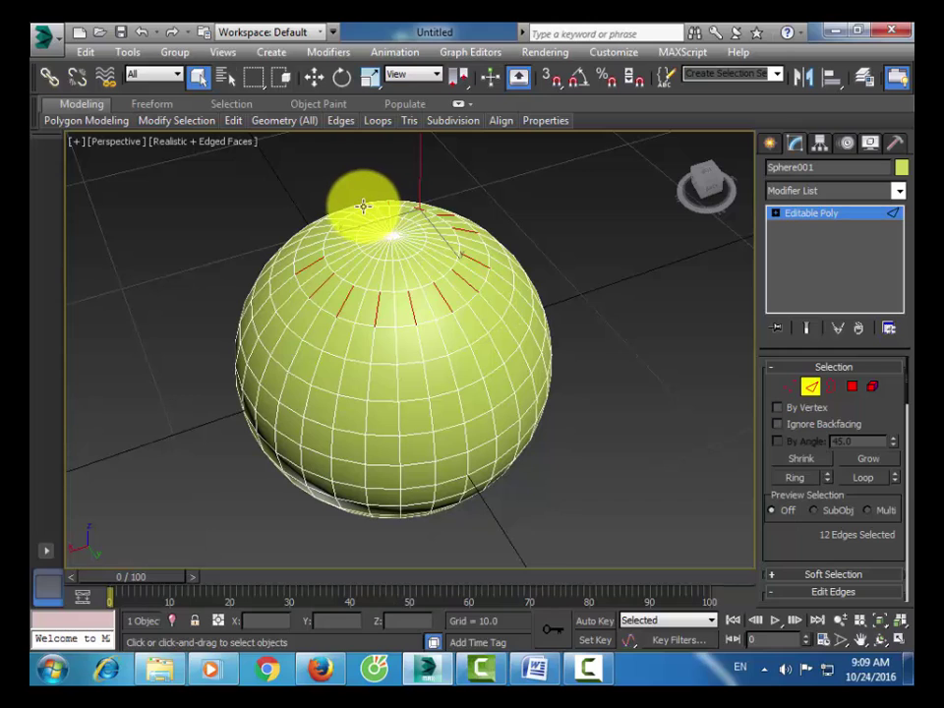
ctrl+click(361, 207)
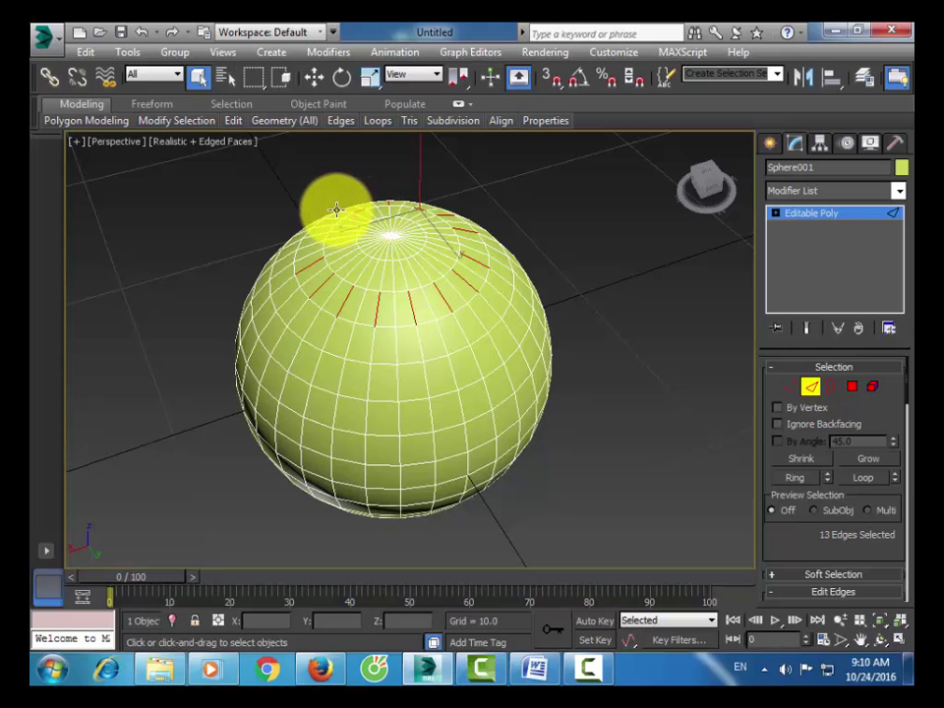
- Correct the far-side edge picks in the third band and continue adding every second vertical edge around it
scroll(360, 213, up, 3)
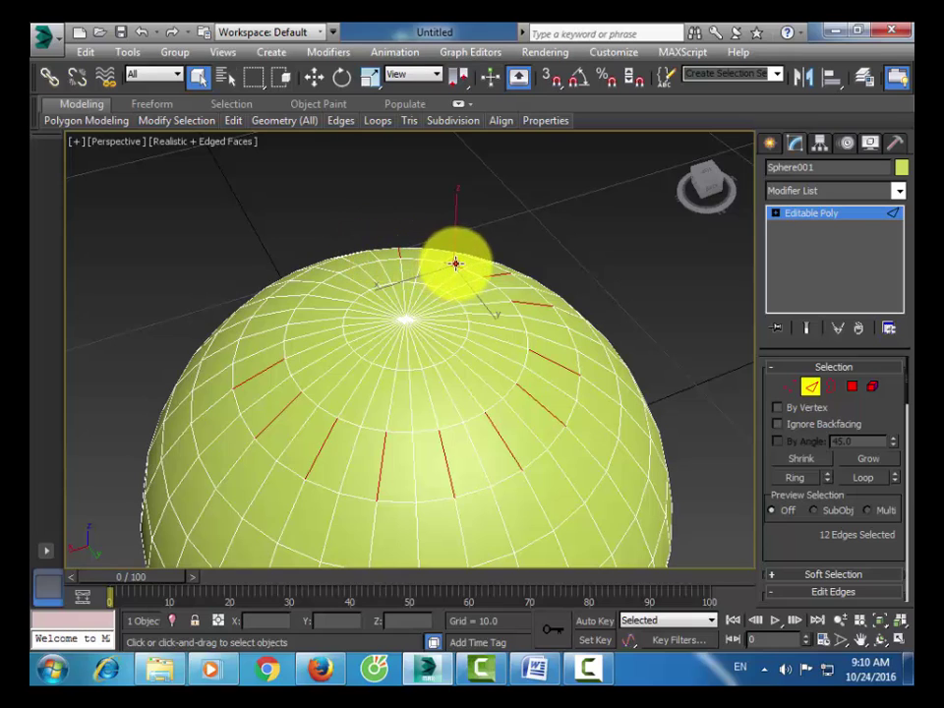
ctrl+click(456, 263)
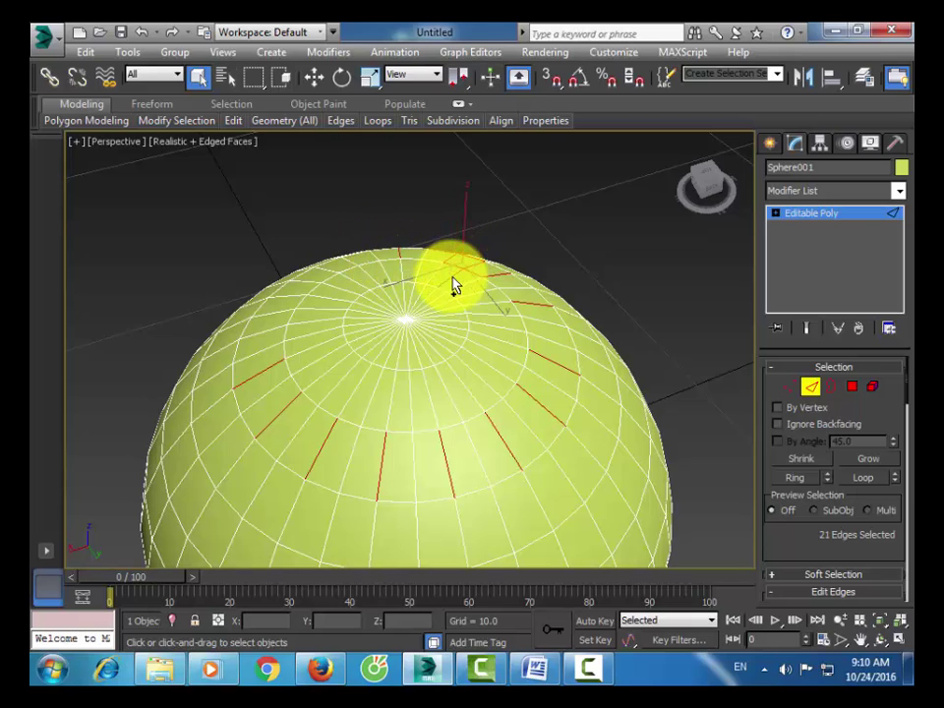
key(ctrl+z)
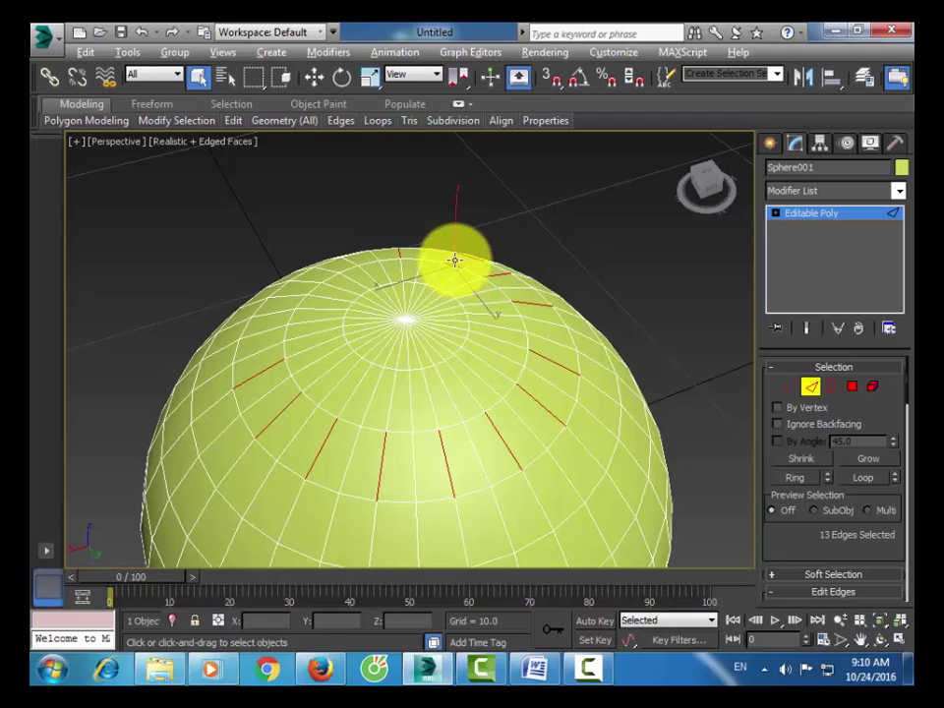
alt+click(454, 259)
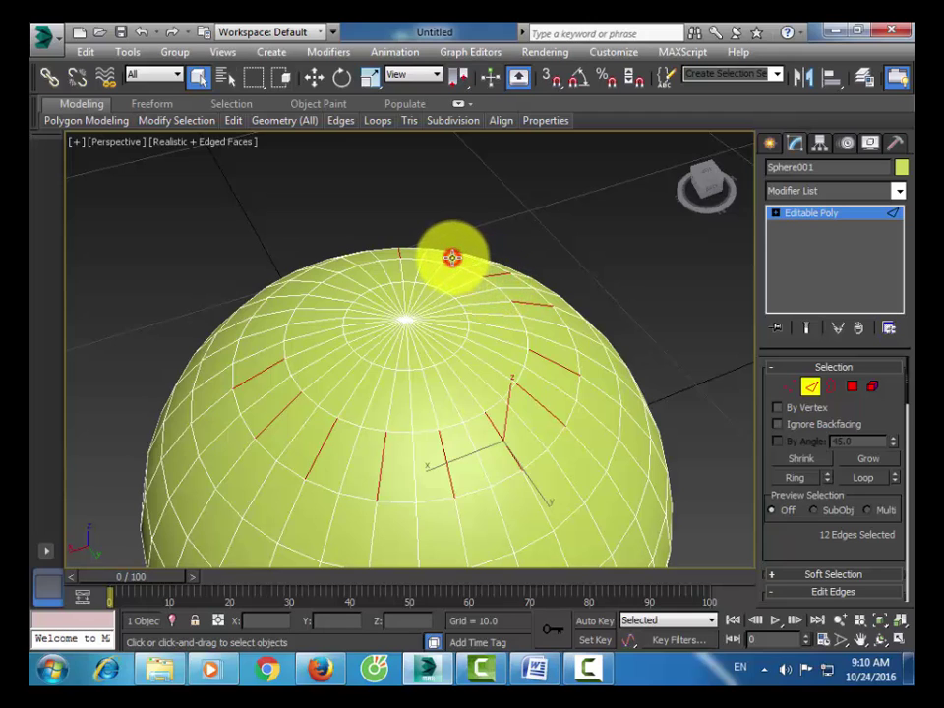
ctrl+click(349, 259)
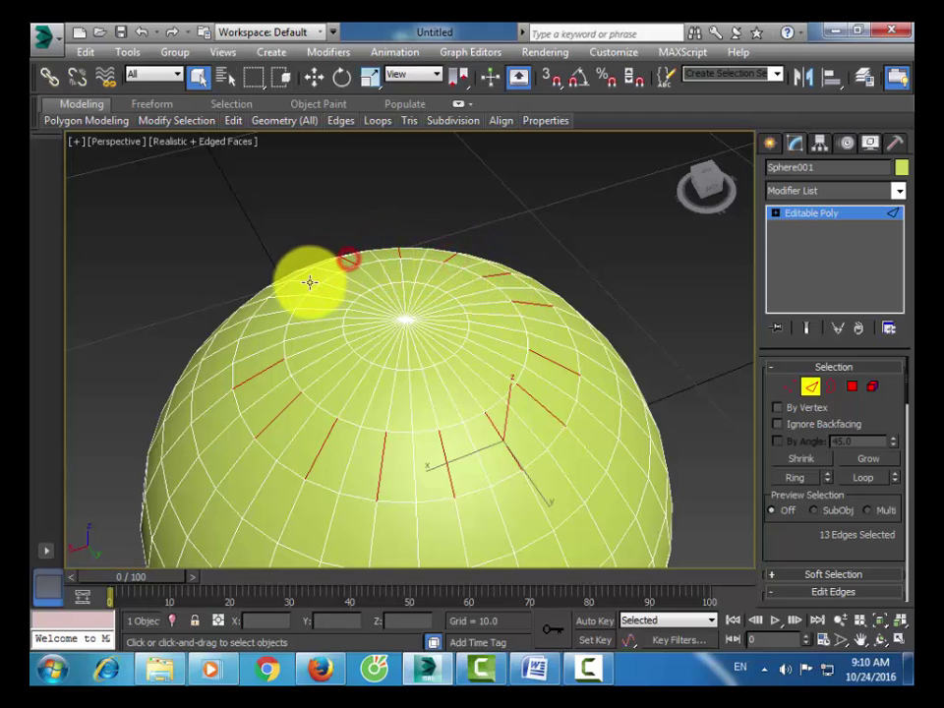
ctrl+click(309, 283)
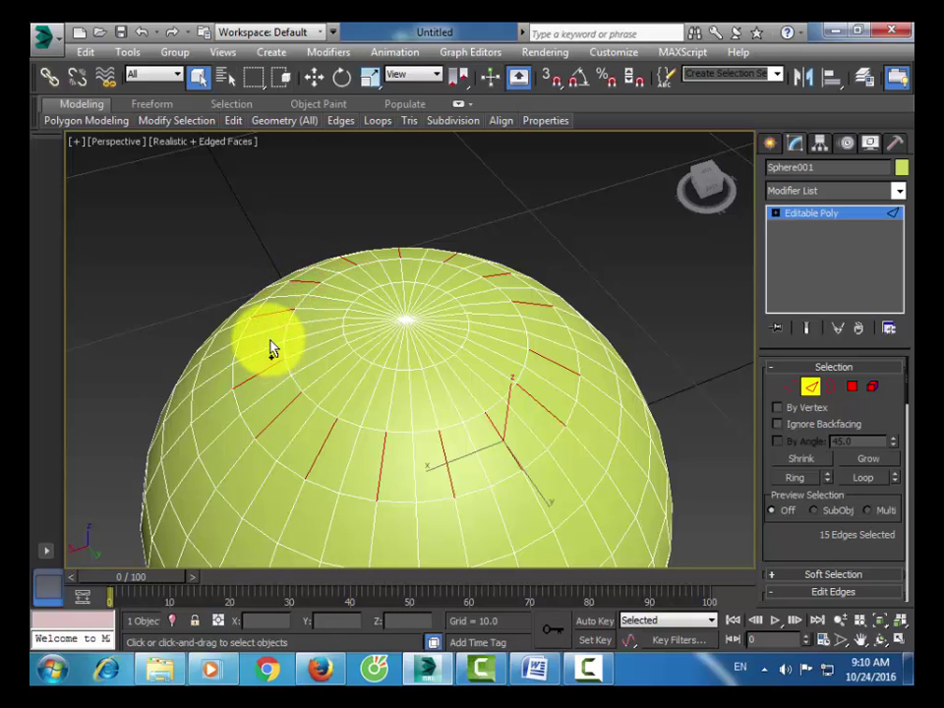
- Deselect the near-side edges of the third band, keeping the seven alternate edges on the far side selected
drag(813, 532, 835, 449)
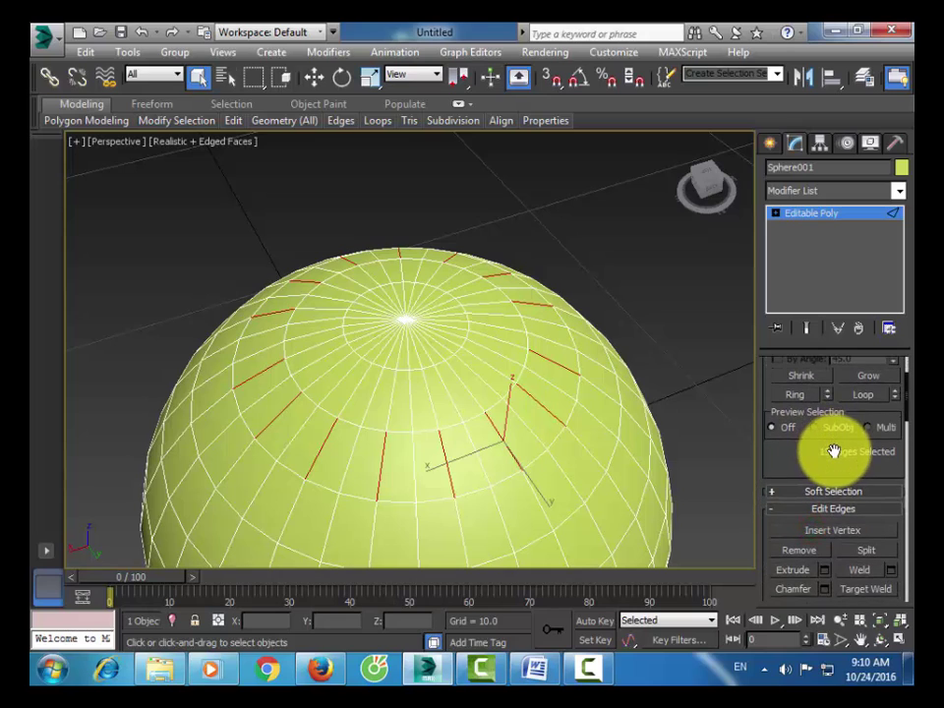
ctrl+click(249, 336)
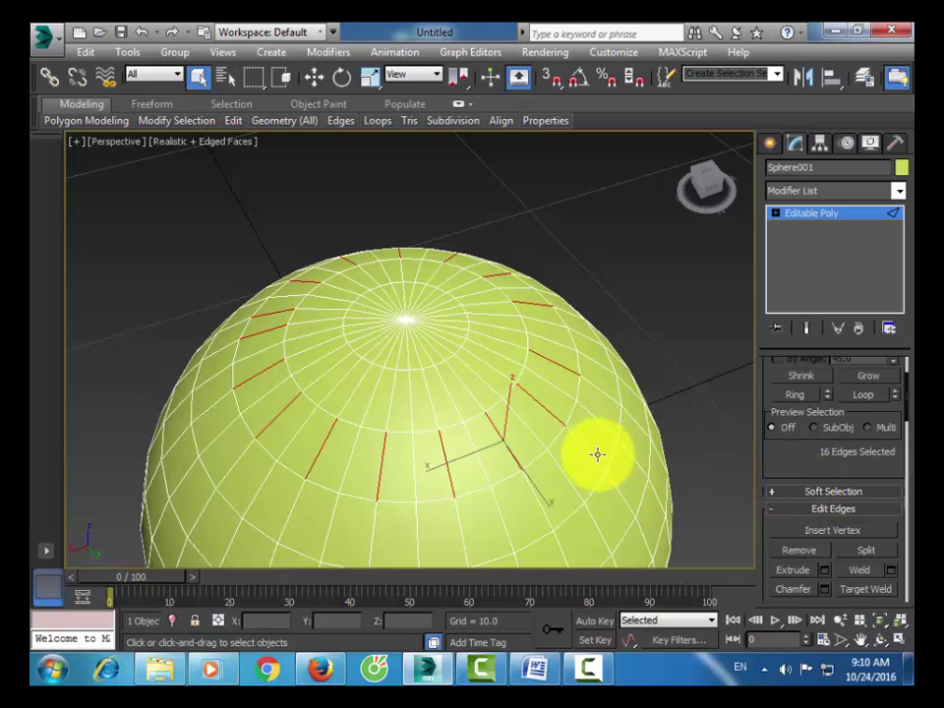
alt+click(283, 376)
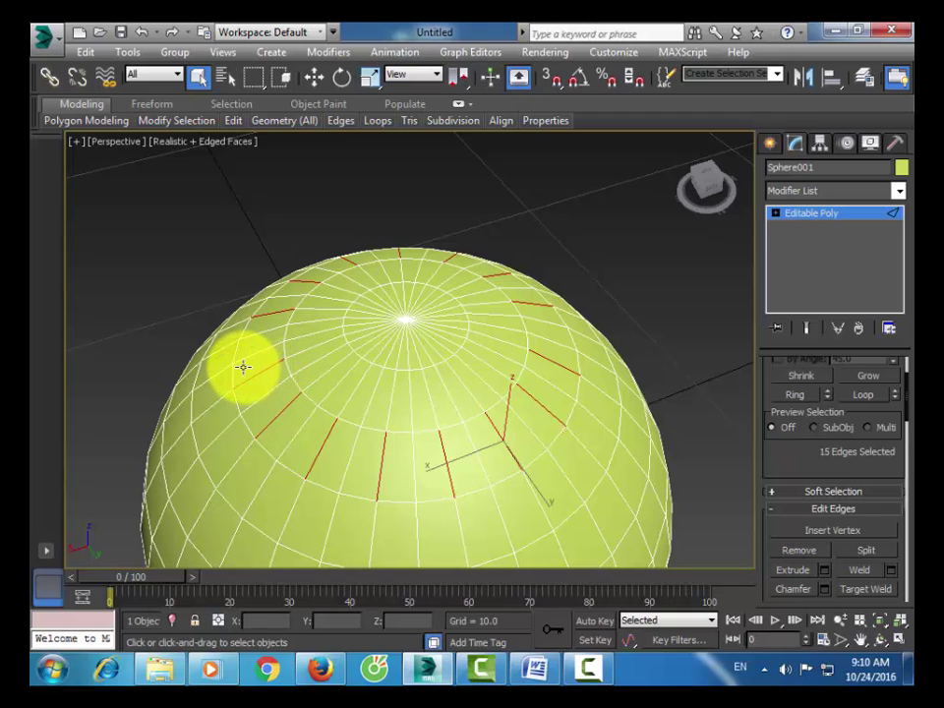
alt+drag(238, 369, 410, 480)
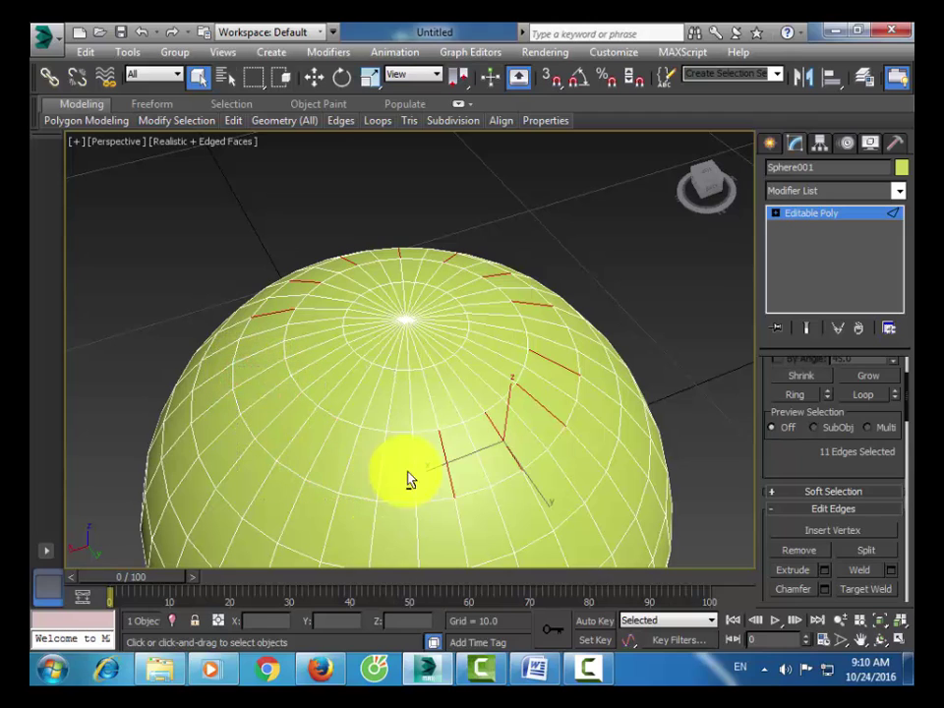
alt+drag(548, 508, 531, 421)
alt+click(505, 350)
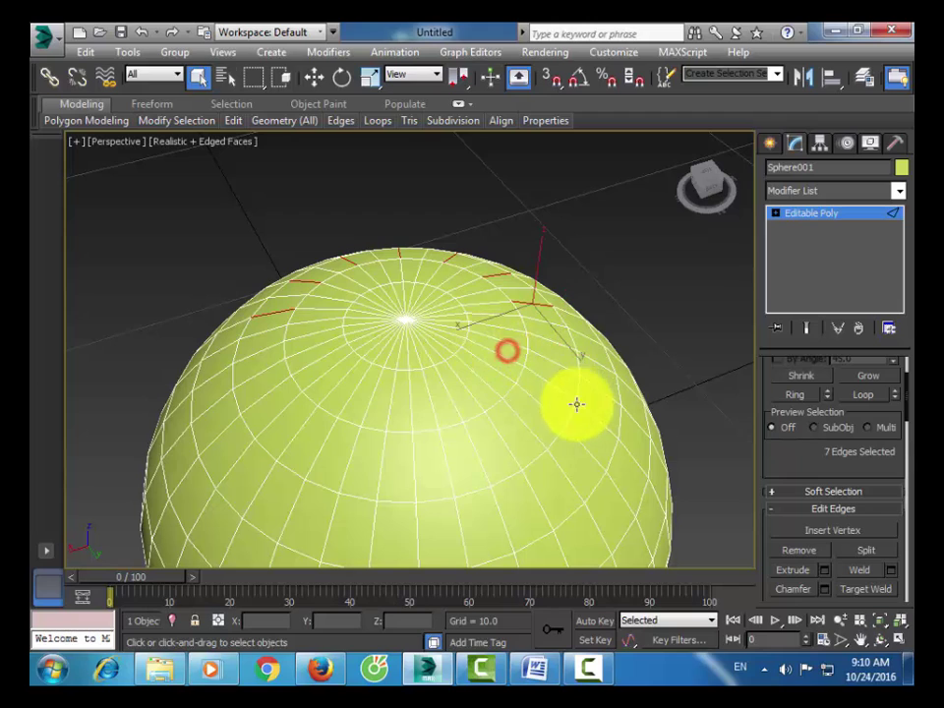
- Add every second vertical edge on the near side of the third band, completing the alternate-edge selection around the sphere
ctrl+click(259, 350)
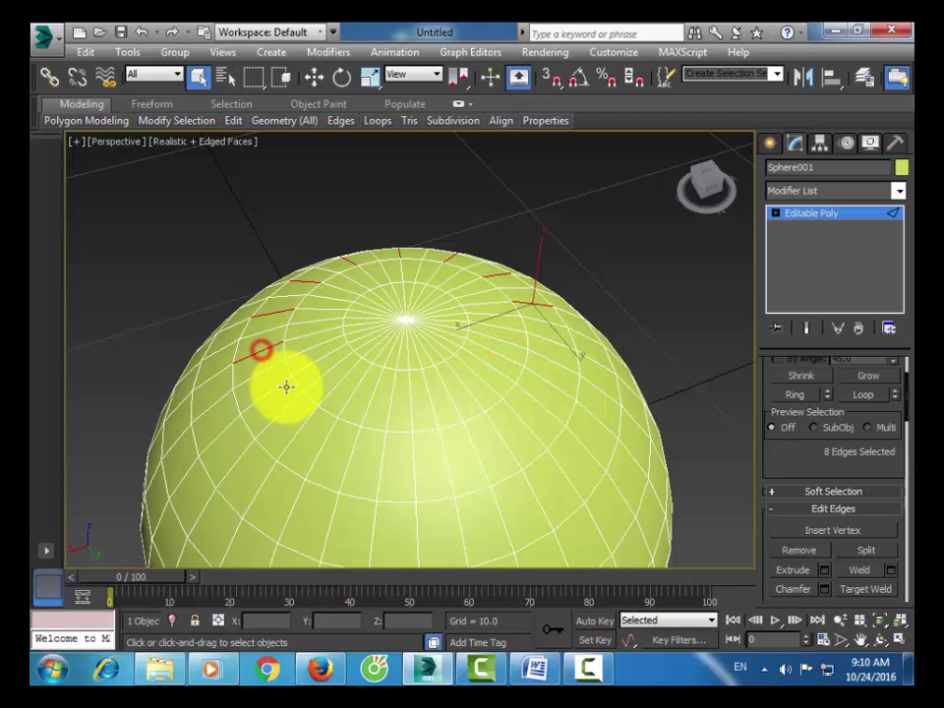
ctrl+click(275, 386)
ctrl+click(306, 422)
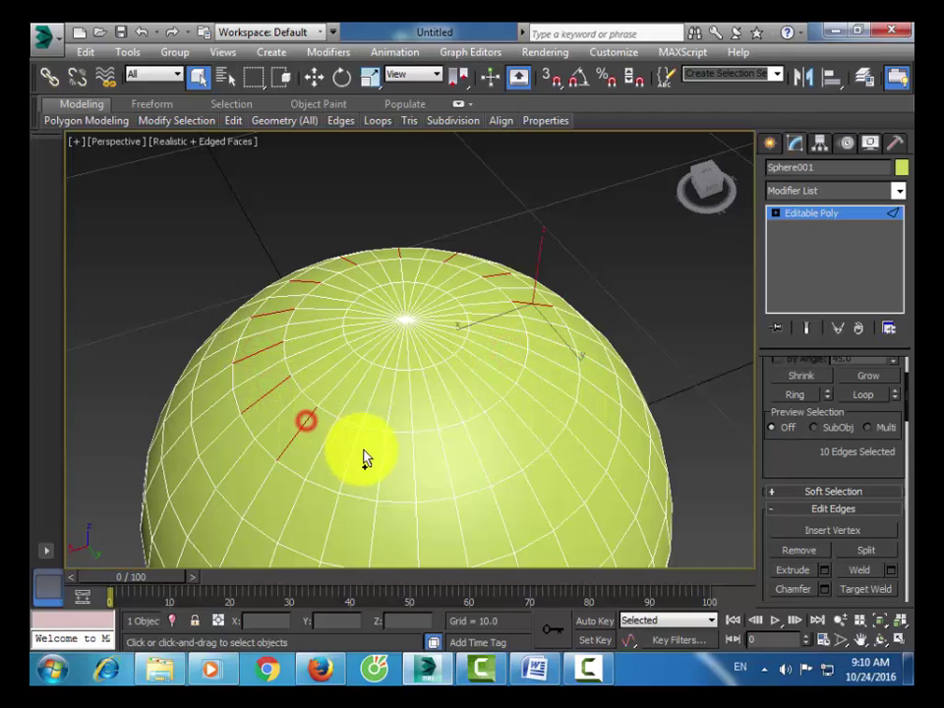
ctrl+click(358, 448)
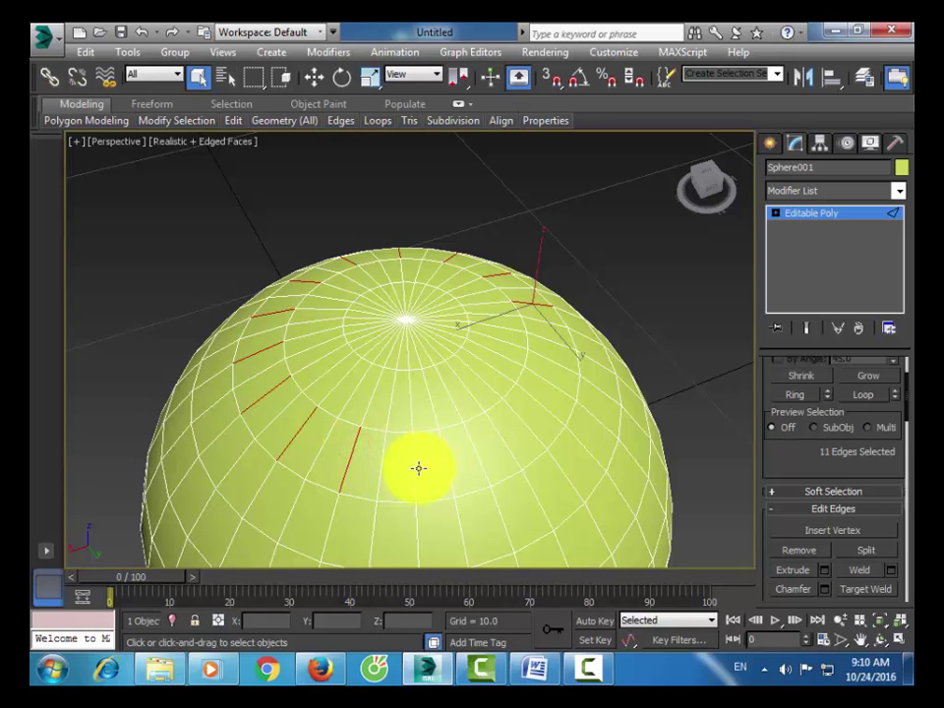
ctrl+click(482, 458)
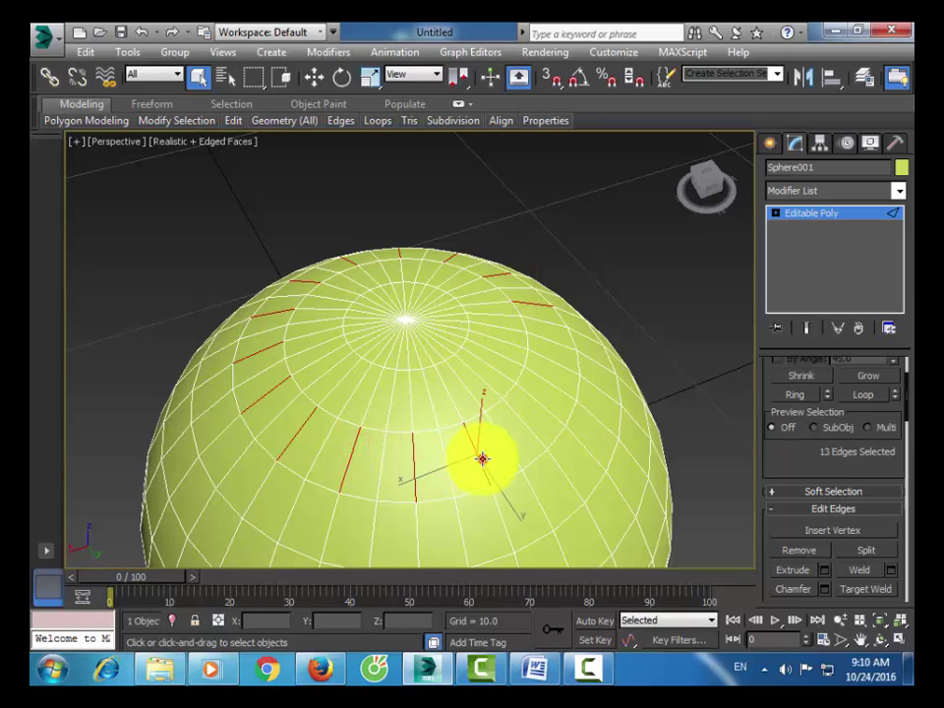
ctrl+click(535, 438)
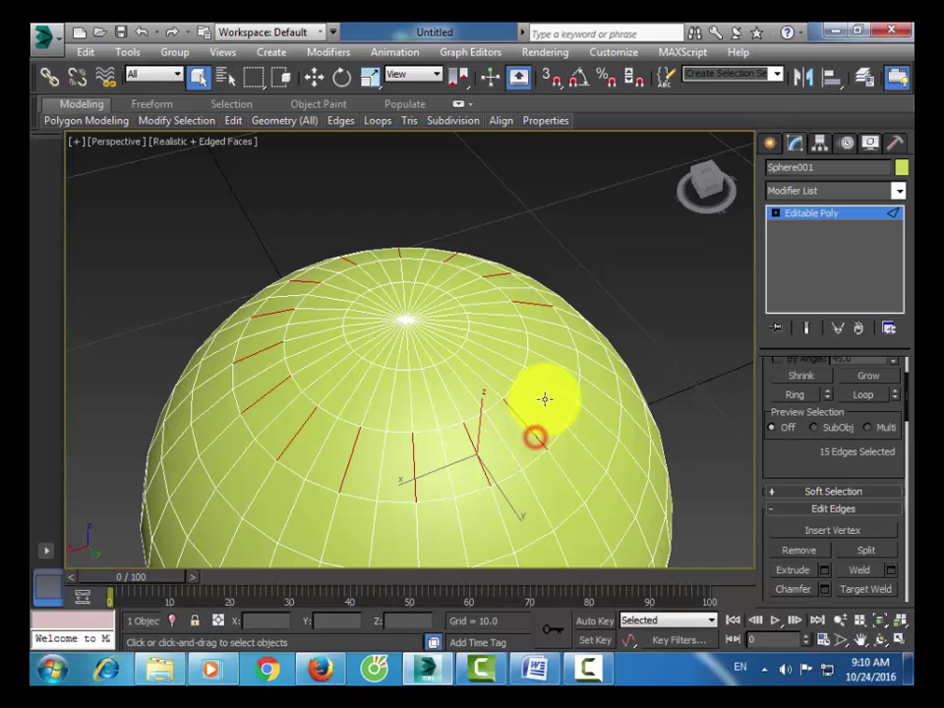
ctrl+click(548, 382)
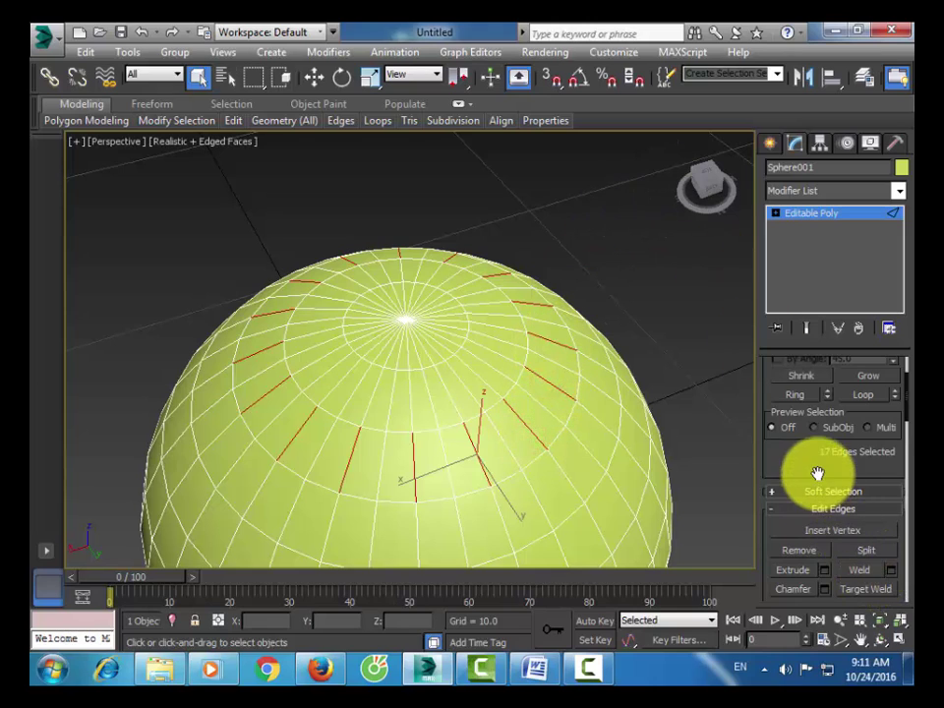
- Extend the alternate edge selection into full pole-to-pole edge loops
drag(820, 465, 840, 349)
scroll(839, 338, down, 3)
scroll(827, 398, up, 4)
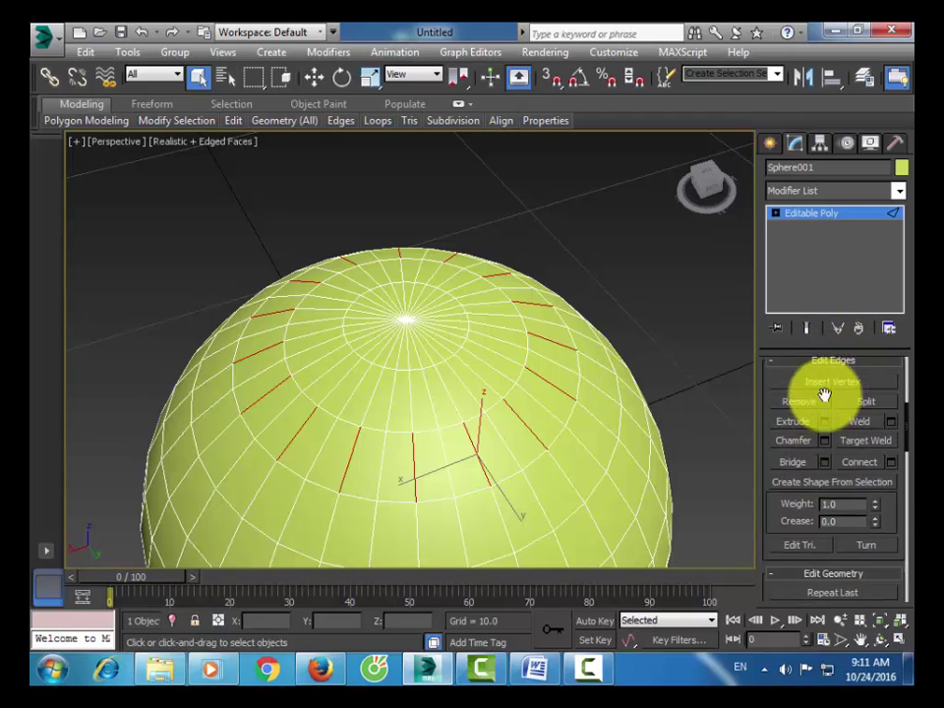
scroll(814, 448, up, 3)
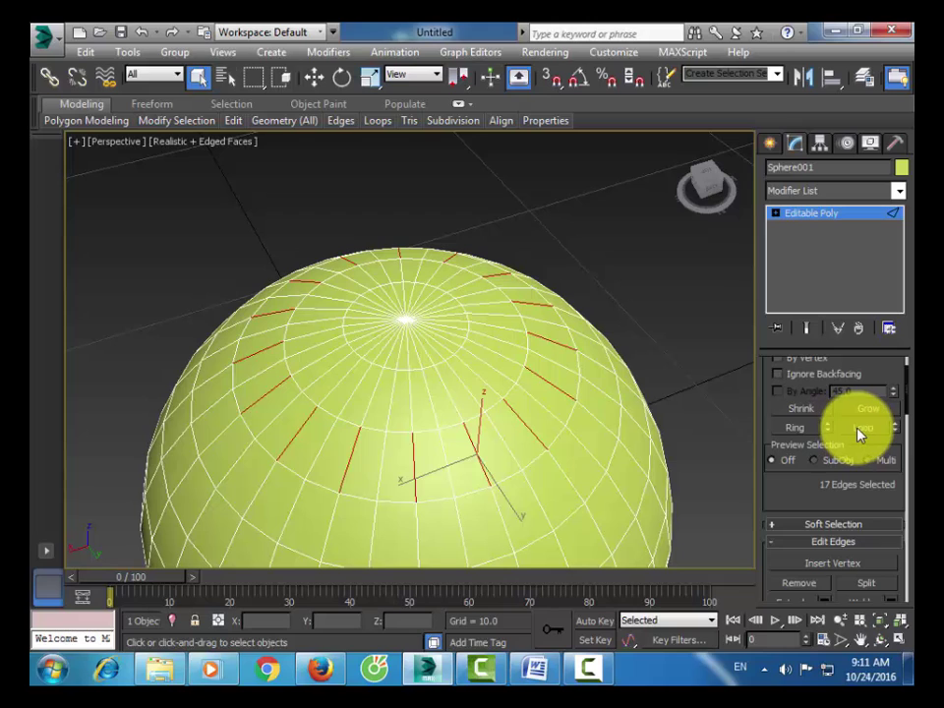
click(858, 429)
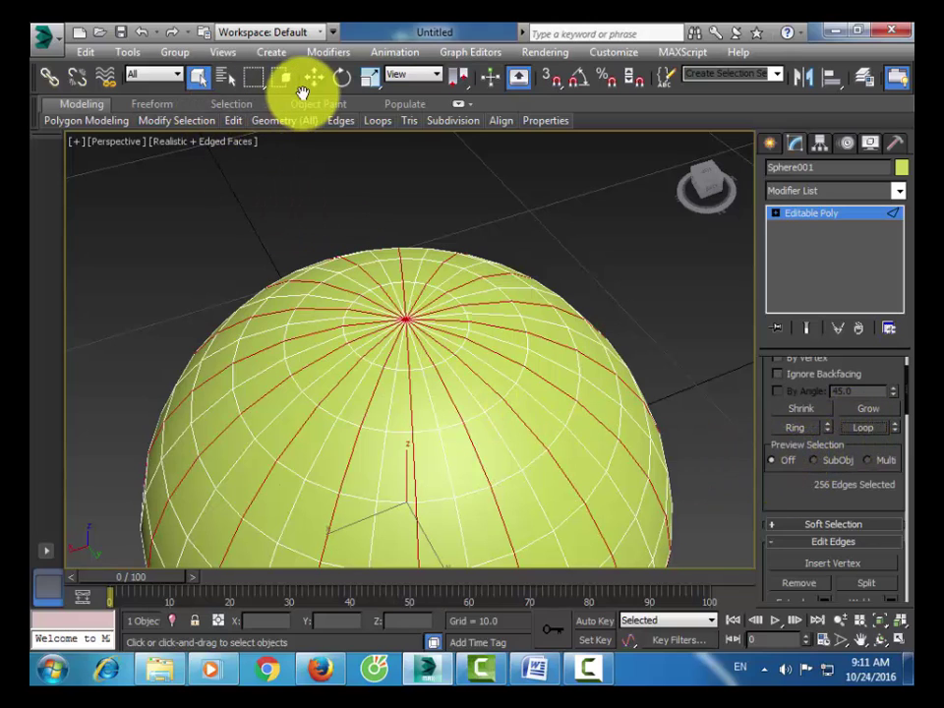
- Frame the sphere in the Top view and deselect the edges around its poles with a circular selection region
key(alt+w)
mouse_move(284, 120)
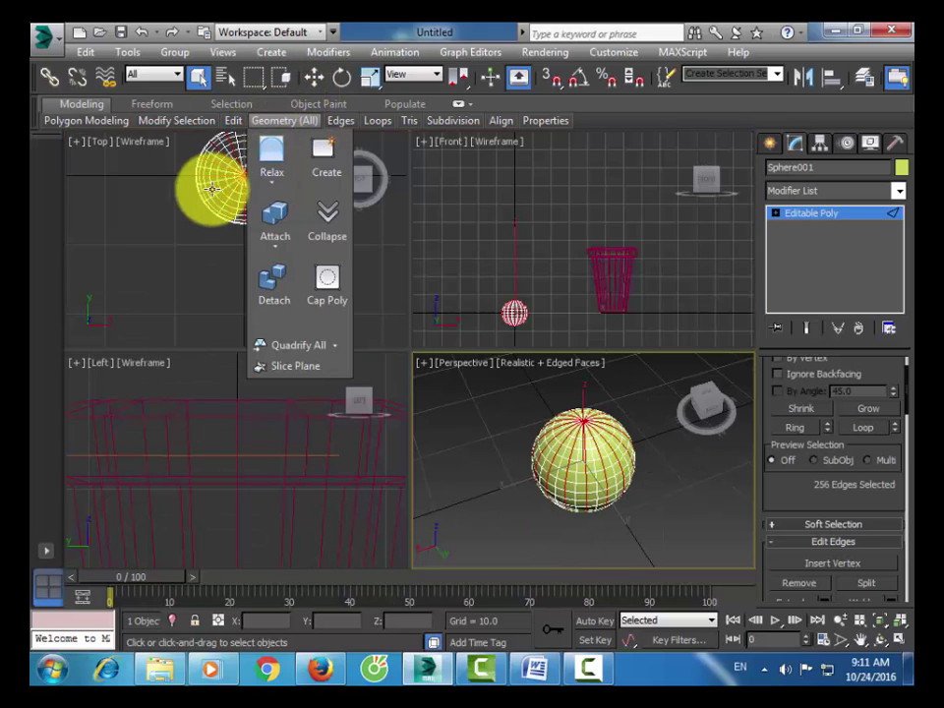
middle_click(190, 211)
key(z)
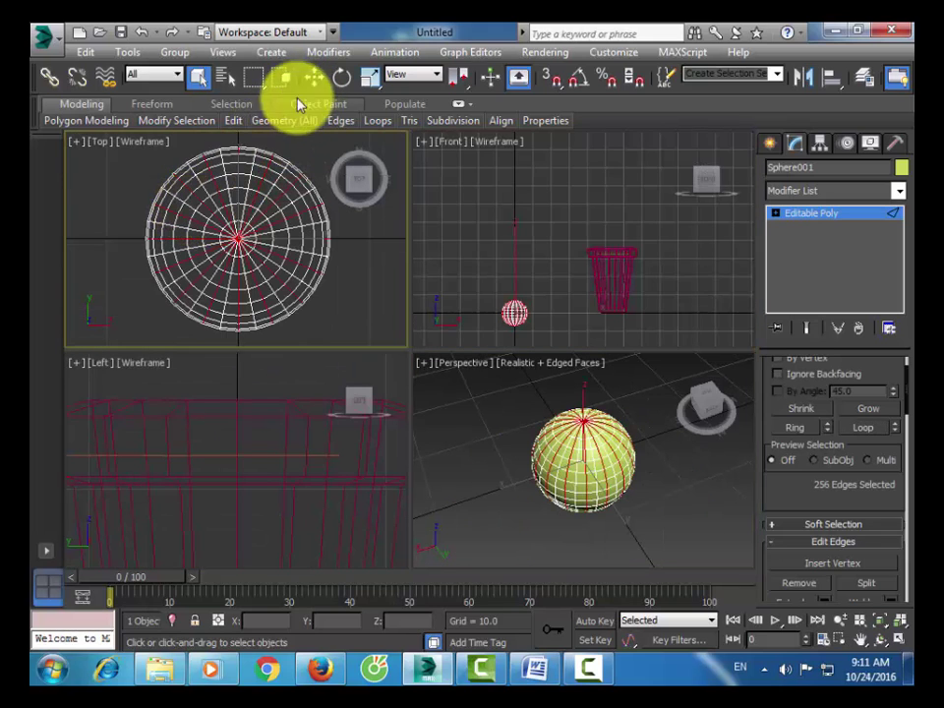
drag(246, 86, 258, 131)
alt+drag(237, 238, 259, 264)
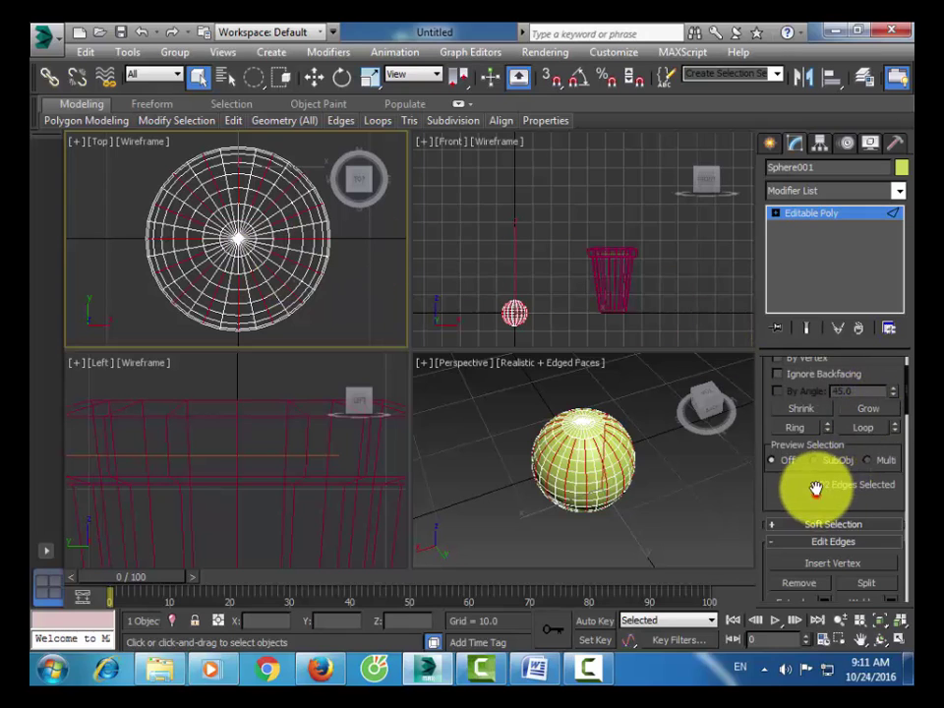
- Extrude the selected vertical edges with a height of 0.5 and a width of 3.0
scroll(816, 489, down, 3)
click(824, 520)
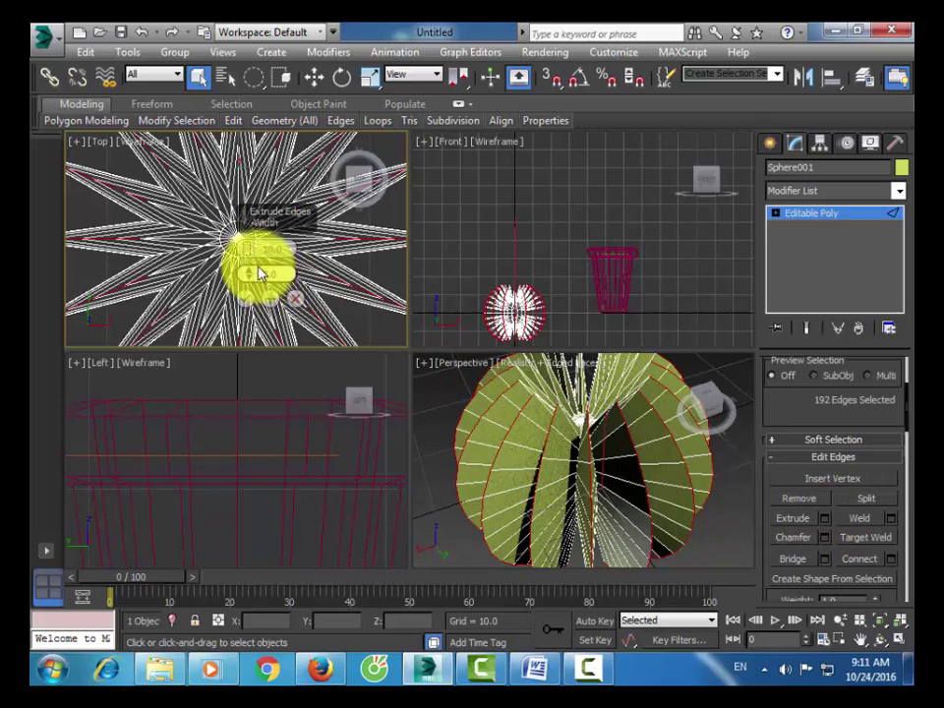
drag(252, 257, 284, 376)
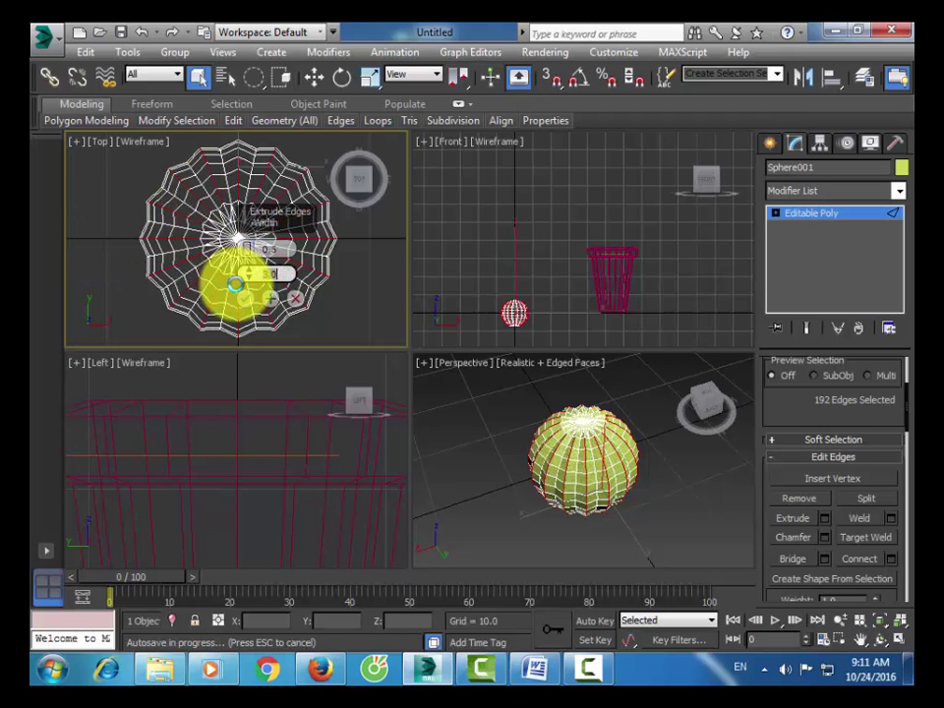
- Try other widths for the edge extrusion, settle on 2.0, apply it and clear the edge selection
drag(251, 283, 249, 271)
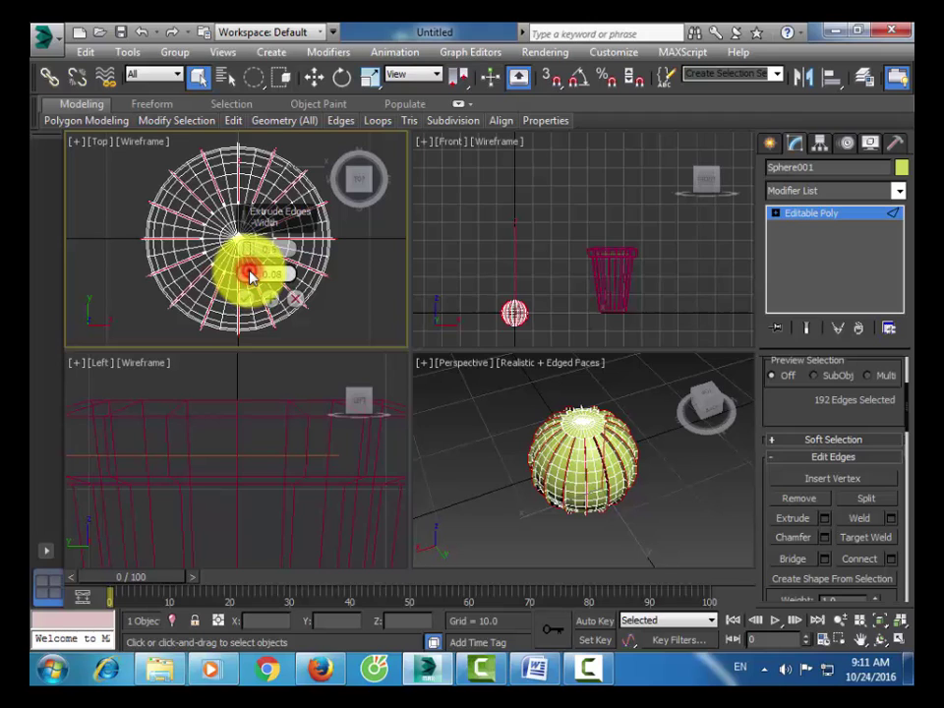
mouse_move(251, 276)
mouse_down()
mouse_move(264, 217)
mouse_move(253, 249)
mouse_move(261, 279)
mouse_up()
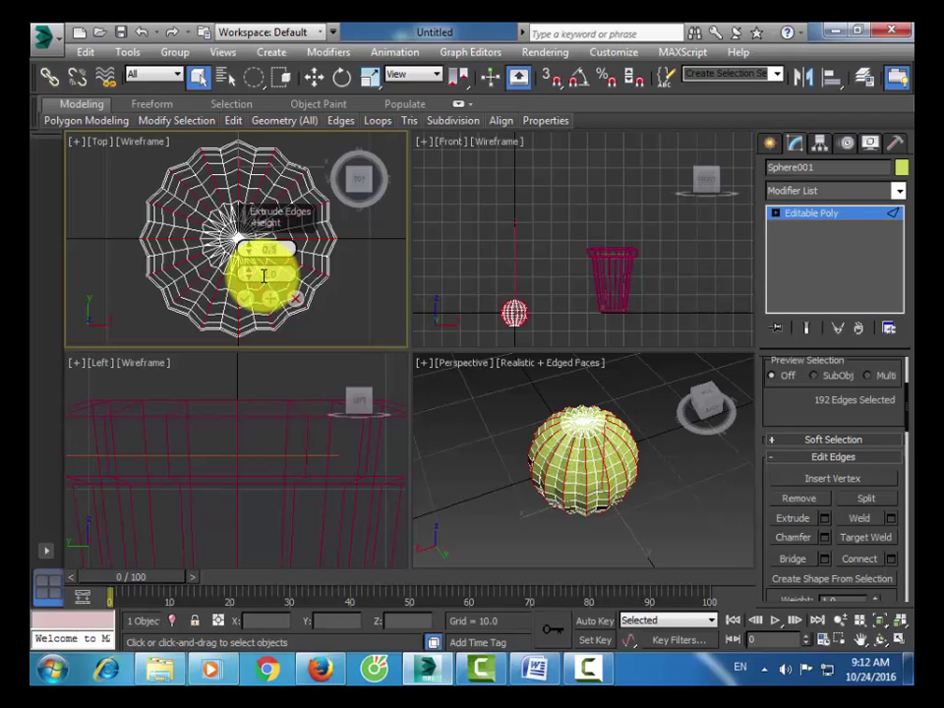
drag(265, 275, 226, 263)
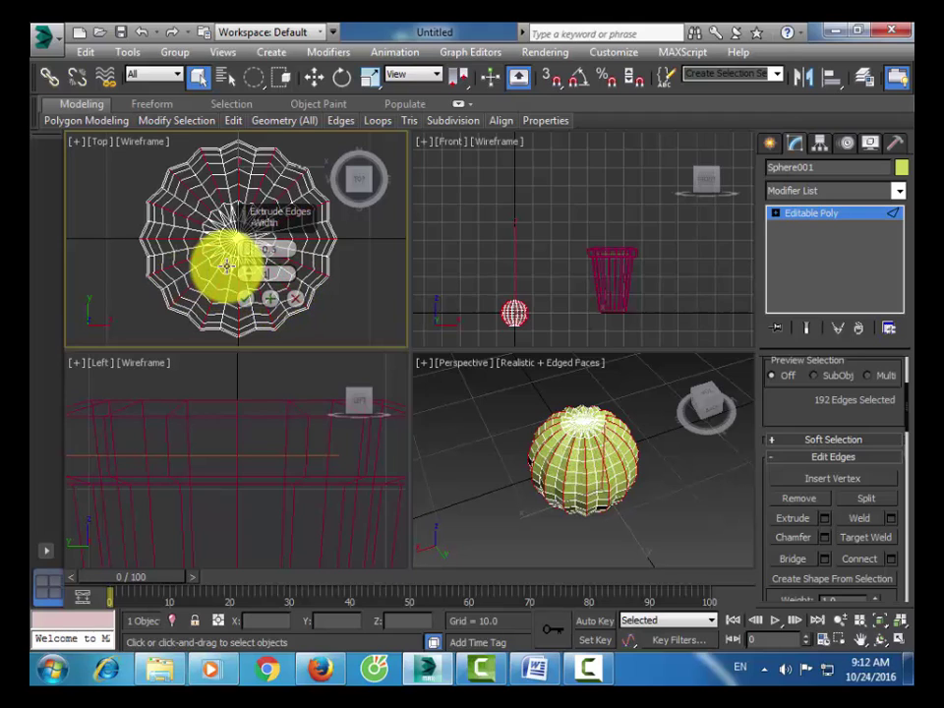
key(Tab)
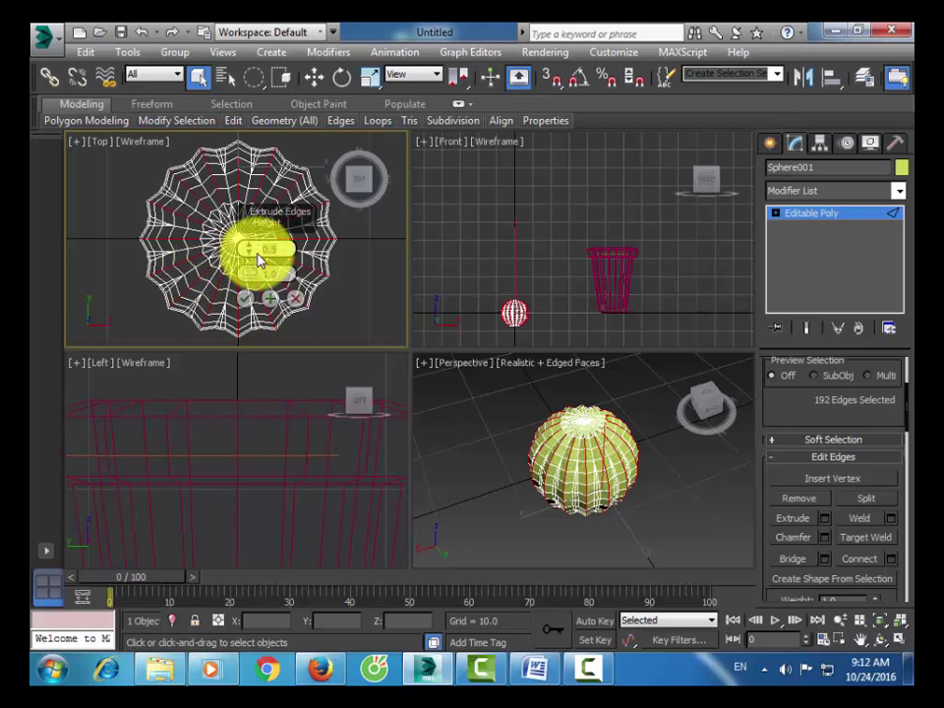
drag(261, 259, 255, 264)
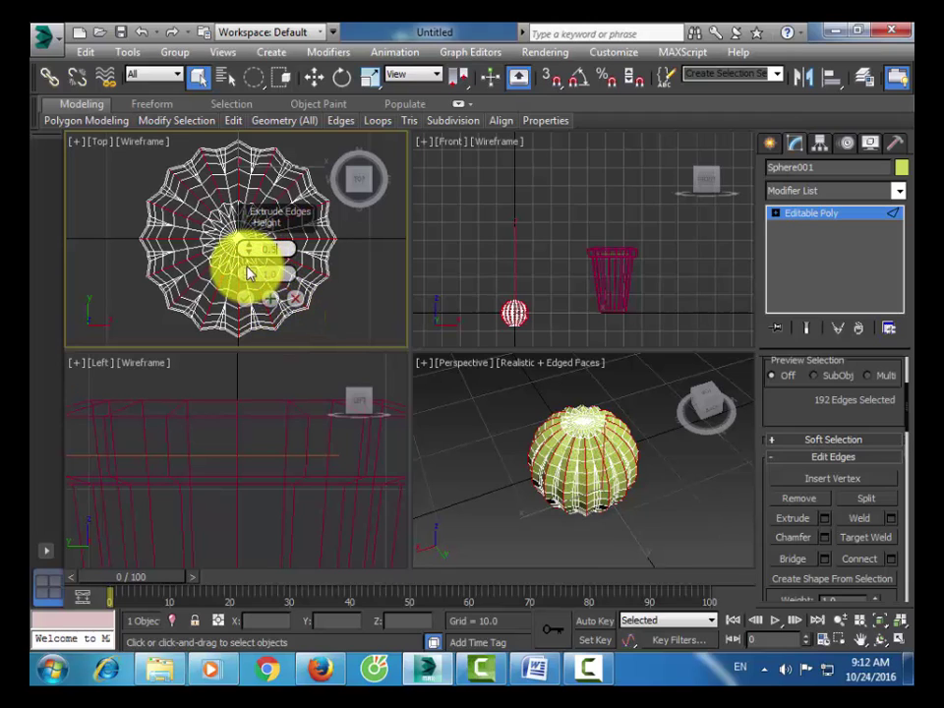
drag(270, 273, 245, 283)
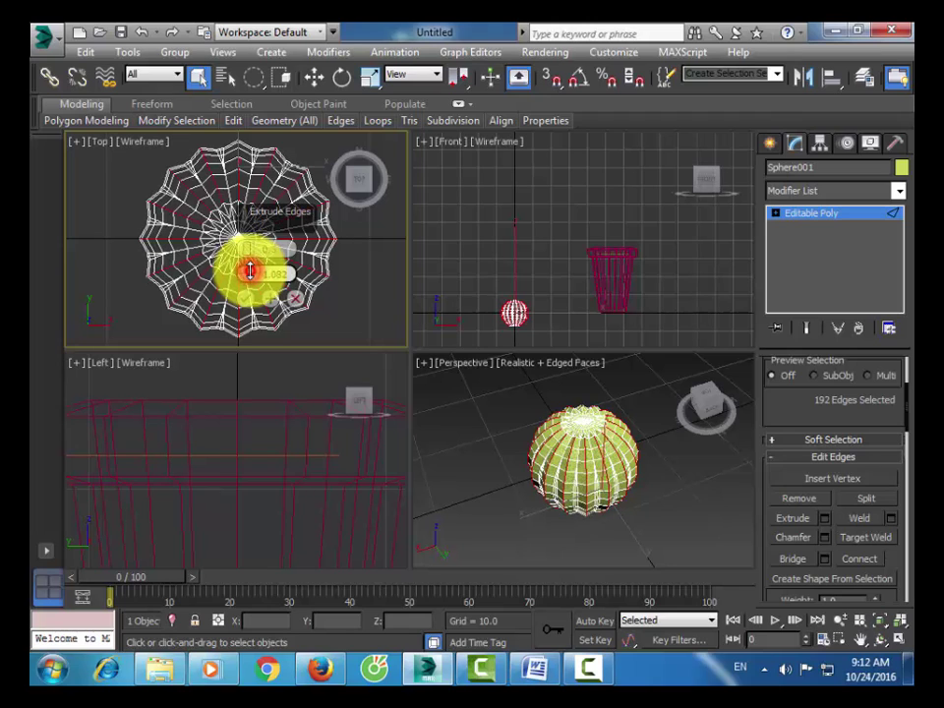
drag(250, 272, 250, 266)
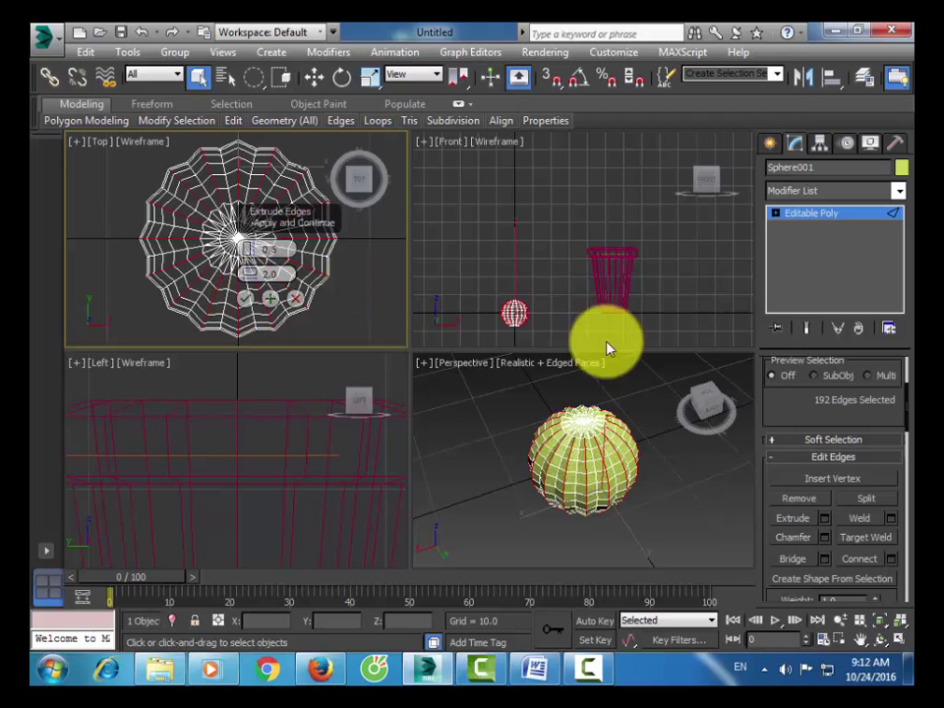
click(245, 298)
right_click(510, 458)
click(626, 399)
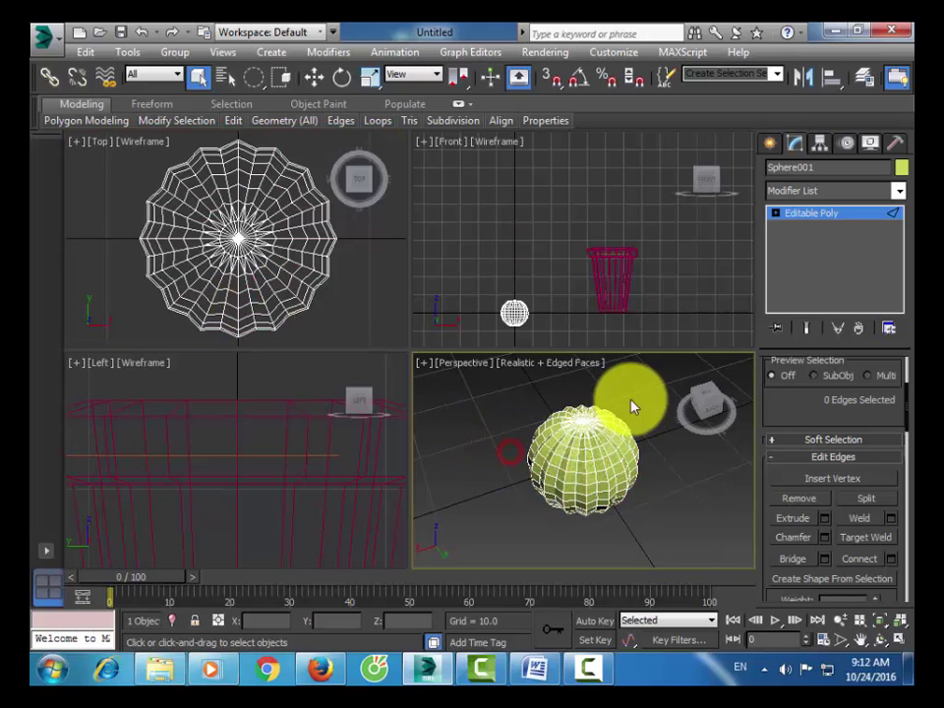
- Switch the sphere to vertex editing and select both pole vertices at its centre in the Top view
click(775, 216)
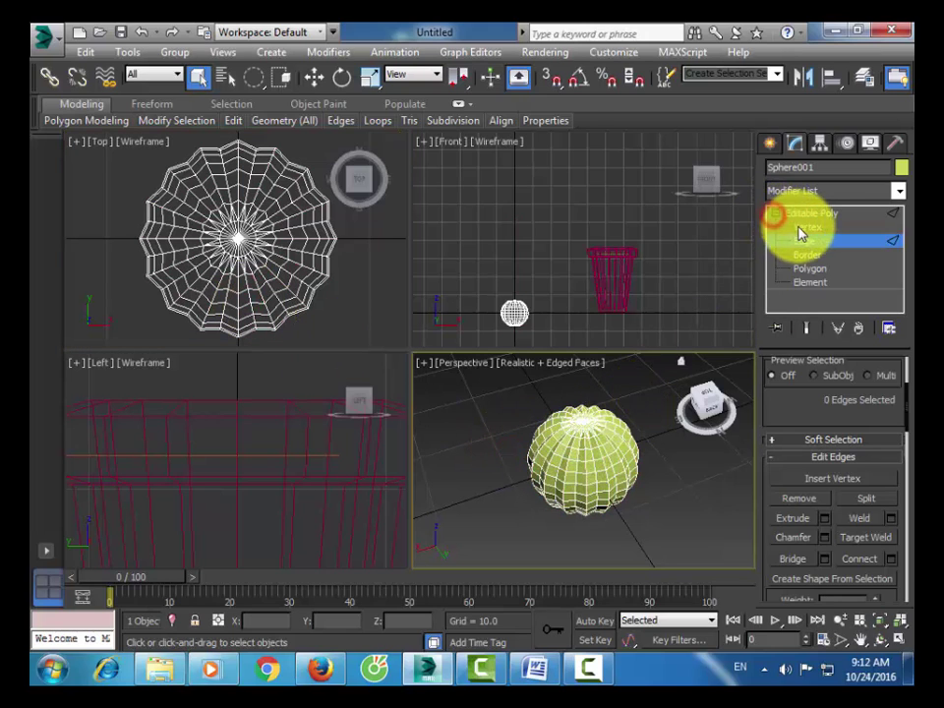
click(805, 228)
scroll(239, 237, down, 2)
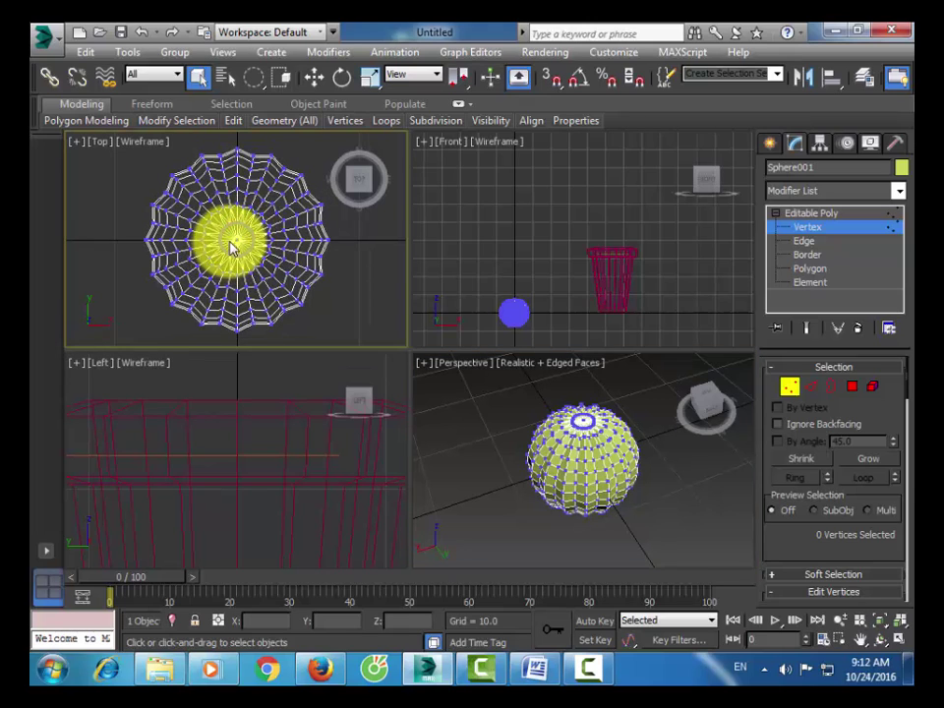
click(237, 238)
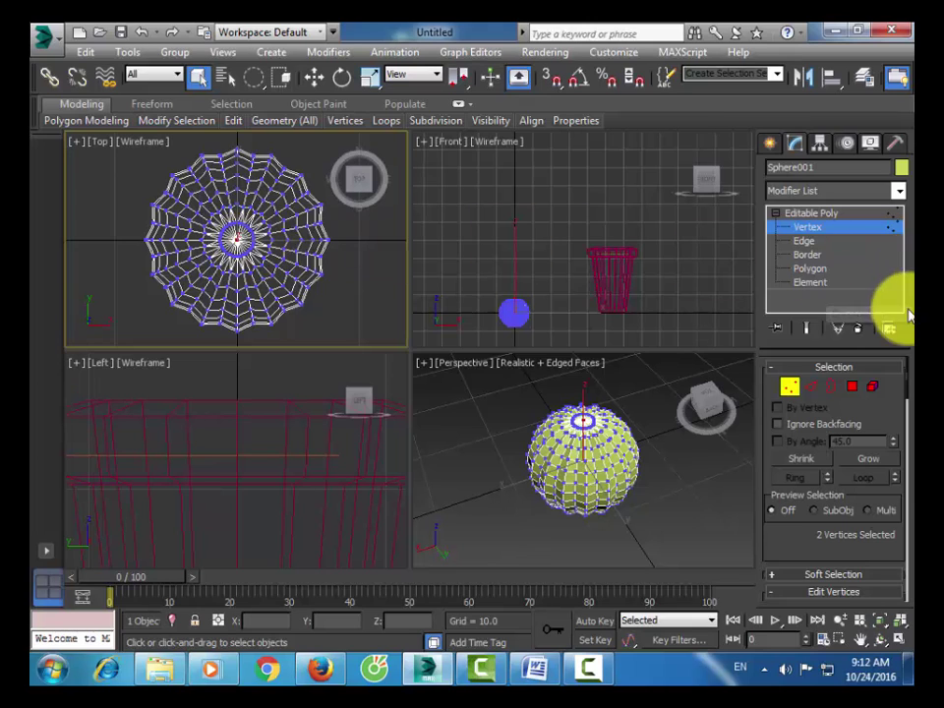
- Enable soft selection for the pole vertices with a falloff of 6.4 and activate the Move tool in the Front view
drag(856, 401, 859, 340)
scroll(817, 491, down, 3)
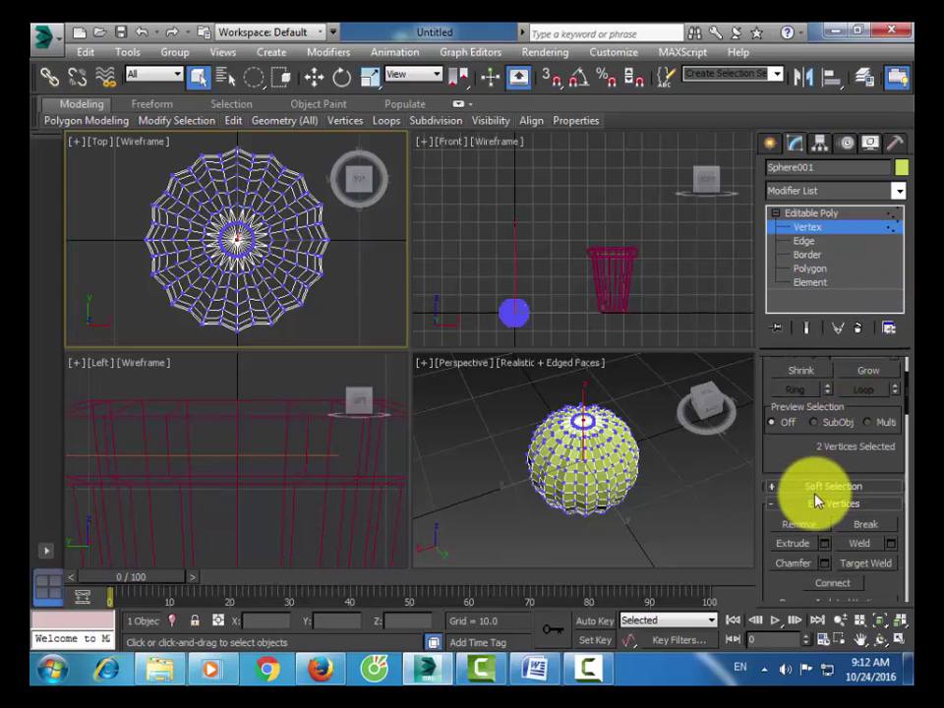
click(829, 462)
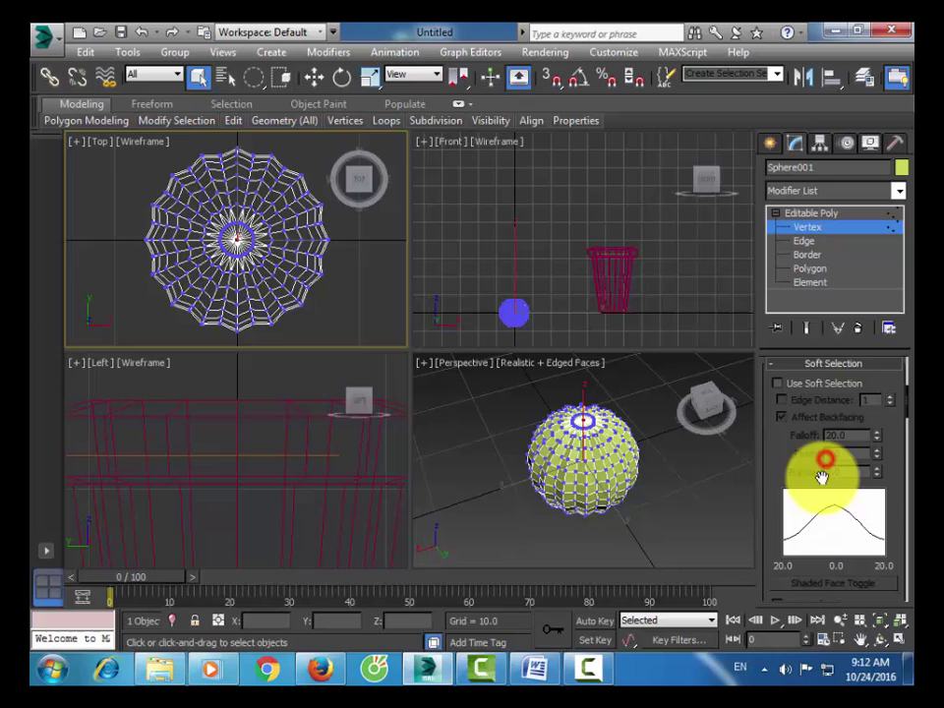
click(825, 386)
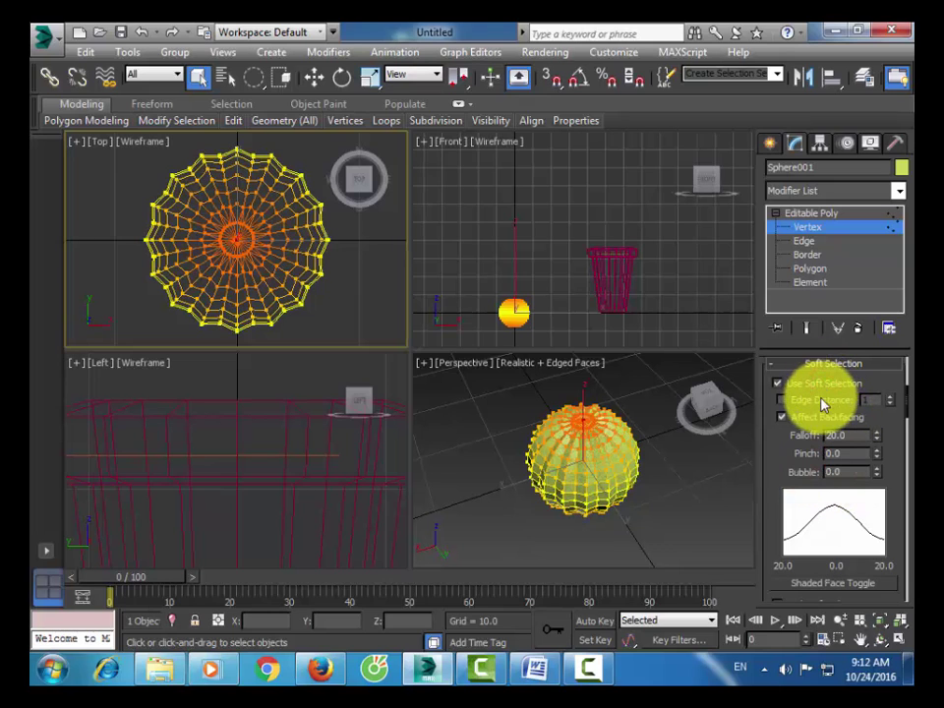
click(310, 78)
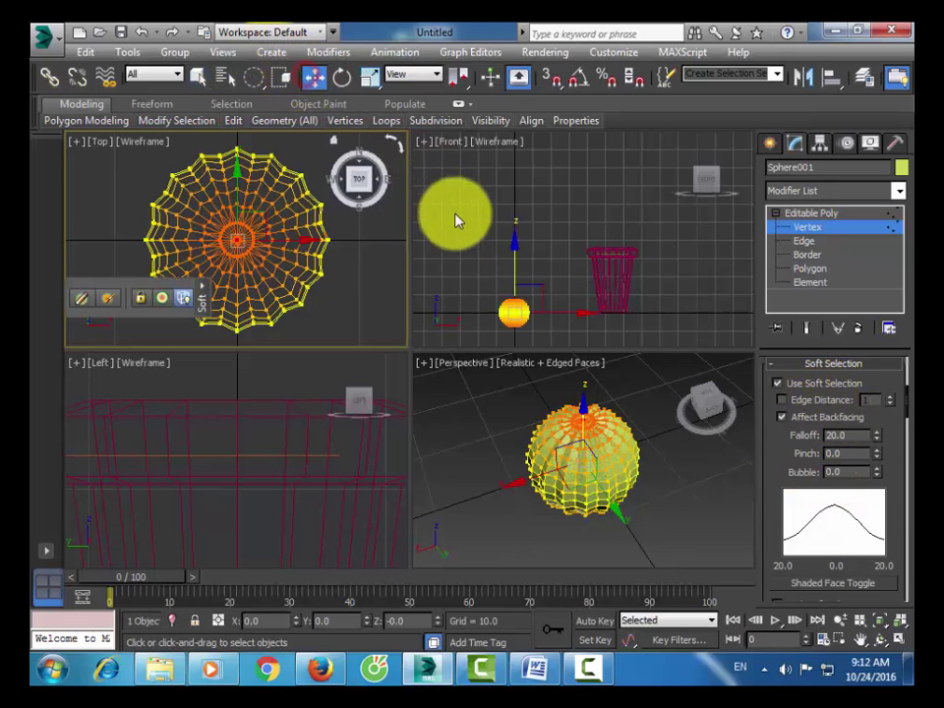
right_click(480, 236)
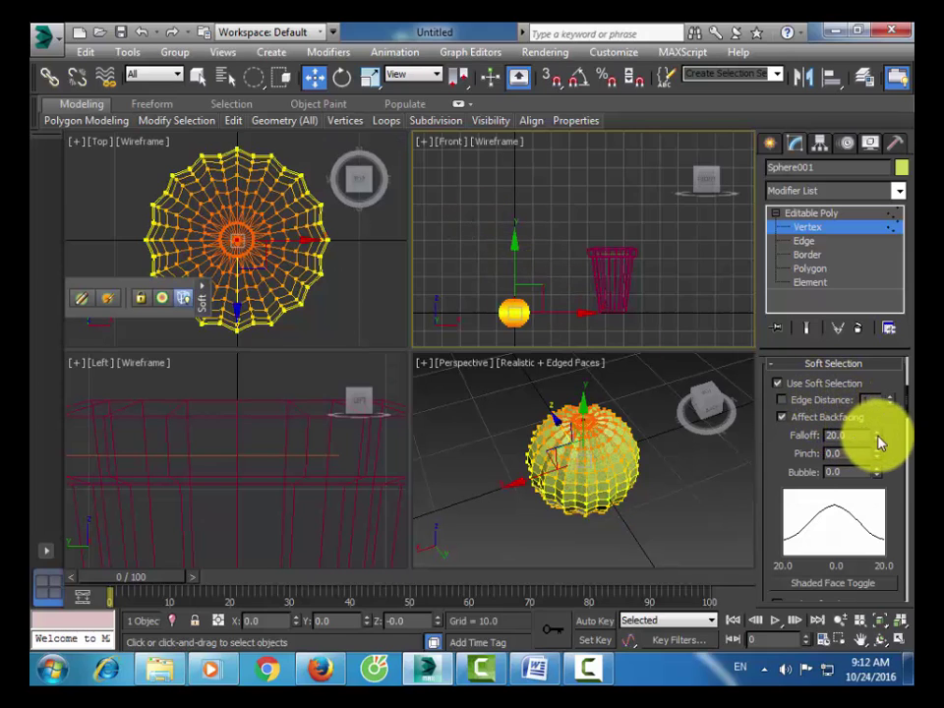
drag(876, 434, 885, 496)
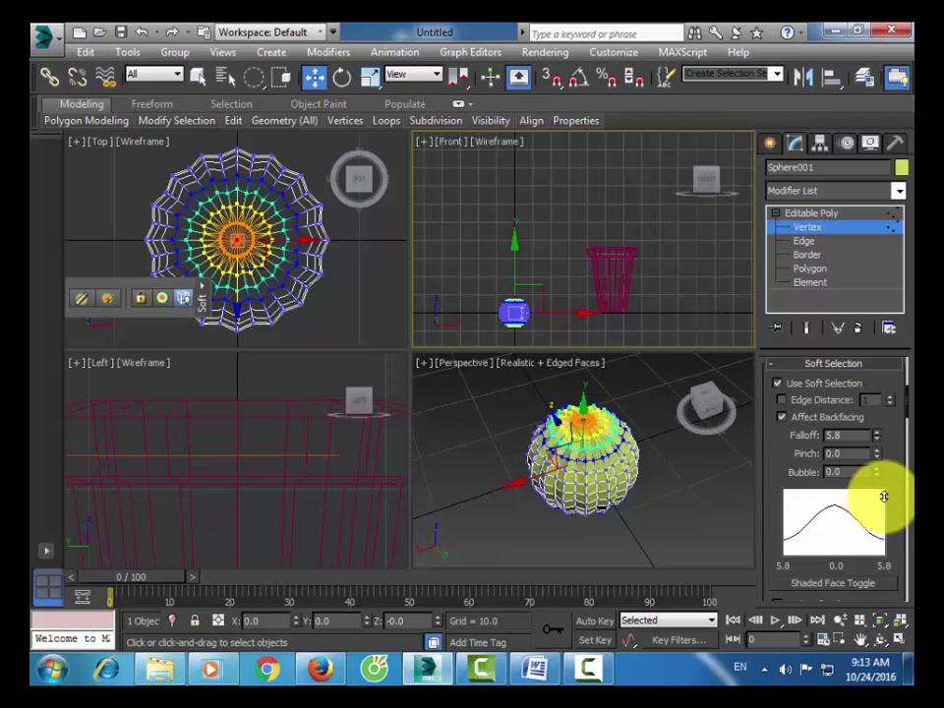
drag(884, 496, 874, 493)
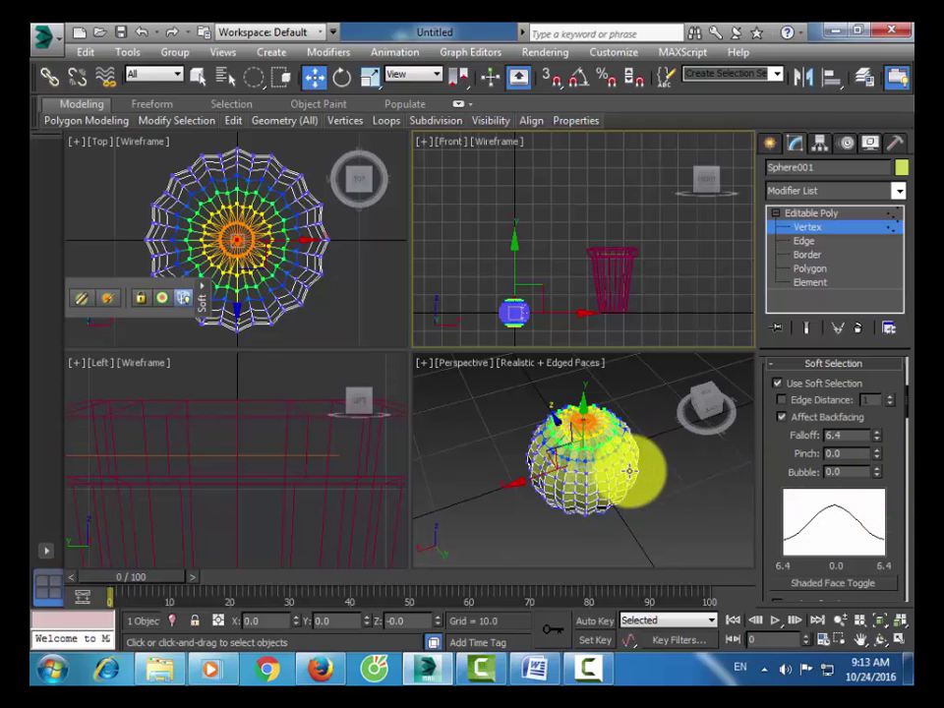
- Try sinking the sphere's top by selecting its pole vertex in the Front view and lowering it to about Z 3.86
click(539, 348)
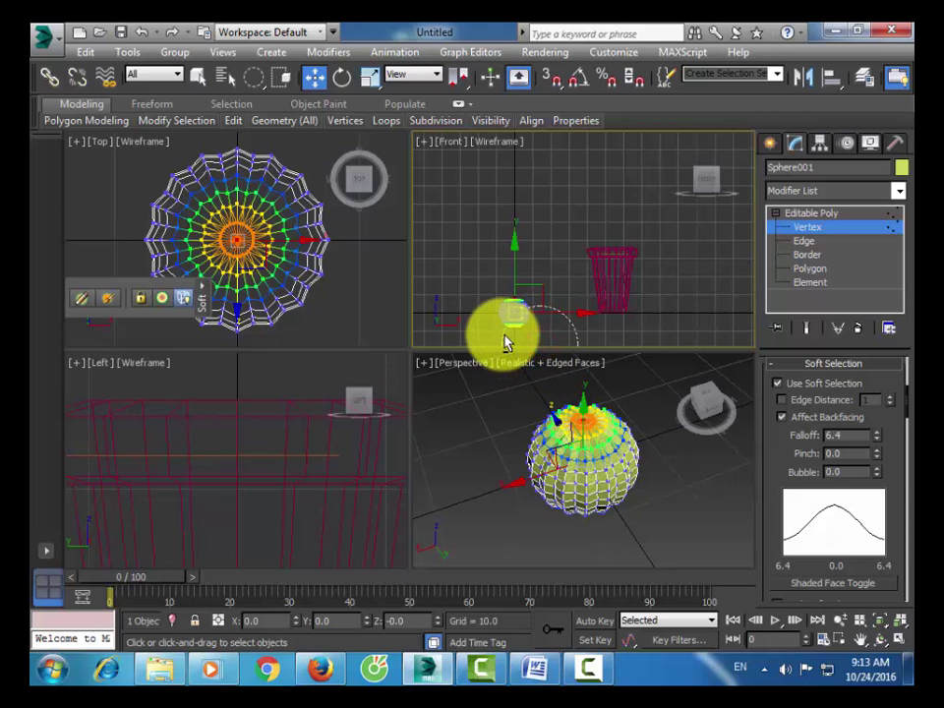
drag(505, 341, 531, 295)
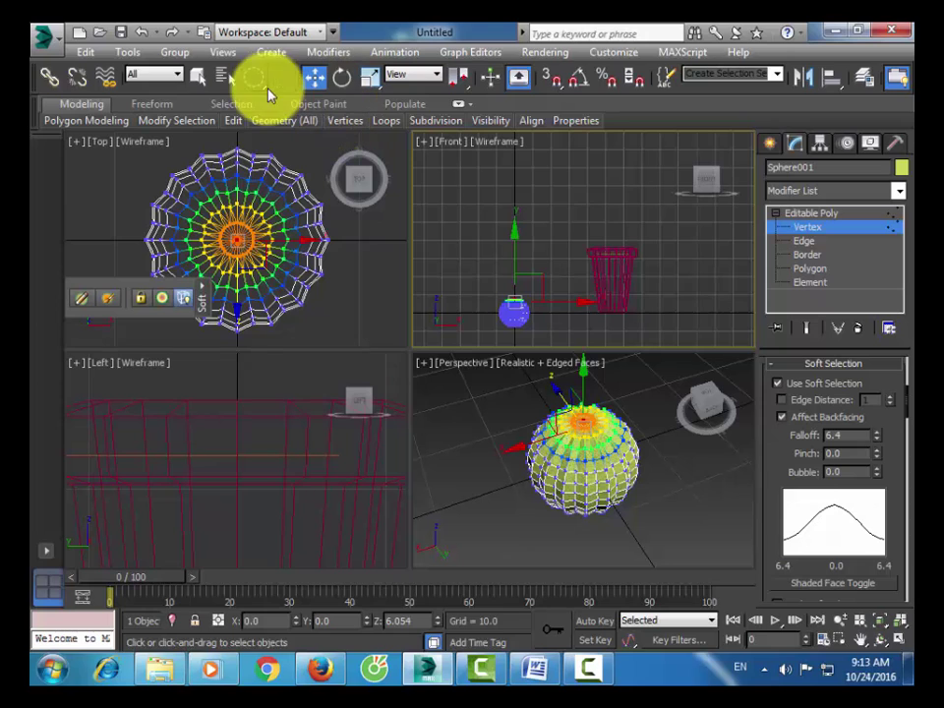
right_click(459, 264)
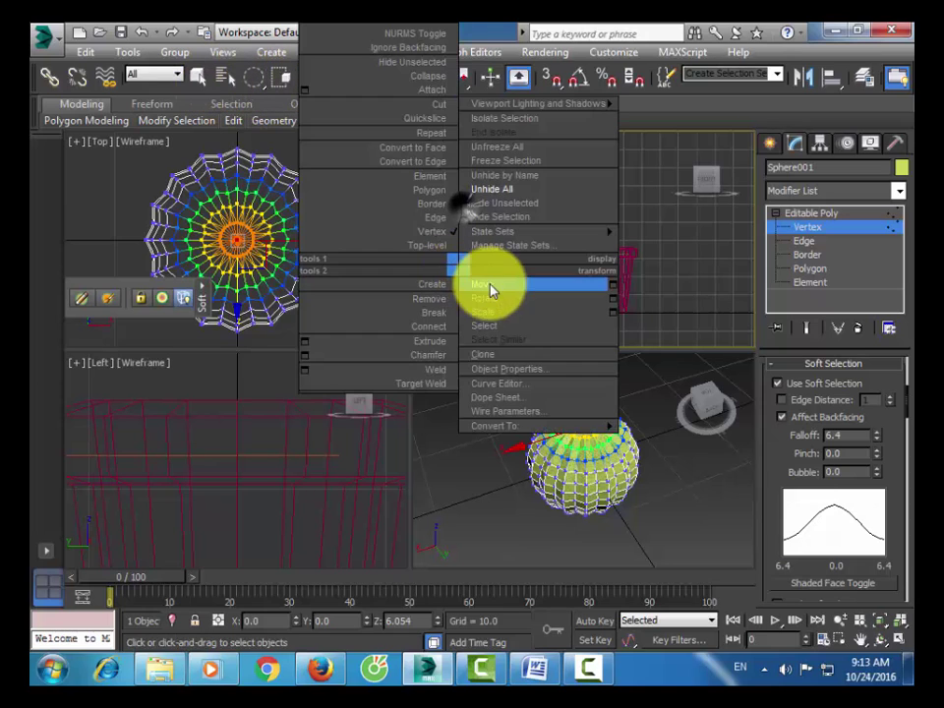
click(642, 205)
right_click(635, 263)
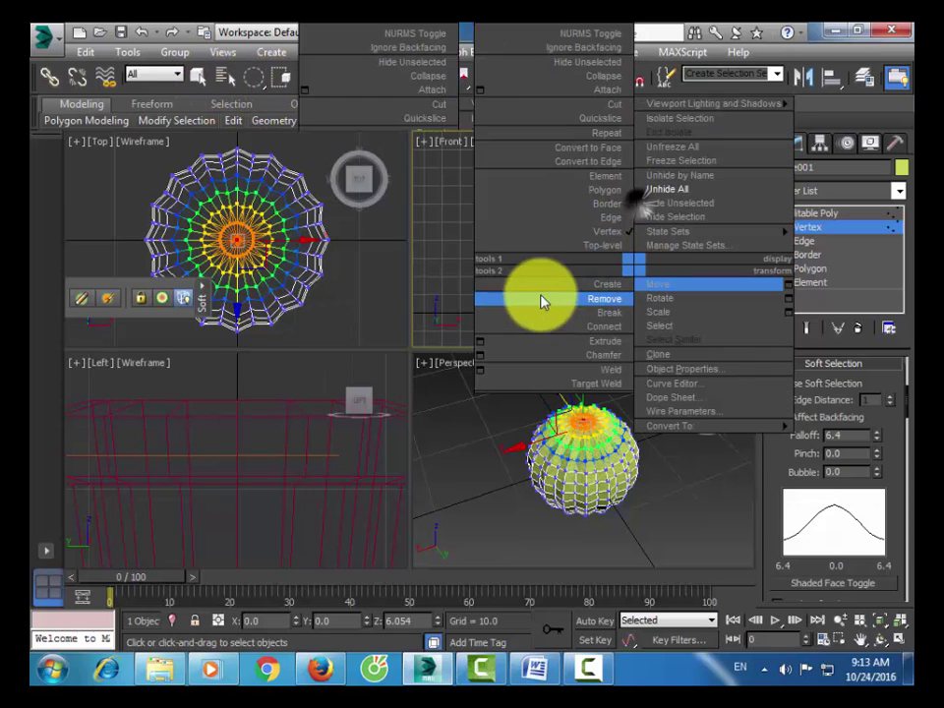
click(448, 268)
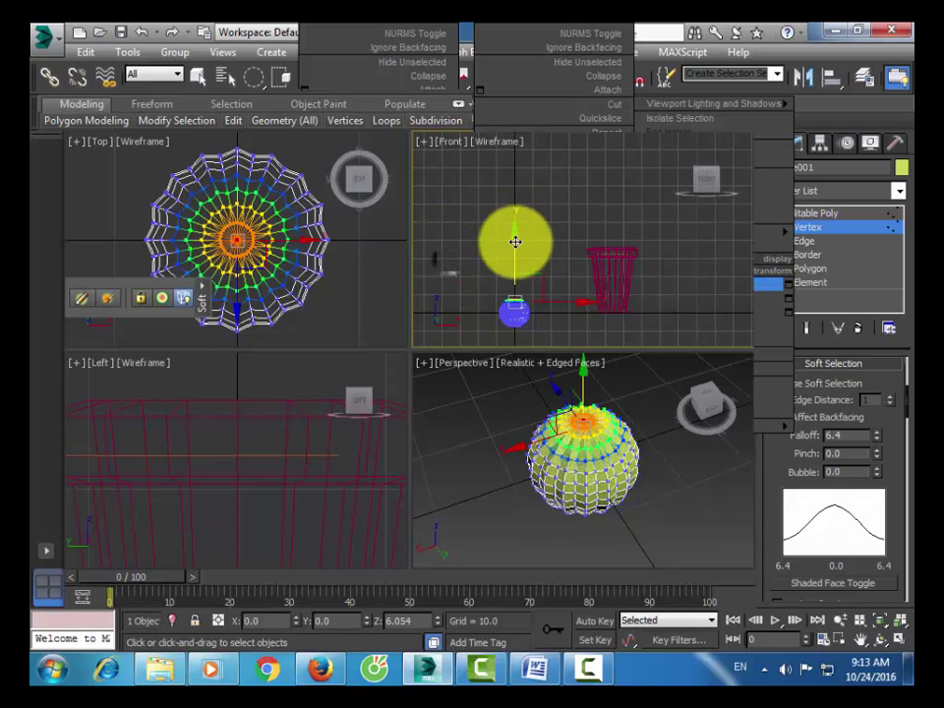
drag(517, 243, 522, 253)
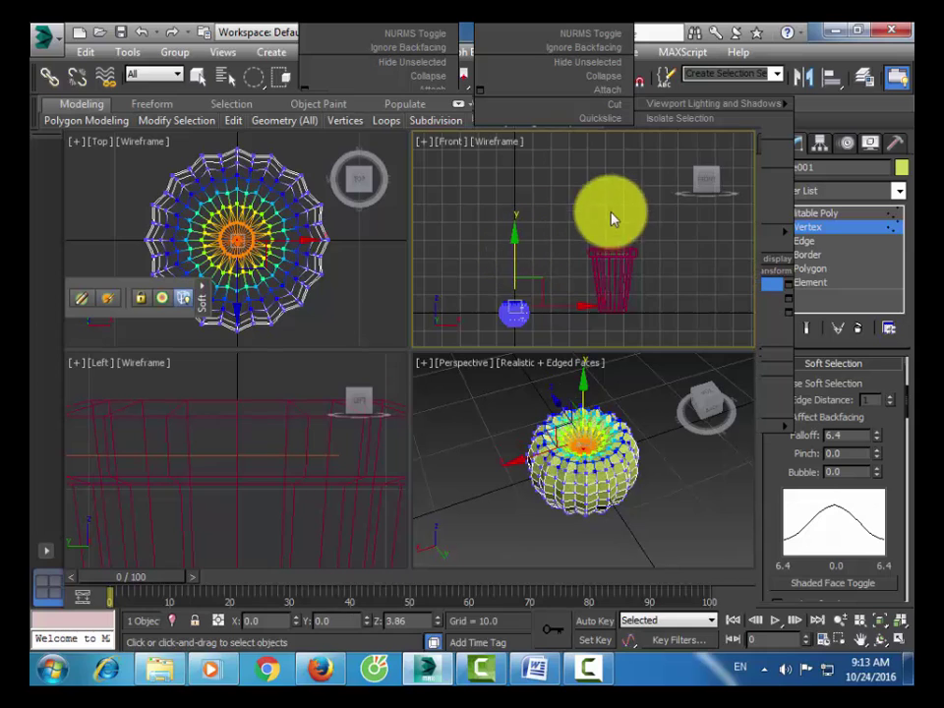
- Leave vertex editing and turn off the edged-faces display in the Perspective view
click(810, 214)
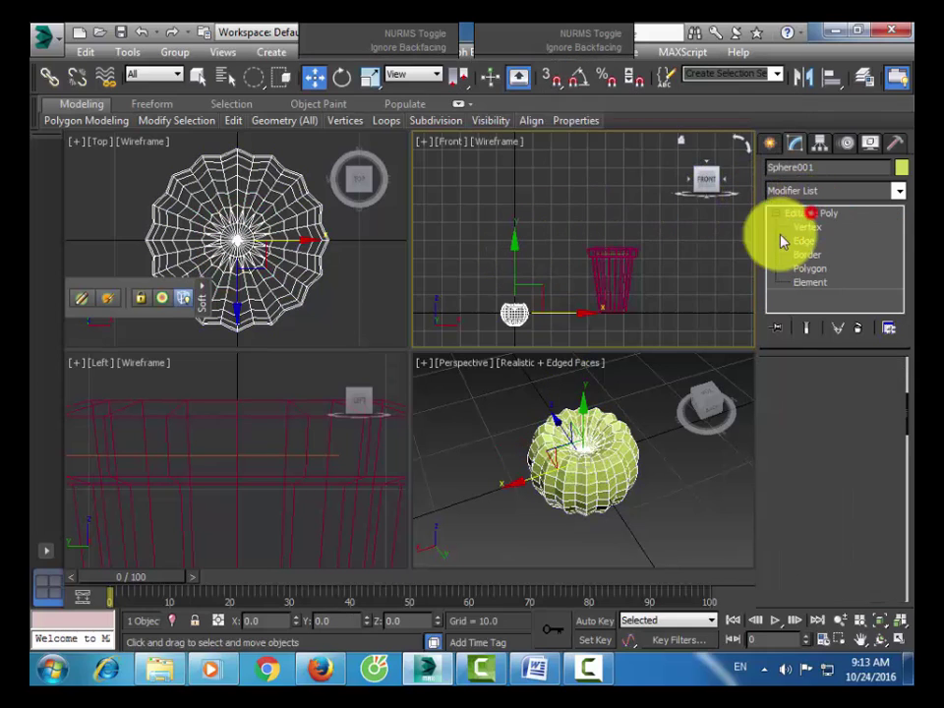
click(622, 469)
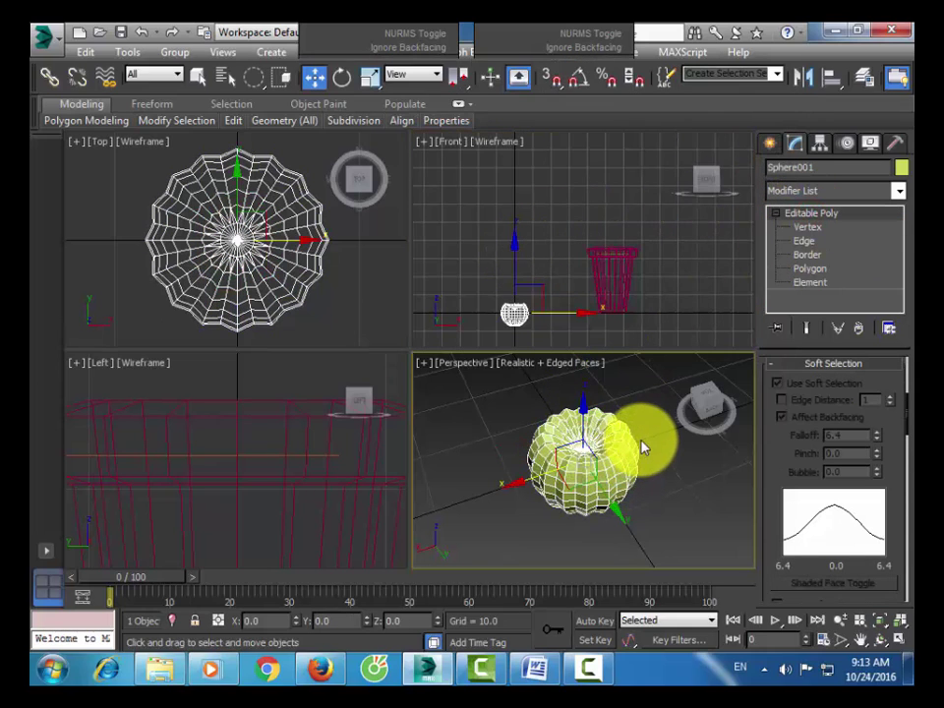
key(F4)
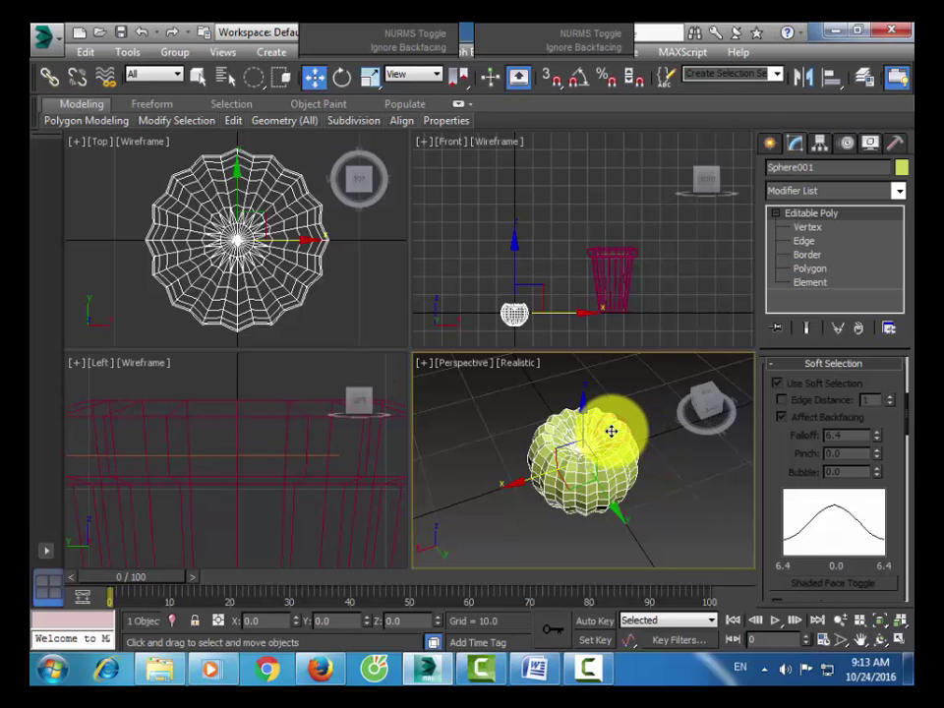
key(F4)
key(F3)
key(F3)
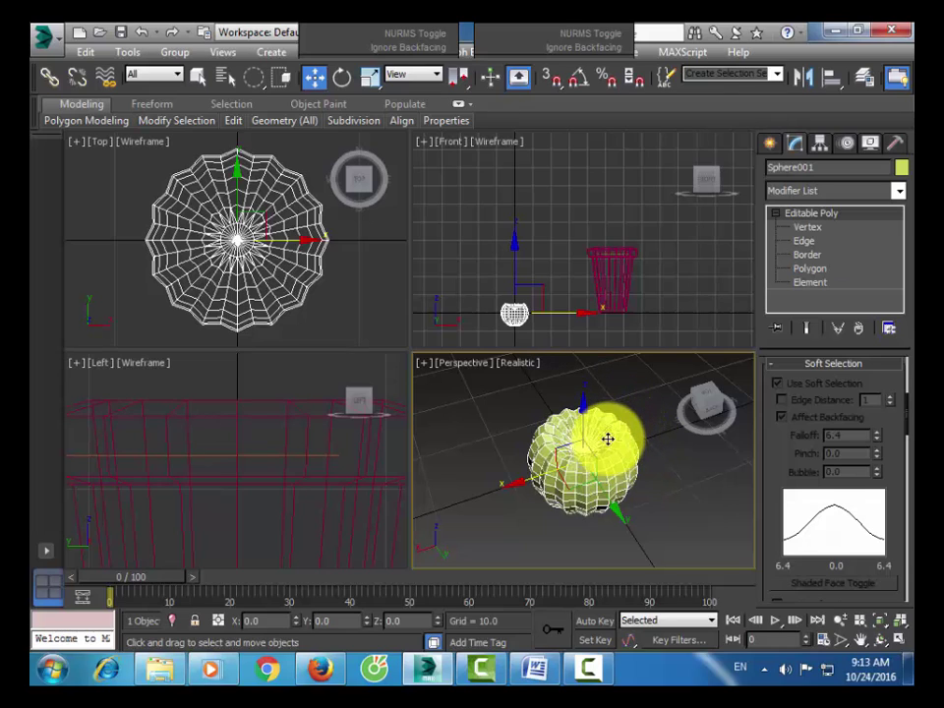
- Examine the dented sphere in an enlarged Perspective view and undo the pole edit together with its soft selection
key(alt+w)
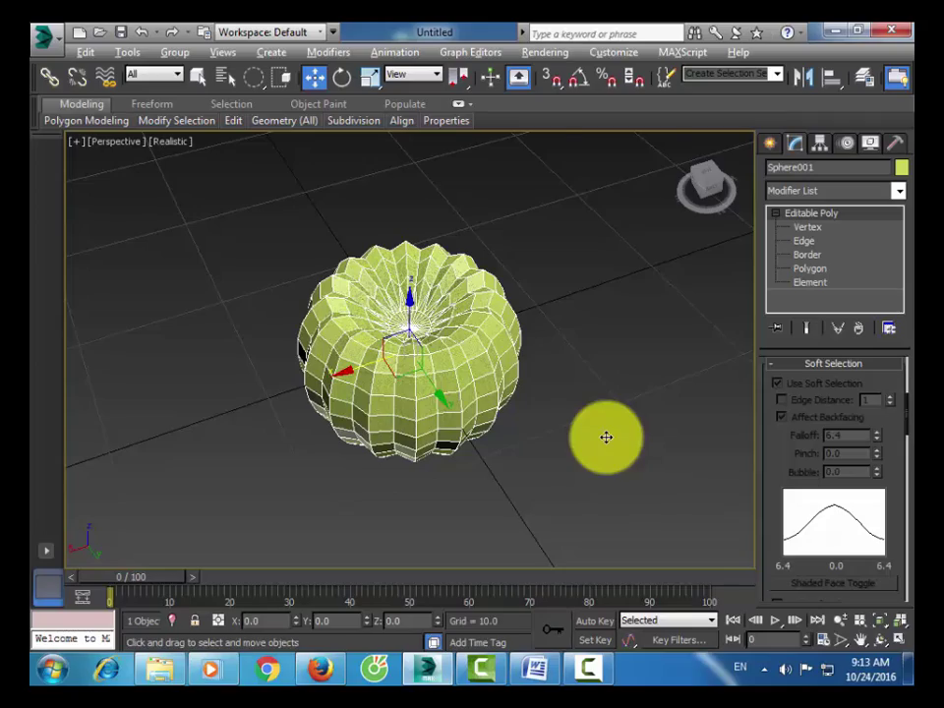
alt+middle_drag(606, 437, 403, 374)
key(ctrl+r)
drag(400, 365, 421, 356)
key(alt+w)
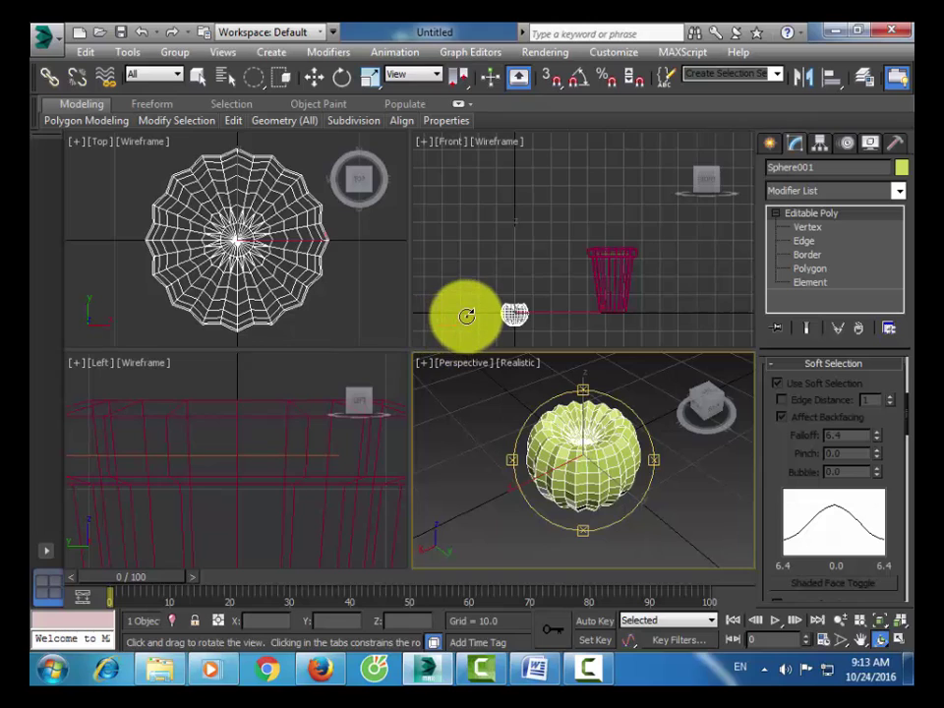
drag(466, 316, 482, 284)
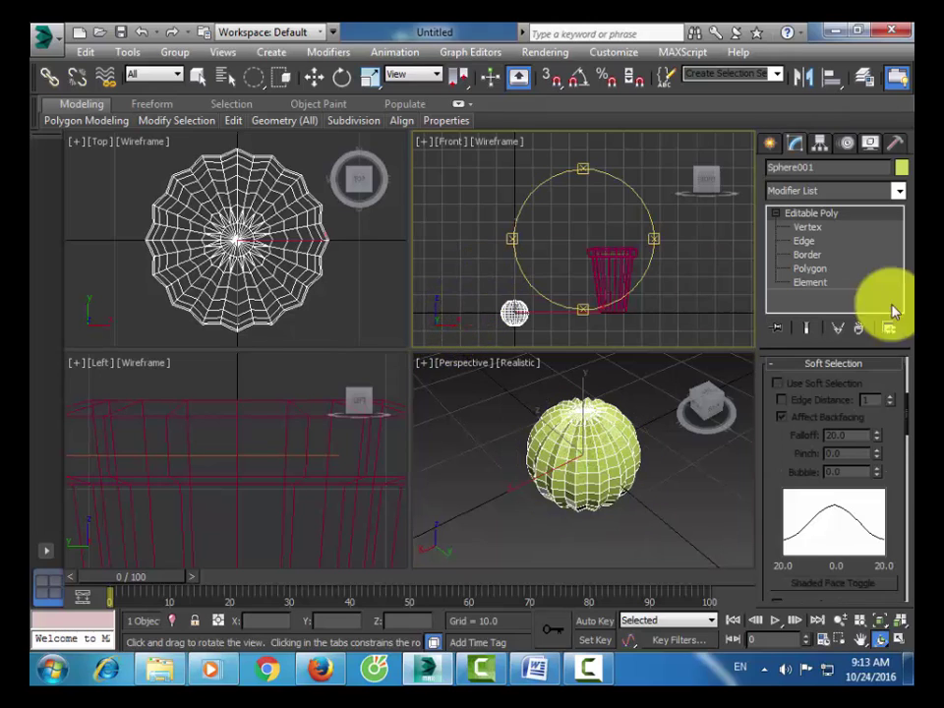
- Return to vertex editing and select both pole vertices at the sphere's centre in the Top view
click(824, 228)
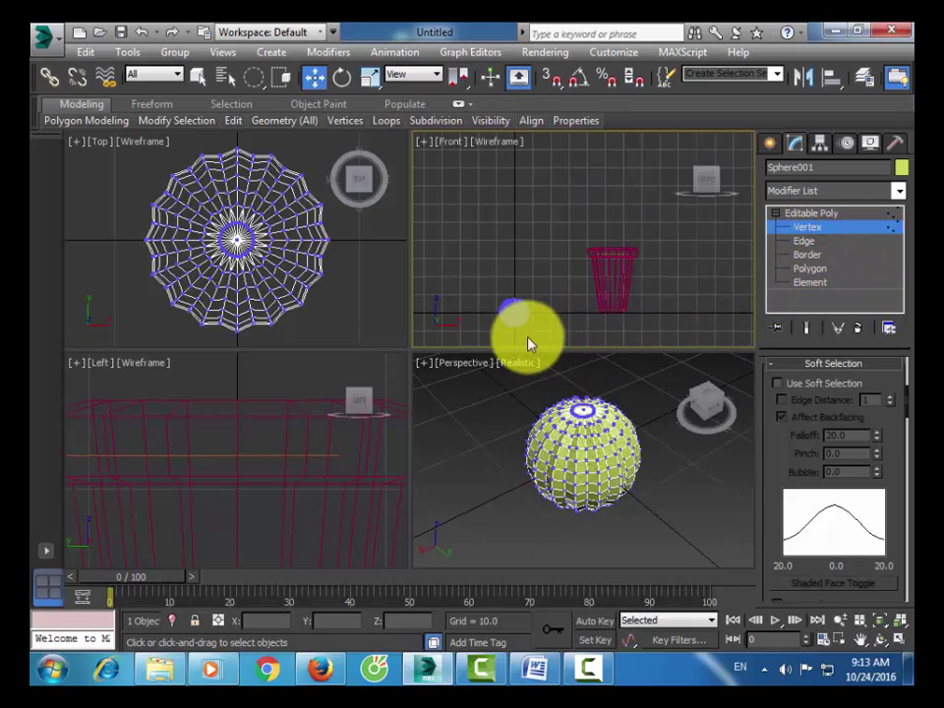
click(236, 239)
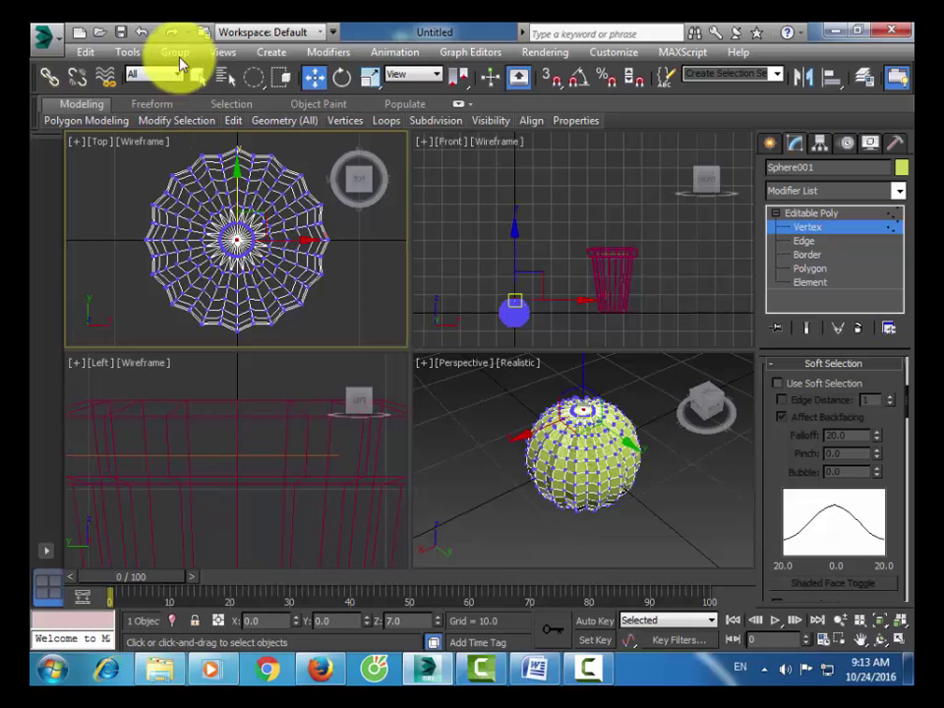
click(251, 76)
click(198, 76)
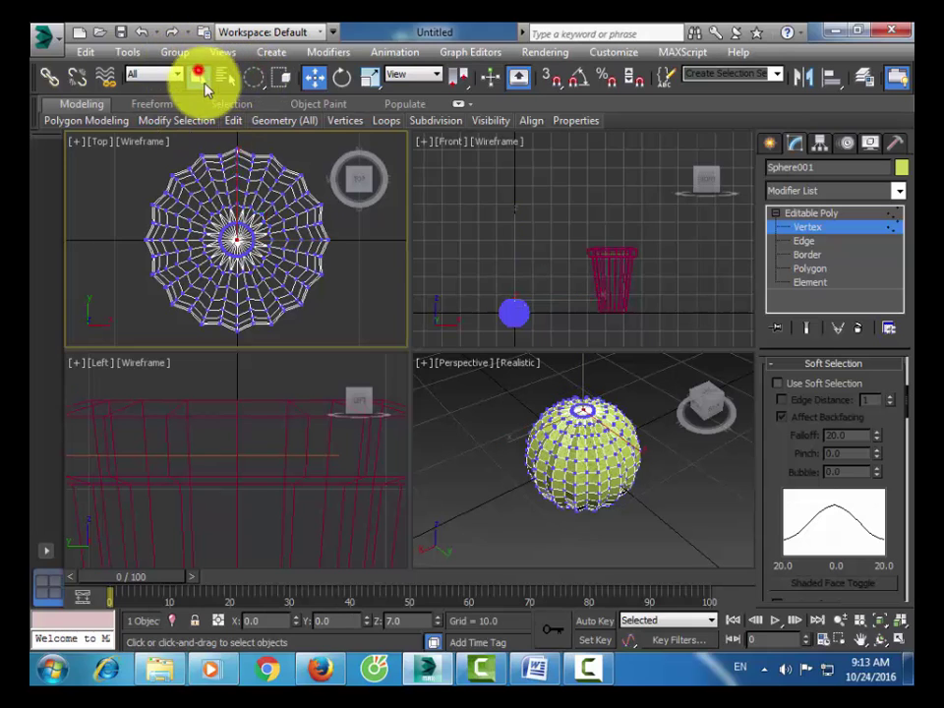
click(236, 239)
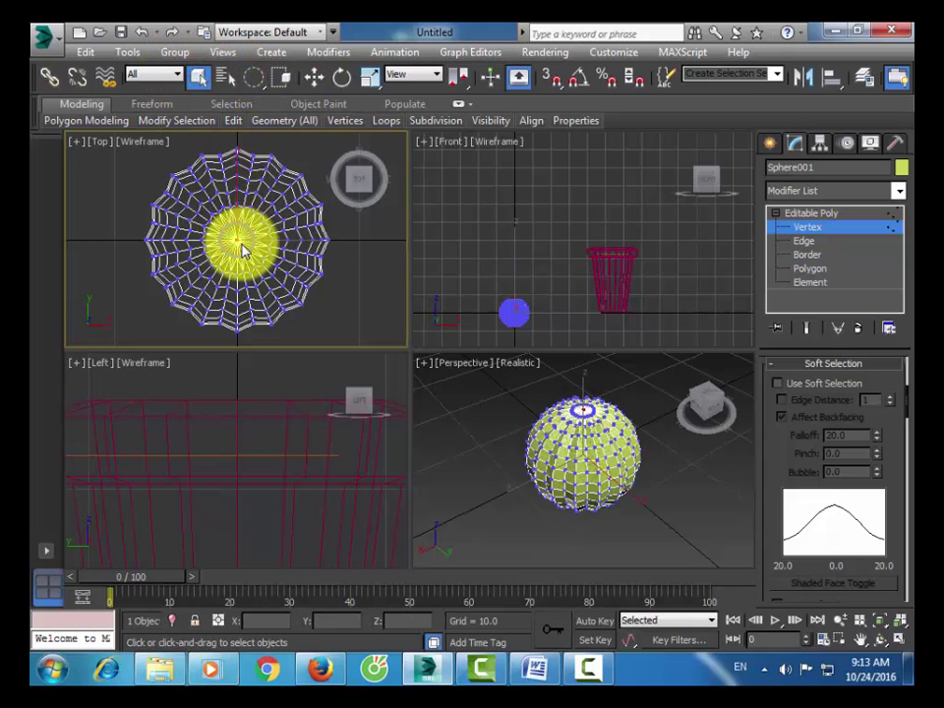
- Enable soft selection with a falloff of 5.4 and move both poles down about 5 units in the Front view
click(792, 384)
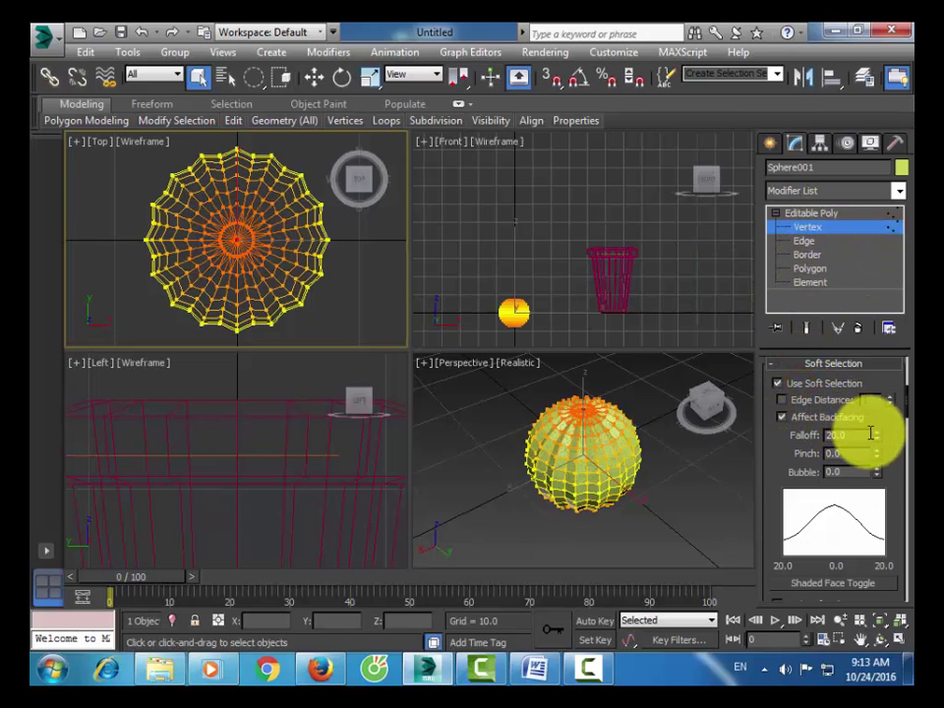
drag(878, 437, 907, 501)
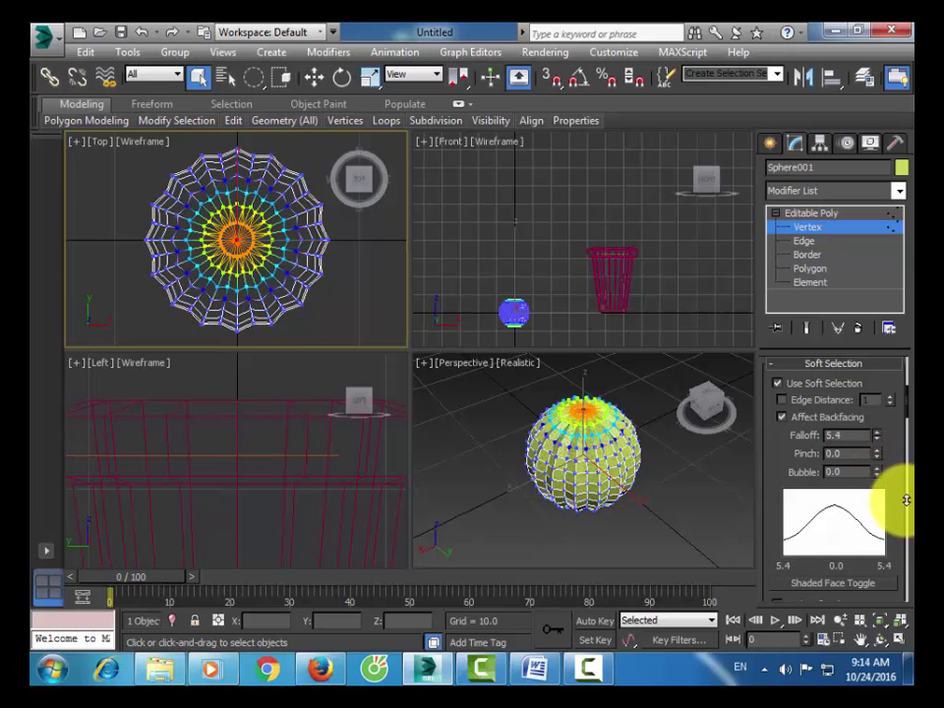
click(313, 77)
right_click(549, 244)
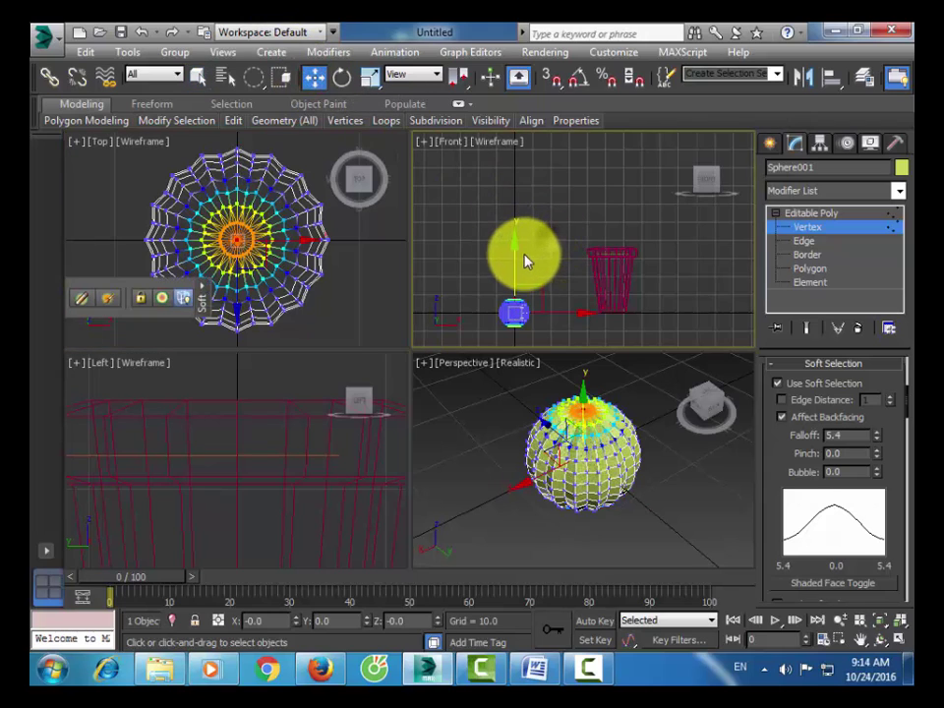
drag(518, 258, 522, 265)
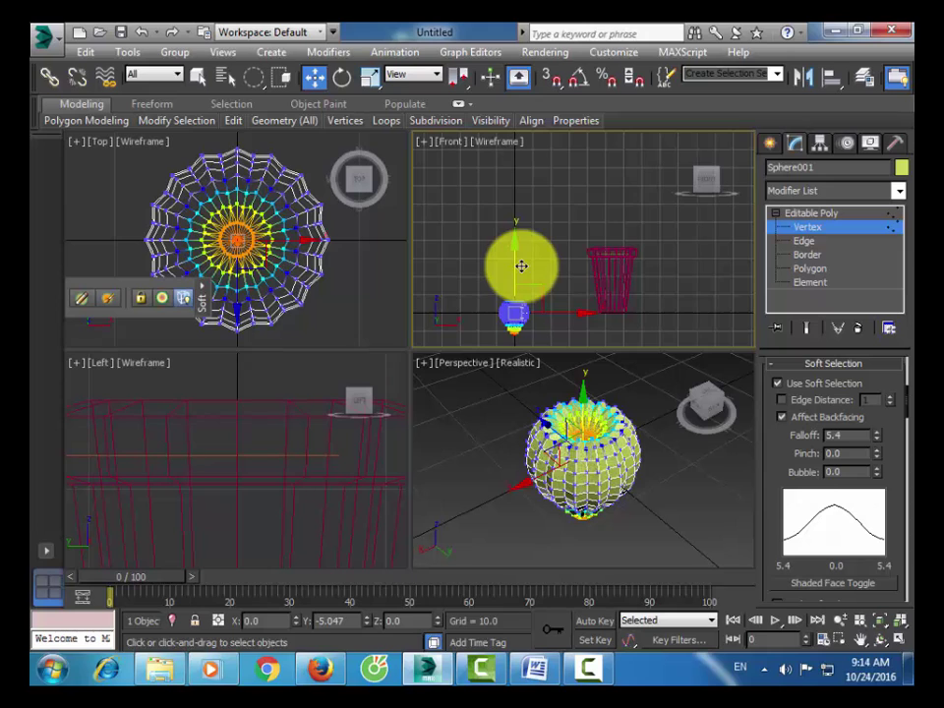
- Raise the bottom pole to about Z -6.5 to indent the sphere's base slightly, and leave vertex editing
right_click(380, 476)
key(z)
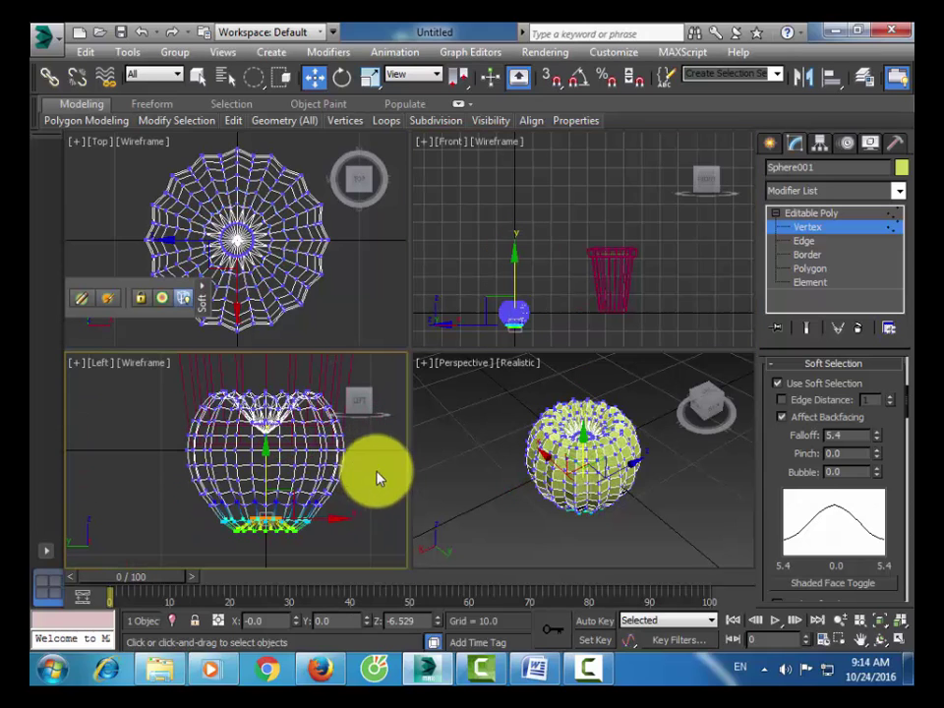
click(515, 415)
click(827, 213)
click(663, 499)
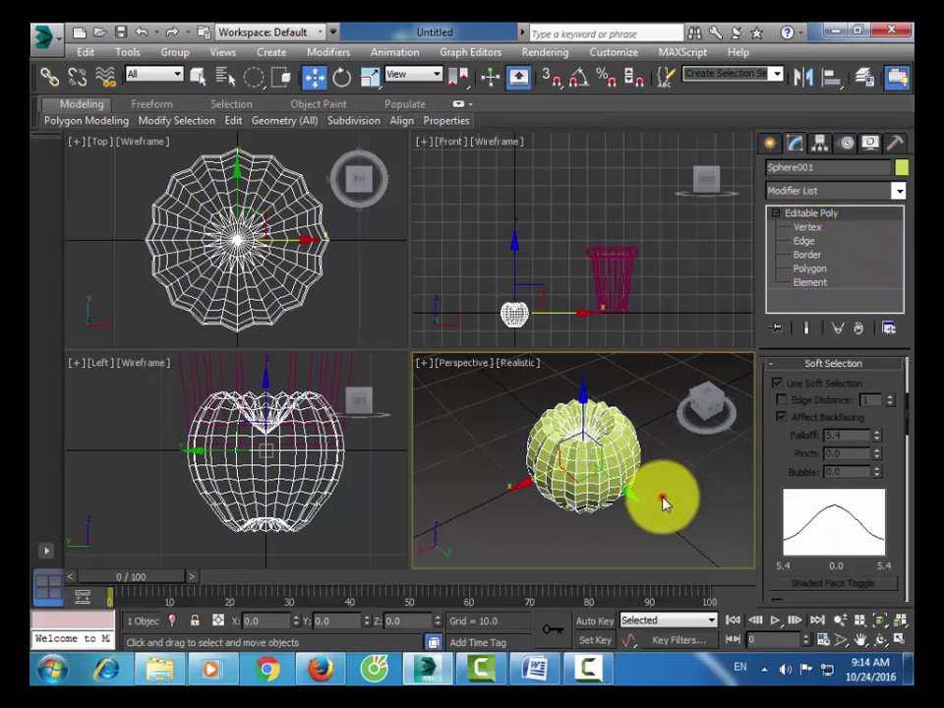
- Move the ribbed sphere in the Front view to just above the cup's opening, and fit the whole model in the other views
click(511, 311)
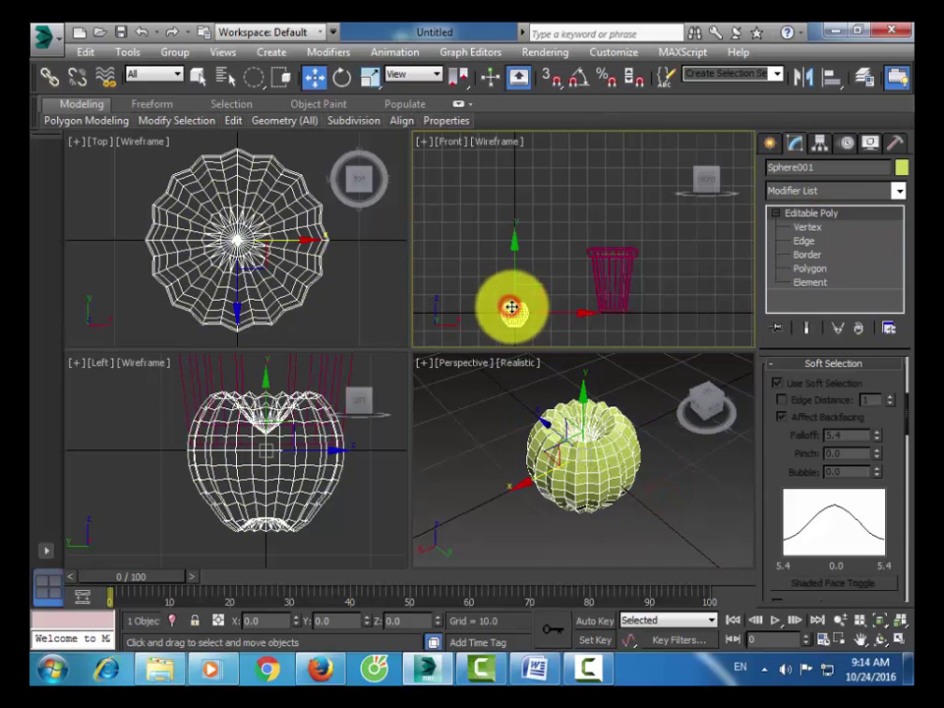
drag(529, 289, 567, 224)
drag(617, 197, 623, 206)
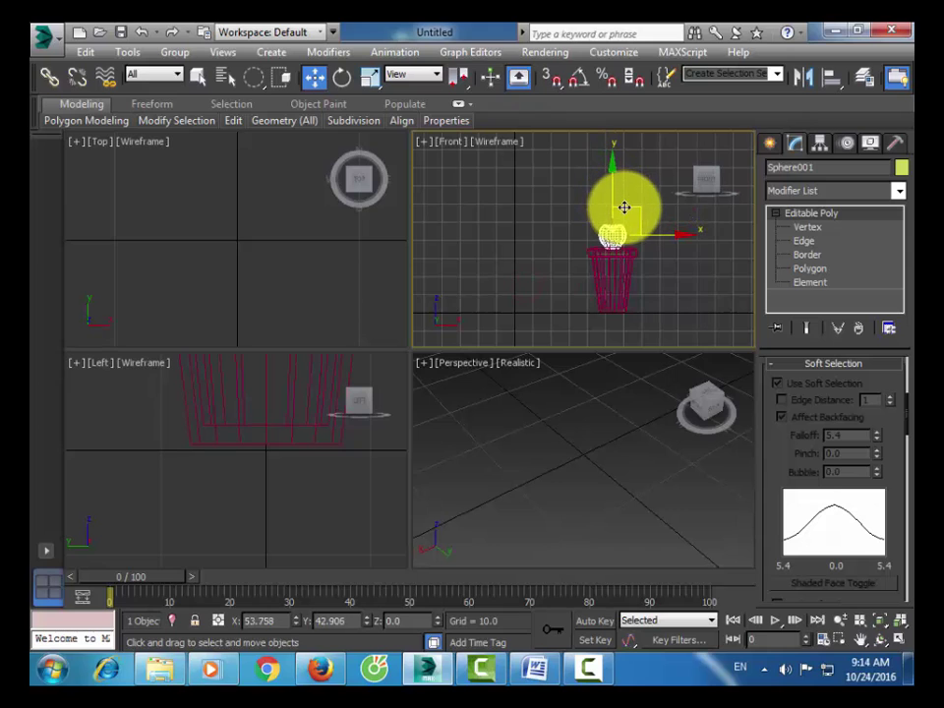
click(580, 431)
key(z)
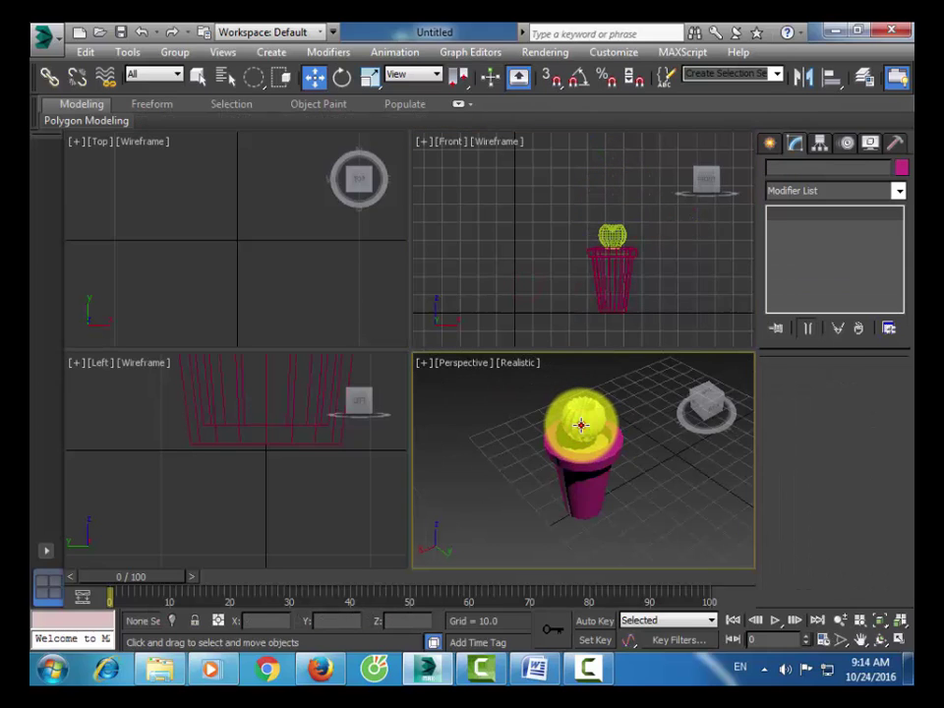
click(581, 425)
click(291, 477)
key(z)
click(243, 261)
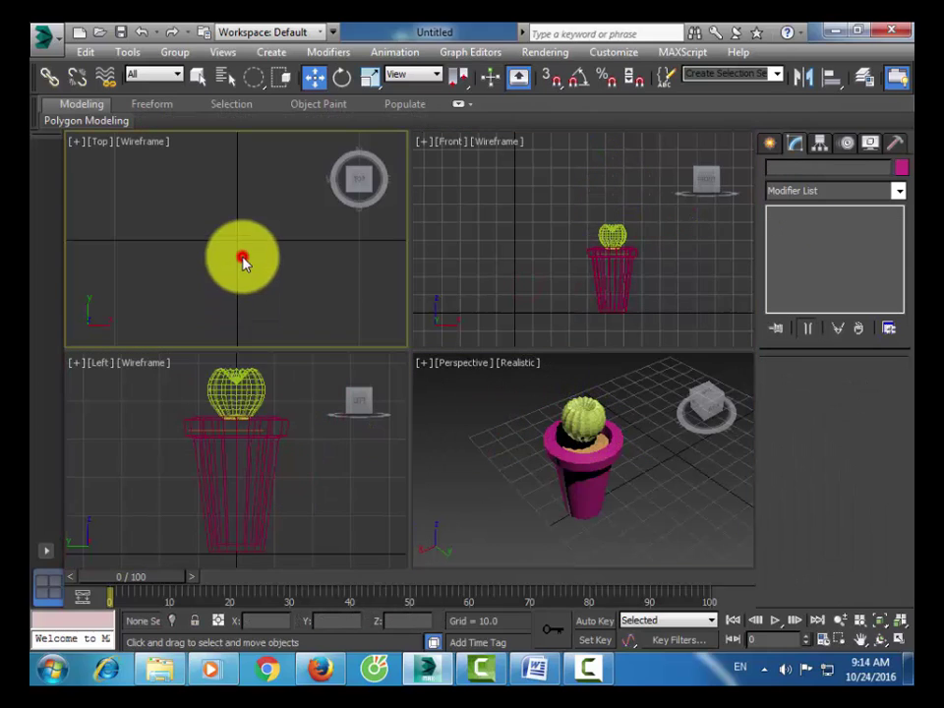
key(z)
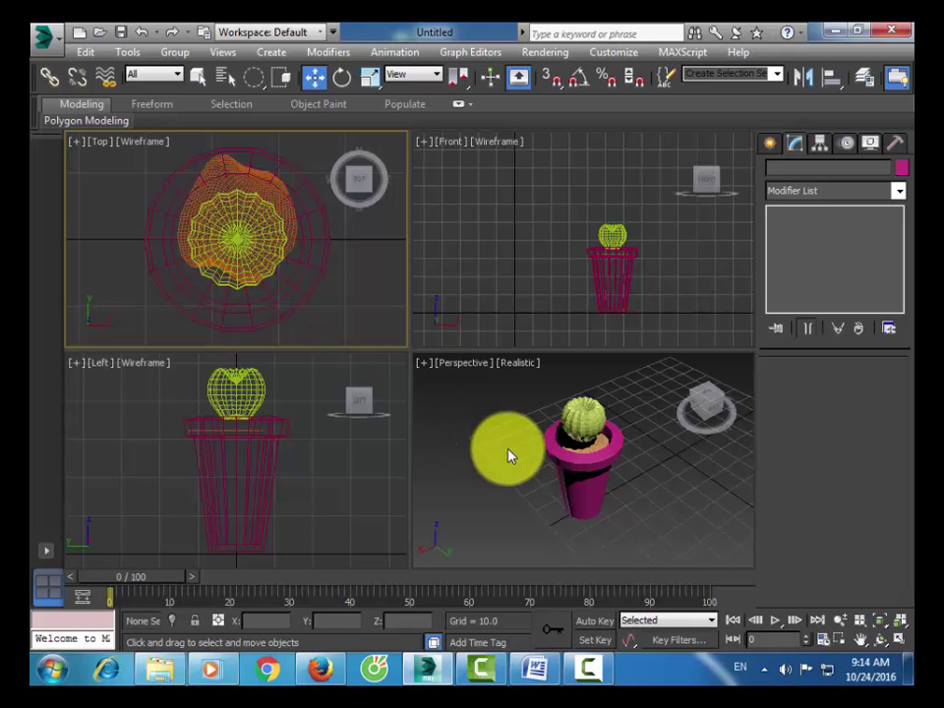
- Lower the ribbed sphere into the cup to about Z 39.5 and scale it uniformly to about 145 percent
click(592, 421)
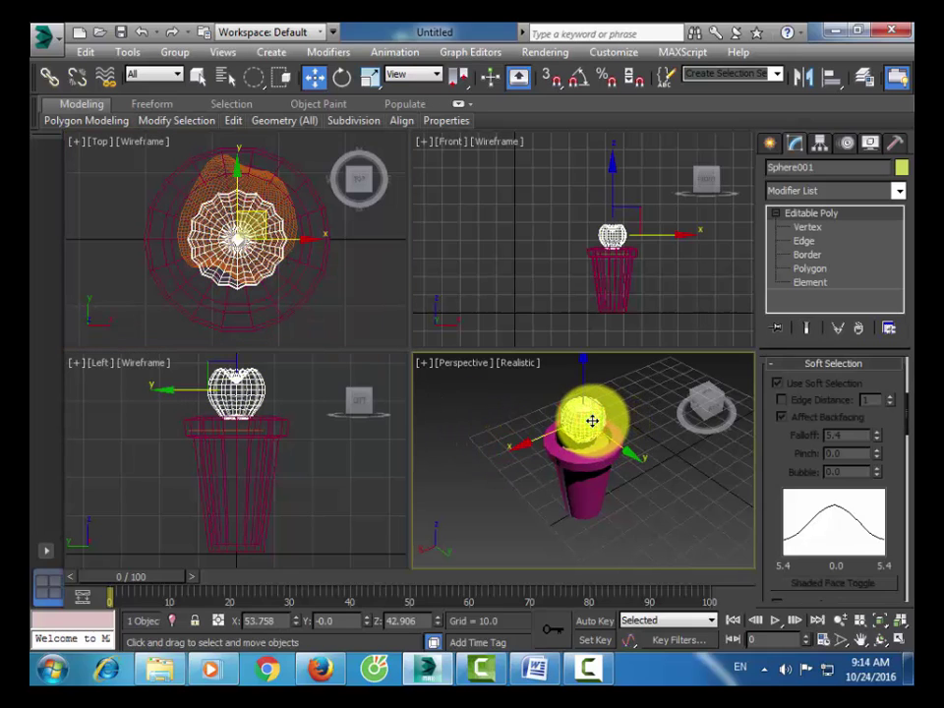
key(alt+w)
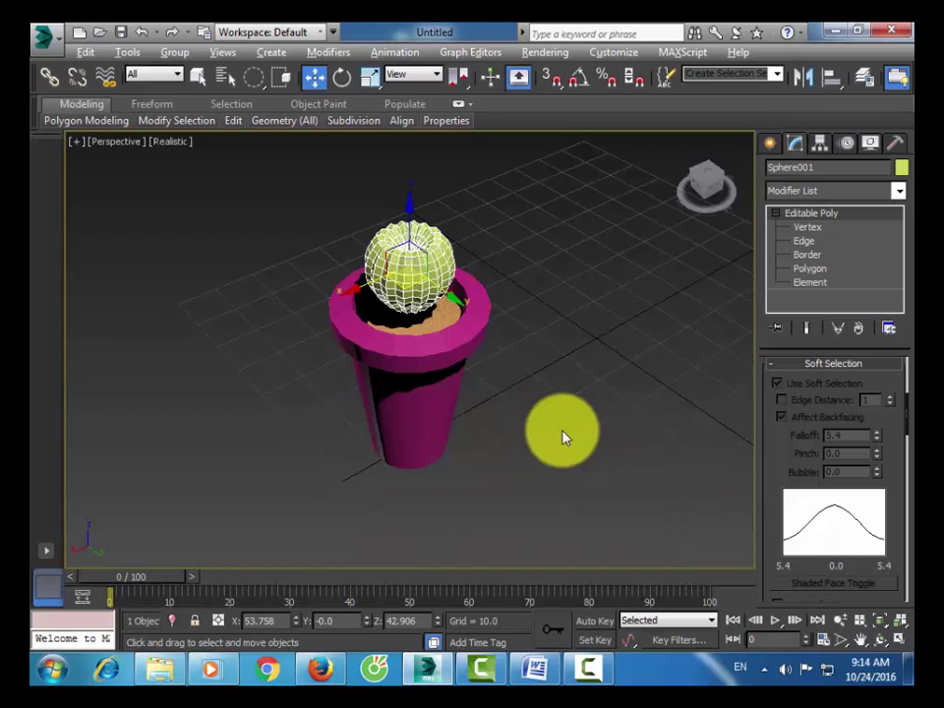
key(ctrl+r)
drag(517, 437, 299, 400)
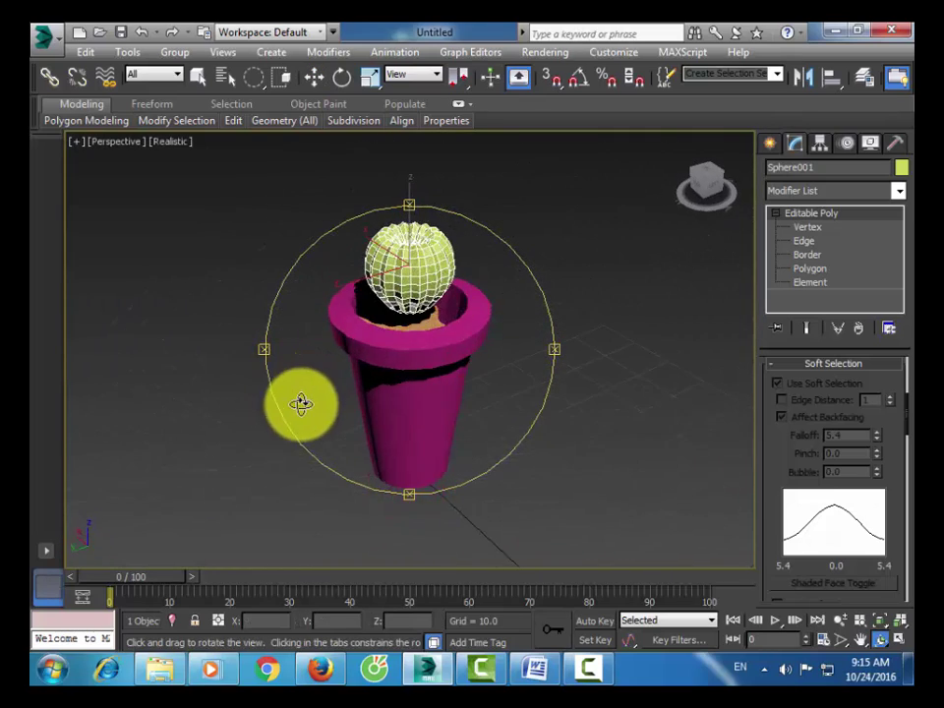
click(314, 77)
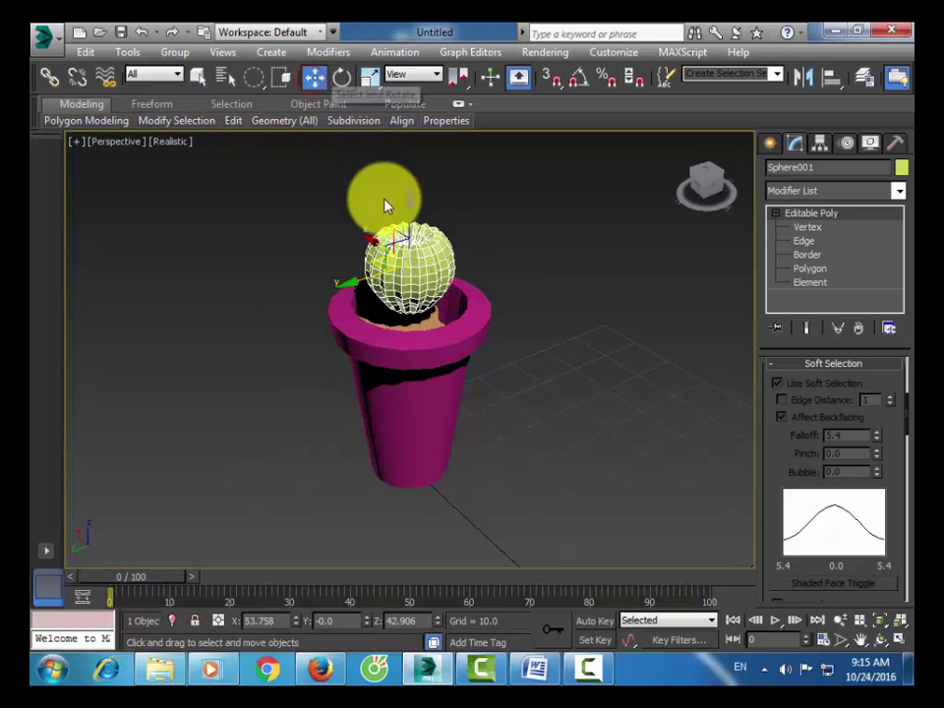
drag(408, 216, 410, 236)
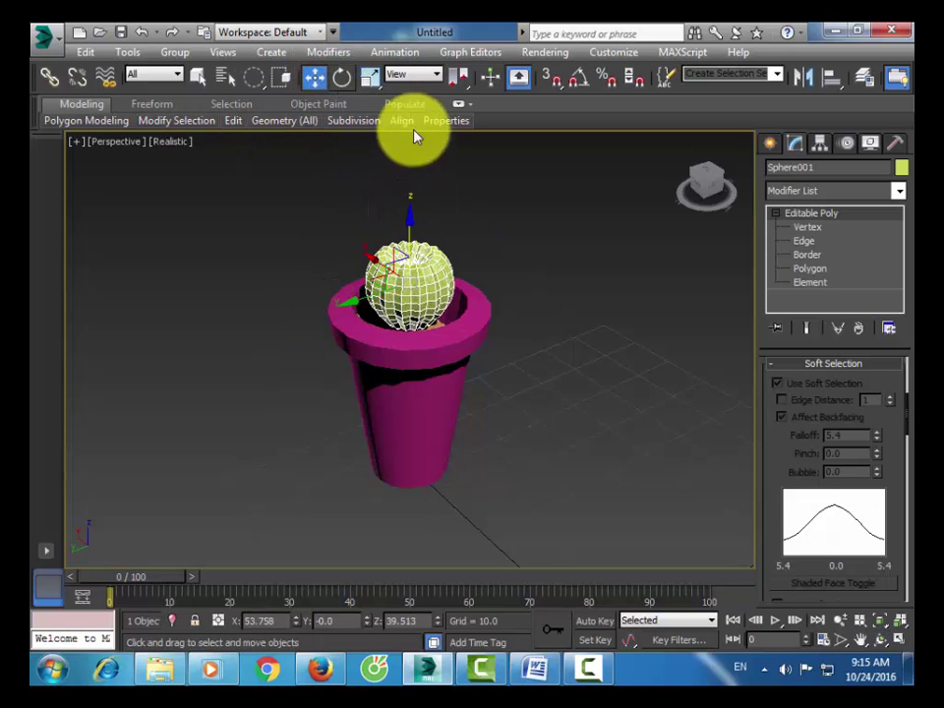
click(370, 78)
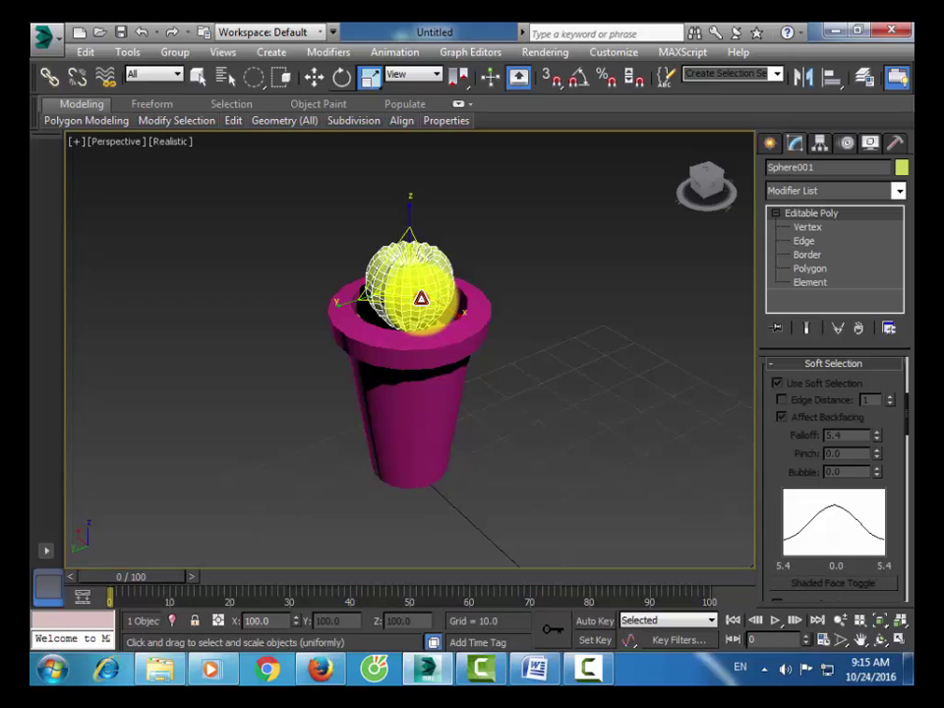
drag(316, 226, 319, 193)
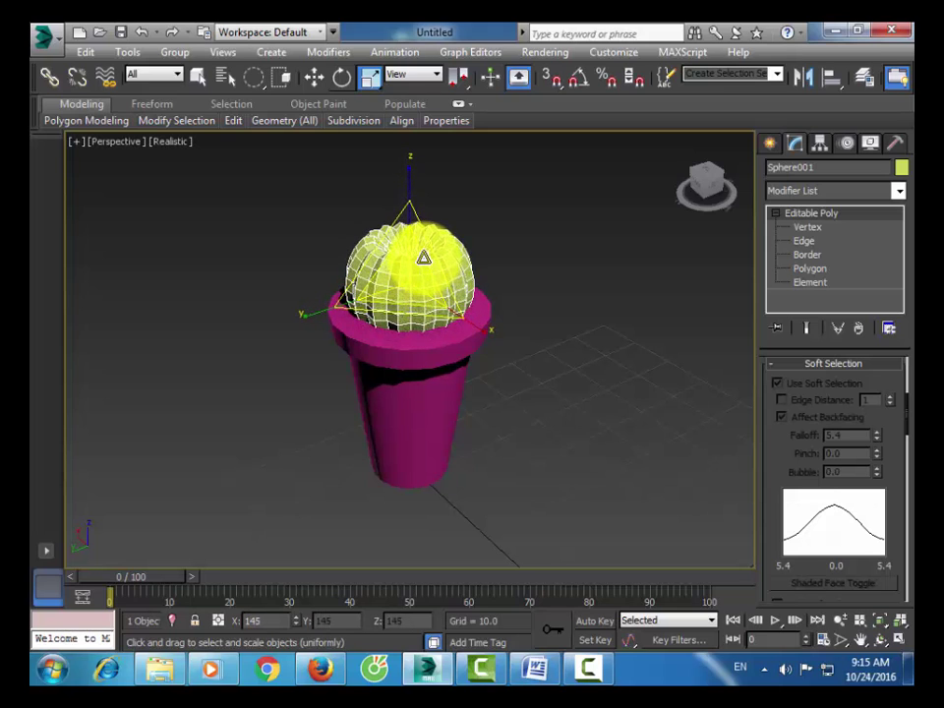
- Raise the ribbed sphere to about Z 41.4 in the pot and scale it uniformly to about 157 percent
click(313, 78)
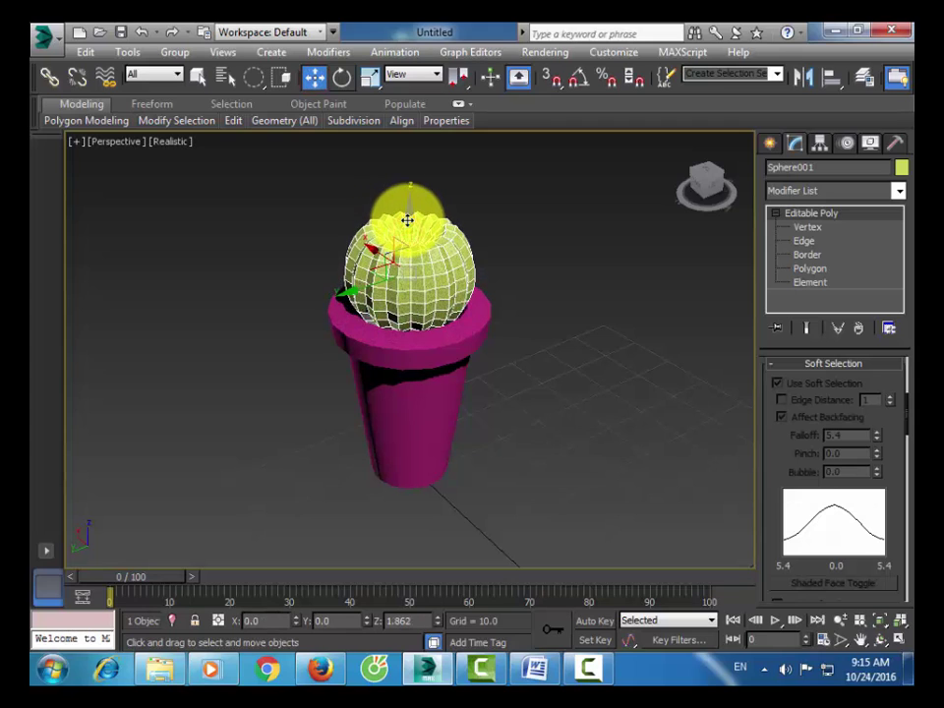
click(370, 77)
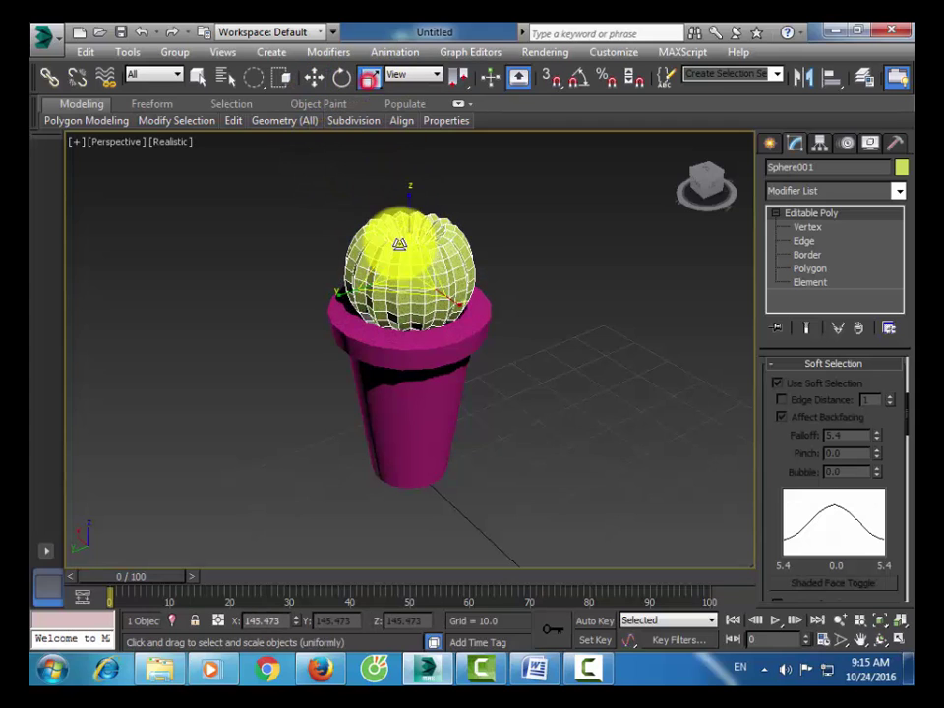
drag(403, 271, 409, 265)
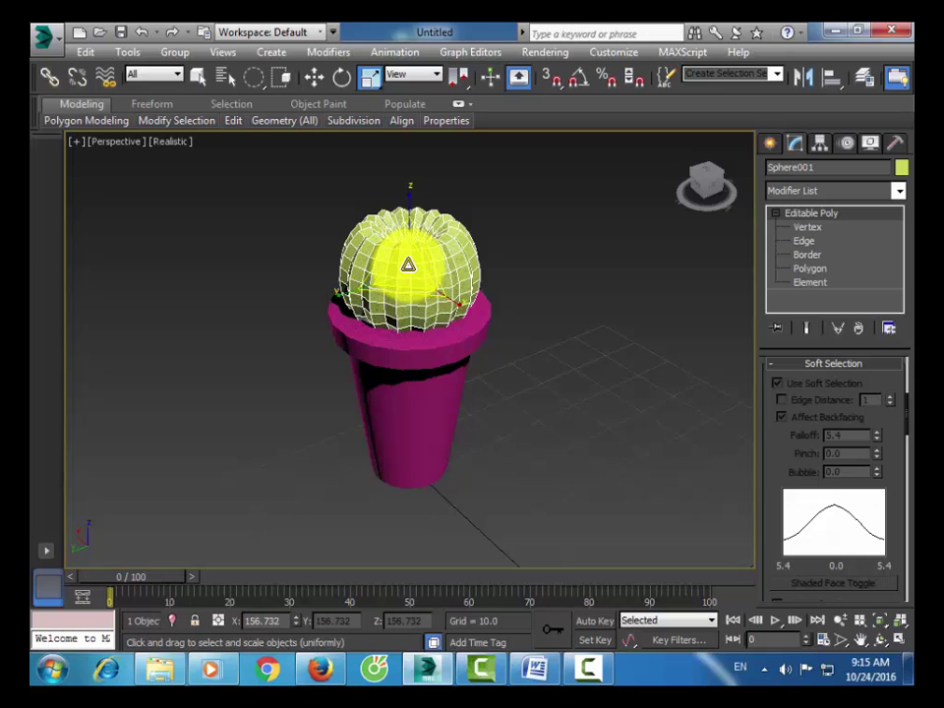
- Clone the ribbed sphere as a single copy beside the original along Y and scale the copy uniformly to about 30 percent
click(314, 77)
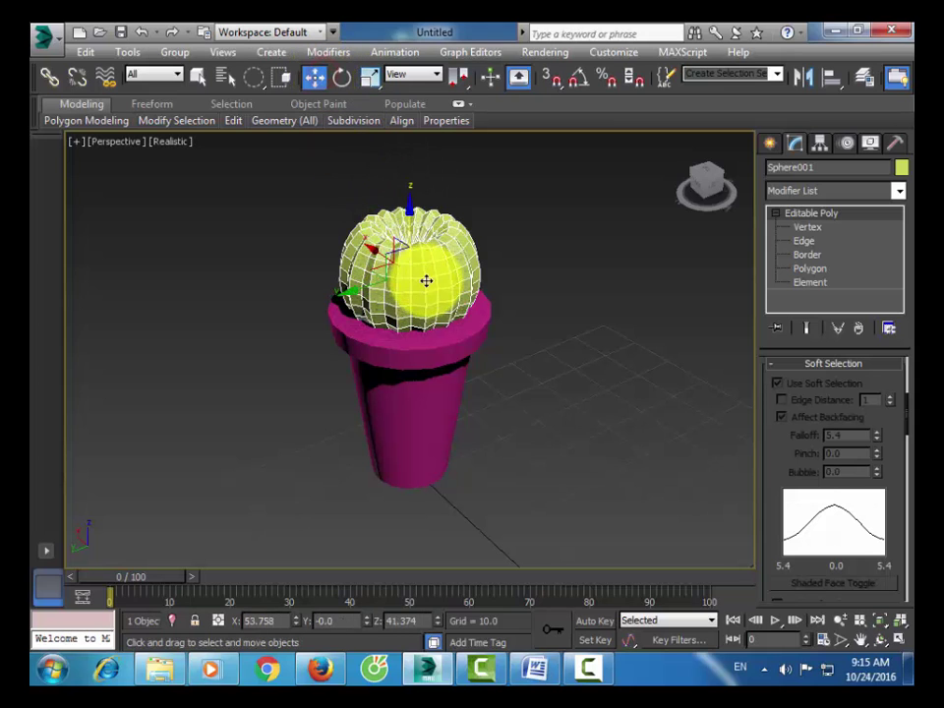
mouse_move(374, 284)
shift+mouse_down()
mouse_move(312, 321)
mouse_move(249, 337)
shift+mouse_up()
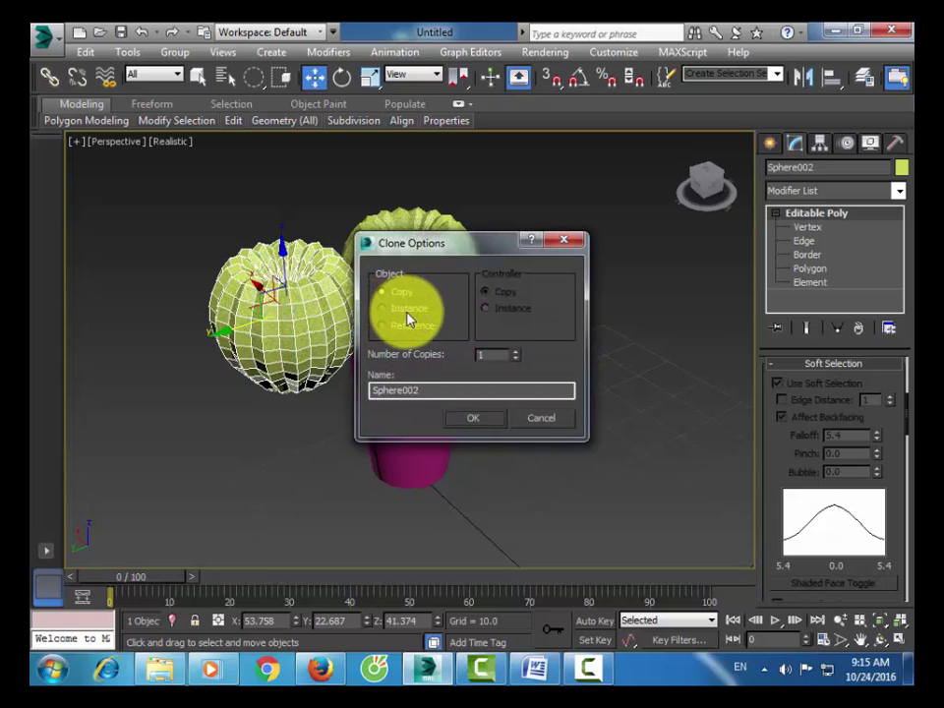
click(457, 418)
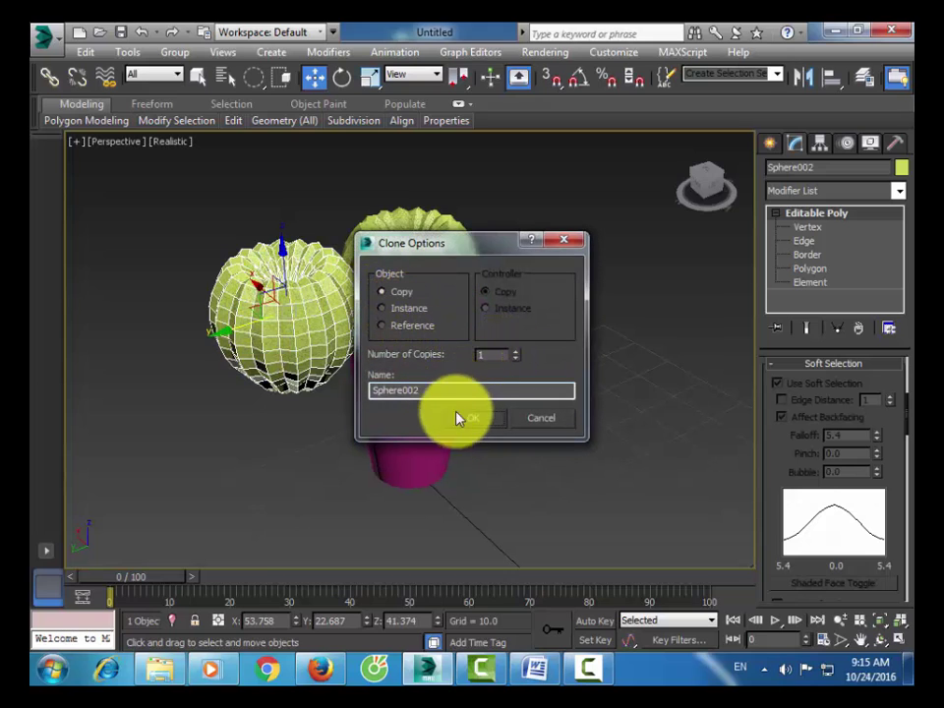
click(367, 78)
mouse_move(284, 316)
mouse_down()
mouse_move(308, 644)
mouse_move(325, 44)
mouse_move(300, 31)
mouse_up()
- Tilt the small sphere outward and move it onto the large sphere's upper side, at about X 52.6, Y 9.7, Z 48.7
click(341, 77)
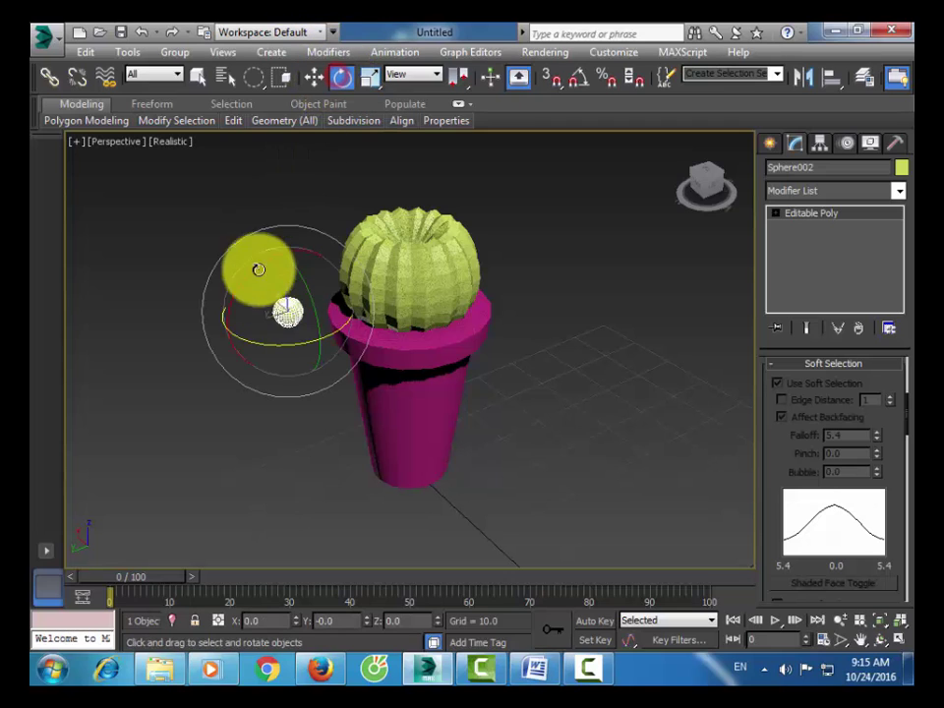
drag(241, 285, 203, 398)
click(315, 77)
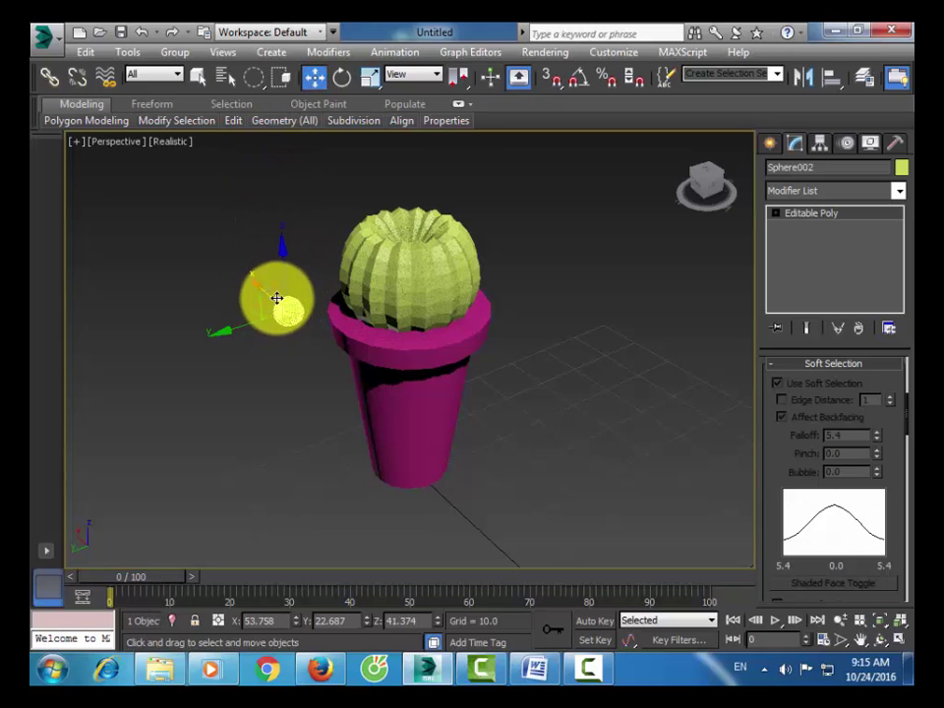
drag(282, 292, 325, 252)
key(z)
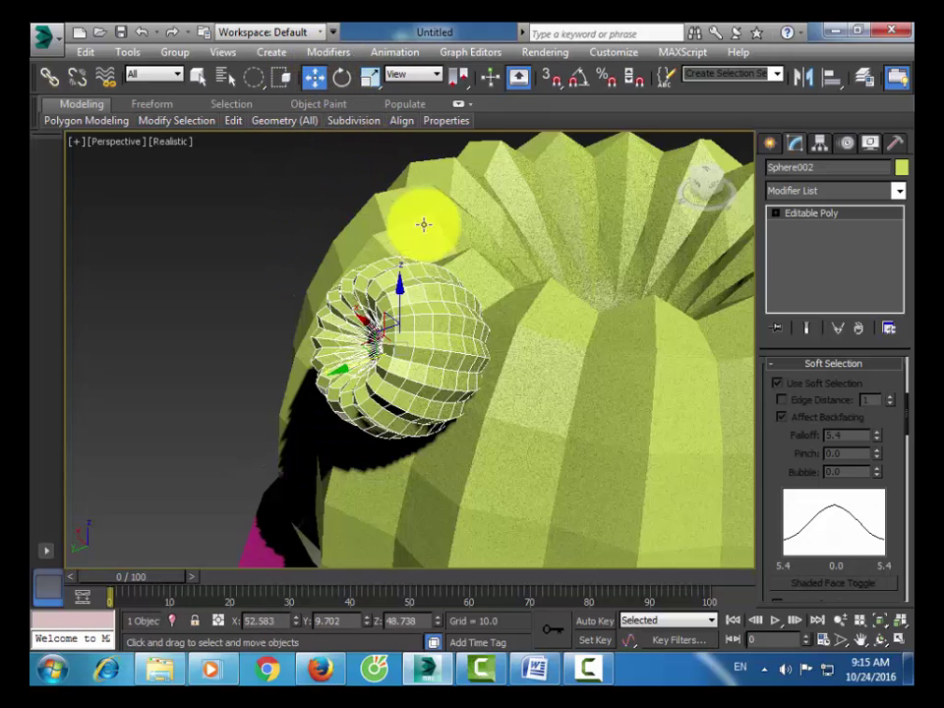
scroll(454, 251, down, 4)
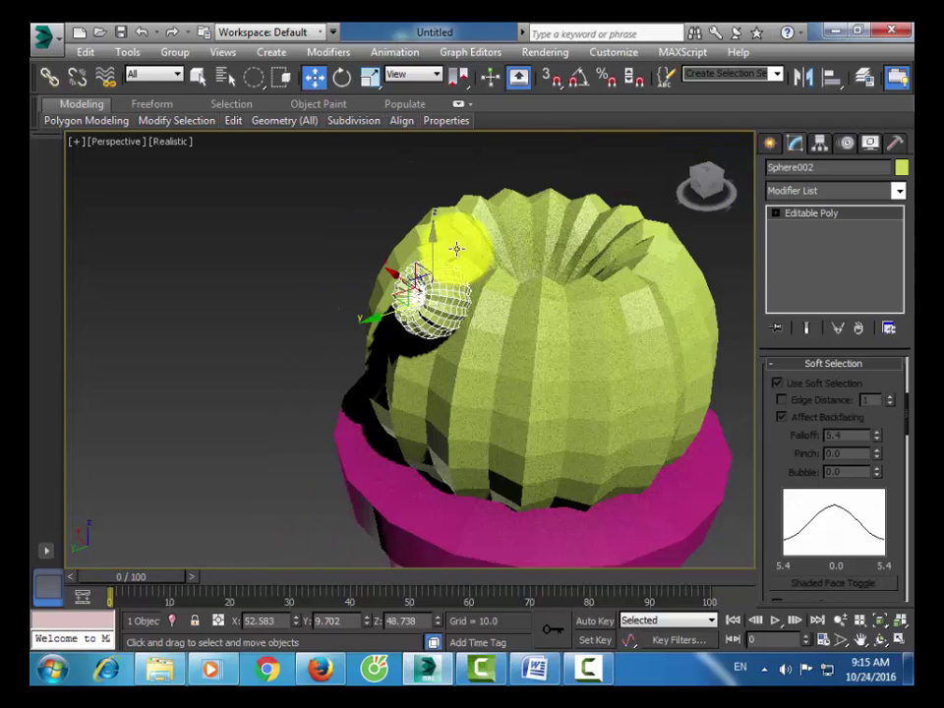
- Rotate the small sphere to about -43 degrees around X and flatten it along its local Z axis
click(343, 77)
drag(389, 286, 413, 251)
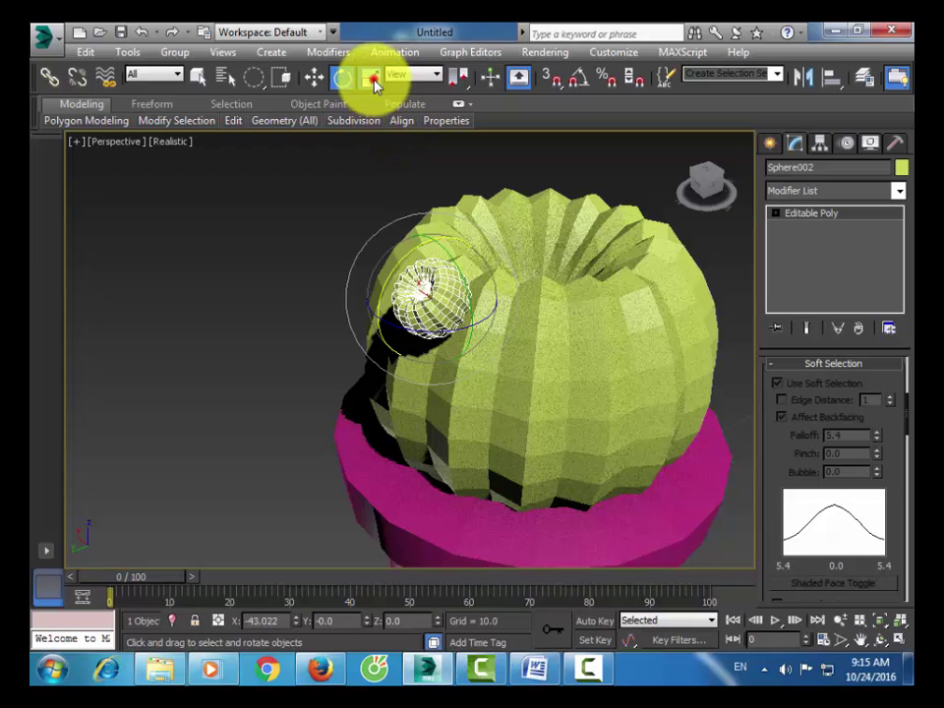
click(372, 79)
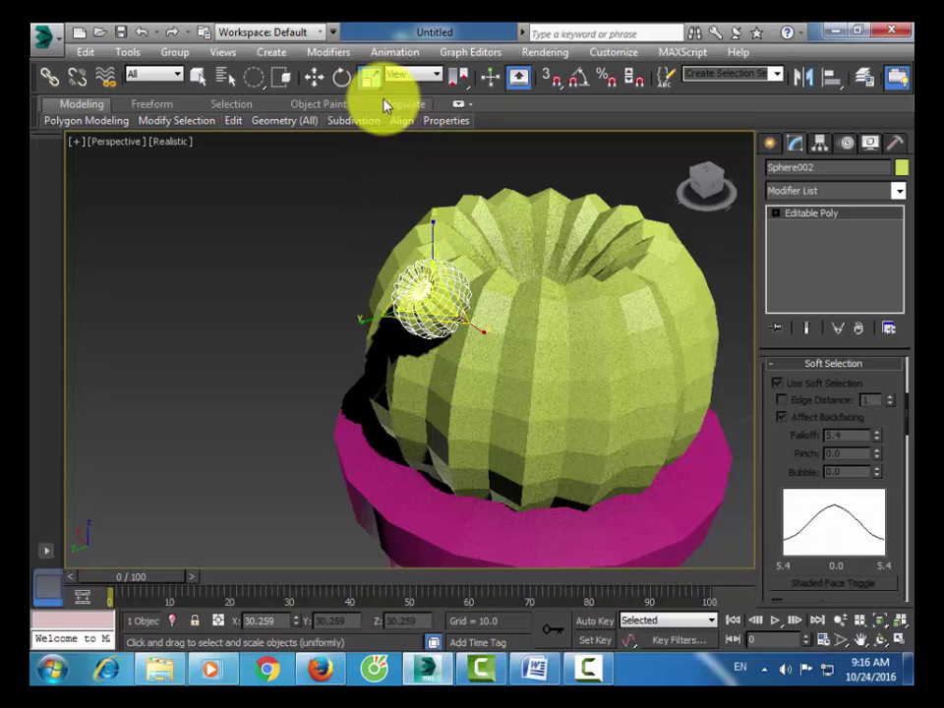
click(431, 79)
click(415, 141)
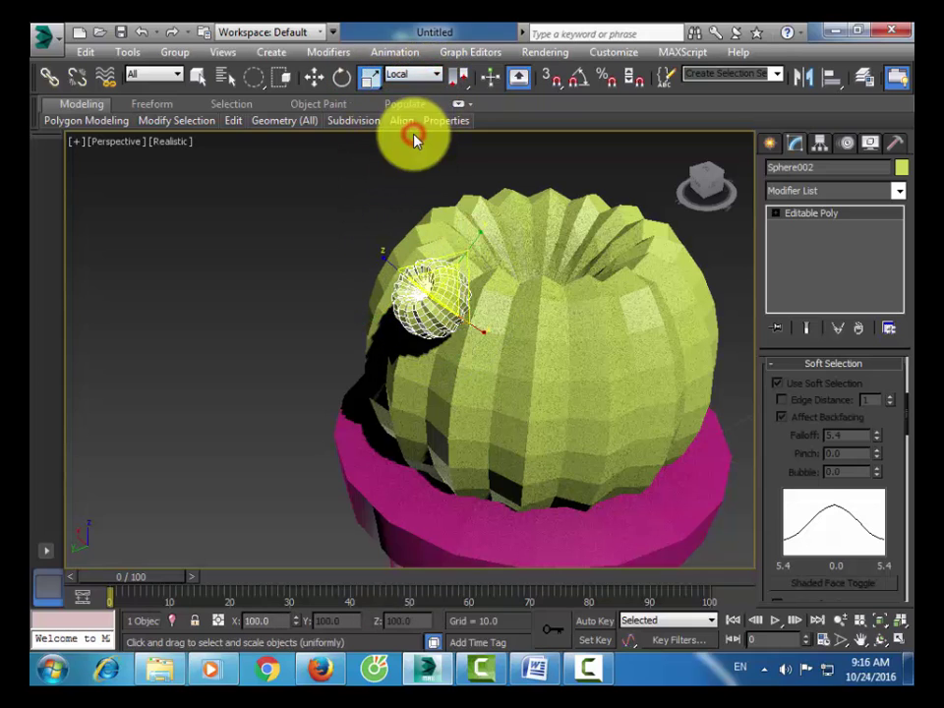
drag(390, 264, 420, 279)
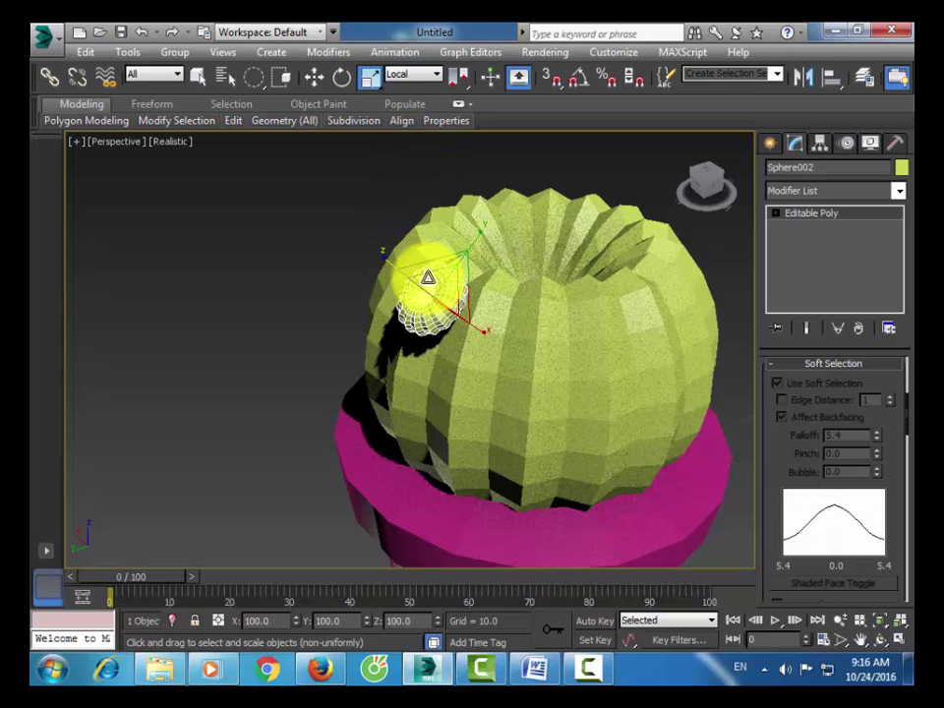
- Clone the flattened small sphere as a copy along X, placing it at about X 45 on the large sphere's face
click(314, 77)
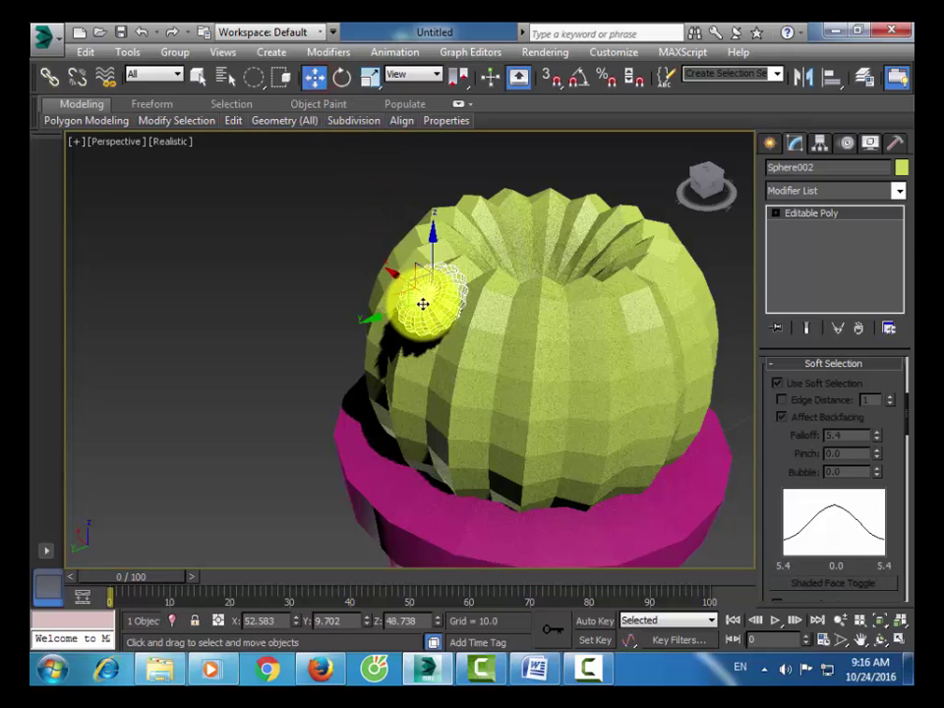
mouse_move(423, 304)
shift+mouse_down()
mouse_move(402, 280)
mouse_move(495, 334)
mouse_move(523, 363)
shift+mouse_up()
click(495, 418)
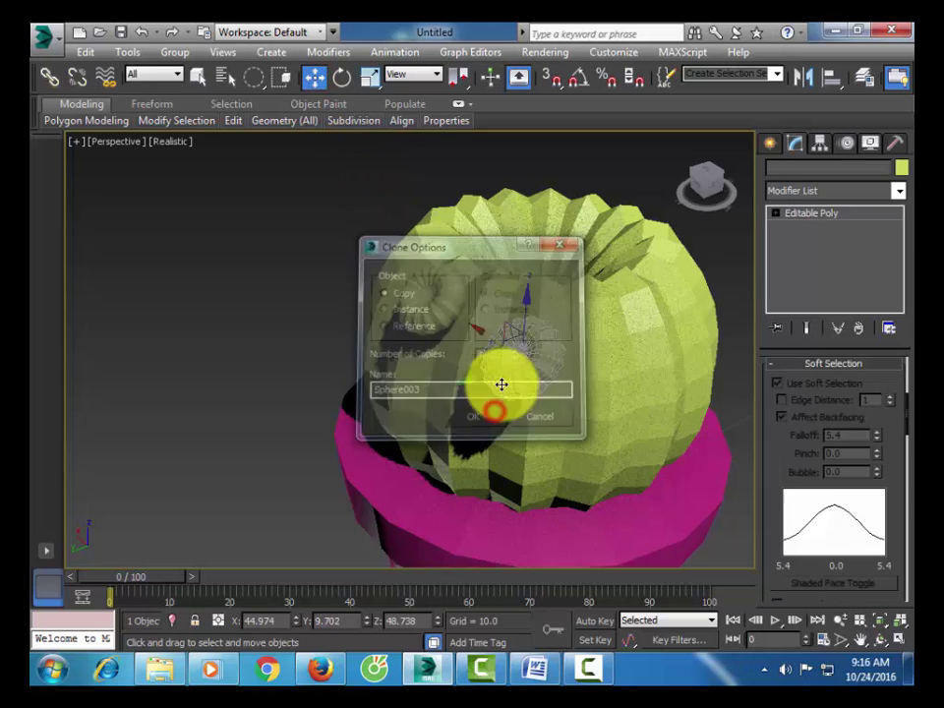
- Scale the second small sphere uniformly to about 123 percent of its size and rotate it slightly
click(368, 79)
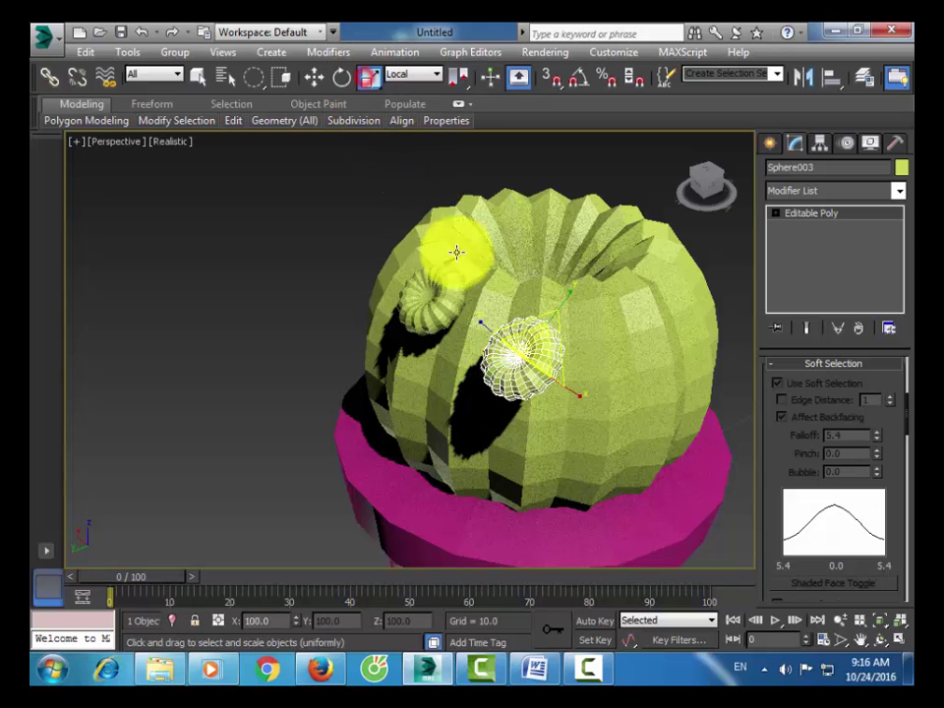
drag(539, 354, 548, 333)
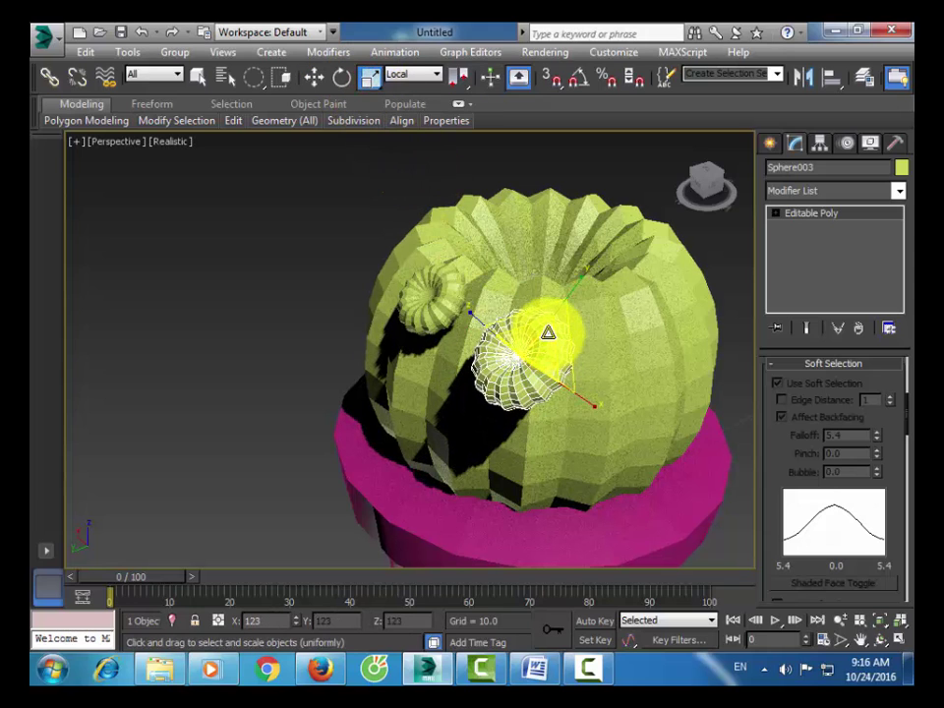
click(343, 83)
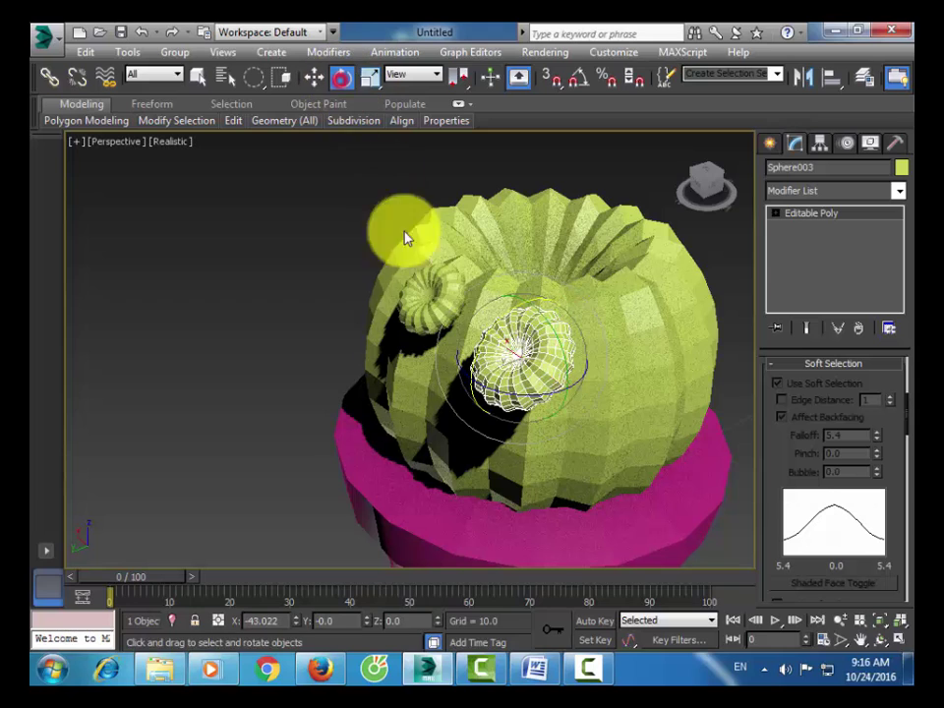
mouse_move(500, 390)
mouse_down()
mouse_move(542, 412)
mouse_move(481, 358)
mouse_move(491, 392)
mouse_up()
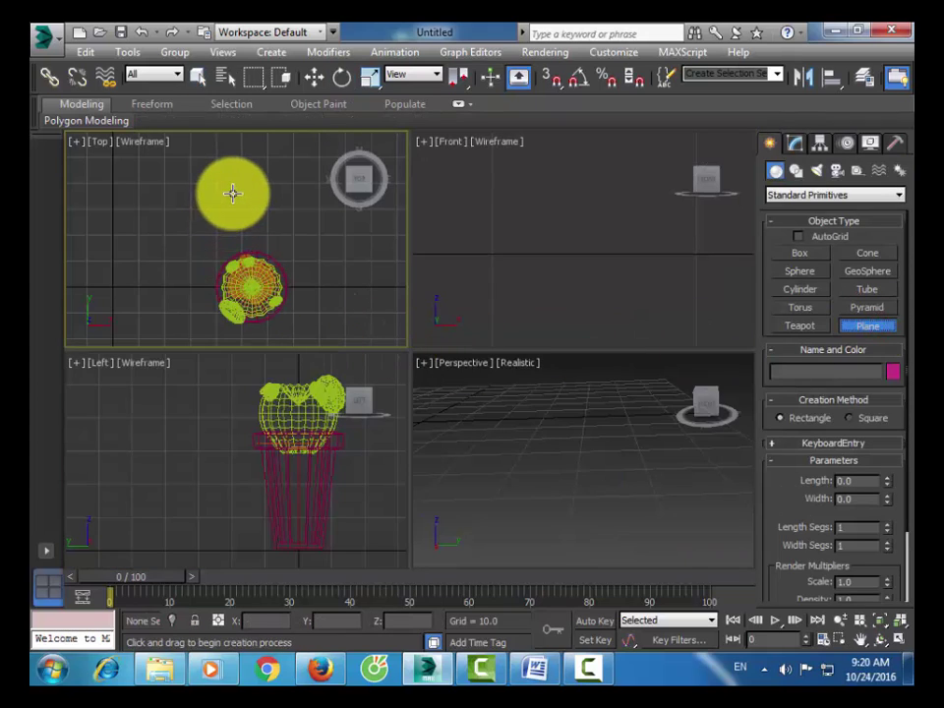
- Create a plane behind the pot in the Top view and set its length to 9 and width to 27
drag(240, 183, 294, 203)
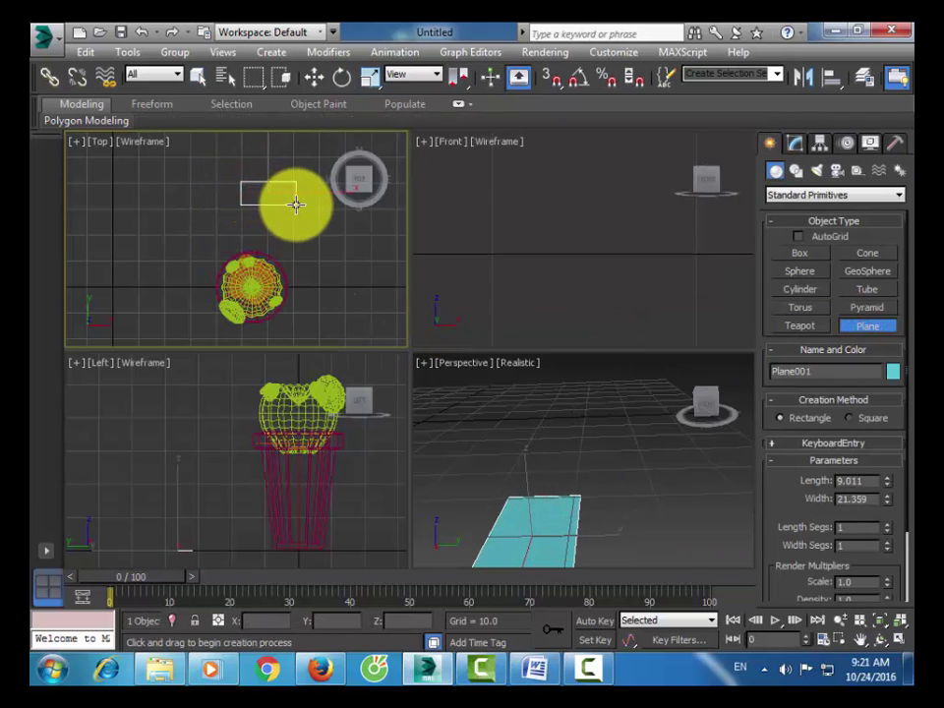
click(796, 143)
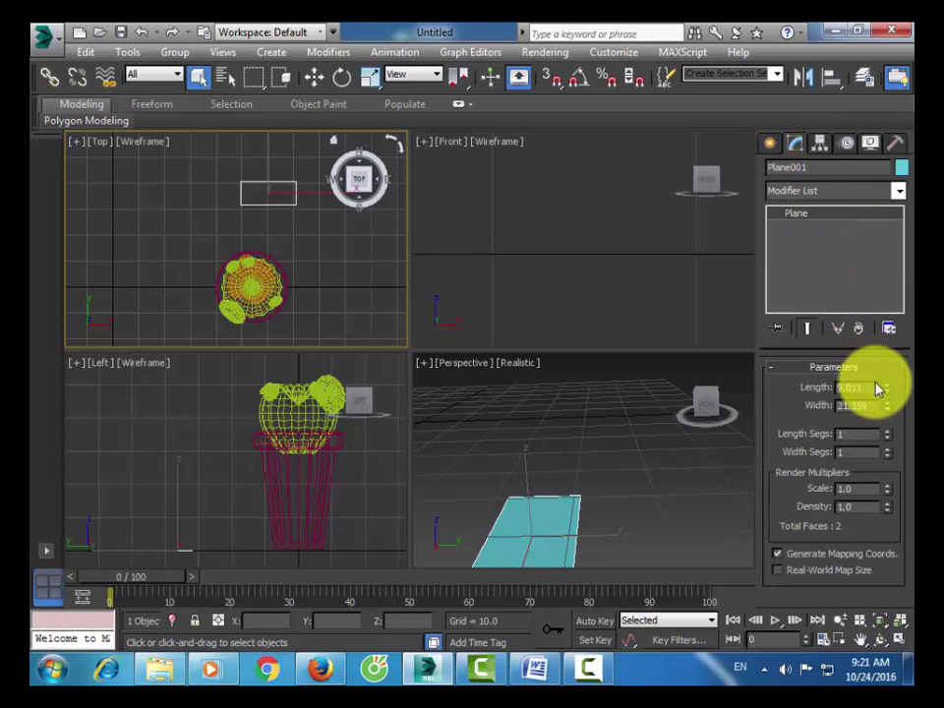
text(9)
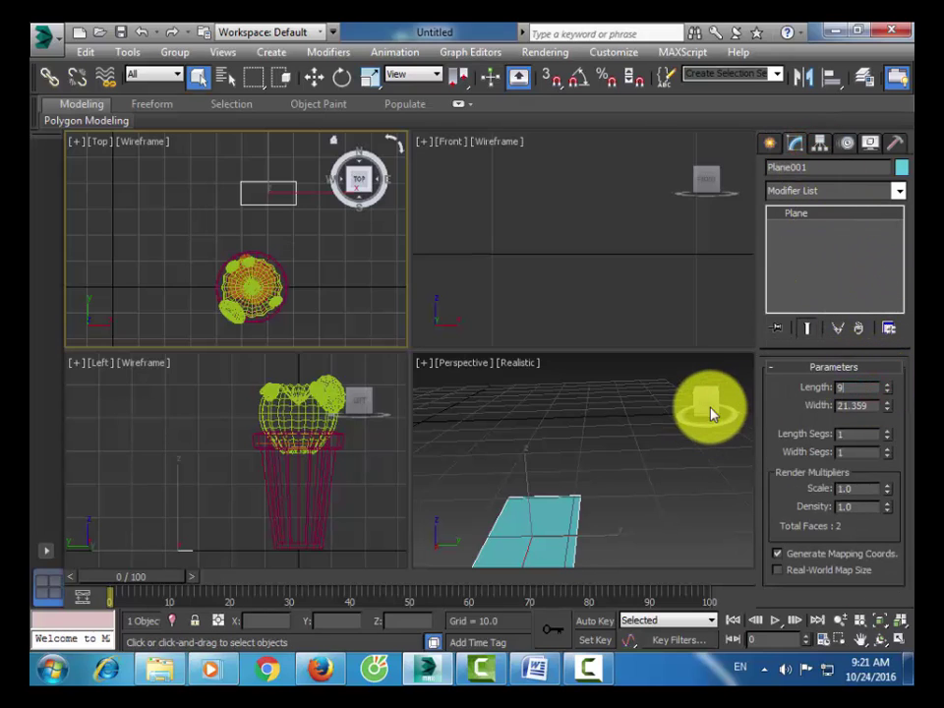
key(Tab)
text(27)
key(Tab)
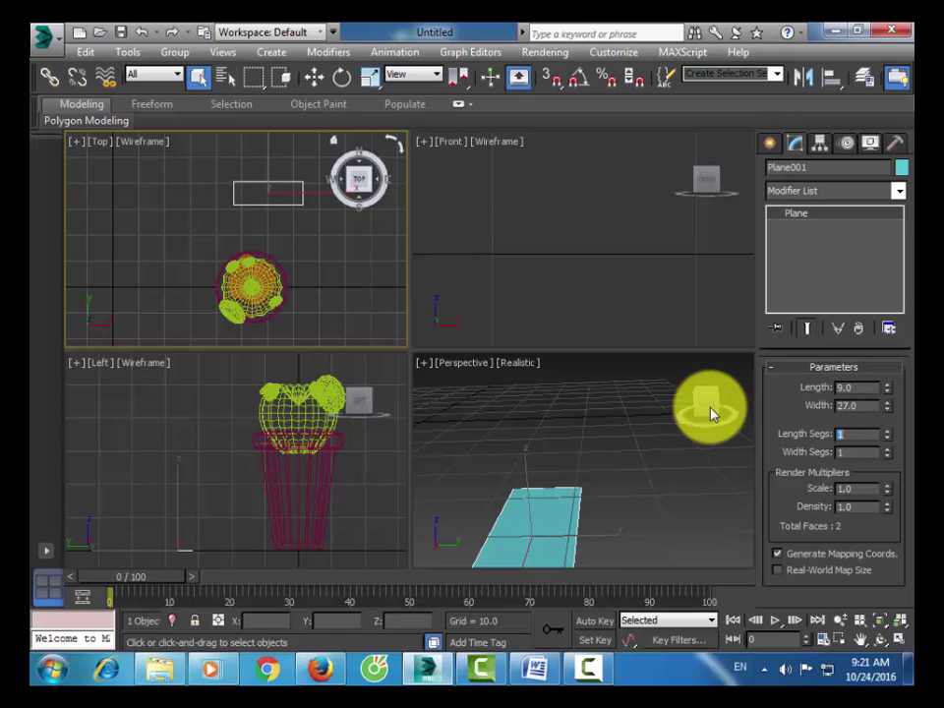
- Convert the plane to an editable poly and connect its two short end edges with a lengthwise edge through the middle
right_click(824, 222)
click(835, 362)
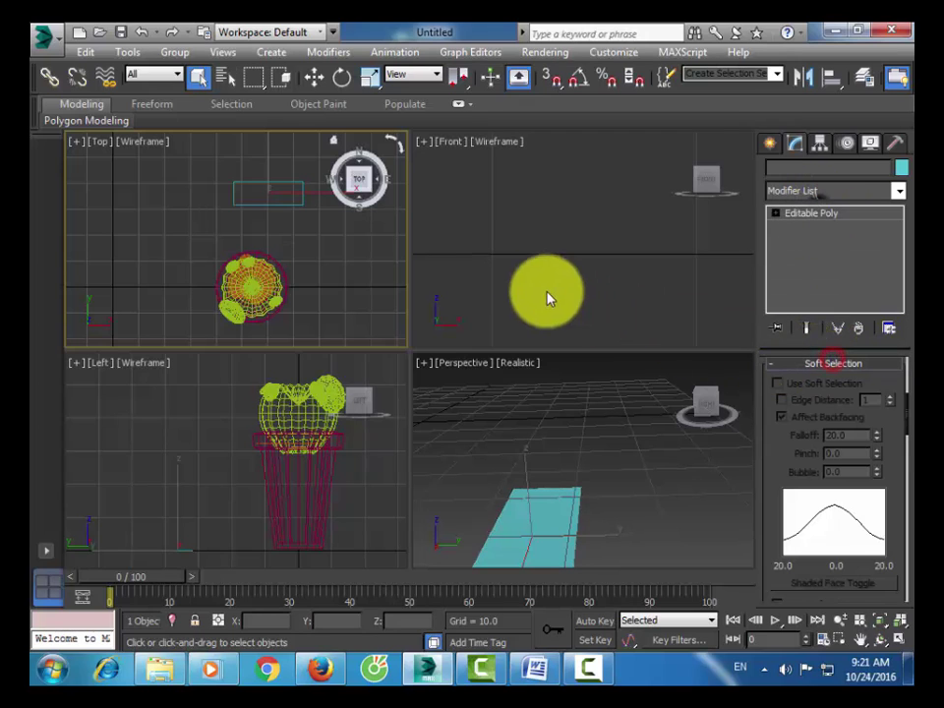
click(777, 216)
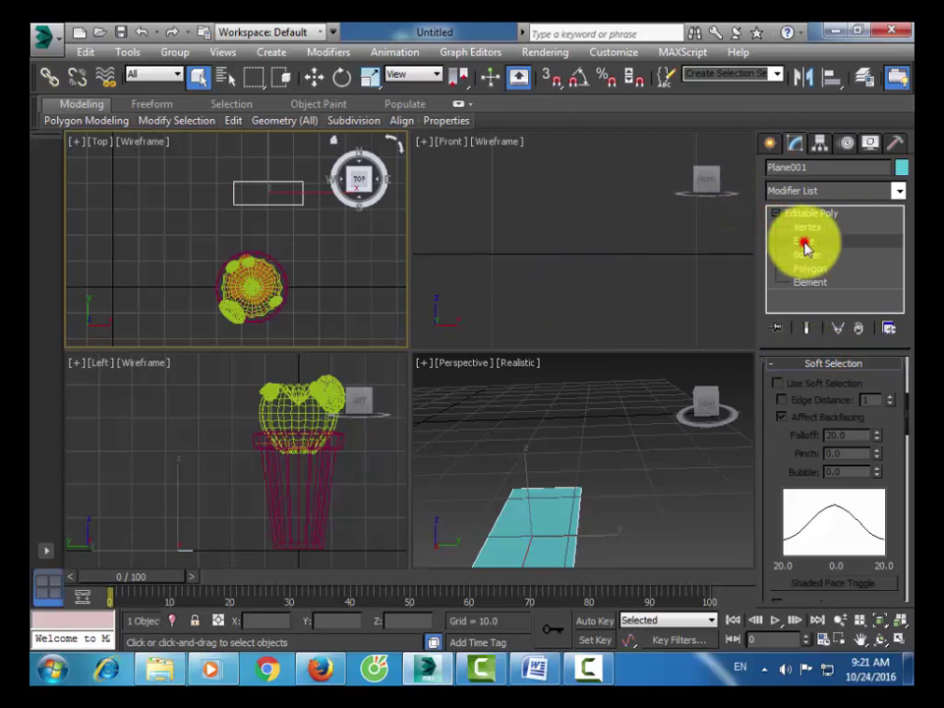
click(804, 242)
drag(289, 200, 290, 200)
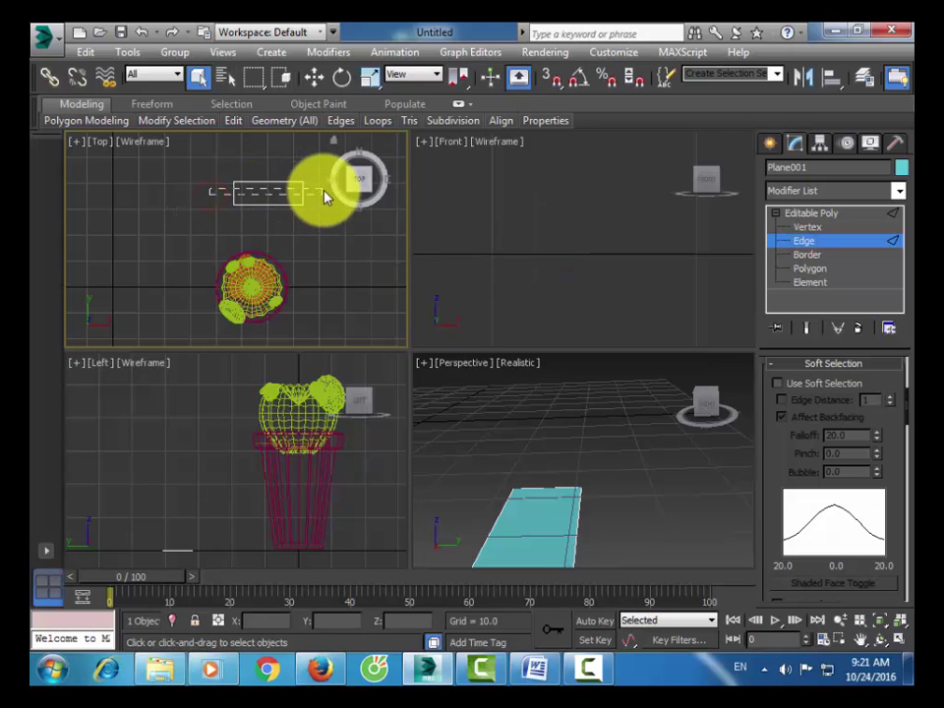
drag(781, 475, 857, 450)
scroll(882, 506, down, 6)
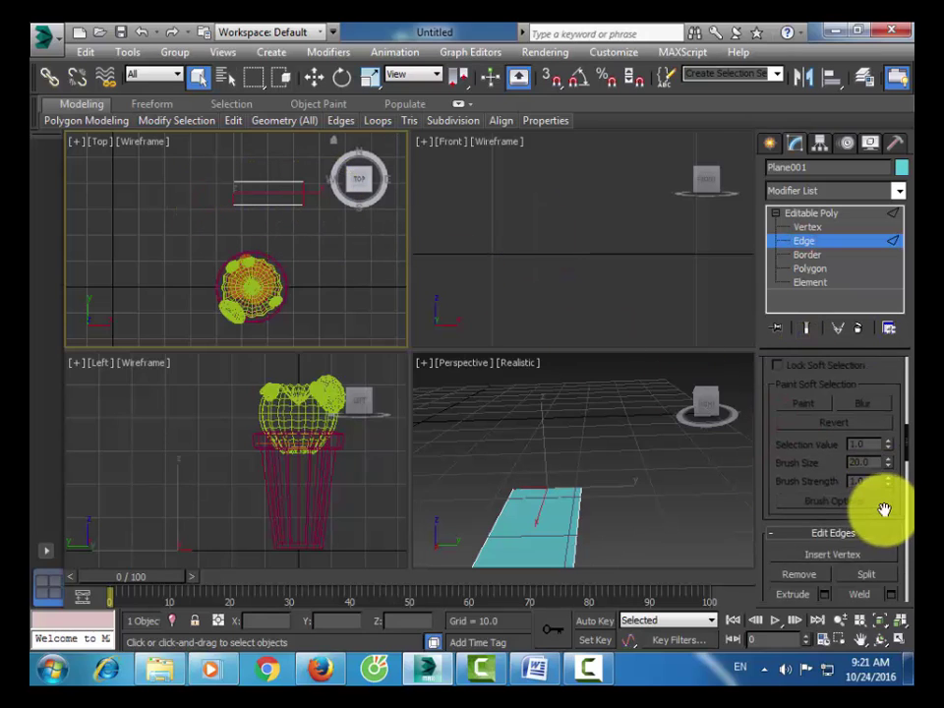
click(862, 531)
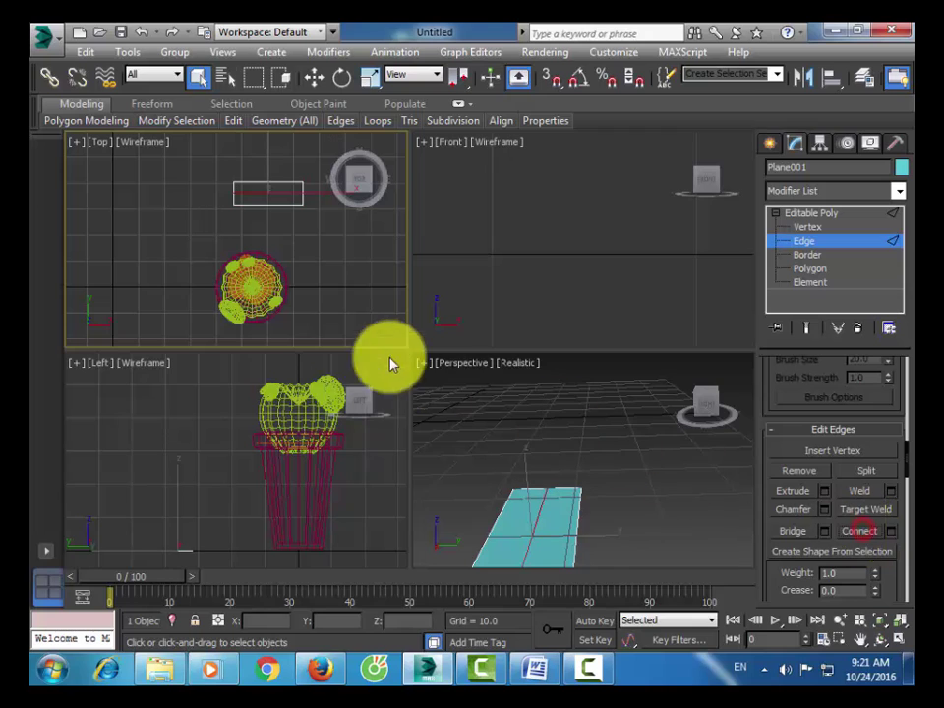
- Taper the plane by scaling the three vertices of its short end on the negative X side narrower along Y
click(808, 226)
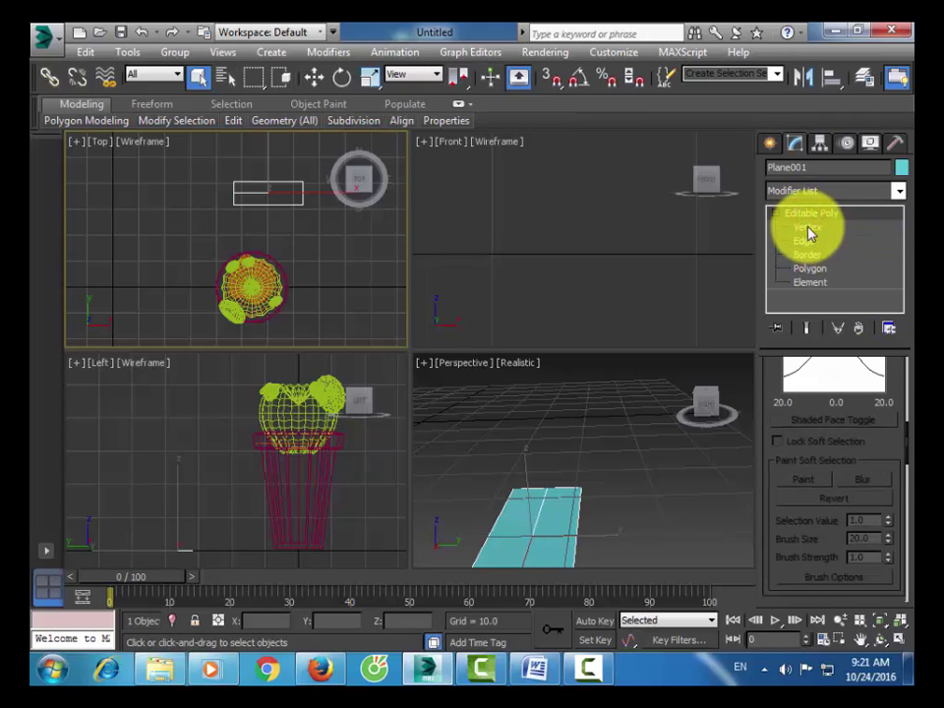
drag(291, 169, 316, 206)
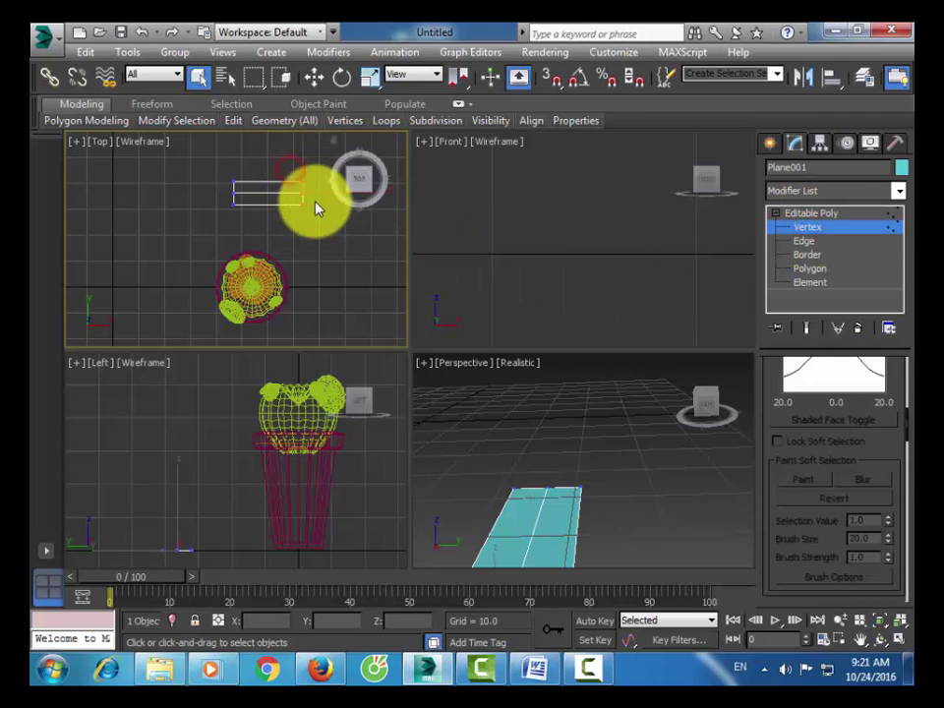
click(365, 82)
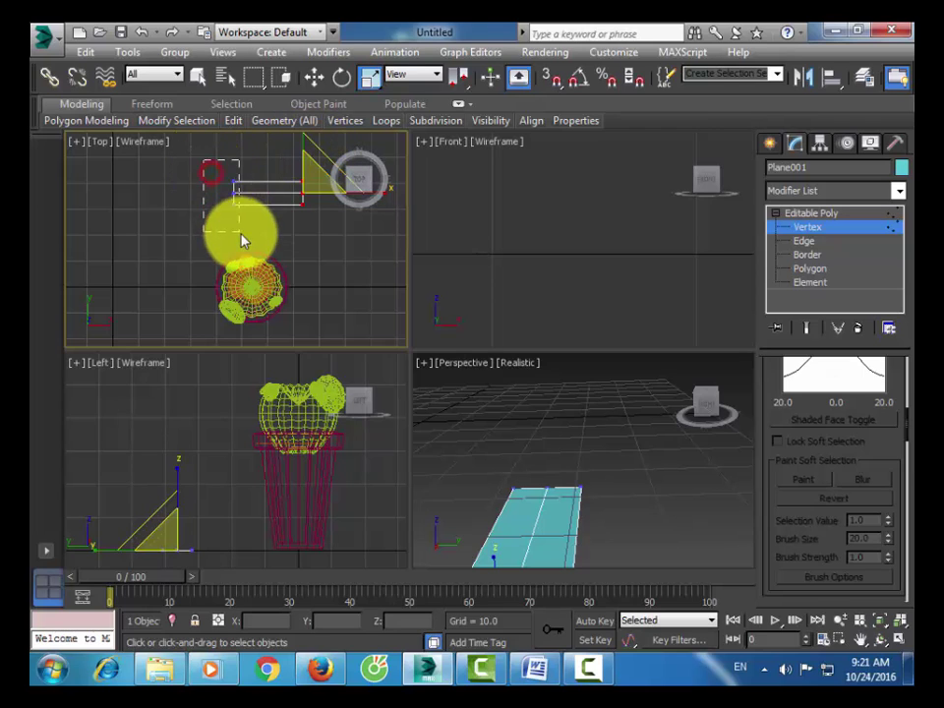
drag(243, 241, 241, 236)
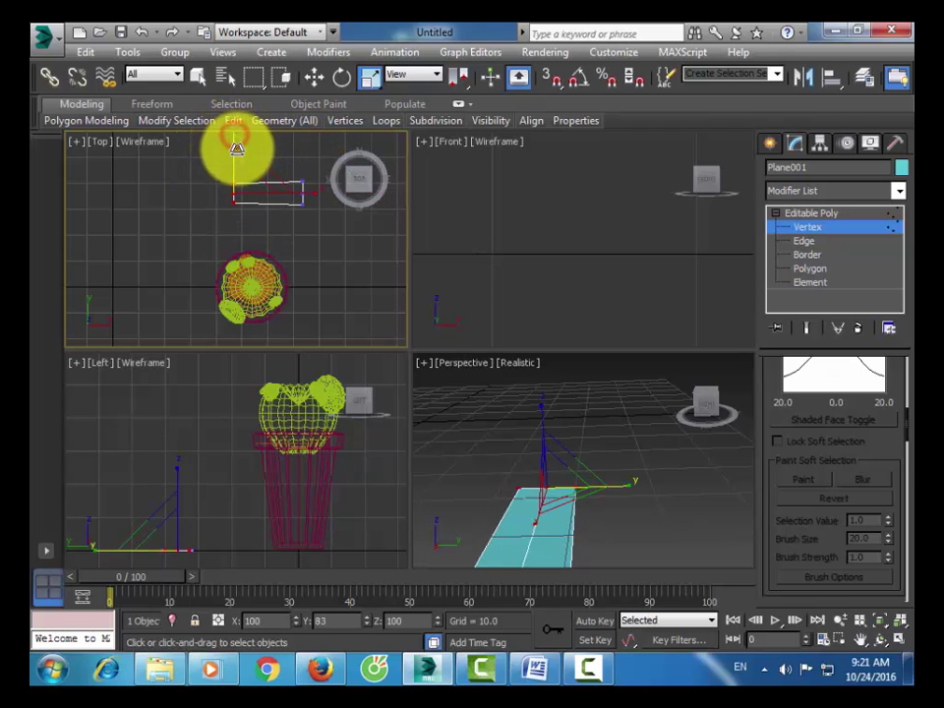
drag(236, 149, 249, 175)
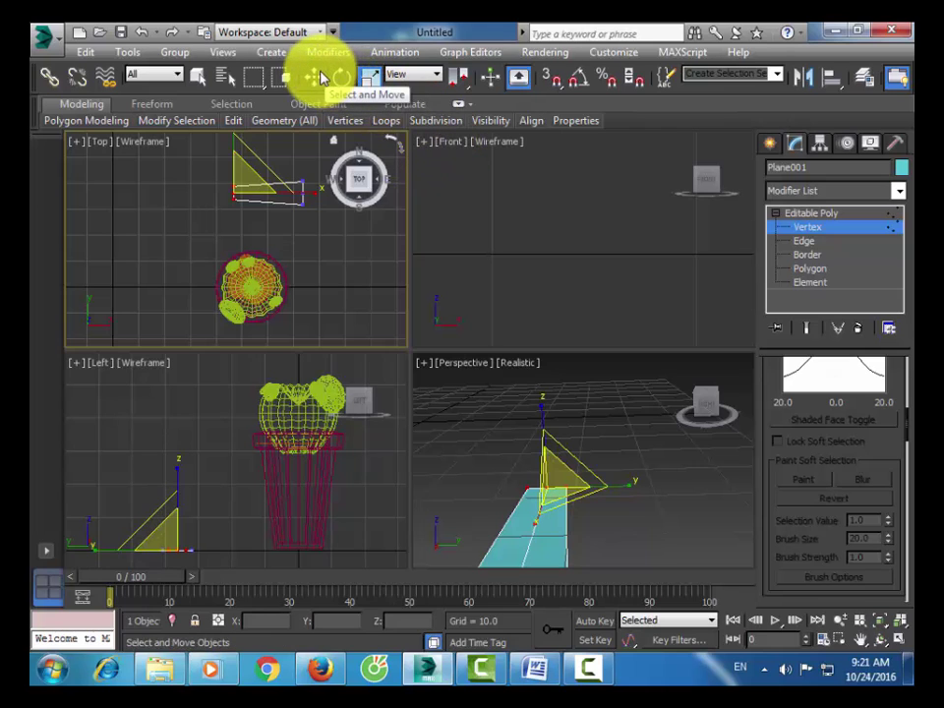
drag(285, 152, 322, 232)
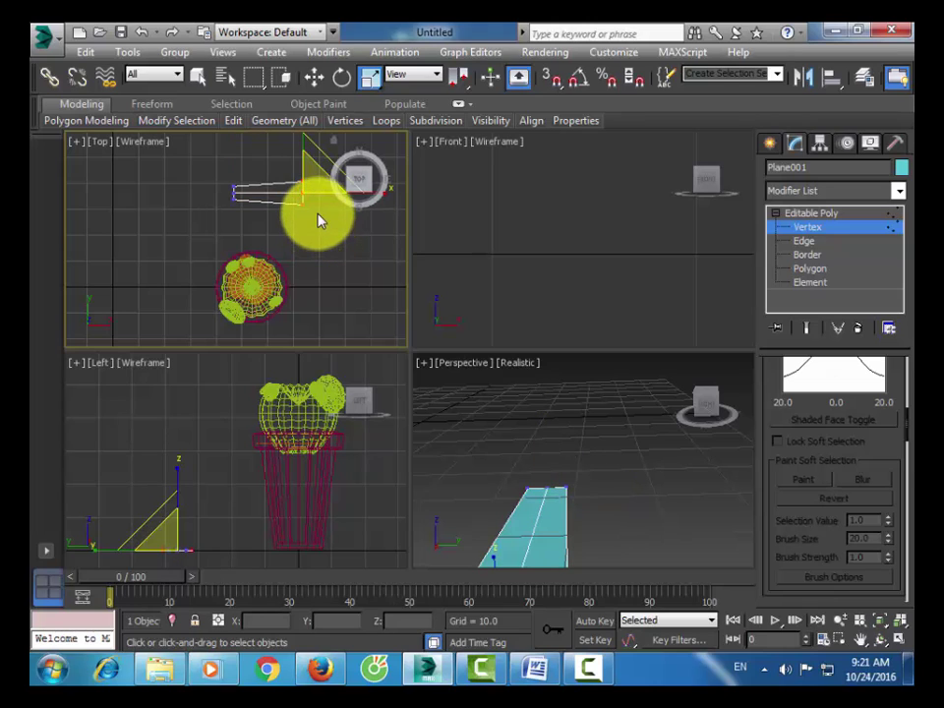
click(313, 211)
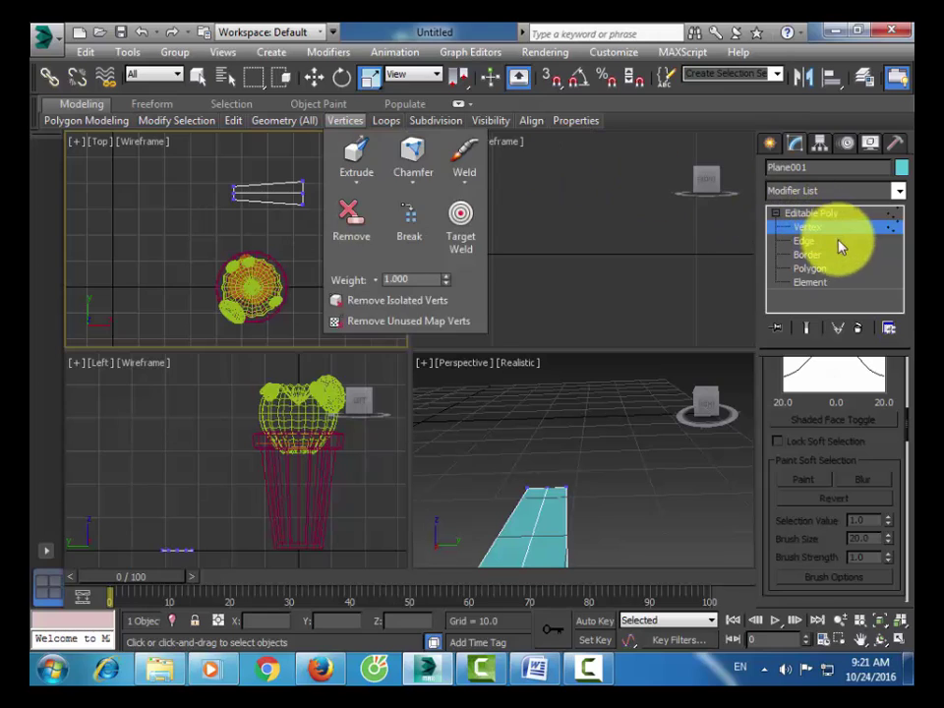
- Connect the plane's lengthwise edges with 3 crosswise segments, leaving pinch and slide at 0
click(813, 254)
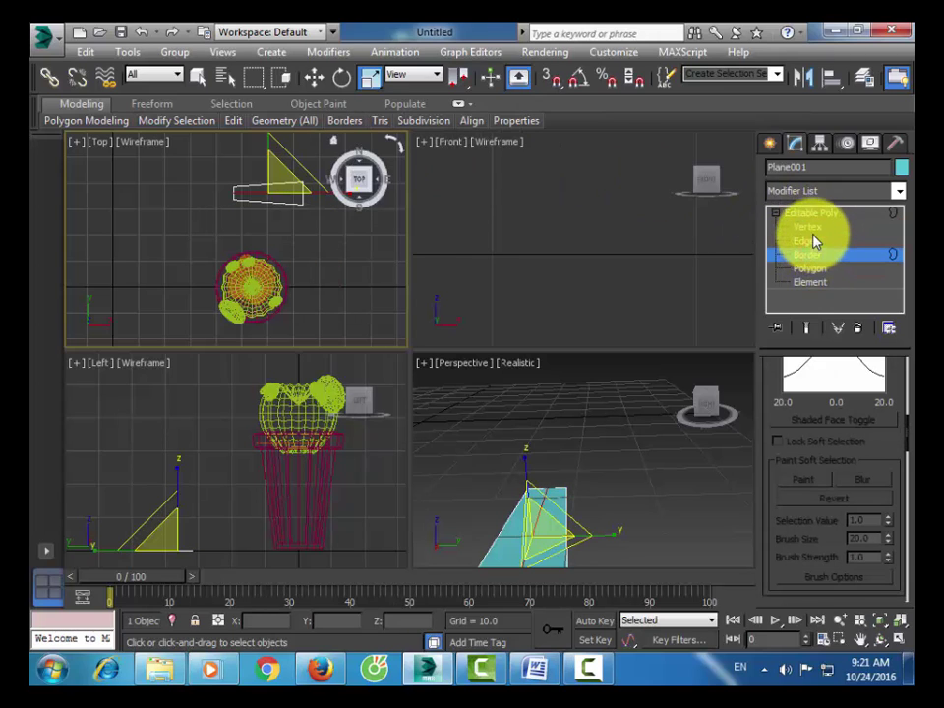
click(811, 269)
click(274, 174)
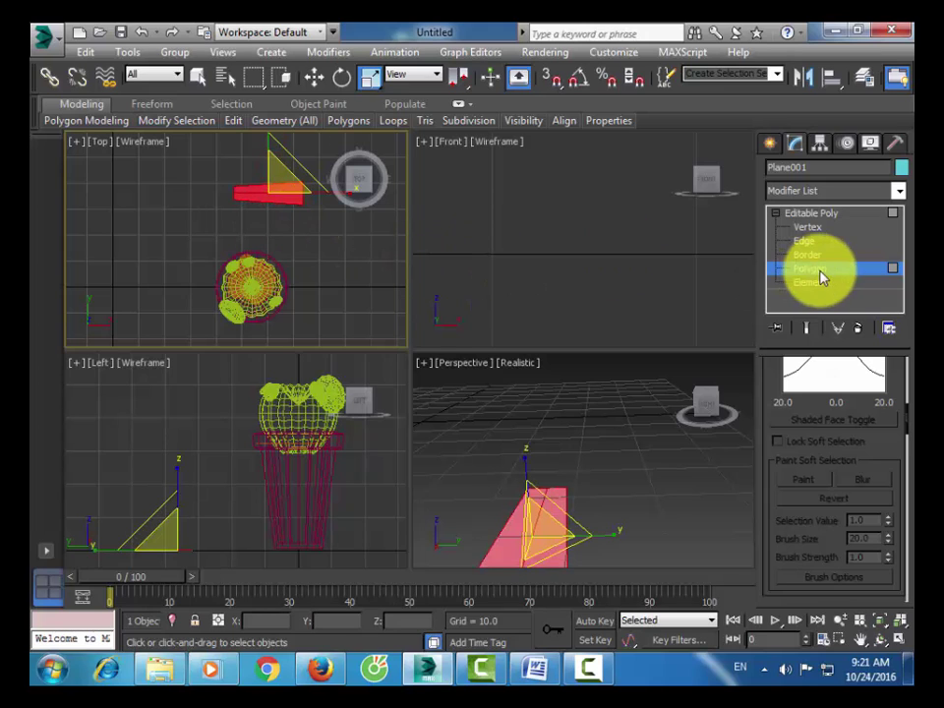
click(809, 241)
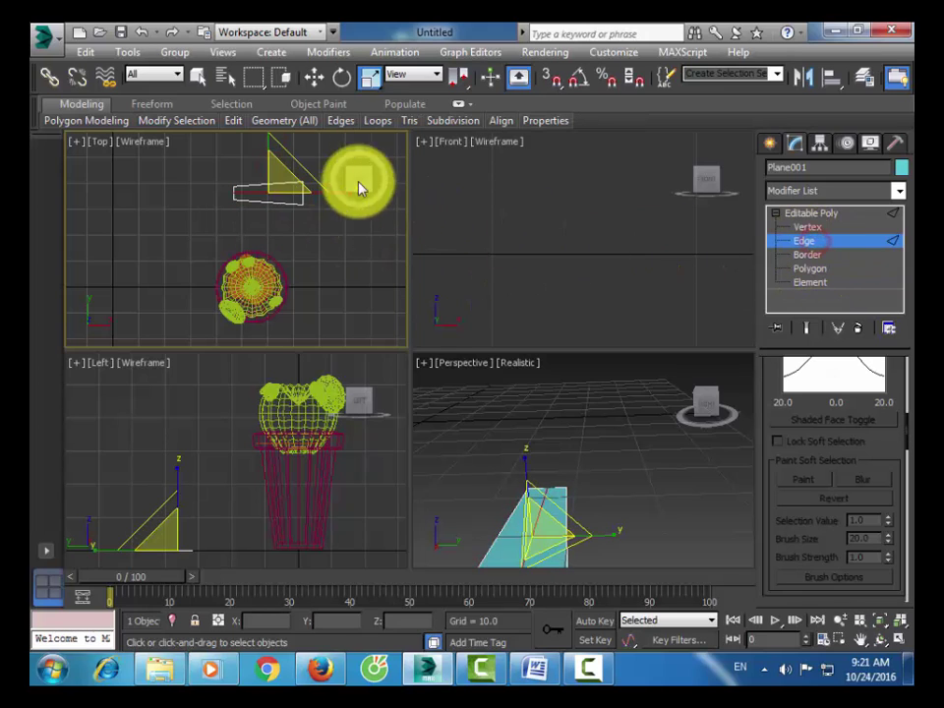
click(256, 168)
drag(849, 548, 849, 394)
click(890, 571)
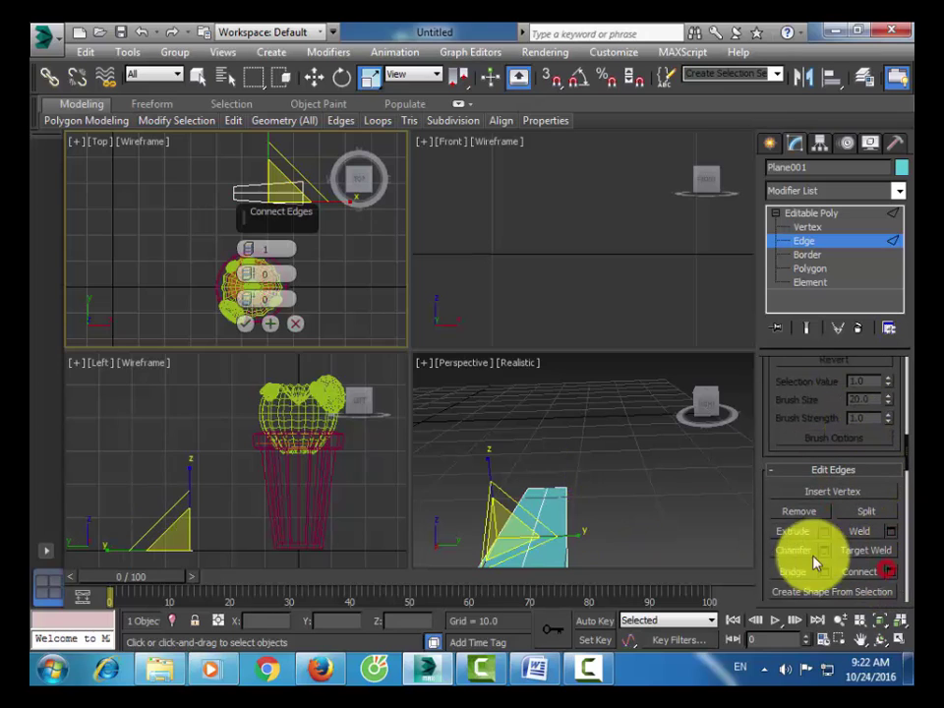
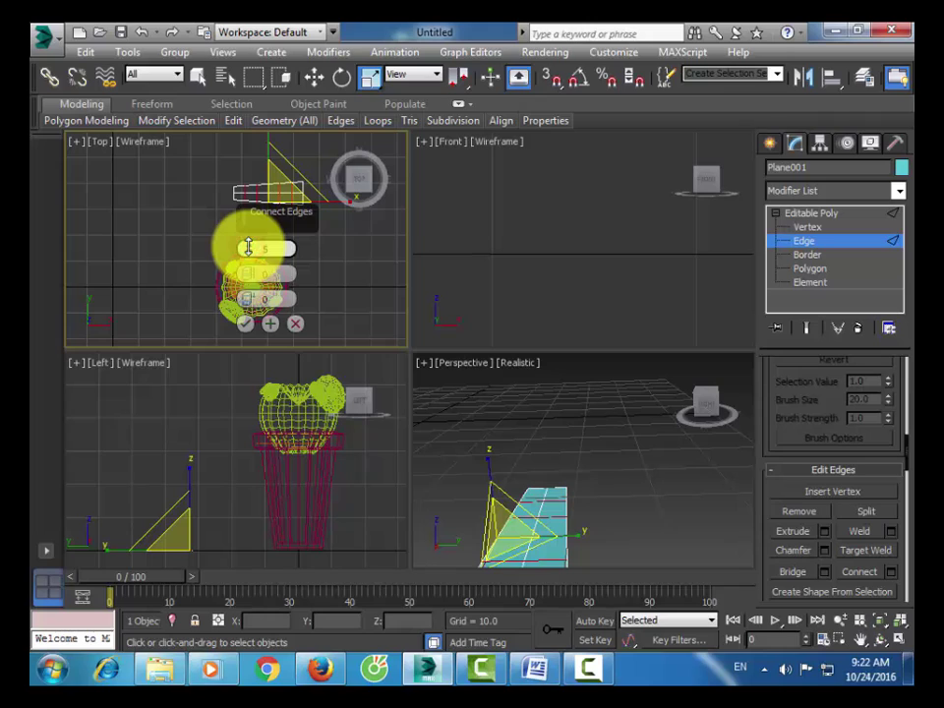
drag(248, 248, 248, 251)
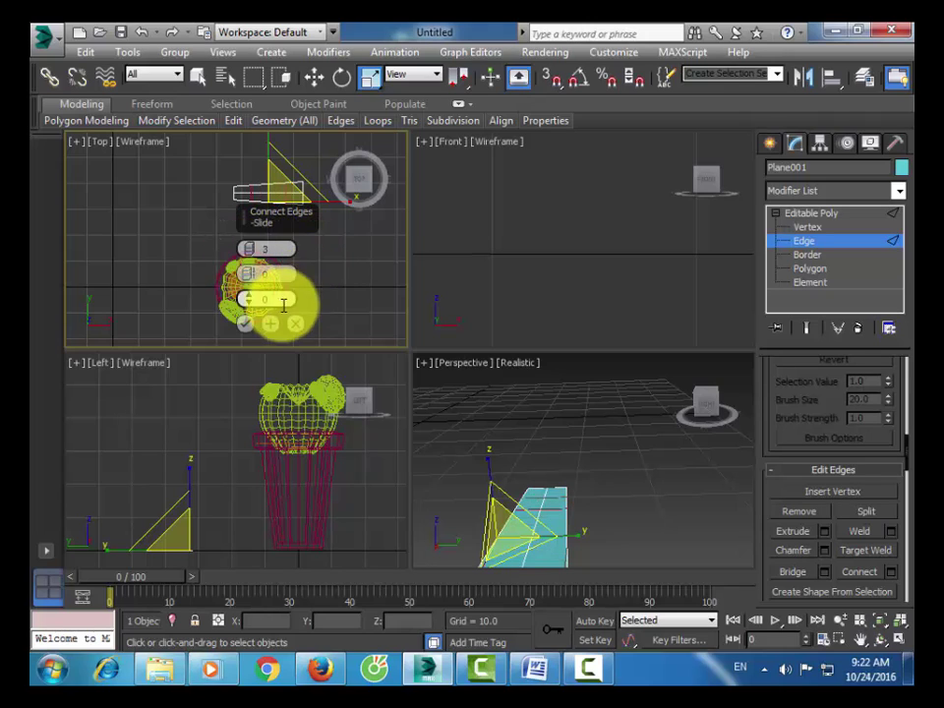
click(246, 330)
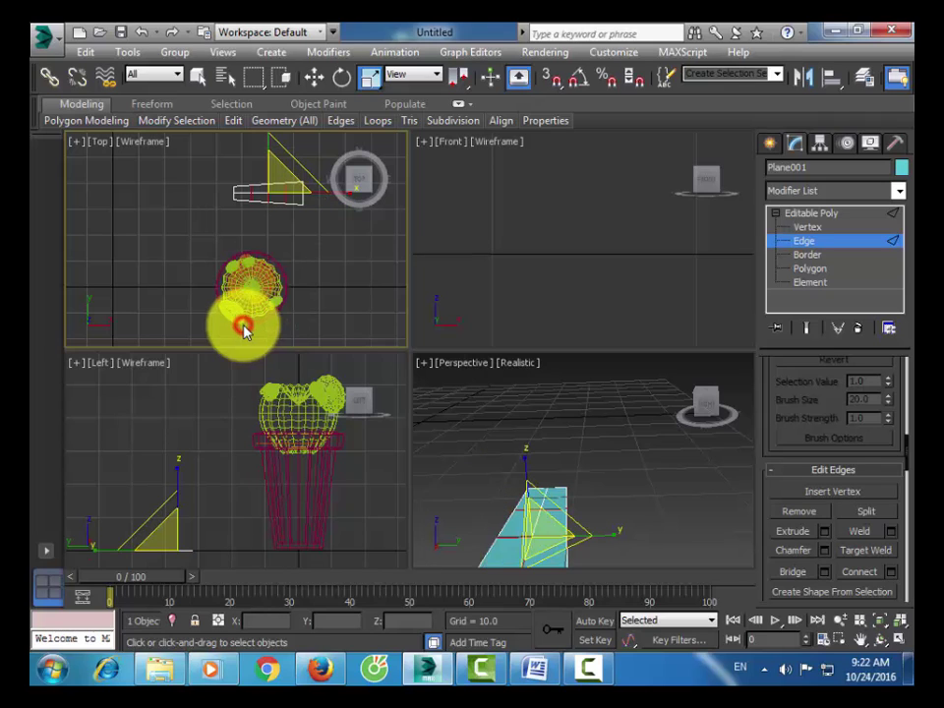
- Select the four outer vertices on both long sides of the last segment at the plane's wide end, ready for moving
click(829, 228)
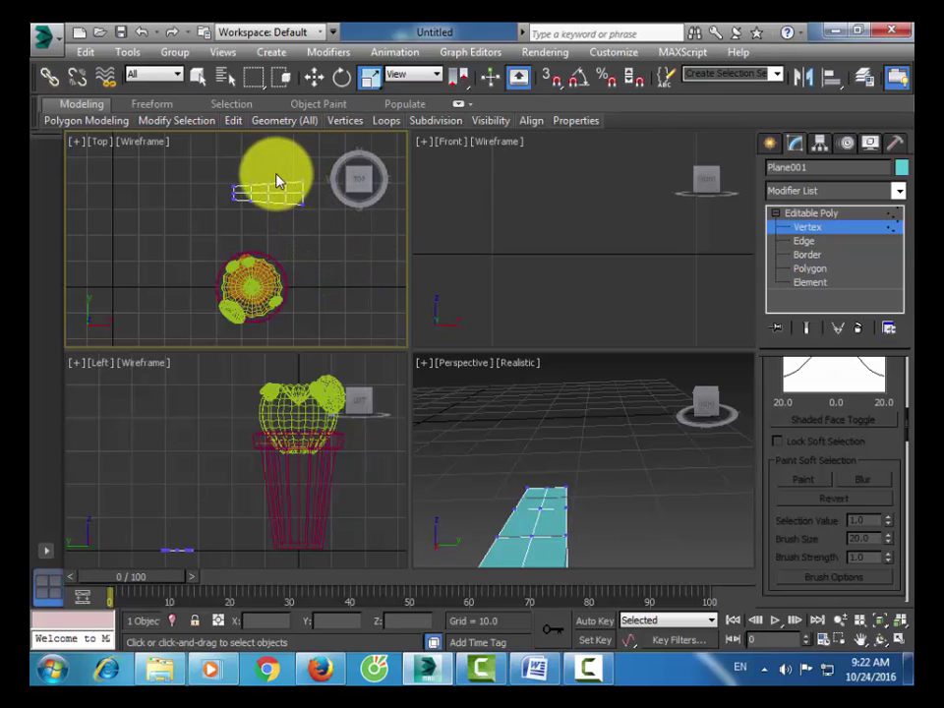
click(822, 218)
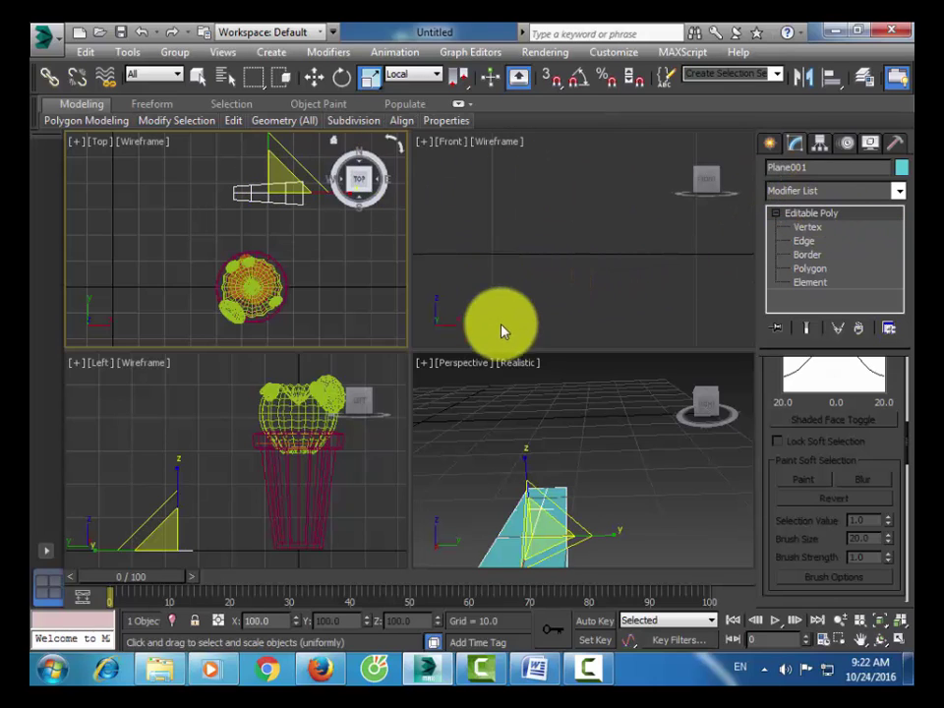
click(322, 84)
click(321, 225)
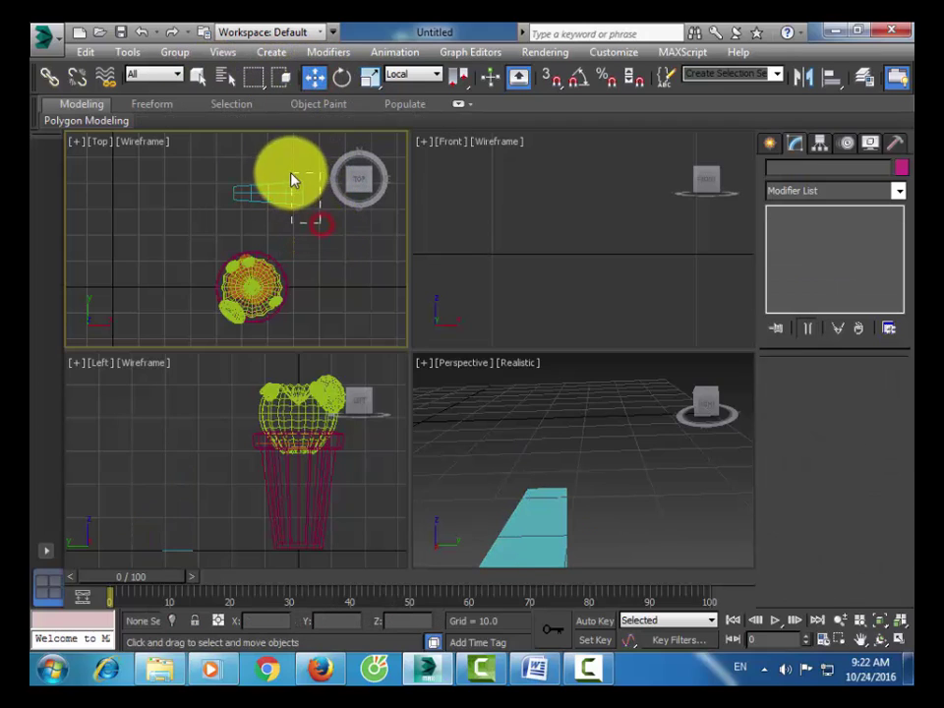
click(268, 162)
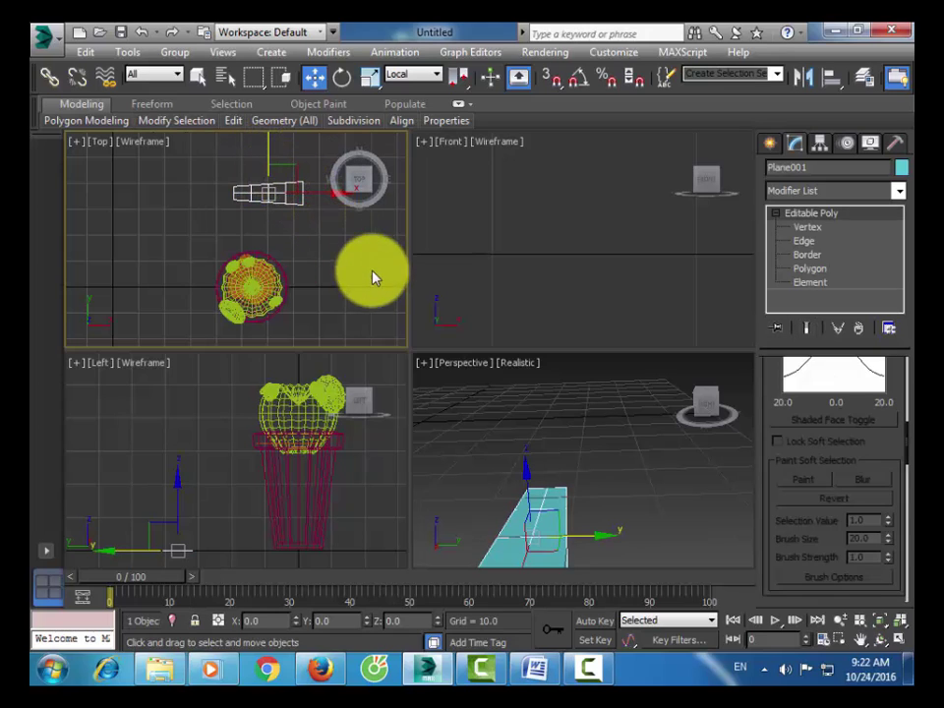
click(808, 227)
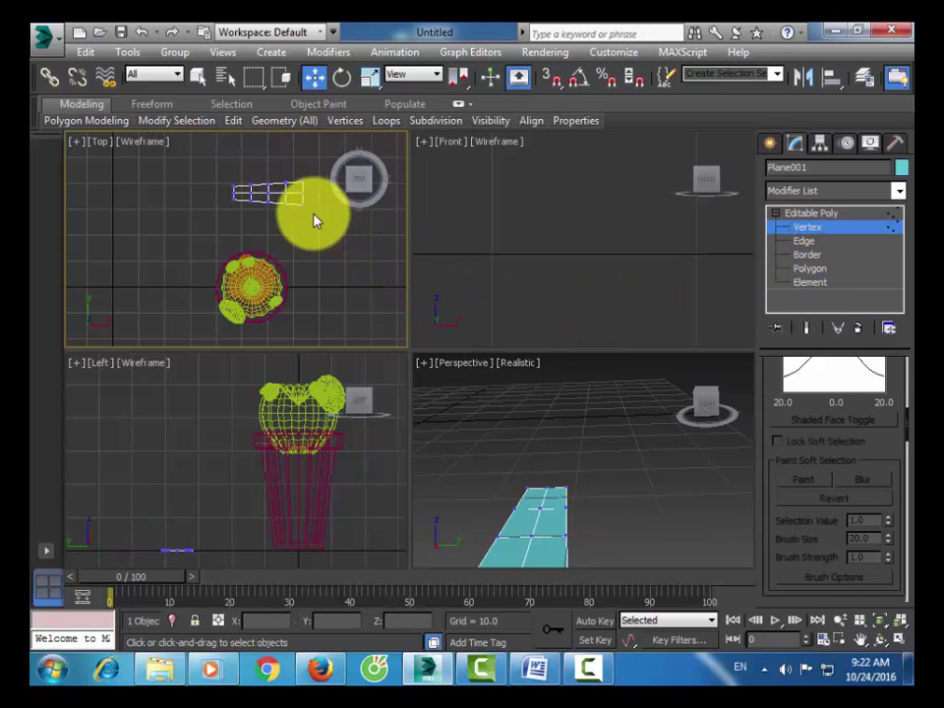
drag(313, 216, 264, 169)
drag(268, 173, 267, 173)
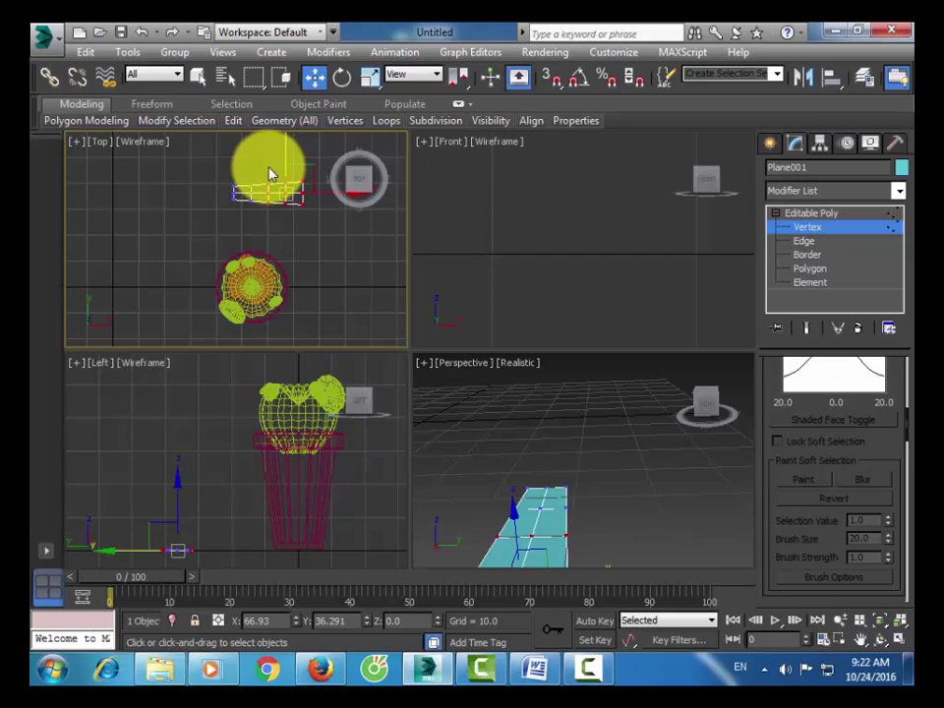
click(327, 236)
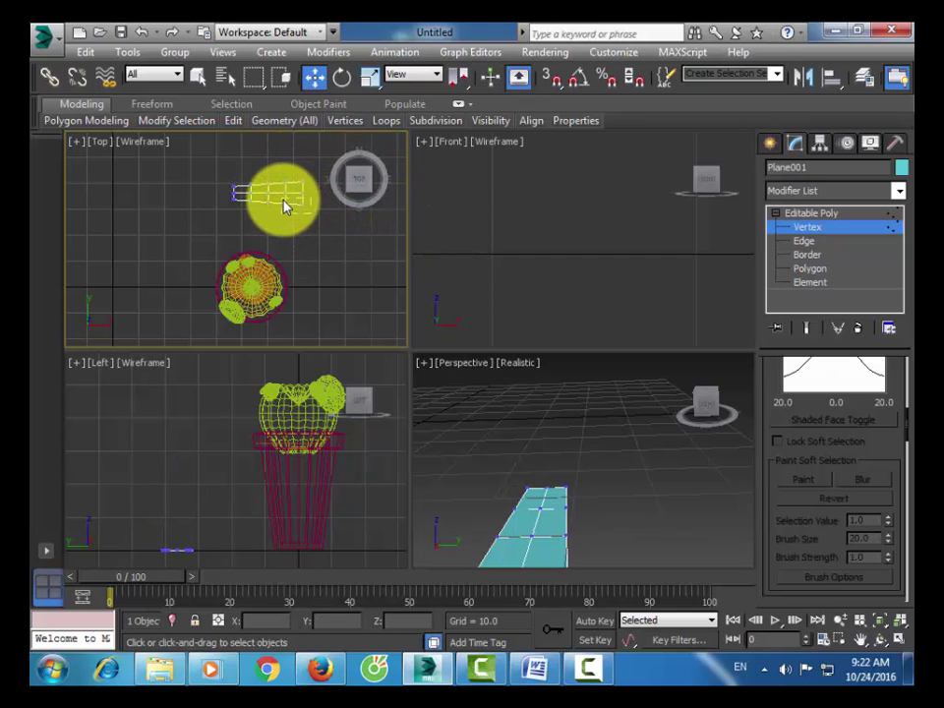
click(286, 202)
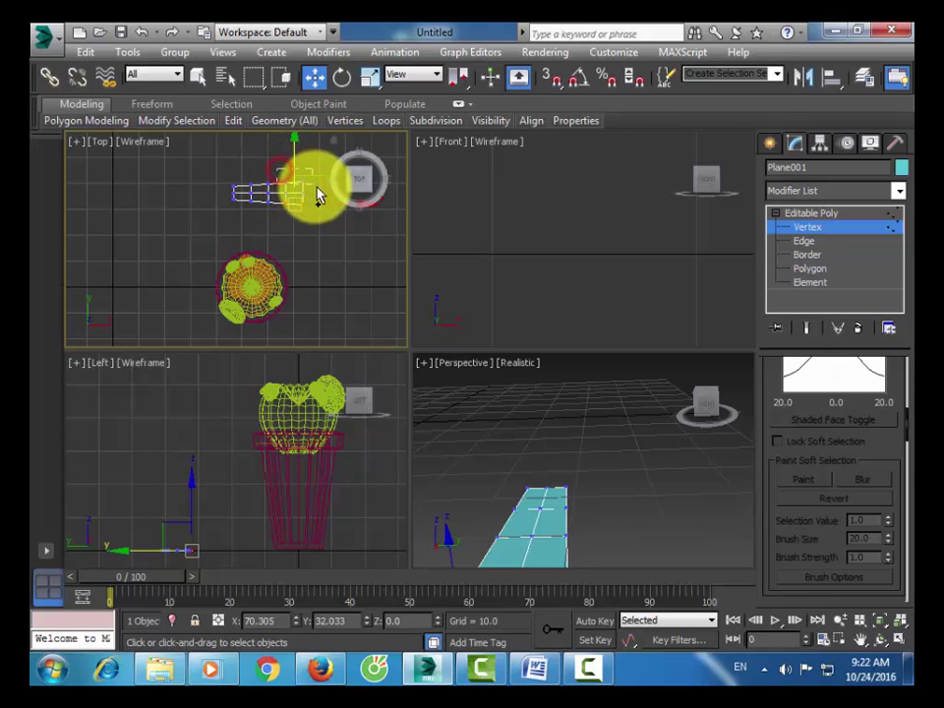
- Enable soft selection with a falloff of 0.25 and raise the four selected vertices to about Z 0.445 in the Front view
right_click(566, 258)
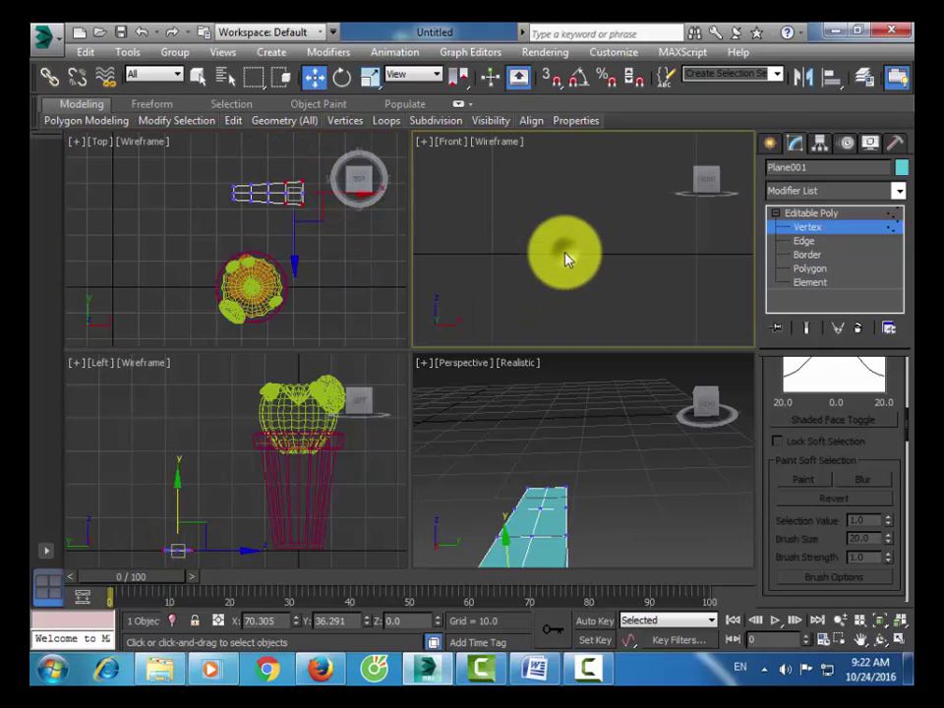
drag(587, 191, 787, 146)
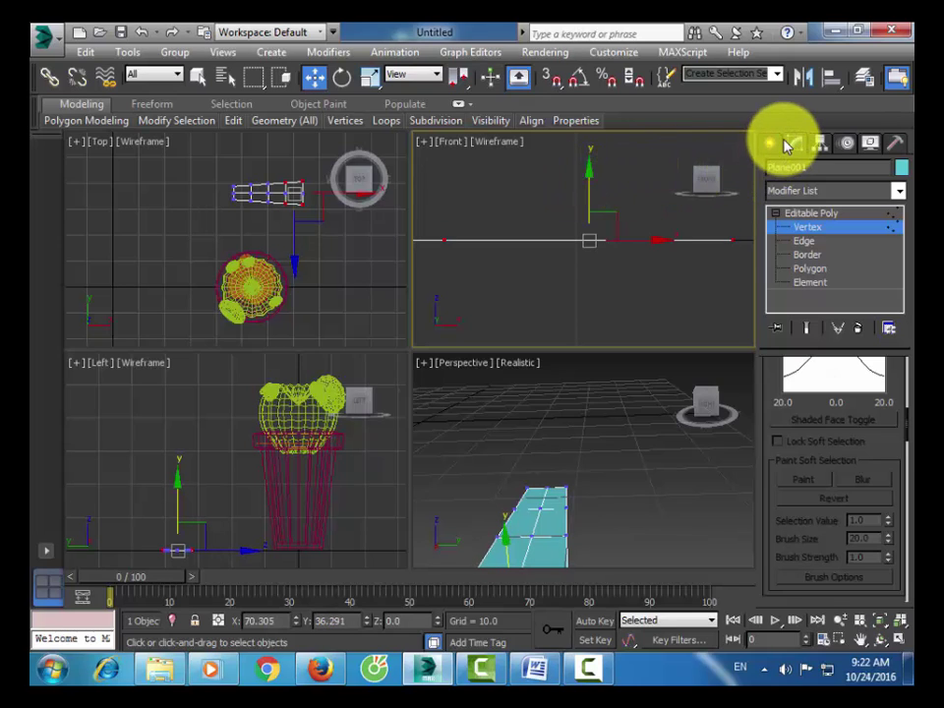
scroll(816, 492, up, 3)
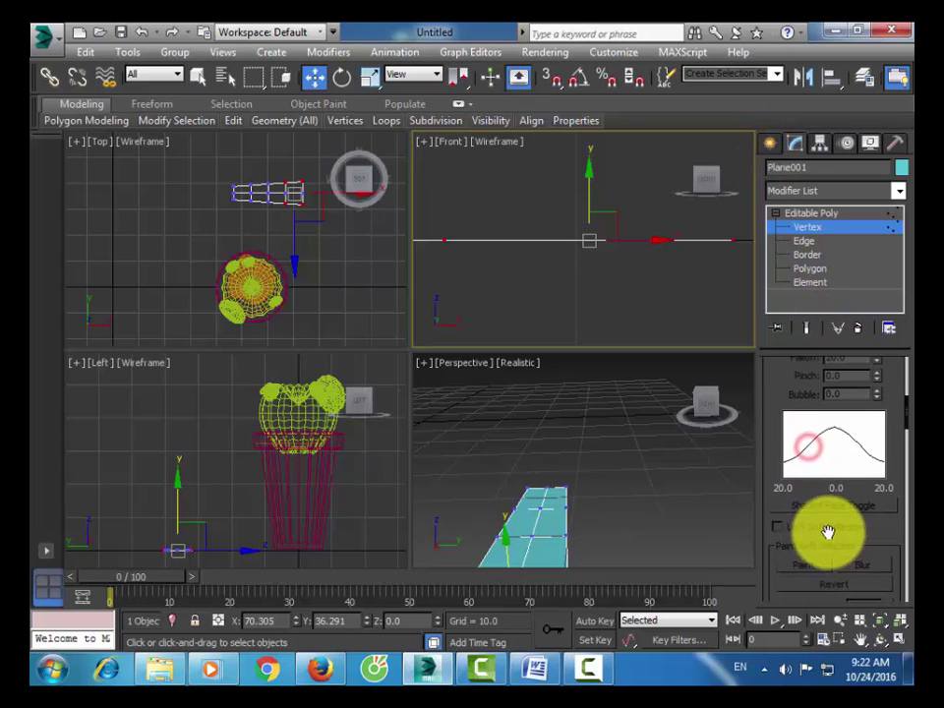
drag(803, 394, 793, 500)
click(803, 422)
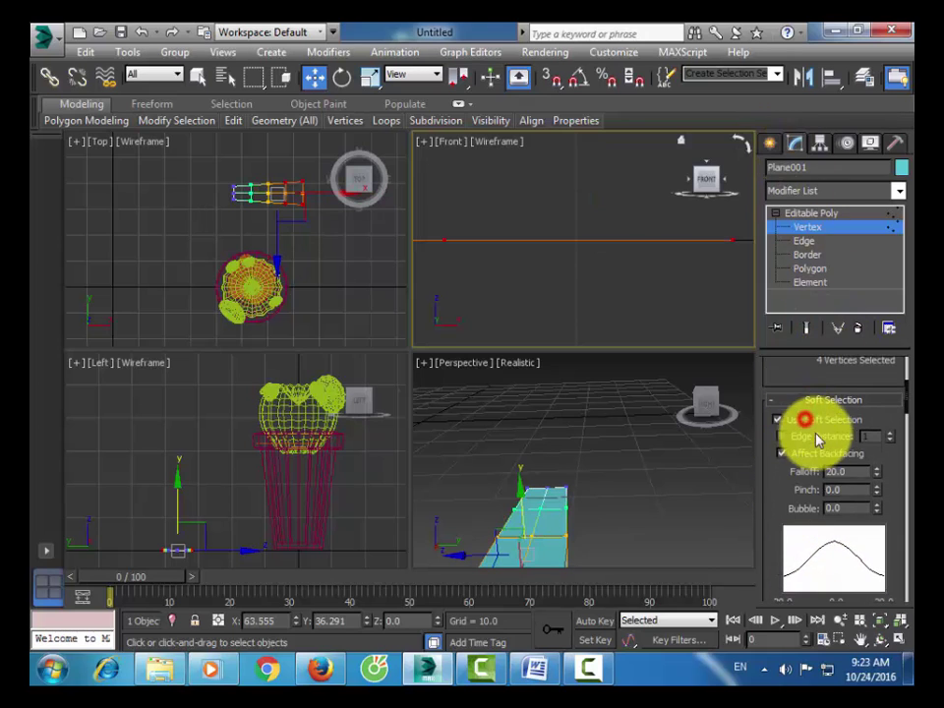
drag(878, 474, 881, 550)
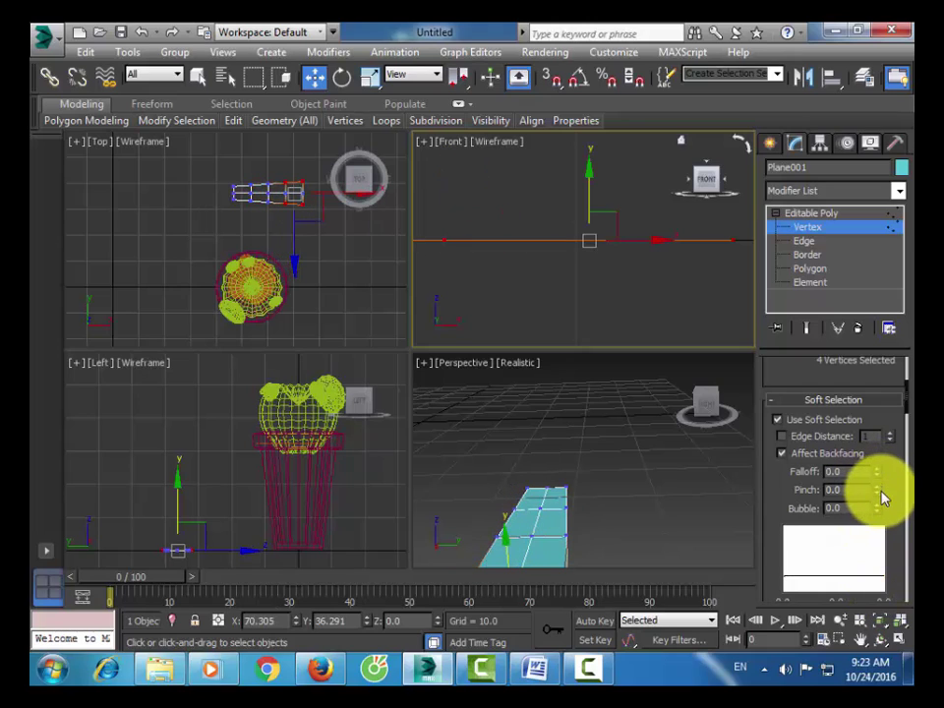
right_click(590, 294)
click(605, 301)
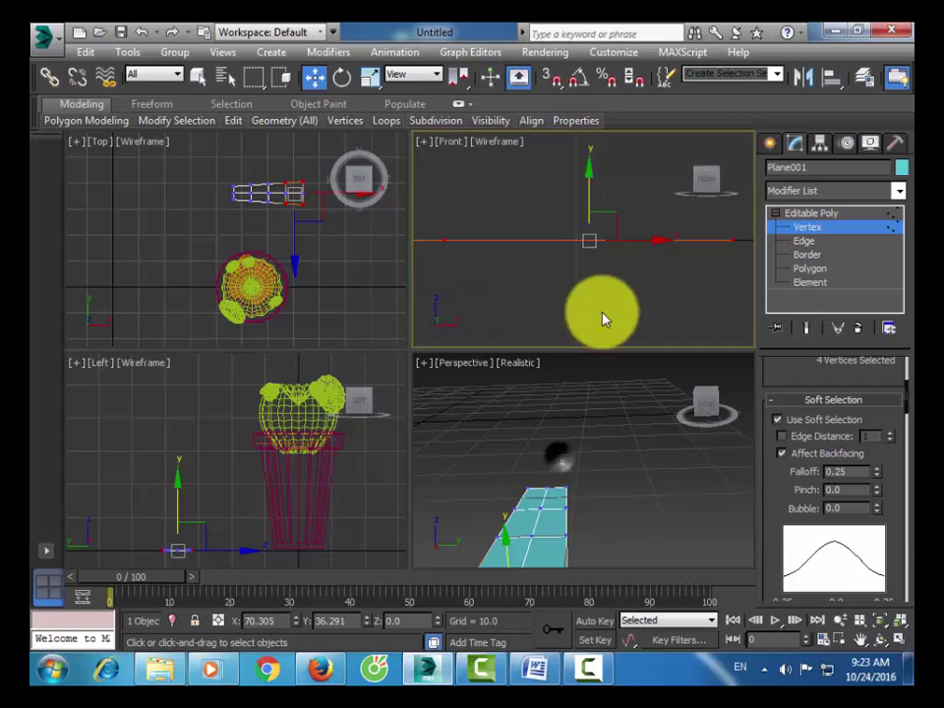
drag(589, 239, 595, 176)
- Set the soft selection falloff to 0.49 and raise the four wide-end side vertices to about Z 1.13
drag(880, 473, 875, 463)
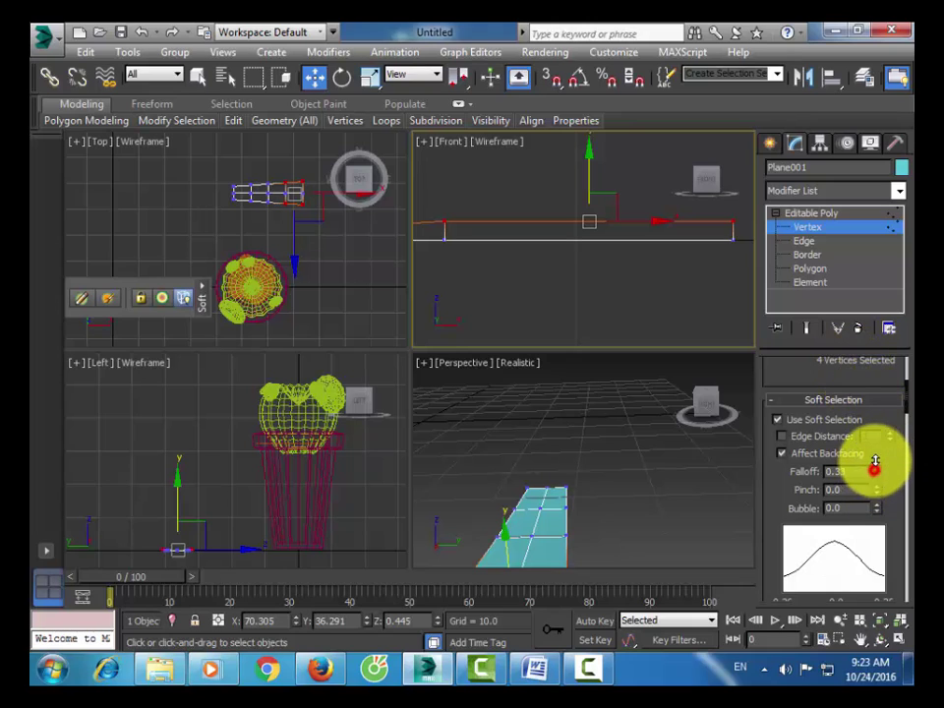
middle_click(579, 449)
key(z)
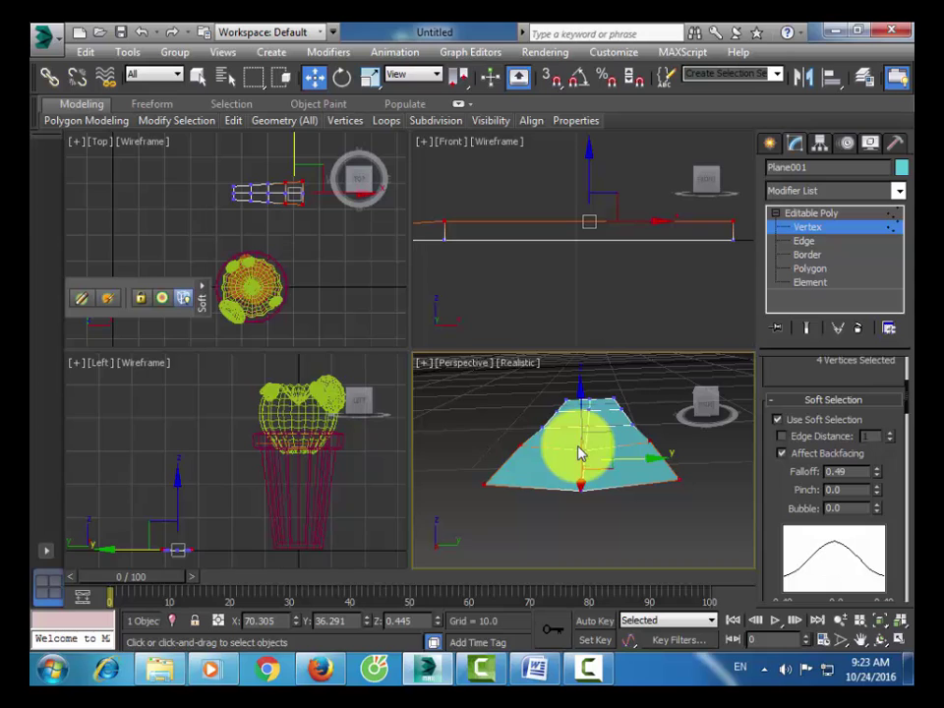
alt+middle_drag(579, 453, 649, 476)
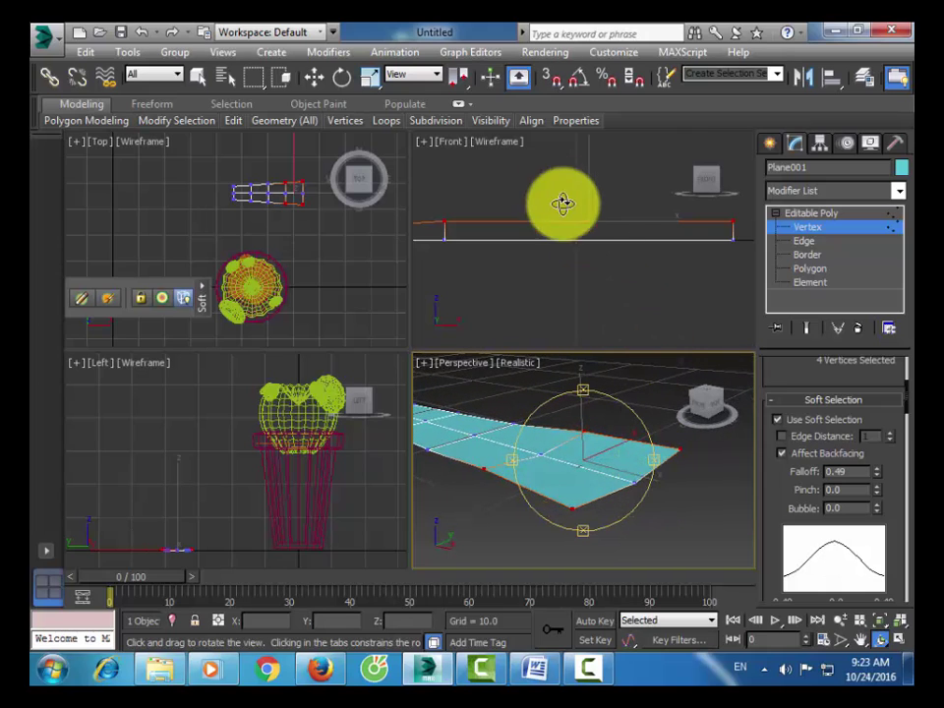
click(313, 82)
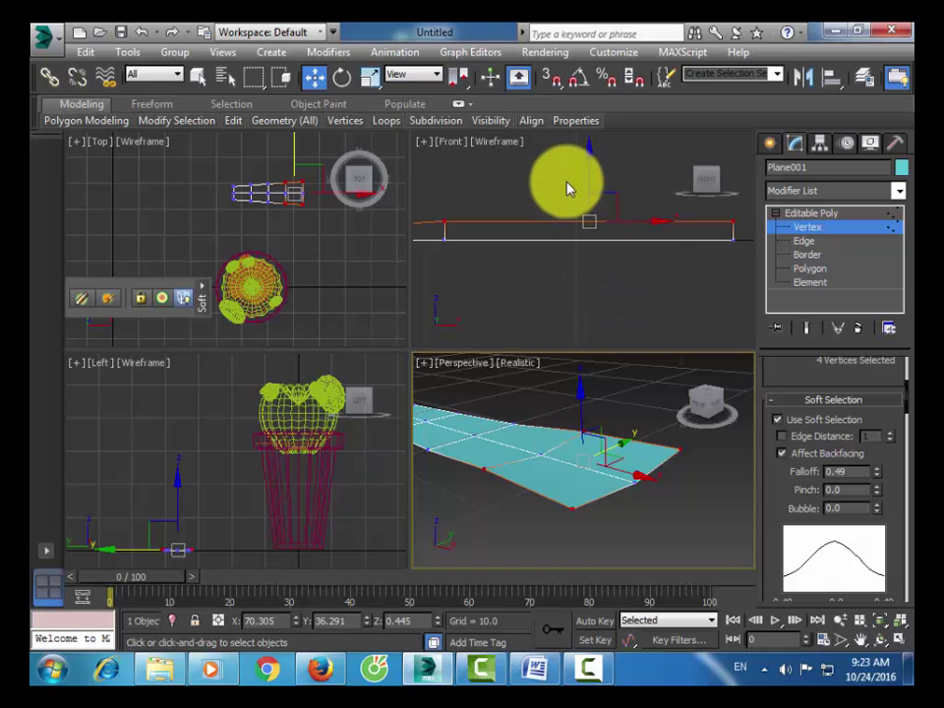
drag(586, 177, 590, 151)
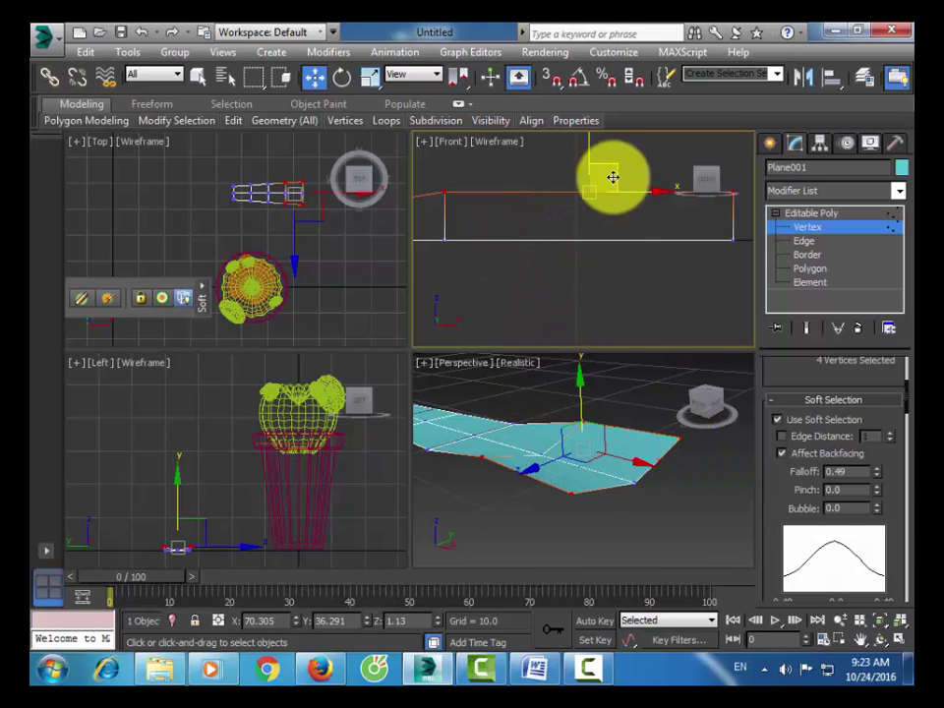
- Select the two outer side vertices of the plane's middle row, excluding the centre one, and raise them to about Z 0.677 in the Front view
scroll(595, 210, down, 4)
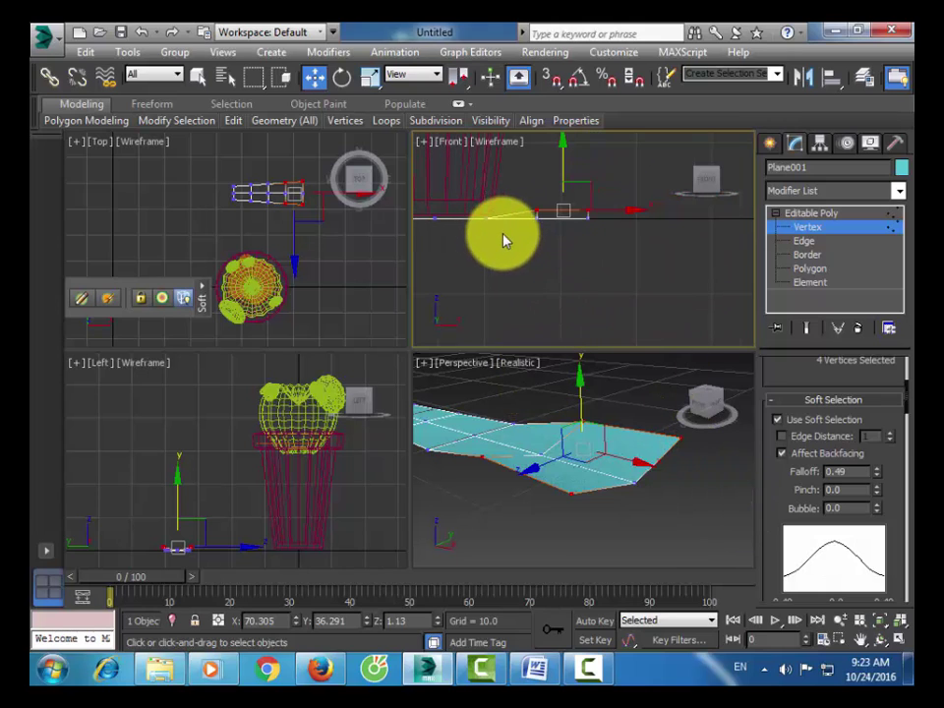
drag(506, 238, 479, 214)
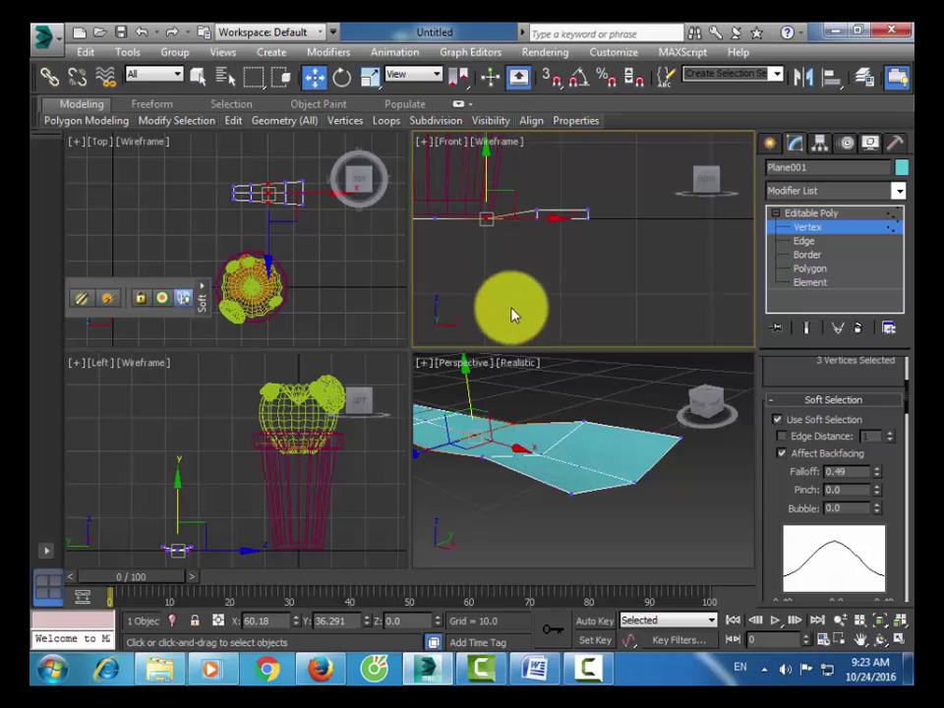
click(466, 436)
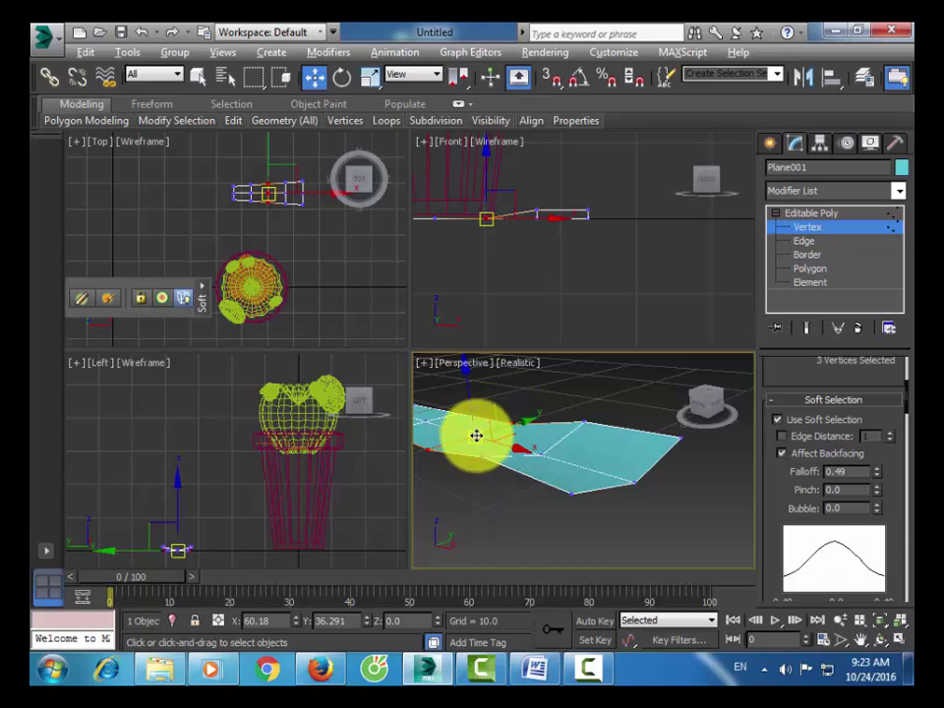
alt+click(489, 451)
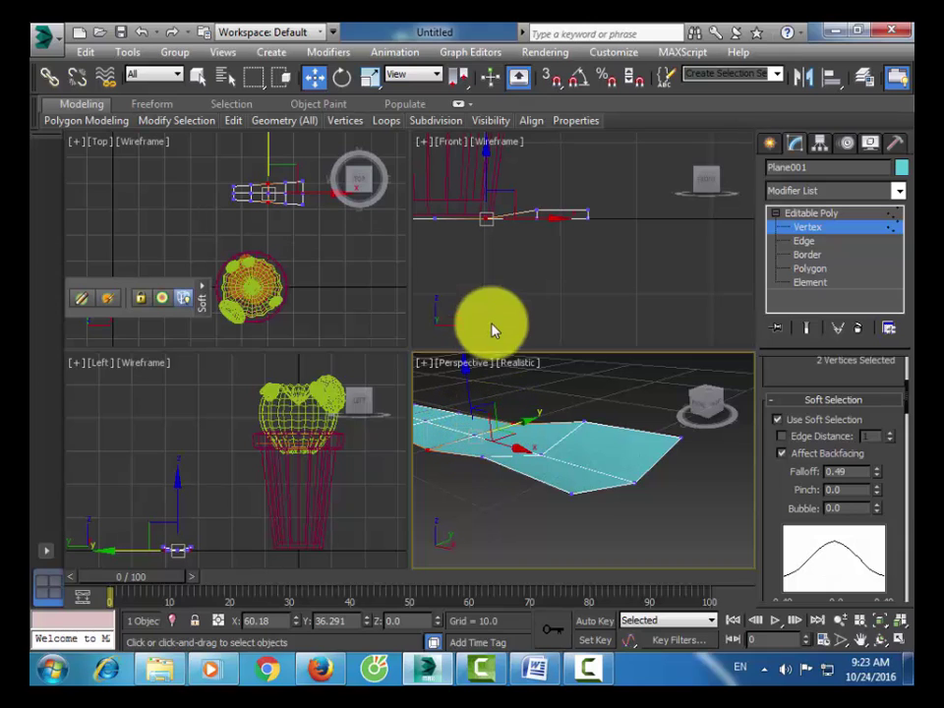
right_click(503, 282)
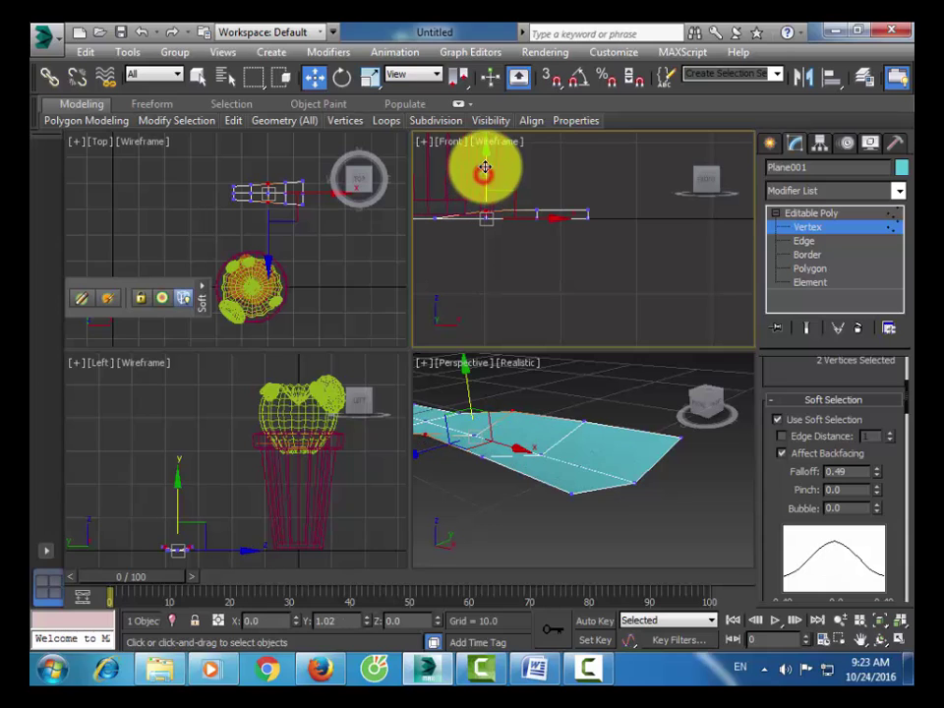
drag(485, 169, 485, 170)
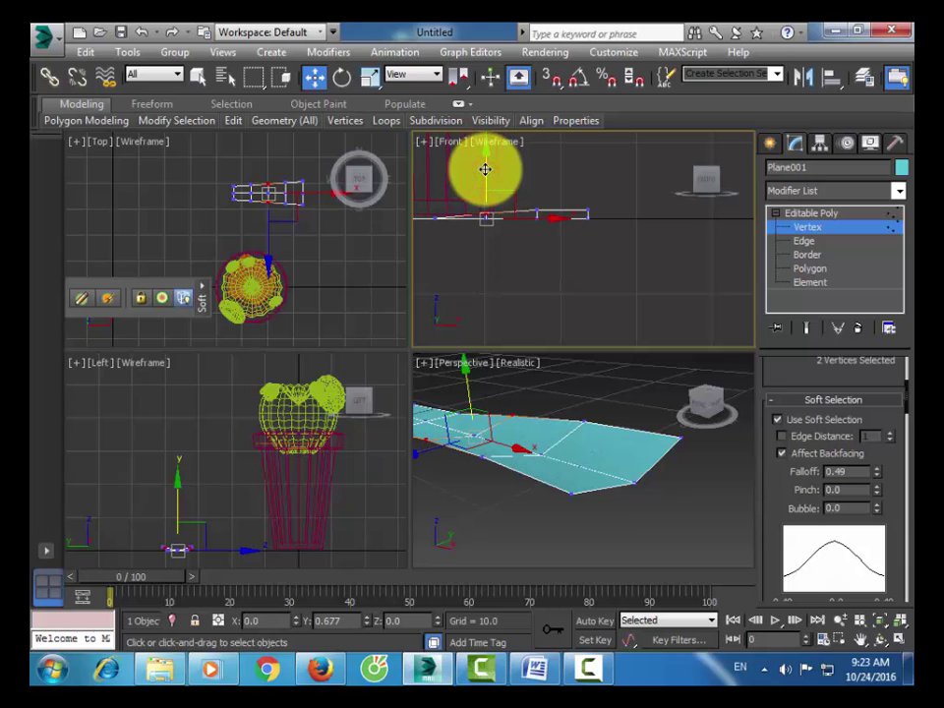
right_click(572, 453)
right_click(576, 192)
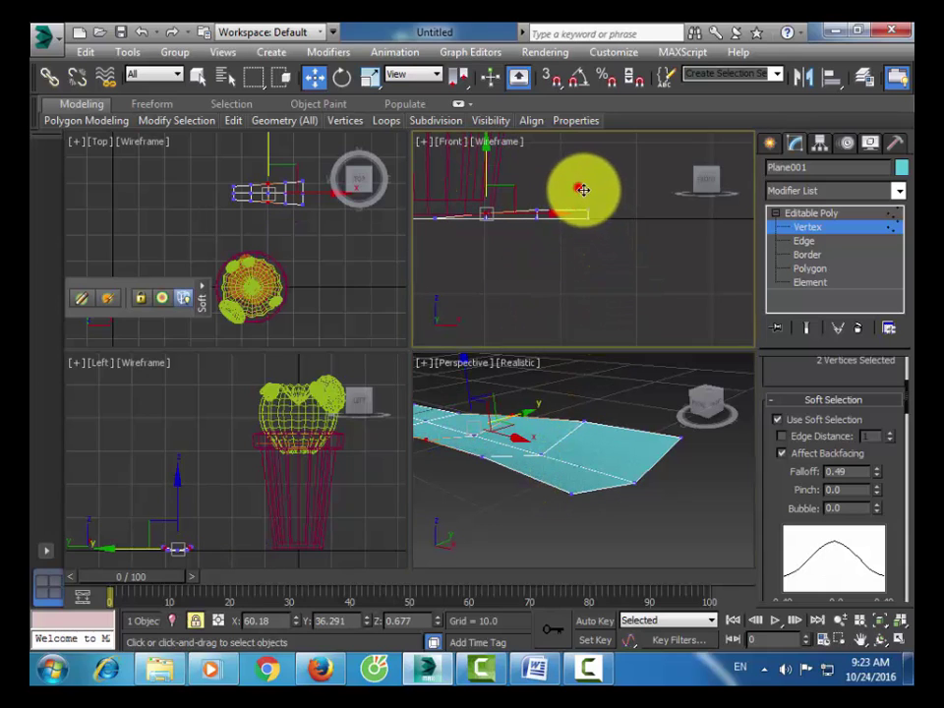
drag(573, 190, 607, 205)
key(ctrl+z)
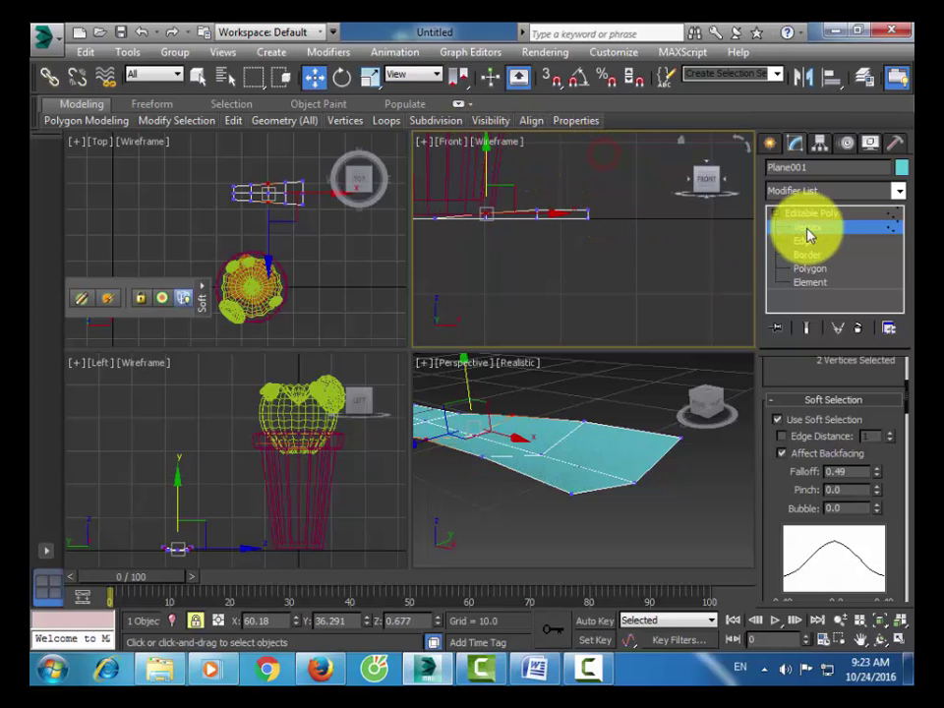
- Select the two outer corner vertices at the plane's wide end and raise them by about 0.787 in the Front view
click(198, 76)
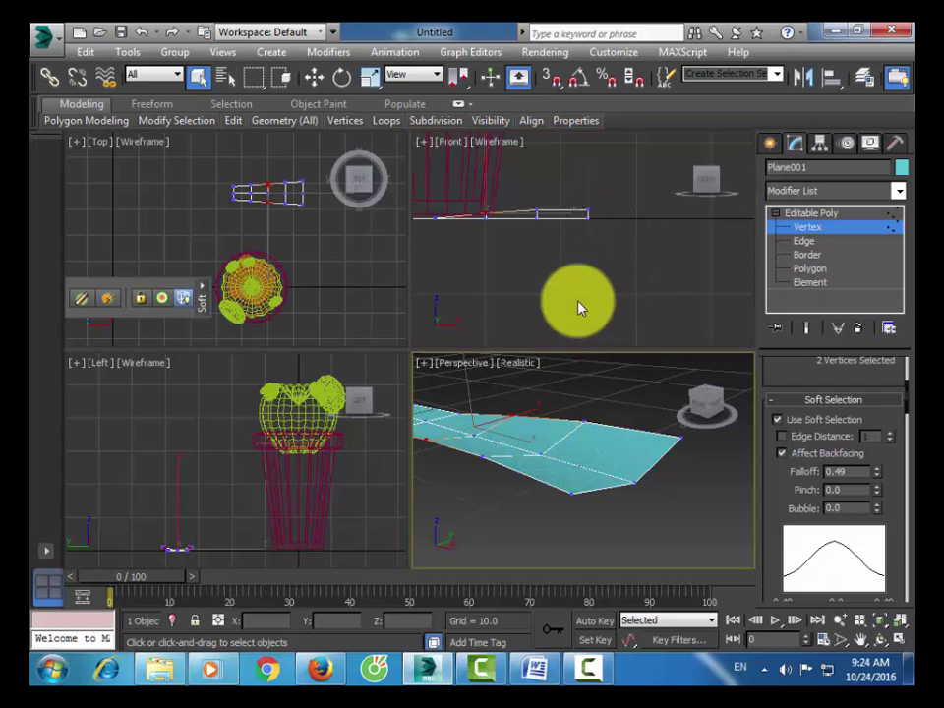
drag(578, 185, 622, 211)
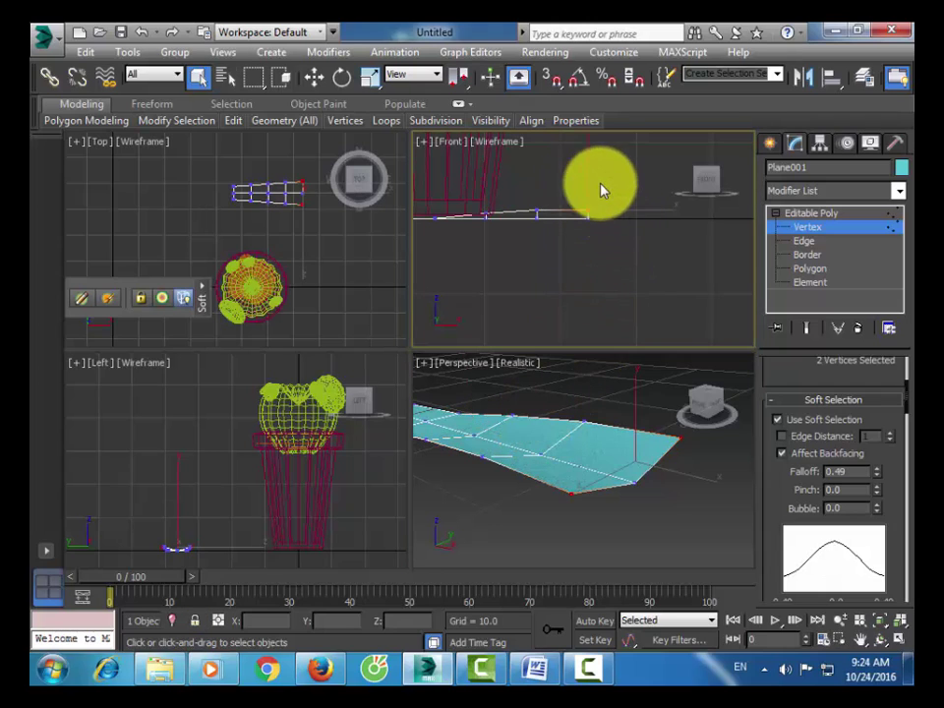
click(312, 78)
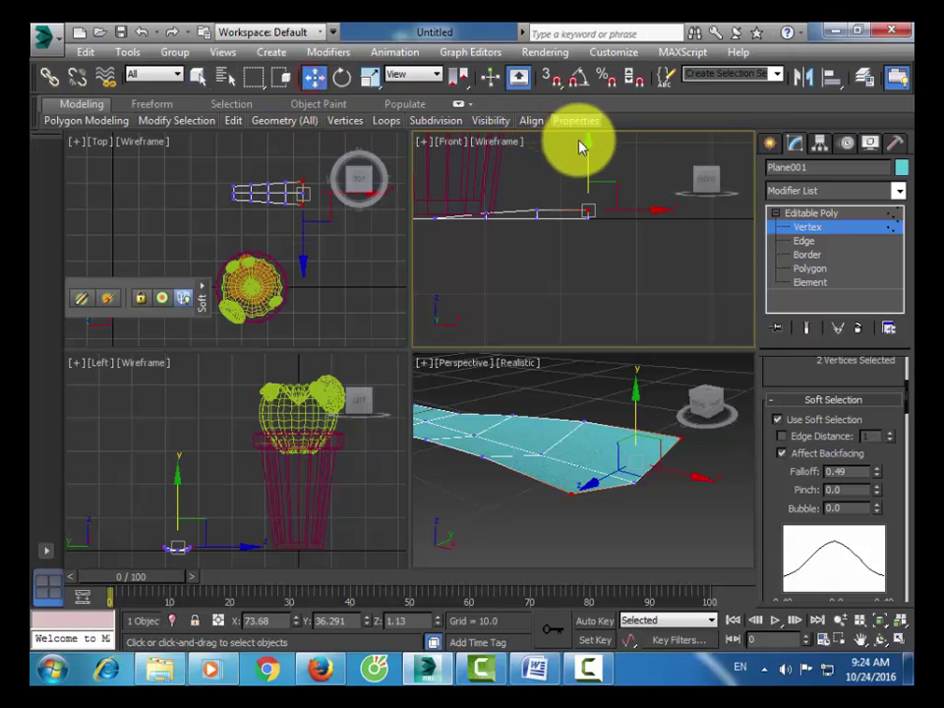
mouse_move(575, 120)
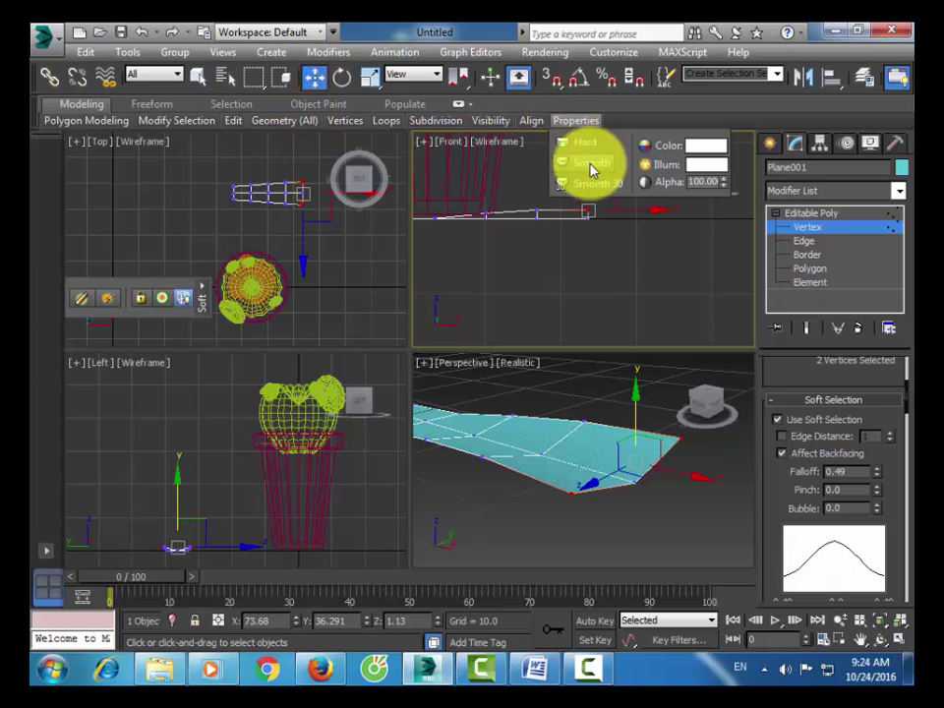
right_click(590, 264)
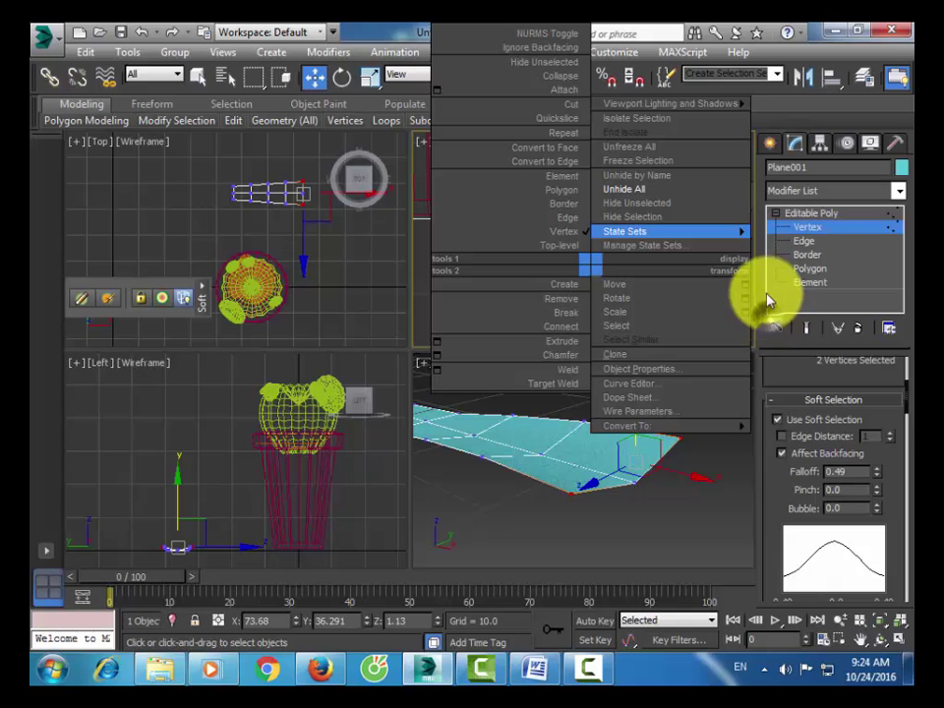
click(604, 483)
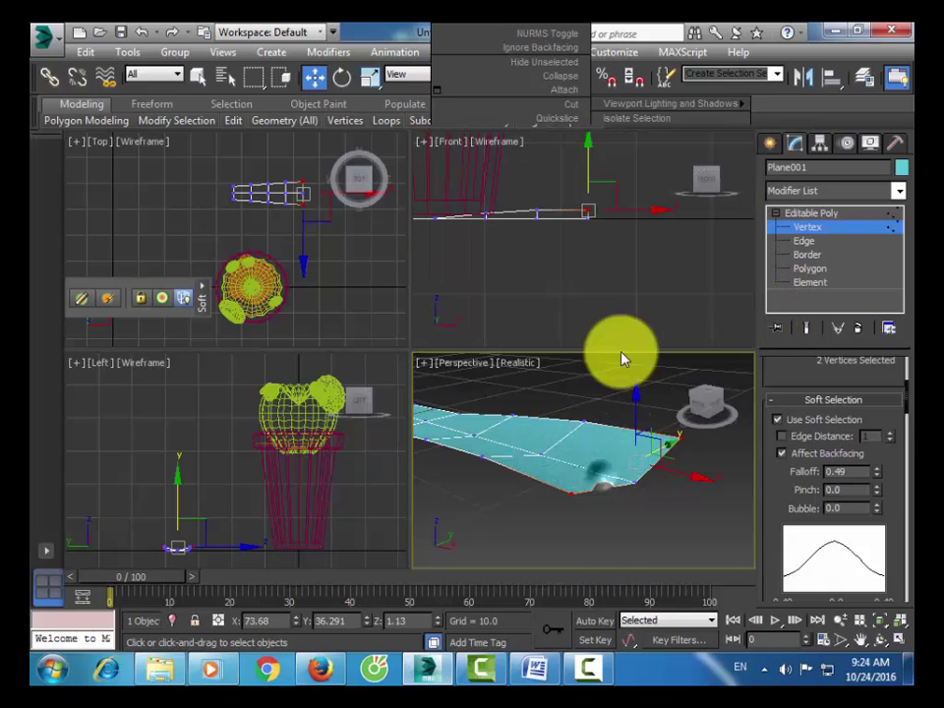
click(587, 176)
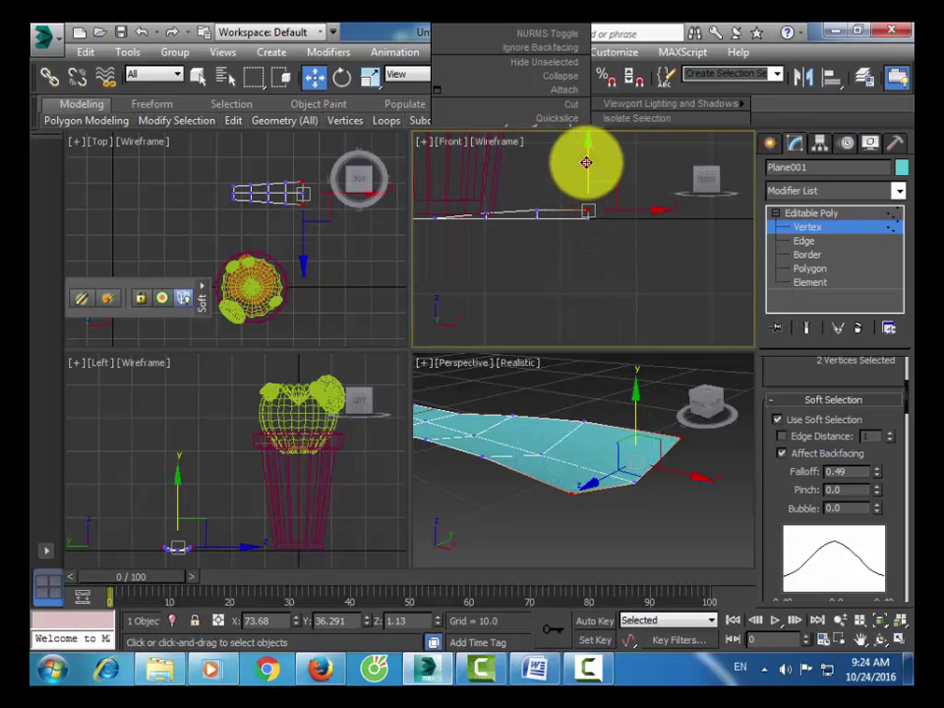
drag(587, 162, 586, 156)
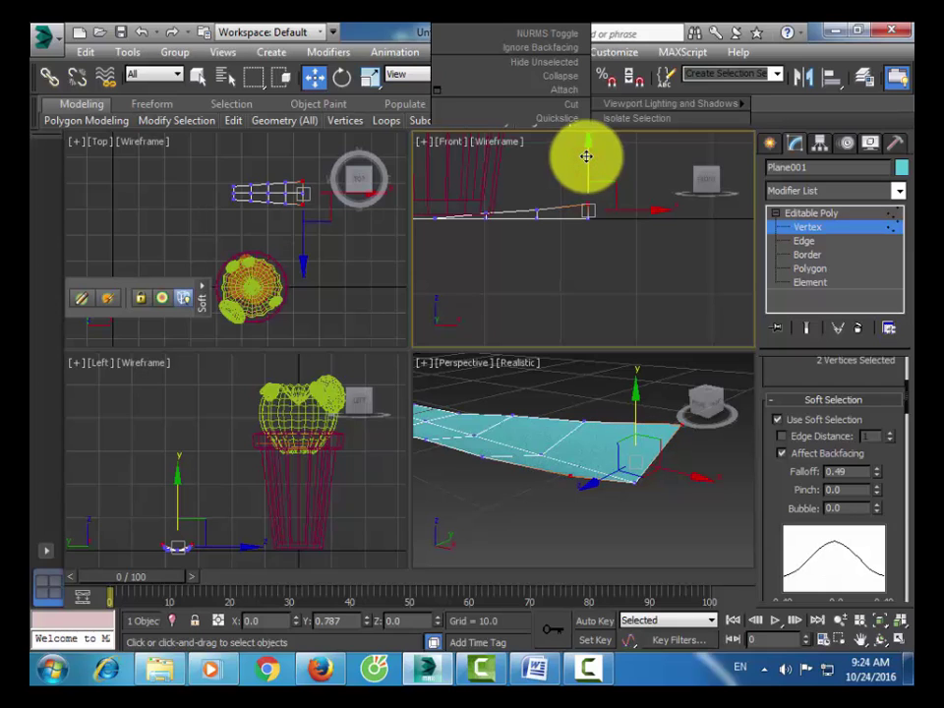
- Scale the two wide-end corner vertices closer together along Y, using the Local reference coordinate system
click(373, 78)
right_click(339, 271)
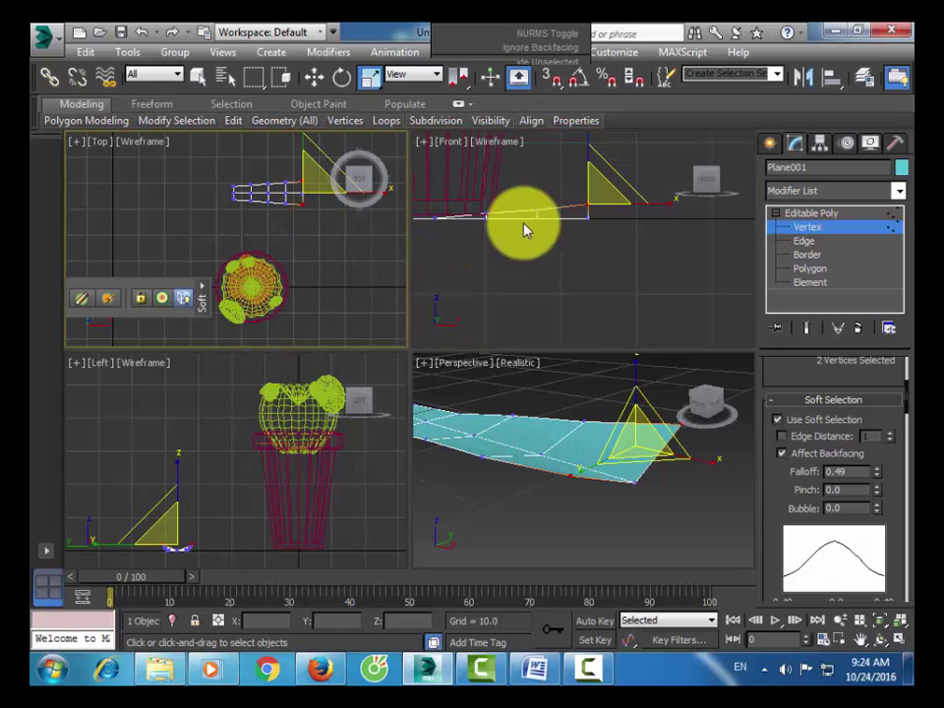
right_click(632, 254)
right_click(681, 491)
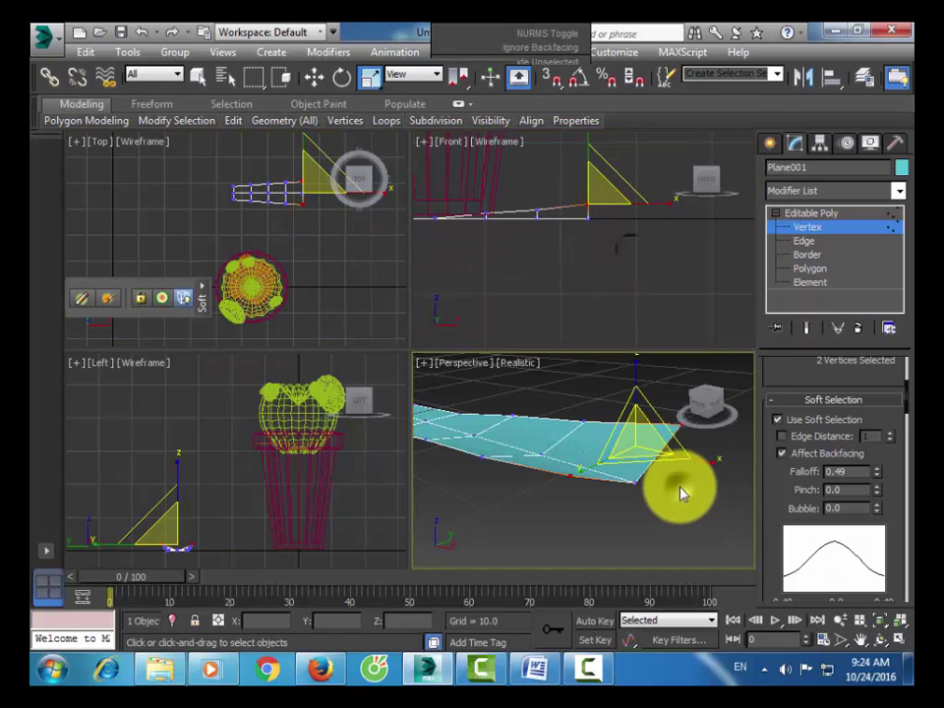
key(w)
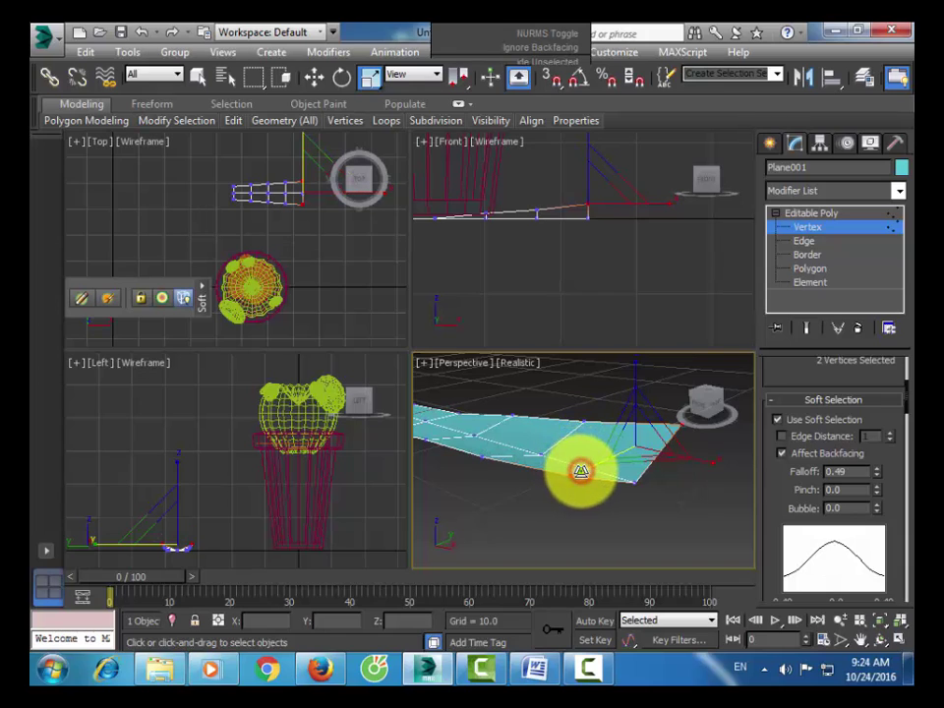
click(411, 74)
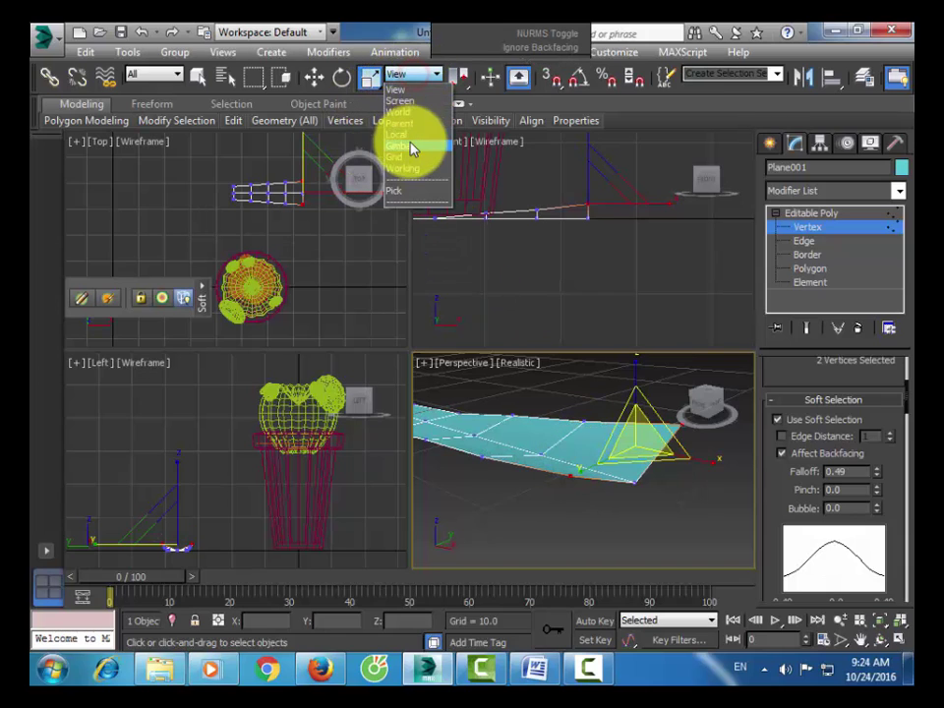
click(407, 136)
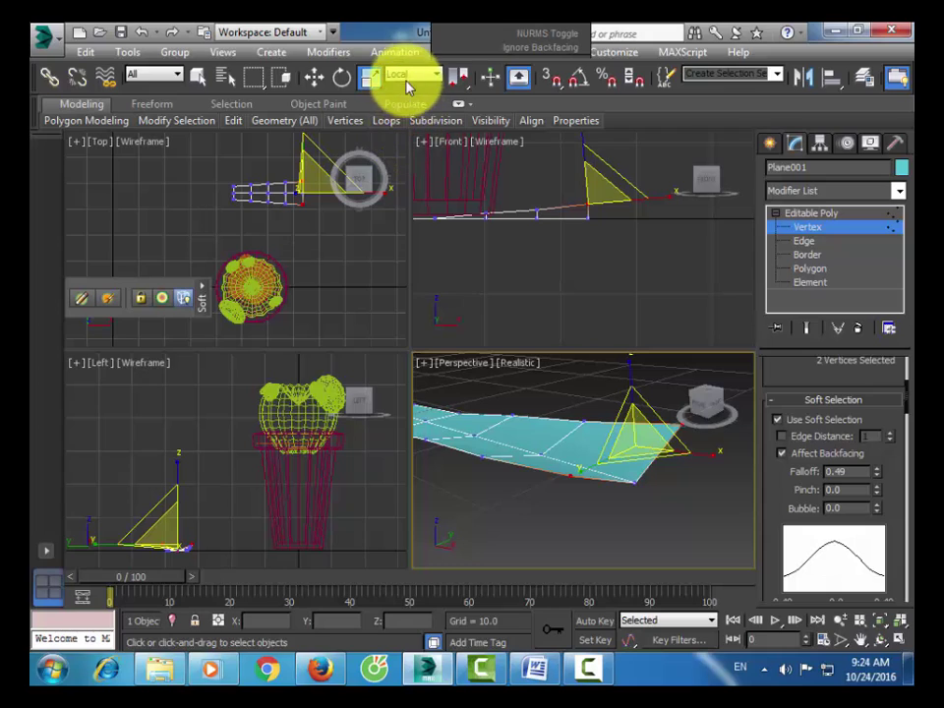
click(405, 76)
click(416, 169)
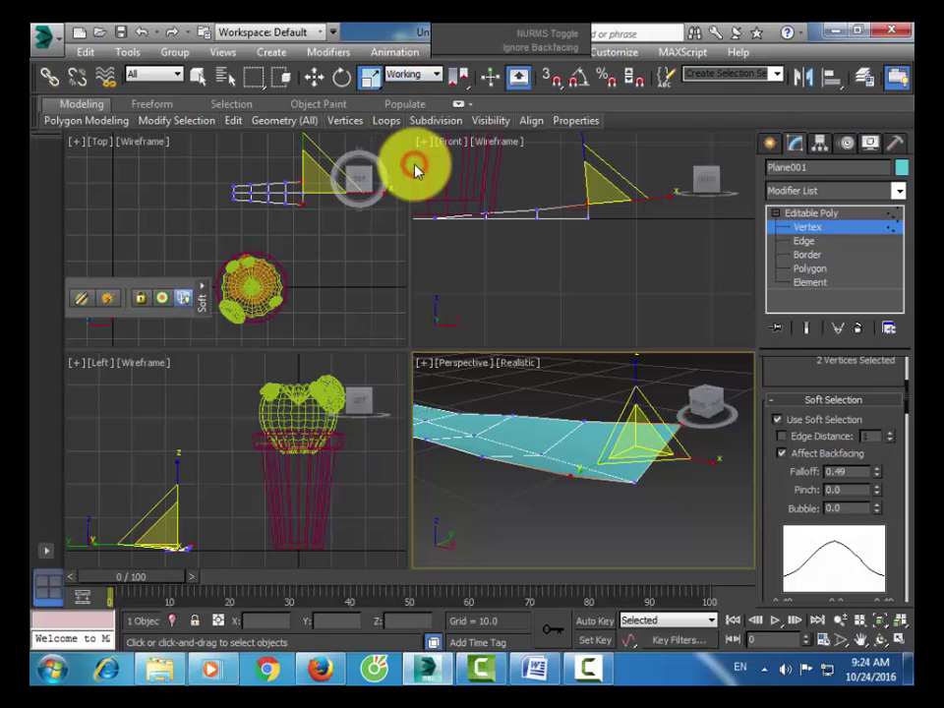
click(403, 75)
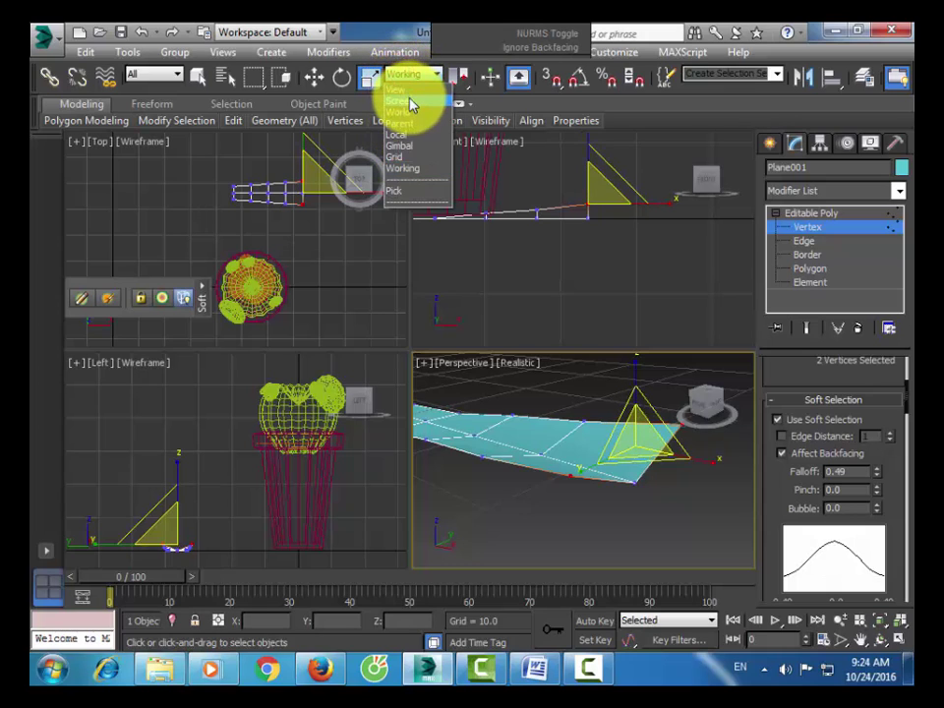
click(412, 112)
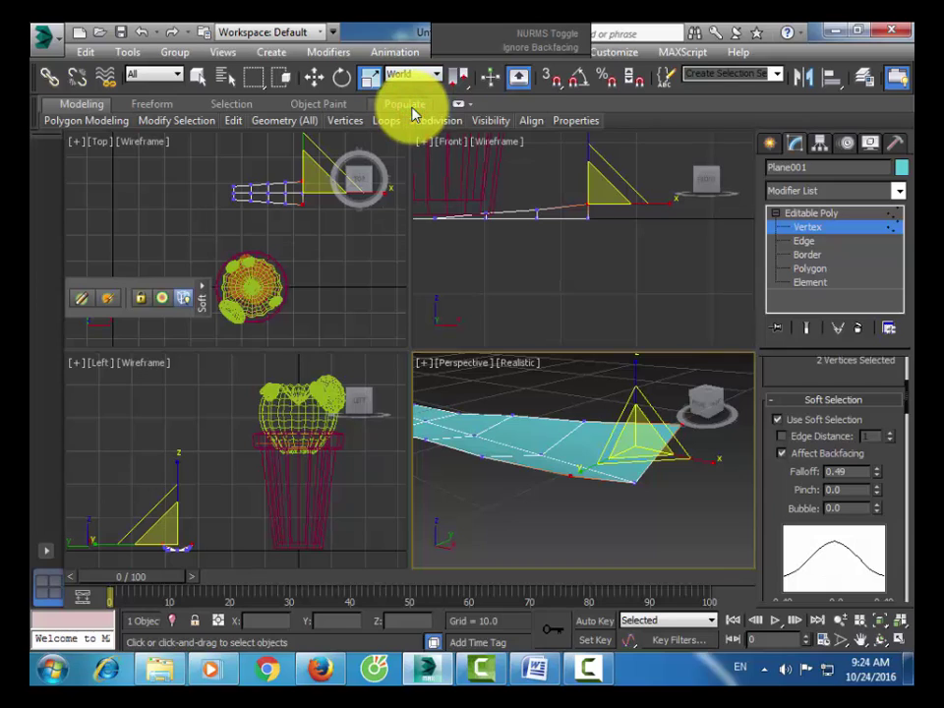
scroll(401, 82, down, 1)
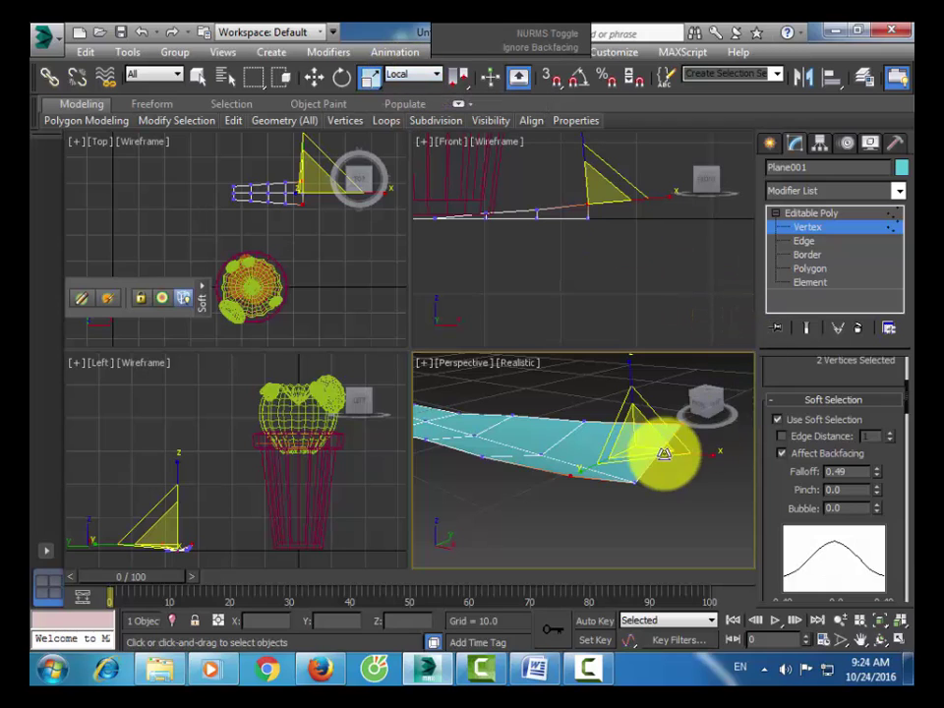
drag(611, 454, 609, 423)
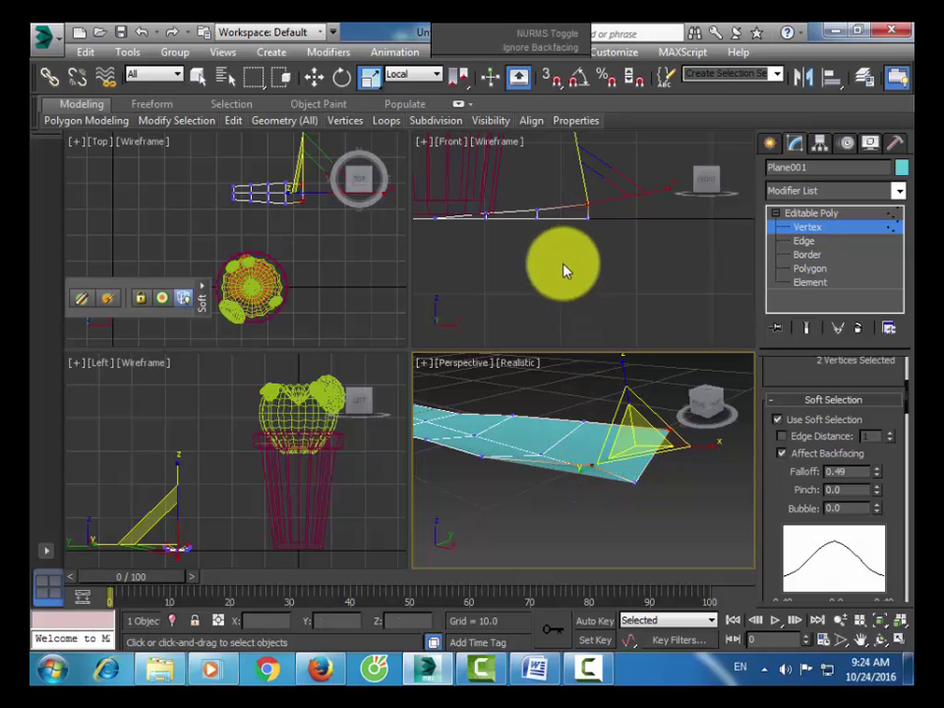
- Select the centre vertex of the wide end and move it outward and up to about X 76.194, Z 2.918 to form a tip
drag(639, 505, 615, 379)
click(313, 77)
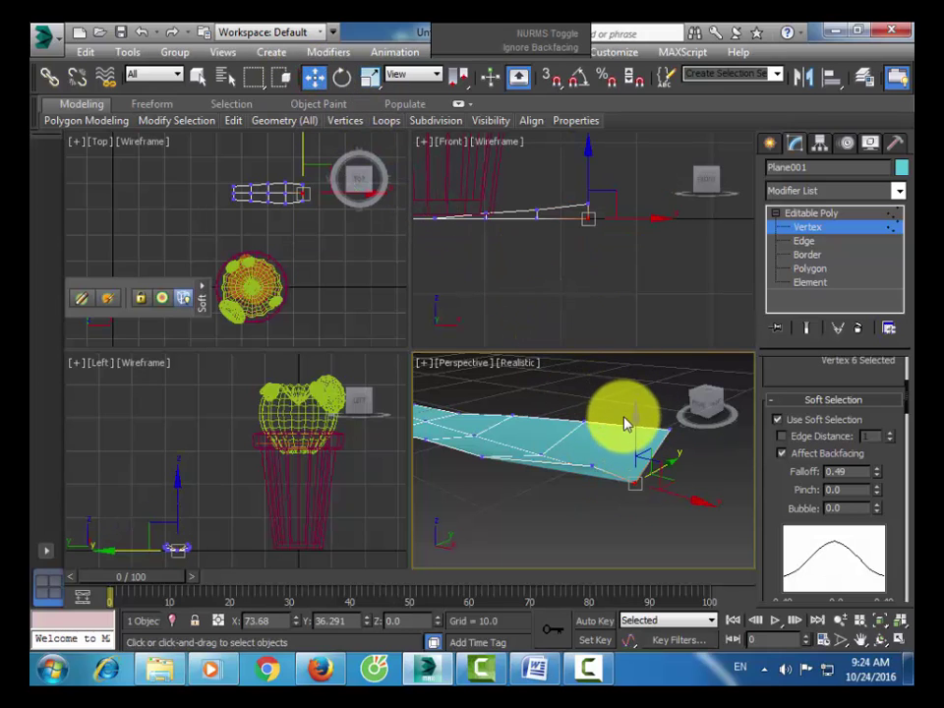
drag(636, 424, 651, 454)
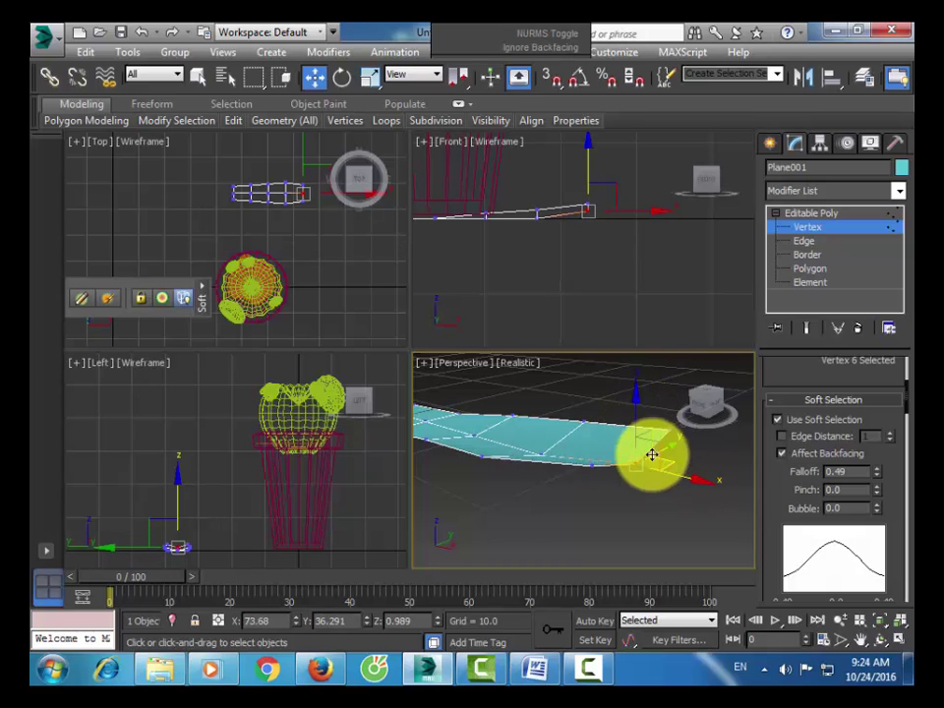
right_click(638, 238)
drag(633, 209, 651, 209)
drag(609, 175, 610, 162)
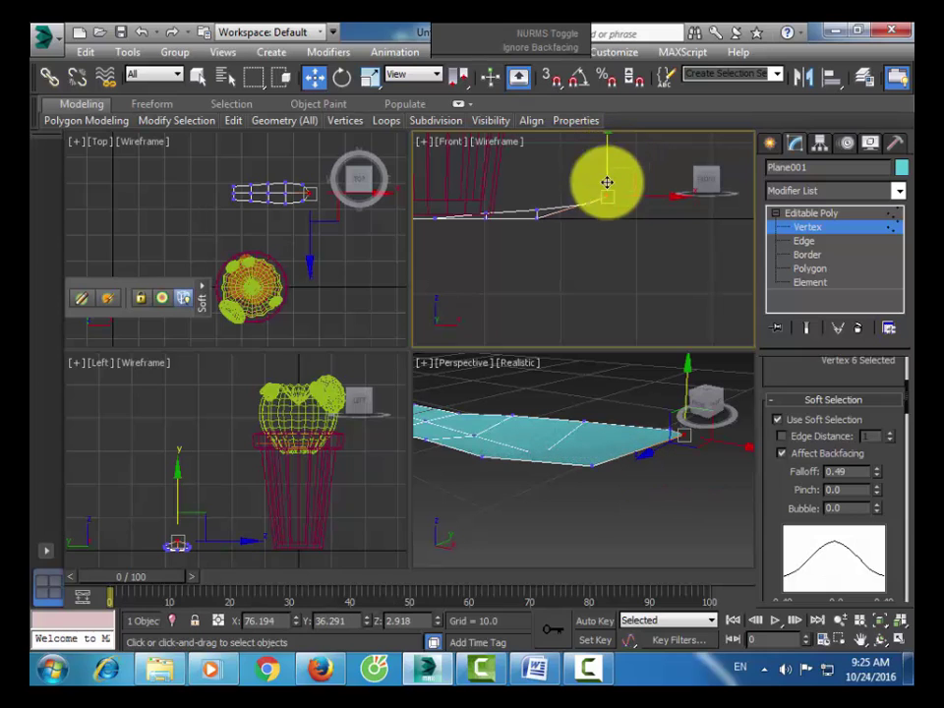
- Clear the vertex selection and examine the pointed plane from different angles in the Perspective view
click(570, 400)
scroll(574, 423, down, 4)
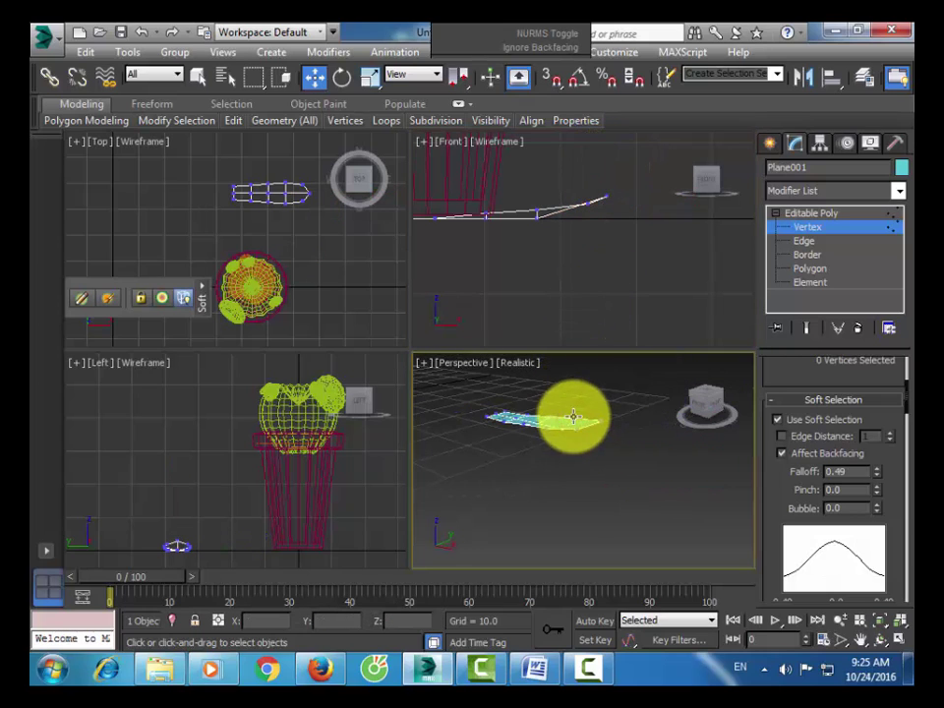
key(shift+z)
key(shift+z)
key(shift+z)
key(ctrl+r)
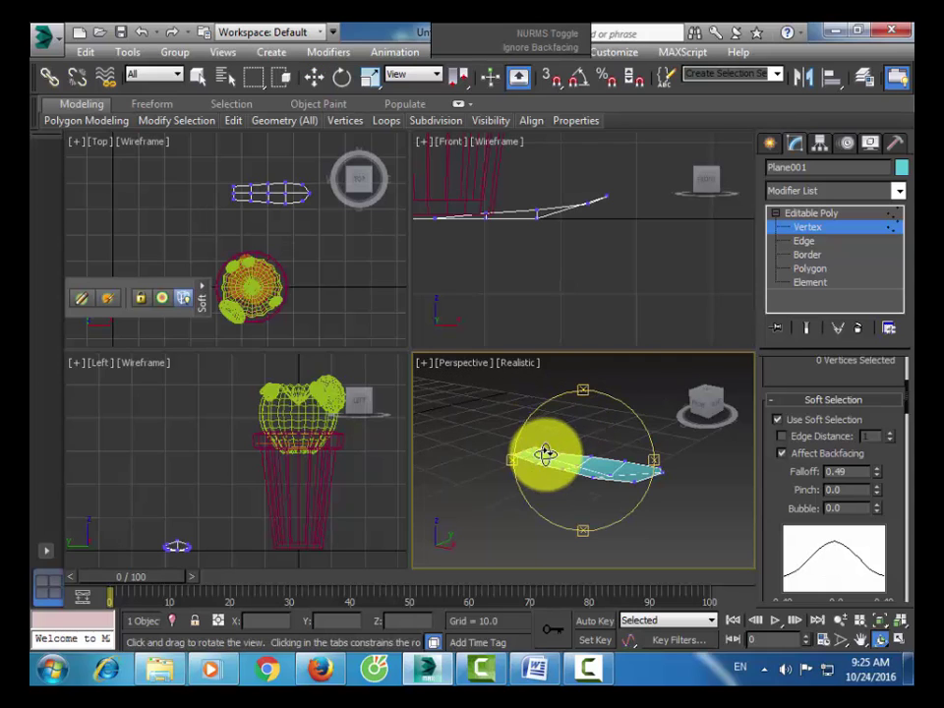
- Select the nine vertices in the tip-side half of the leaf and set the soft selection falloff to 0.54
drag(544, 453, 562, 483)
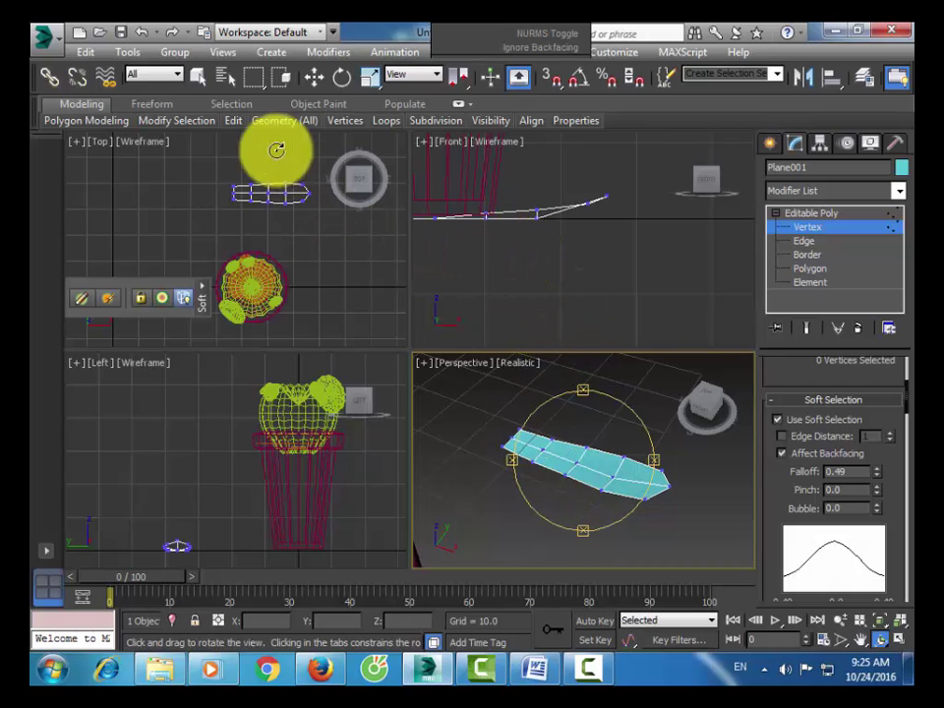
click(312, 78)
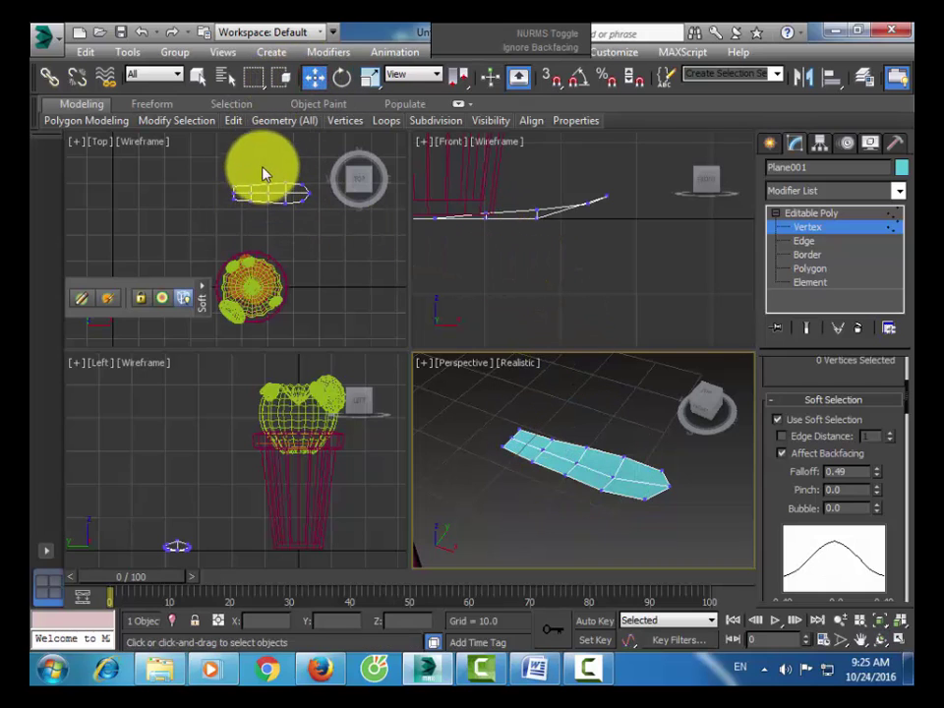
drag(261, 173, 348, 242)
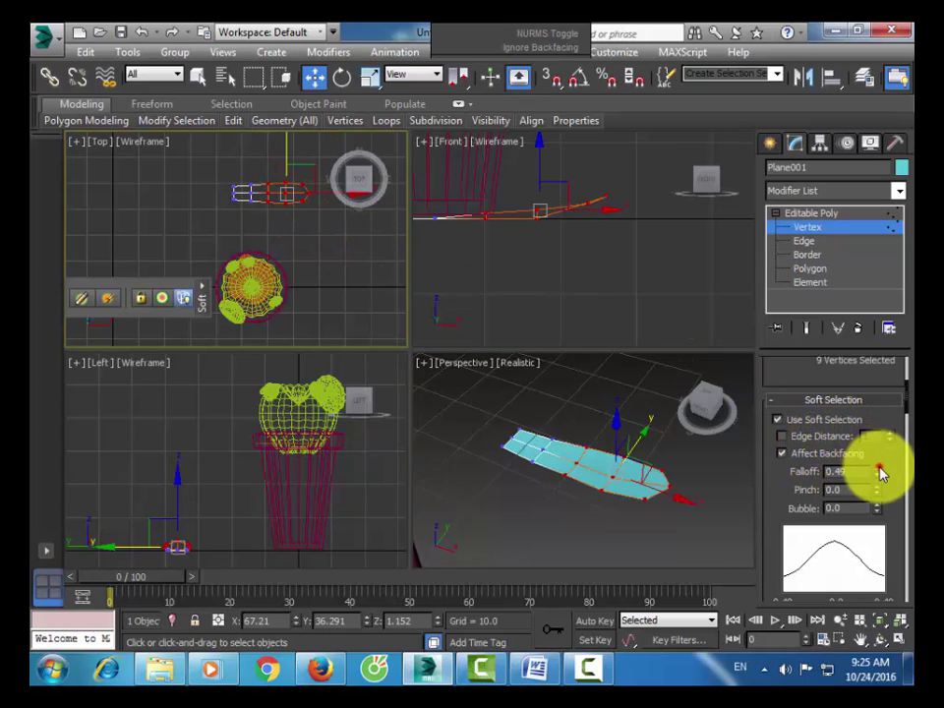
drag(882, 468, 880, 464)
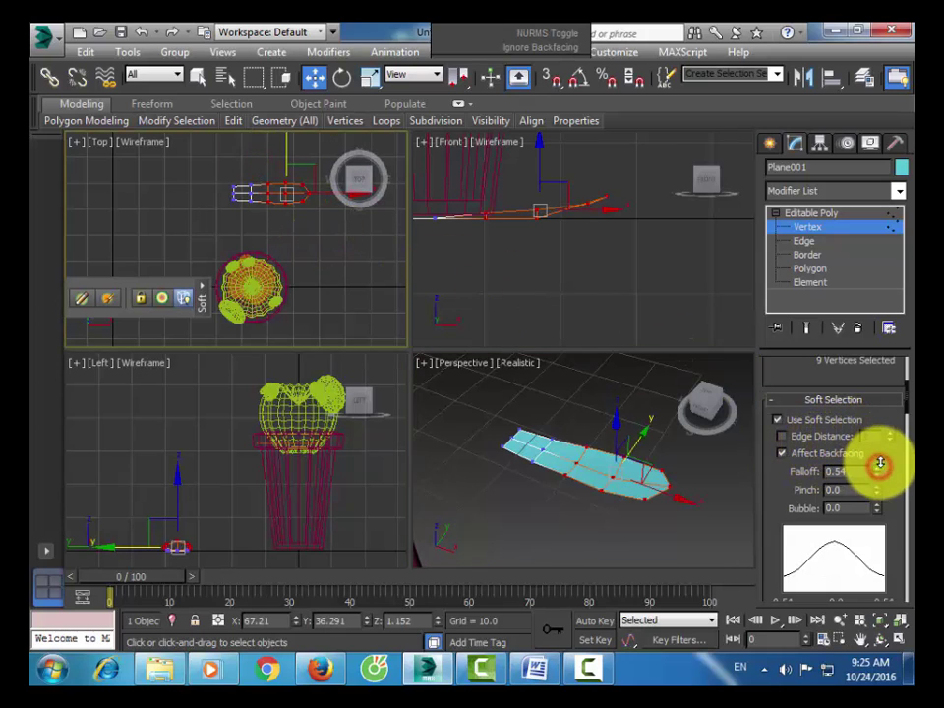
click(315, 78)
right_click(511, 280)
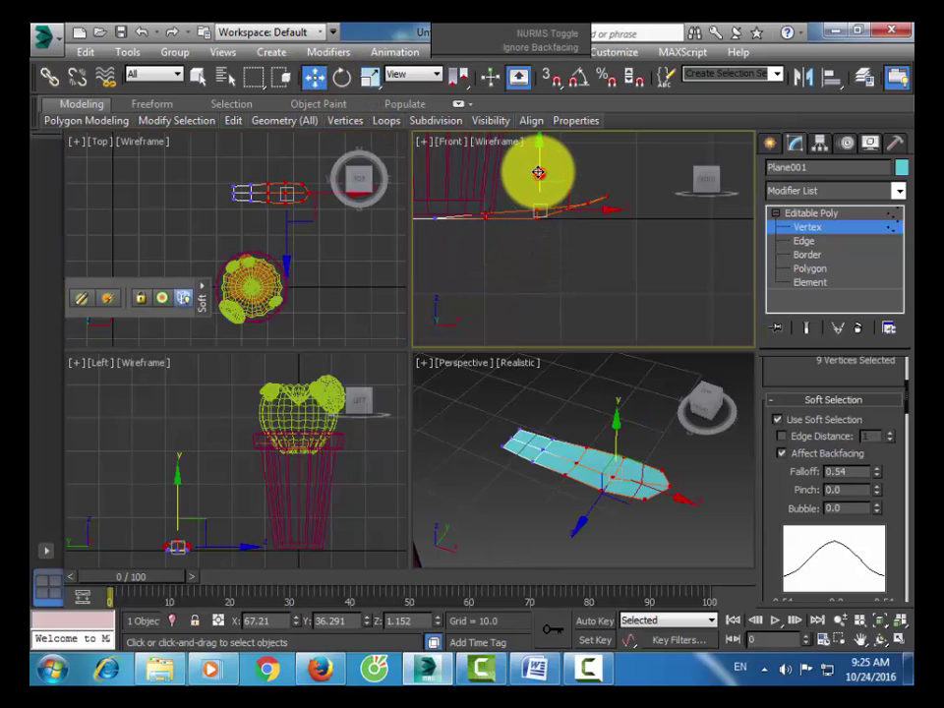
mouse_move(538, 173)
mouse_down()
mouse_move(534, 160)
mouse_move(540, 177)
mouse_up()
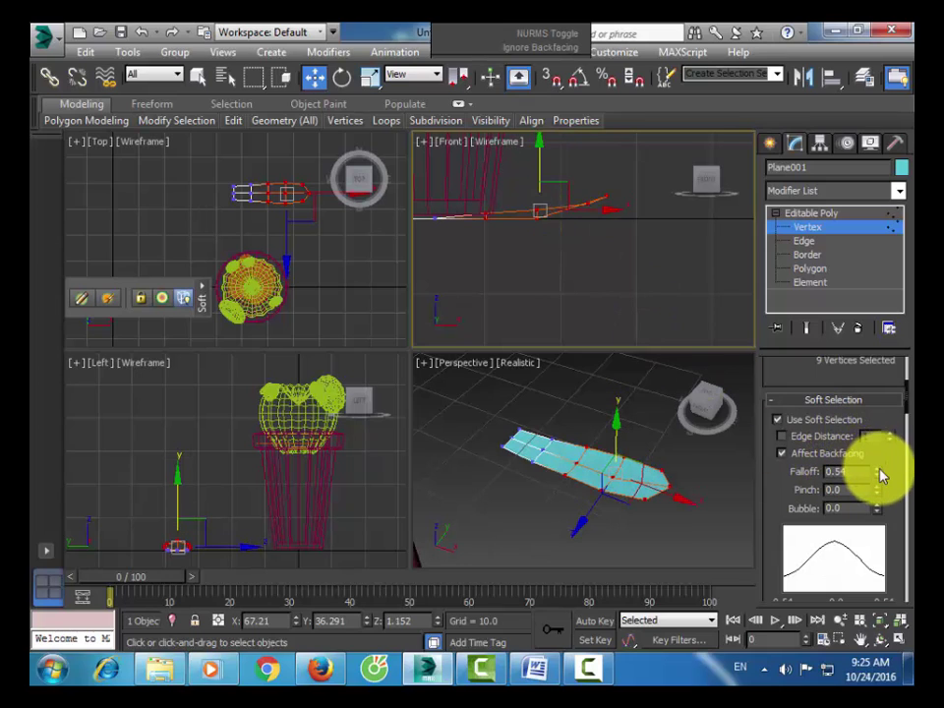
- Set the soft selection falloff to 8.4 and raise the nine selected vertices vertically to about Z 2
mouse_move(880, 460)
mouse_down()
mouse_move(877, 401)
mouse_move(897, 276)
mouse_move(885, 95)
mouse_move(854, 622)
mouse_move(838, 414)
mouse_move(846, 439)
mouse_up()
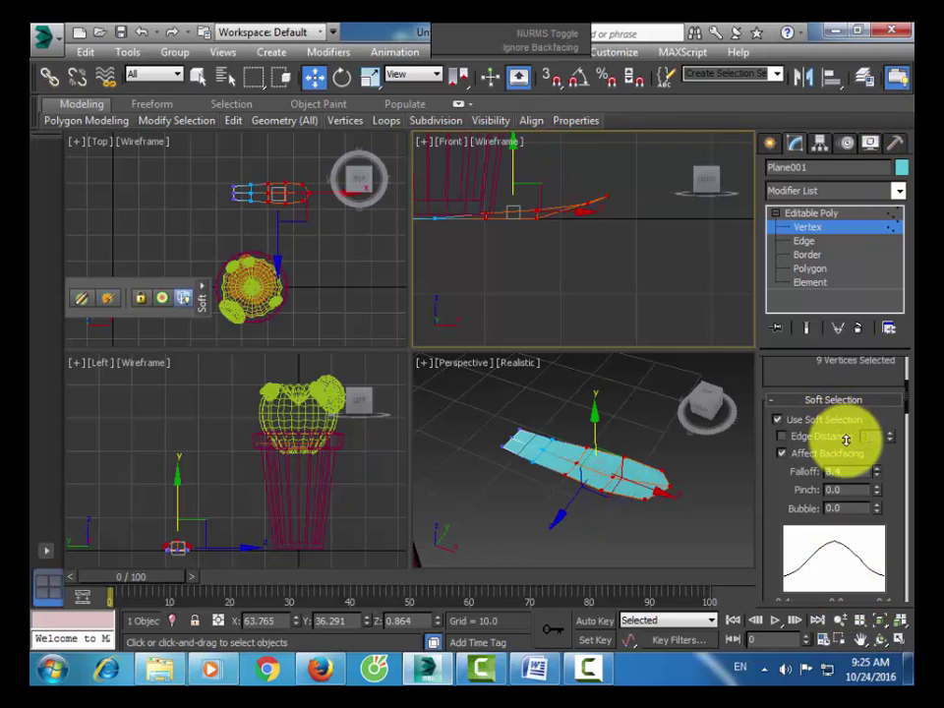
right_click(606, 285)
click(400, 326)
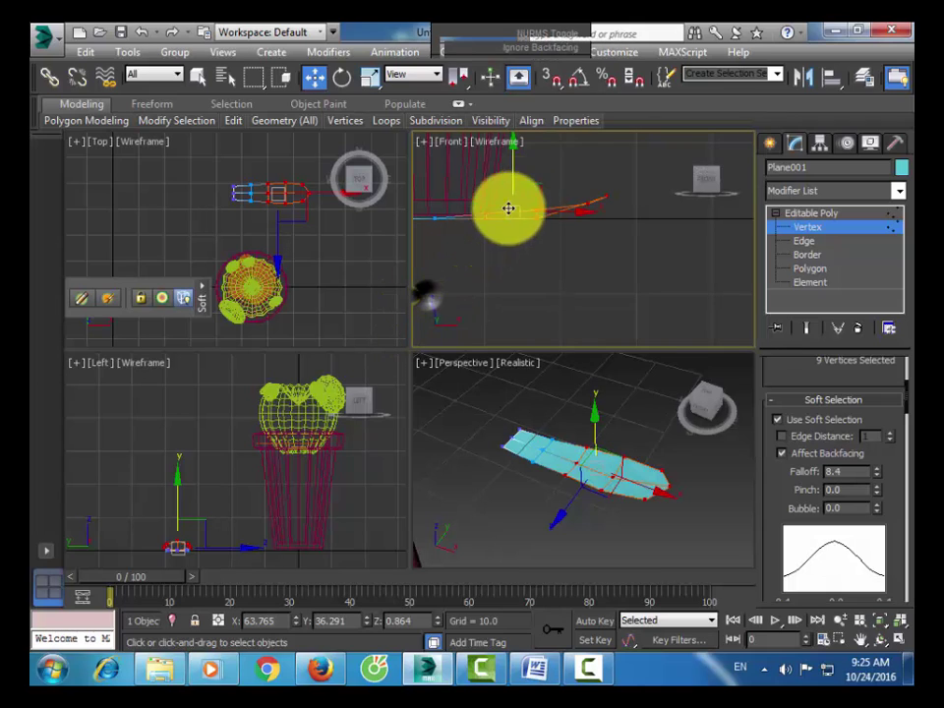
drag(516, 172, 515, 158)
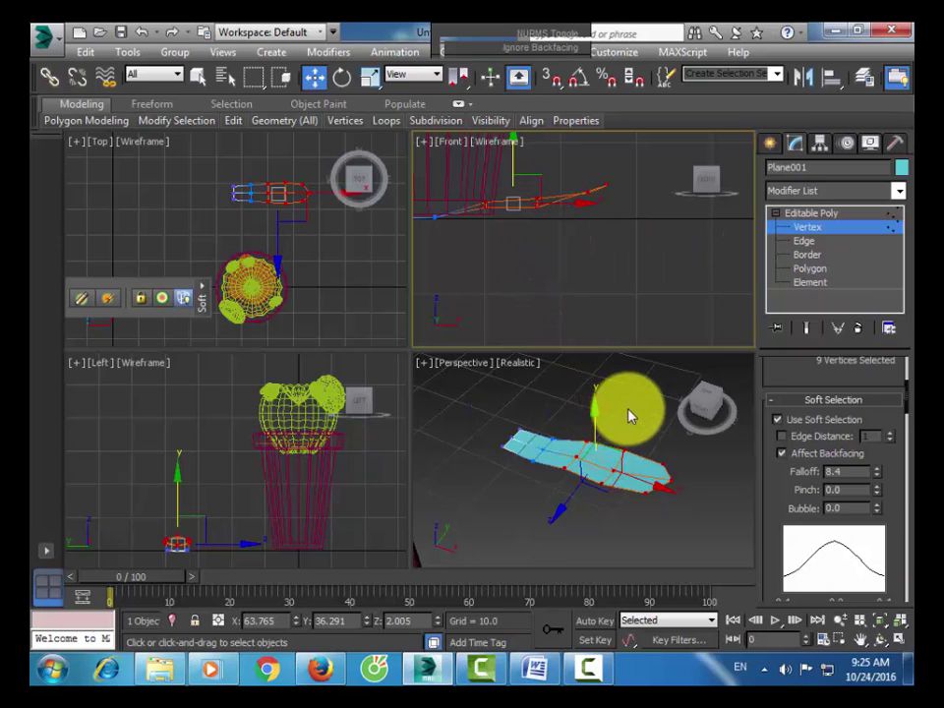
- Lower the two centre-line vertices in the middle of the leaf below its side edges to form a groove
click(339, 288)
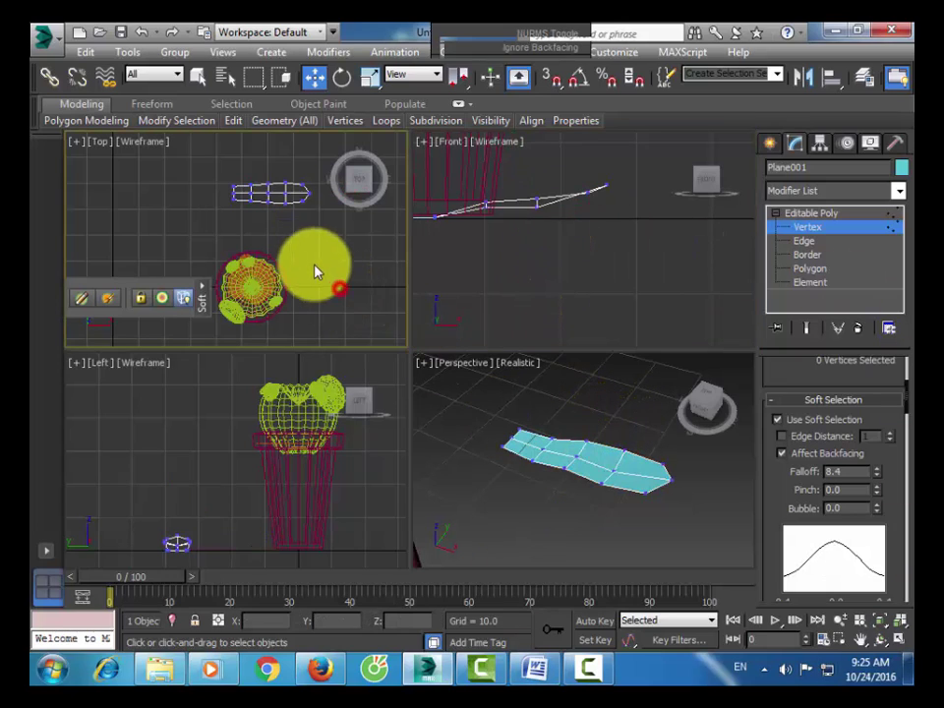
click(259, 187)
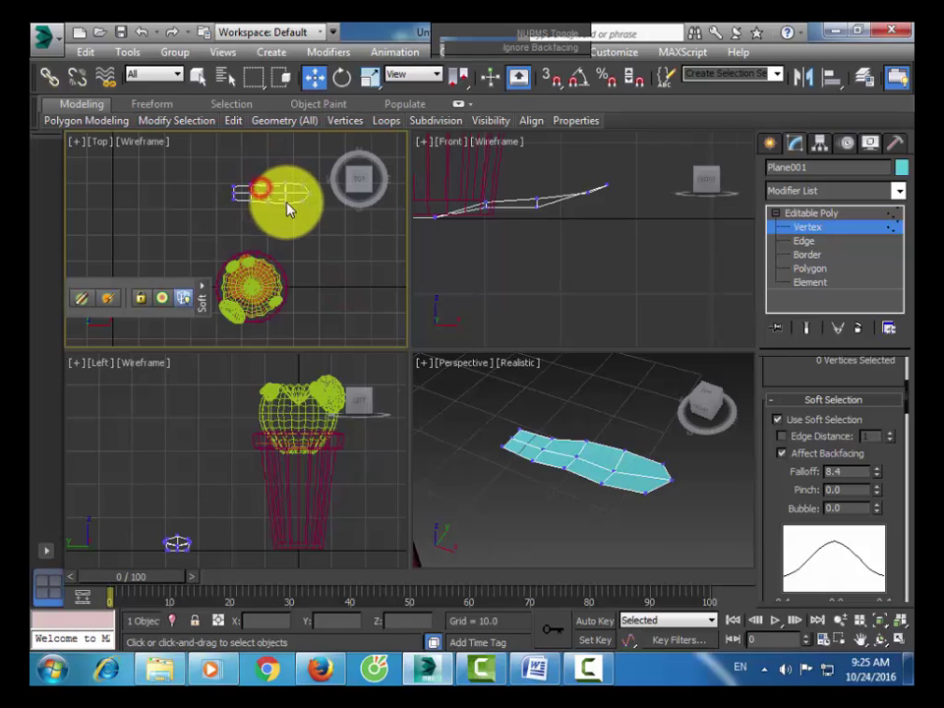
drag(287, 183, 313, 210)
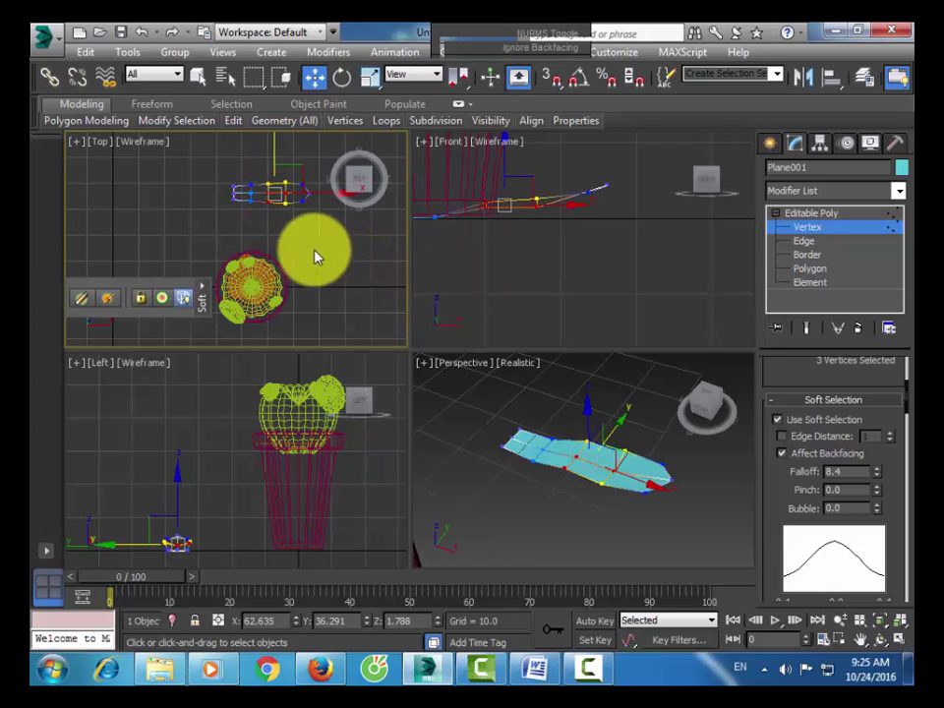
key(z)
click(172, 228)
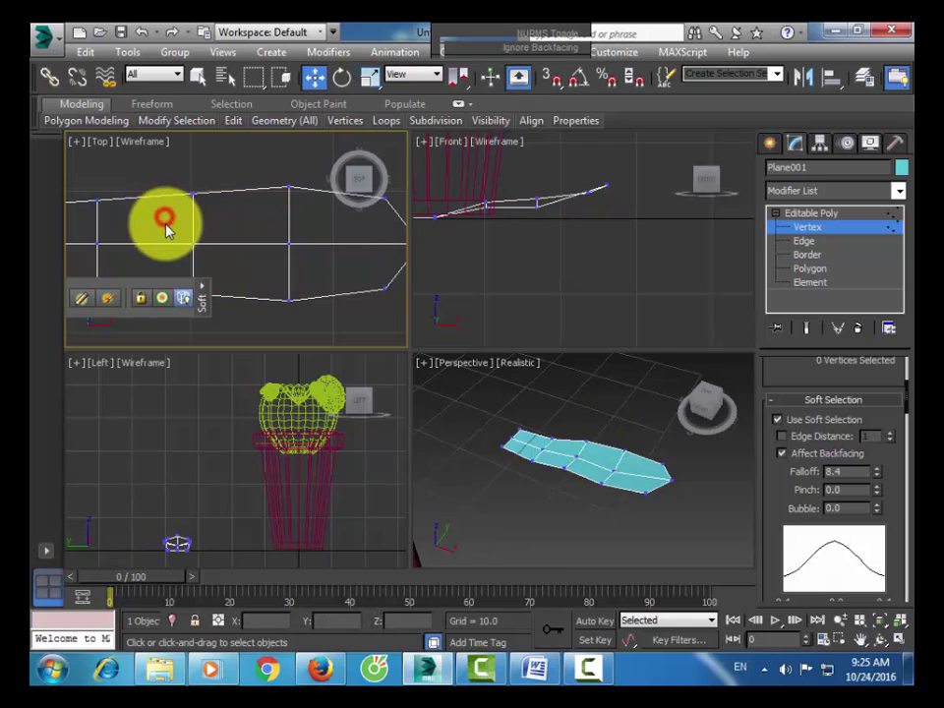
drag(227, 257, 332, 276)
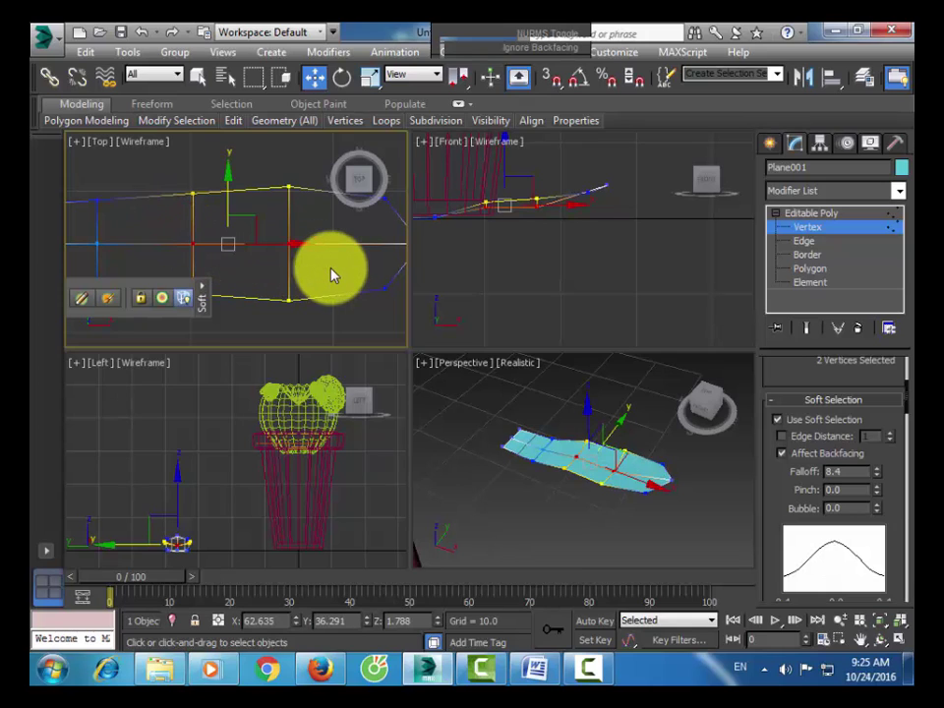
right_click(475, 280)
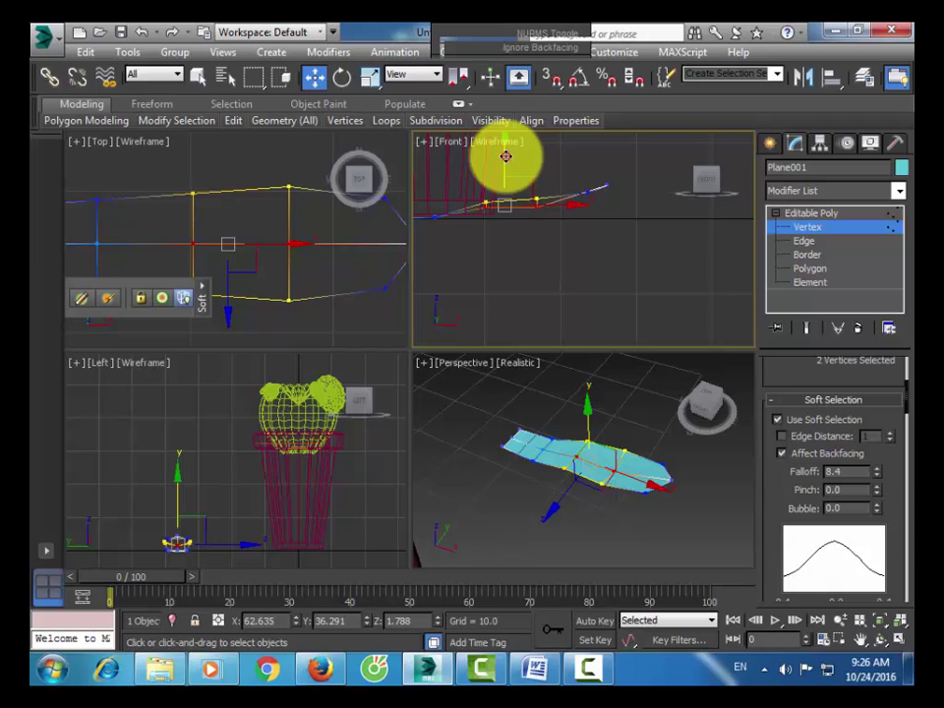
drag(506, 155, 507, 163)
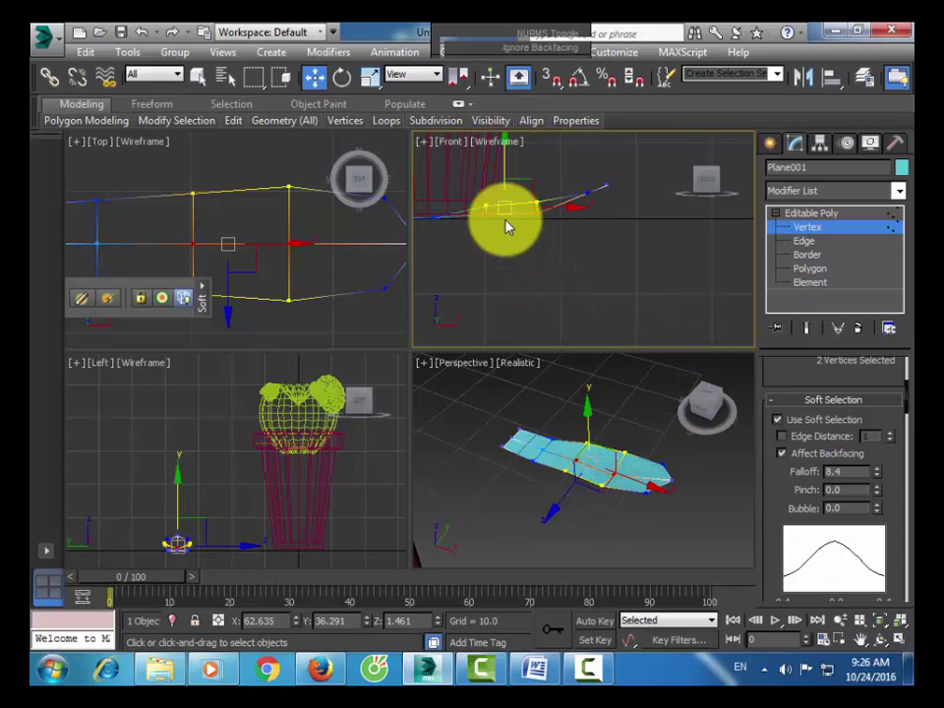
drag(500, 158, 505, 170)
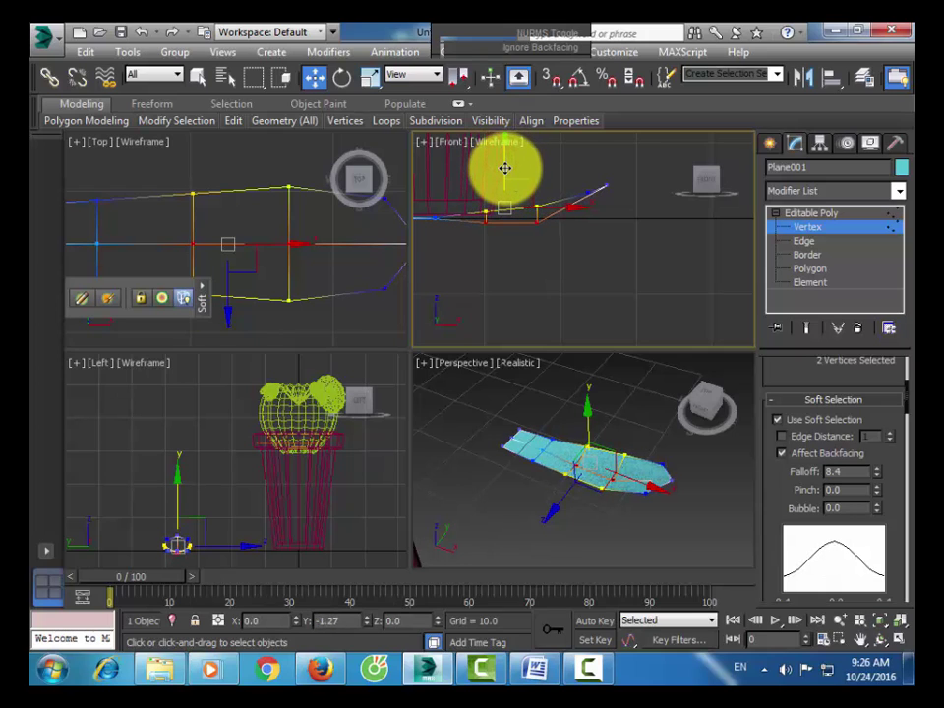
click(599, 270)
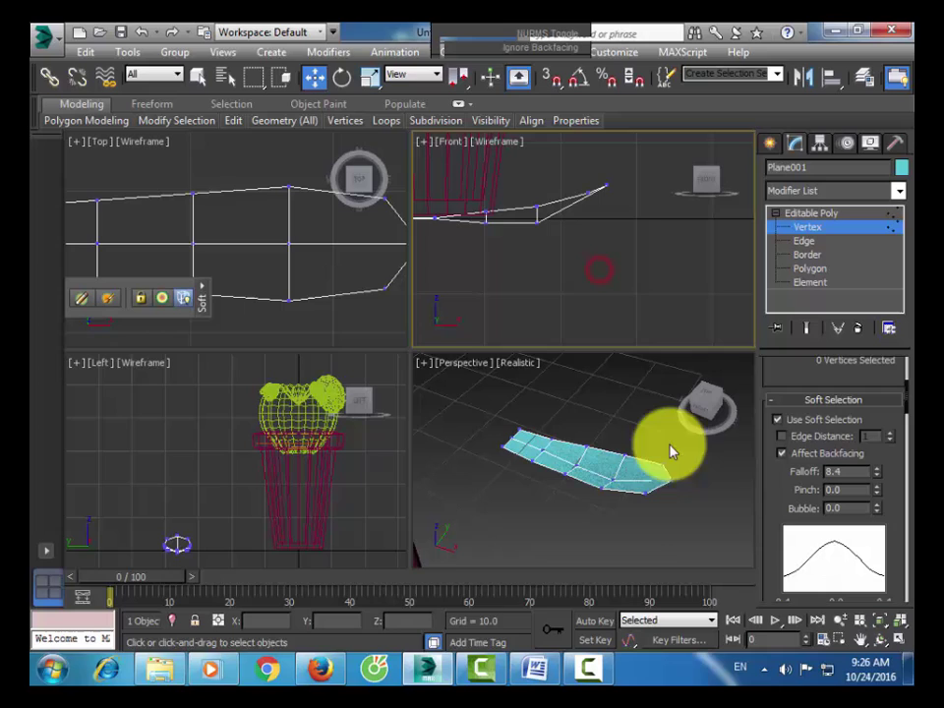
- Lower the centre-line vertex nearest the leaf's base end by about 0.84 along Z to extend the groove
click(710, 534)
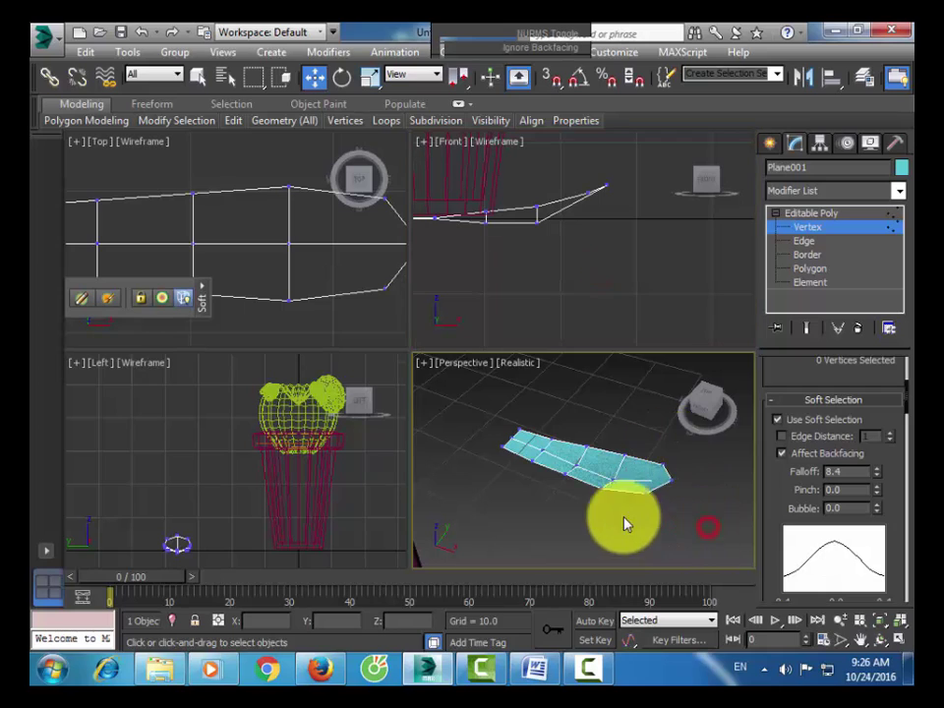
click(541, 447)
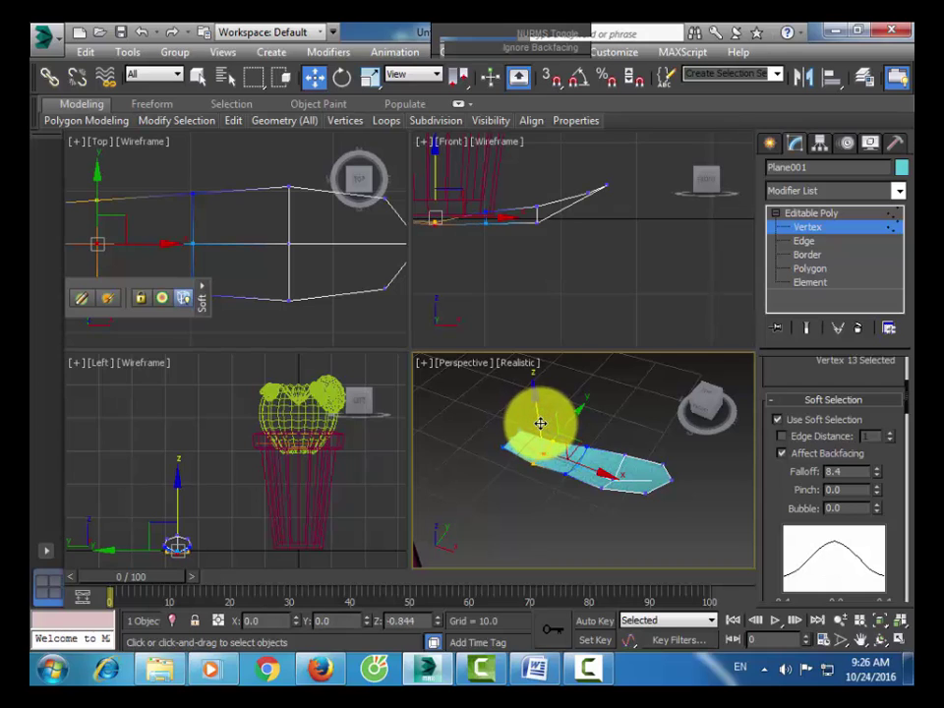
drag(540, 423, 529, 469)
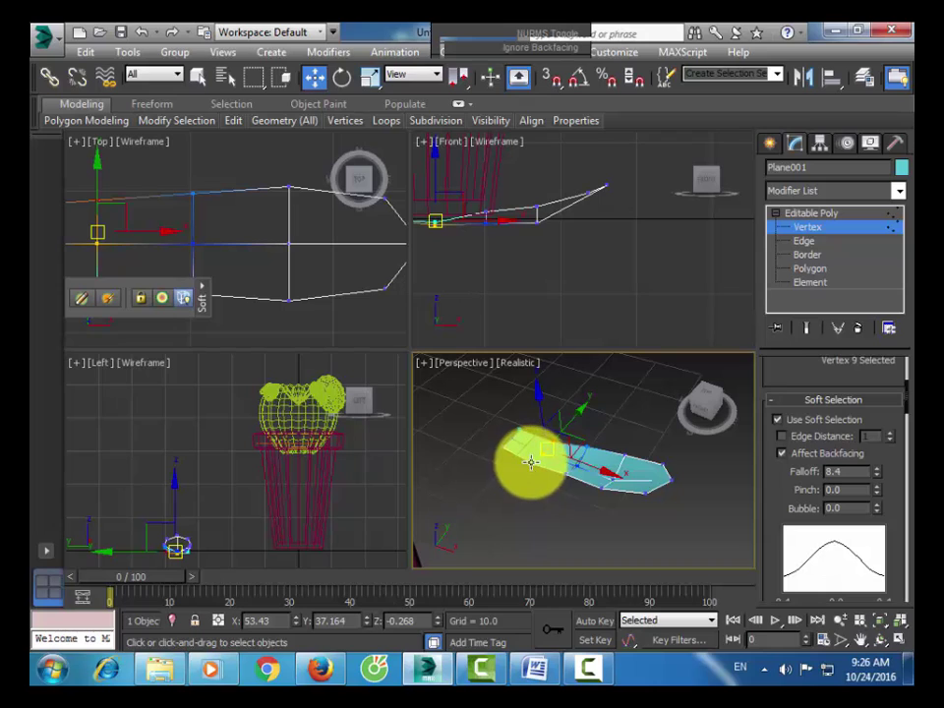
- Scale the two side vertices of the row next to the leaf's base end slightly inward across the width
click(542, 433)
drag(540, 426, 540, 424)
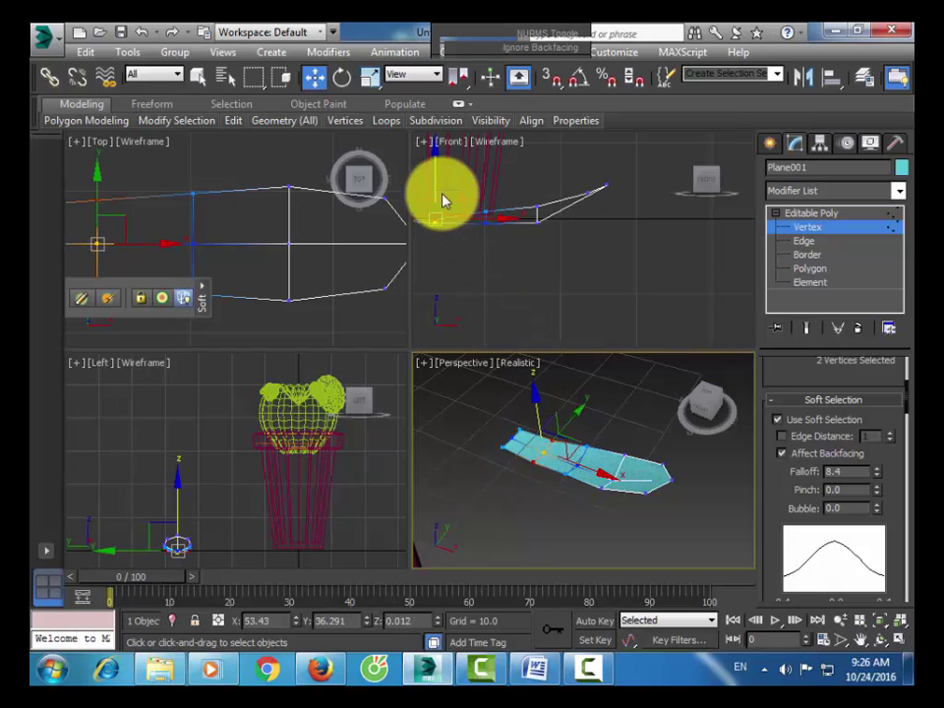
click(369, 76)
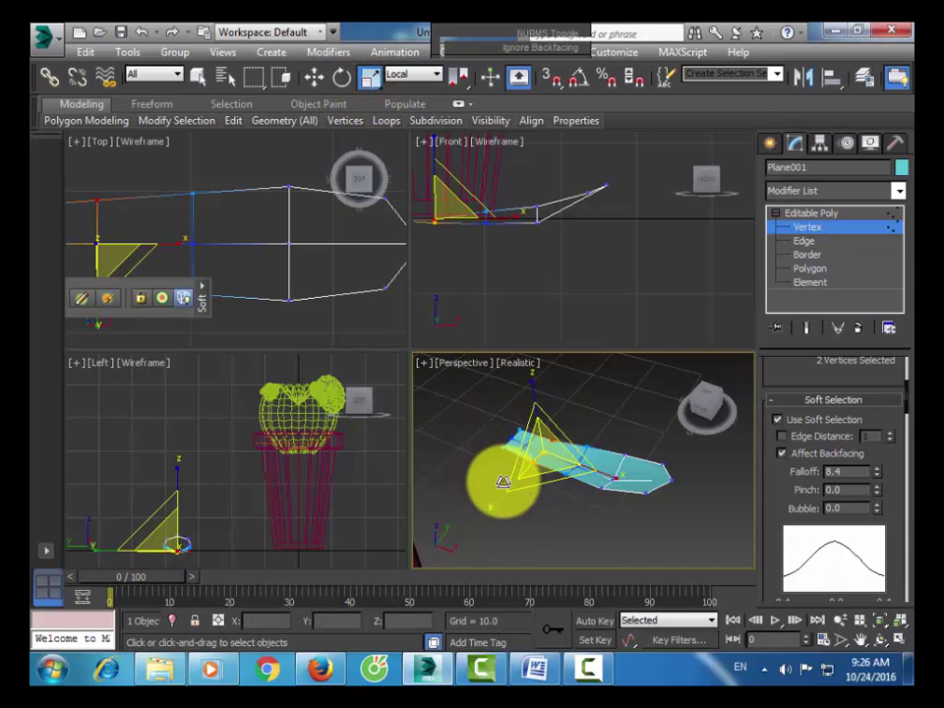
drag(502, 481, 522, 487)
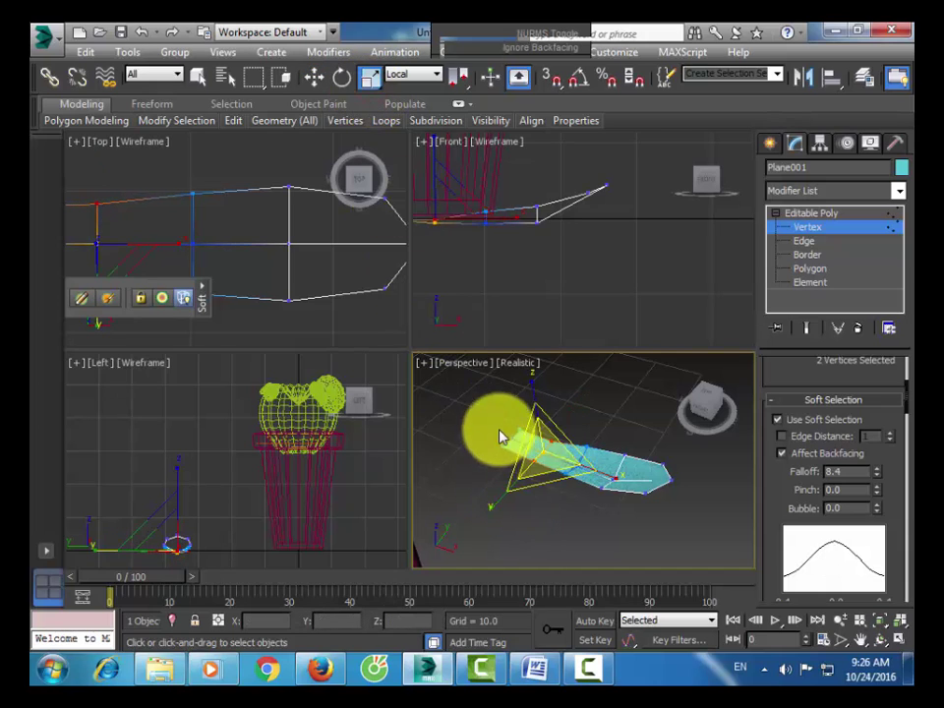
- Narrow the leaf's base end by scaling its three end vertices inward across the width
click(186, 216)
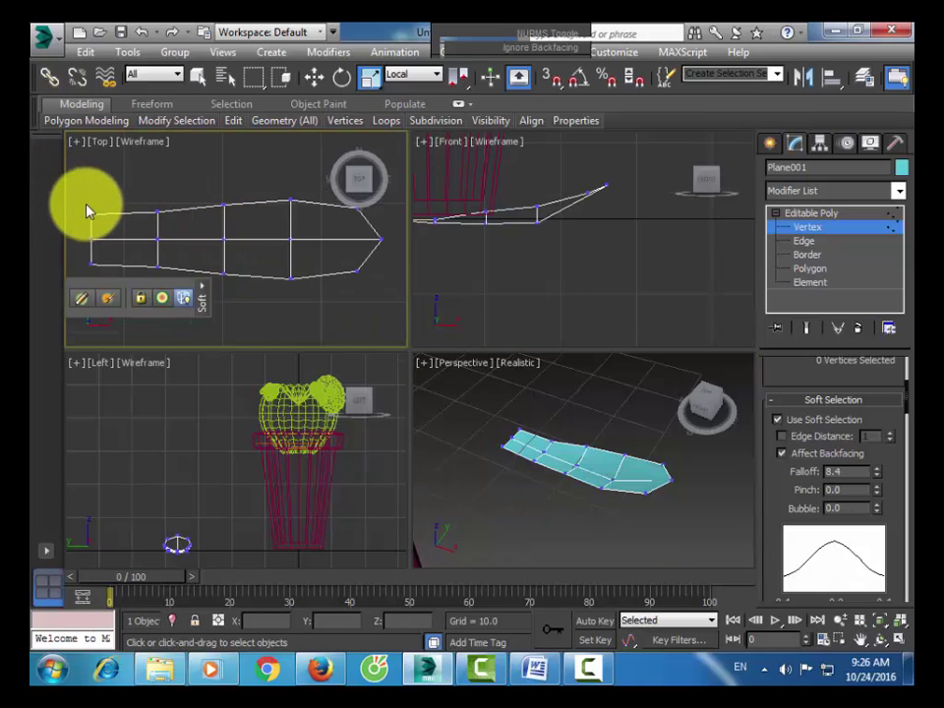
drag(86, 208, 131, 274)
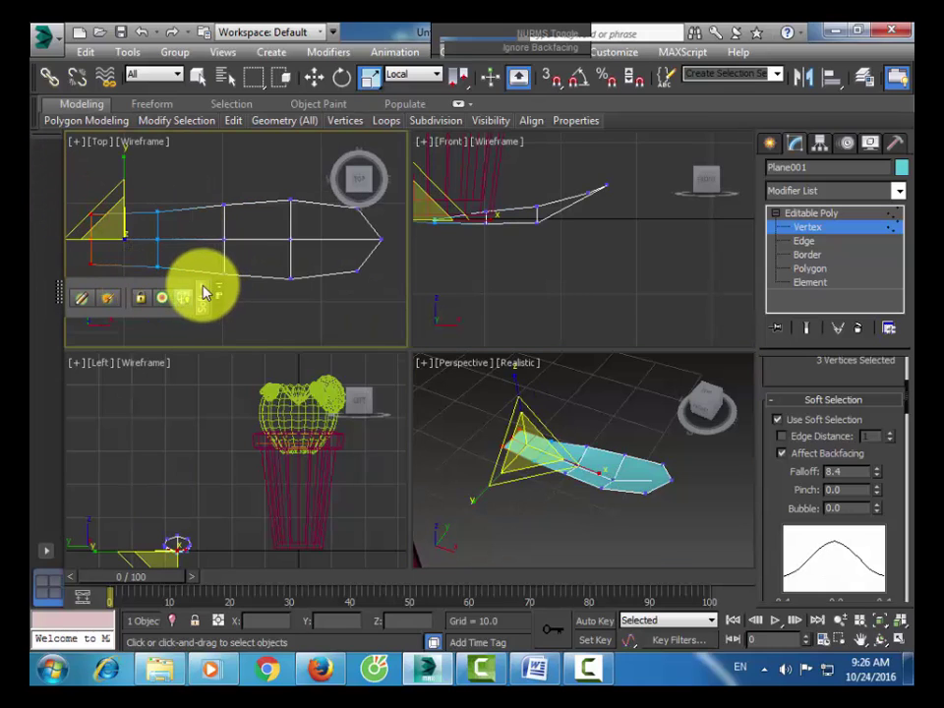
click(344, 120)
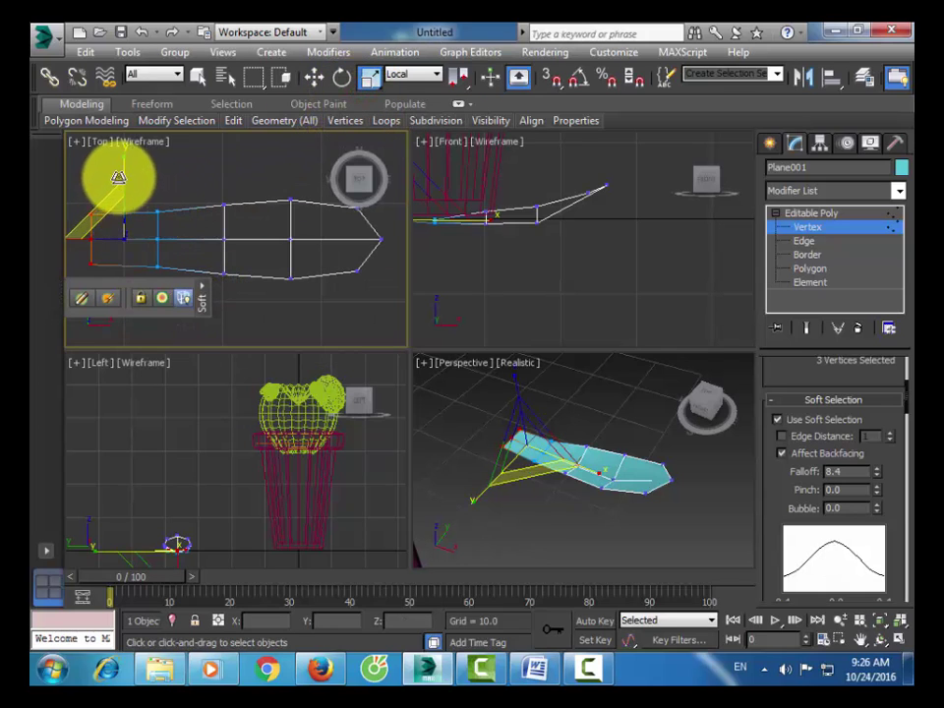
drag(118, 178, 139, 209)
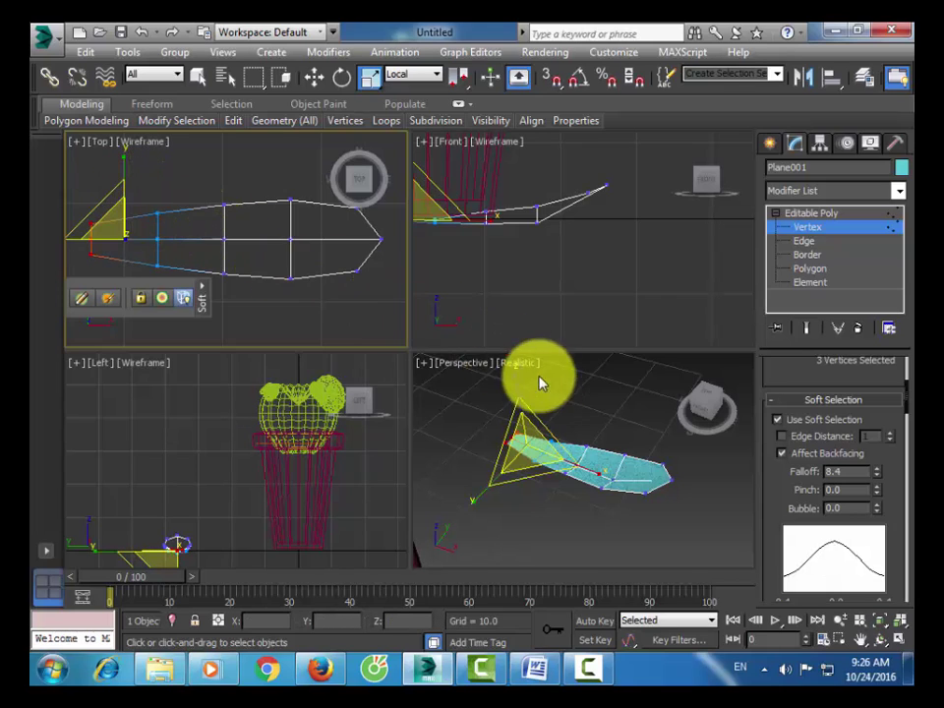
- Pull the middle vertex of the base end outward along X, reducing the soft selection falloff to 2.352 to form a point
click(110, 256)
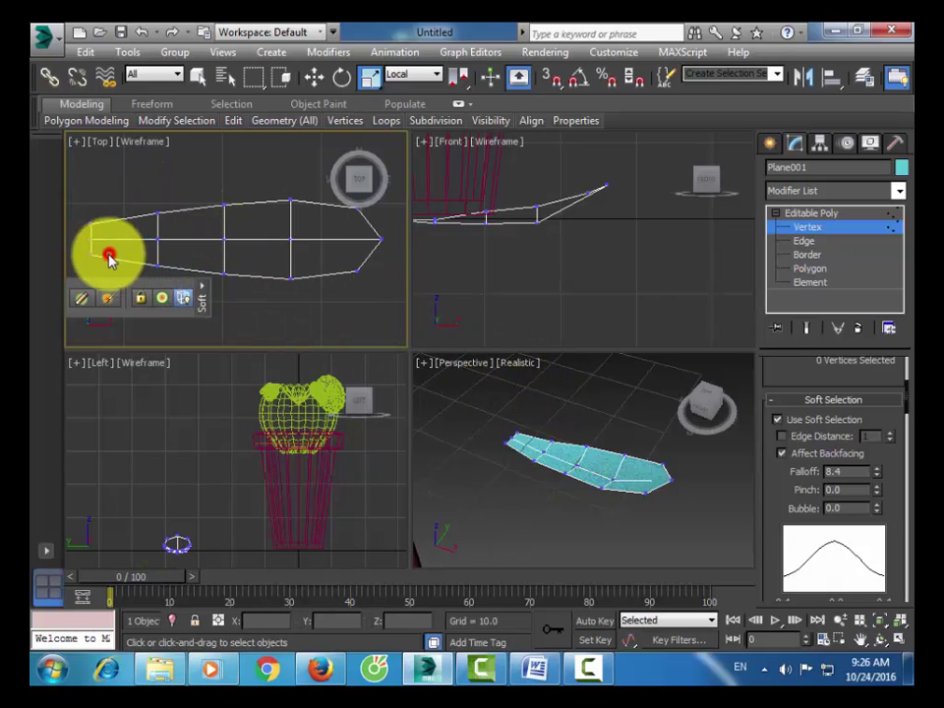
click(79, 237)
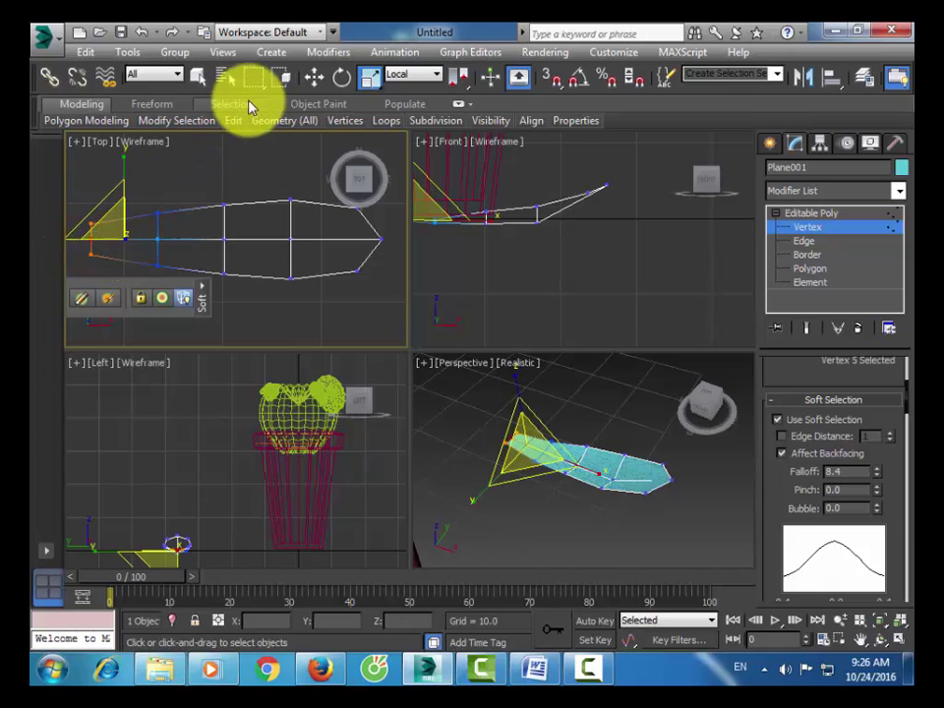
click(315, 79)
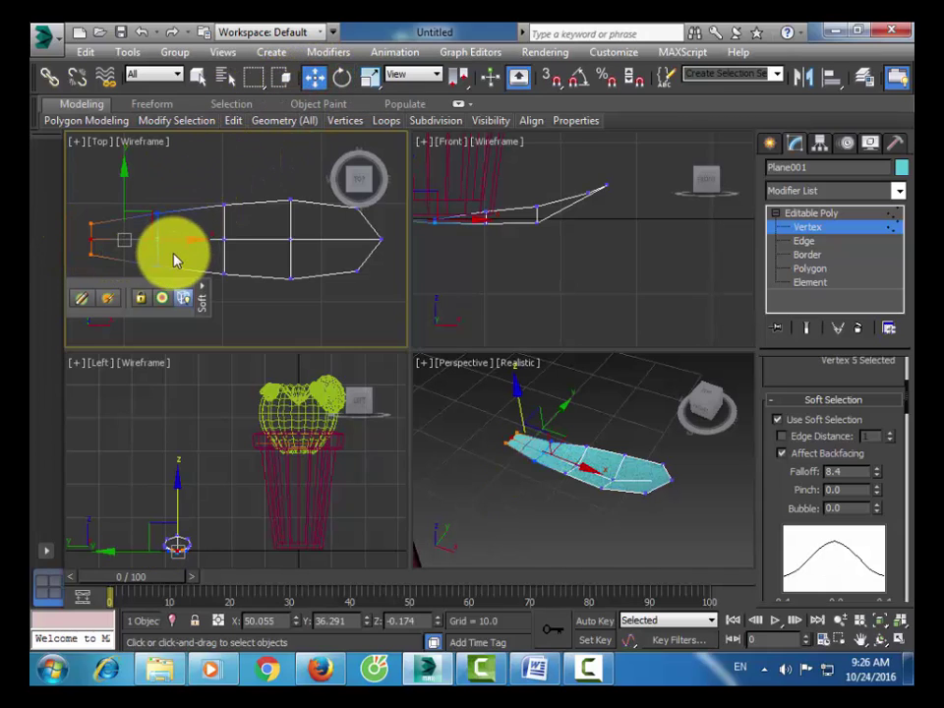
drag(174, 241, 157, 239)
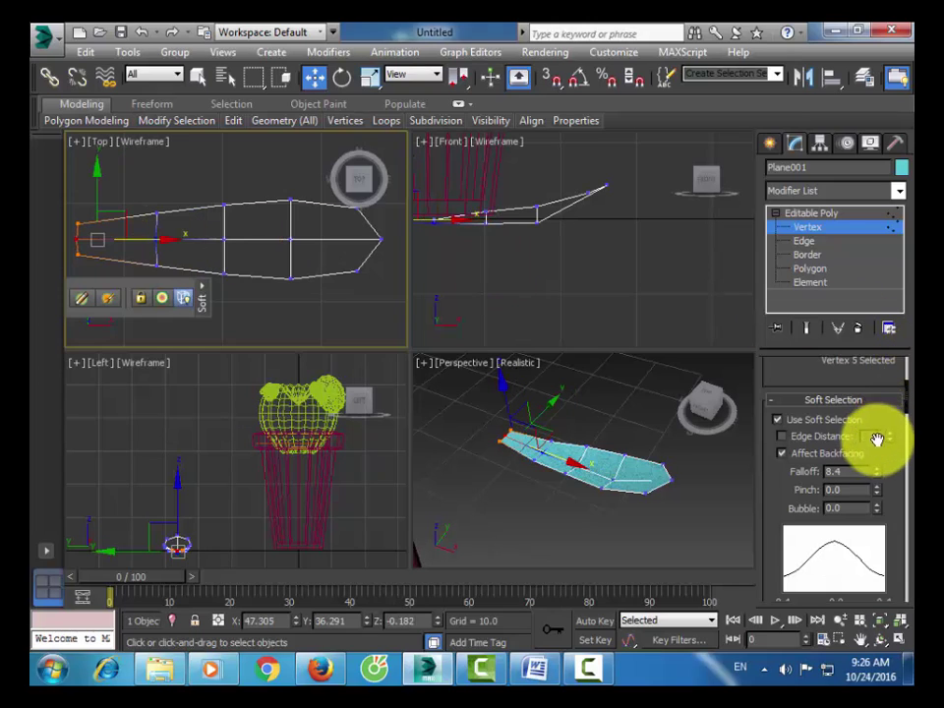
drag(881, 479, 880, 528)
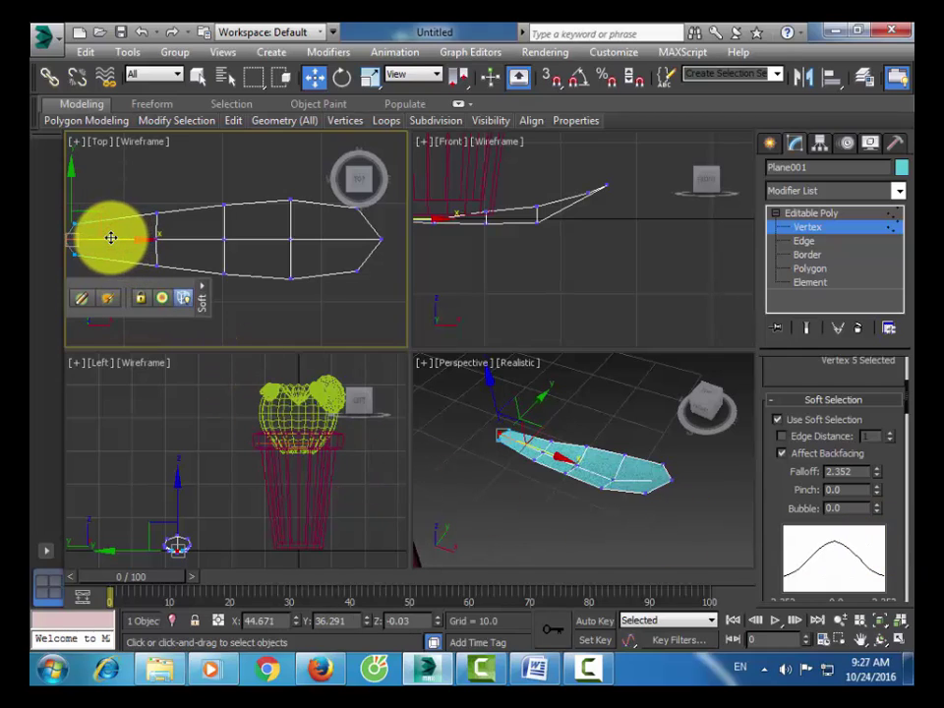
click(82, 197)
- Move the three vertices of the pointed base end inward along X to shorten the leaf
scroll(79, 199, down, 3)
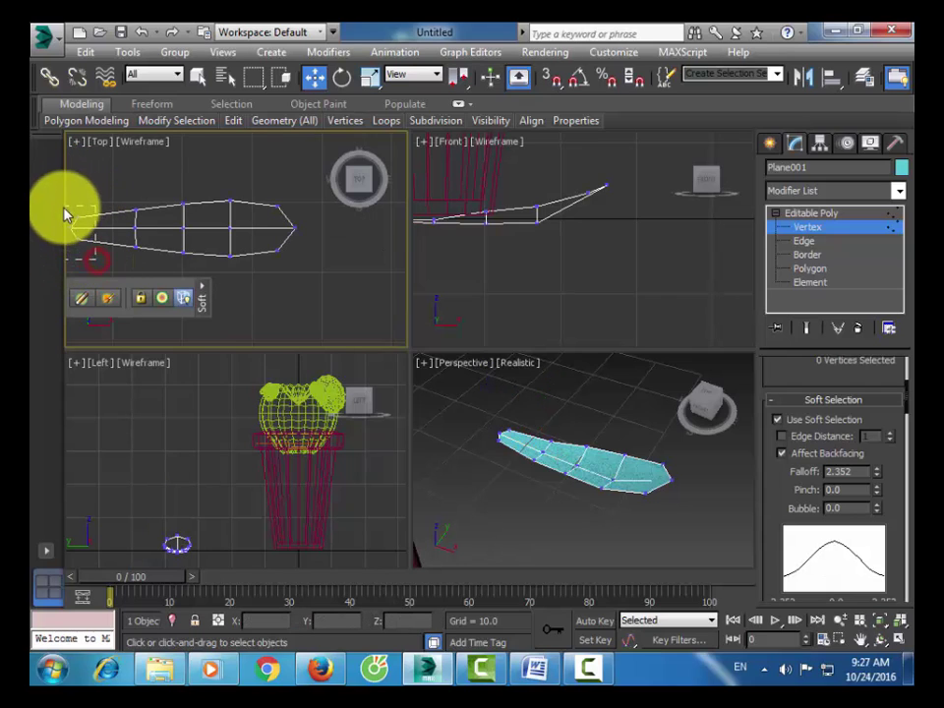
drag(75, 226, 150, 241)
click(581, 494)
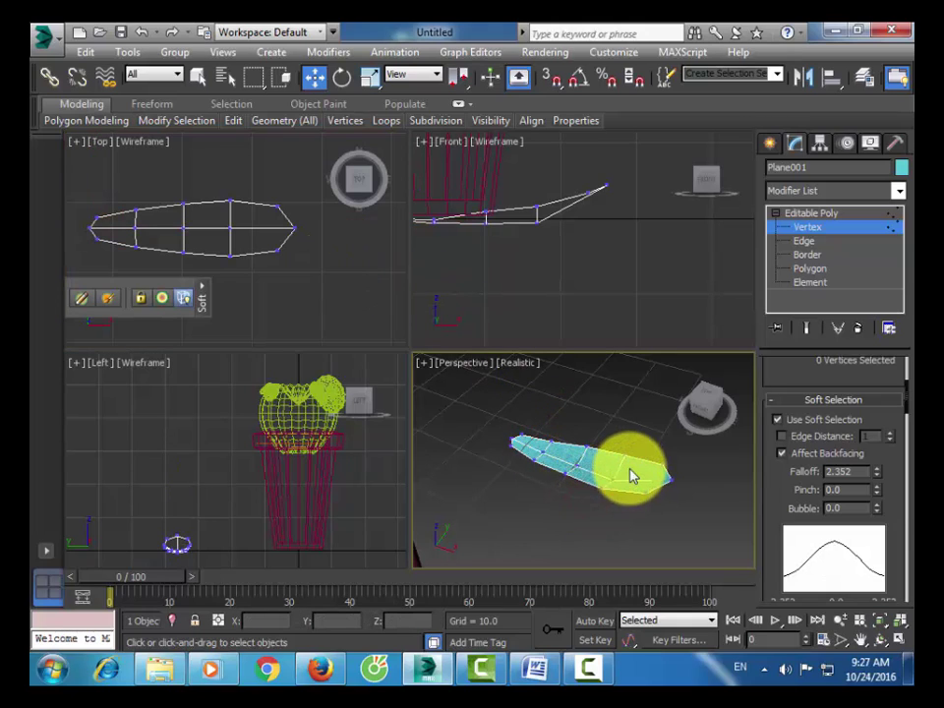
- Raise the midrib vertex in the row next to the leaf's tip by about 0.7 along Z and leave vertex editing
click(610, 480)
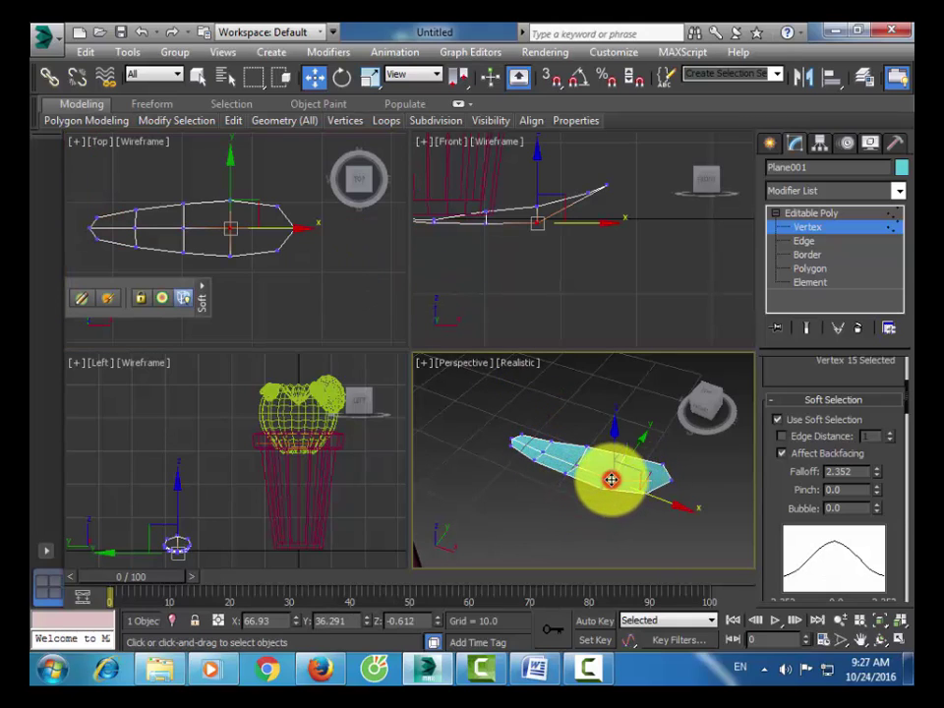
drag(611, 479, 616, 453)
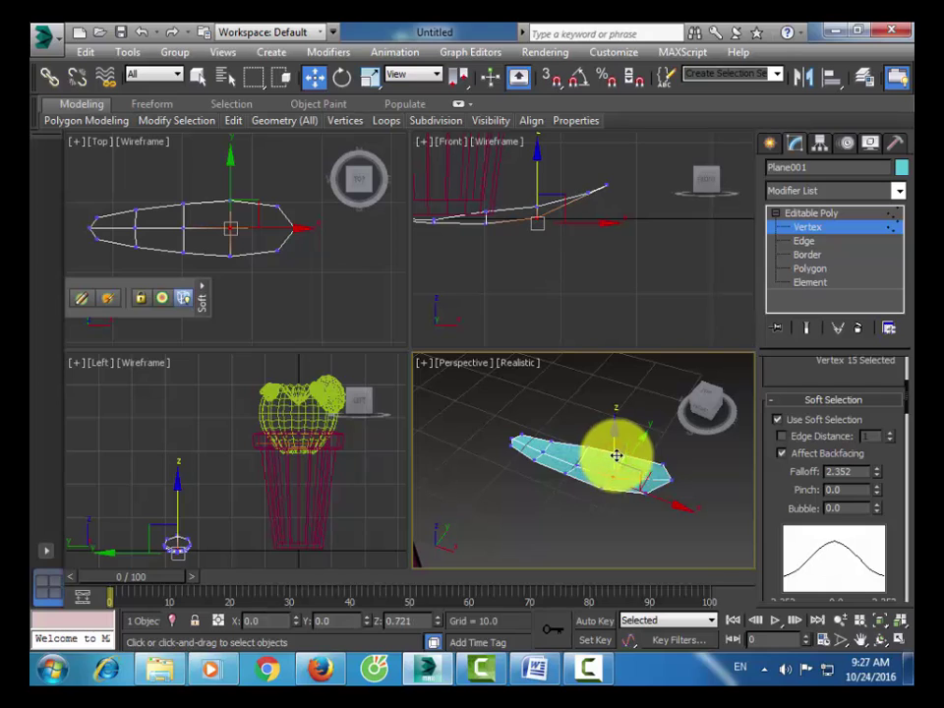
click(748, 513)
click(841, 214)
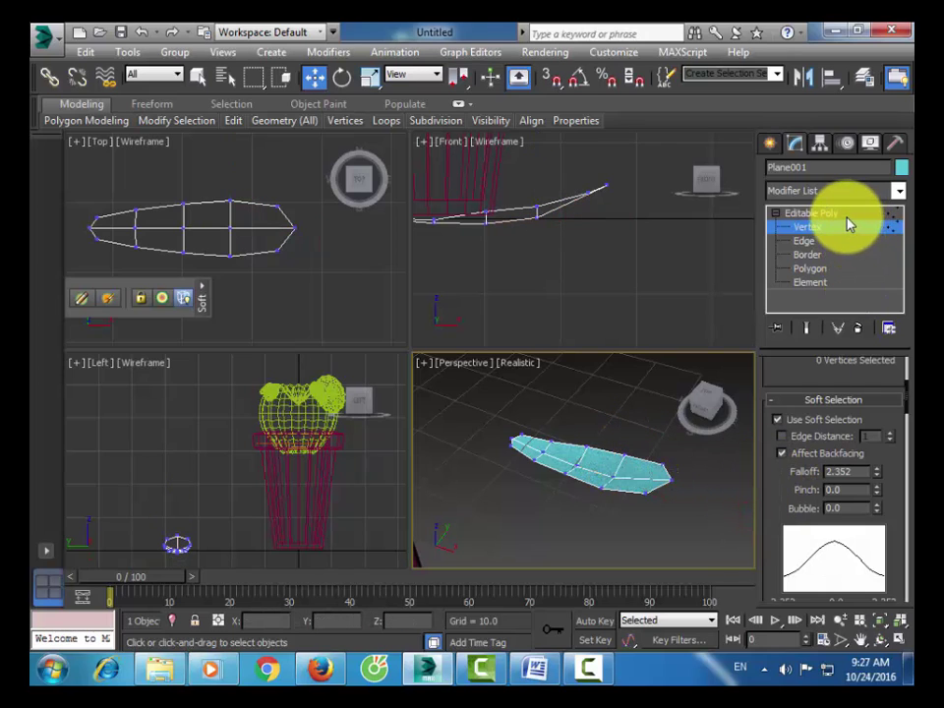
click(572, 542)
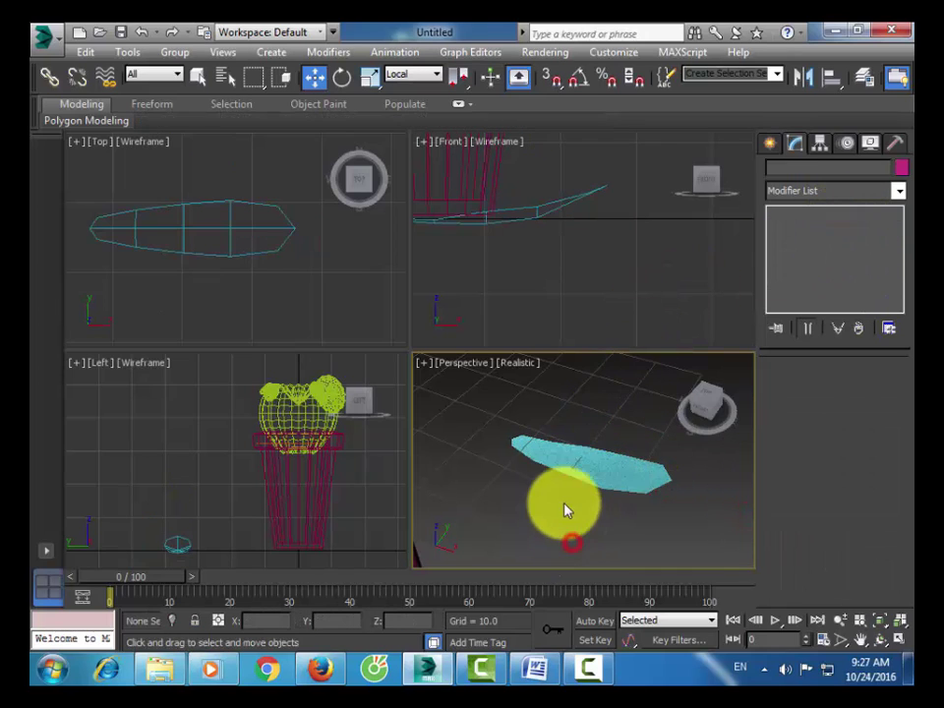
- Move the whole leaf along X, clear of the flower pot in the front view
click(534, 312)
scroll(531, 314, down, 4)
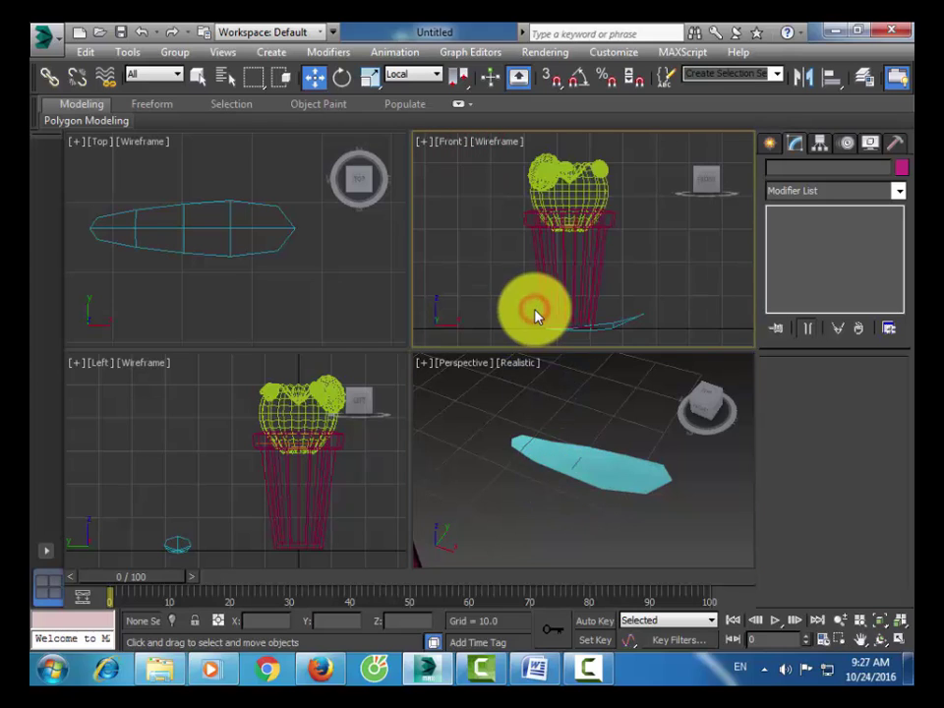
scroll(527, 327, down, 2)
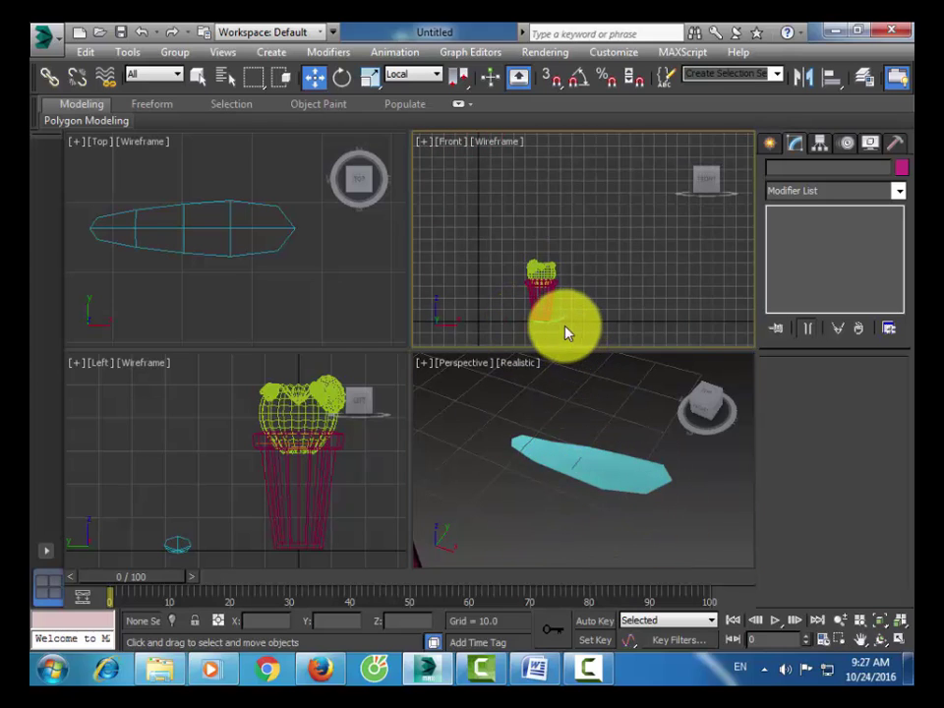
drag(560, 323, 610, 321)
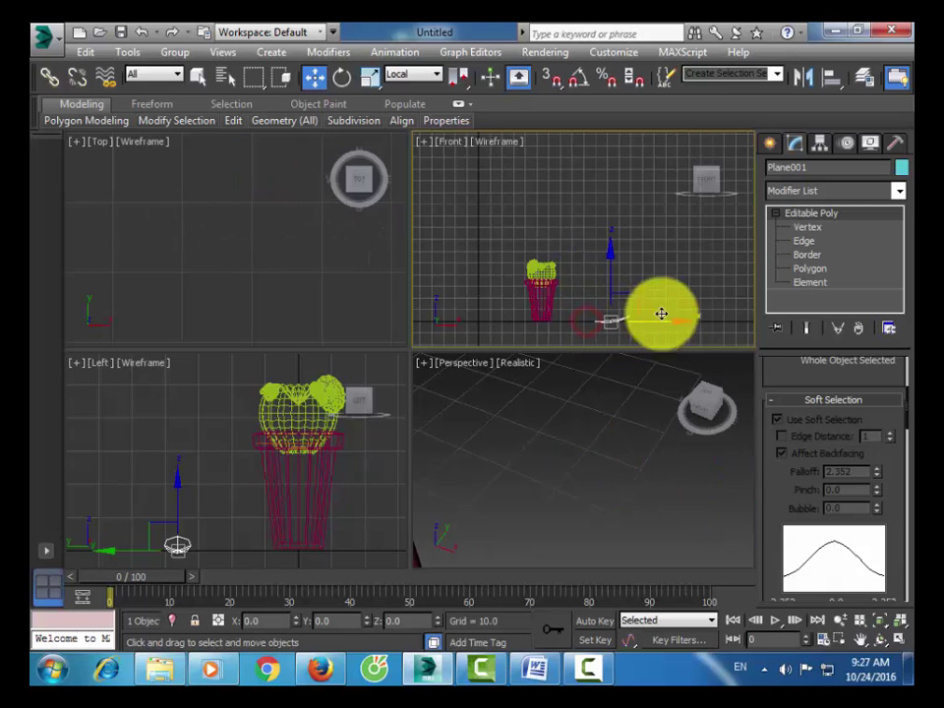
- Move only the leaf's pivot along X to its narrow base end, then end pivot editing
click(822, 146)
click(276, 297)
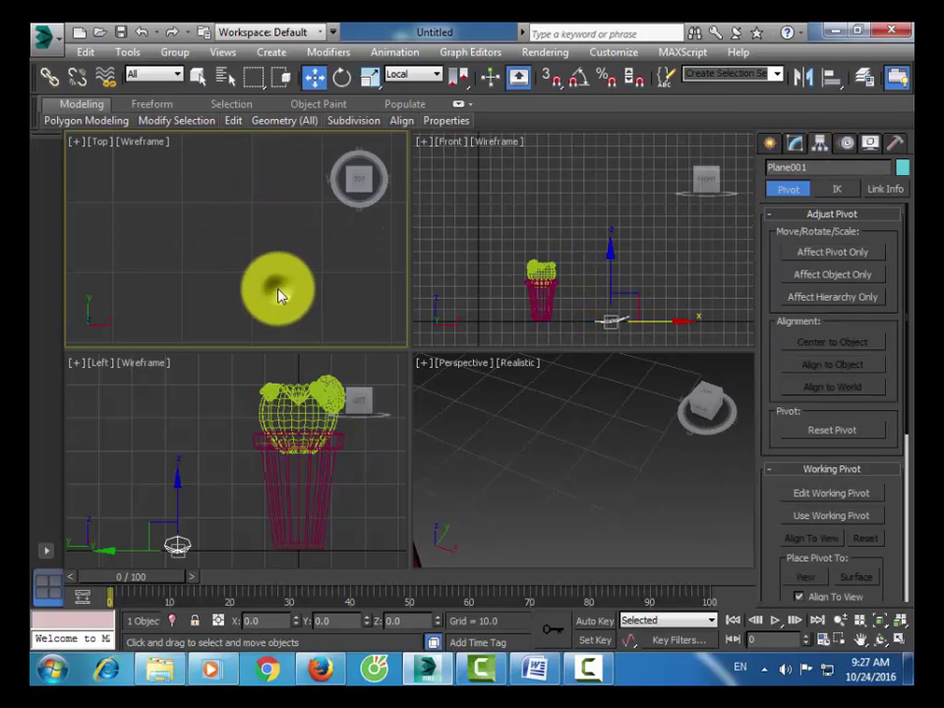
key(z)
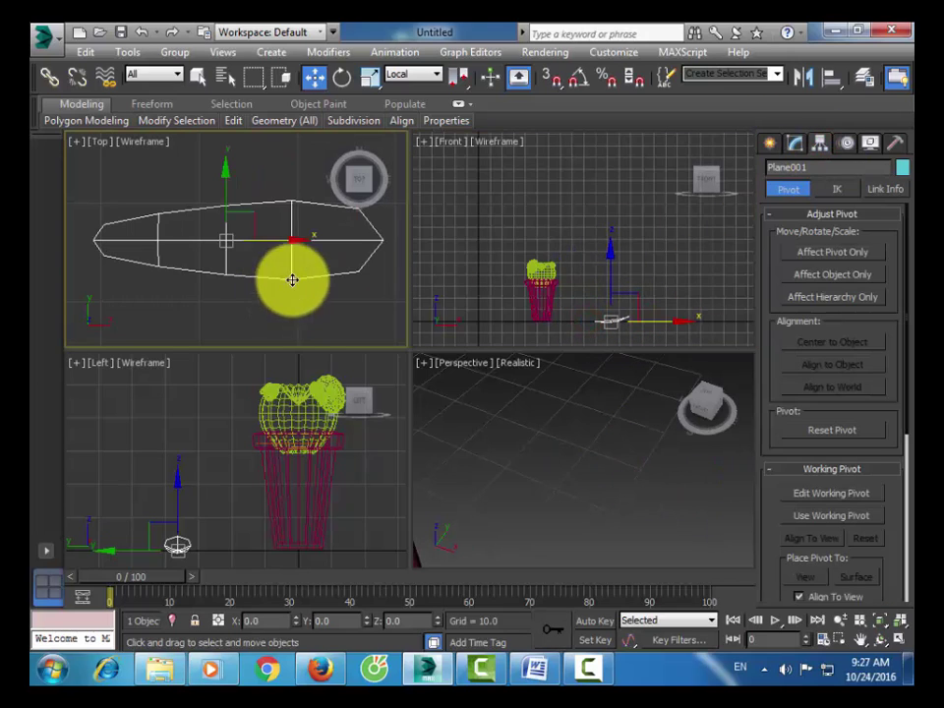
click(817, 253)
right_click(193, 297)
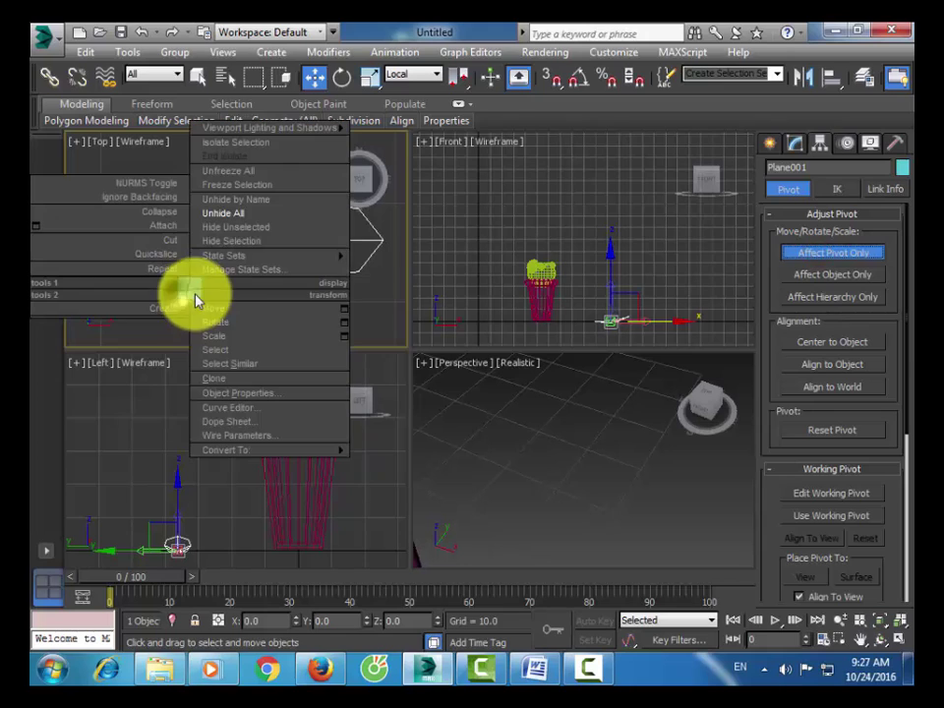
click(370, 310)
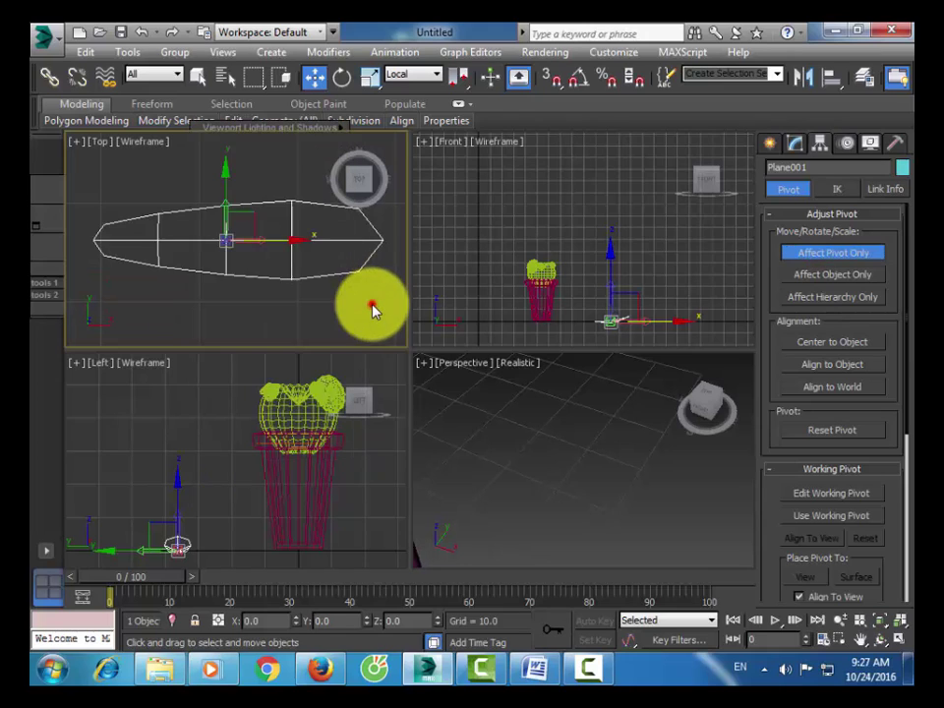
click(255, 269)
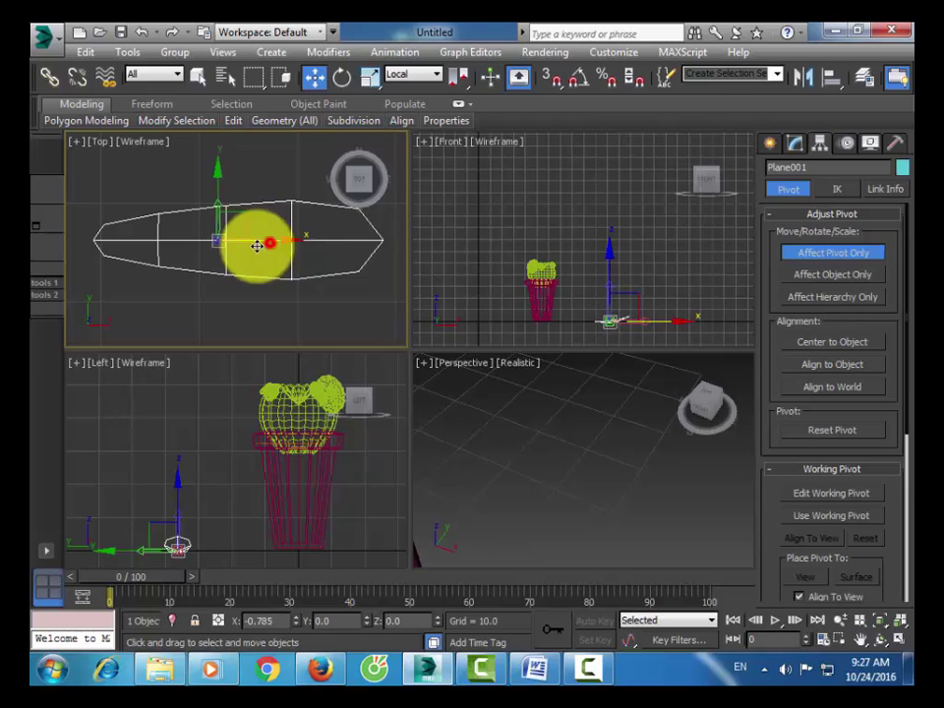
drag(256, 246, 141, 246)
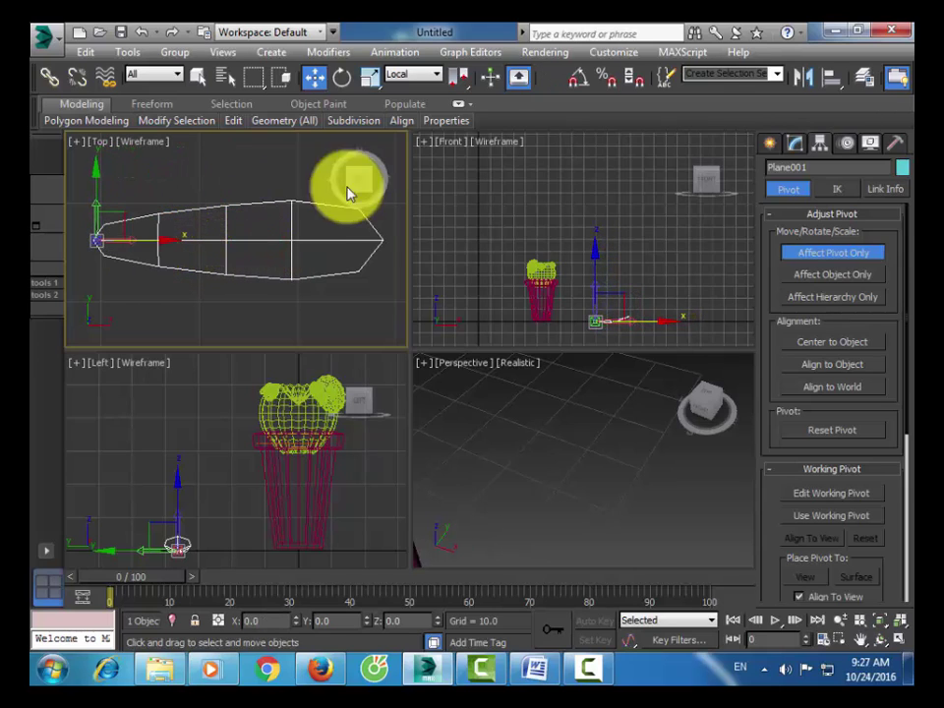
click(793, 253)
right_click(315, 77)
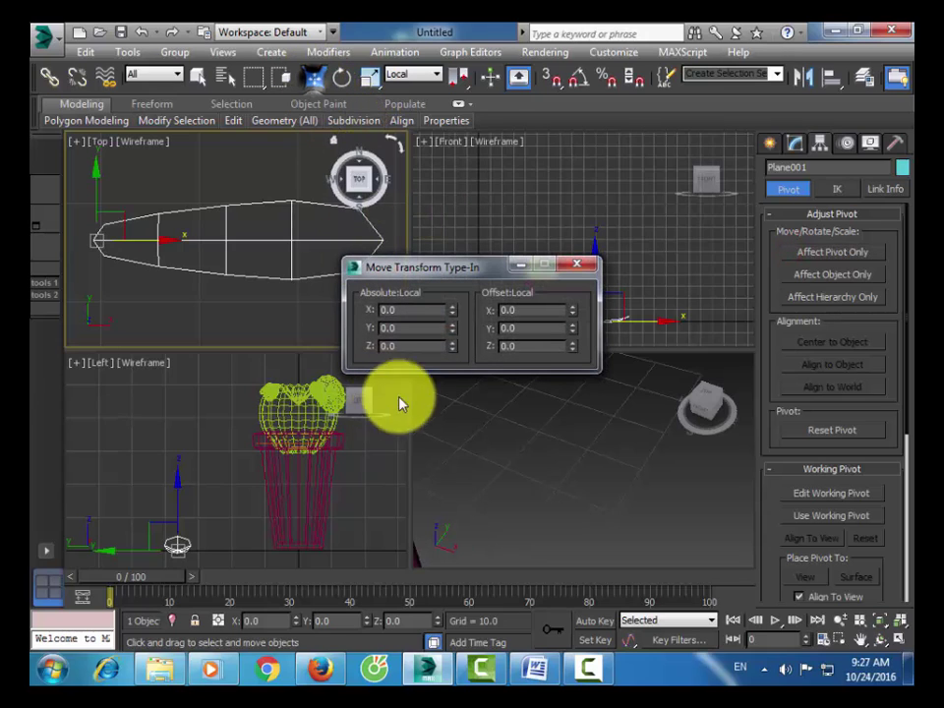
click(452, 332)
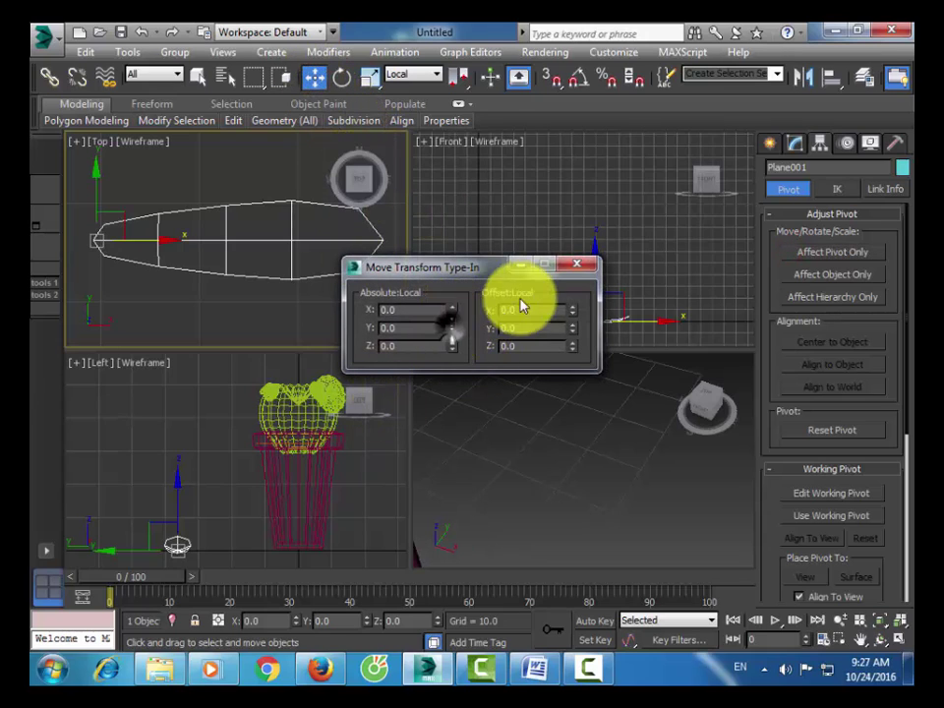
click(573, 267)
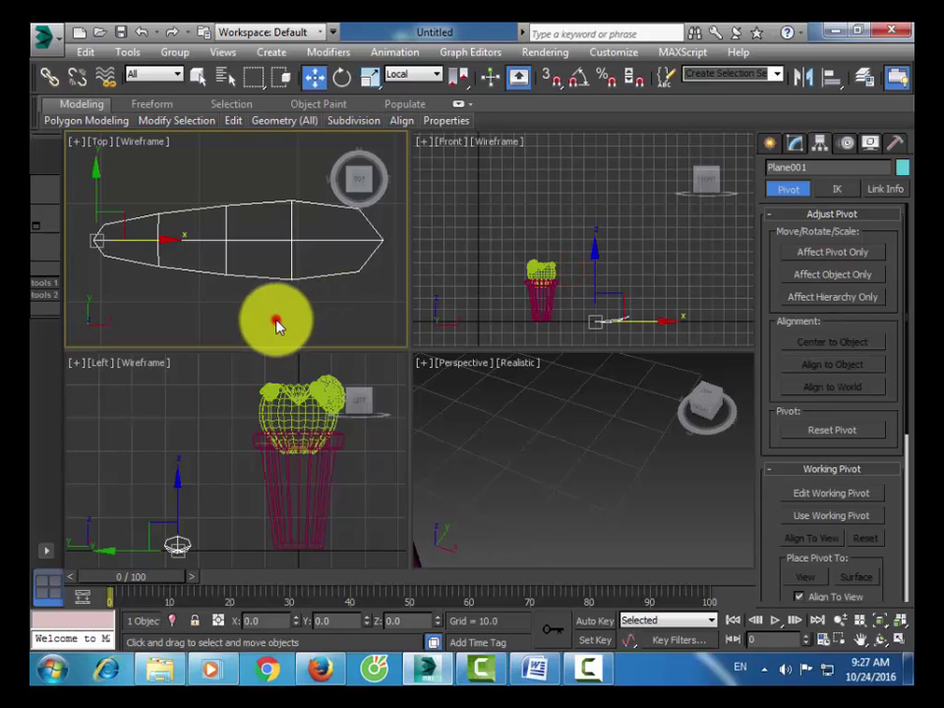
click(277, 327)
key(ctrl+z)
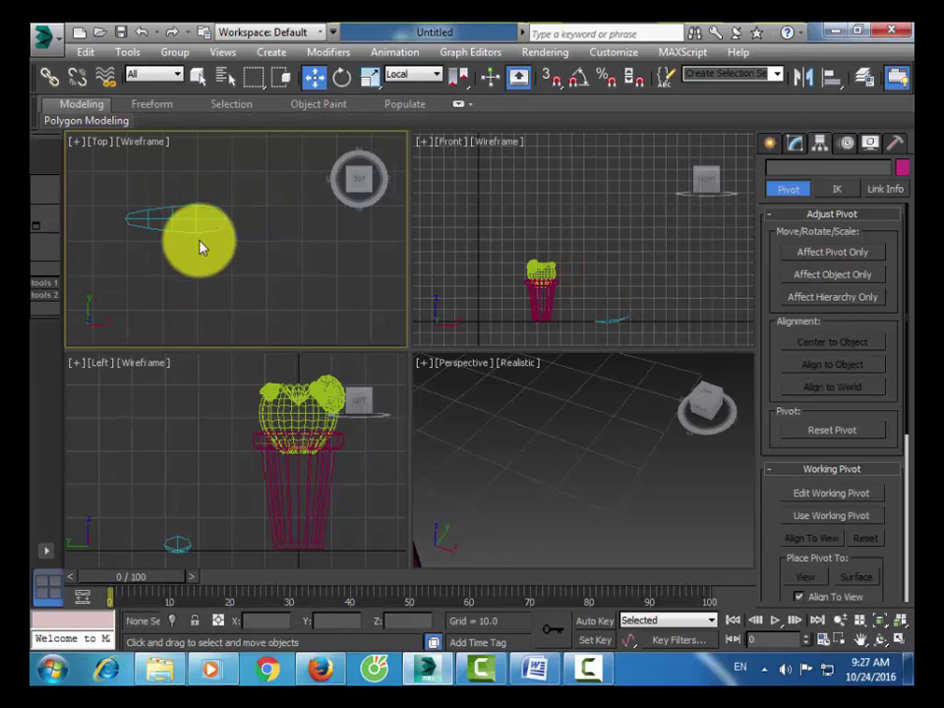
scroll(199, 247, down, 2)
scroll(182, 215, down, 2)
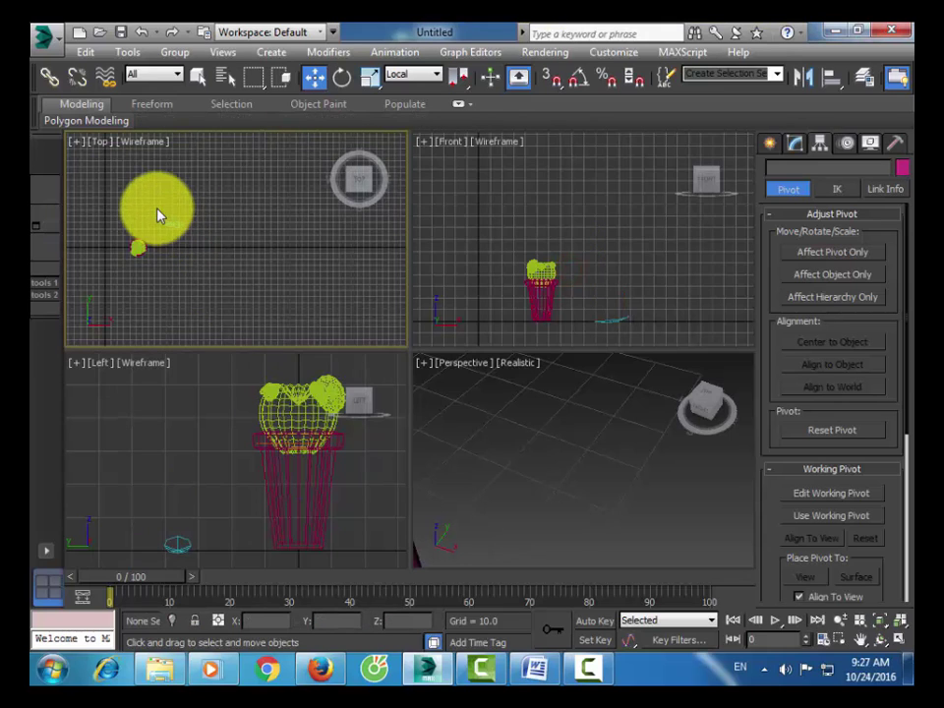
click(169, 222)
right_click(314, 78)
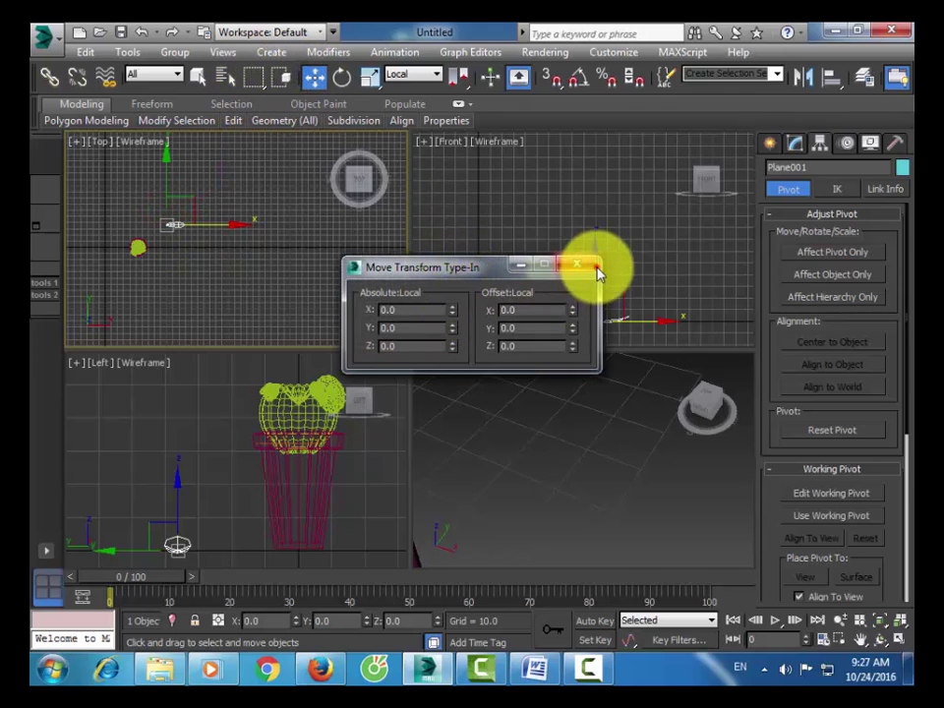
click(576, 264)
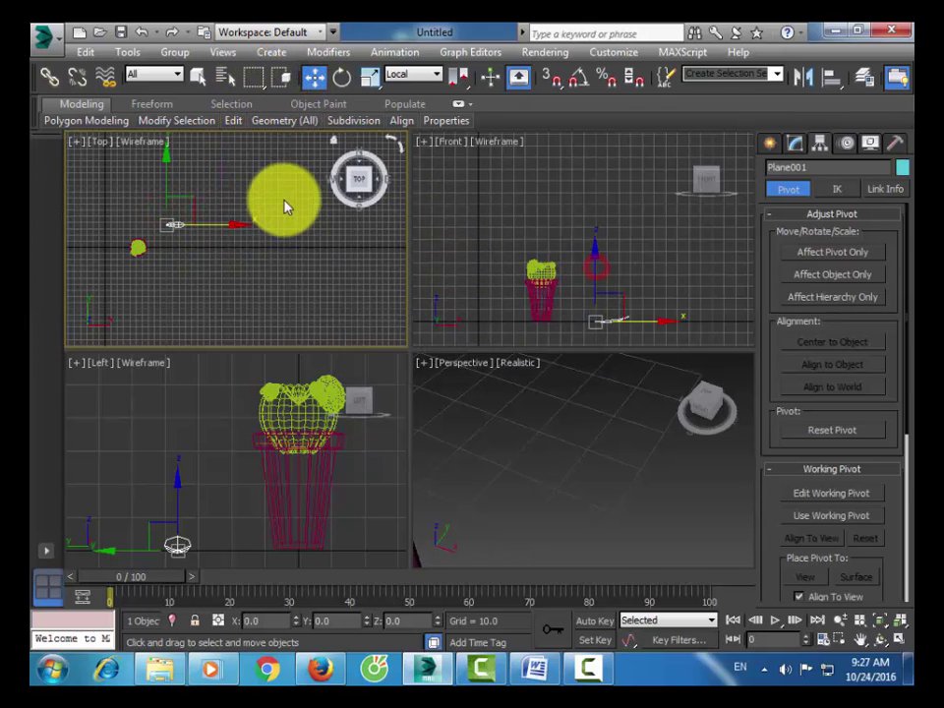
- Move the leaf along negative X past the pot so its base end sits near the world origin in the front view
click(637, 323)
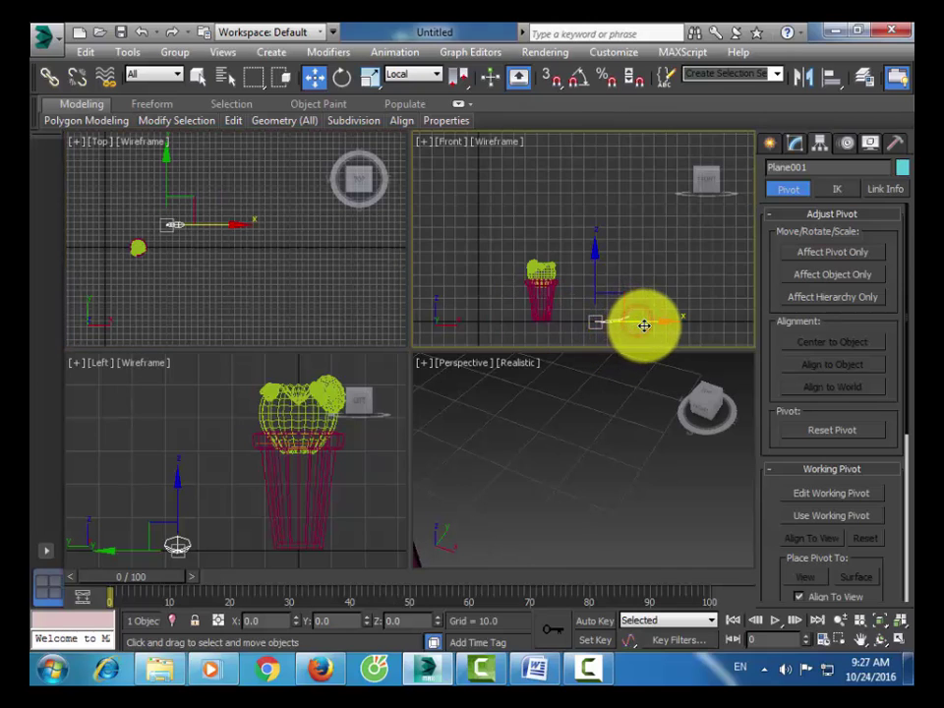
drag(645, 326, 540, 323)
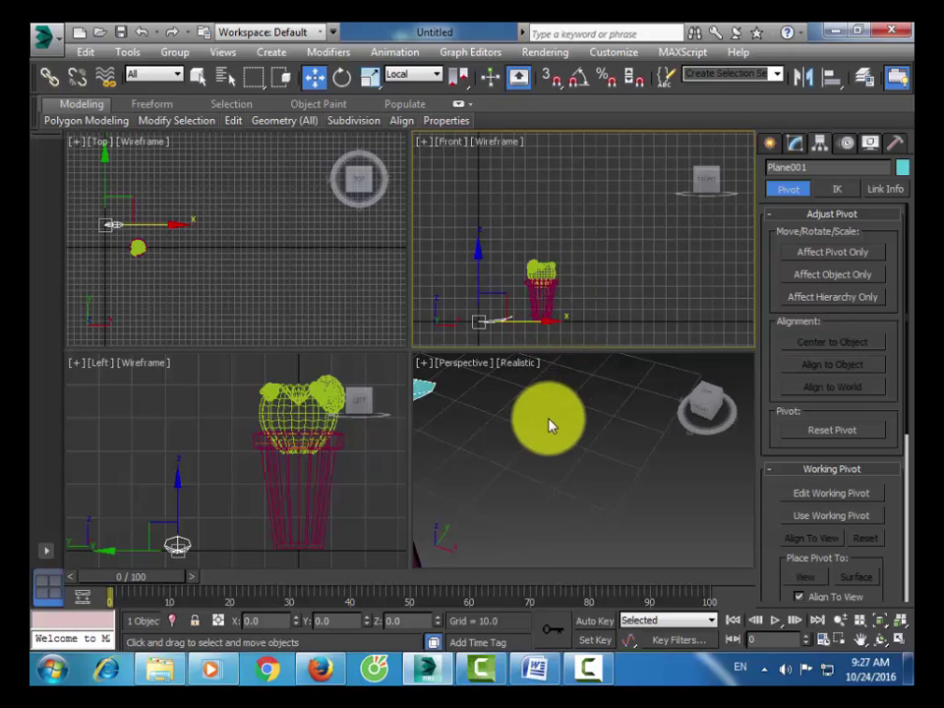
alt+middle_drag(548, 497, 552, 474)
scroll(553, 484, down, 3)
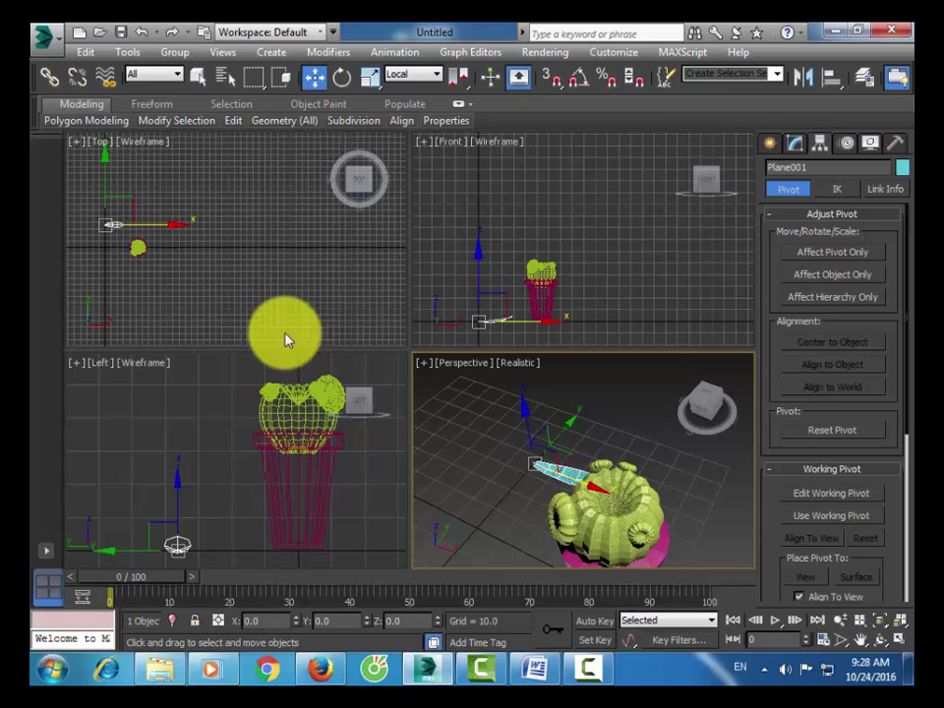
scroll(626, 450, up, 4)
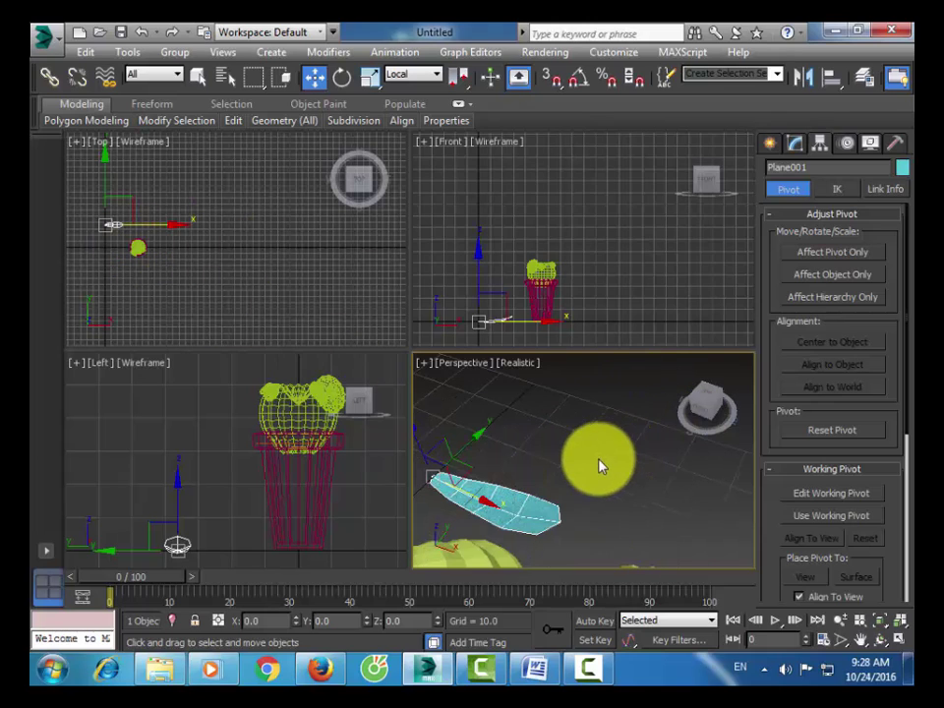
alt+middle_drag(603, 467, 660, 460)
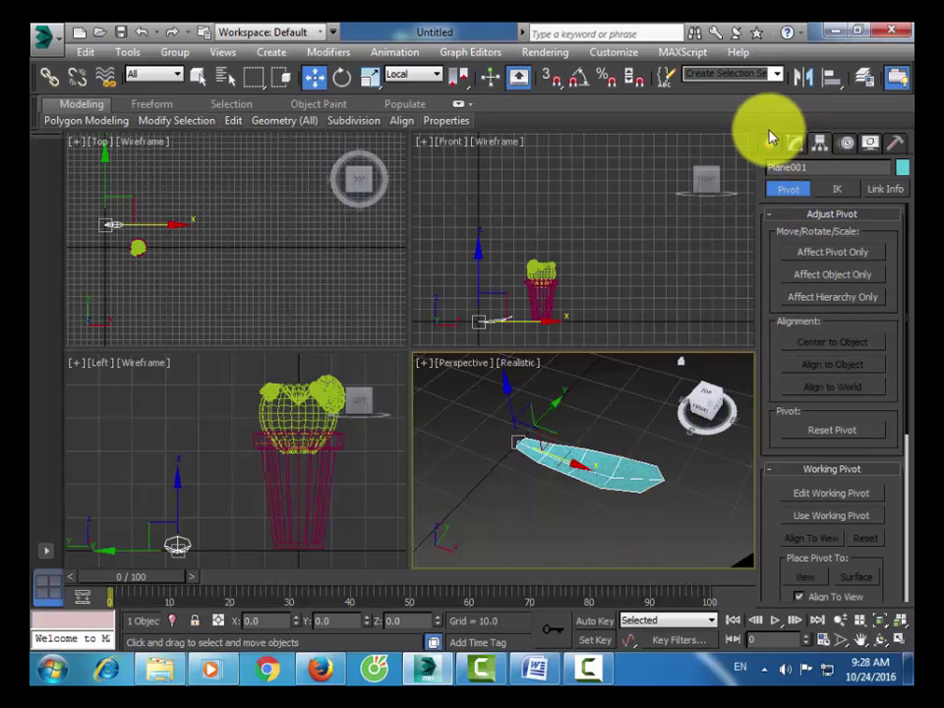
- Clone the leaf as one independent copy, offset along negative Y in the top view
right_click(240, 287)
mouse_move(105, 202)
shift+mouse_down()
mouse_move(95, 179)
mouse_move(103, 181)
mouse_move(98, 262)
shift+mouse_up()
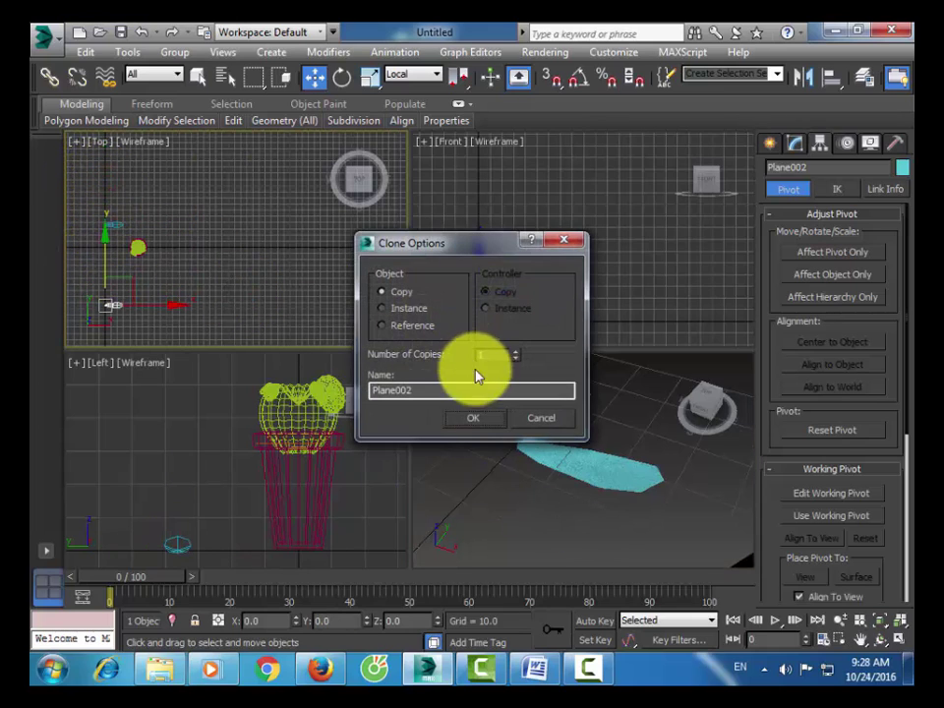
click(471, 415)
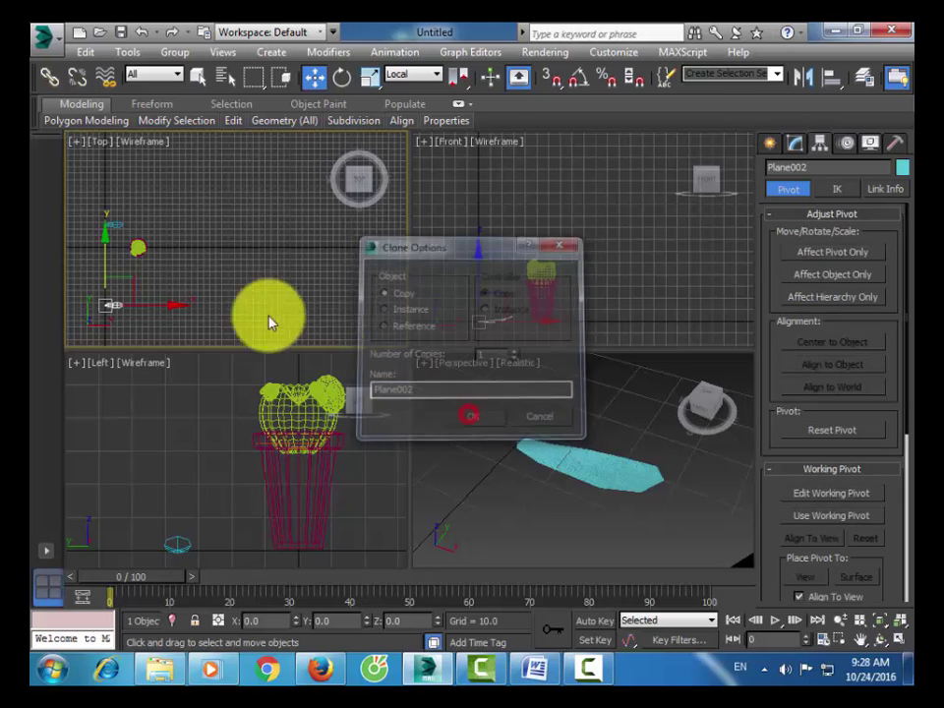
- Set up a 1D instance array of the original leaf with a total rotation of 360 degrees about Z, and preview it
click(143, 233)
click(127, 52)
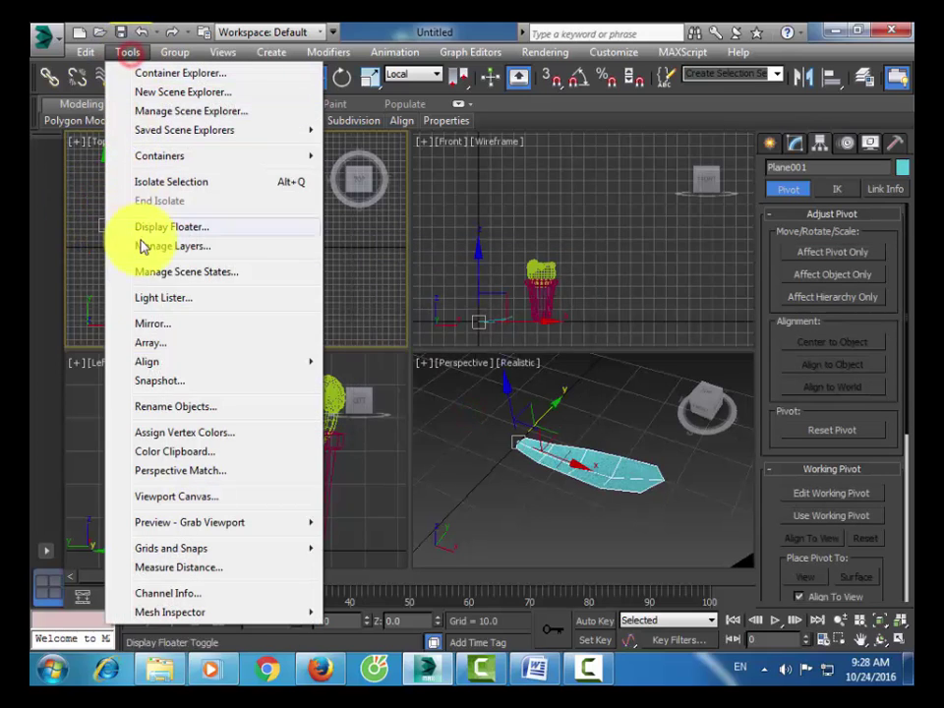
click(208, 344)
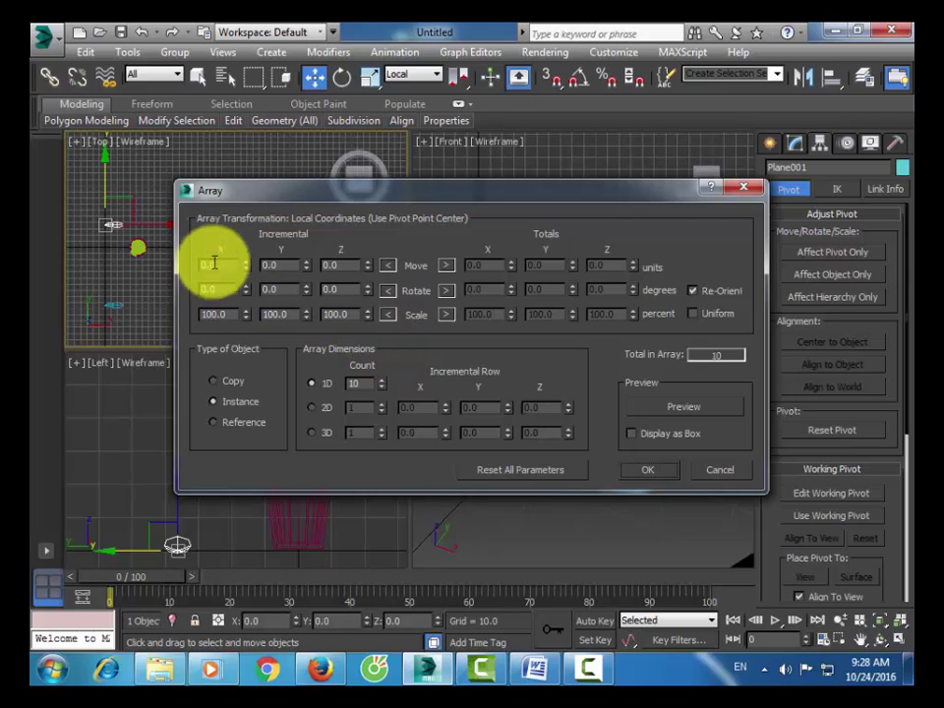
click(447, 291)
click(597, 290)
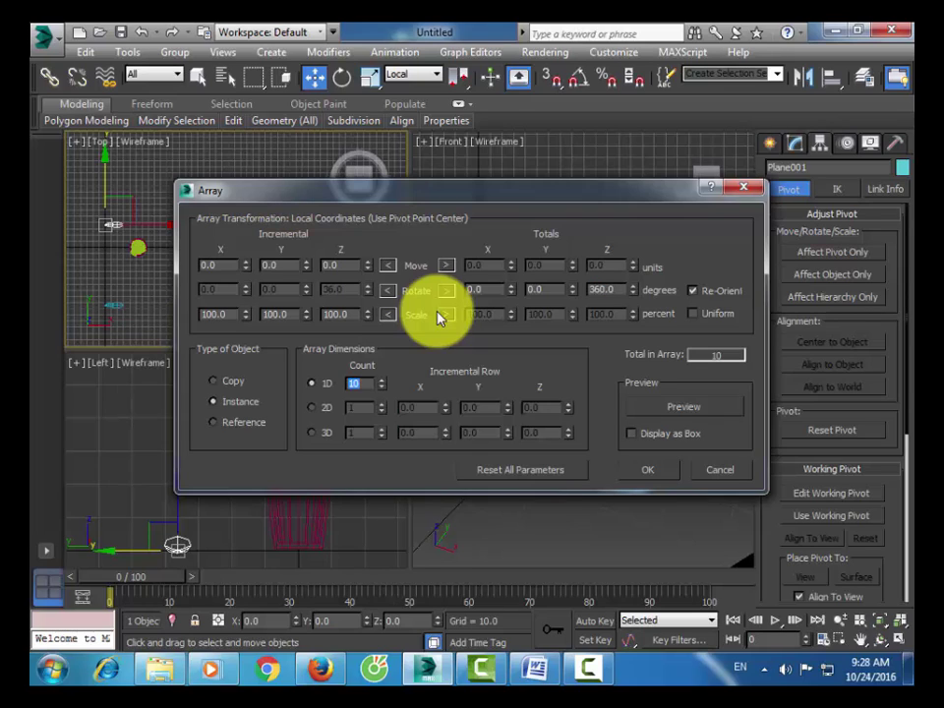
click(669, 417)
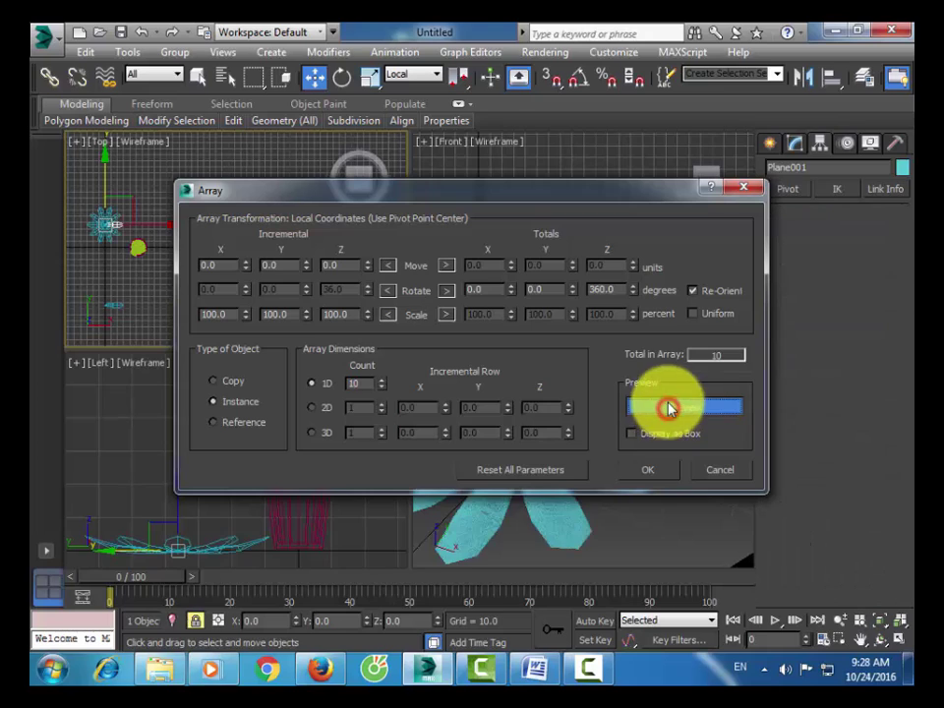
- Raise the array's 1D count to 15 and create the ring of leaves
drag(540, 185, 509, 206)
drag(447, 260, 468, 205)
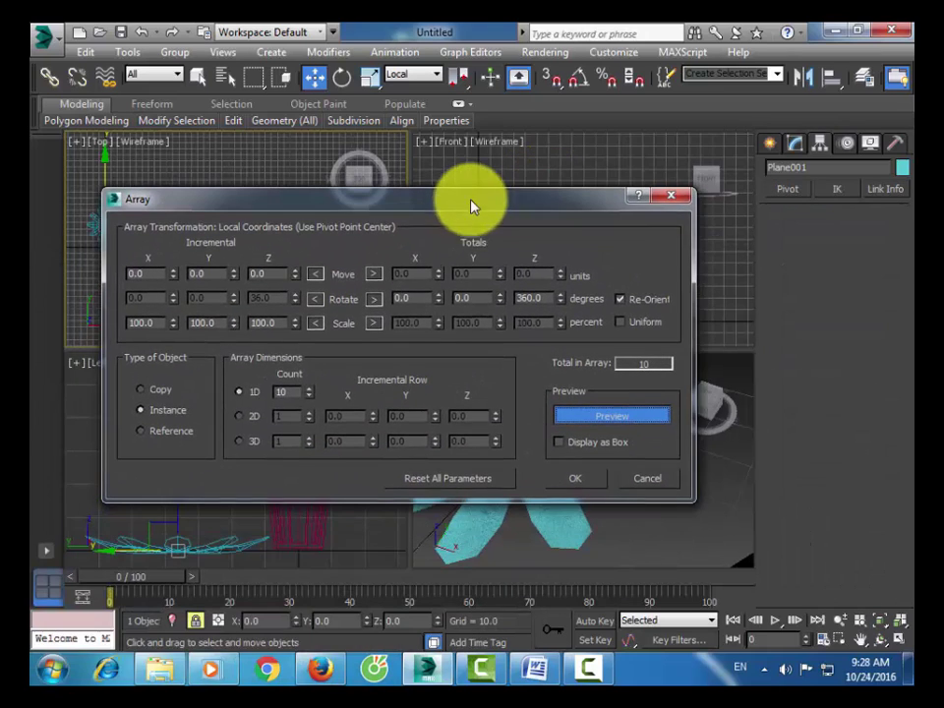
click(309, 388)
click(309, 389)
click(309, 388)
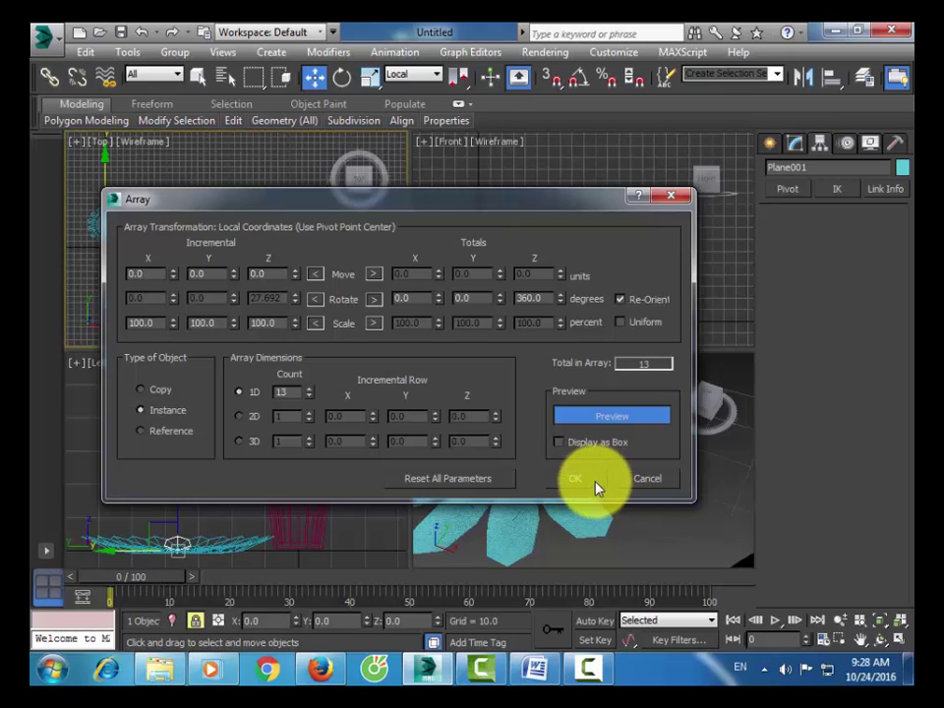
click(309, 389)
click(309, 390)
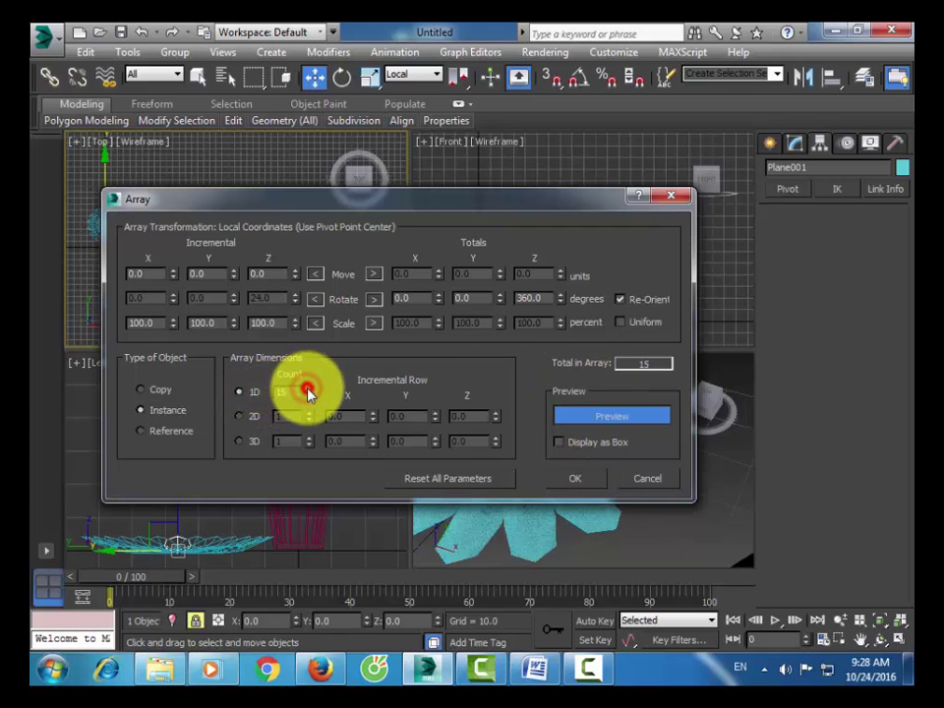
click(568, 479)
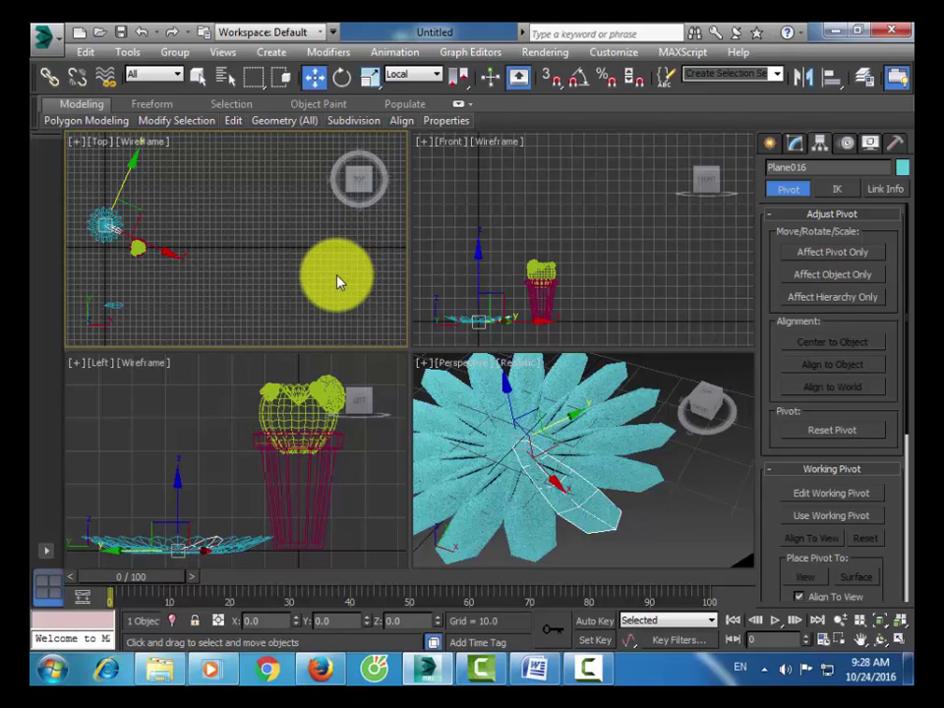
- Clear the selection and undo the ring array of leaves, back to the original leaf and its separate copy
click(492, 325)
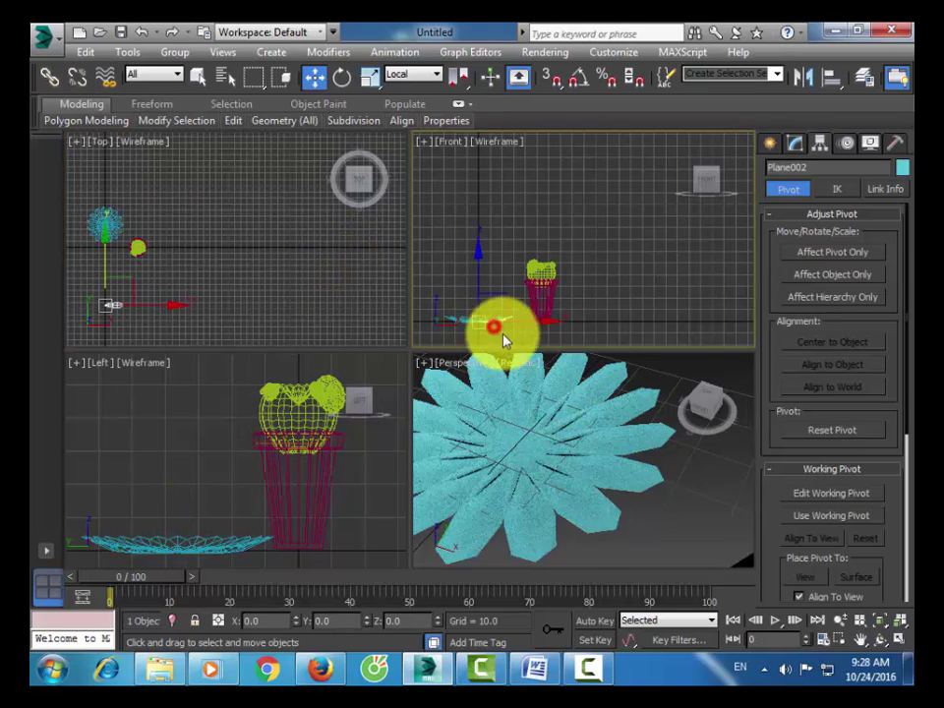
click(586, 421)
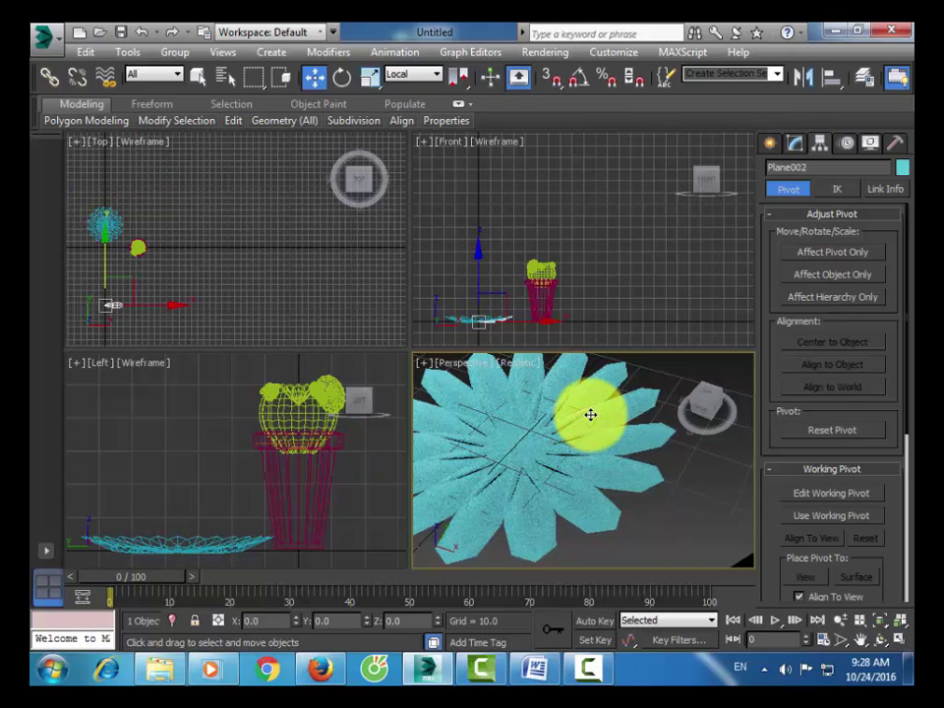
key(ctrl+z)
key(ctrl+z)
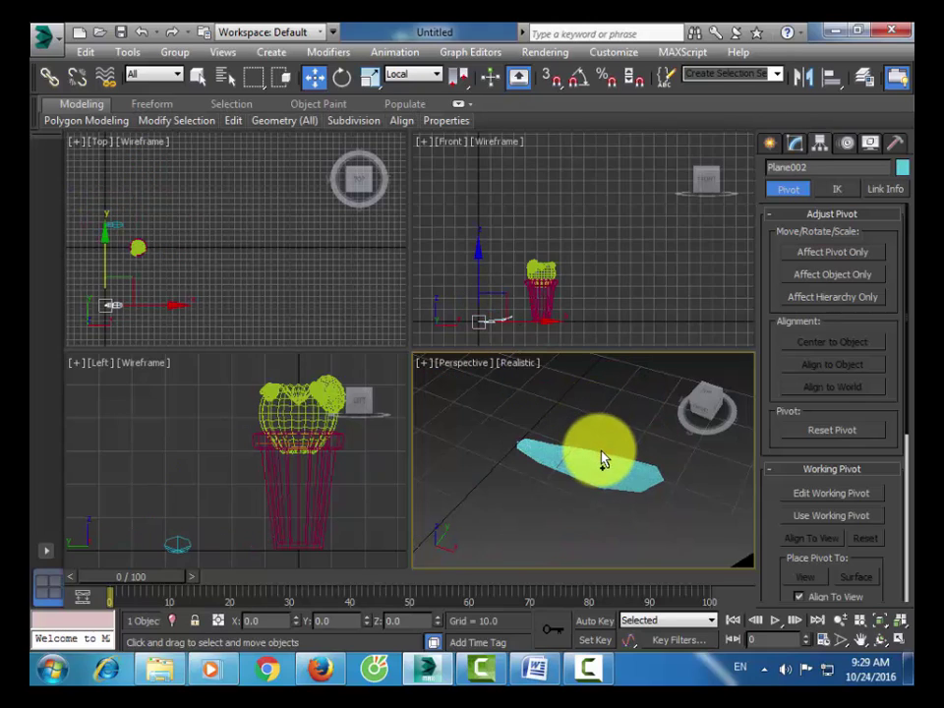
- Narrow the original leaf's base end by scaling its six base-side vertices to about 61% along local Y
click(600, 455)
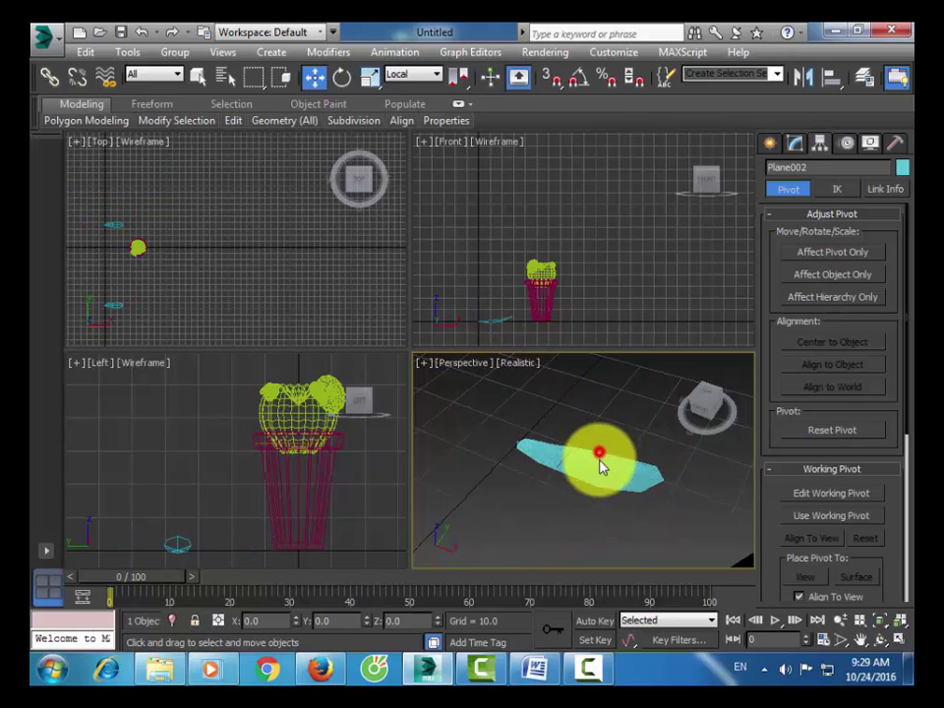
click(795, 143)
click(804, 240)
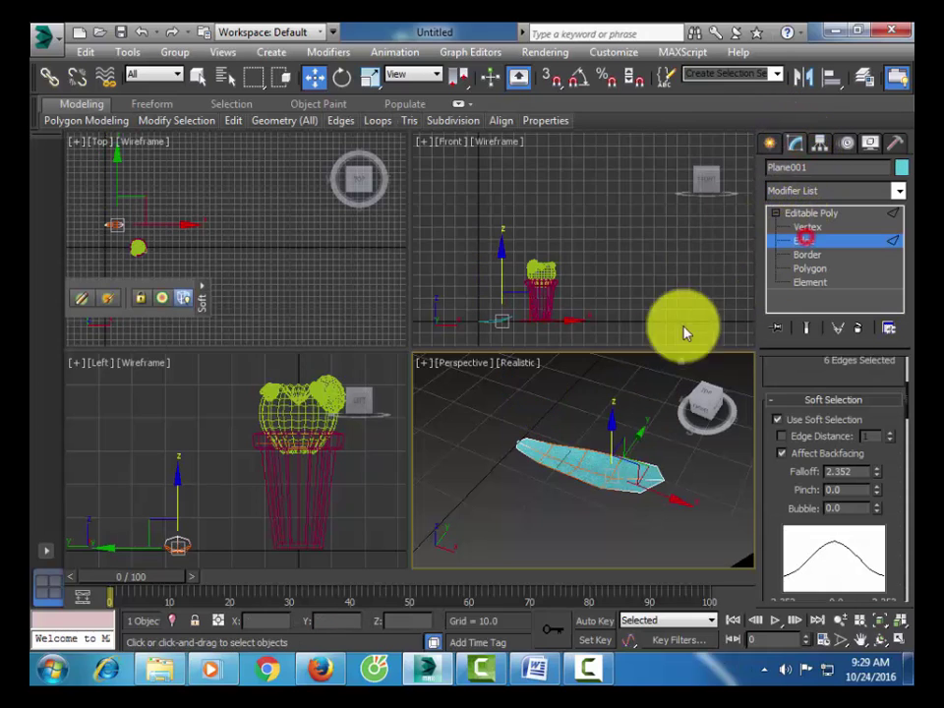
ctrl+click(559, 489)
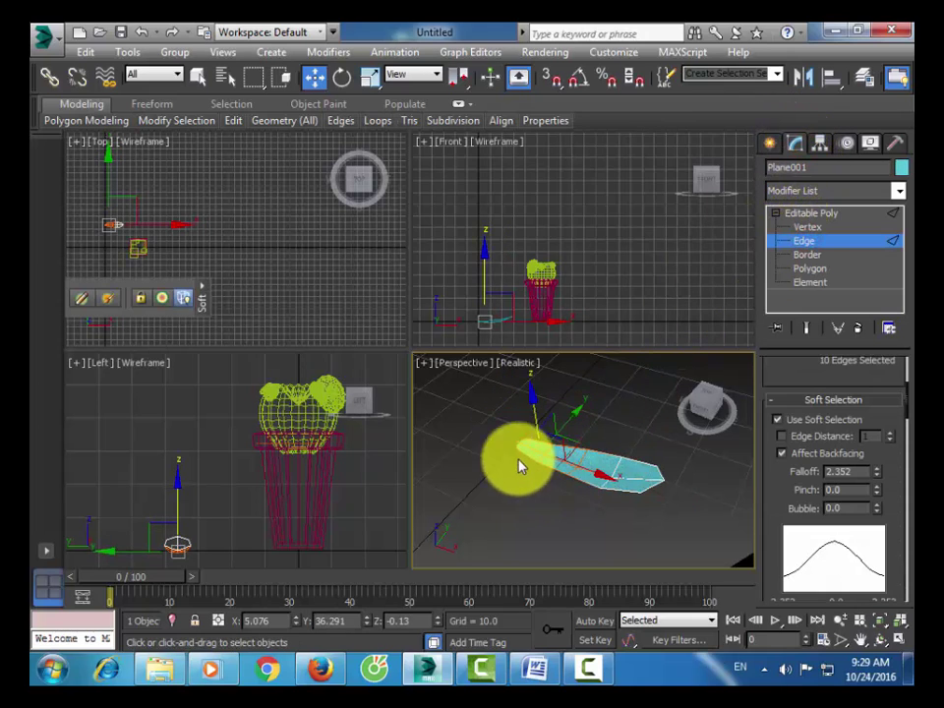
click(370, 76)
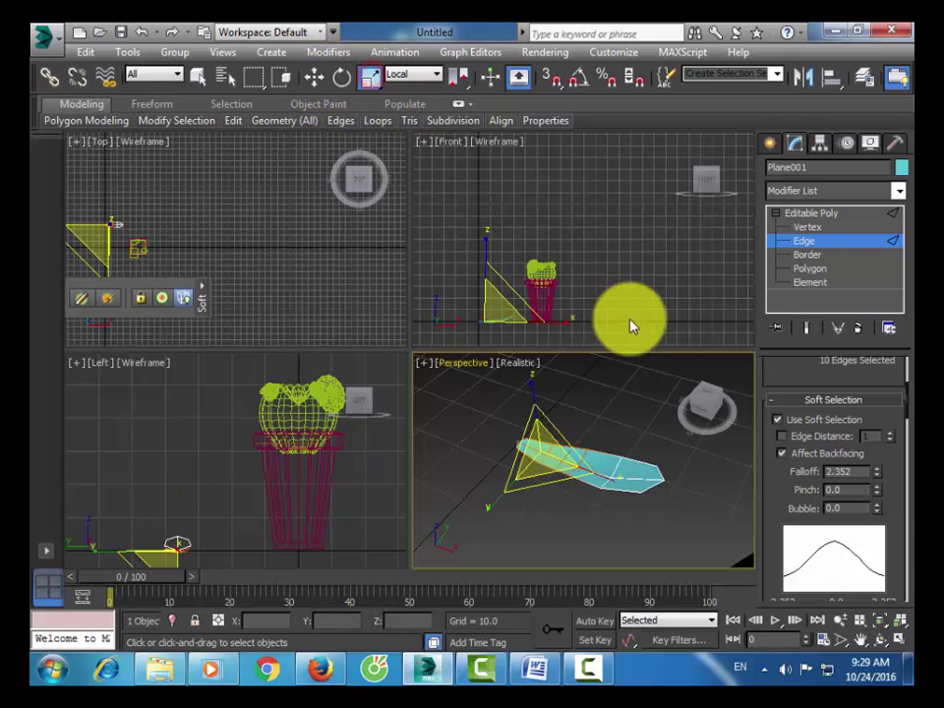
click(802, 227)
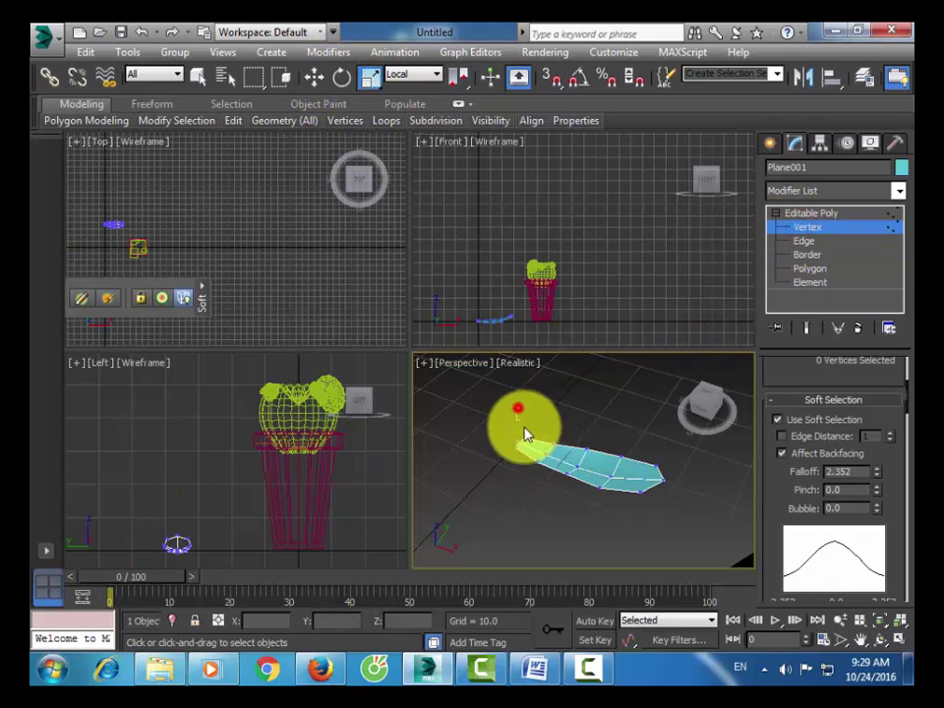
drag(526, 435, 561, 500)
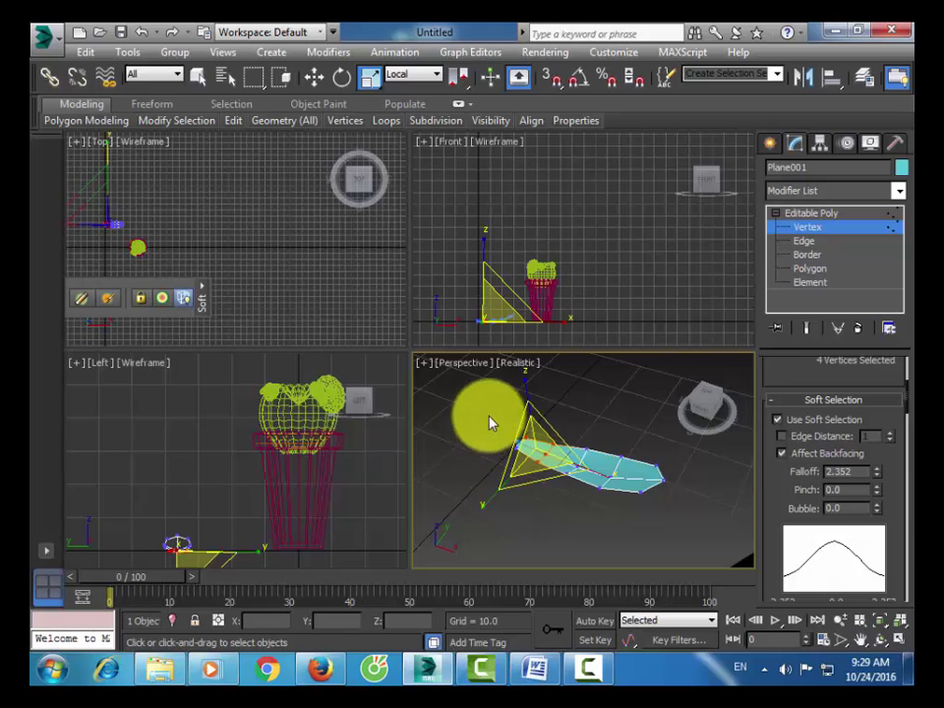
ctrl+drag(489, 398, 501, 494)
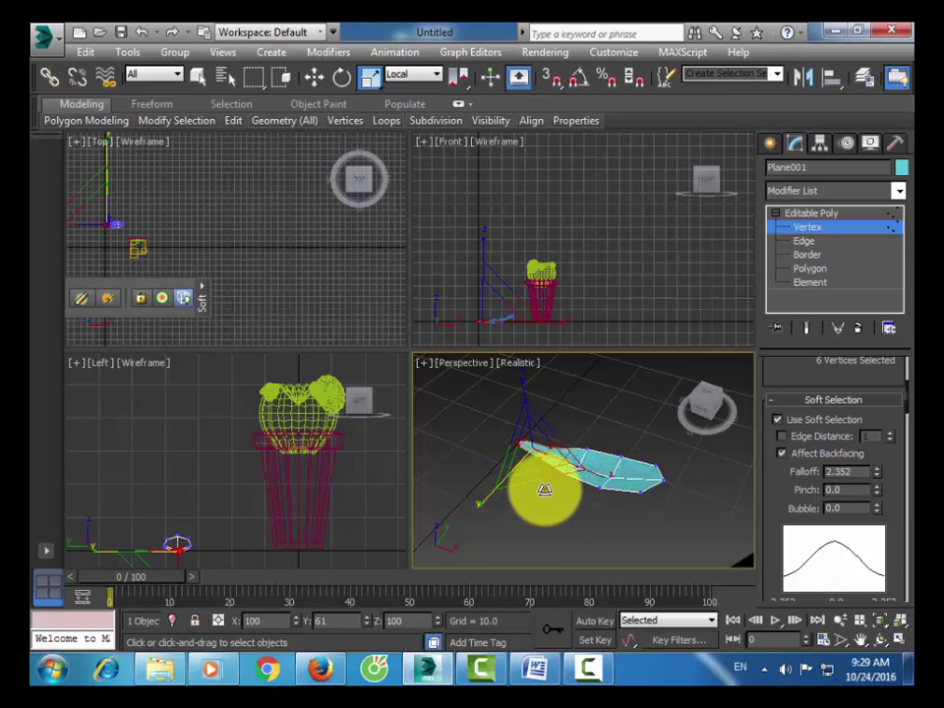
- Scale the next row of three vertices slightly narrower along Y to smooth the leaf's taper, and leave vertex editing
click(579, 459)
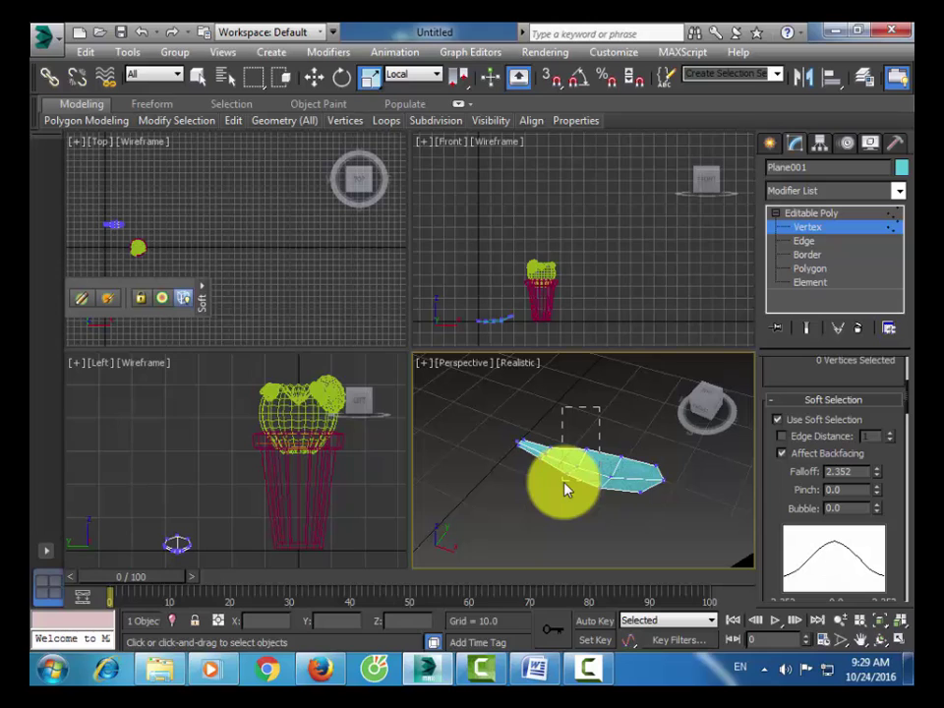
click(566, 489)
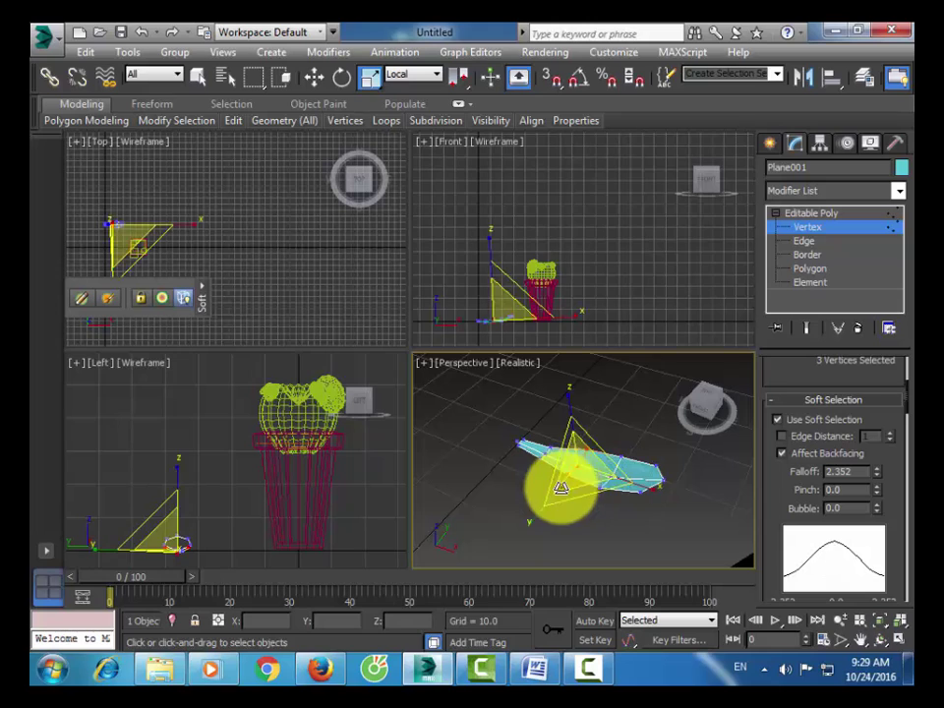
drag(546, 512, 556, 509)
click(575, 518)
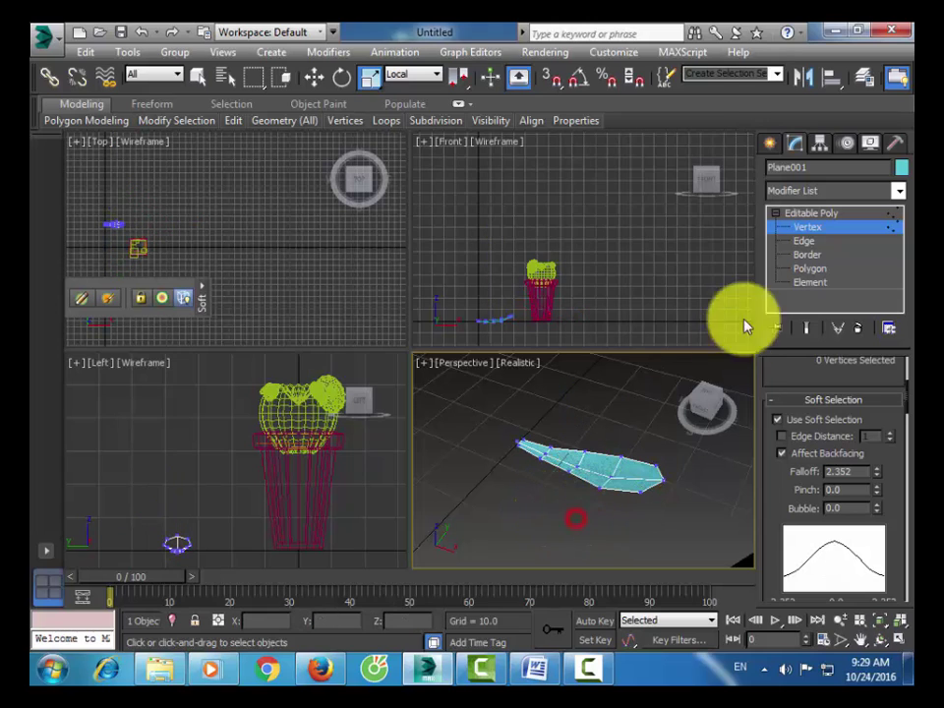
click(808, 214)
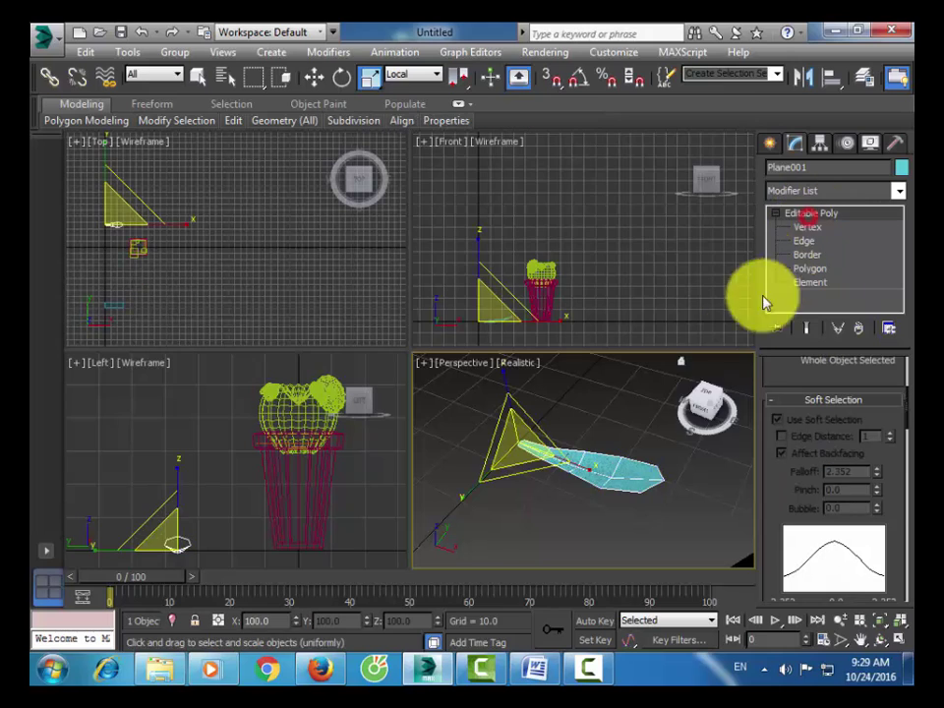
- Array the tapered leaf as 15 instances in 1D with a total rotation of 360 degrees about Z, after previewing it
click(590, 540)
click(601, 476)
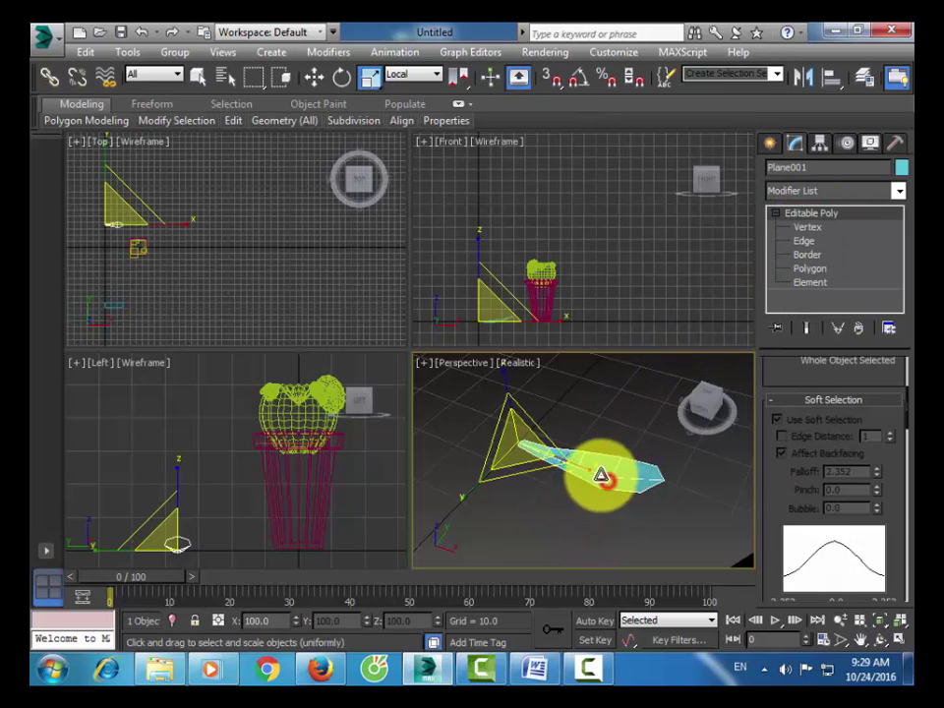
click(314, 77)
click(127, 52)
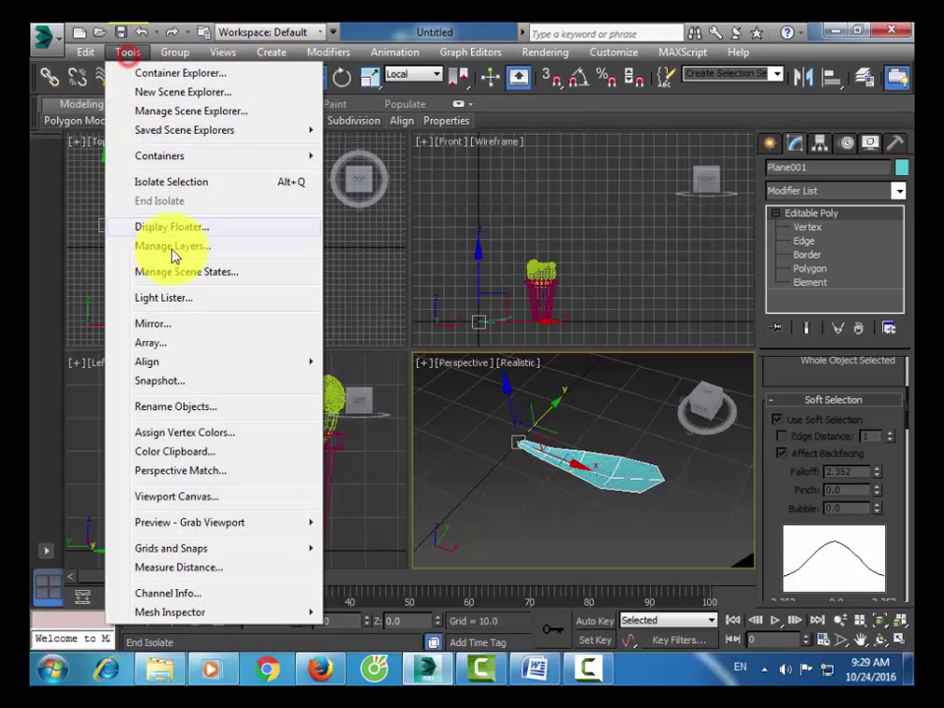
click(157, 341)
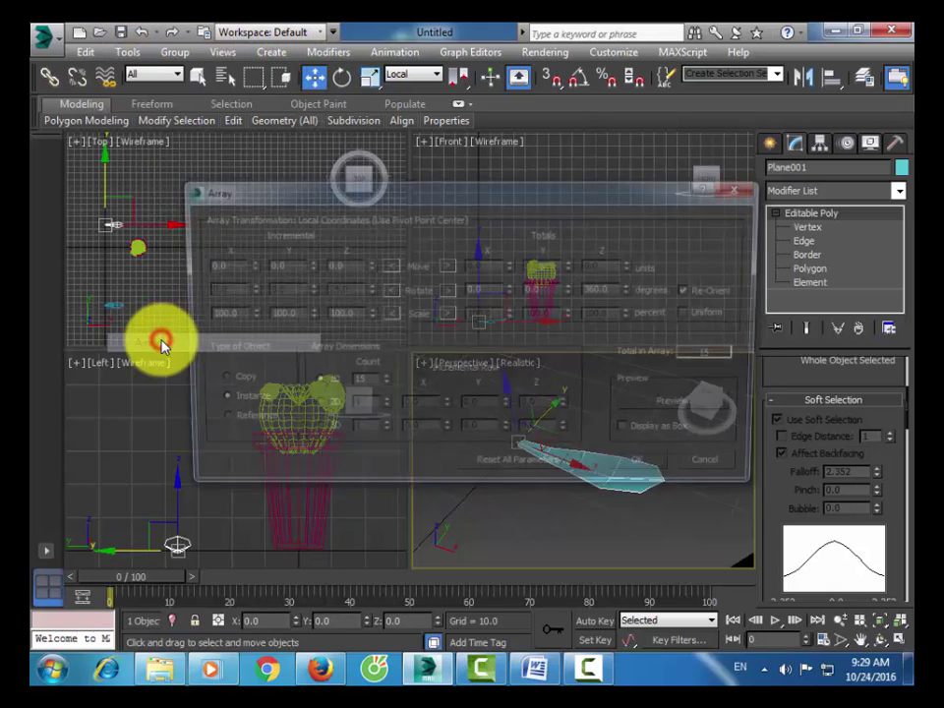
drag(484, 196, 232, 217)
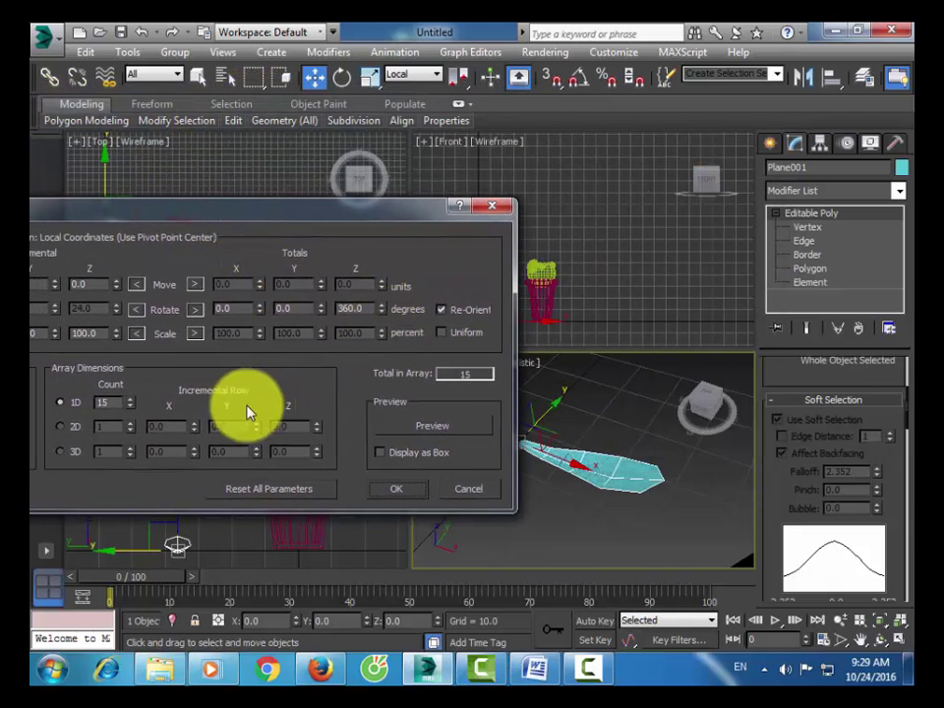
click(426, 427)
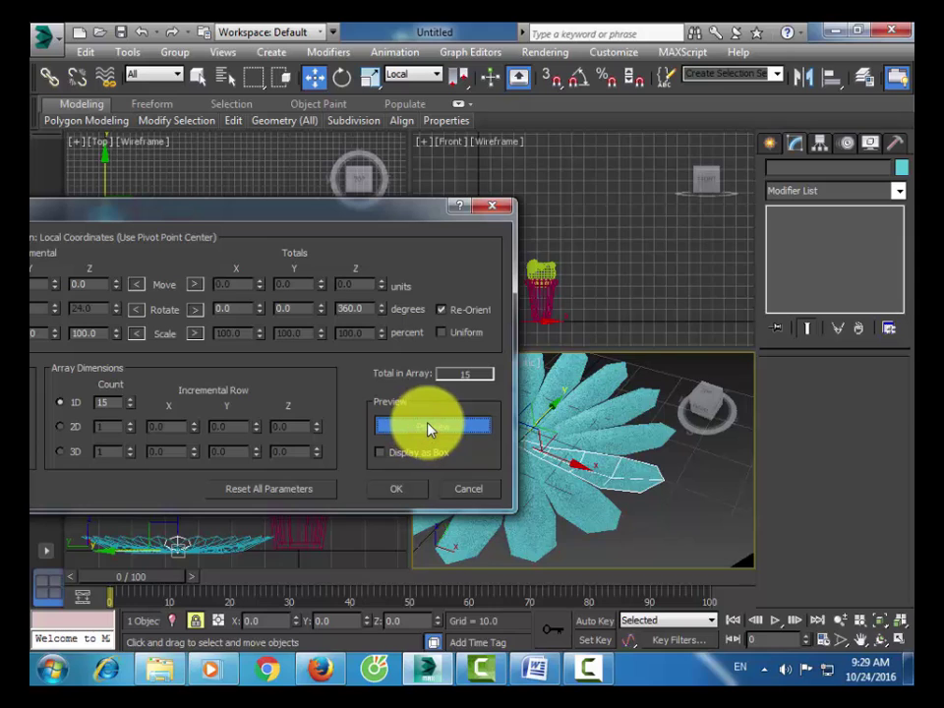
click(403, 495)
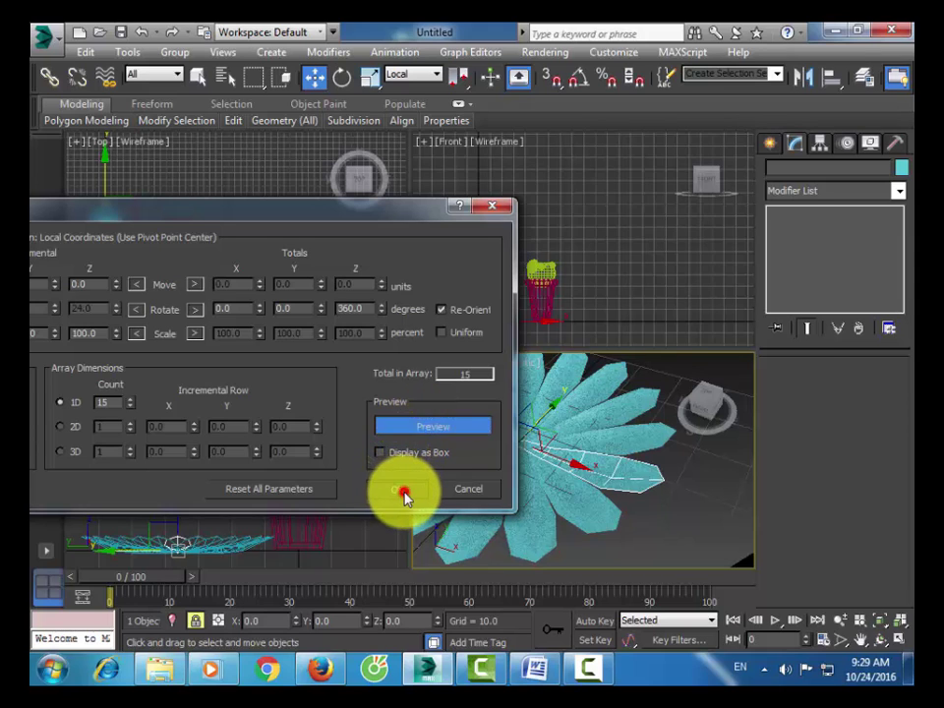
click(662, 551)
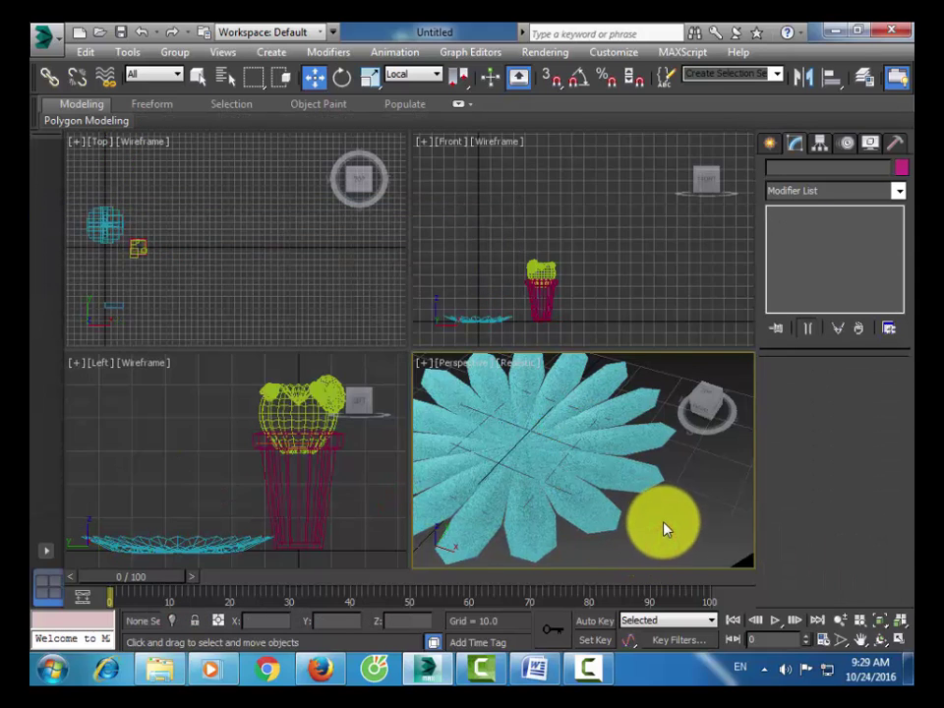
- Clone one leaf of the ring in place as an independent copy
scroll(662, 526, down, 5)
scroll(605, 469, up, 4)
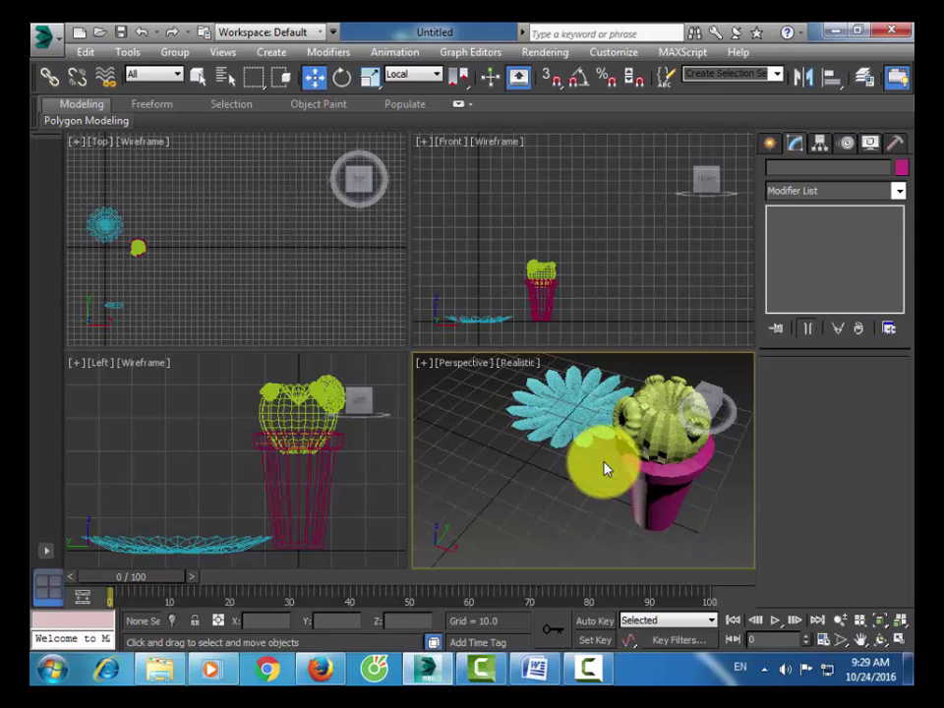
scroll(605, 468, down, 5)
click(502, 561)
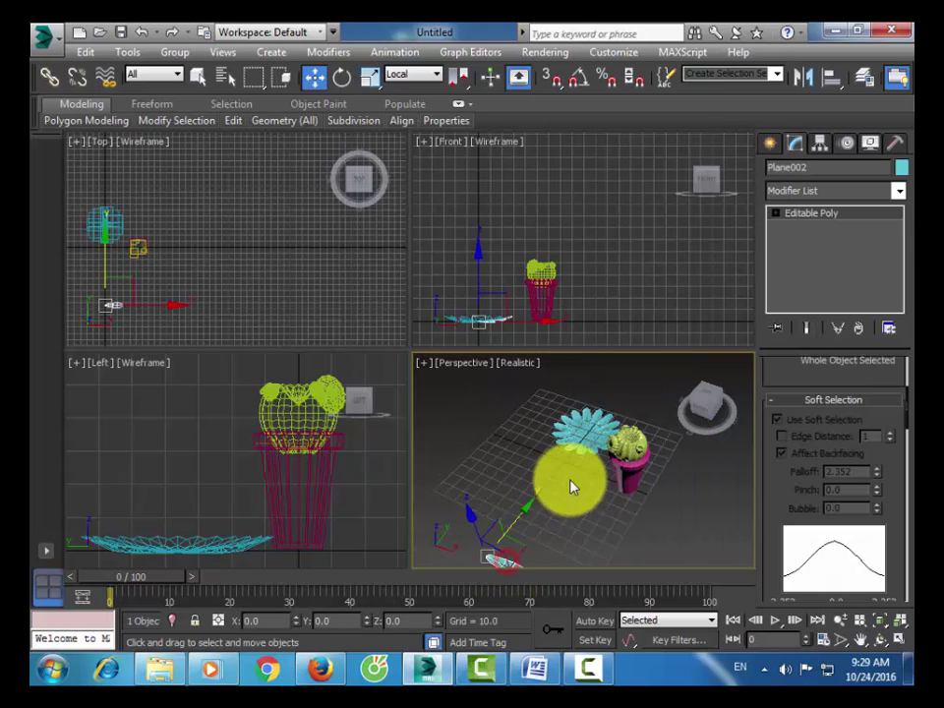
click(110, 228)
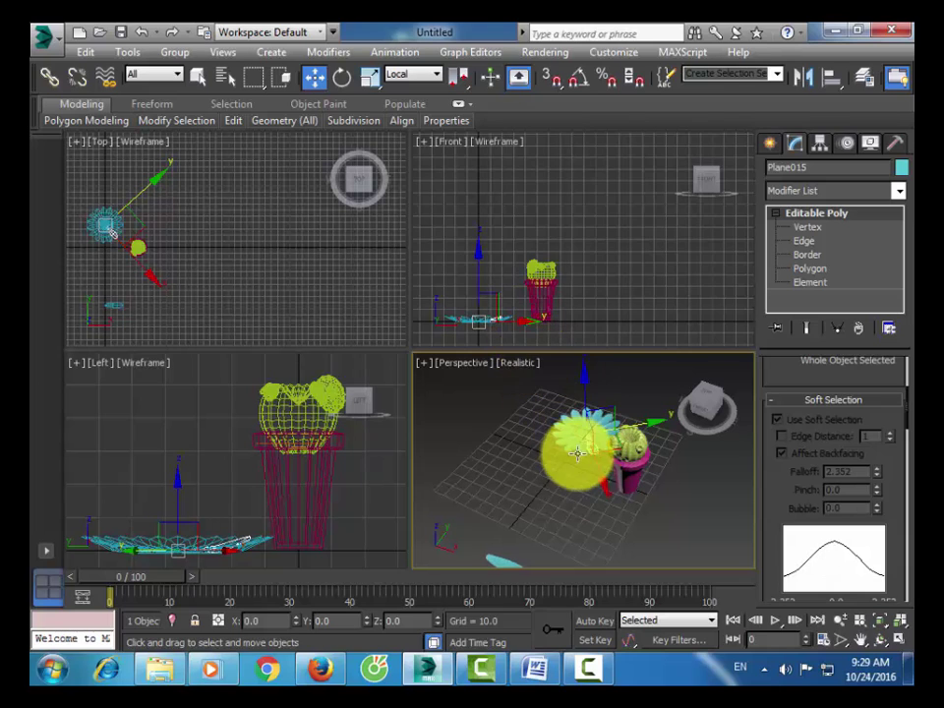
scroll(583, 453, up, 5)
right_click(590, 461)
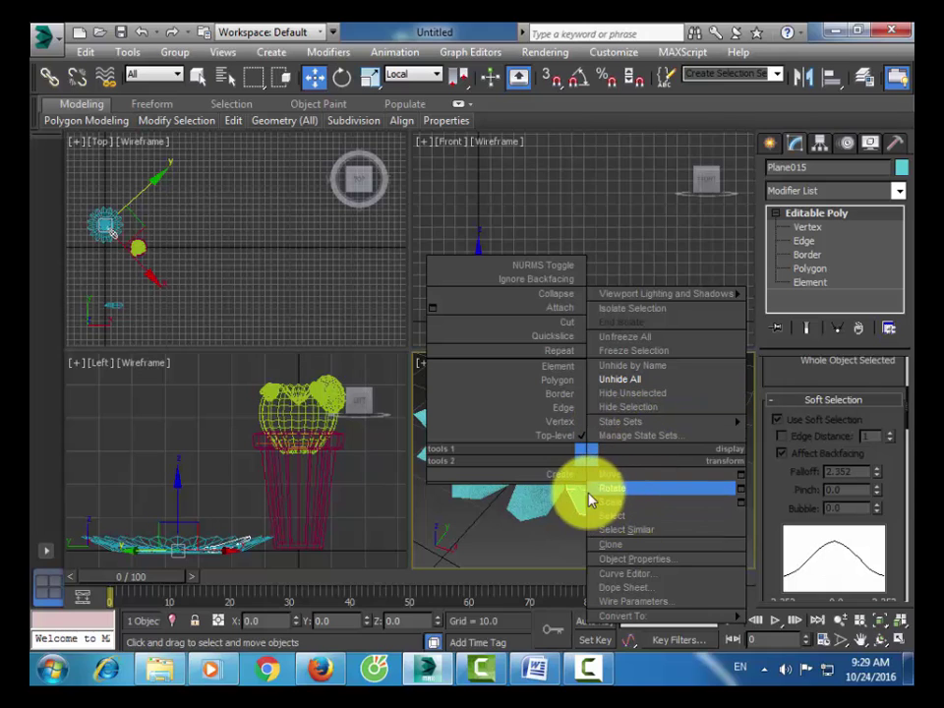
click(620, 544)
click(417, 299)
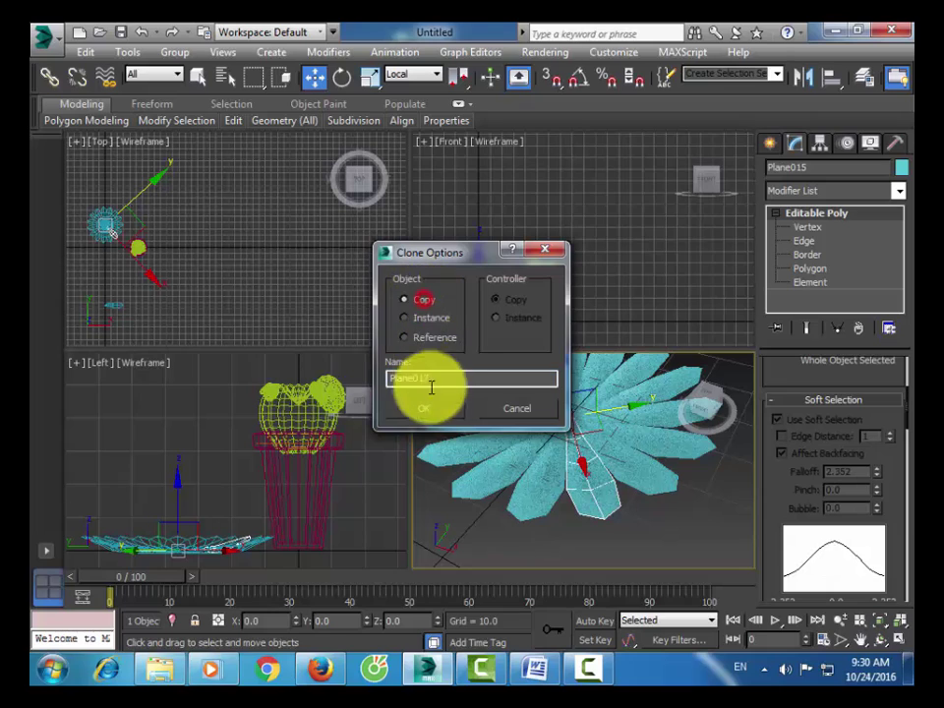
click(430, 408)
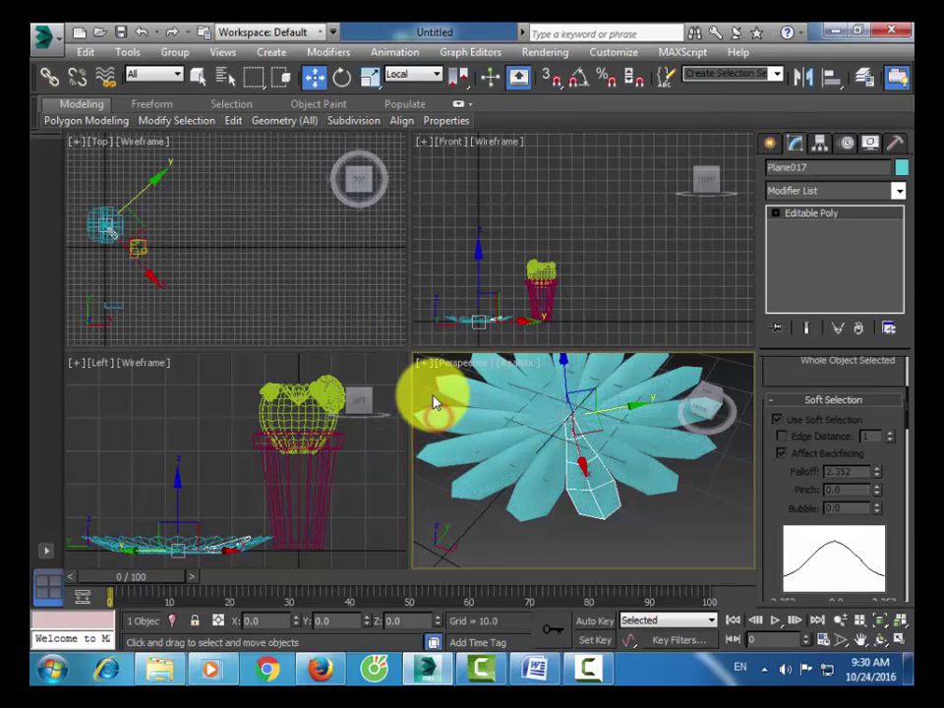
- Add a Bend modifier to the cloned leaf and set its bend angle to about -22.5 on the Z axis
click(777, 215)
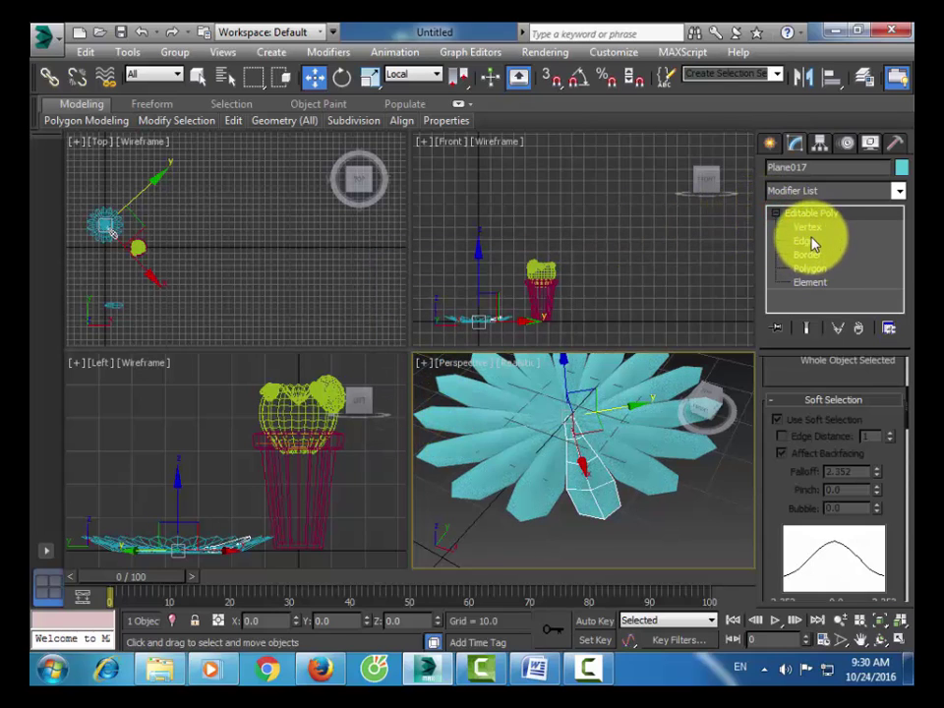
click(808, 192)
key(b)
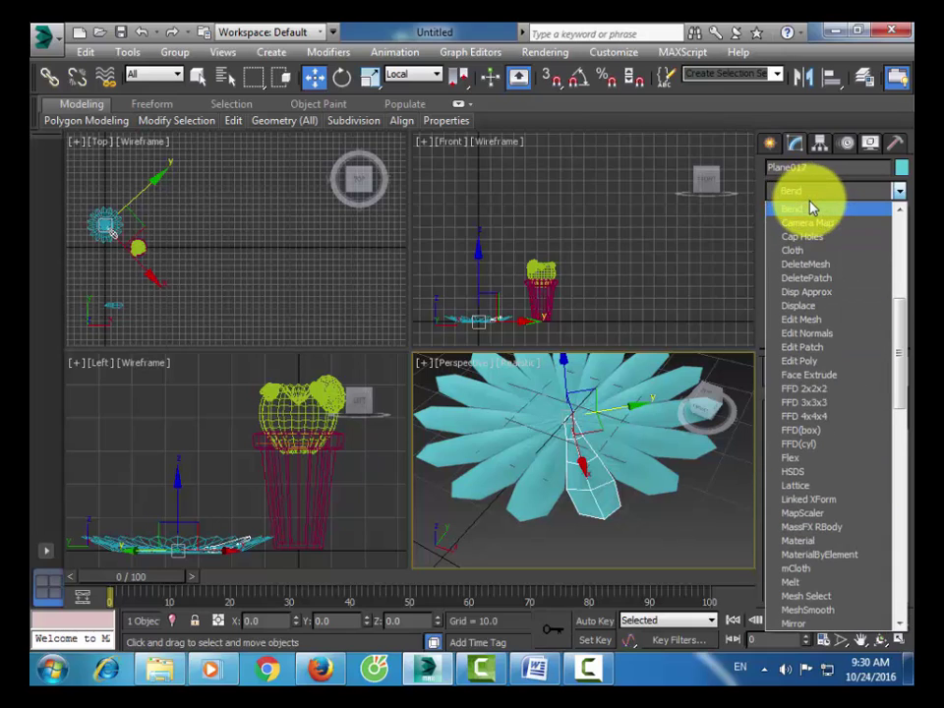
click(806, 210)
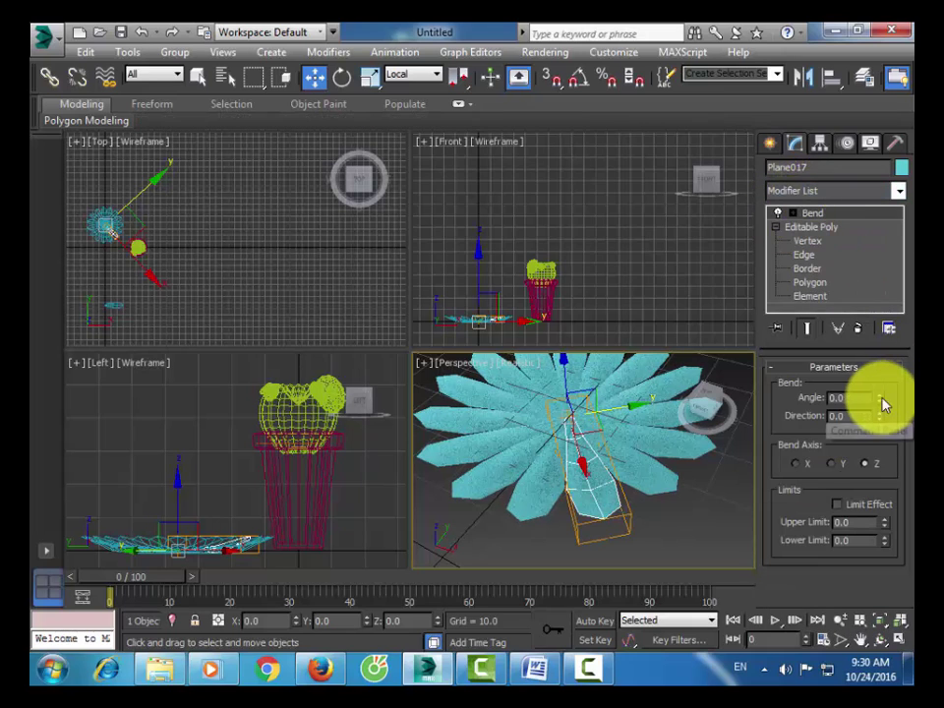
drag(879, 399, 877, 435)
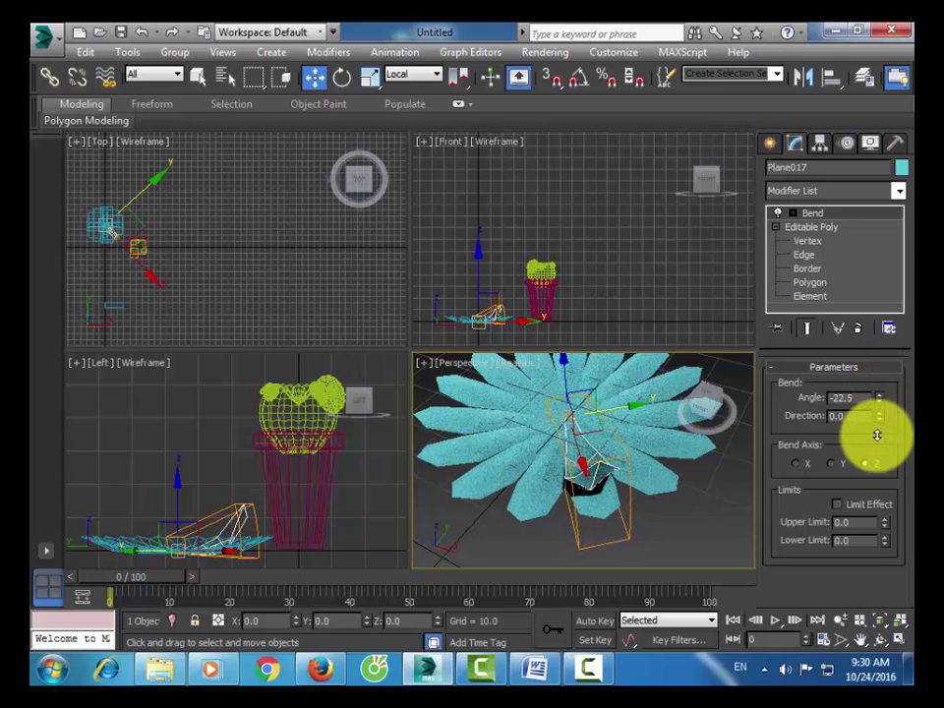
- Turn on NURMS subdivision for the cloned leaf's Editable Poly to smooth it, and return to its Bend modifier
click(813, 227)
click(825, 400)
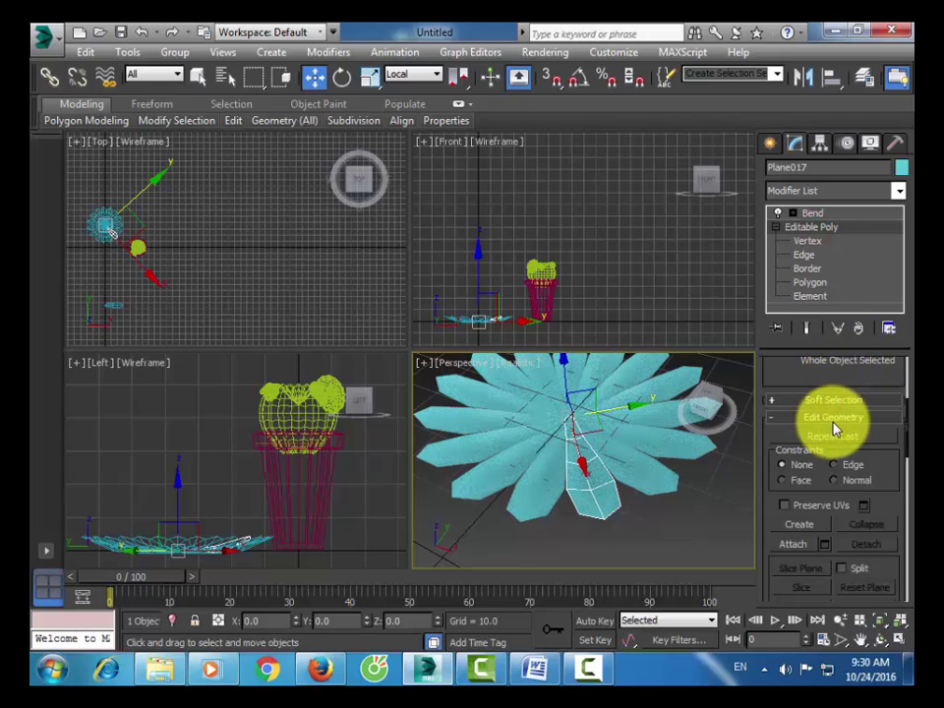
drag(832, 375, 842, 519)
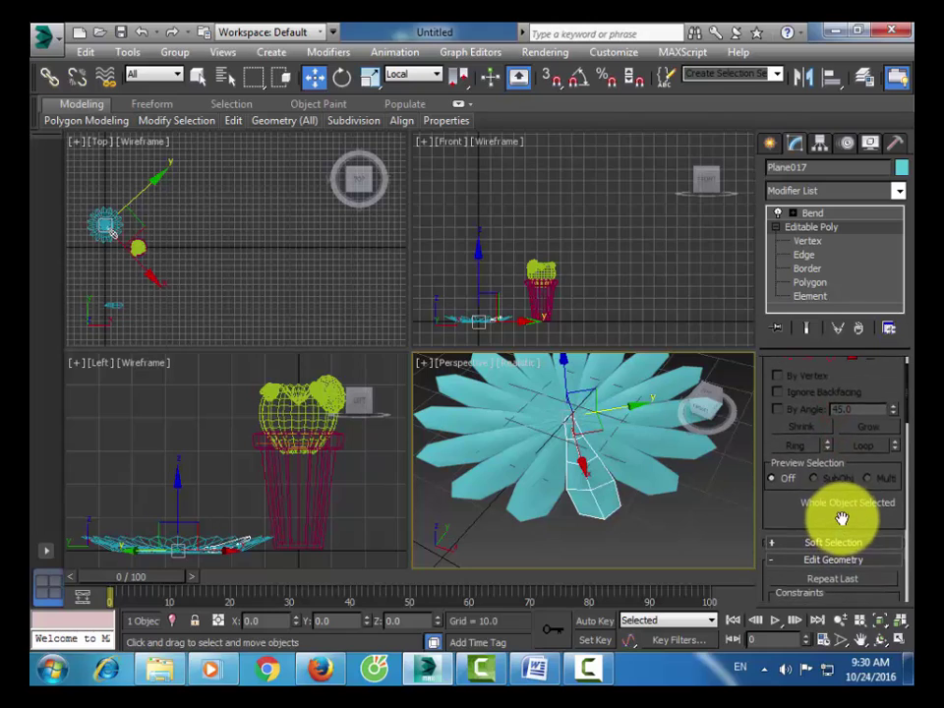
click(842, 370)
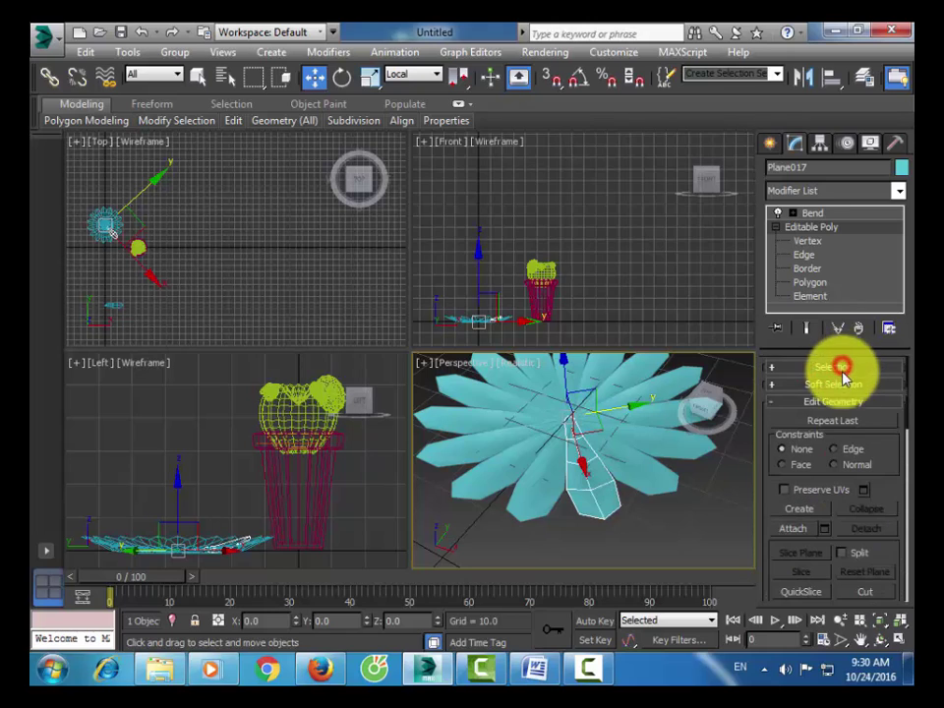
click(837, 403)
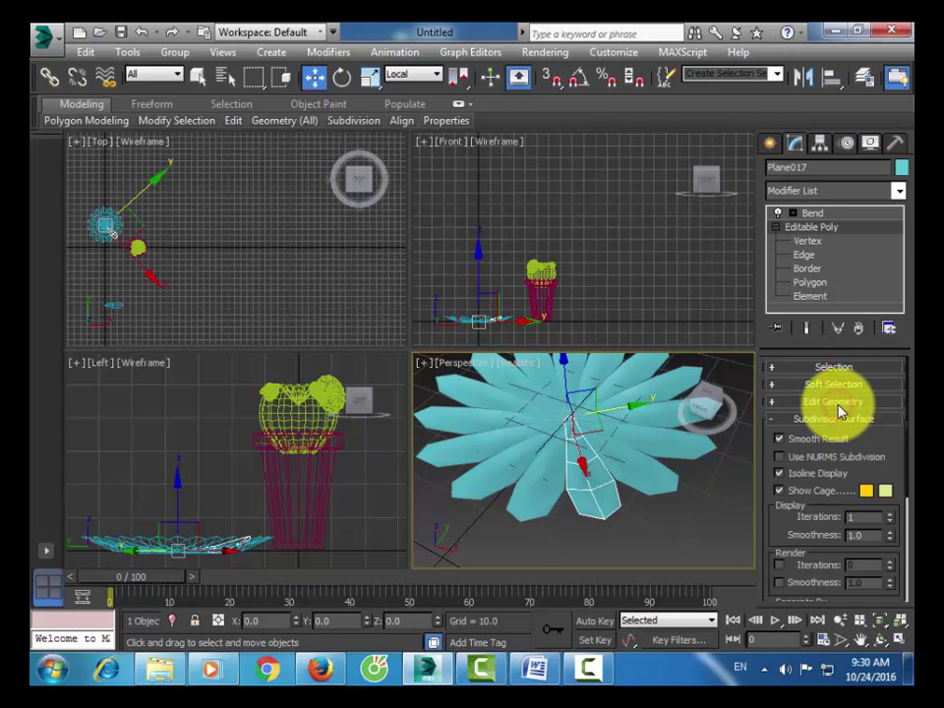
click(838, 459)
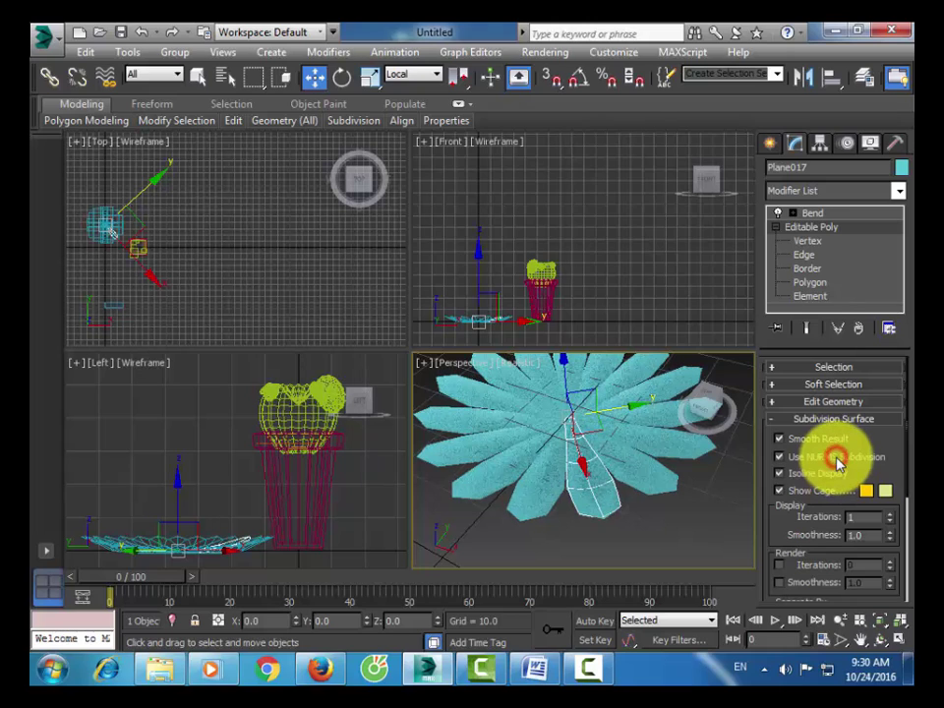
scroll(836, 461, down, 5)
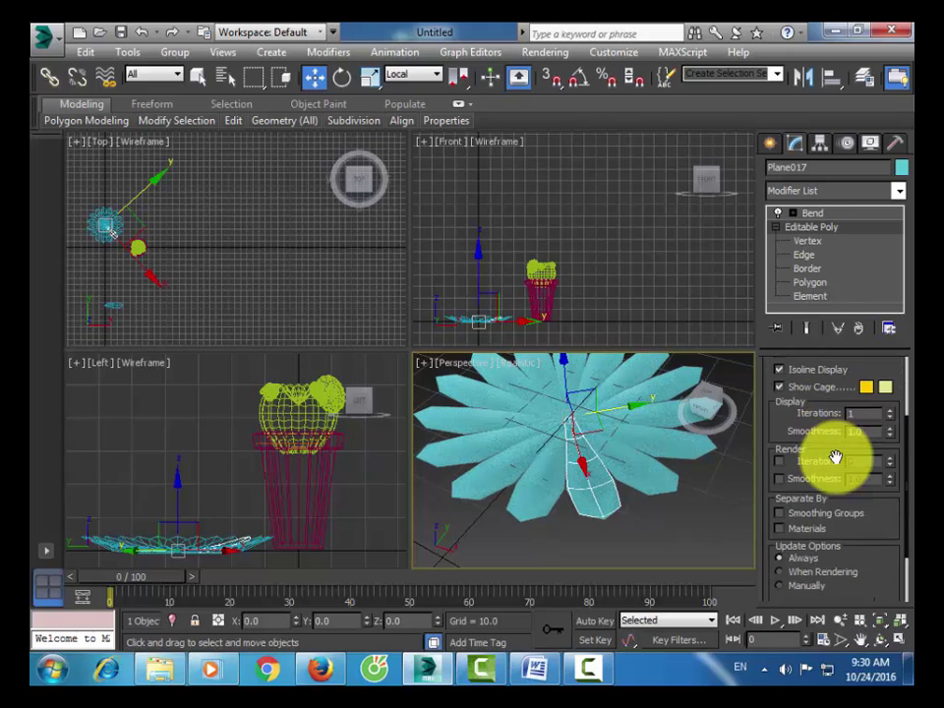
scroll(836, 457, down, 3)
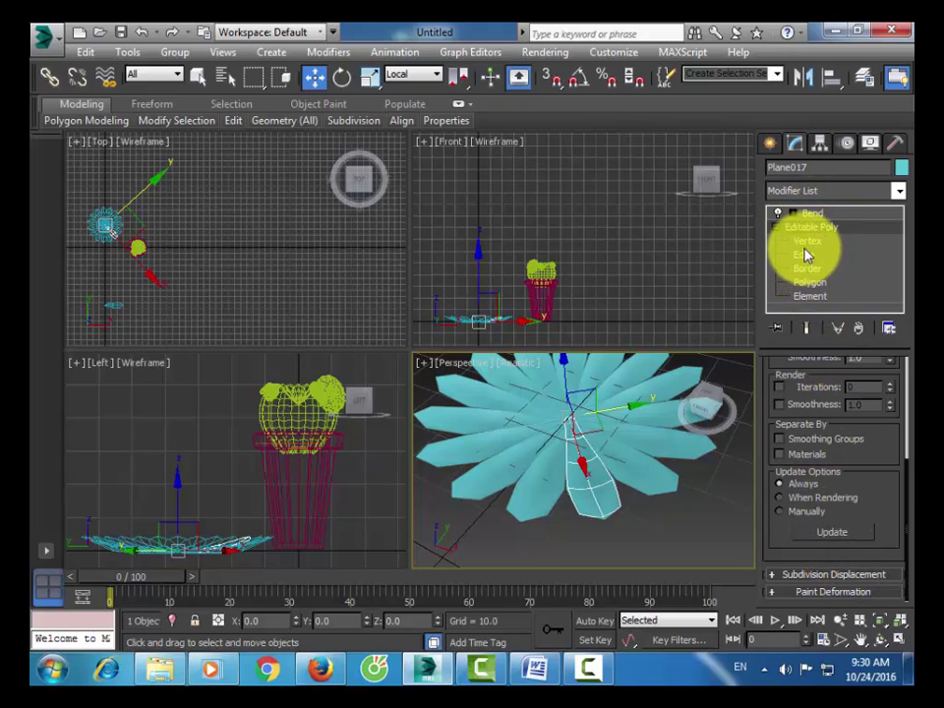
click(814, 212)
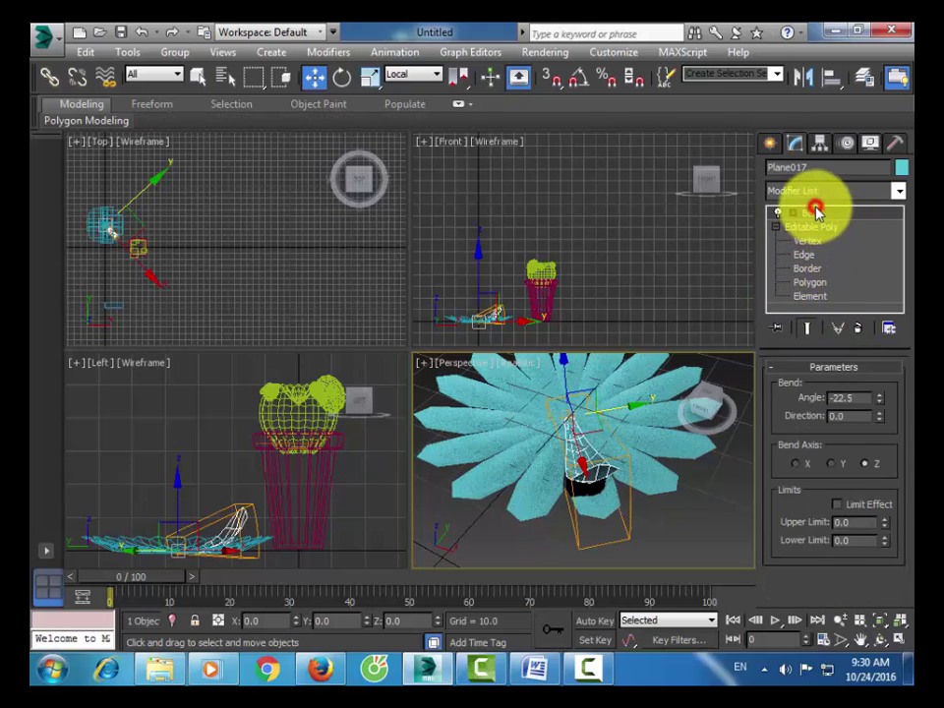
- Array the smoothed, bent leaf as 16 copies in 1D with a total rotation of 360 degrees about Z, after previewing it
alt+middle_drag(743, 453, 649, 439)
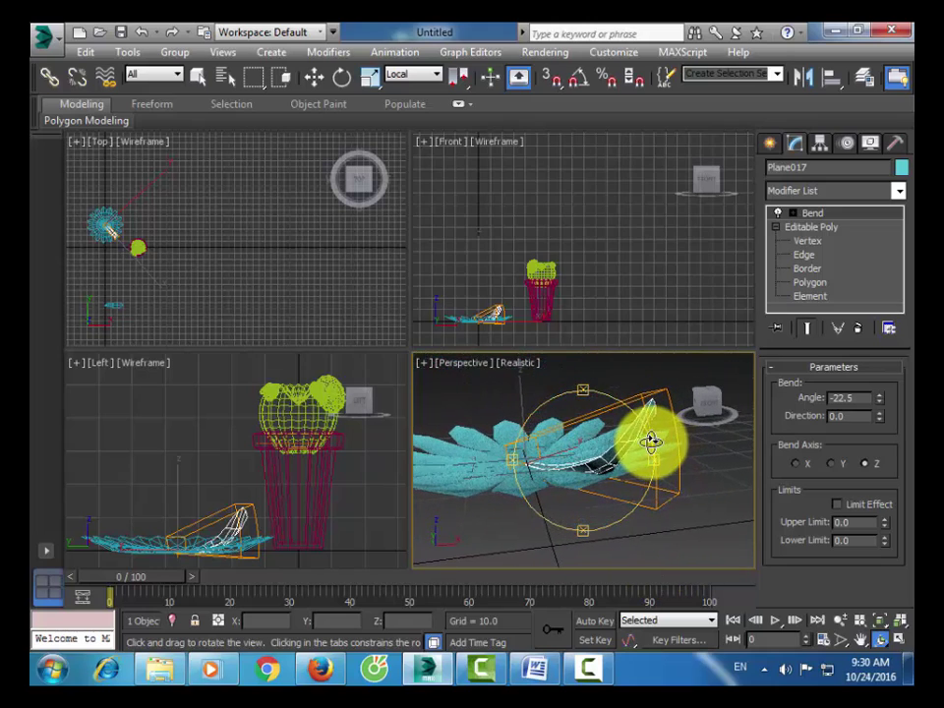
click(125, 54)
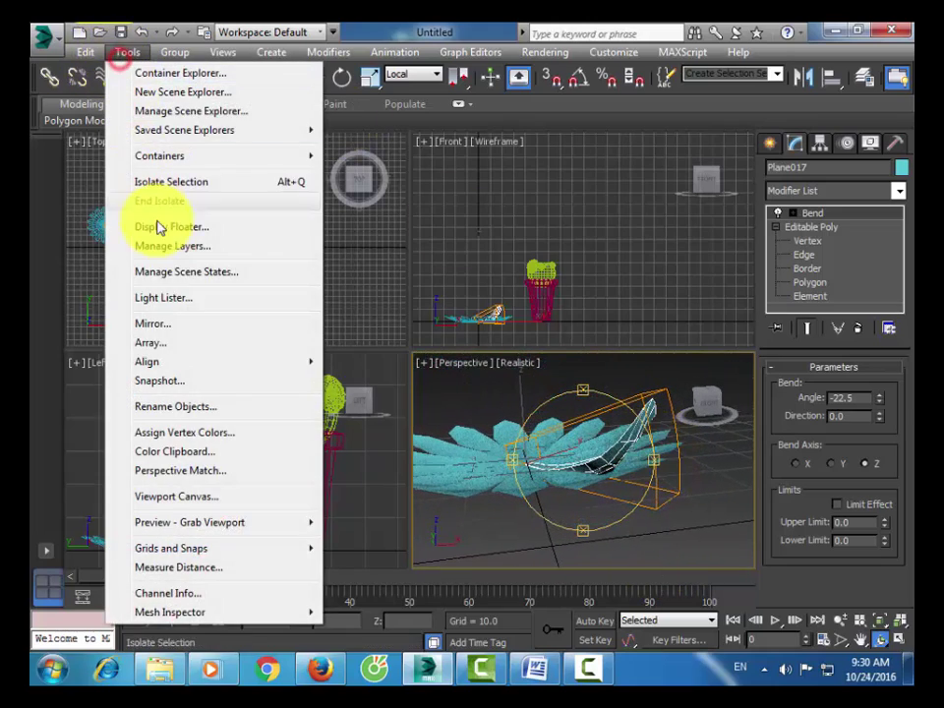
click(175, 343)
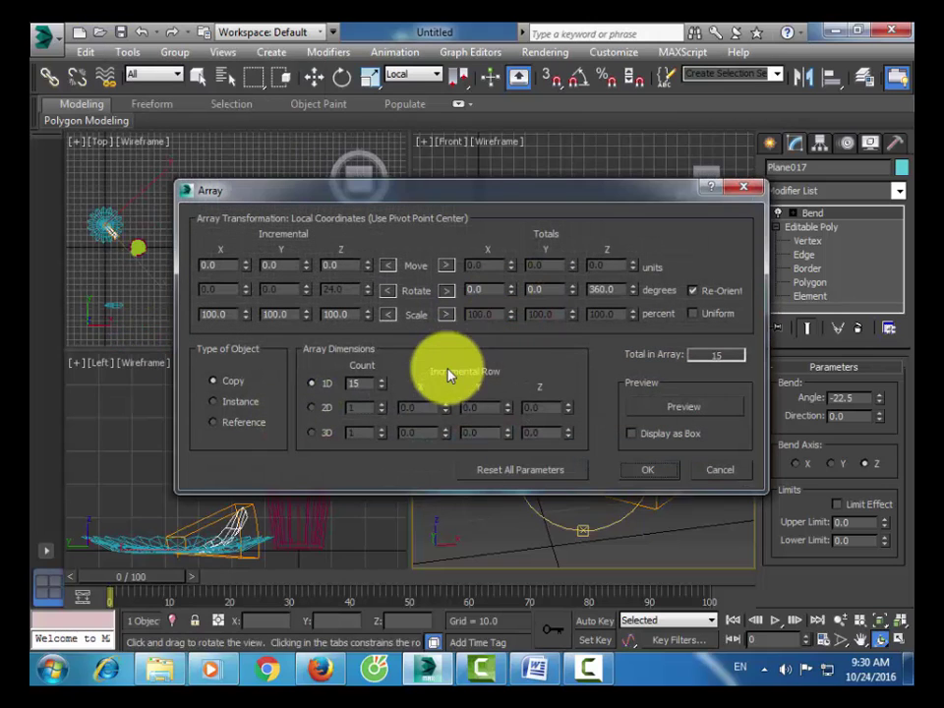
click(670, 410)
drag(673, 206, 366, 302)
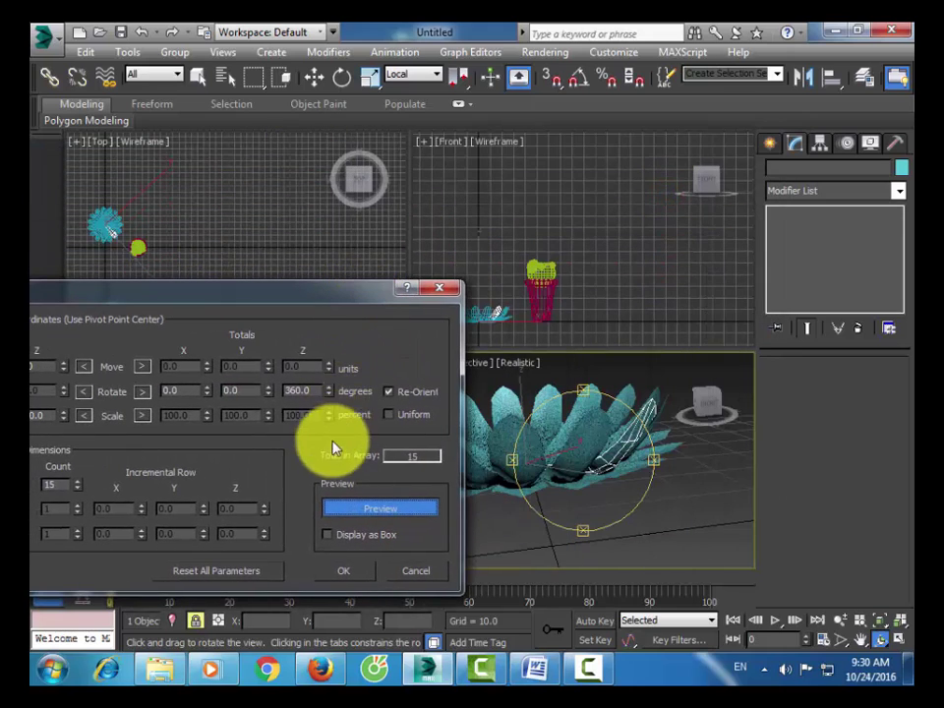
click(77, 482)
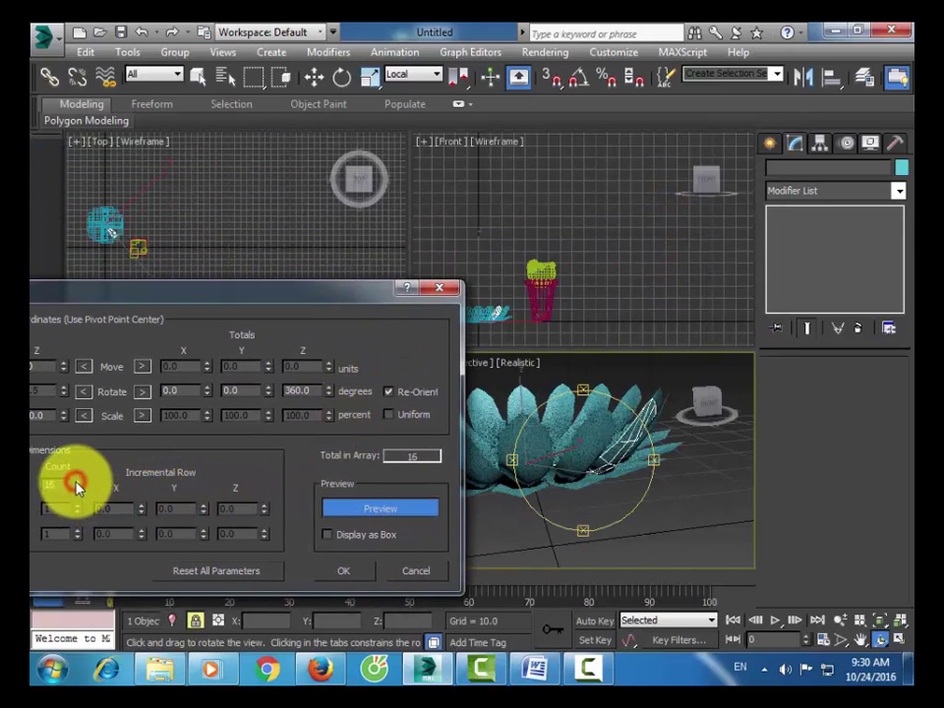
click(356, 570)
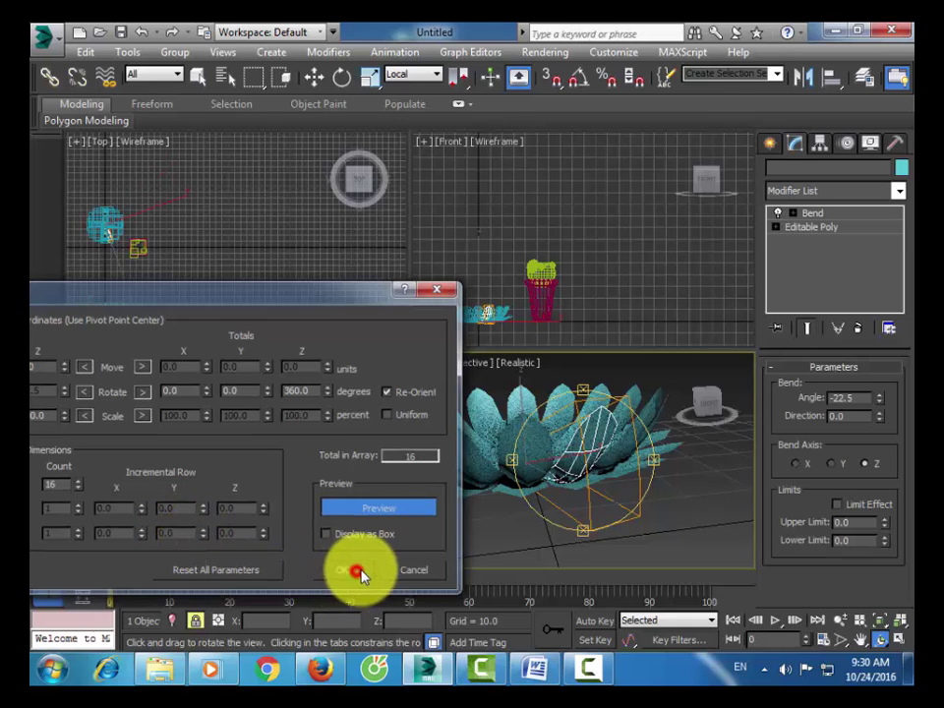
- Clone one leaf of the bent ring in place as an independent copy and set its bend angle to about -50.5
drag(559, 506, 632, 508)
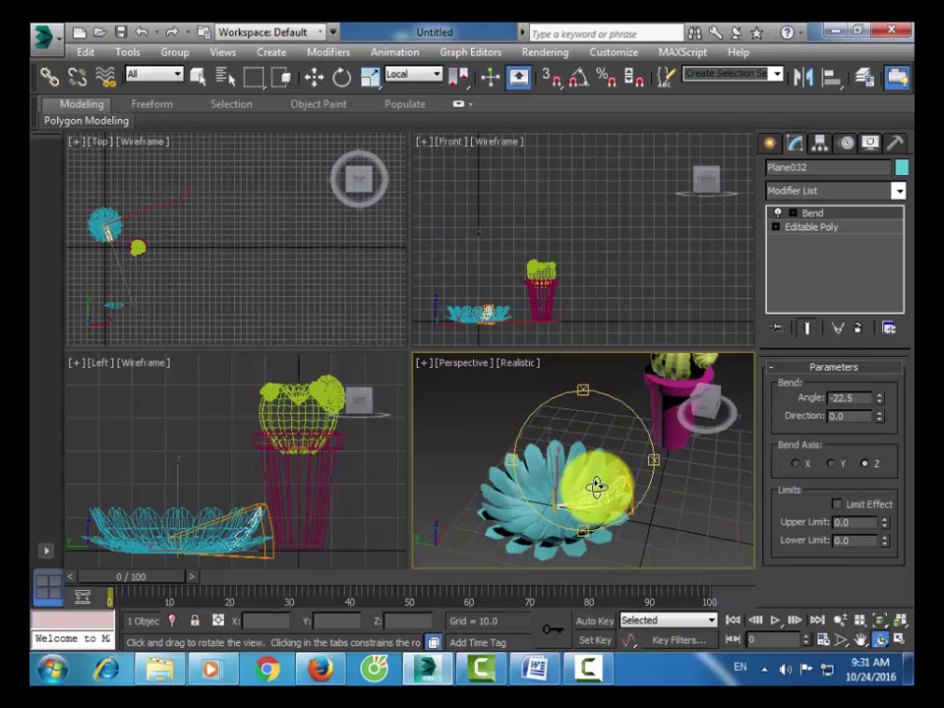
click(314, 77)
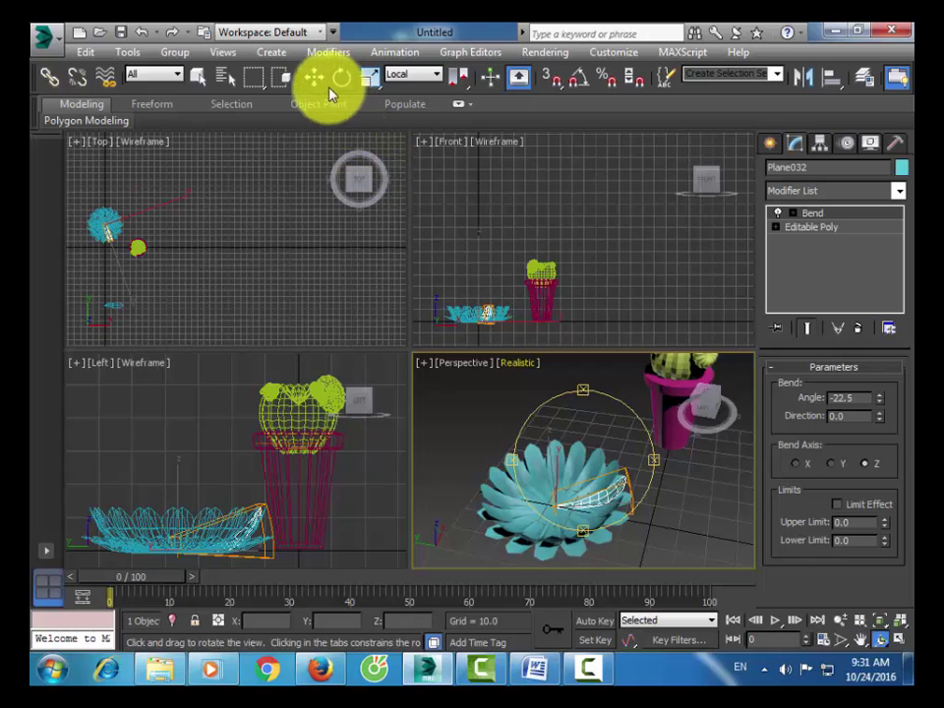
right_click(609, 482)
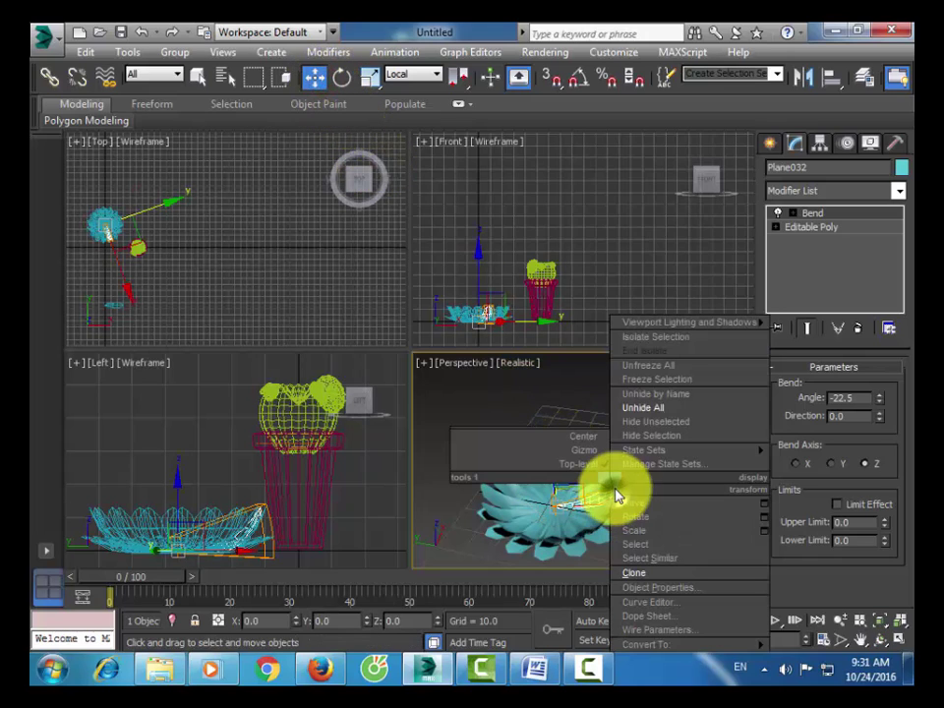
click(662, 573)
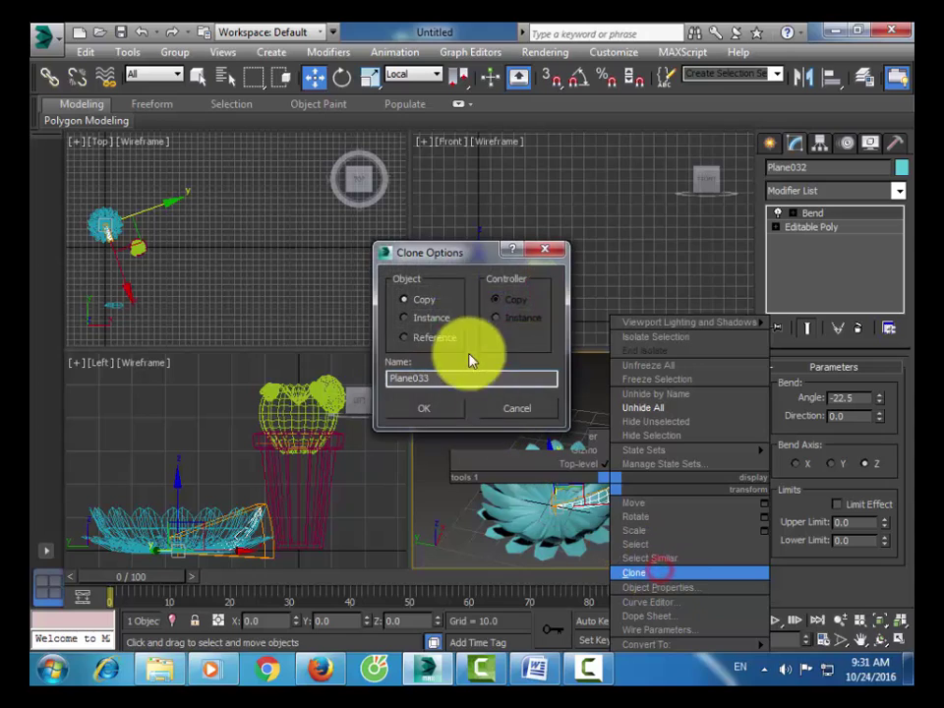
click(433, 410)
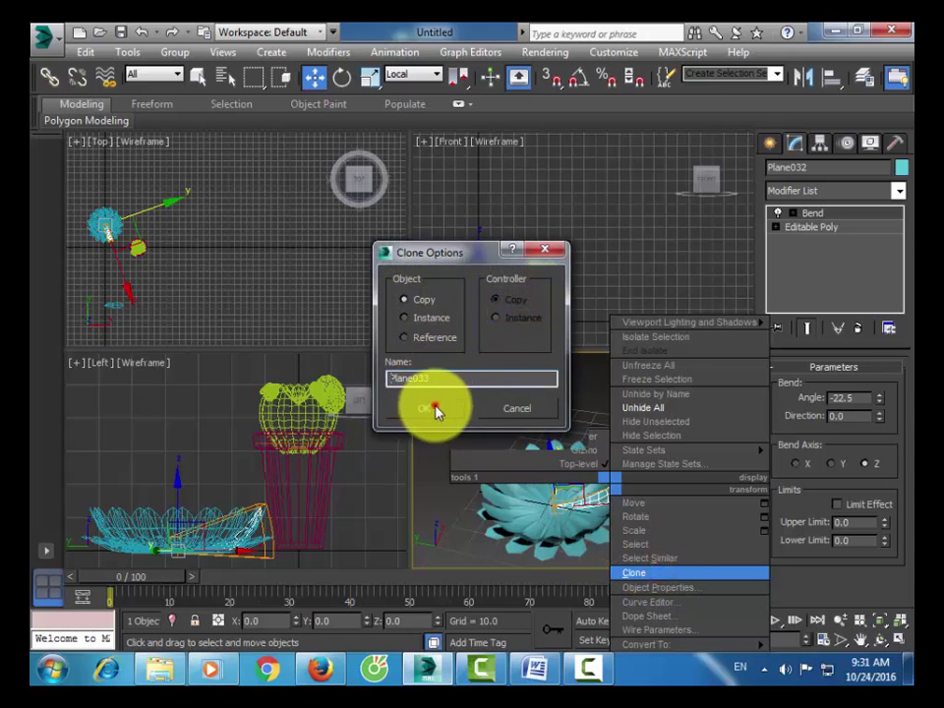
mouse_move(883, 407)
mouse_down()
mouse_move(882, 395)
mouse_move(886, 444)
mouse_up()
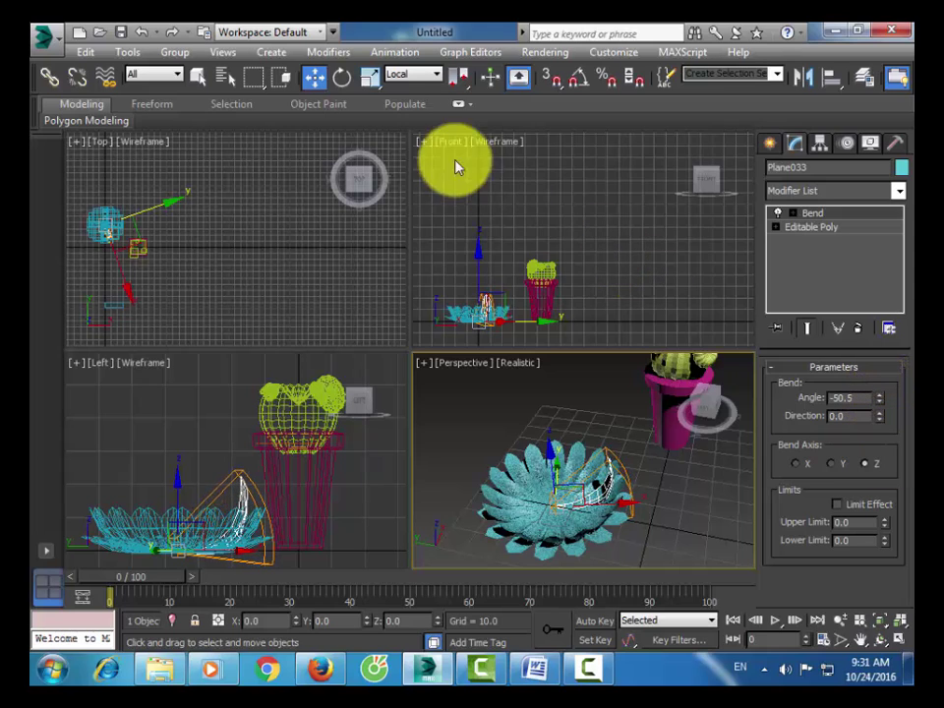
- Tilt the cloned leaf about 8 degrees inward toward the rosette's centre and scale it uniformly slightly smaller
click(344, 78)
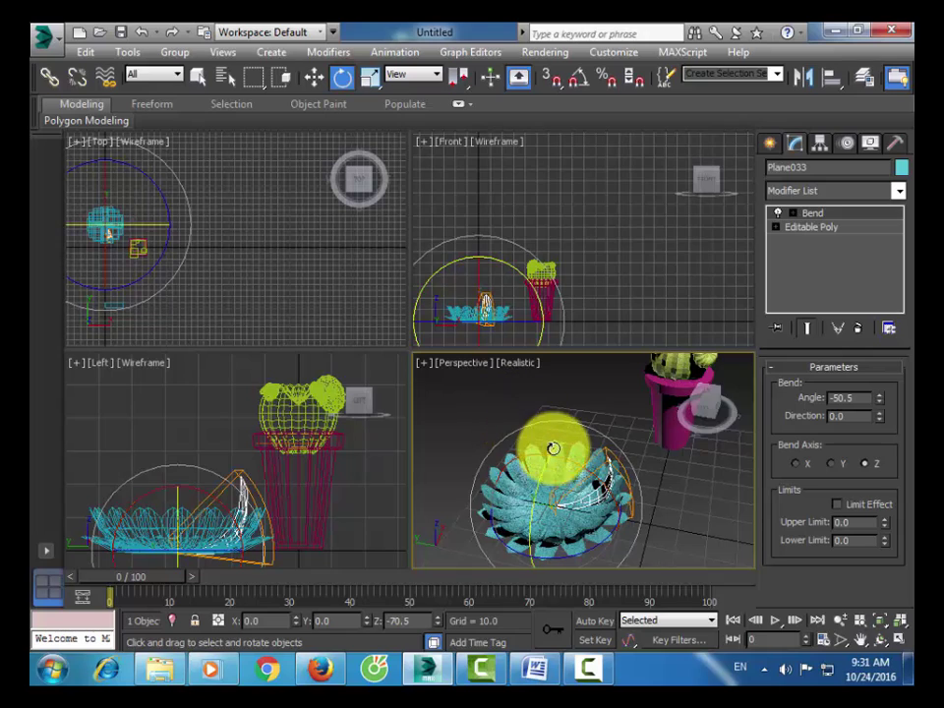
drag(556, 457, 546, 452)
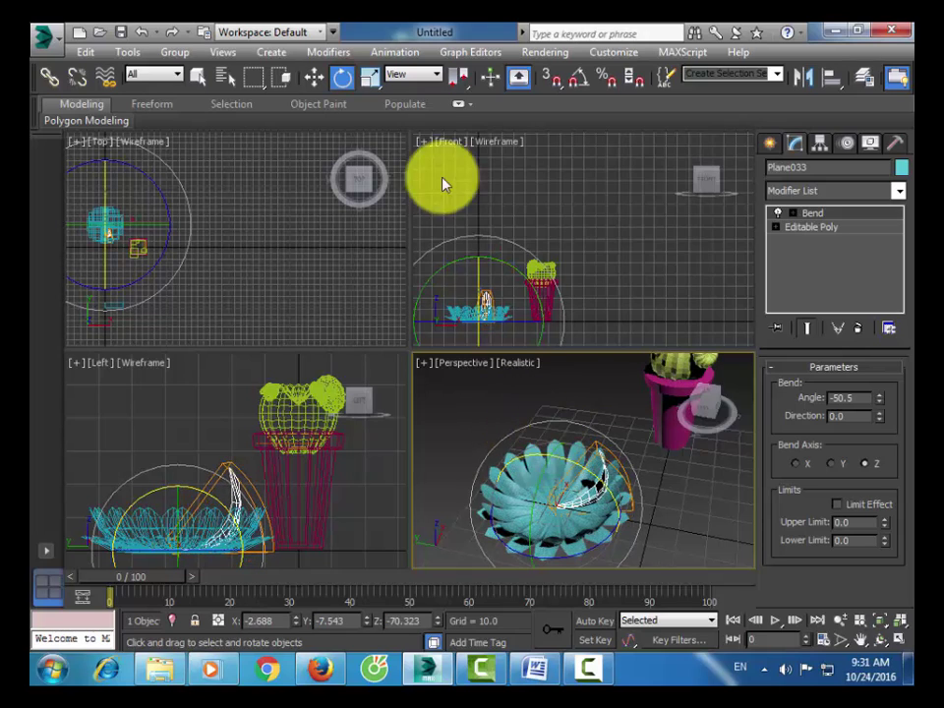
click(370, 76)
drag(556, 477, 602, 393)
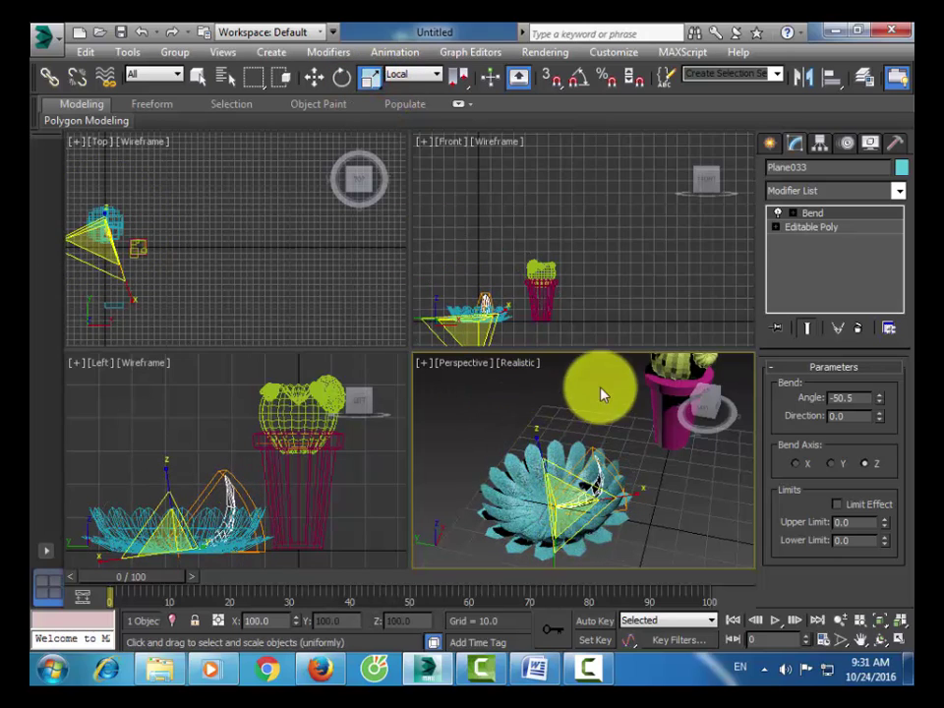
- Array the tilted leaf as 17 copies in 1D with a total rotation of 360 degrees about Z, after previewing it
click(127, 53)
click(182, 344)
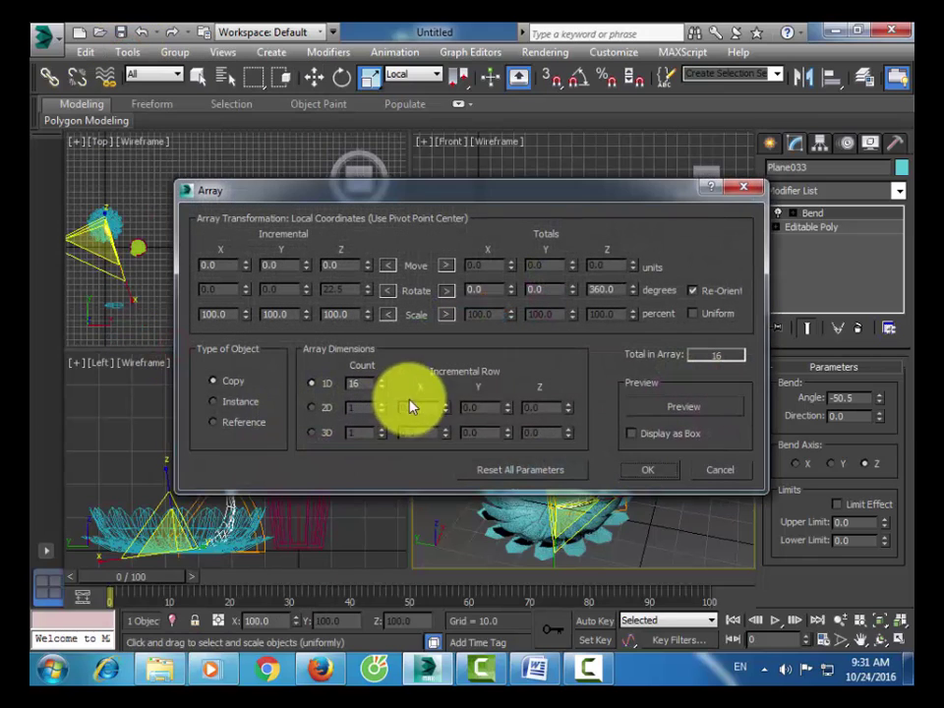
click(669, 410)
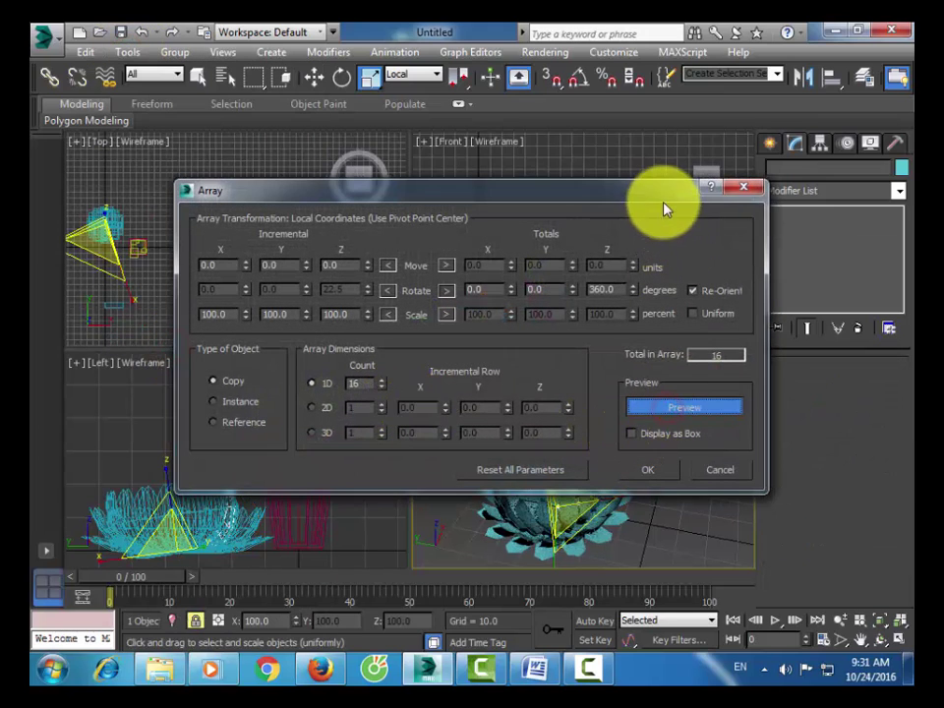
drag(664, 207, 433, 146)
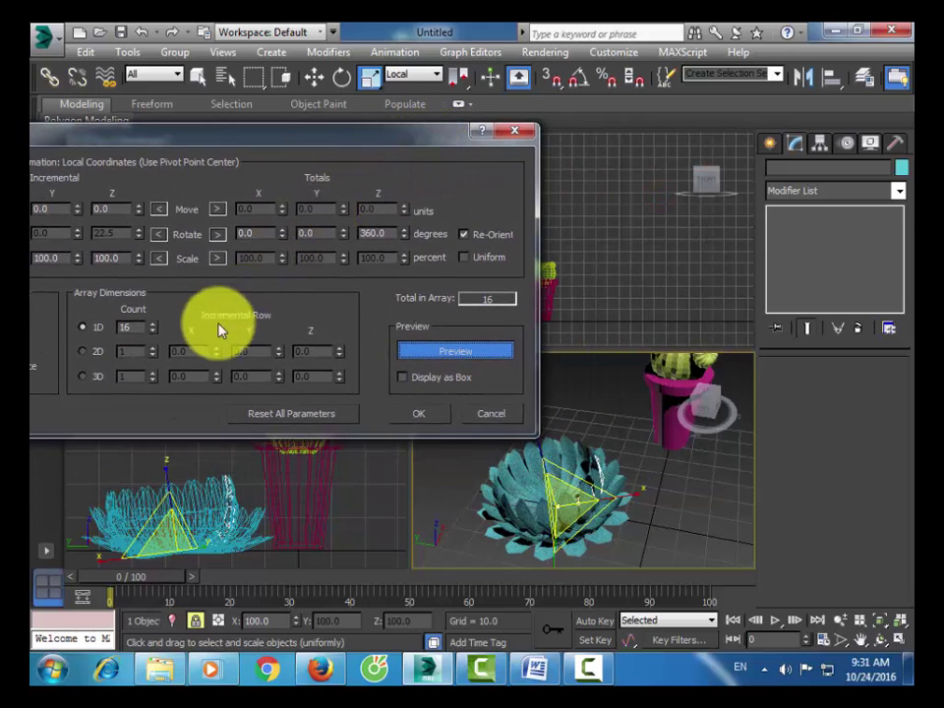
click(153, 326)
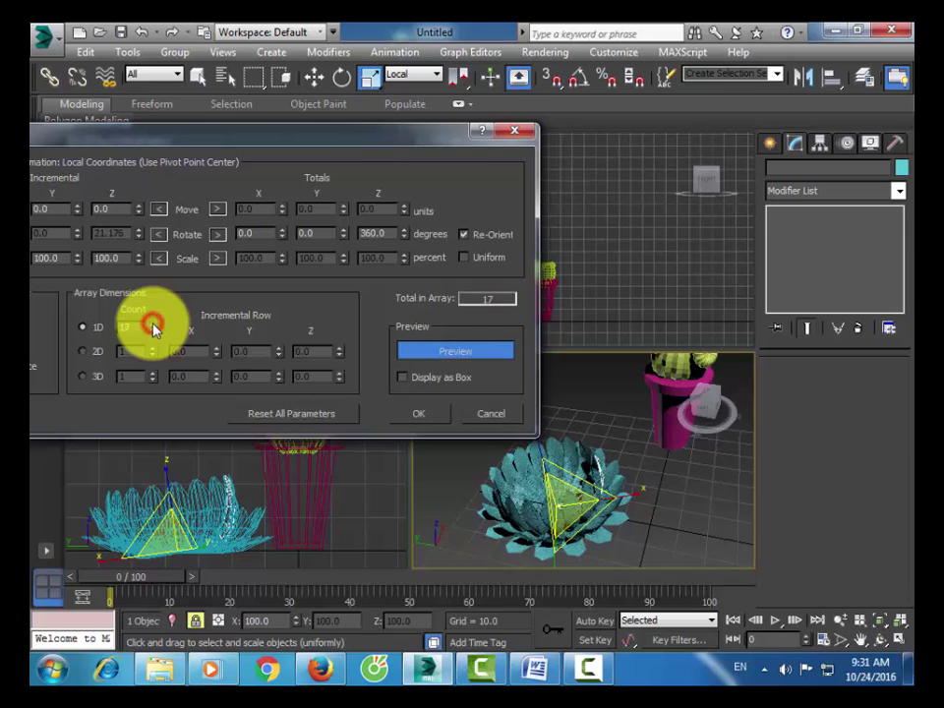
click(427, 414)
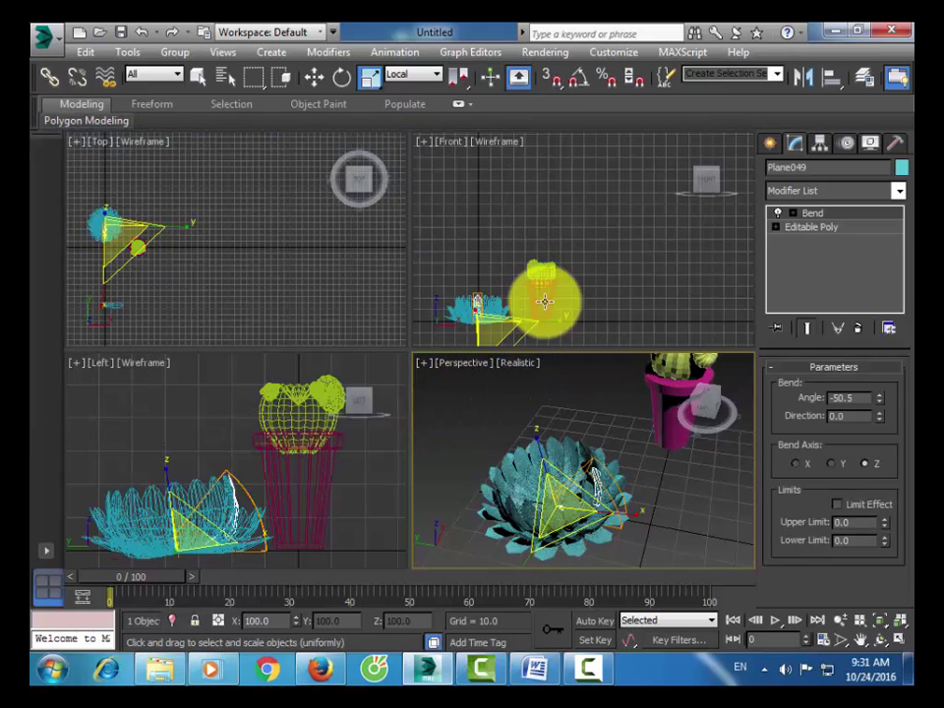
- Clone one leaf of the inner ring in place as an independent copy and set its bend angle to about -62
right_click(604, 486)
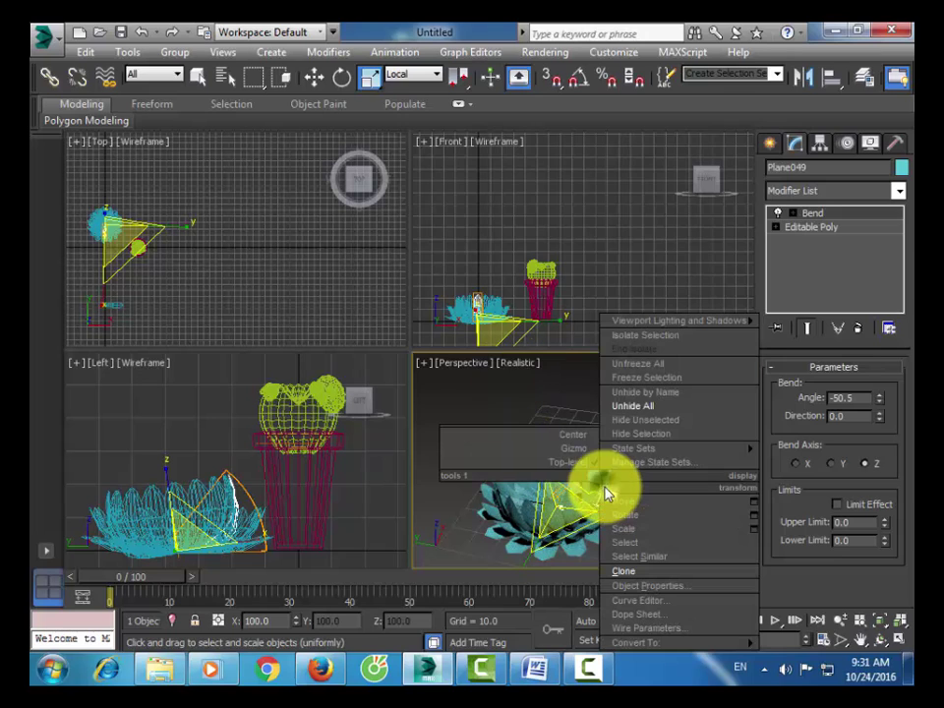
click(627, 572)
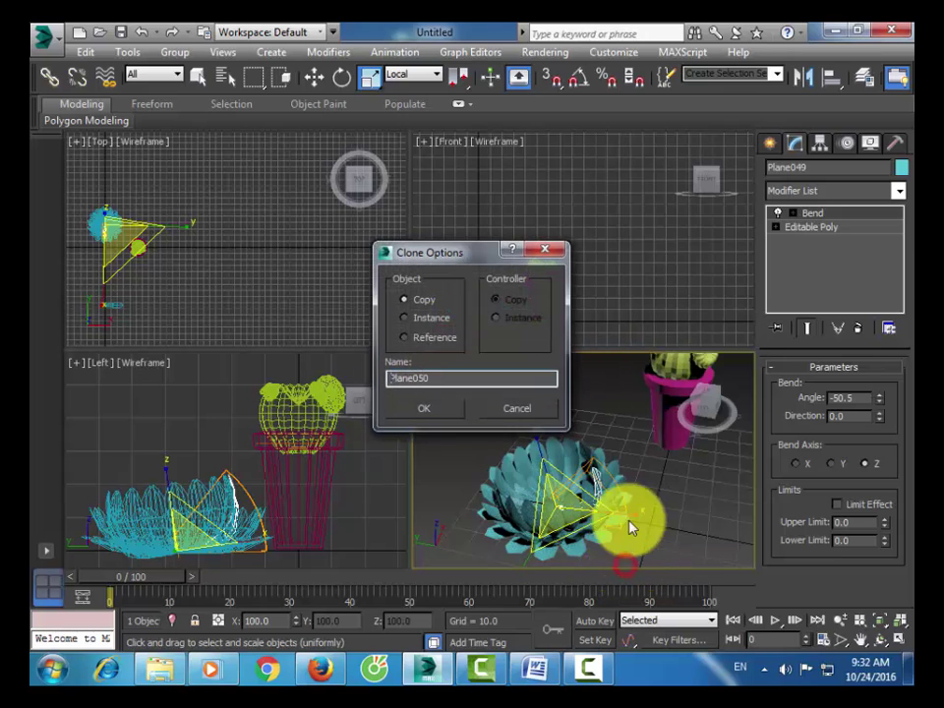
click(428, 411)
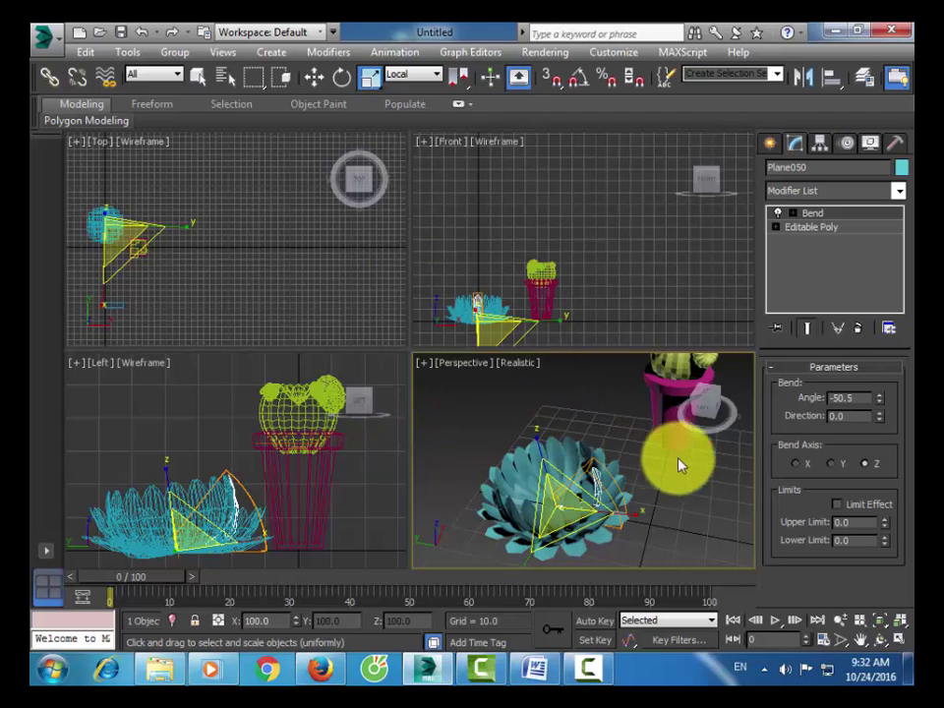
drag(881, 409, 881, 411)
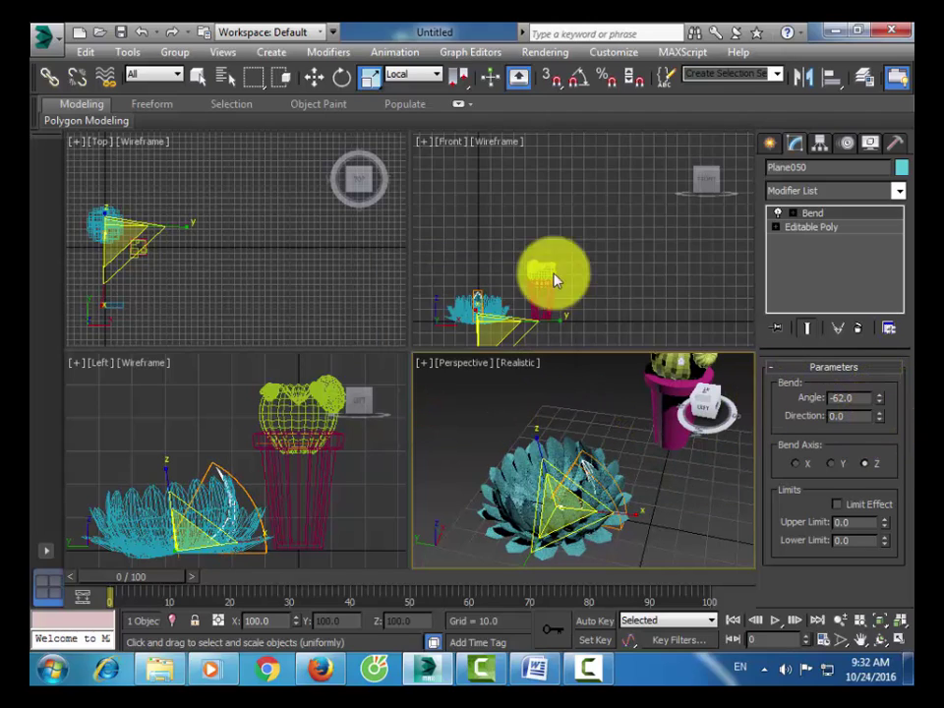
- Tilt the newly cloned leaf slightly further inward toward the rosette's centre
click(342, 79)
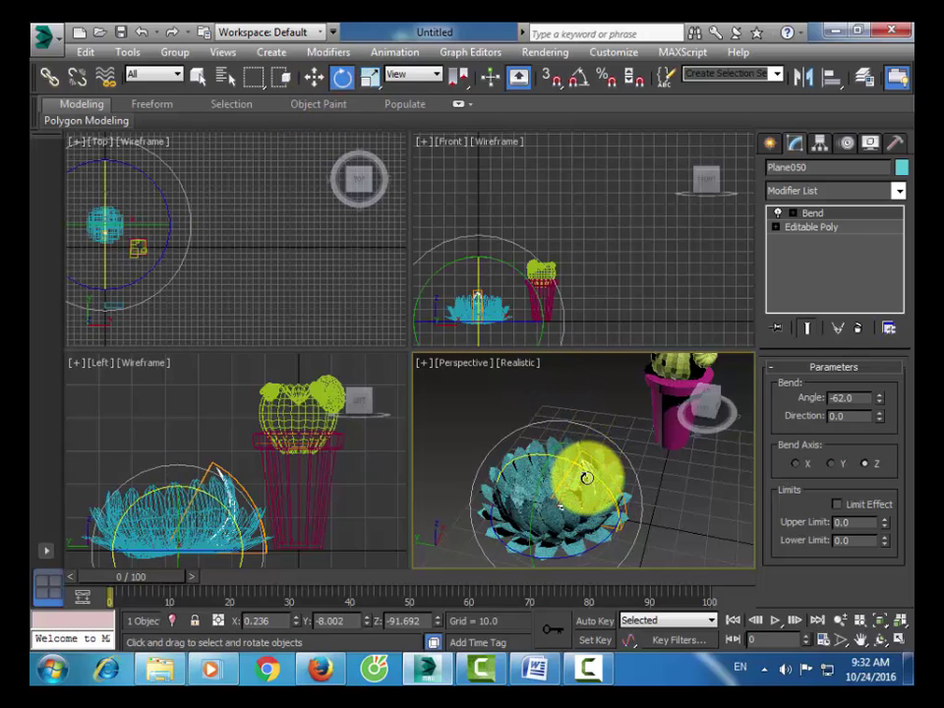
drag(587, 468, 568, 460)
- Scale the tilted leaf down along Z to about 66 percent, using the Working coordinate system
click(369, 83)
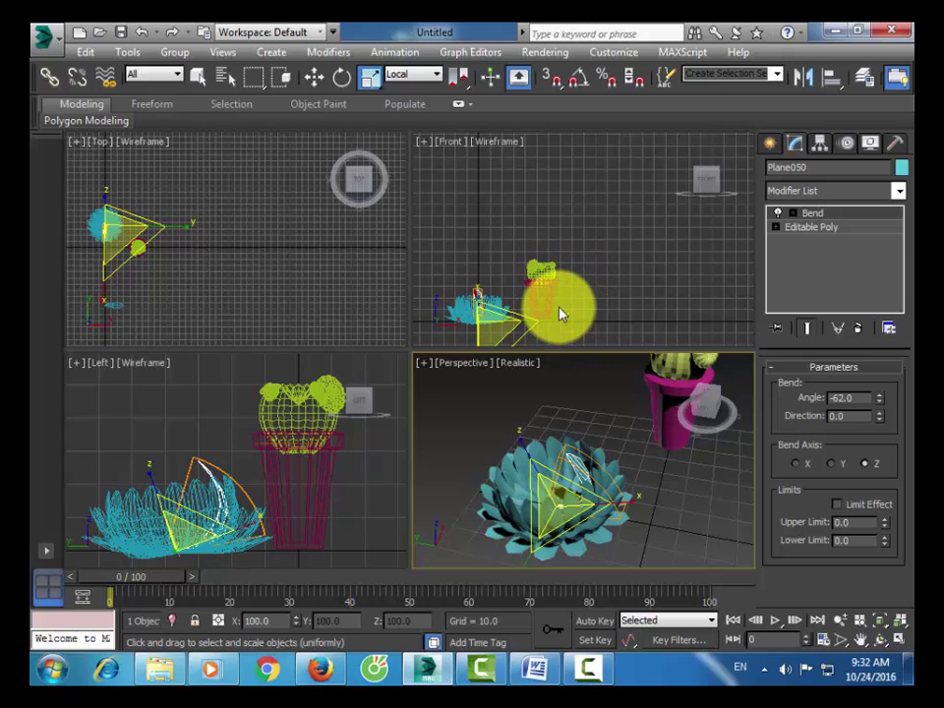
key(z)
scroll(570, 260, down, 2)
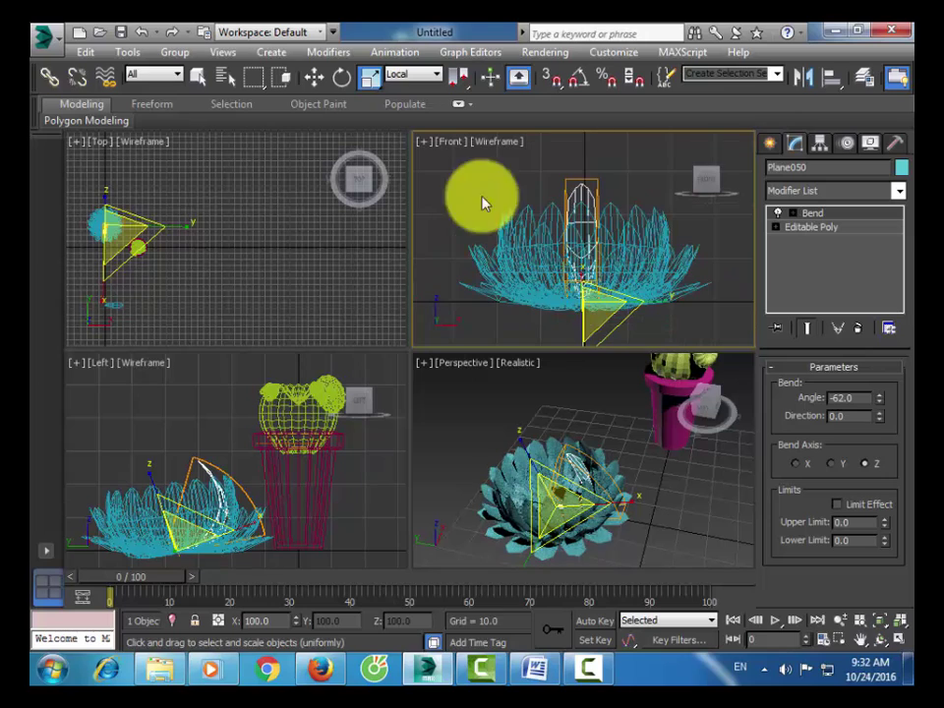
click(364, 78)
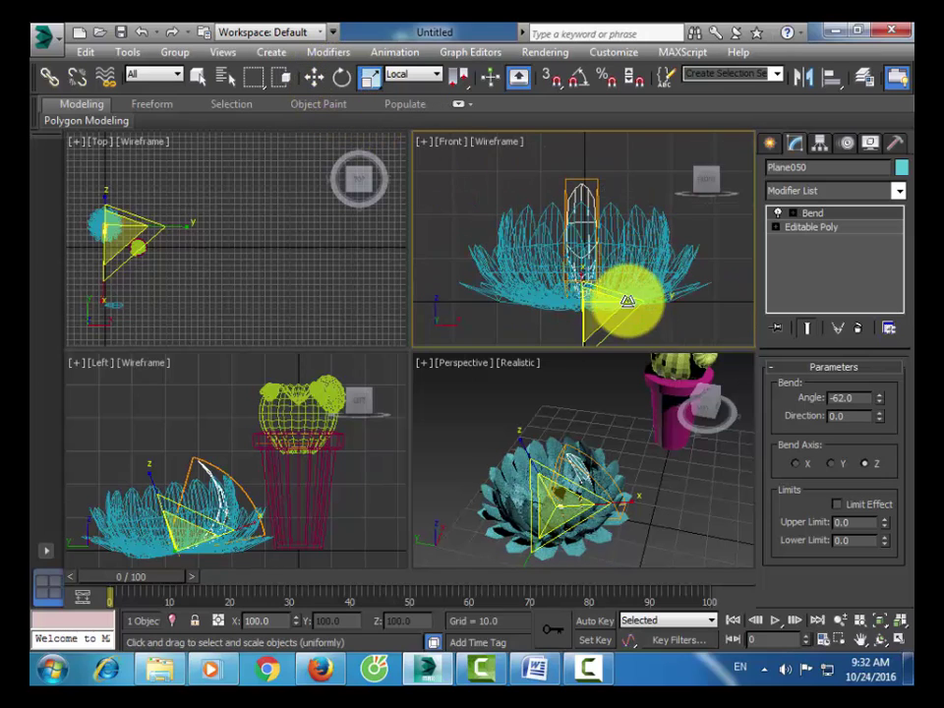
click(548, 513)
scroll(551, 509, up, 3)
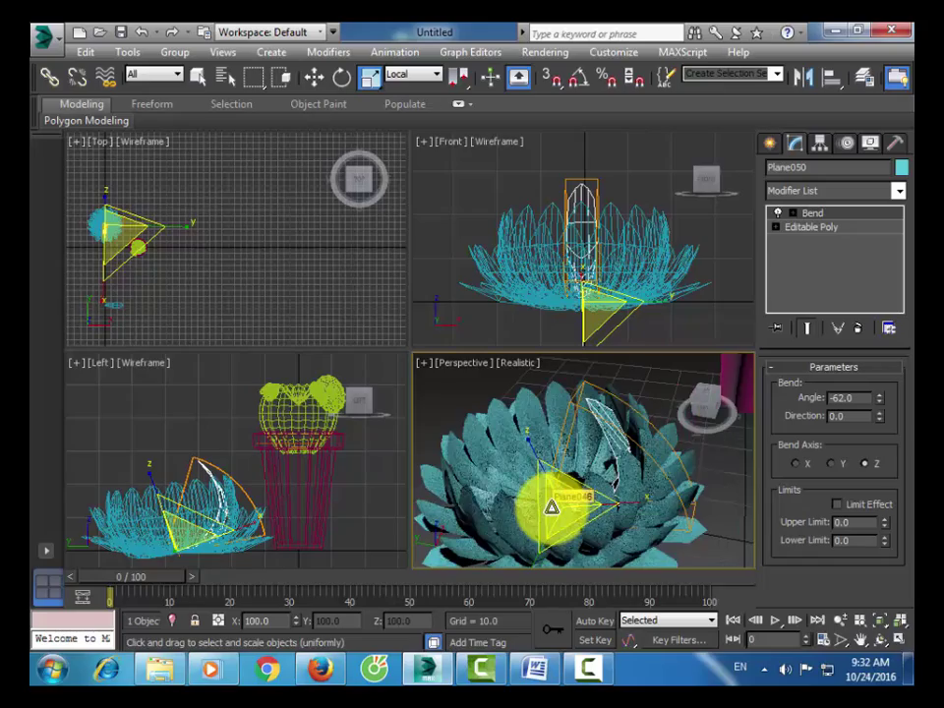
key(alt+w)
key(ctrl+r)
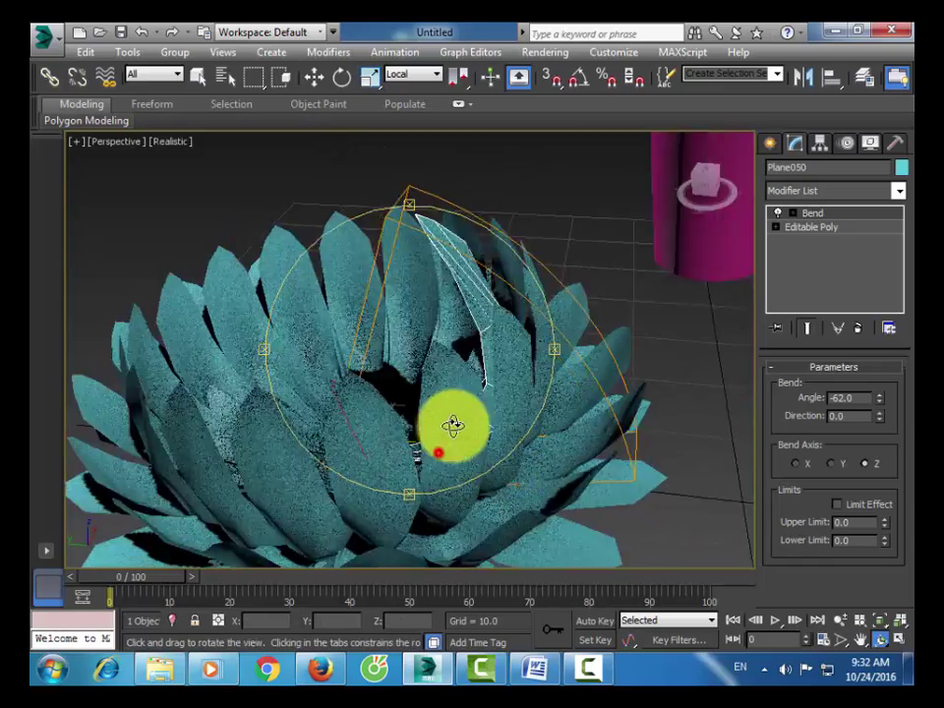
drag(453, 425, 503, 461)
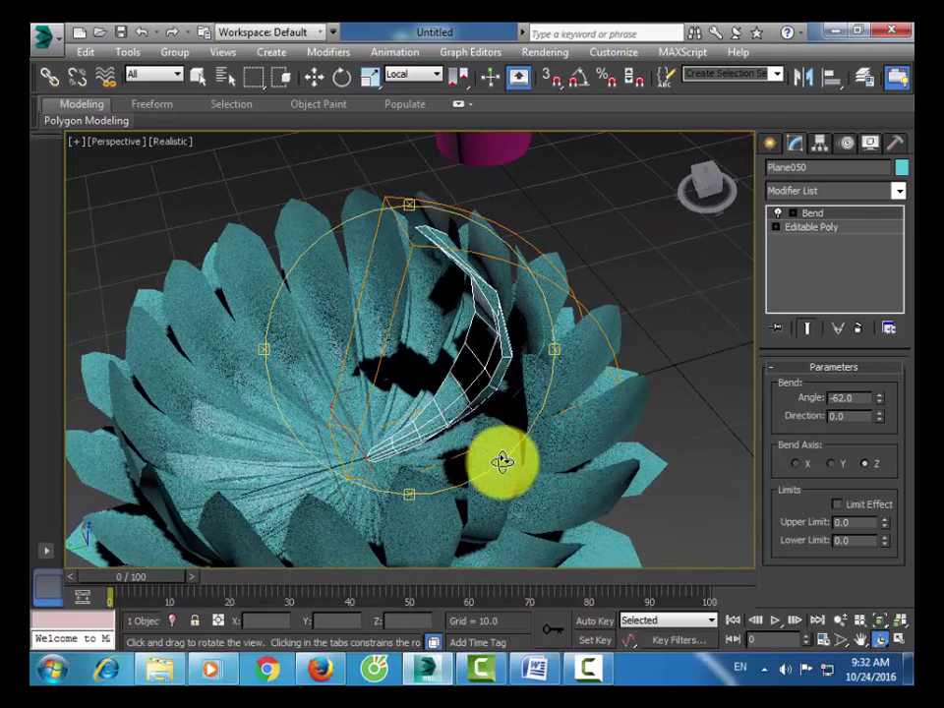
click(370, 77)
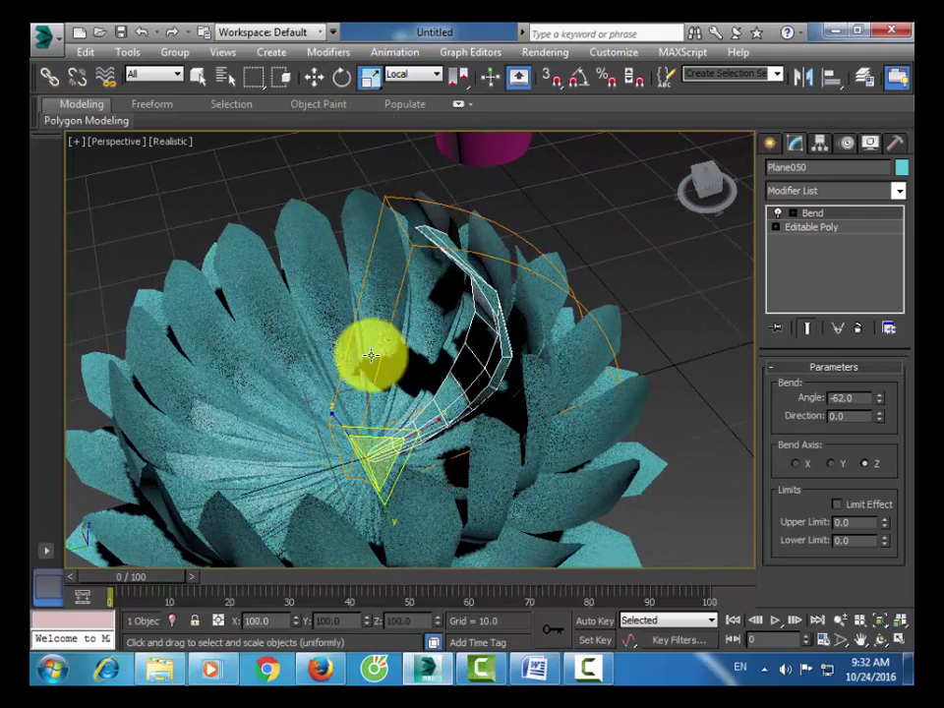
click(414, 75)
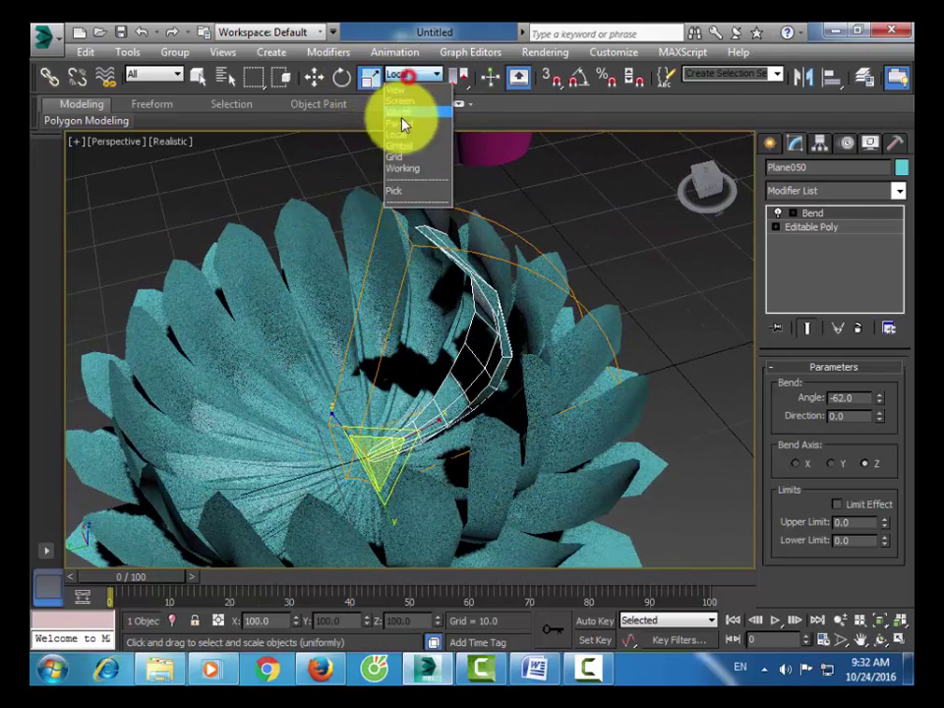
click(406, 169)
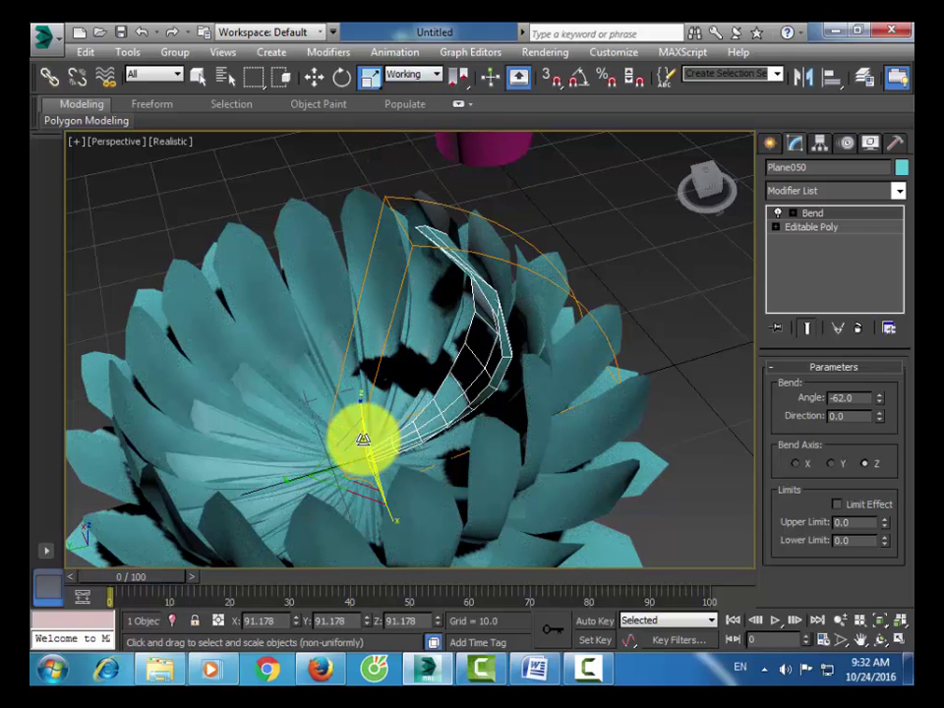
drag(360, 407, 483, 372)
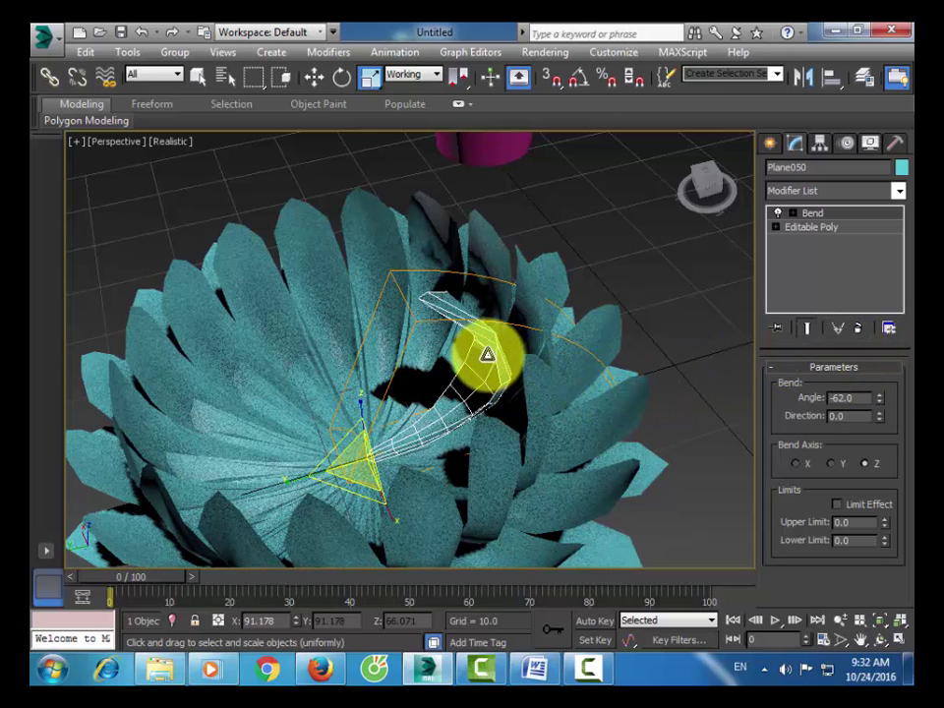
- Add an Edit Poly modifier above the leaf's Bend and switch to editing its edges
click(314, 78)
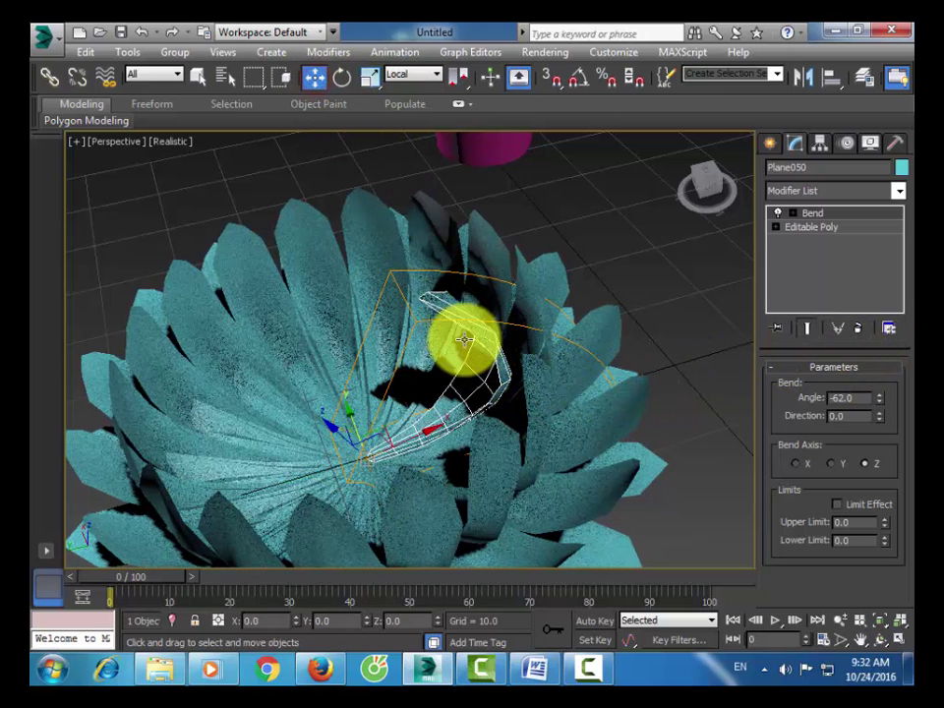
click(797, 228)
click(809, 214)
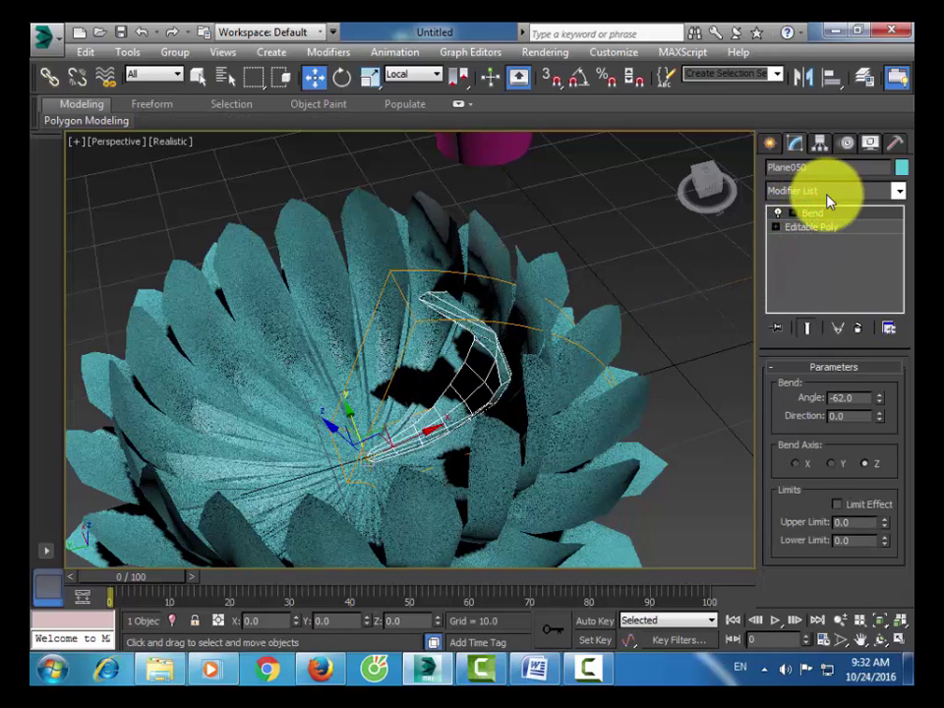
click(829, 192)
key(e)
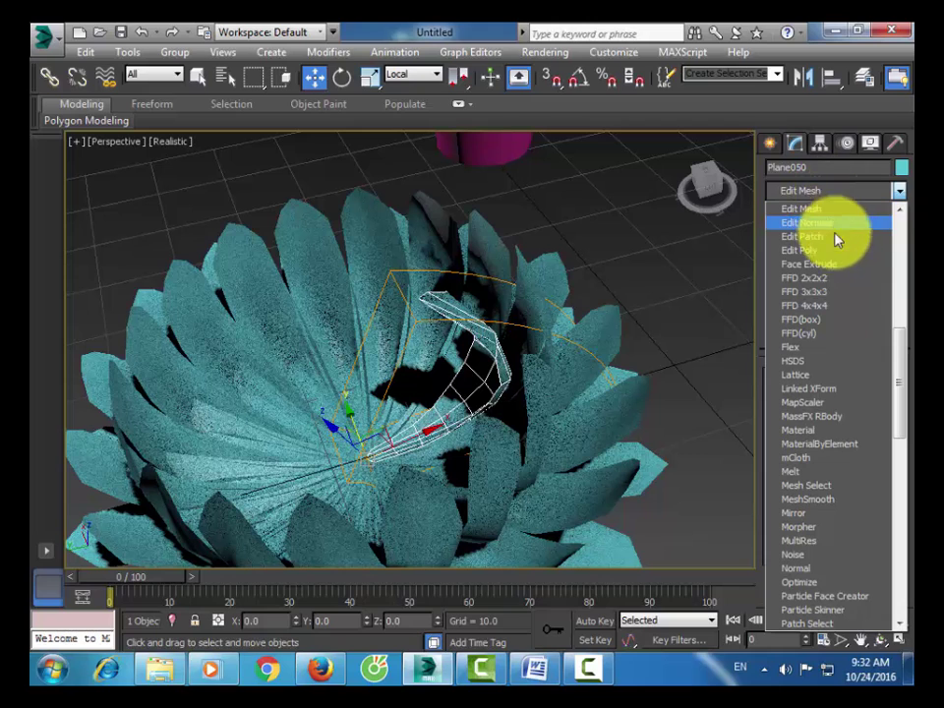
click(819, 253)
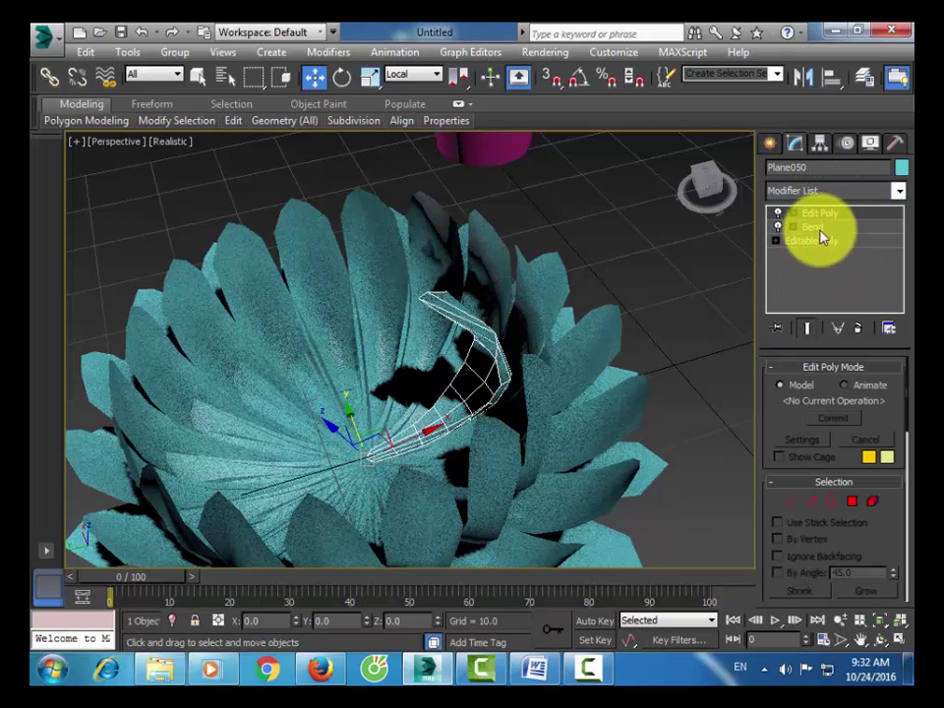
click(793, 214)
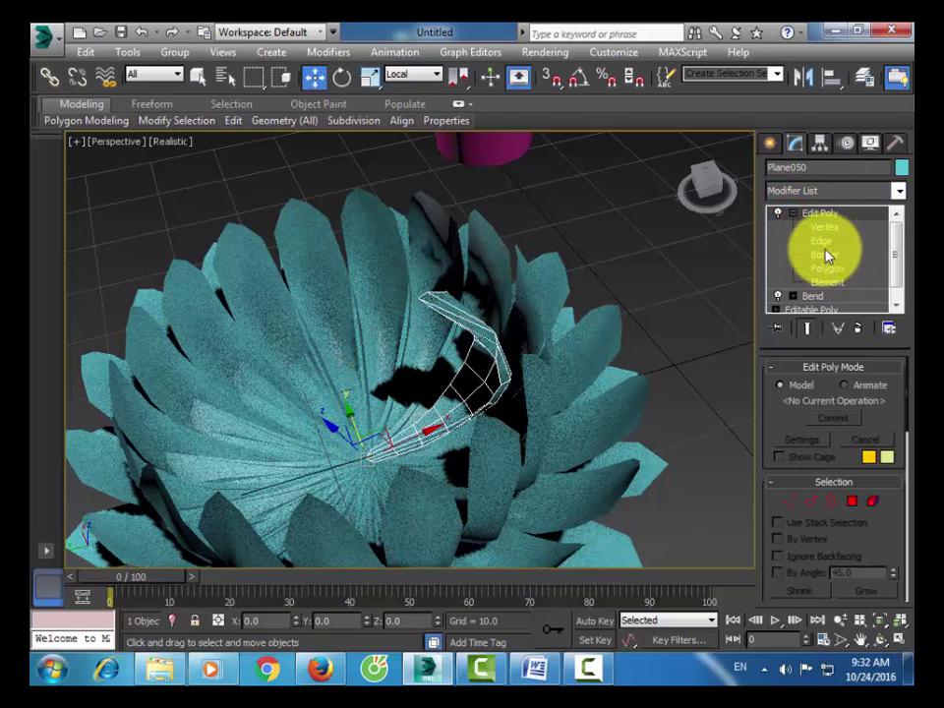
click(819, 240)
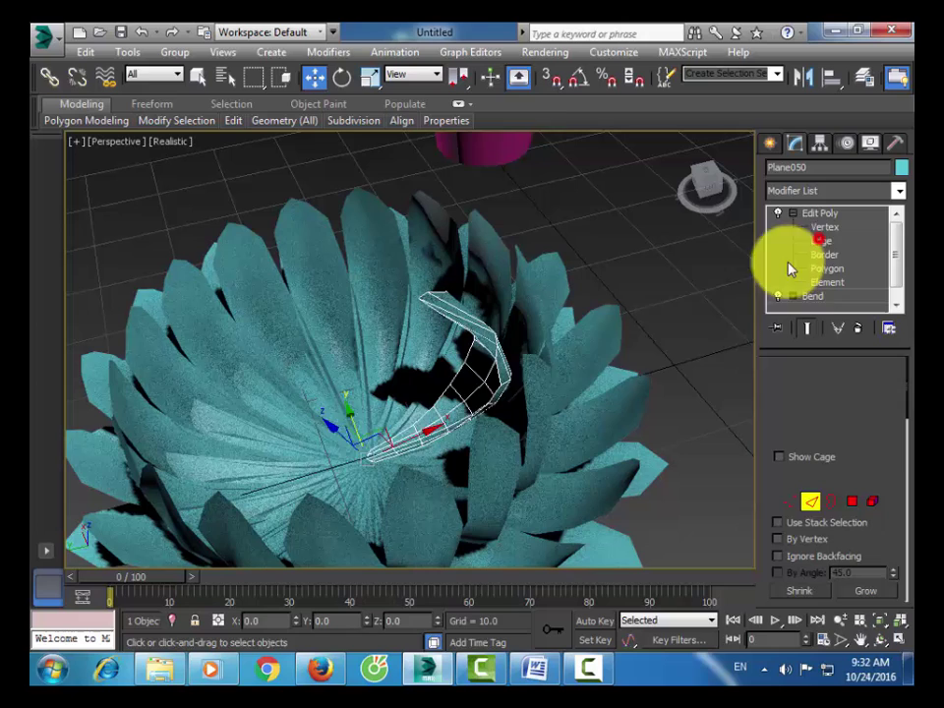
- Select one lengthwise edge of the leaf and expand the selection to its loop, then to the full ring of lengthwise edges
click(489, 351)
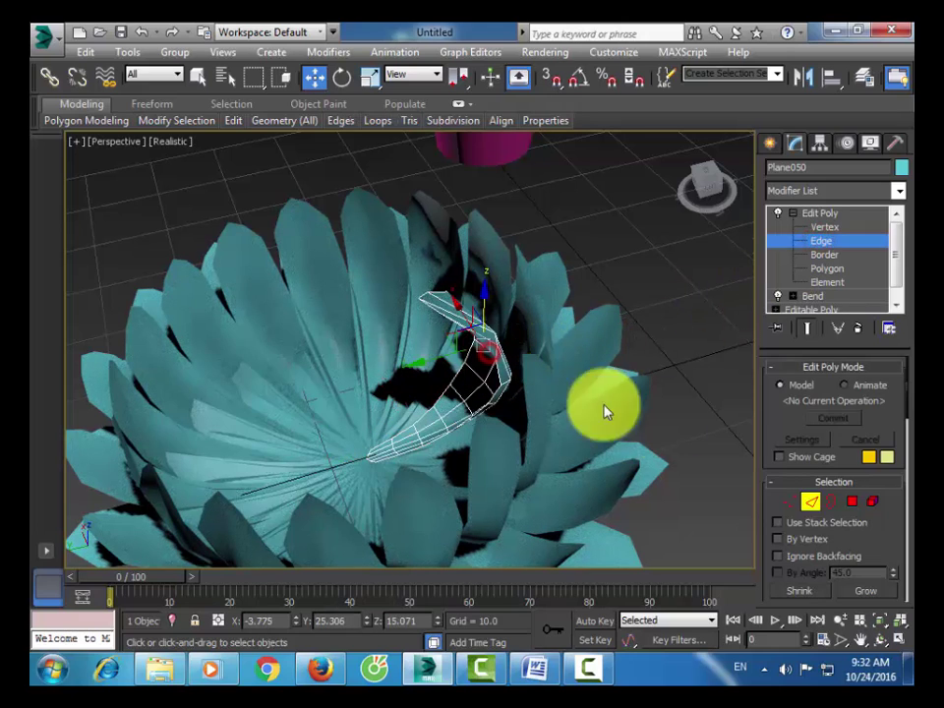
click(890, 528)
click(890, 528)
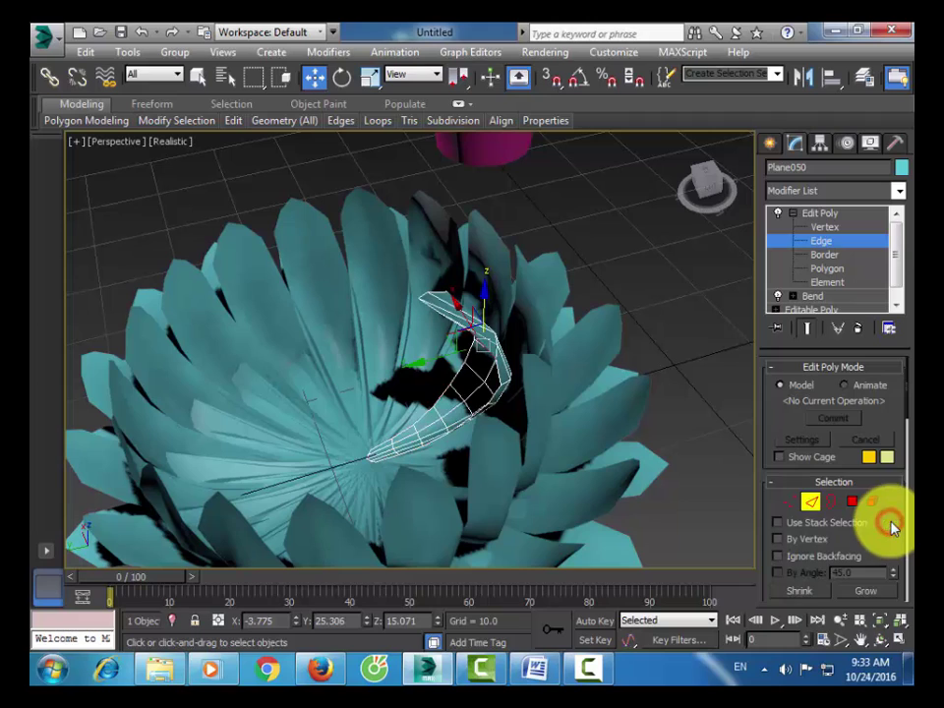
scroll(890, 527, down, 3)
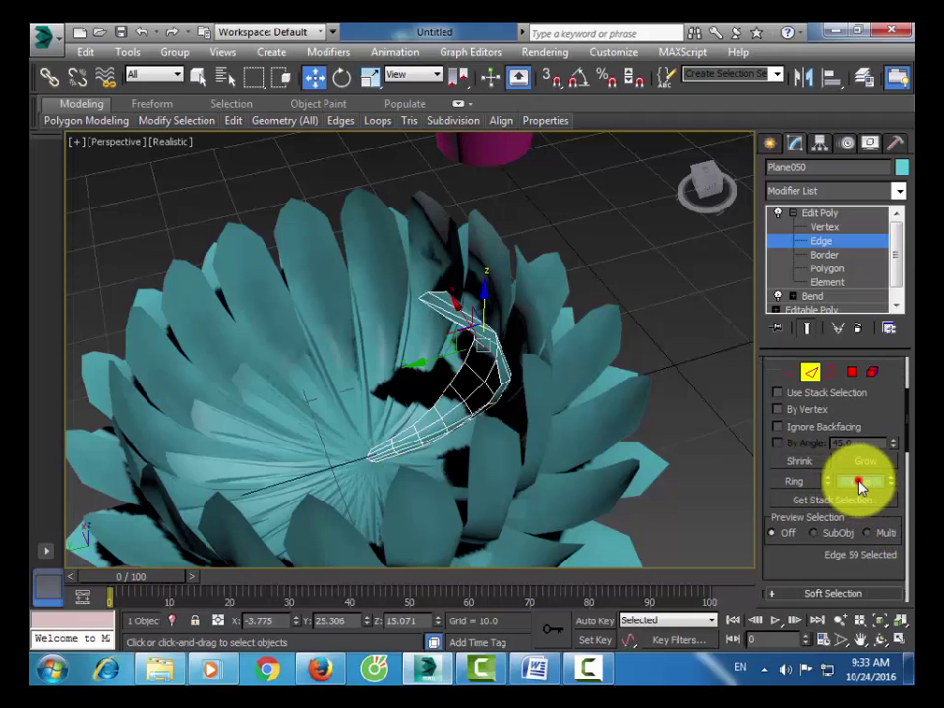
click(859, 482)
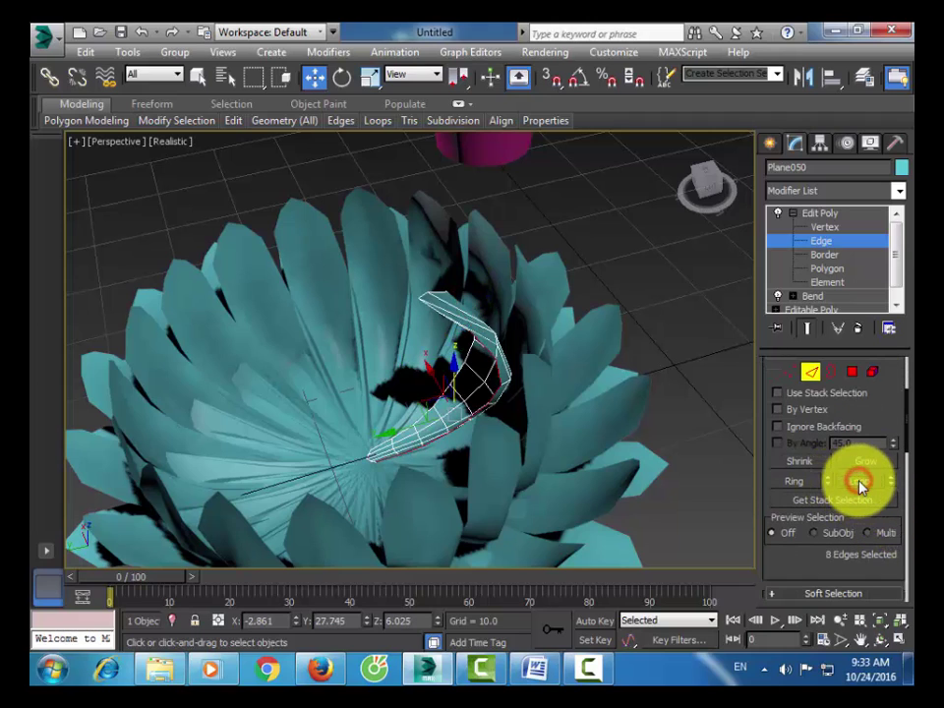
click(806, 481)
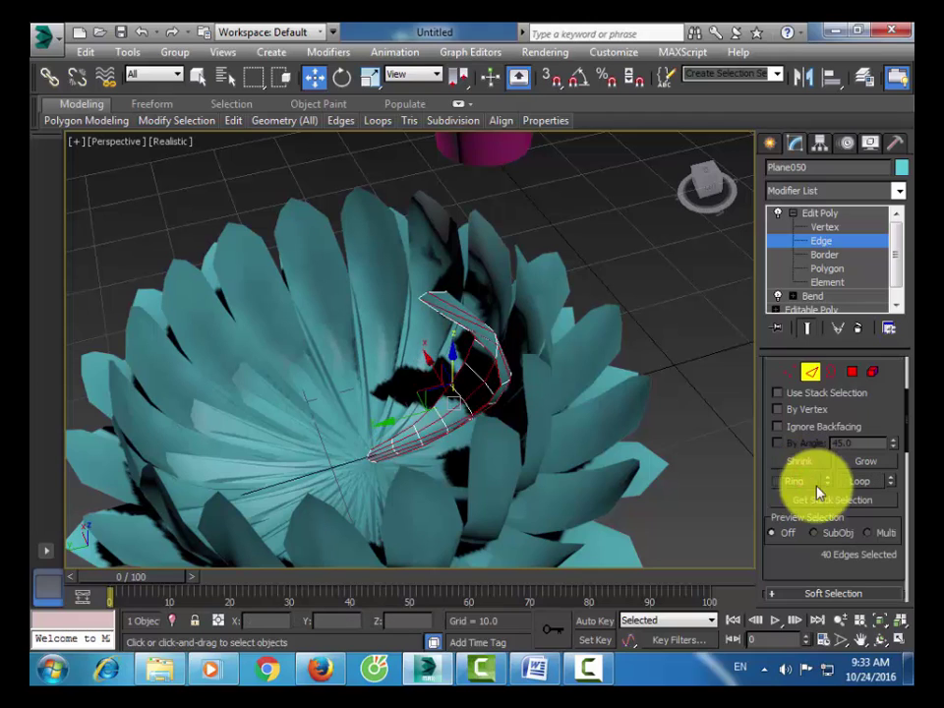
- Connect the selected lengthwise edges of the leaf with 3 segments
scroll(806, 548, down, 5)
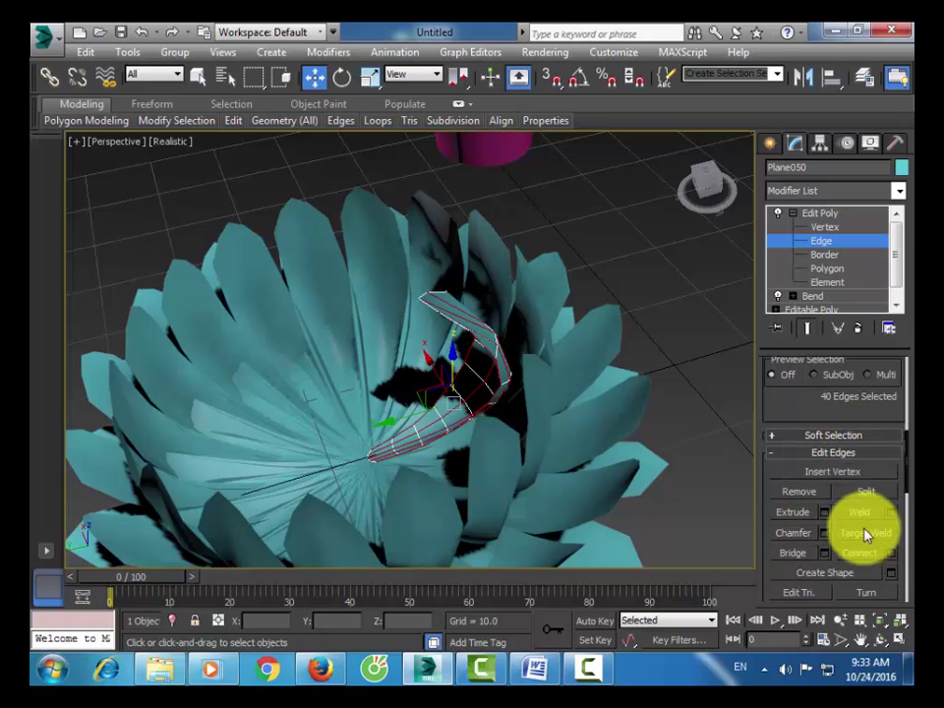
click(891, 555)
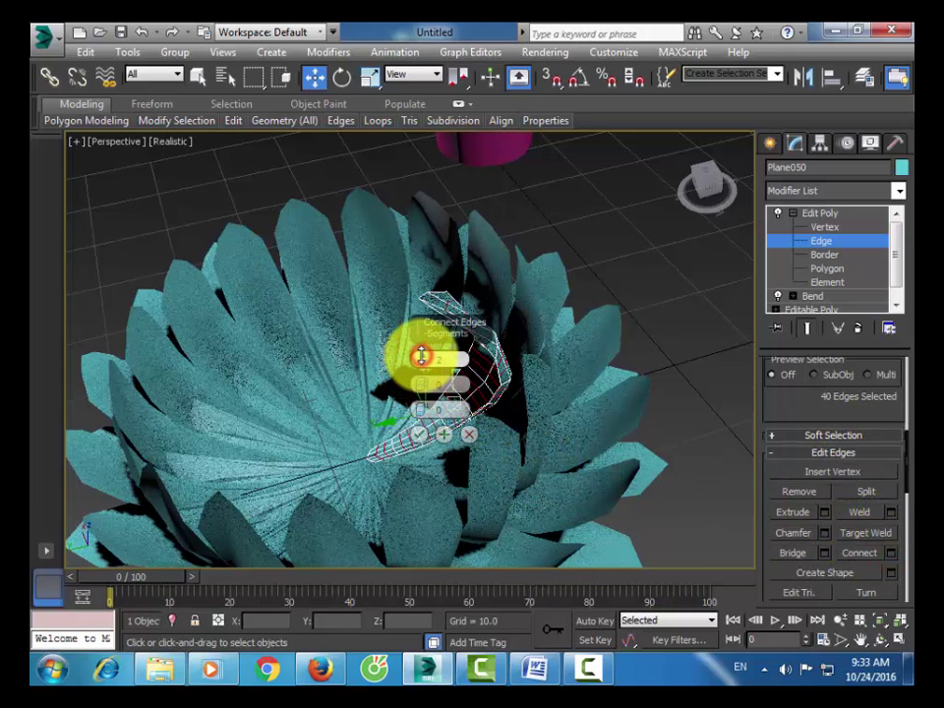
drag(422, 356, 432, 362)
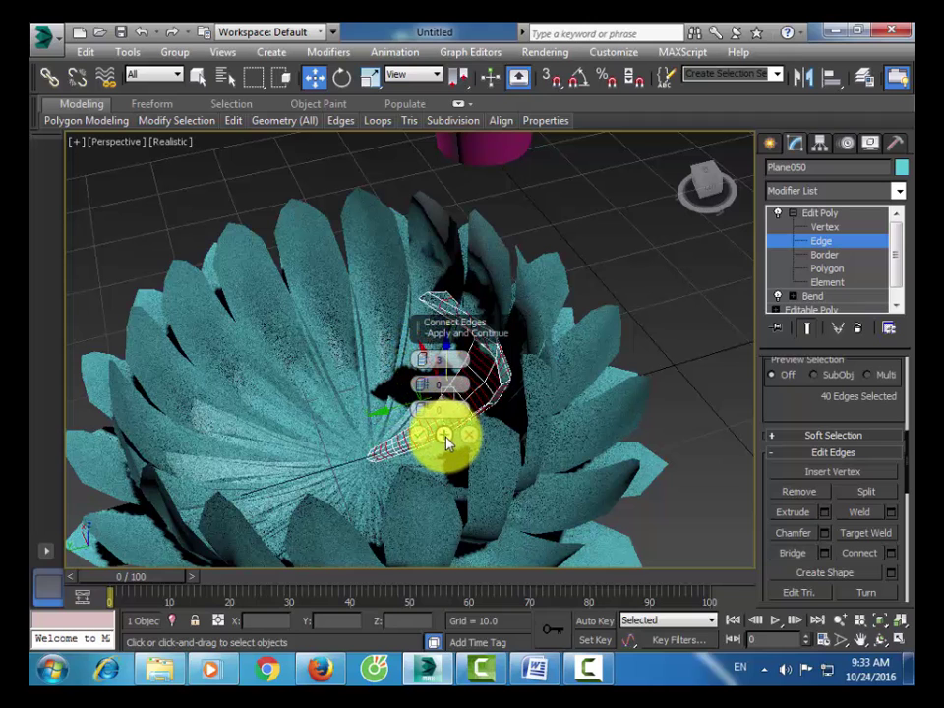
click(418, 437)
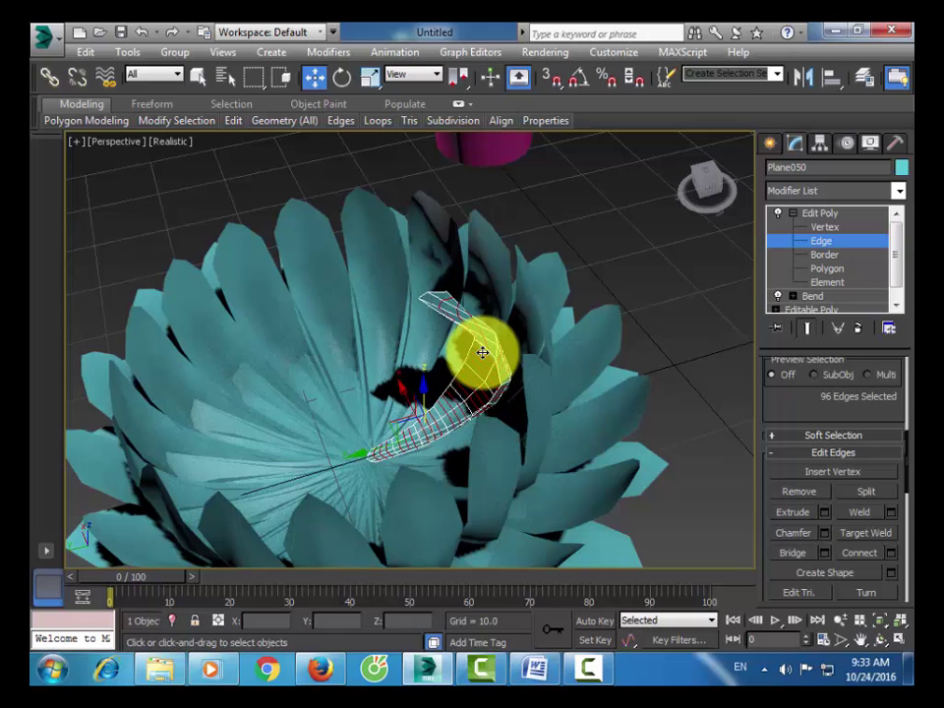
- Connect the newly created crosswise edges with 1 segment and leave edge editing
drag(482, 352, 447, 304)
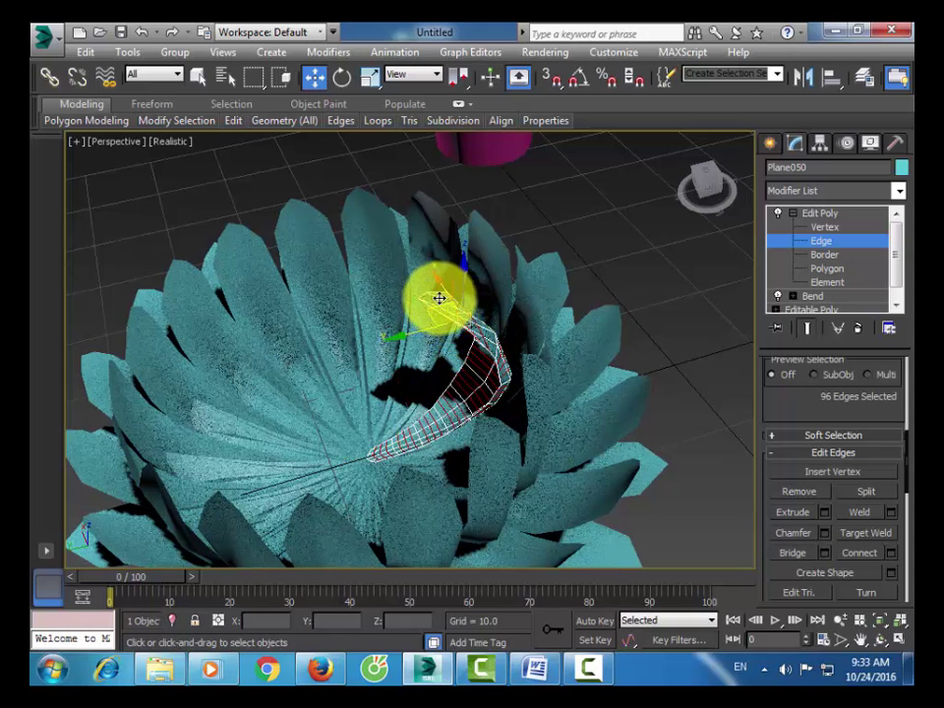
click(889, 553)
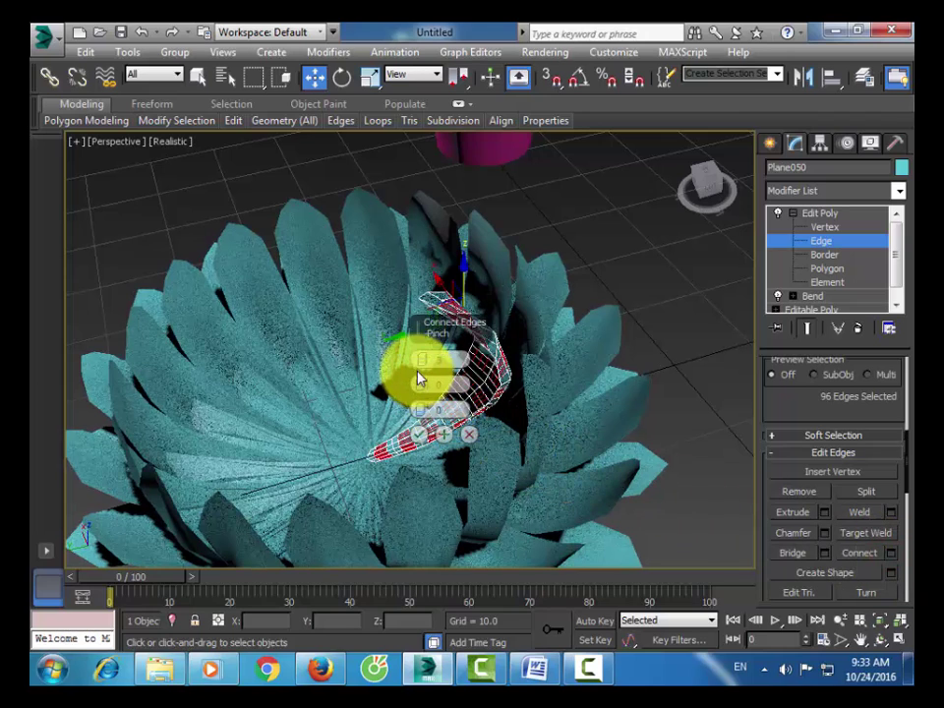
drag(410, 362, 421, 362)
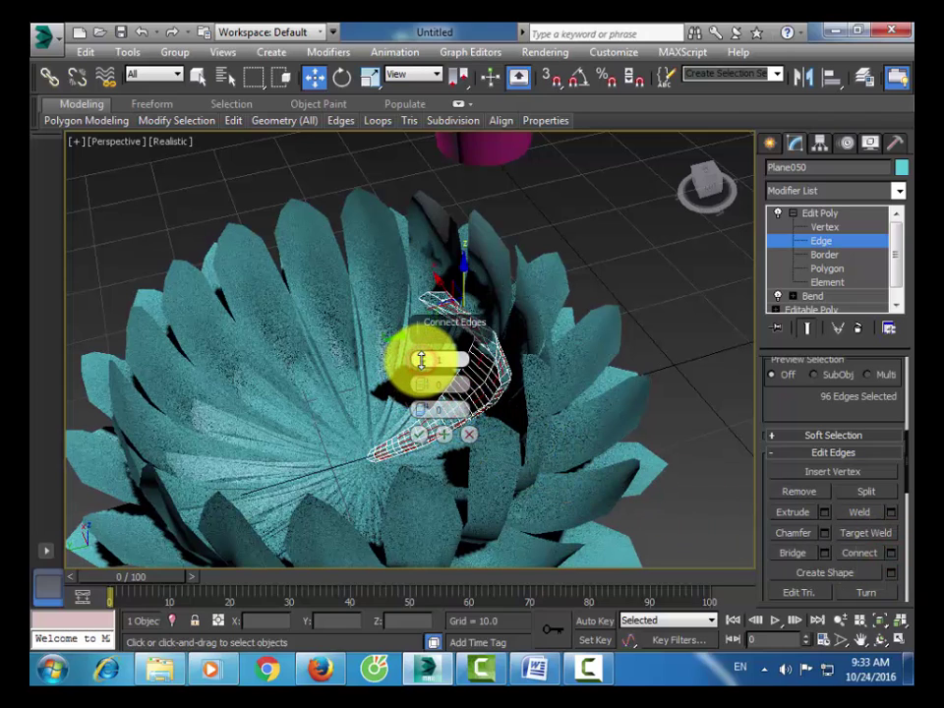
click(419, 434)
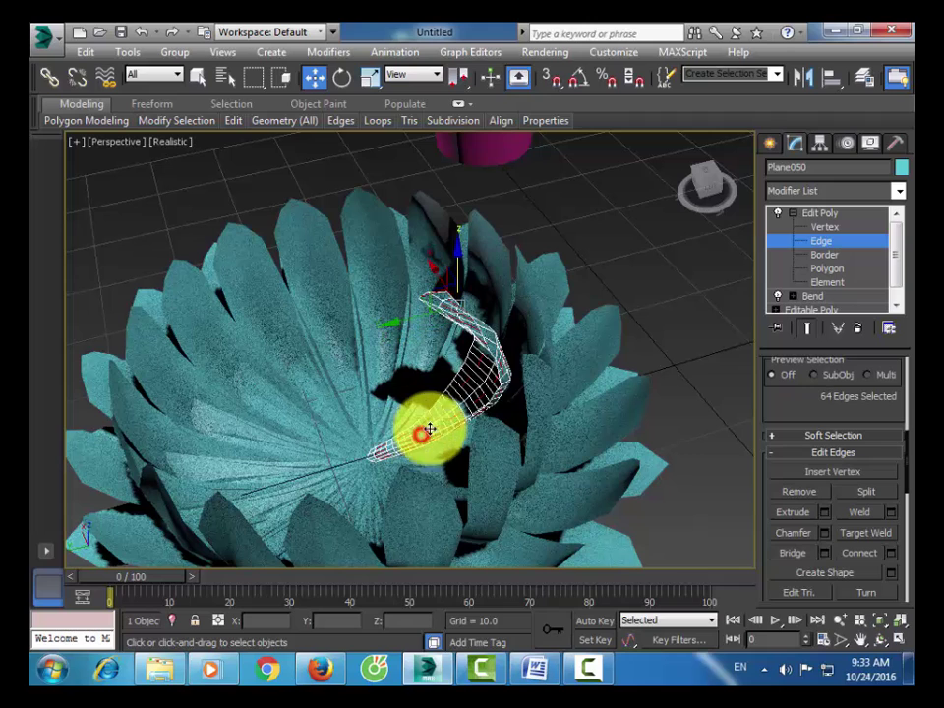
click(821, 212)
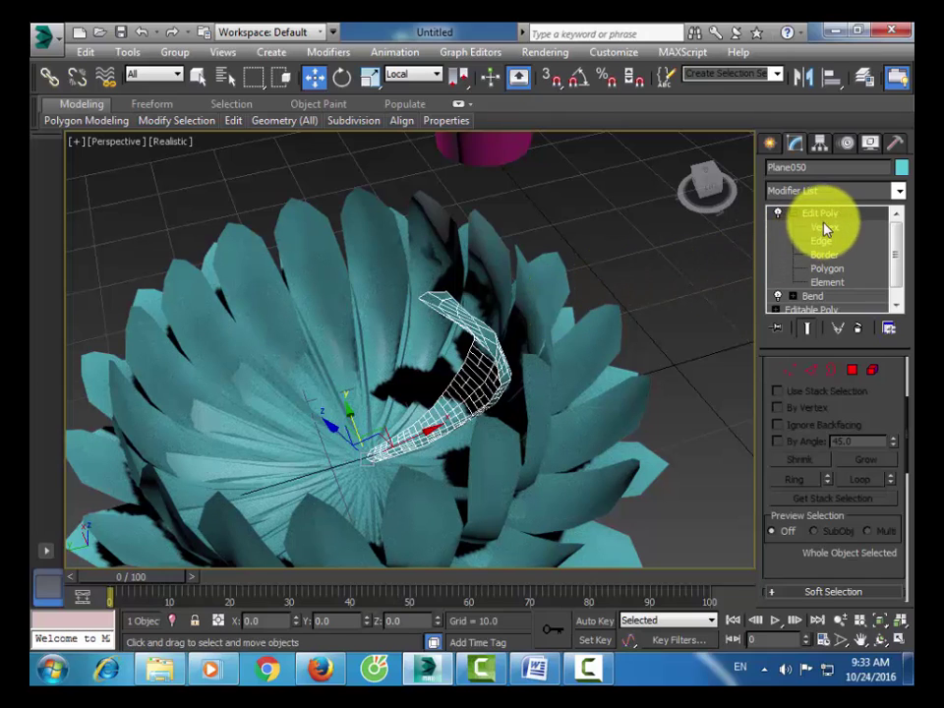
click(826, 227)
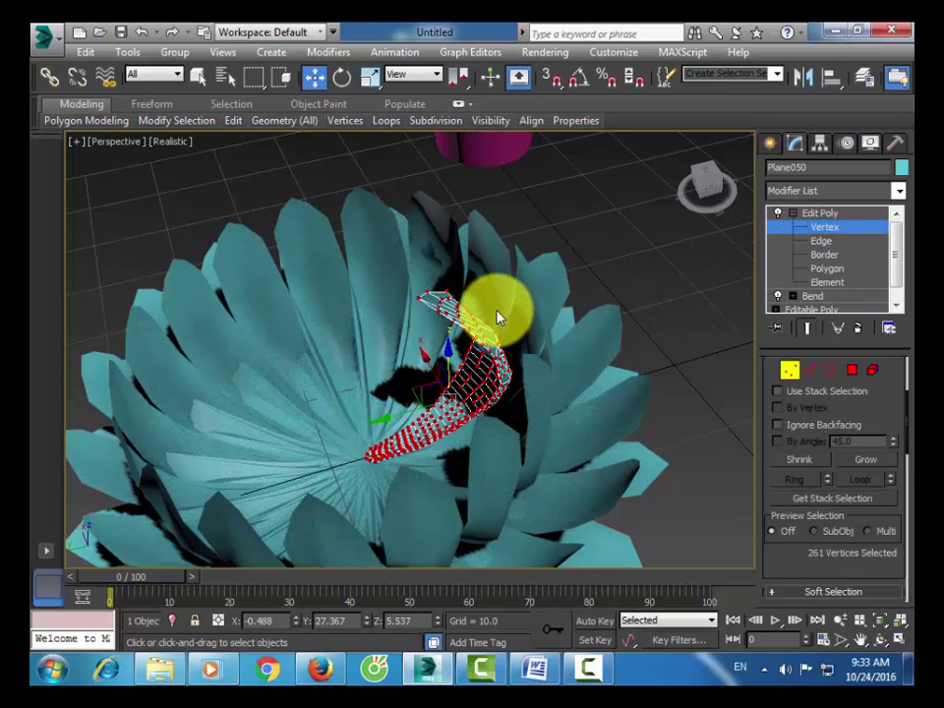
key(alt+w)
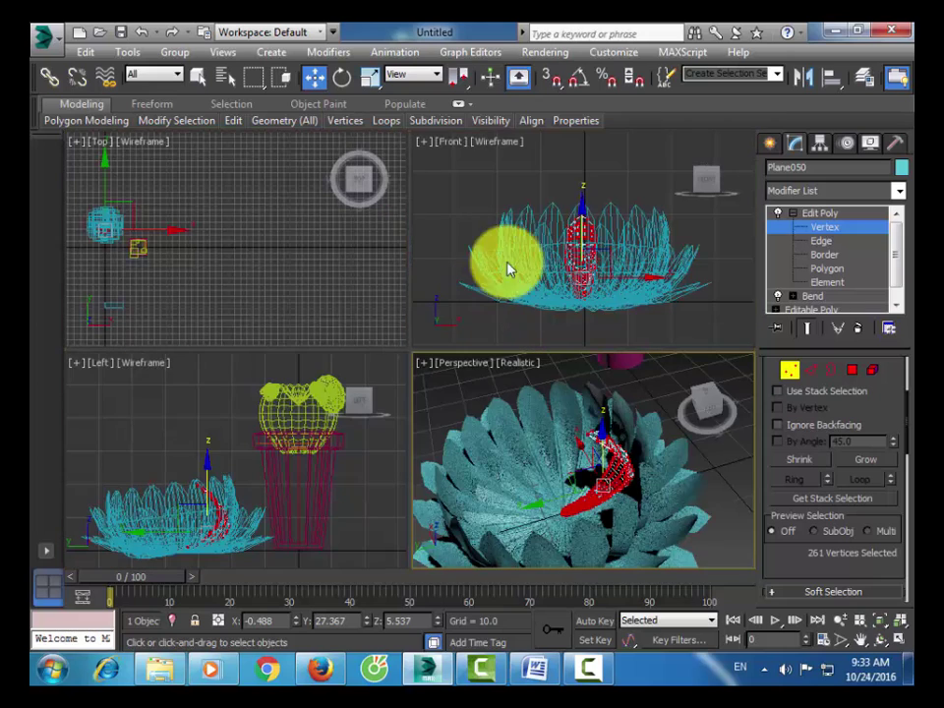
click(825, 215)
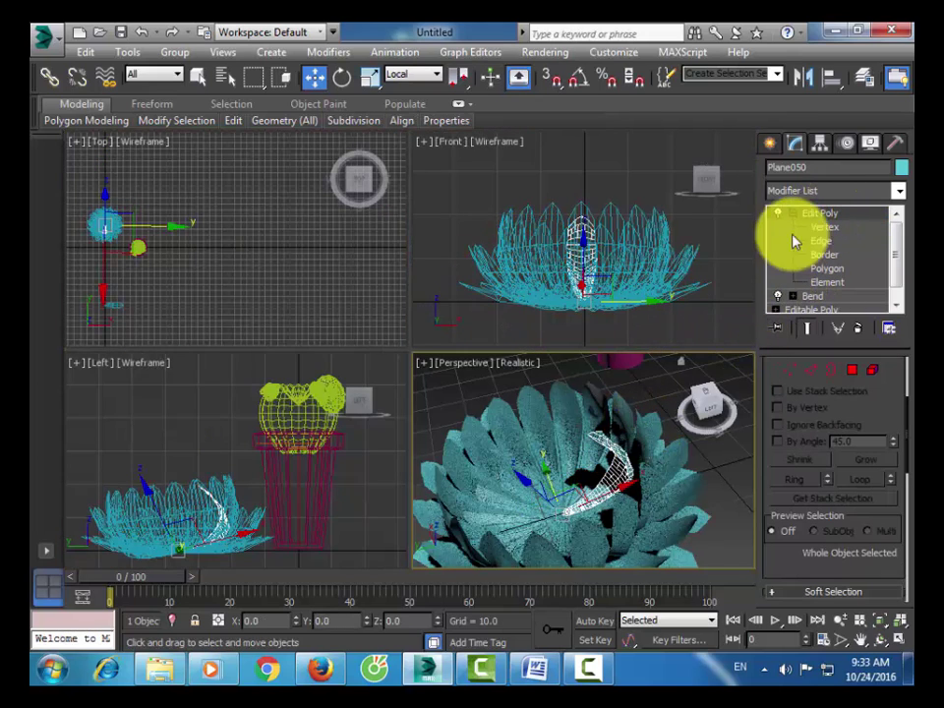
- Scale the inner leaf along its X axis to about 73.5% and select the vertices of its upper part
click(370, 77)
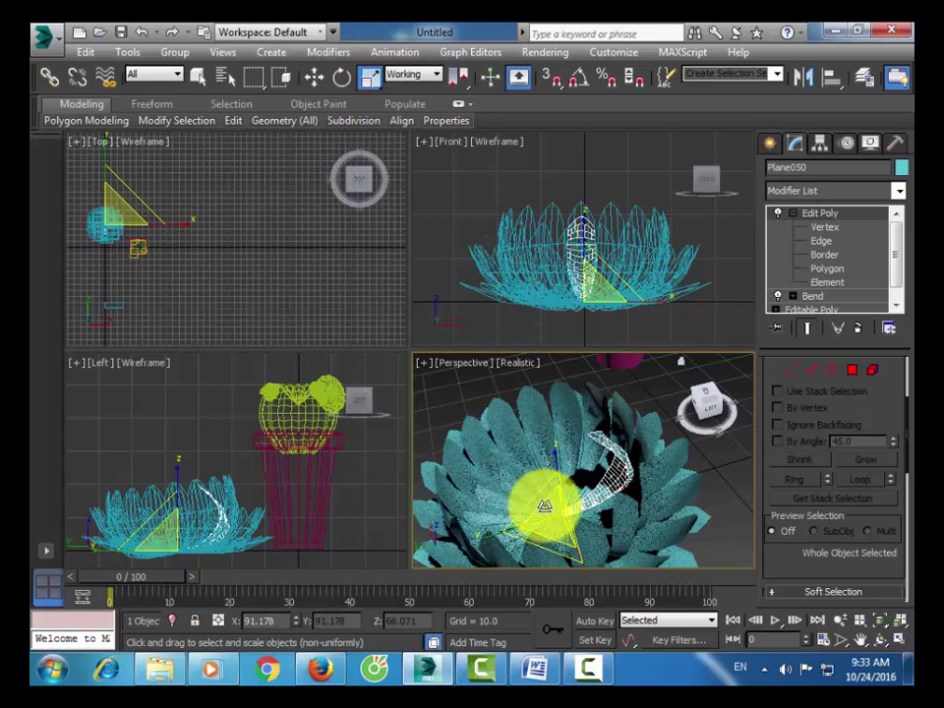
drag(500, 523, 522, 516)
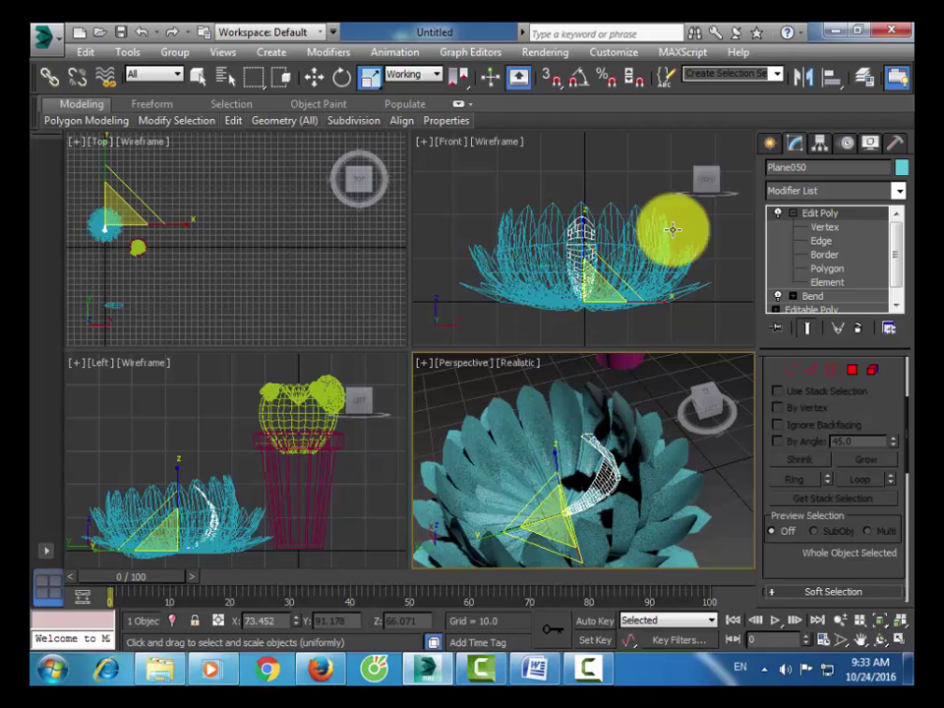
click(825, 228)
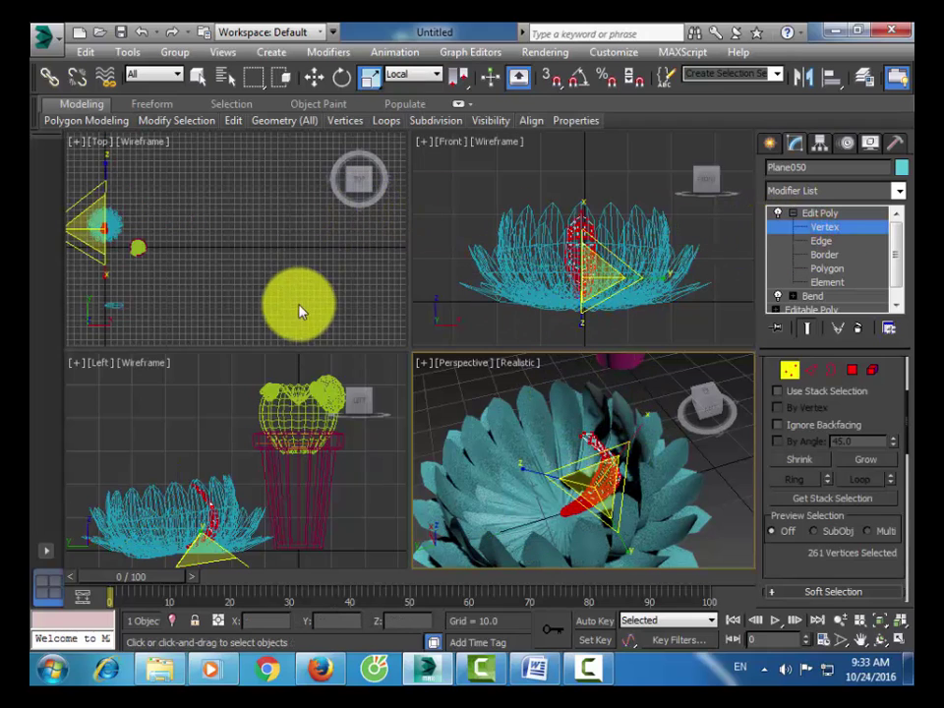
scroll(192, 484, up, 6)
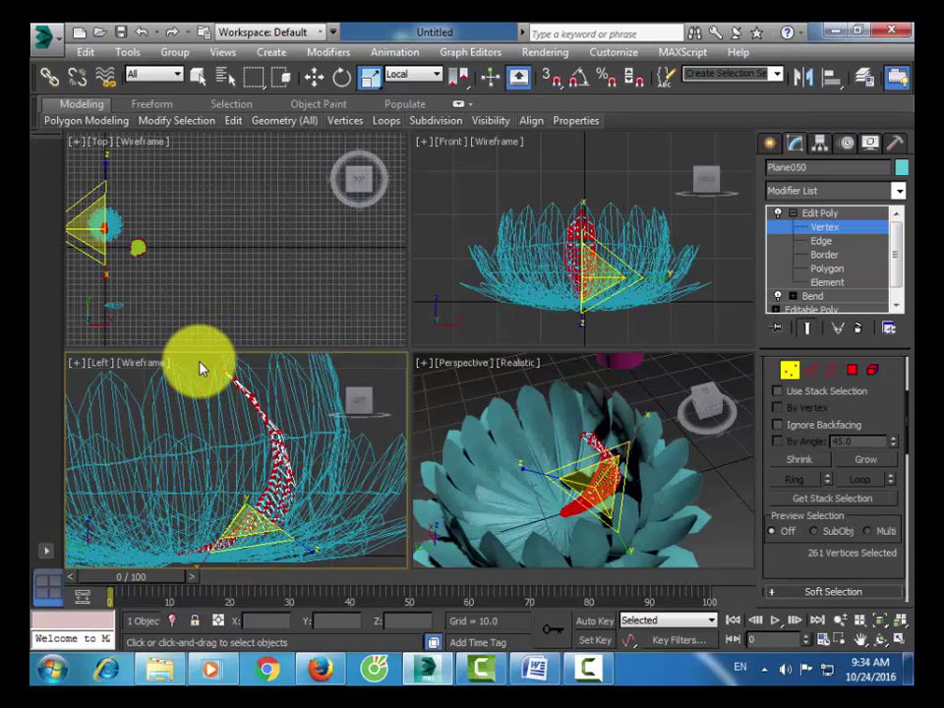
drag(200, 364, 272, 433)
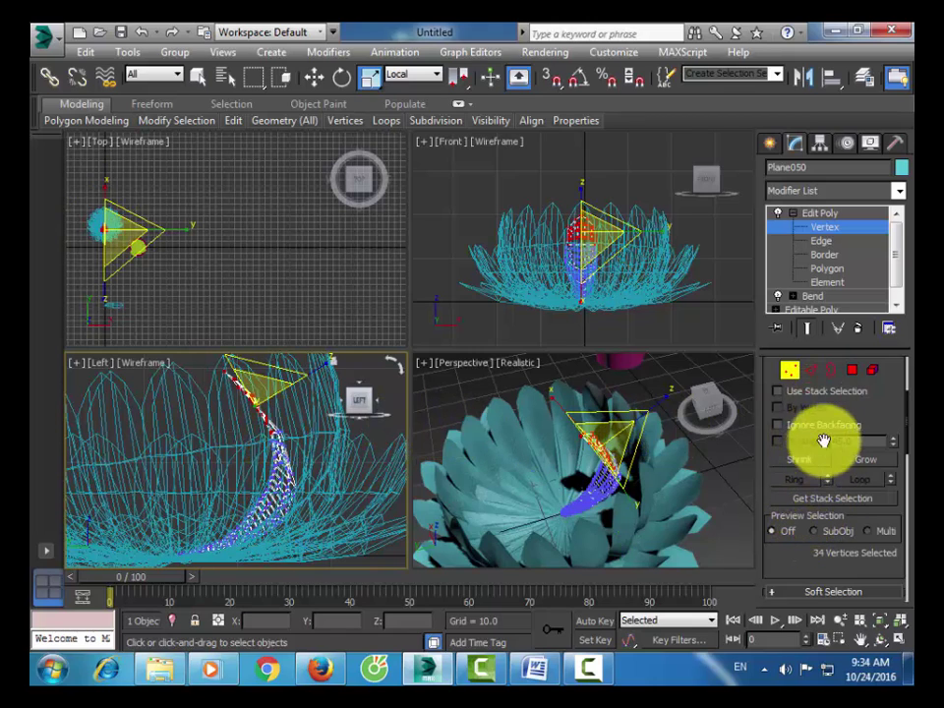
- Enable Soft Selection with a falloff of 9.4, scale the leaf's upper vertices down along its length, and leave vertex editing
scroll(844, 469, down, 3)
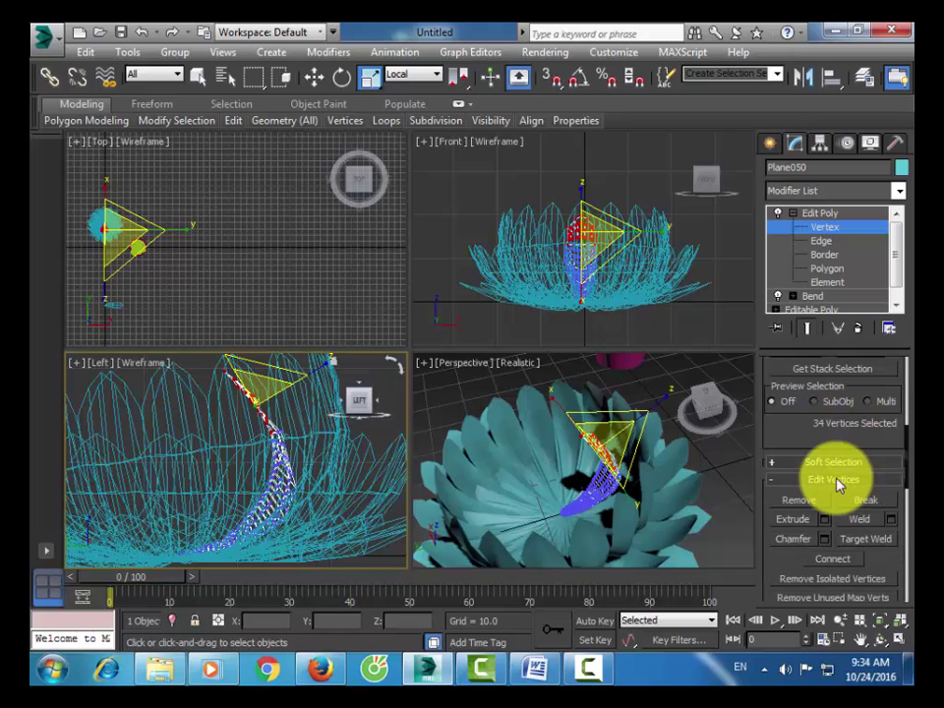
click(838, 462)
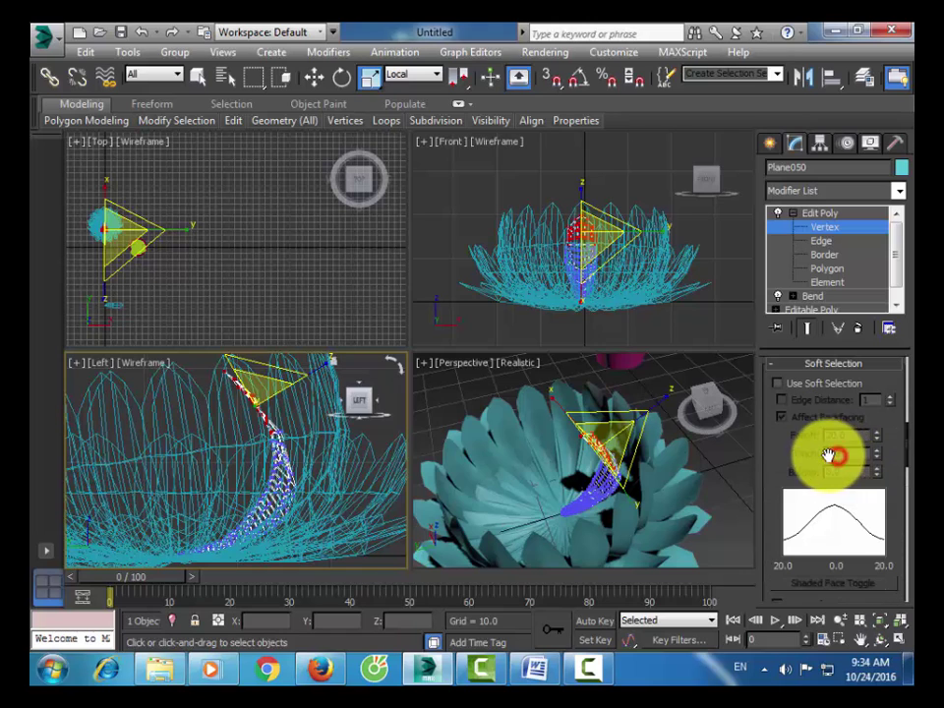
click(815, 388)
drag(878, 437, 892, 481)
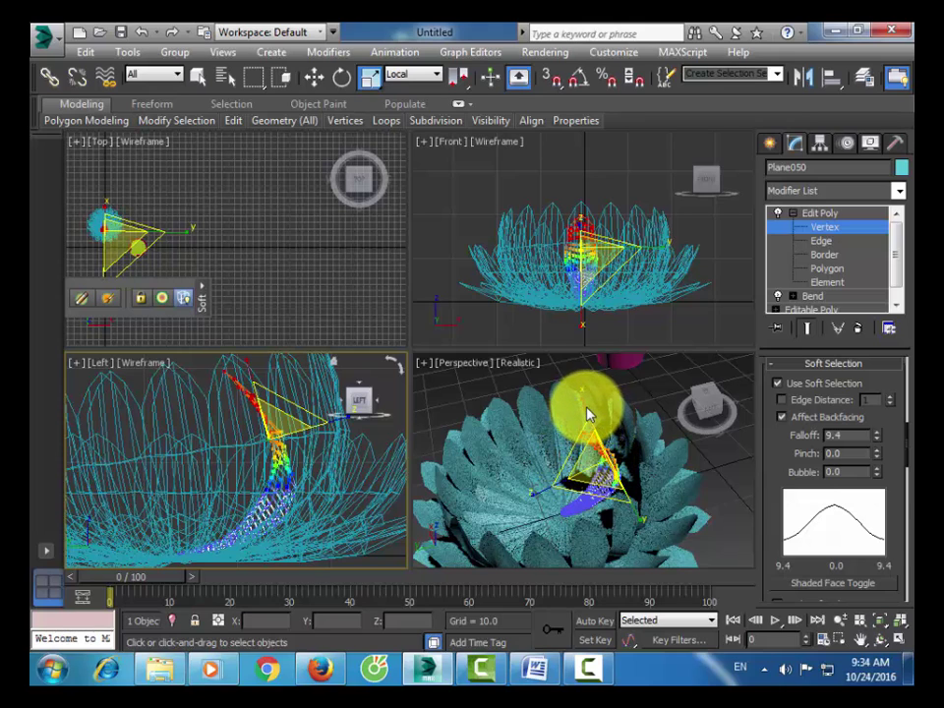
drag(584, 413, 587, 479)
click(817, 211)
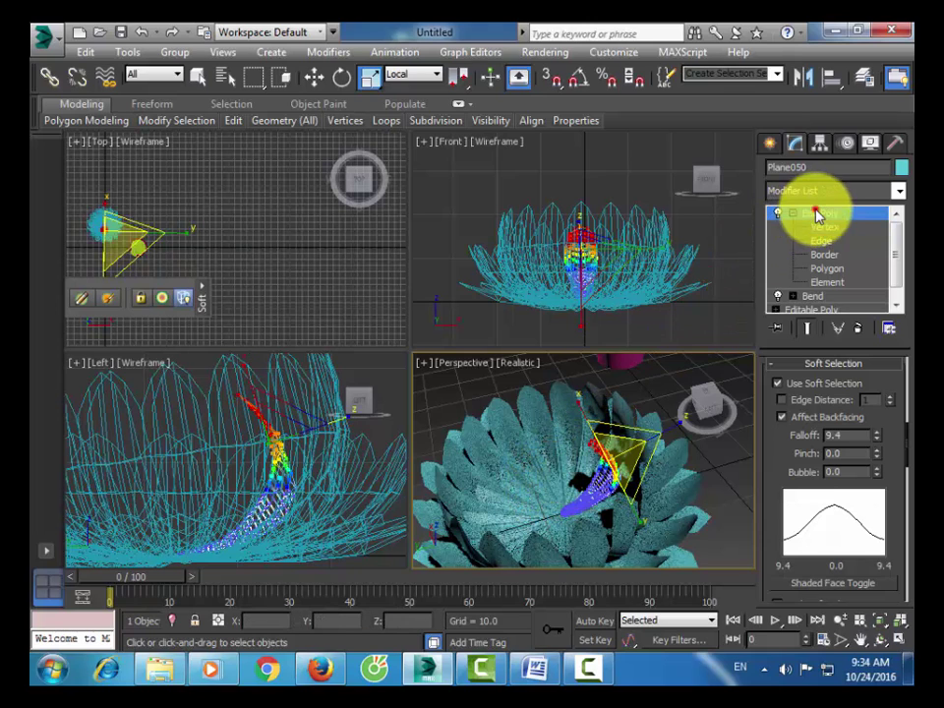
- Set up an array of copies of the leaf rotated through a 360-degree total about Z and preview it in the viewports
click(129, 52)
mouse_move(209, 363)
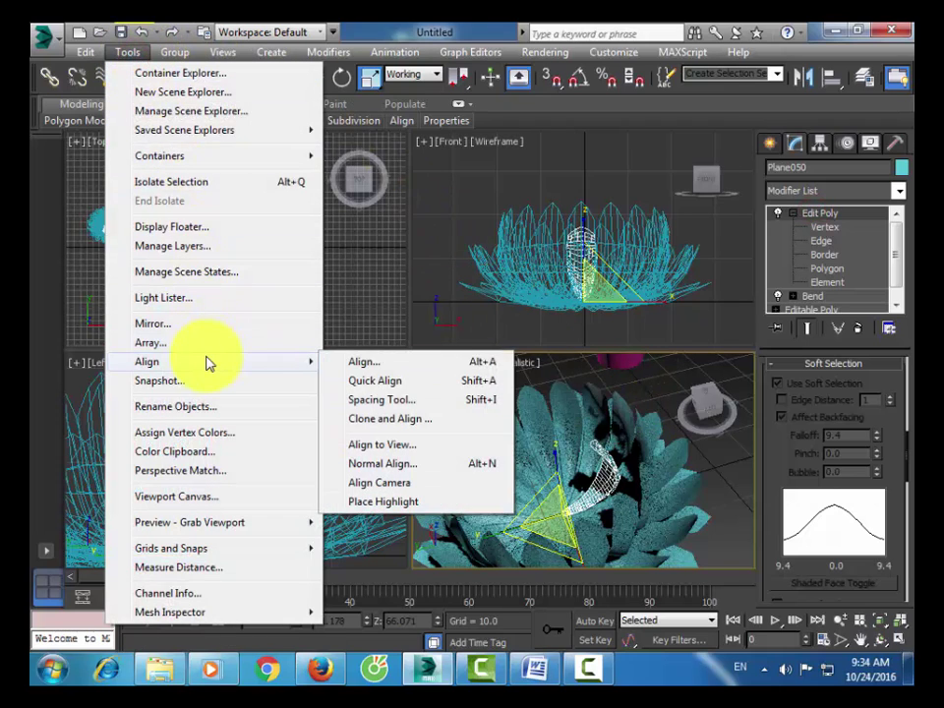
click(275, 344)
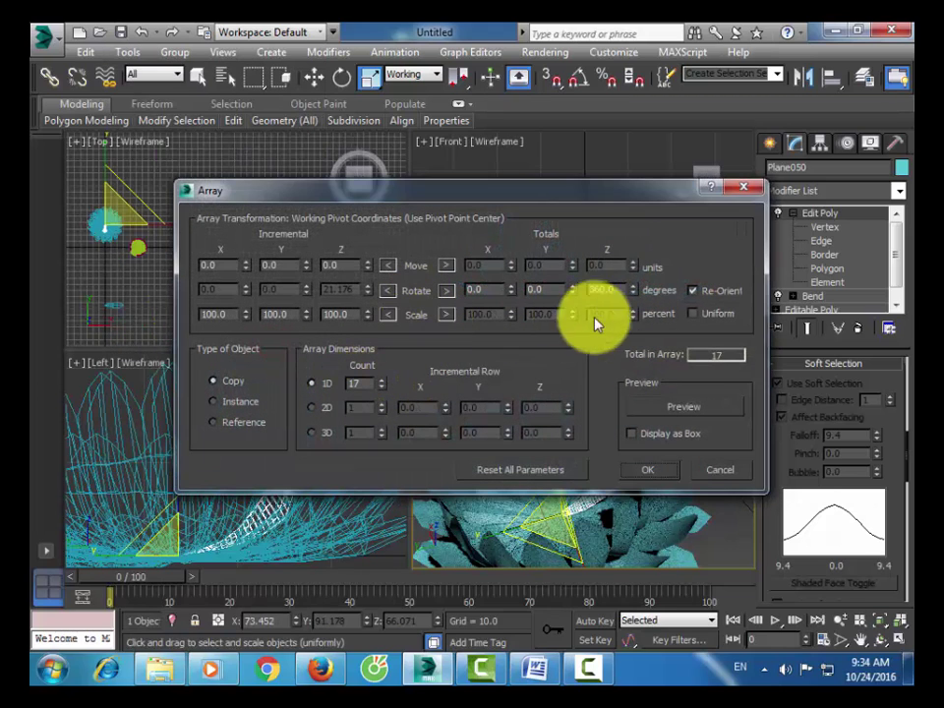
click(686, 403)
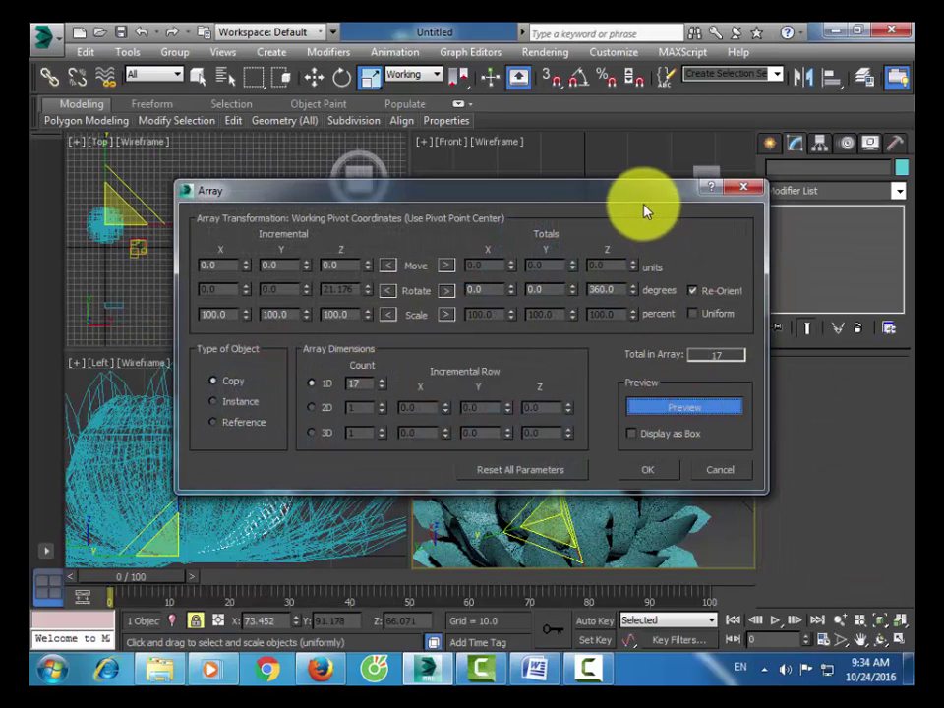
drag(645, 205, 369, 76)
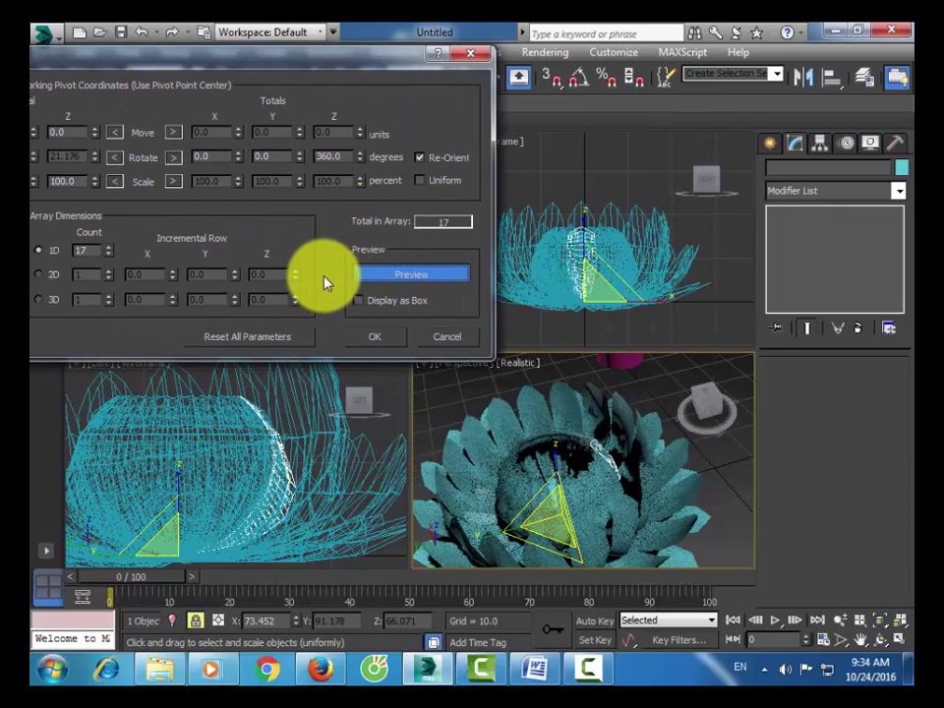
- Set the 1D array count to 8, create the inner ring of leaves, and deselect everything
click(110, 256)
click(110, 257)
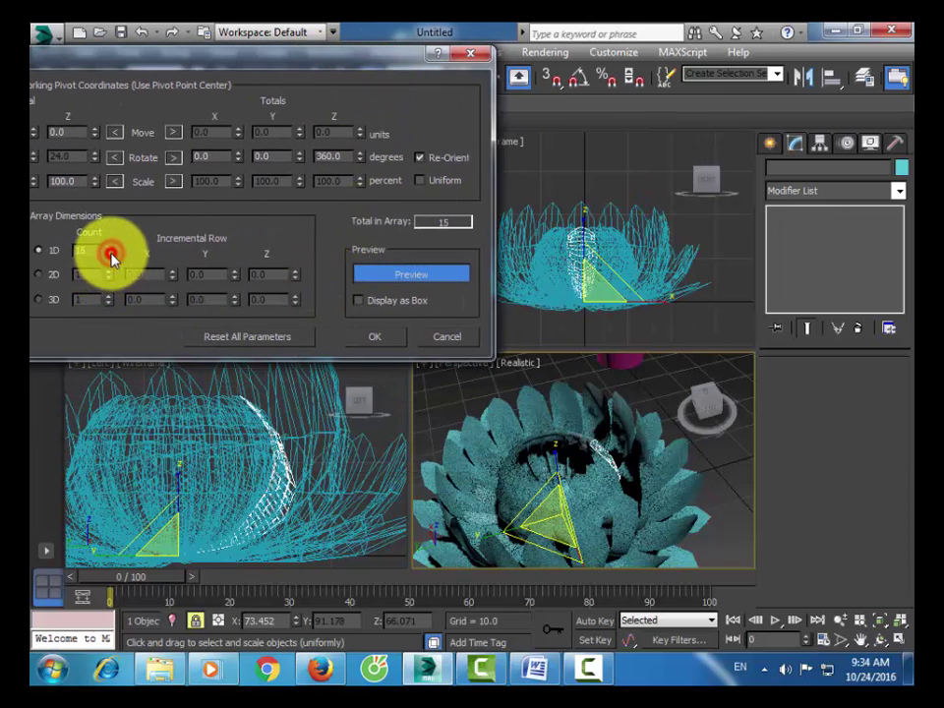
click(110, 257)
click(110, 257)
click(110, 257)
click(110, 257)
click(111, 257)
click(110, 257)
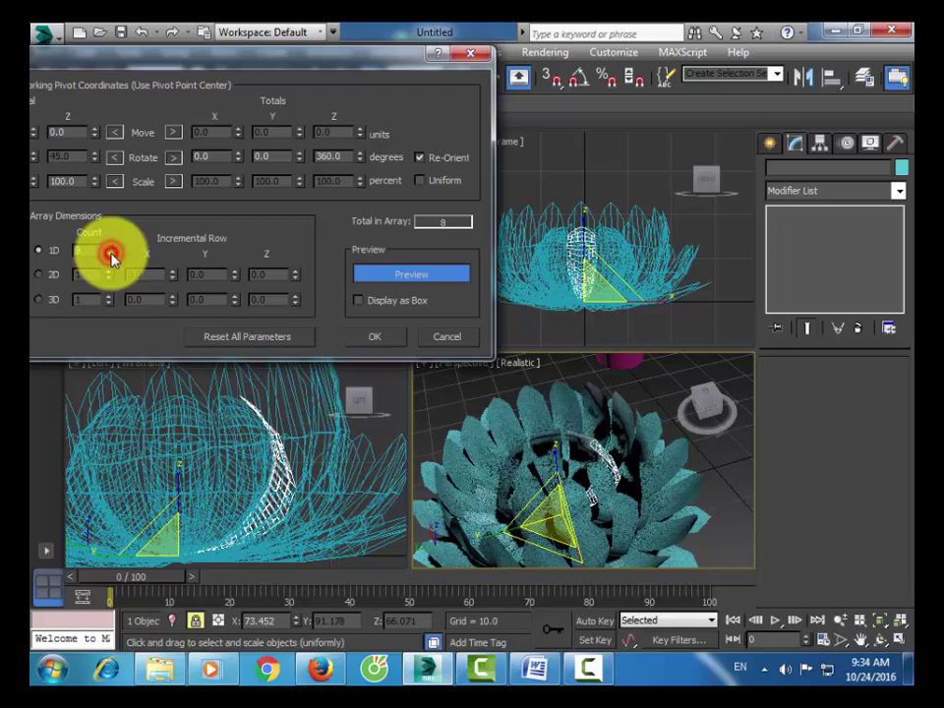
click(390, 339)
click(531, 323)
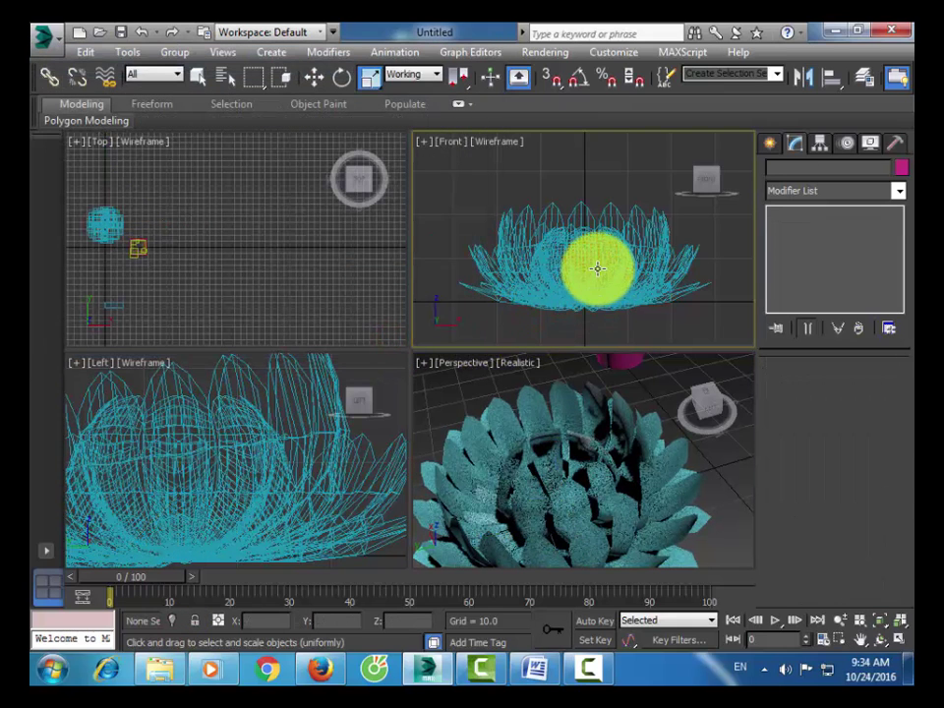
- Select all the leaves of the rosette and change their object color to dark magenta
key(ctrl+a)
click(710, 310)
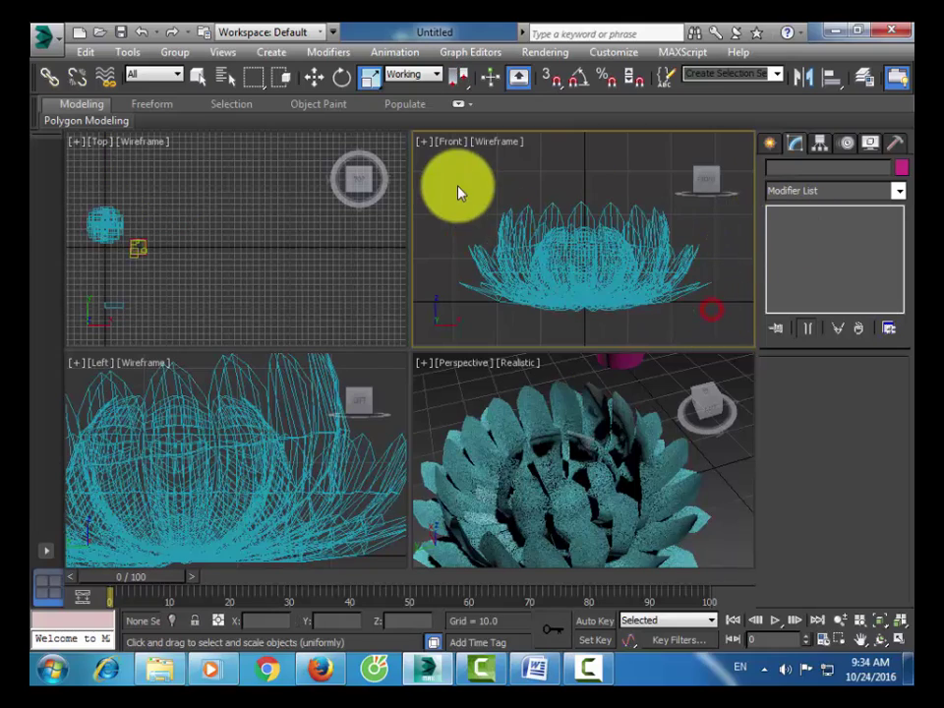
drag(458, 193, 712, 312)
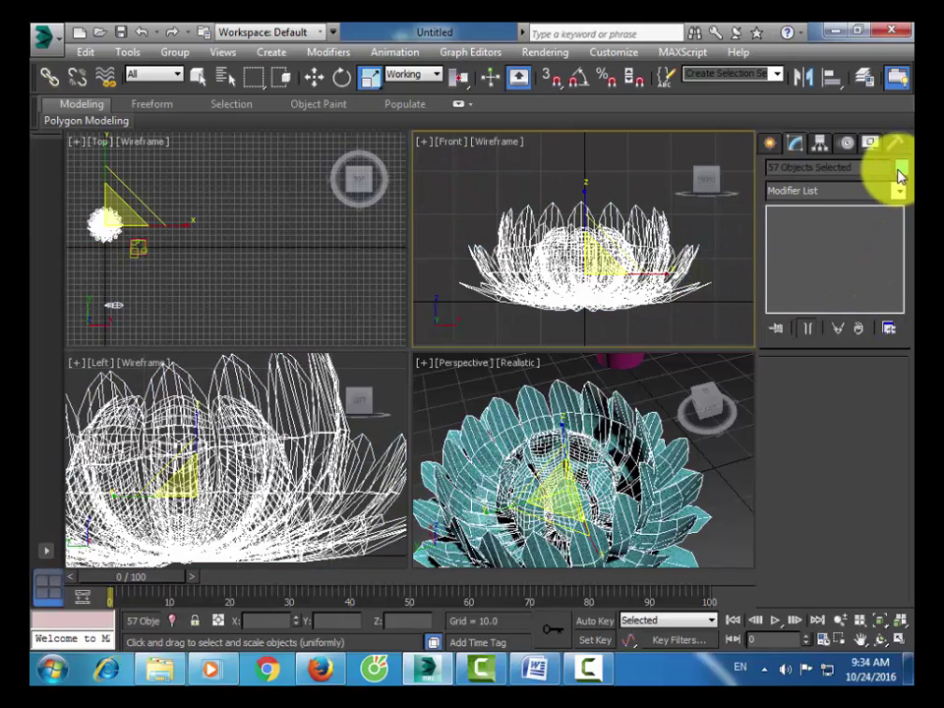
click(900, 169)
click(626, 336)
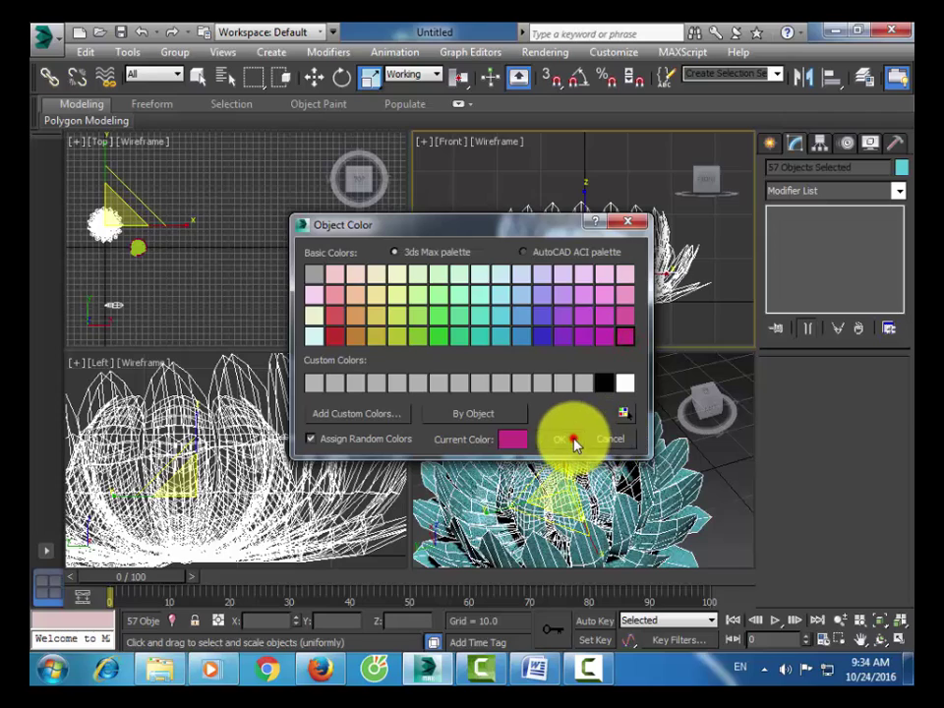
click(575, 440)
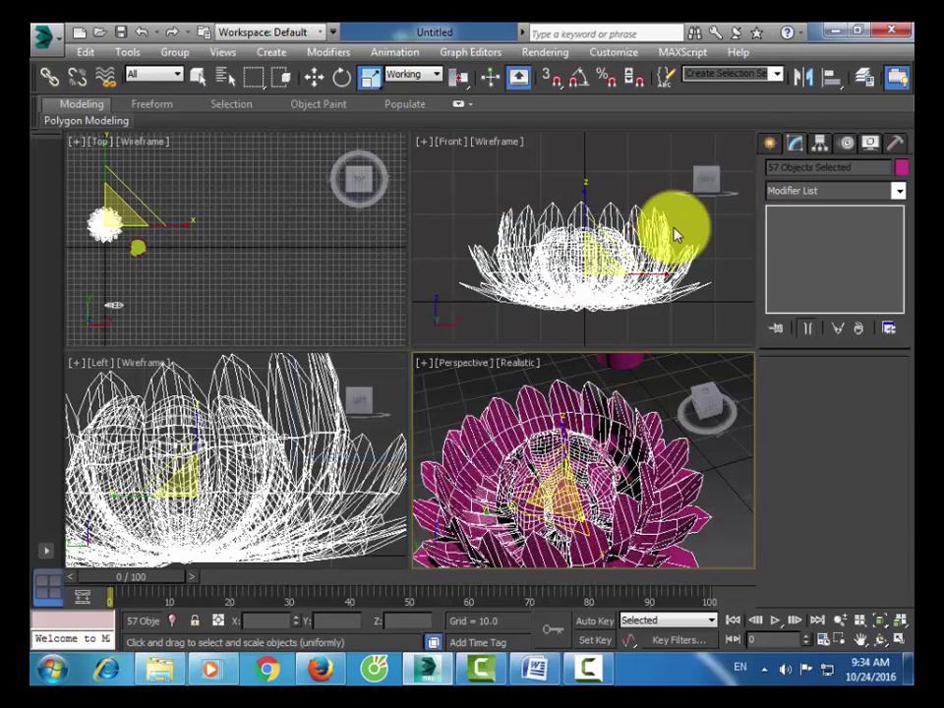
- Create a Standard material in the Slate Material Editor and set its diffuse color to bright yellow
click(861, 77)
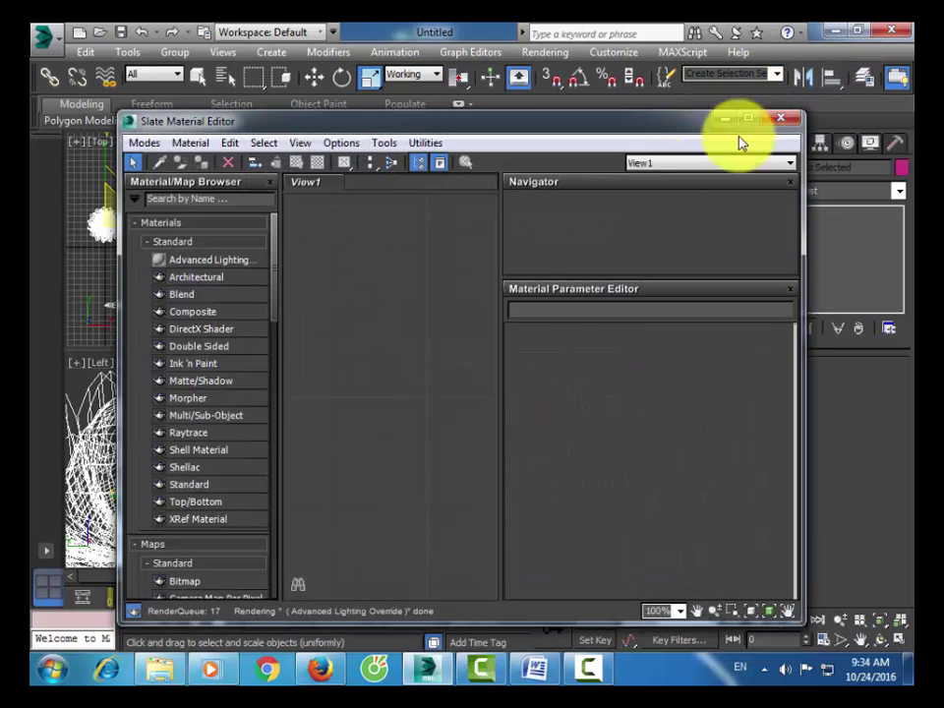
double_click(205, 486)
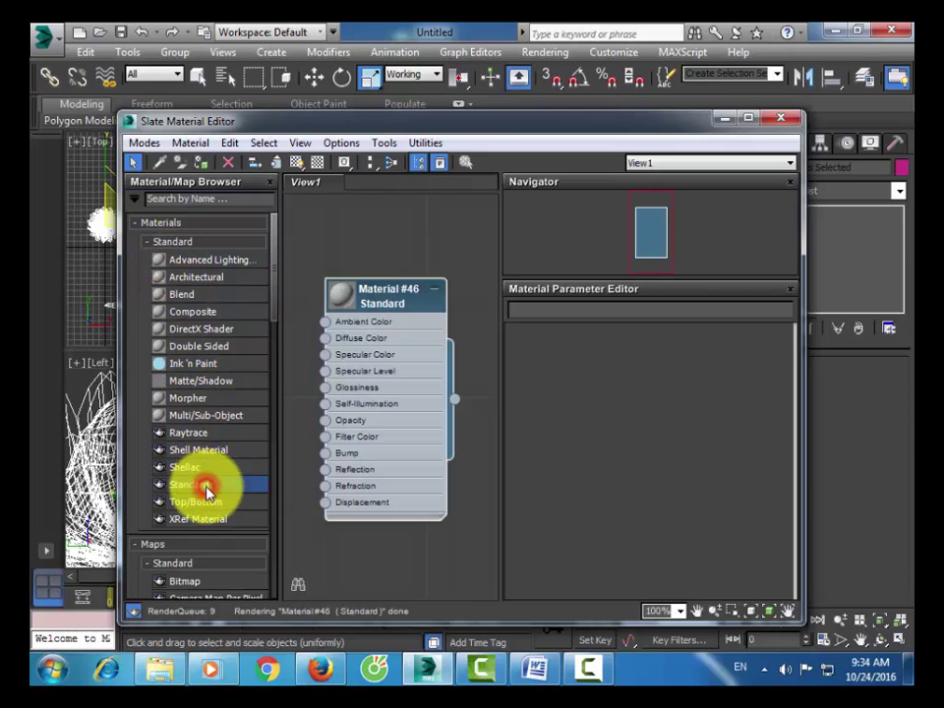
double_click(359, 334)
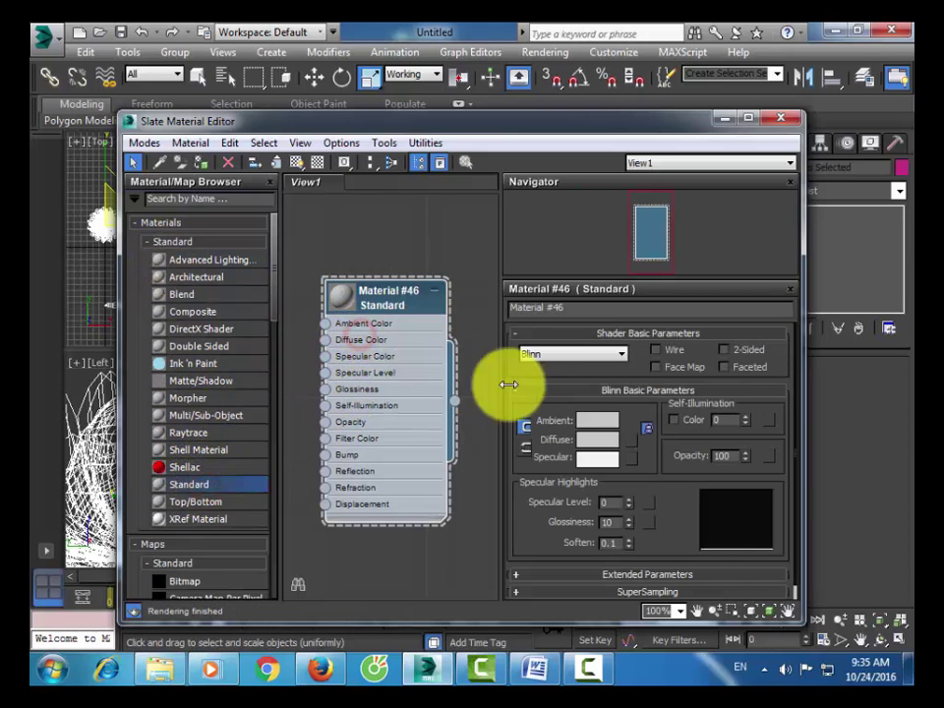
click(600, 436)
mouse_move(487, 218)
mouse_down()
mouse_move(494, 207)
mouse_move(395, 138)
mouse_up()
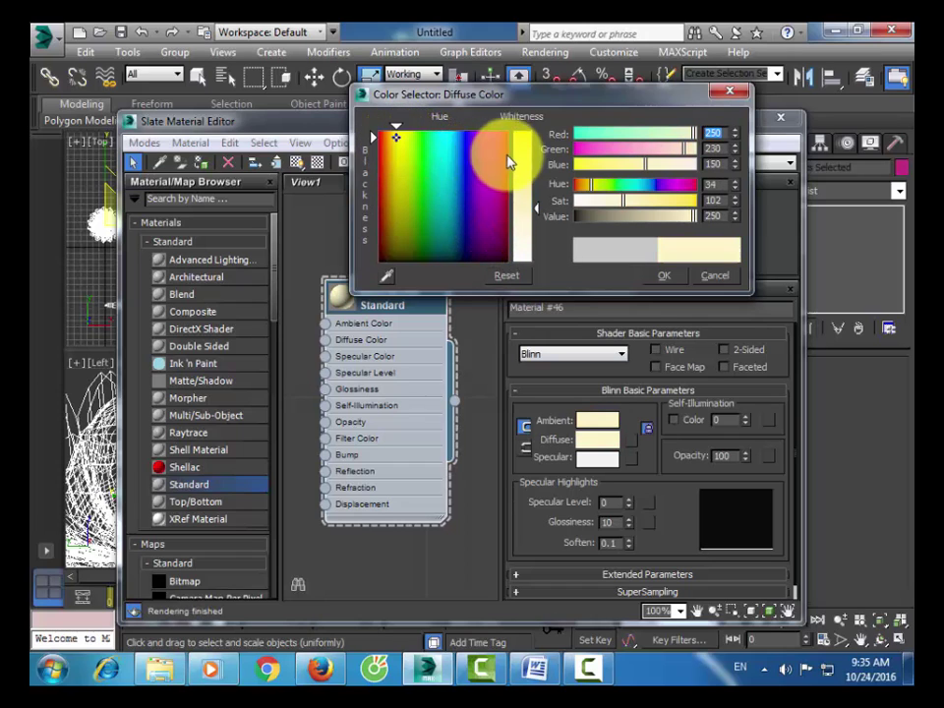
drag(508, 163, 523, 143)
click(665, 276)
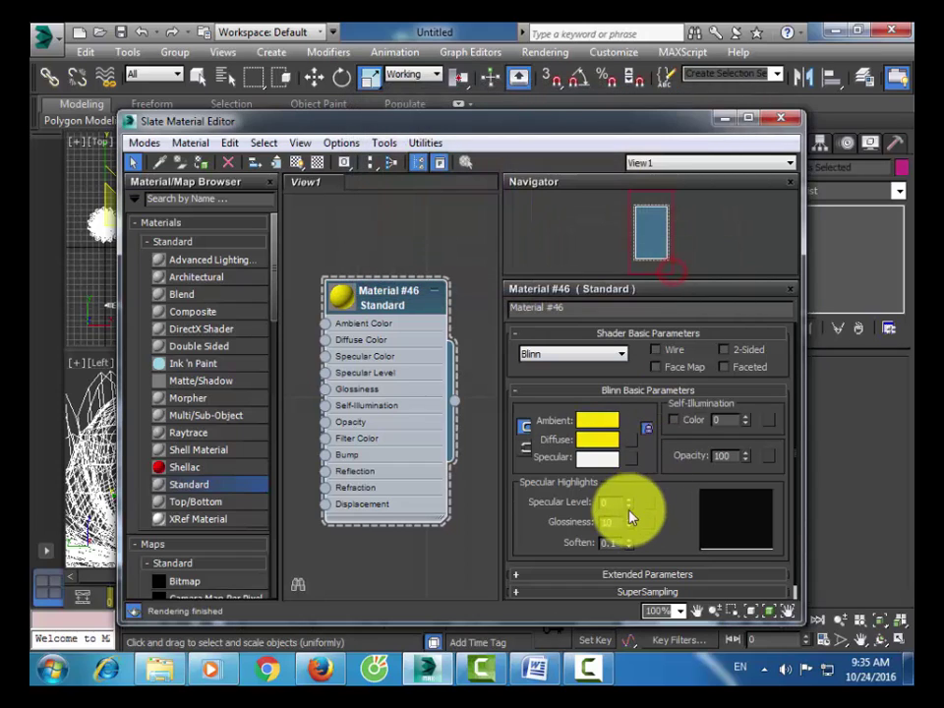
- Give the yellow material specular level 80, glossiness 59 and 2-Sided shading, and assign it to the selected leaves
drag(630, 505, 648, 379)
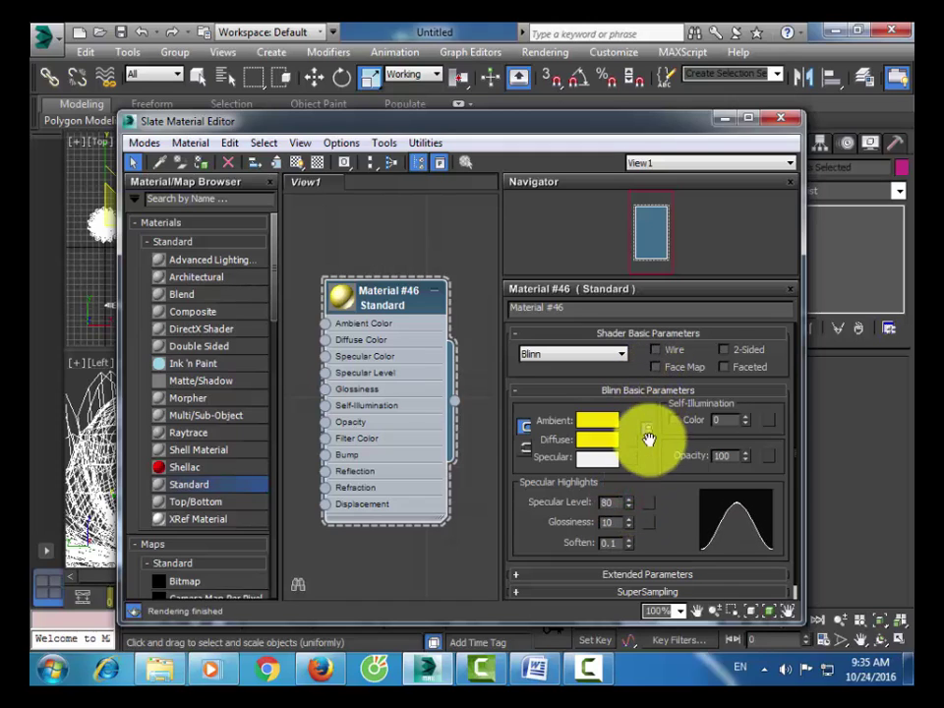
drag(632, 524, 640, 490)
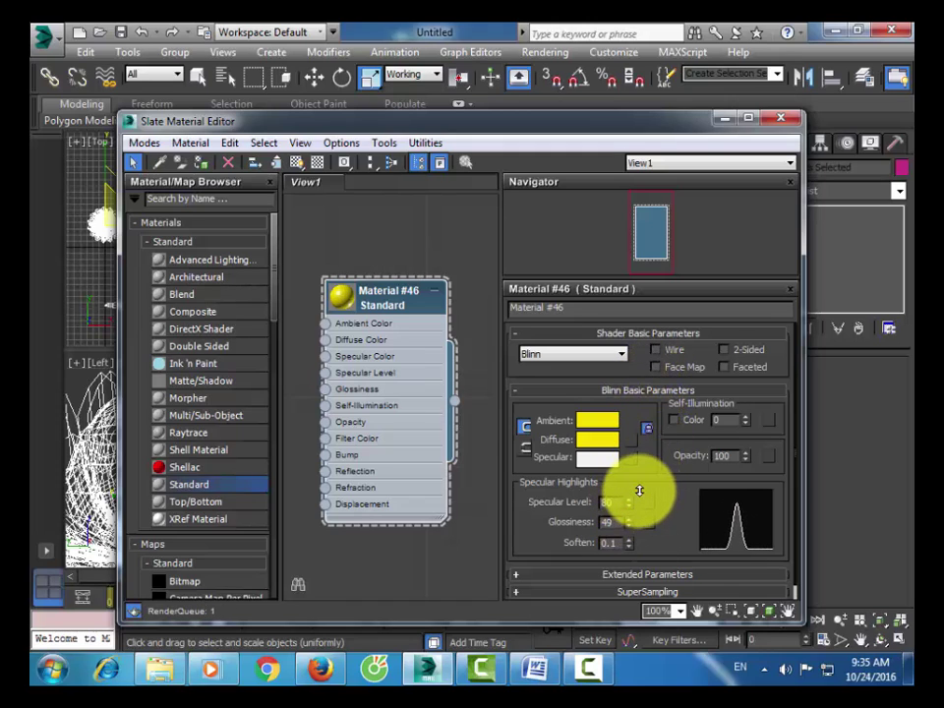
click(300, 162)
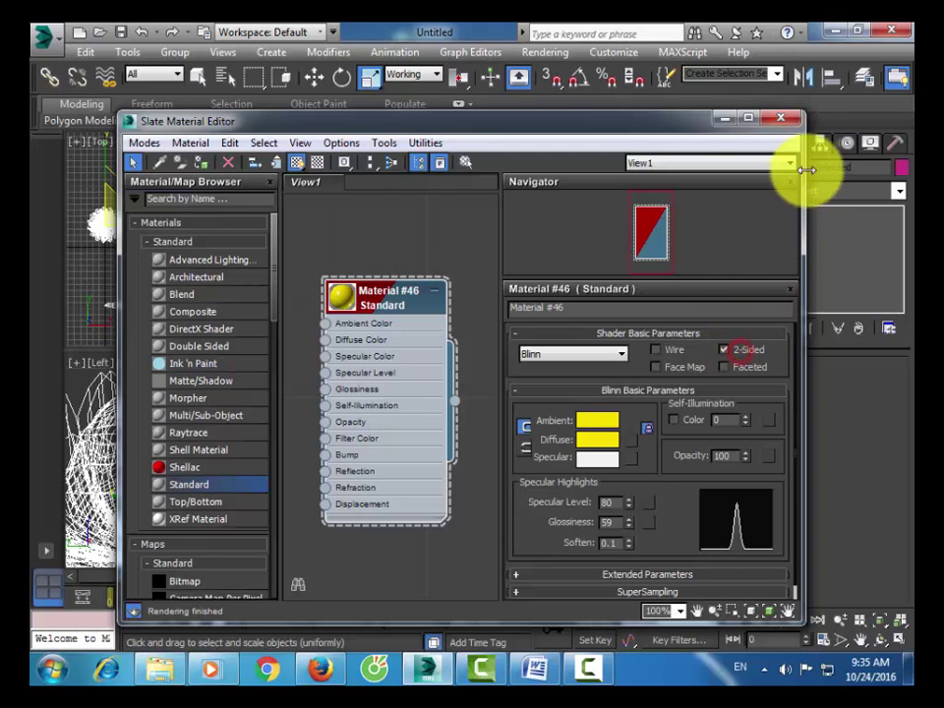
click(781, 118)
- Examine the yellow rosette and the potted cactus from several angles in a maximized perspective view
scroll(610, 447, down, 5)
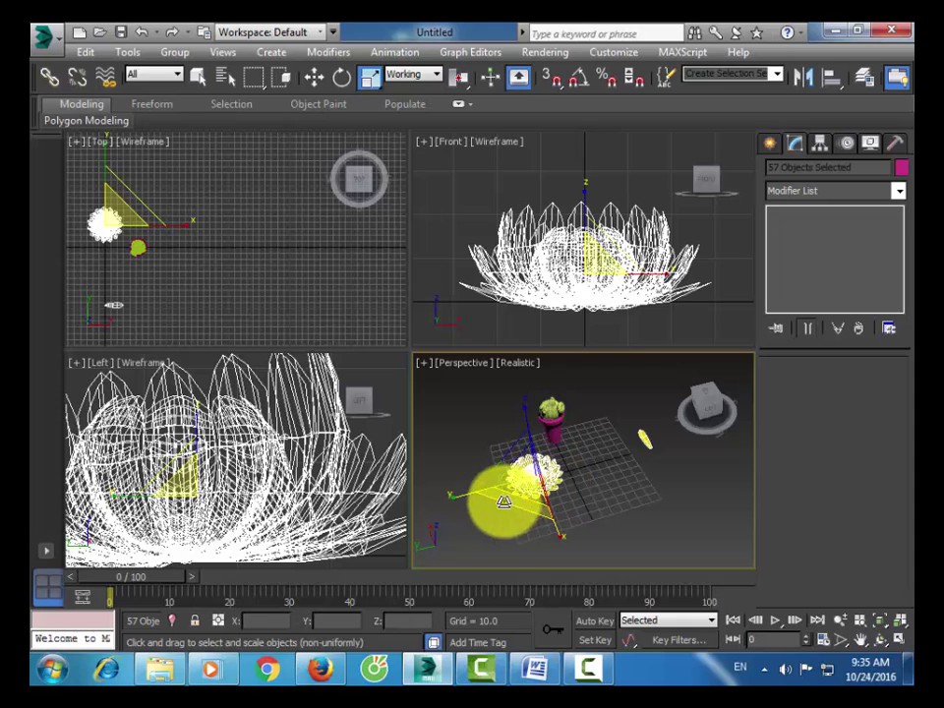
click(515, 494)
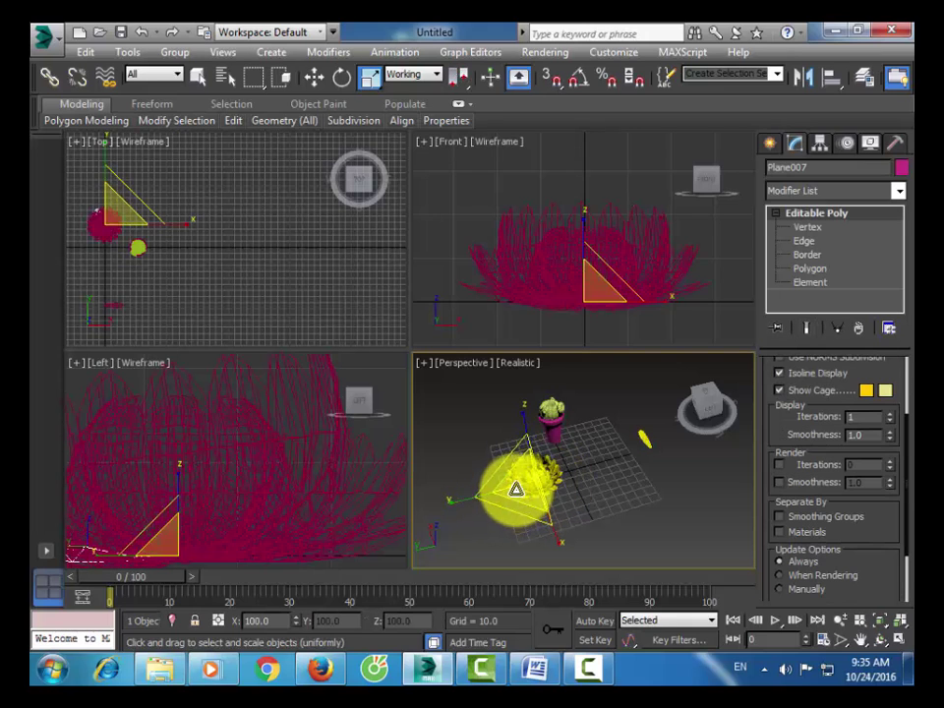
key(alt+w)
click(301, 380)
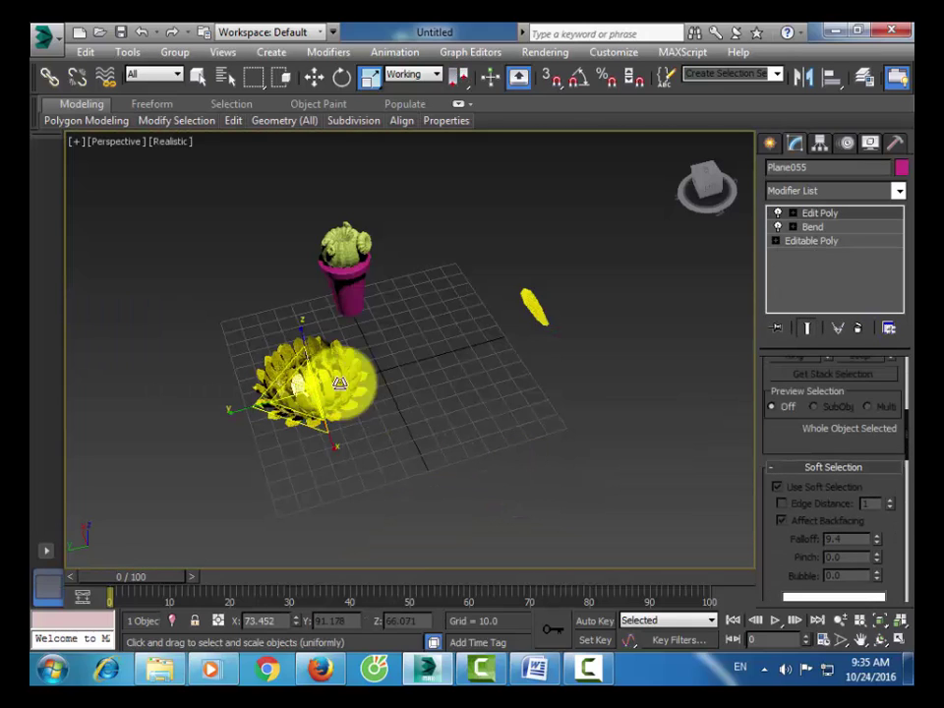
click(469, 375)
click(314, 76)
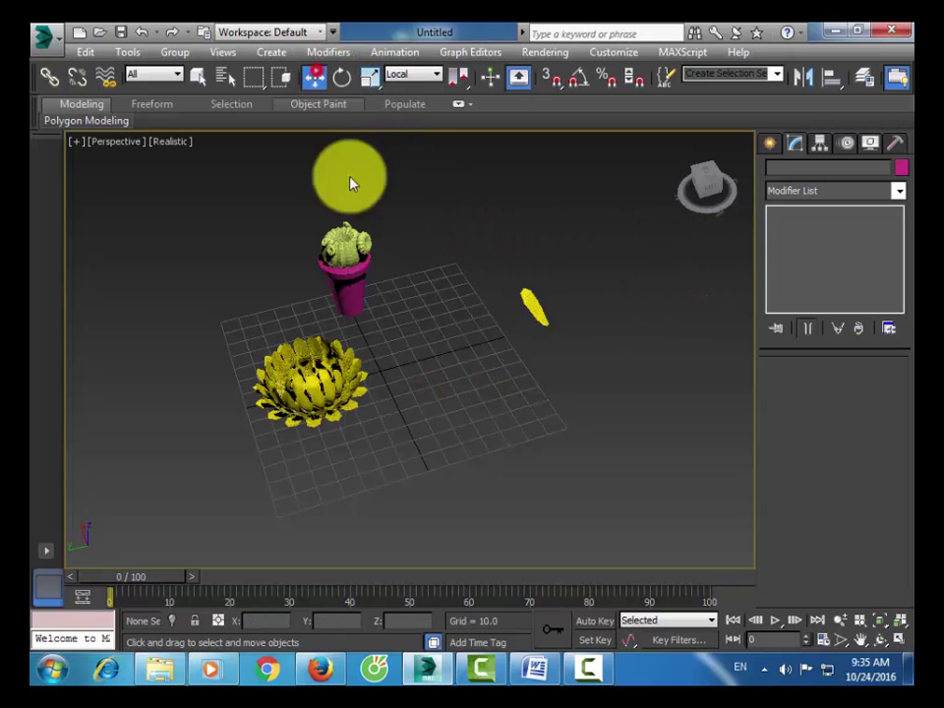
click(451, 335)
scroll(414, 385, up, 4)
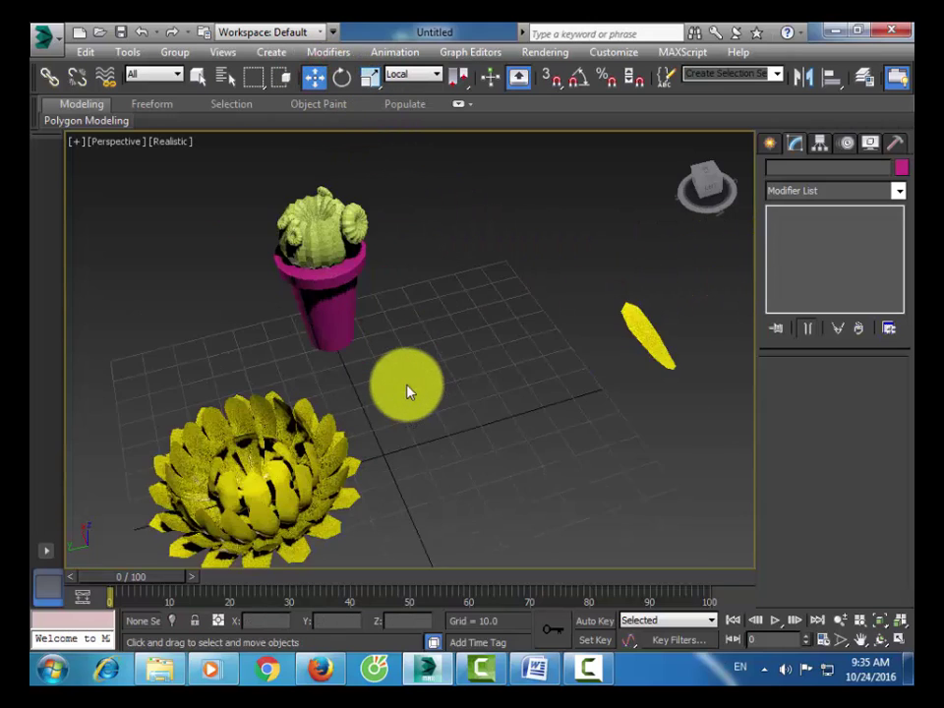
scroll(409, 393, down, 2)
click(861, 640)
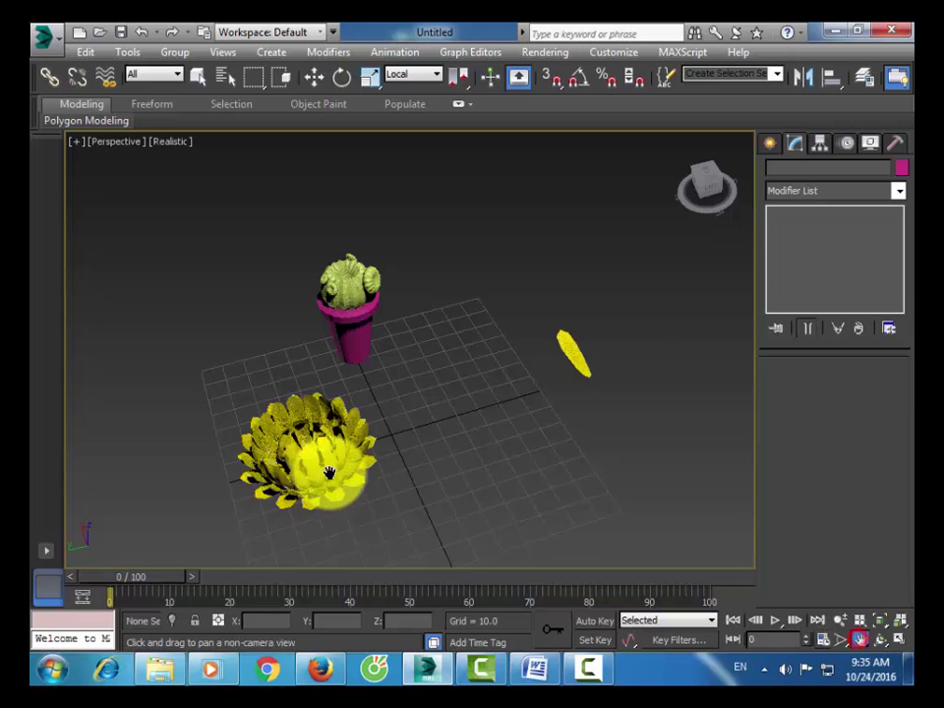
drag(326, 471, 412, 422)
key(ctrl+r)
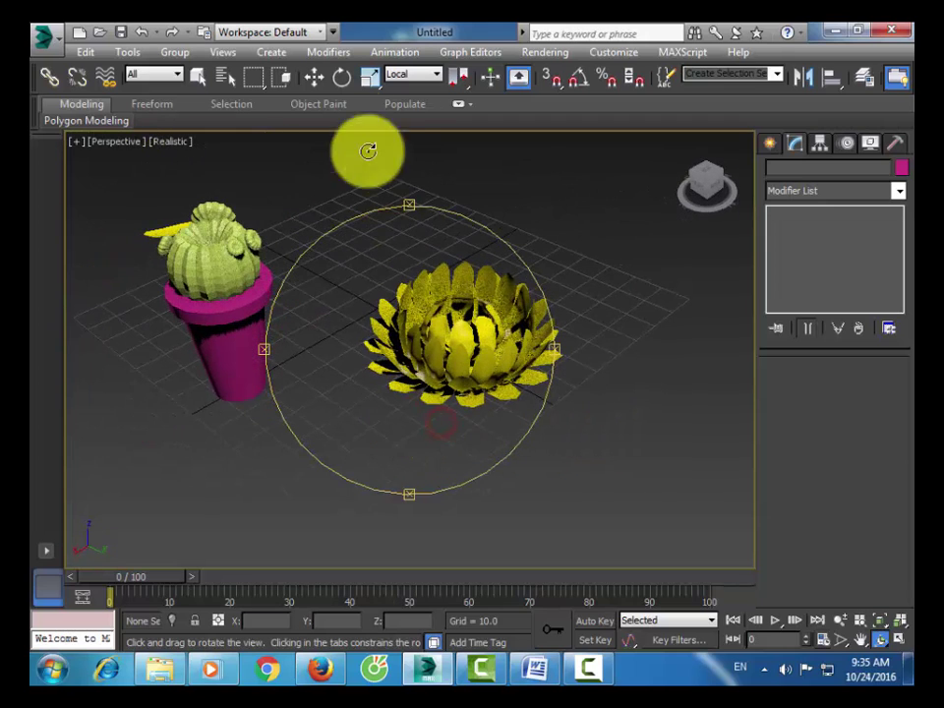
click(314, 77)
drag(357, 218, 630, 455)
drag(423, 382, 539, 311)
right_click(539, 311)
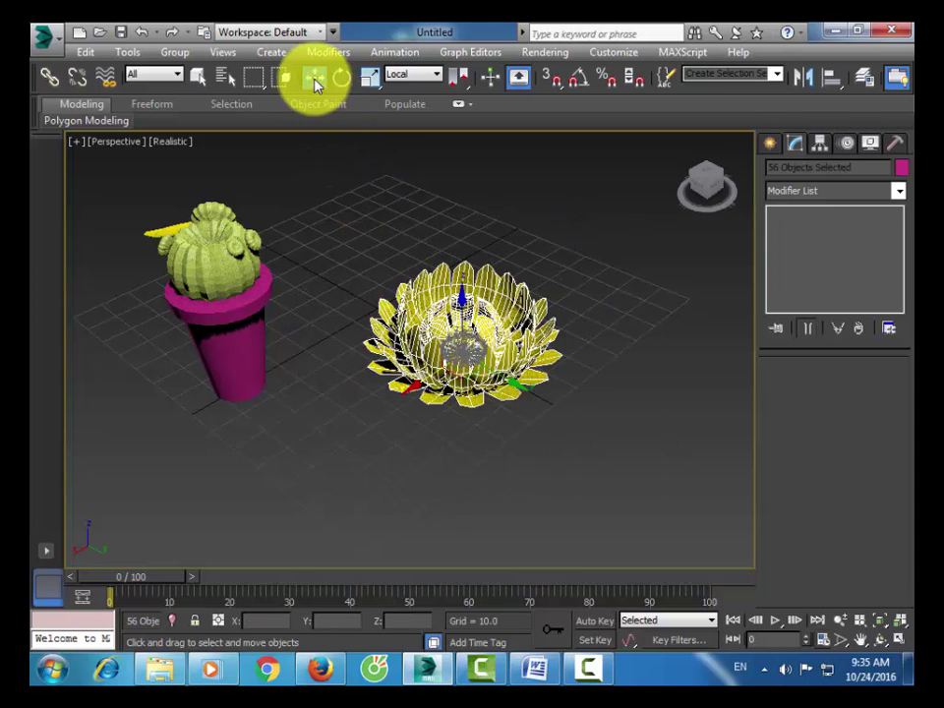
click(482, 213)
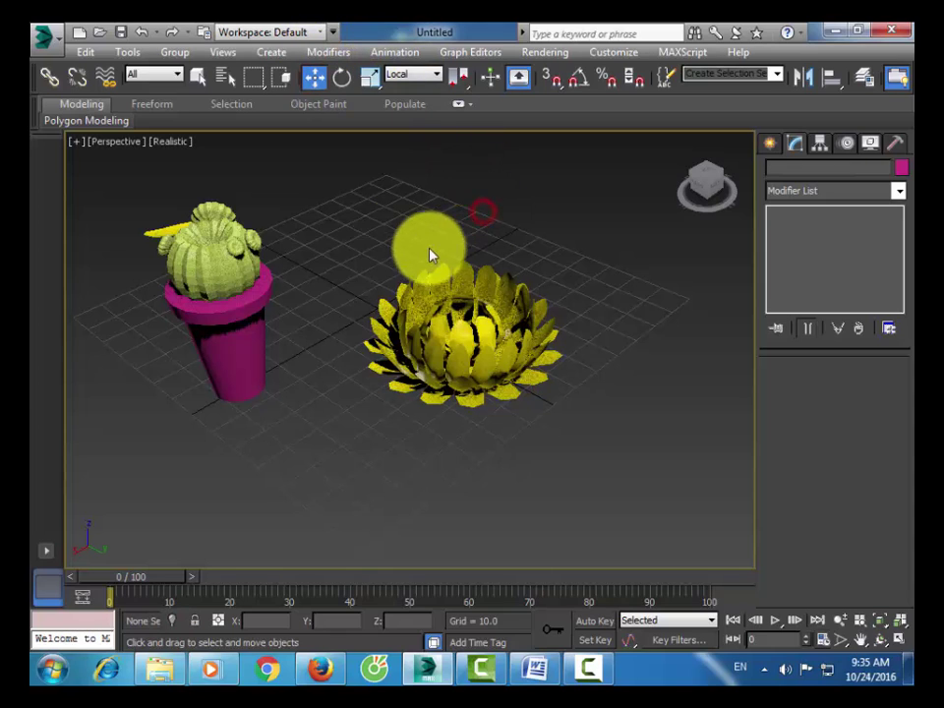
- Select all leaves of the yellow rosette and, using the View coordinate system, clone them as one copy on the side nearer the viewer
drag(565, 398, 571, 403)
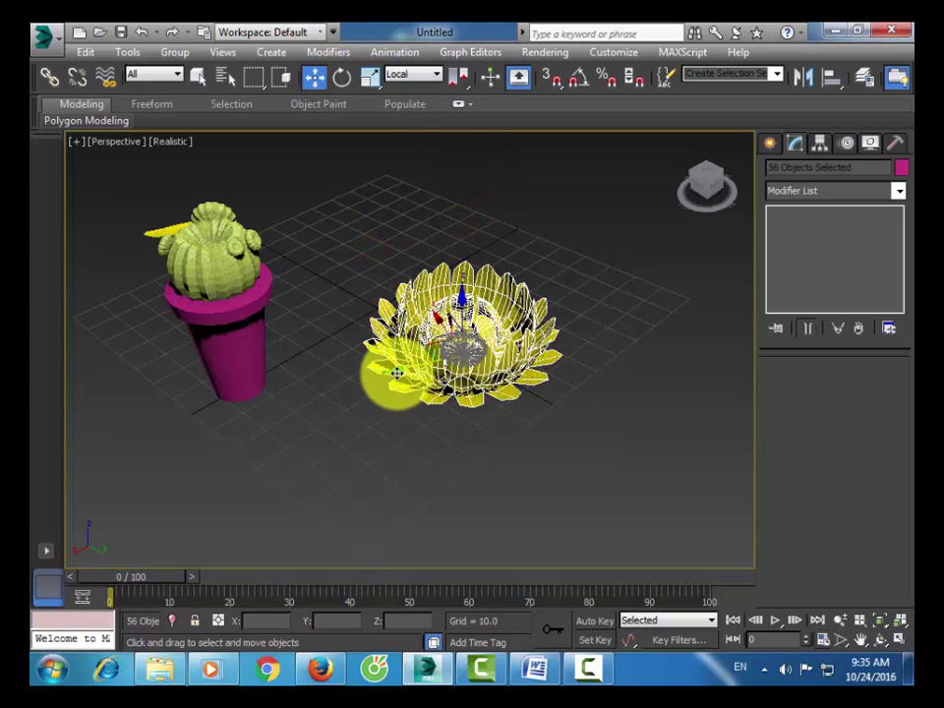
click(429, 79)
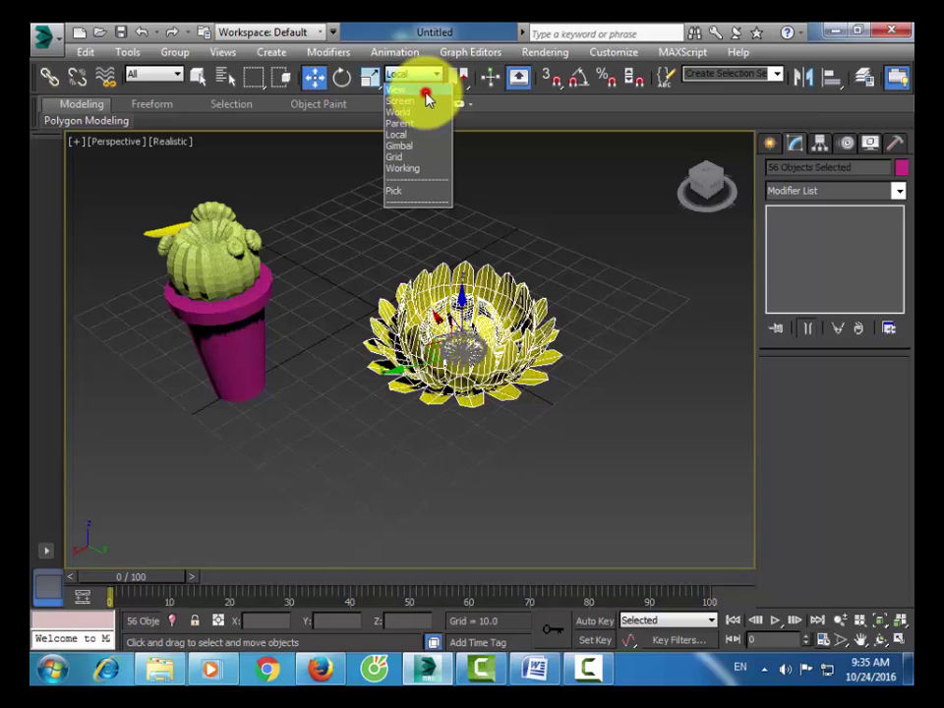
click(425, 89)
mouse_move(413, 388)
mouse_down()
mouse_move(552, 331)
mouse_move(539, 307)
mouse_move(388, 421)
mouse_move(398, 421)
mouse_up()
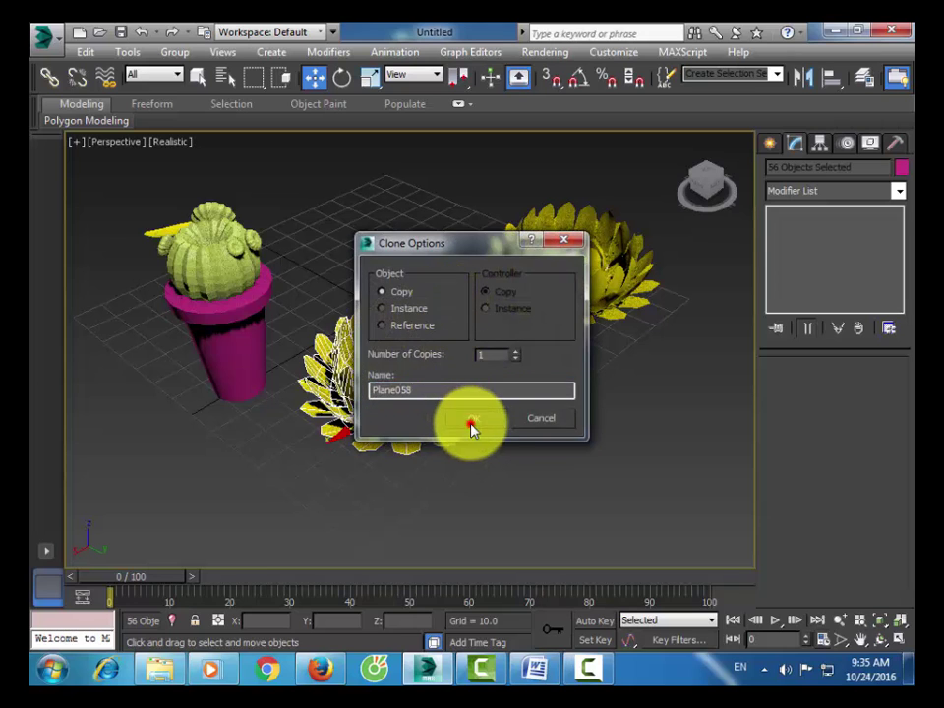
click(471, 423)
- Group the copied rosette's leaves under the name HOA and scale the group uniformly to 25 percent
click(175, 51)
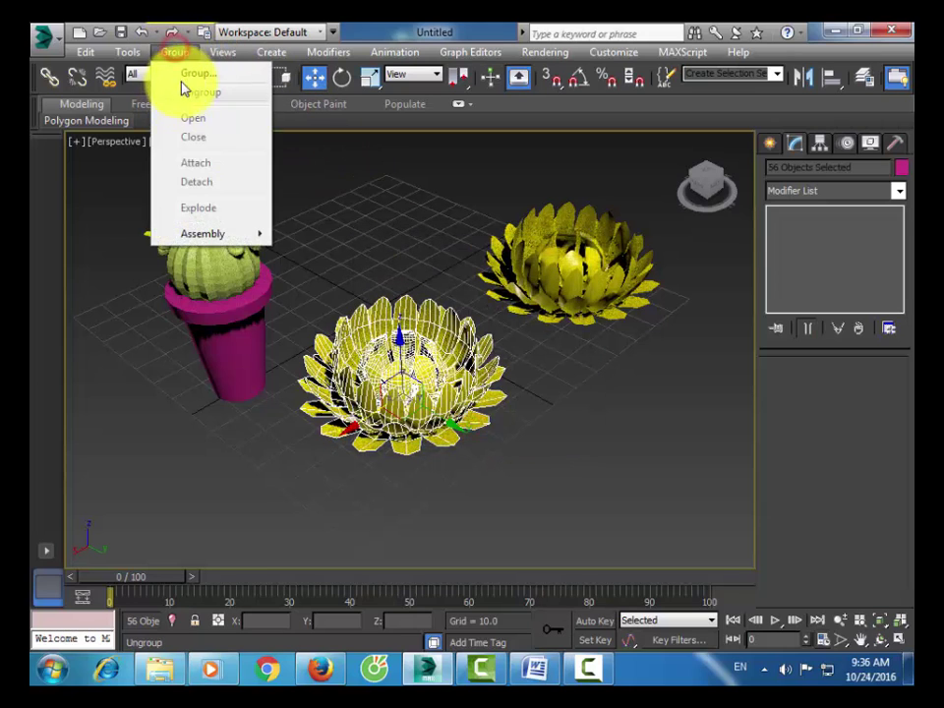
click(183, 73)
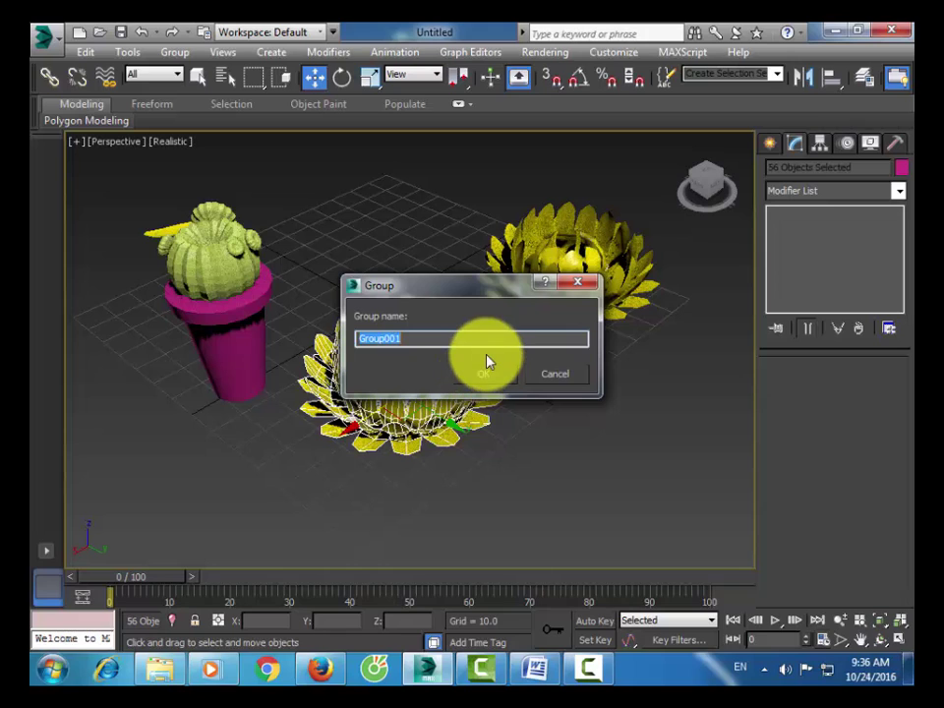
text(HOA)
key(Return)
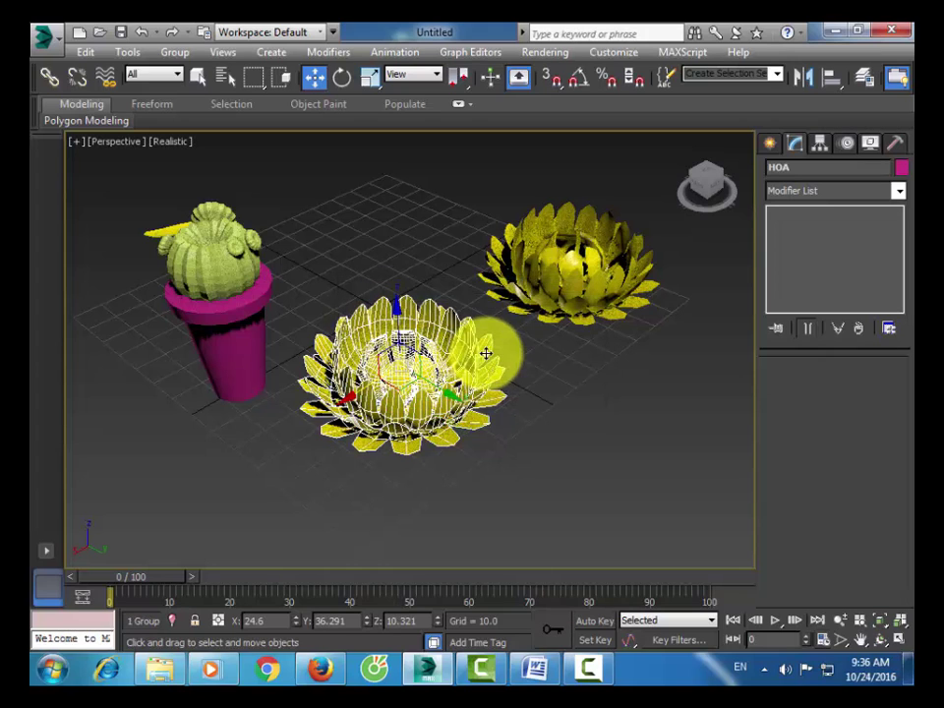
click(370, 78)
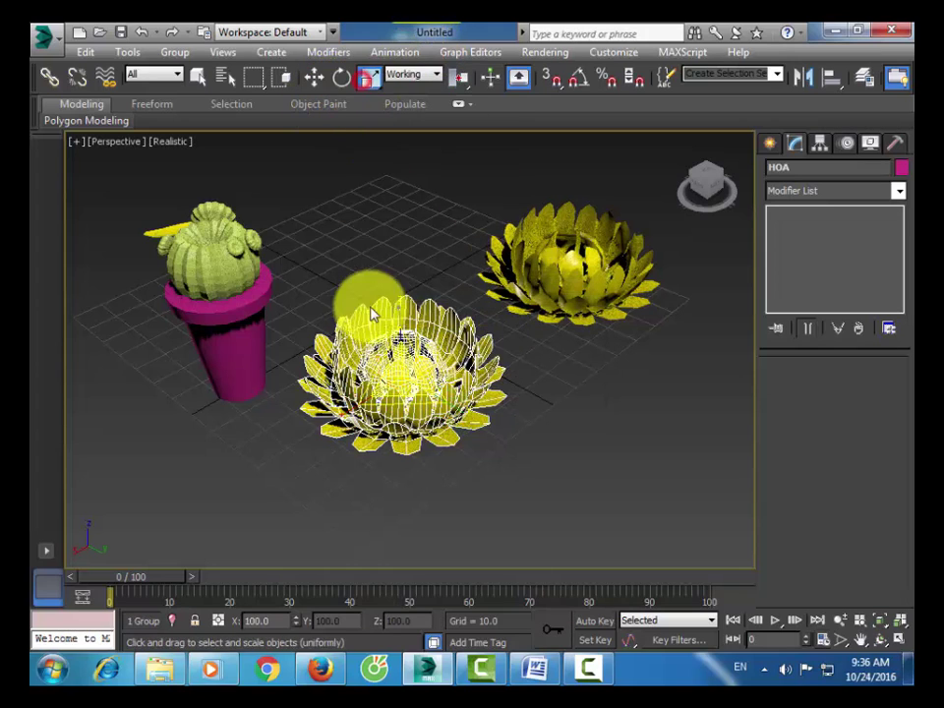
drag(408, 386, 419, 633)
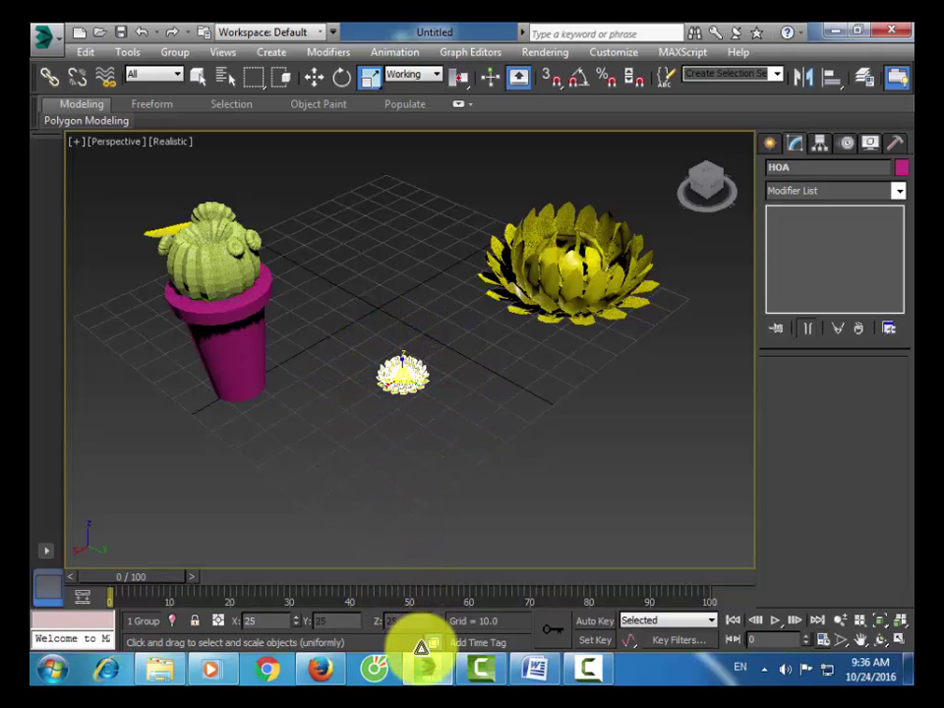
- Move the small HOA flower up beside the top of the cactus, to about X 72.7, Y 6.5, Z 55.9
click(313, 78)
drag(398, 340, 391, 162)
drag(348, 231, 173, 267)
key(z)
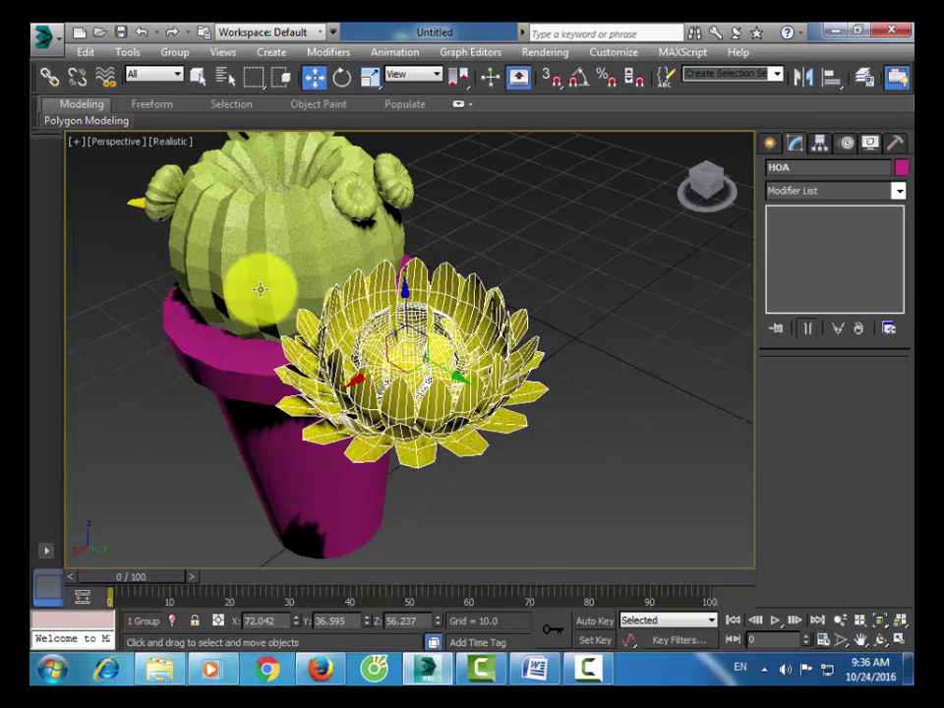
key(ctrl+r)
mouse_move(328, 325)
mouse_down()
mouse_move(393, 315)
mouse_move(373, 316)
mouse_move(335, 399)
mouse_move(354, 375)
mouse_up()
click(314, 76)
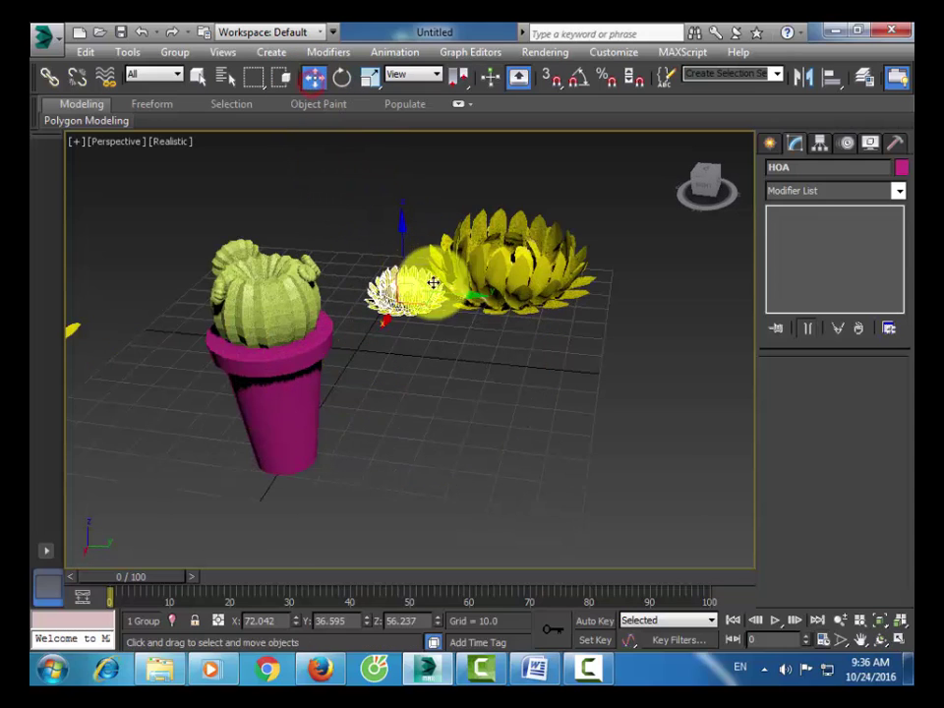
drag(449, 290, 414, 329)
scroll(292, 299, up, 2)
- Tilt the HOA flower outward to about 46.8 degrees in Y and set it on the cactus's upper edge near X 59.2, Z 52.1
key(ctrl+r)
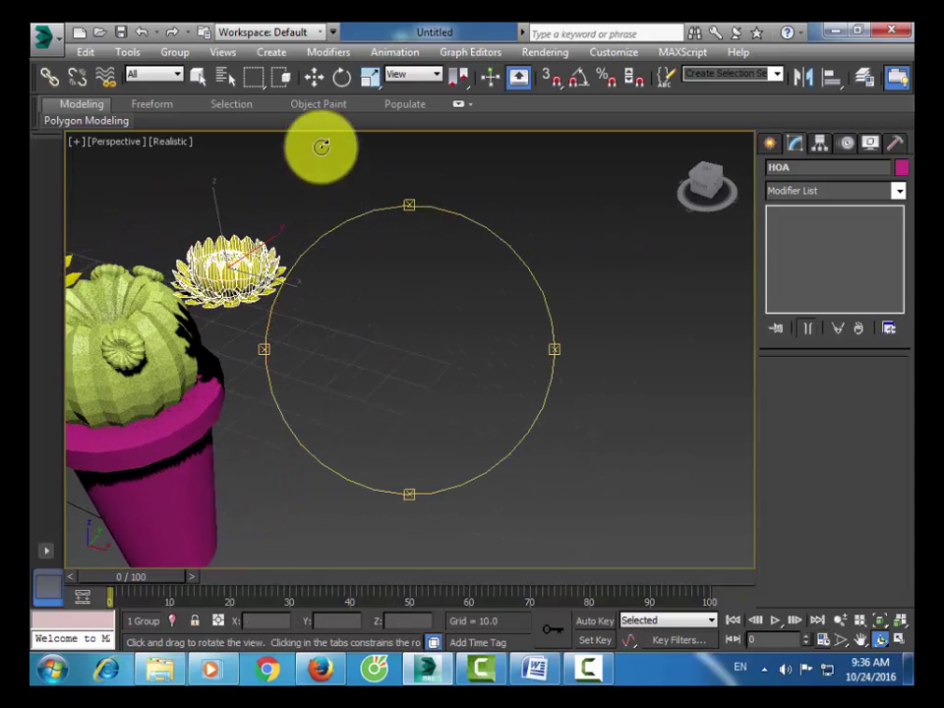
click(341, 76)
drag(285, 263, 272, 206)
click(314, 77)
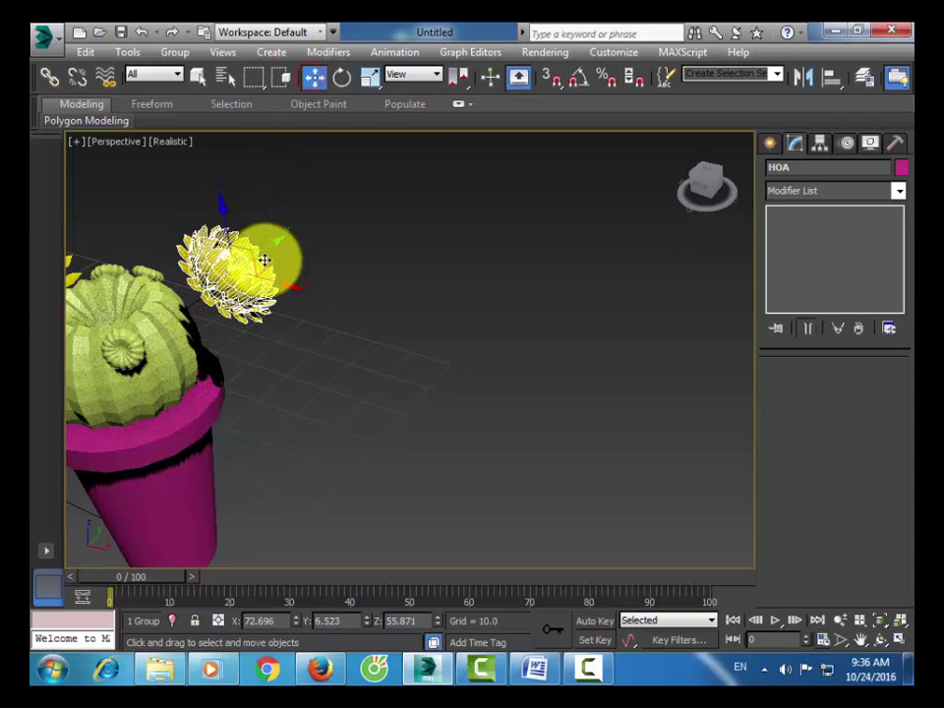
drag(268, 284, 150, 230)
key(z)
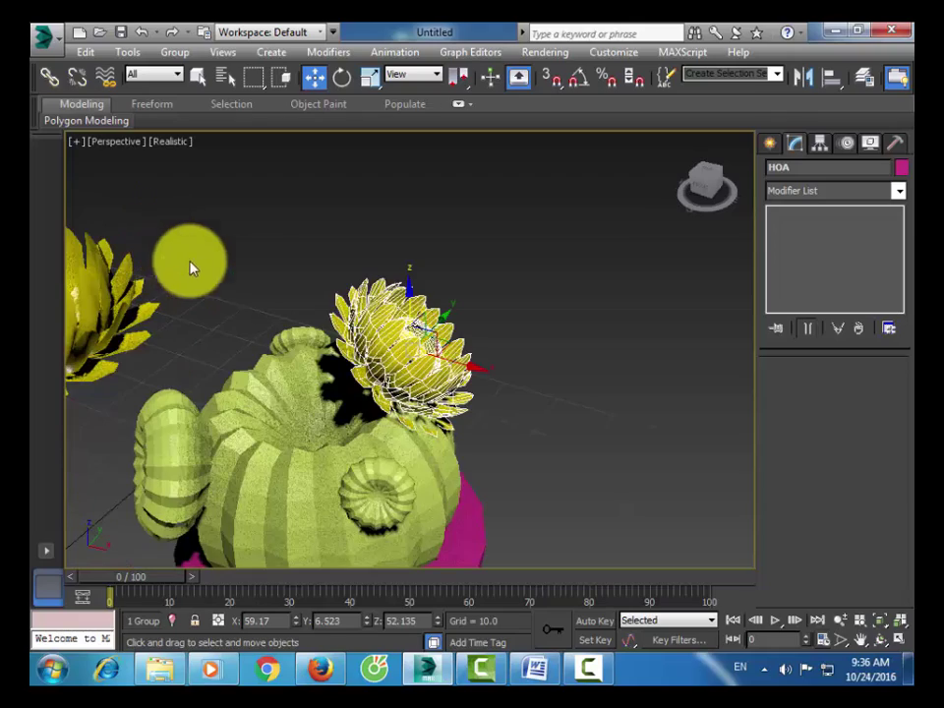
- Rotate the HOA flower to about X -10.2, Y 21, Z 20.1 degrees and seat it on the cactus near X 58.8, Y 8.2, Z 51.9
key(ctrl+r)
drag(362, 387, 508, 366)
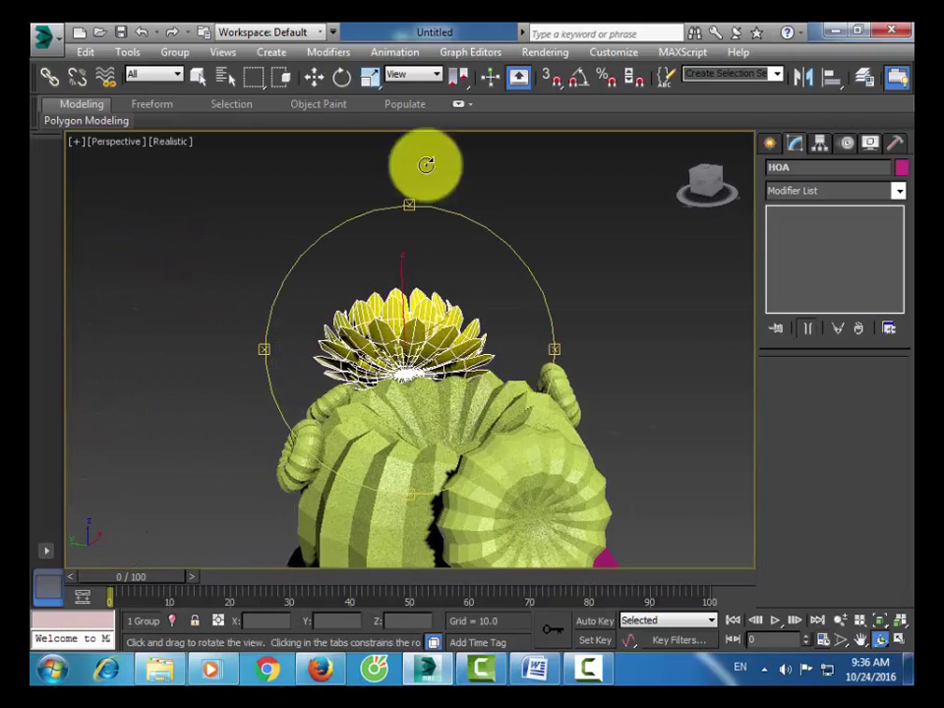
click(341, 76)
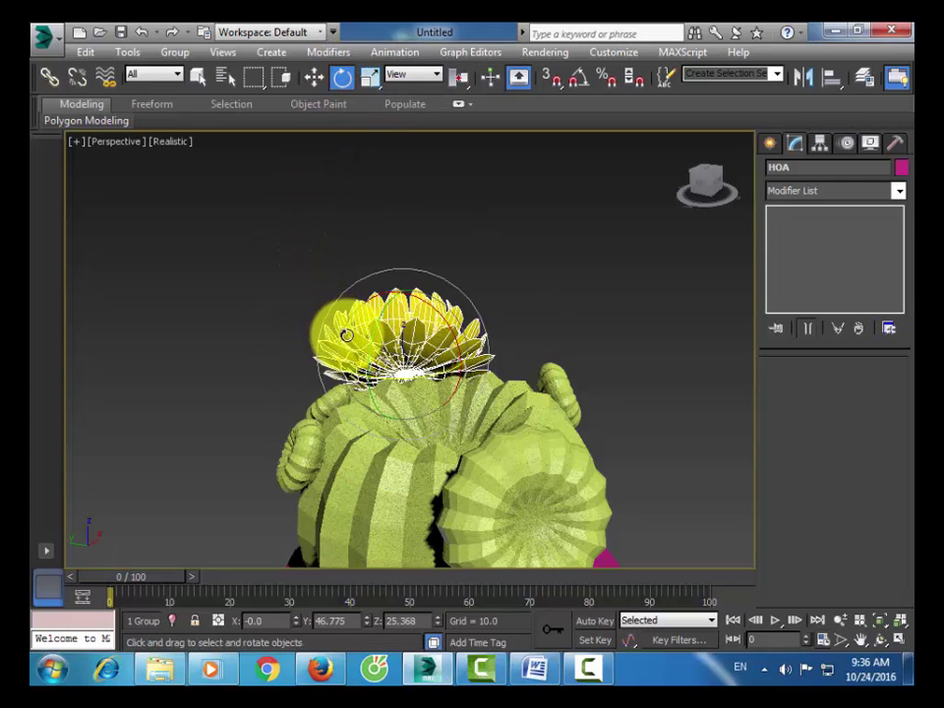
drag(374, 333, 375, 340)
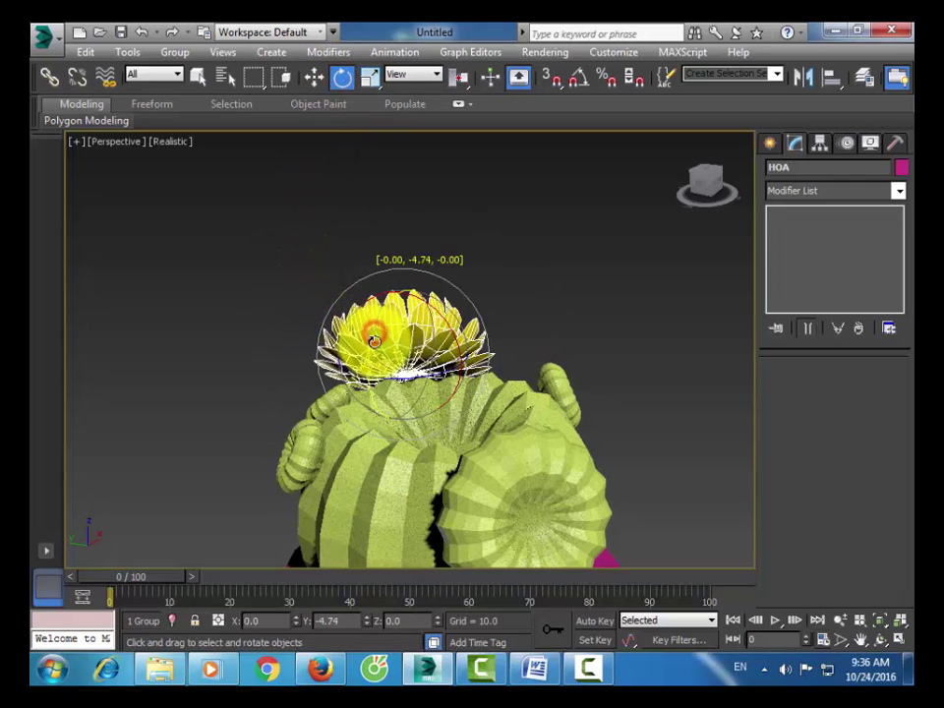
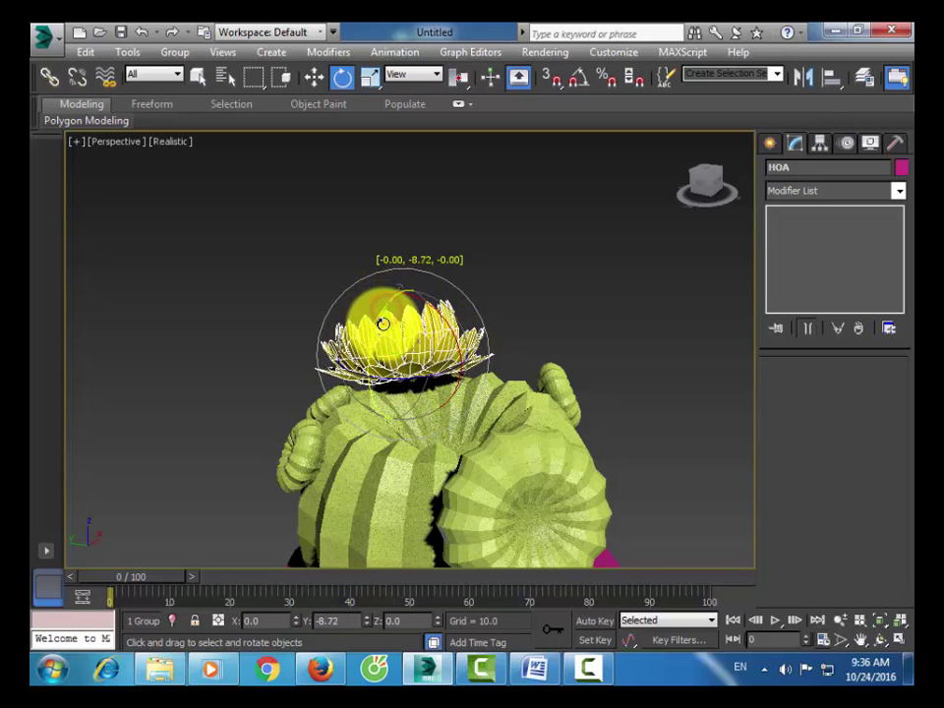
click(313, 80)
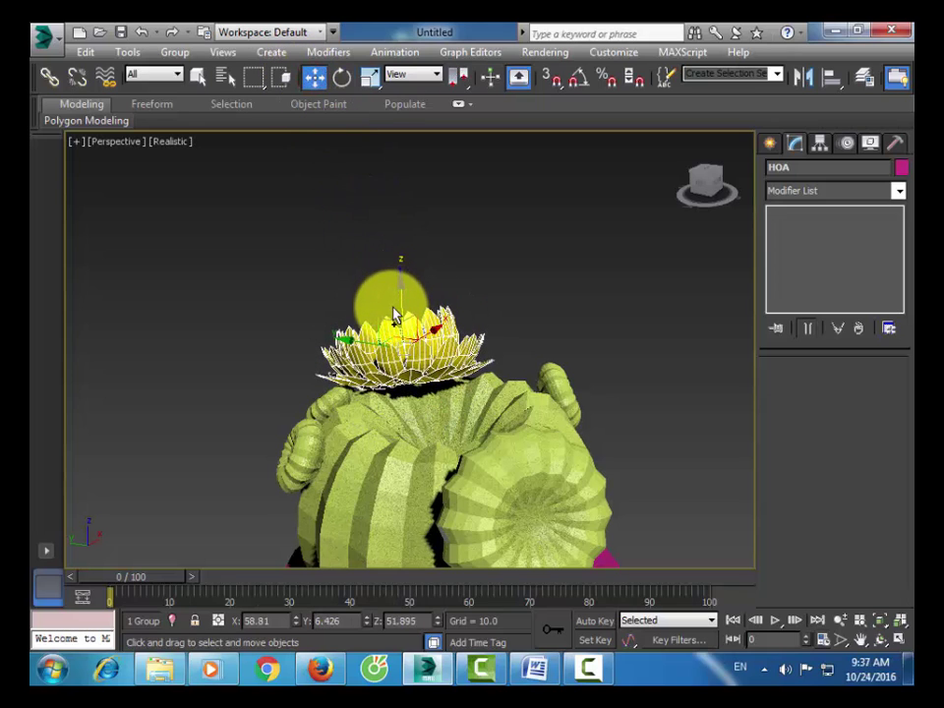
key(ctrl+r)
drag(407, 380, 468, 407)
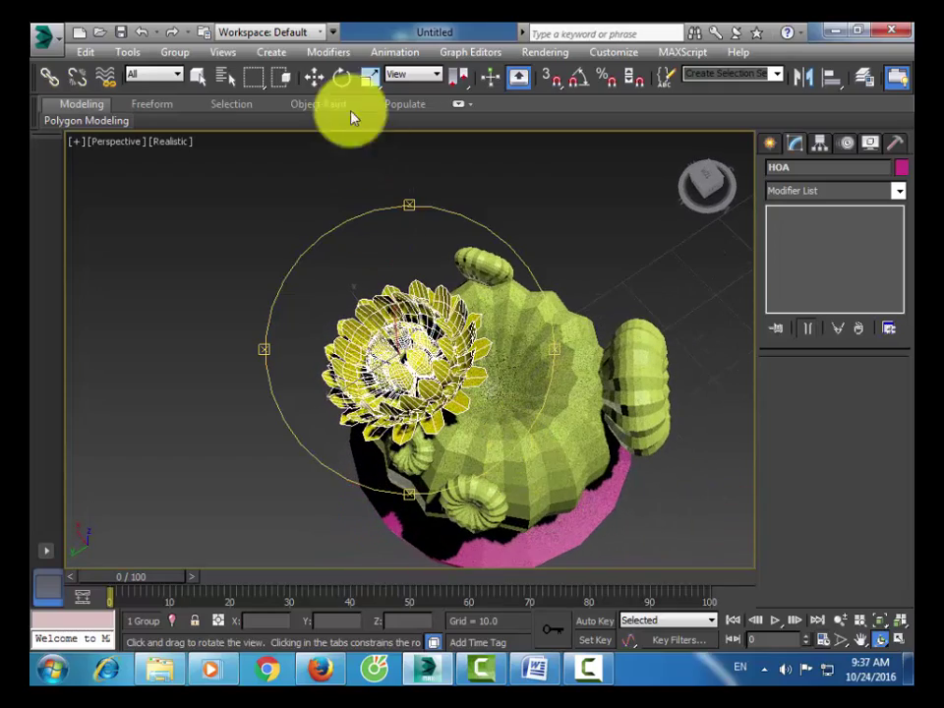
click(338, 80)
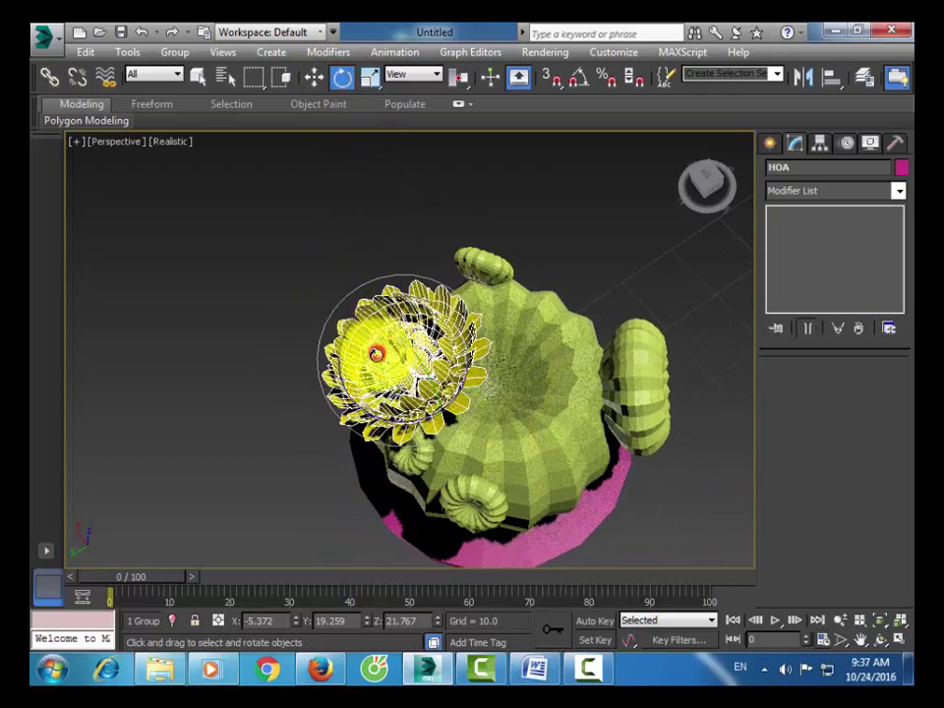
drag(377, 354, 339, 391)
click(314, 77)
- Clone the HOA flower as one copy shifted along X across the cactus top, to about X 43.5
click(537, 422)
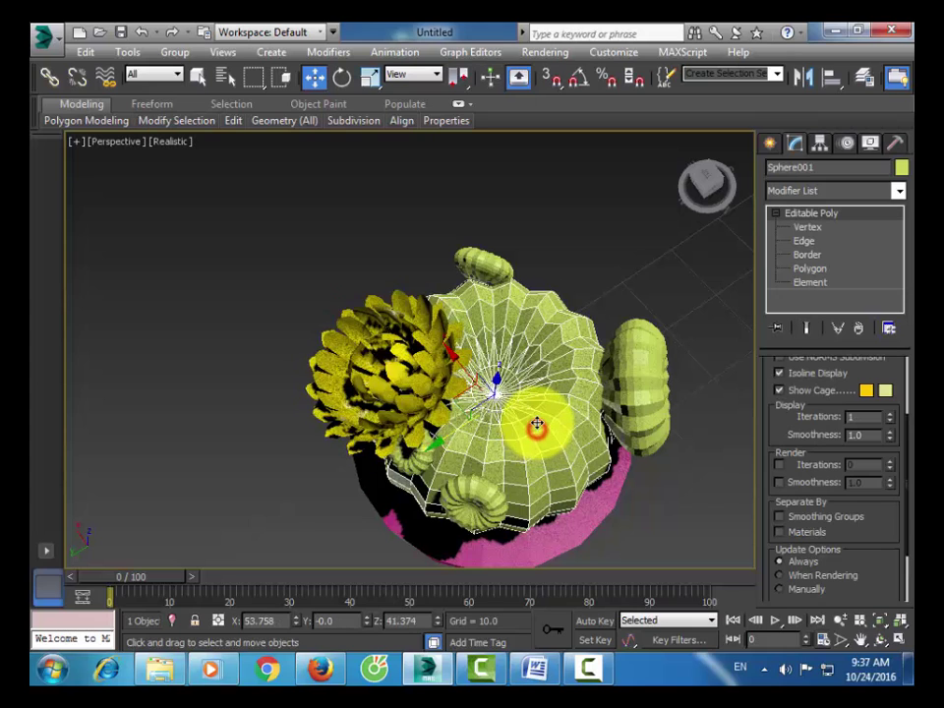
scroll(536, 421, down, 5)
alt+middle_drag(534, 421, 363, 267)
click(314, 75)
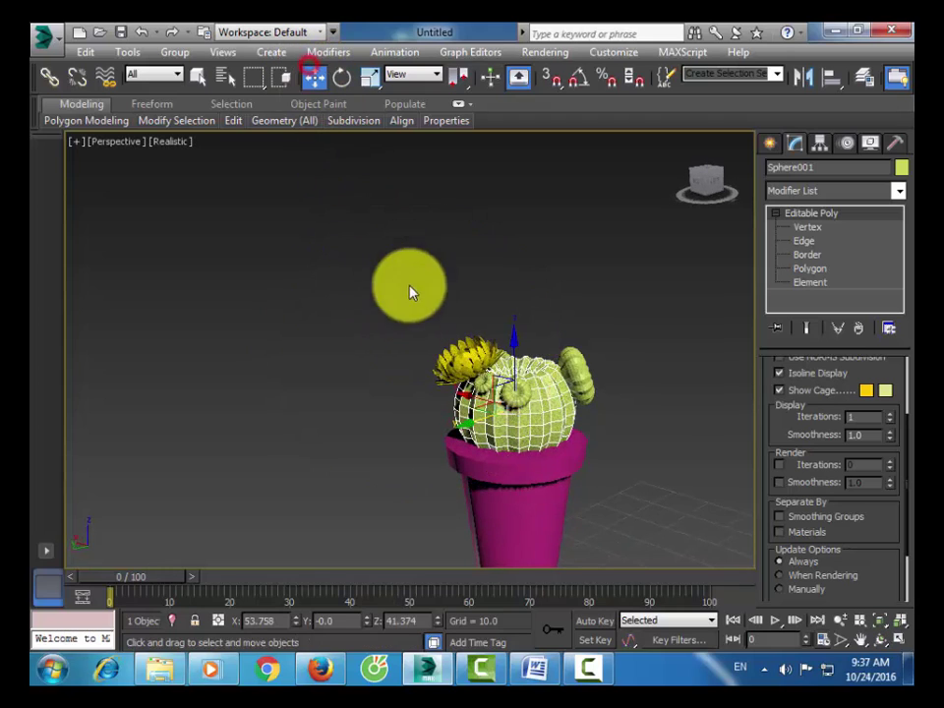
click(458, 369)
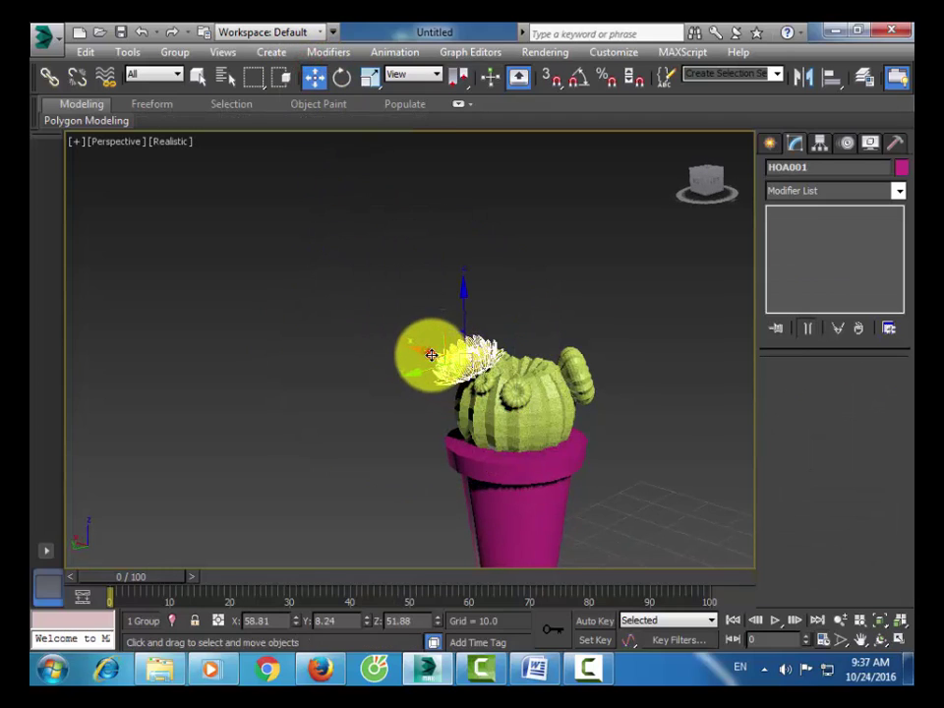
mouse_move(431, 355)
shift+mouse_down()
mouse_move(487, 379)
mouse_move(467, 341)
shift+mouse_up()
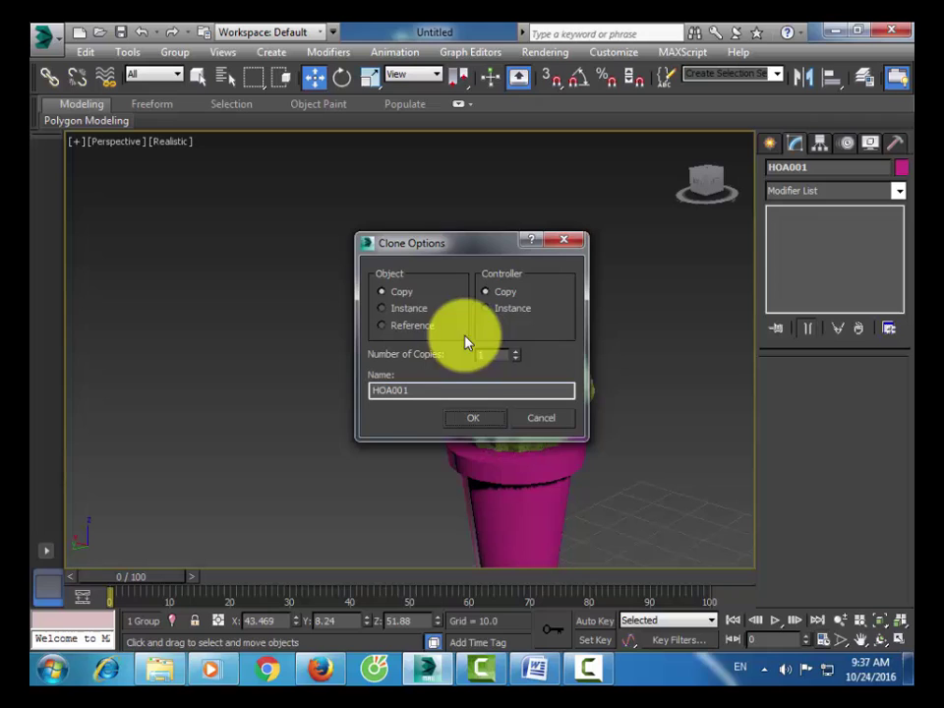
click(474, 418)
- Rotate the copied flower to about X -11.6, Y 50.6, Z 131.7 degrees and scale it uniformly to about 11.7 percent
click(345, 83)
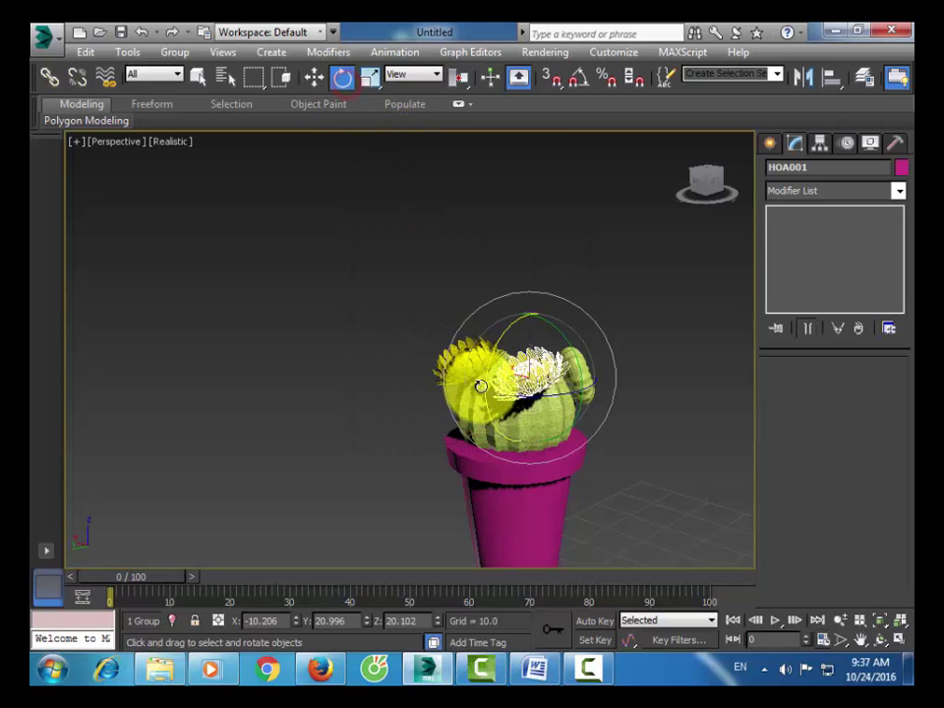
drag(462, 383, 417, 181)
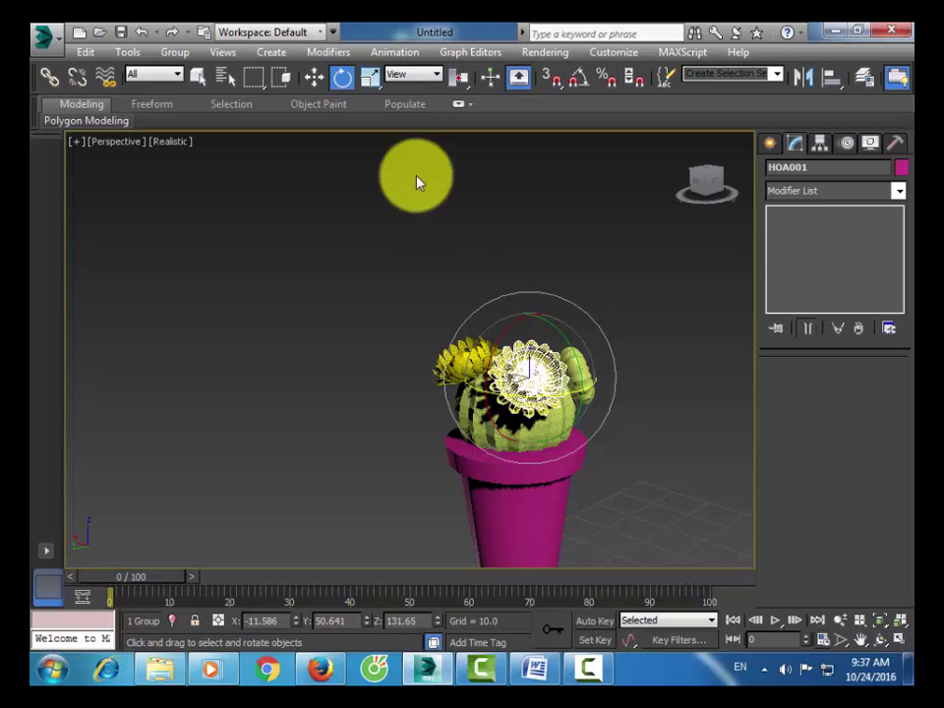
click(370, 77)
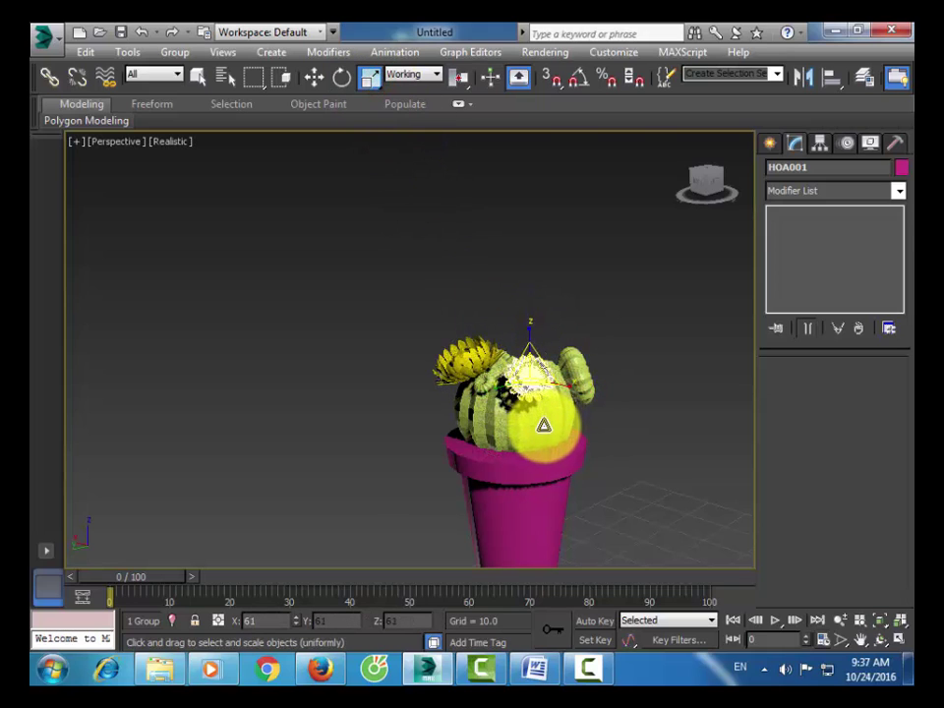
drag(546, 470, 552, 443)
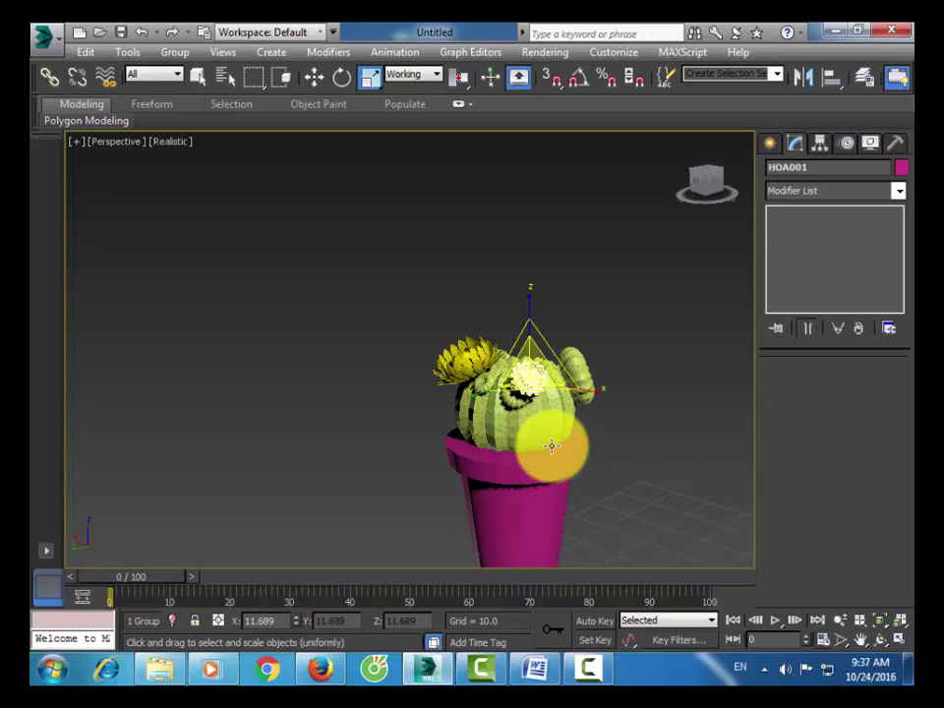
- Move the smaller flower onto the cactus beside the small round offshoot, to about X 45.1, Y 8.3, Z 49.6
key(z)
scroll(558, 384, down, 4)
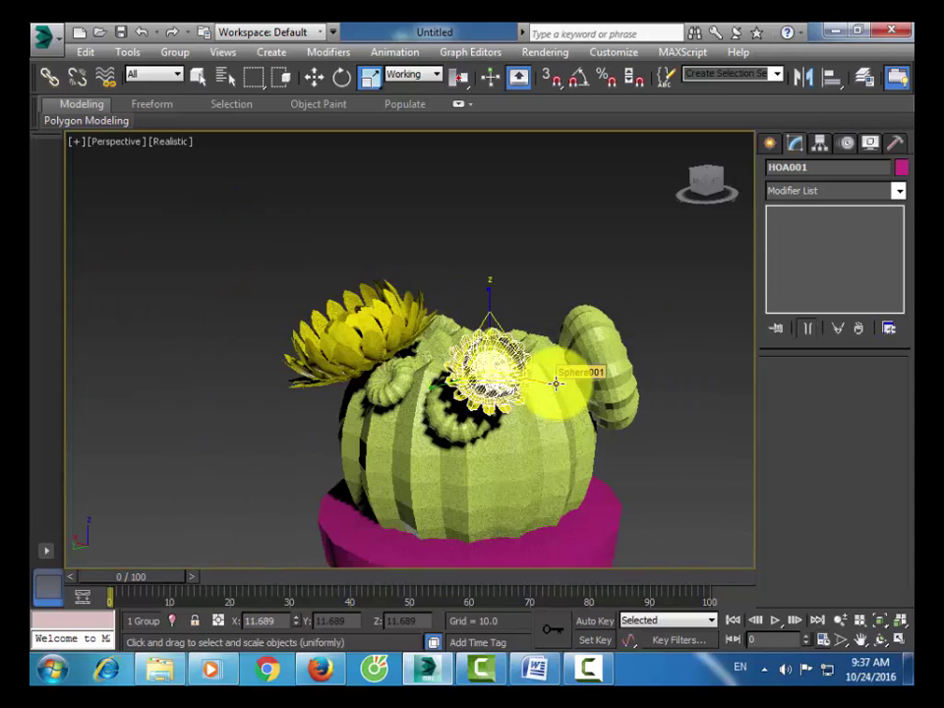
key(ctrl+r)
drag(448, 397, 534, 392)
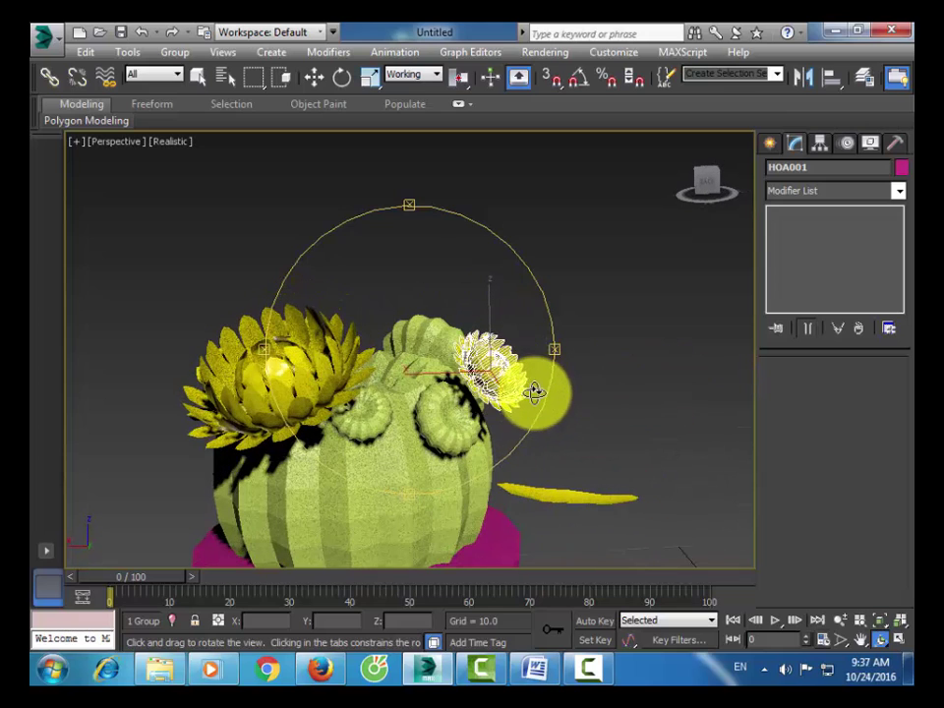
click(310, 83)
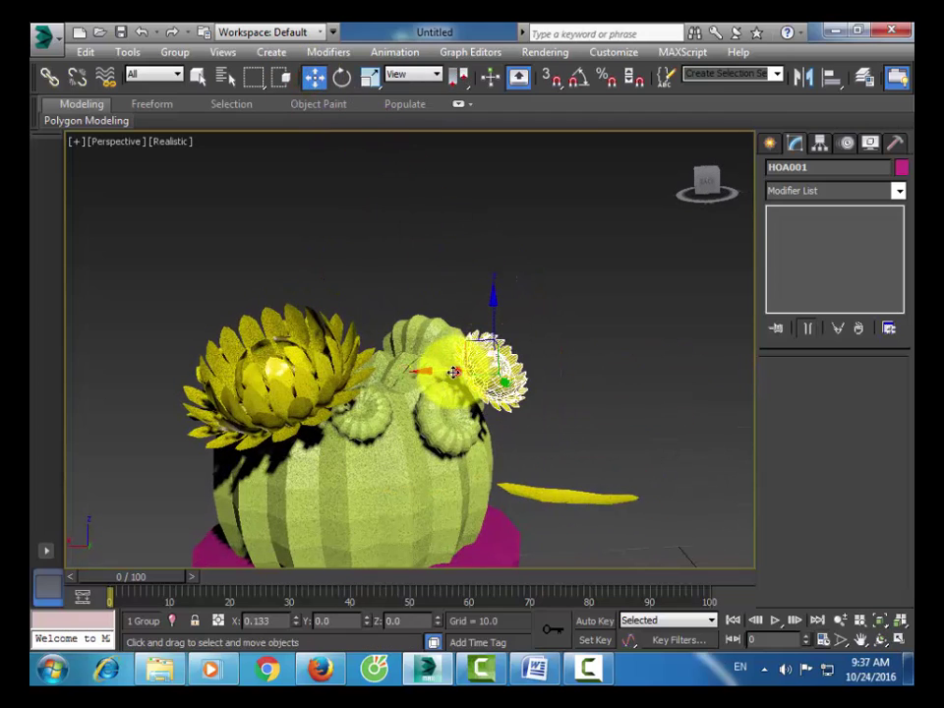
mouse_move(453, 372)
mouse_down()
mouse_move(439, 372)
mouse_move(461, 334)
mouse_move(463, 352)
mouse_up()
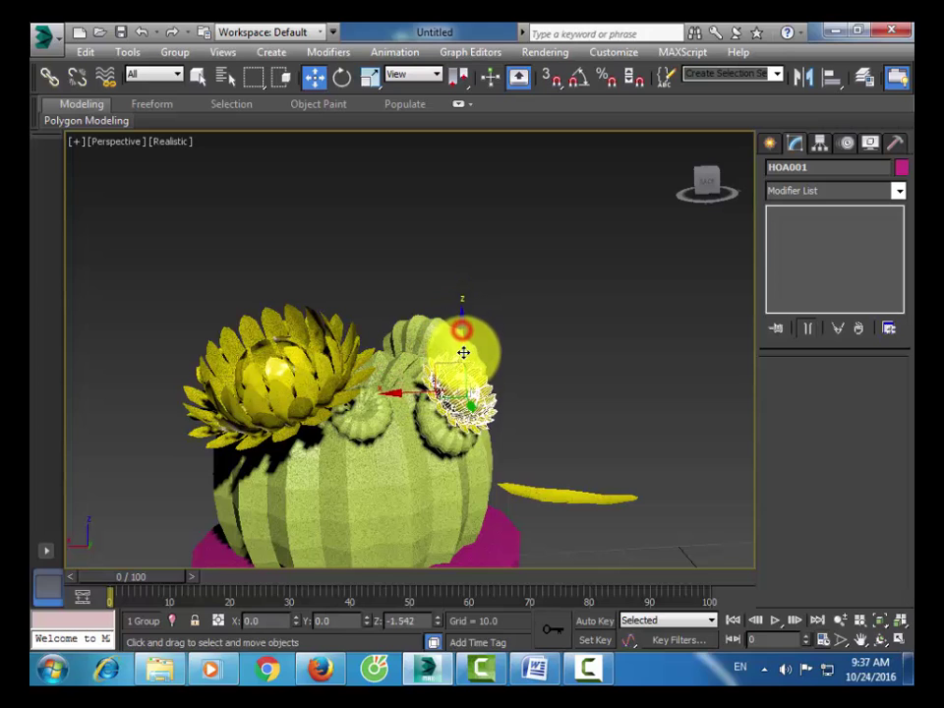
click(341, 76)
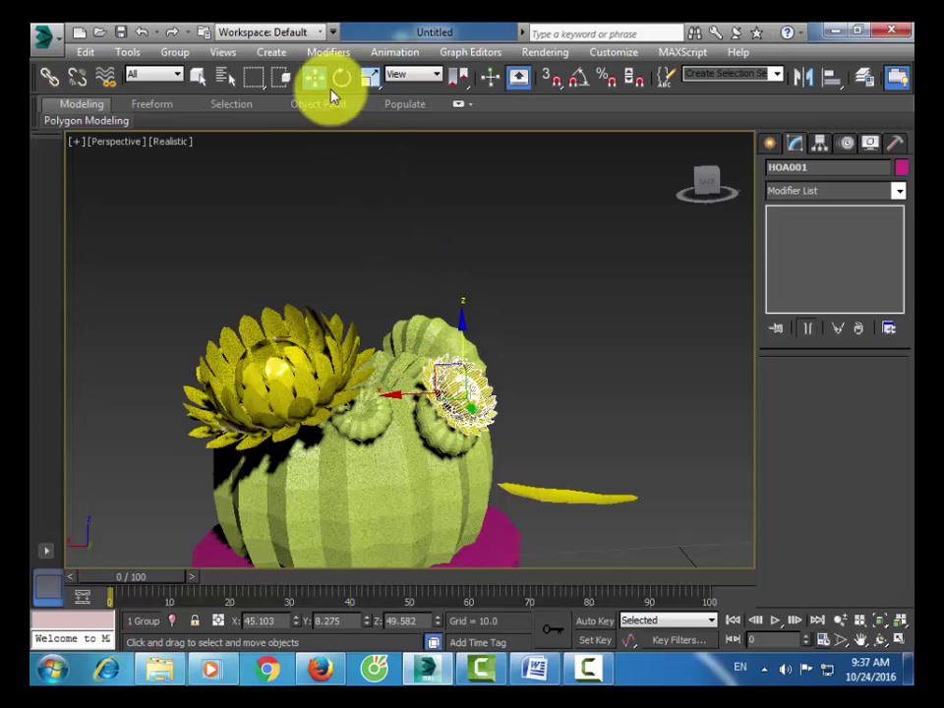
- Rotate the smaller flower to about X -26.3, Y 36.1, Z 121.5 degrees and shift it along X to about 44.5
drag(469, 393, 452, 406)
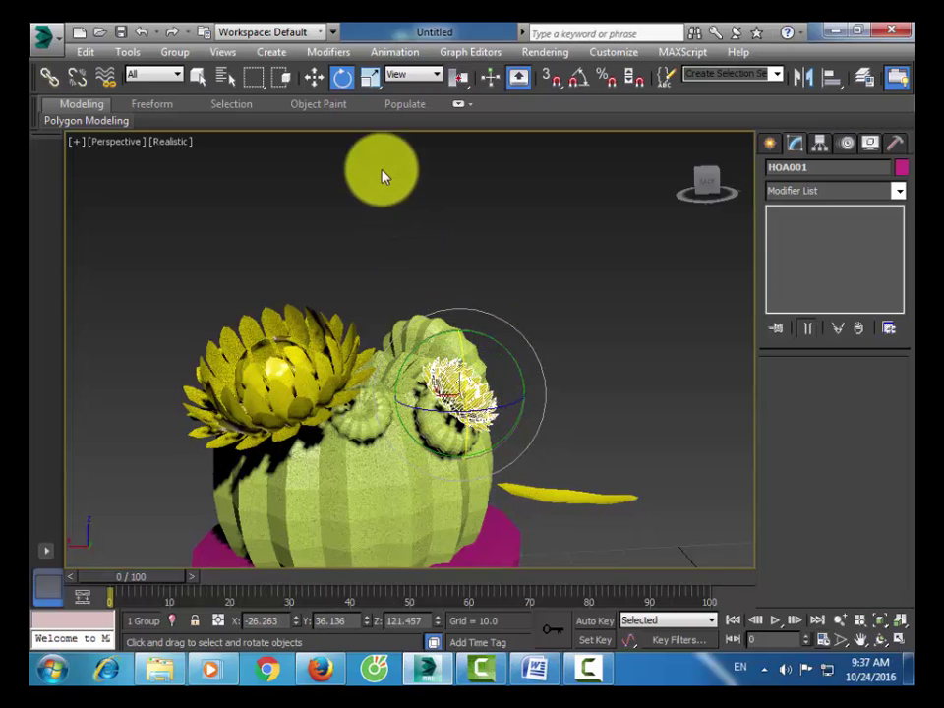
click(314, 76)
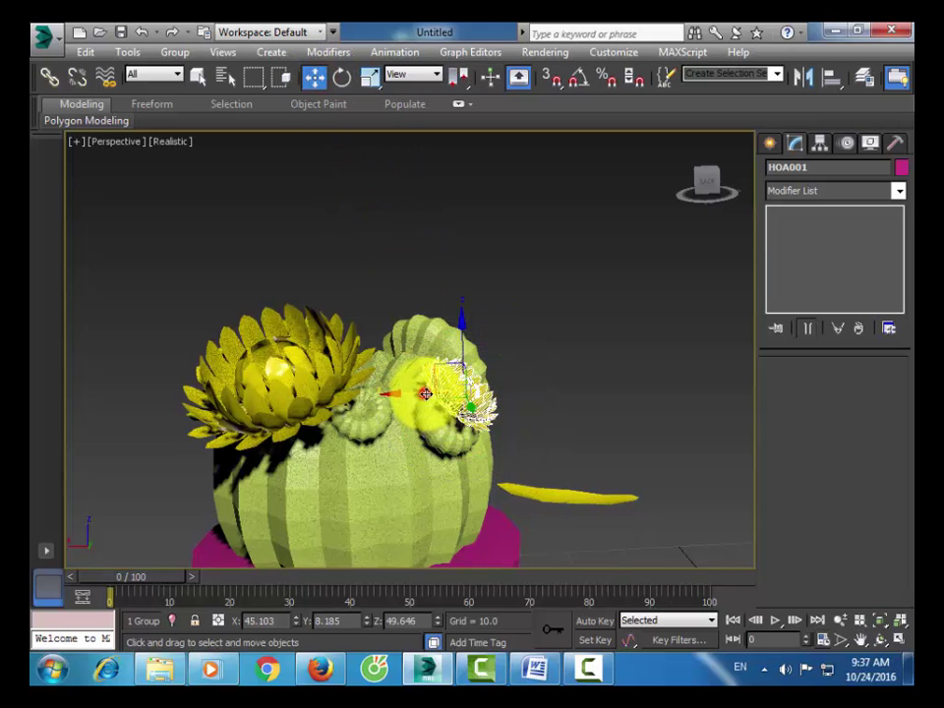
drag(426, 393, 433, 396)
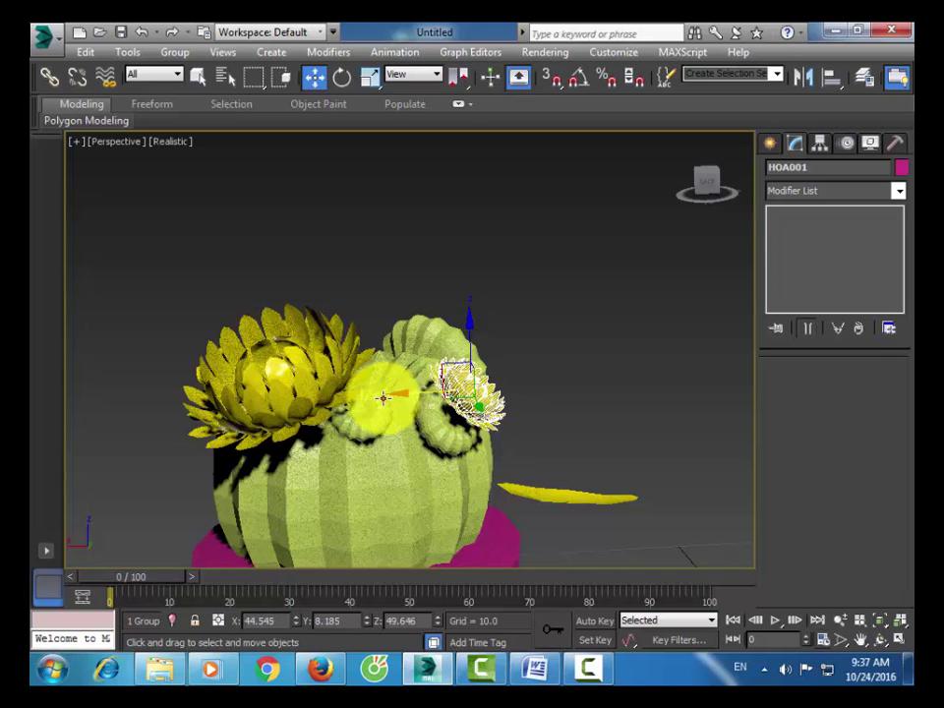
- Tilt the large HOA flower slightly, and rotate the smaller flower to about X -22.9, Y 48.1, Z 115.9 degrees
click(379, 395)
click(284, 374)
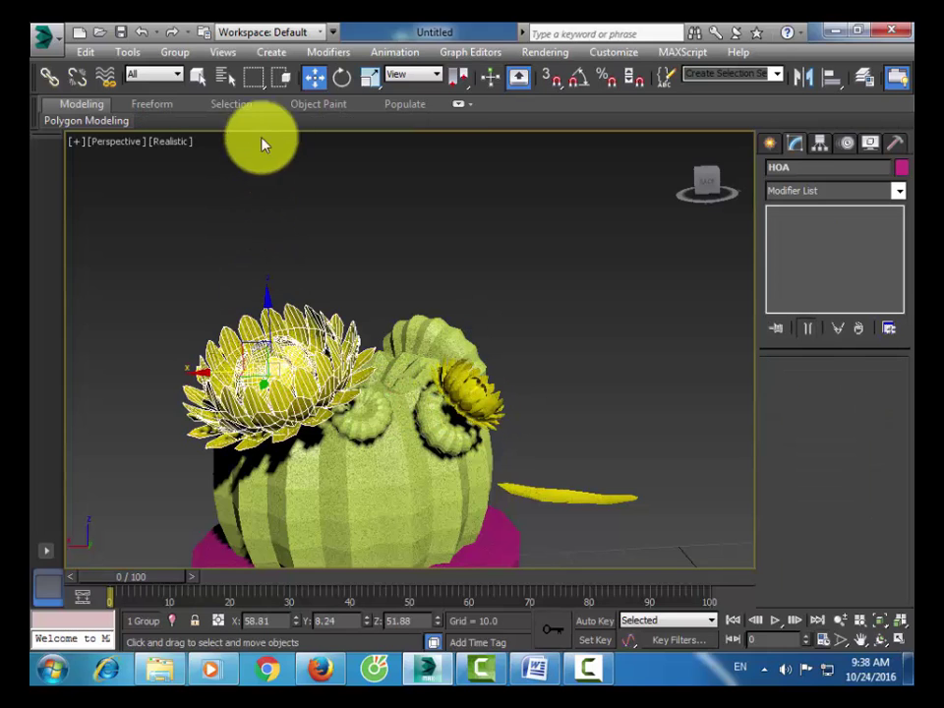
click(341, 77)
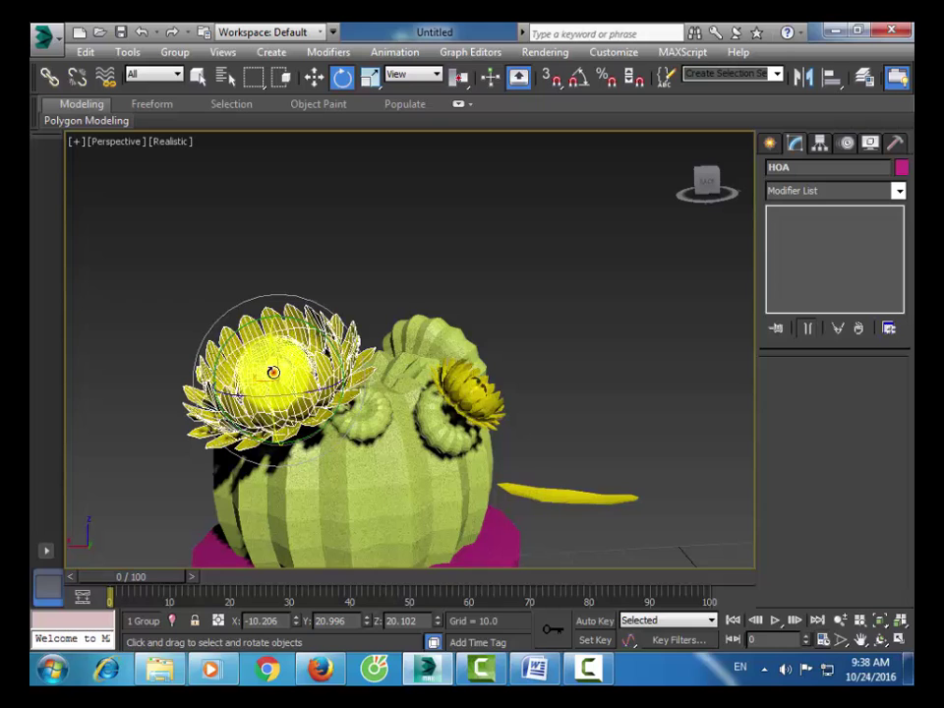
drag(272, 373, 268, 334)
click(480, 379)
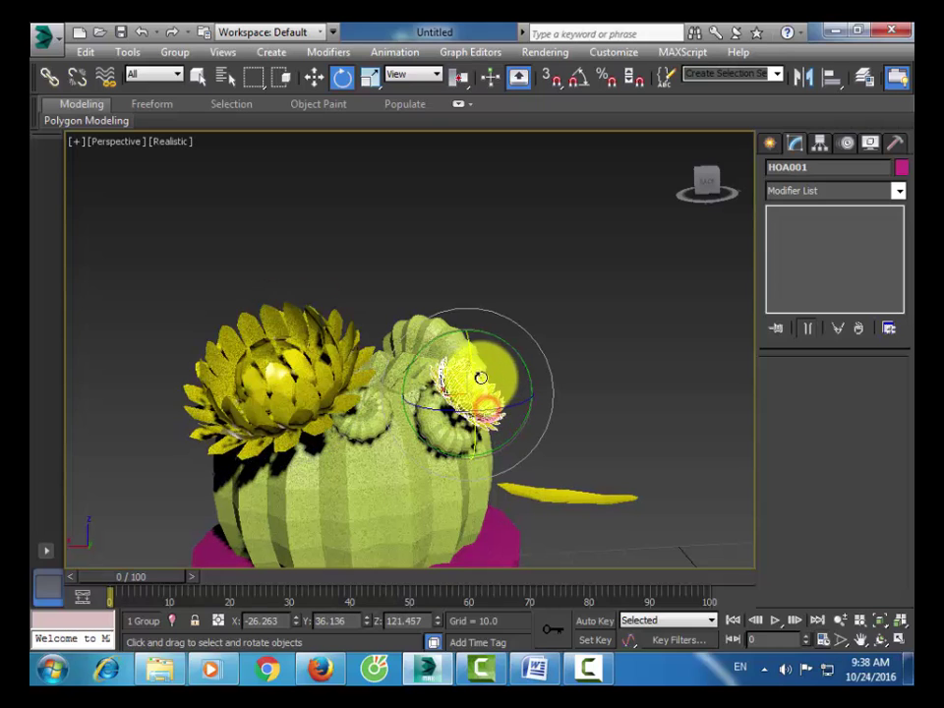
drag(473, 366, 527, 417)
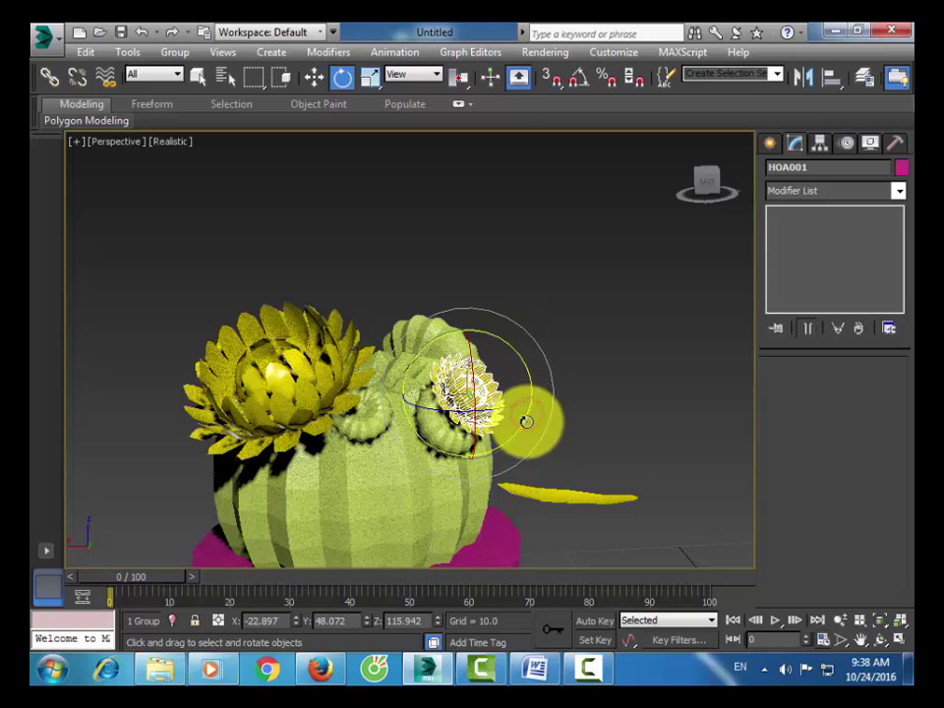
- Hide the loose single yellow leaf beside the potted cactus, keeping everything else shown
scroll(589, 480, down, 5)
scroll(590, 481, up, 3)
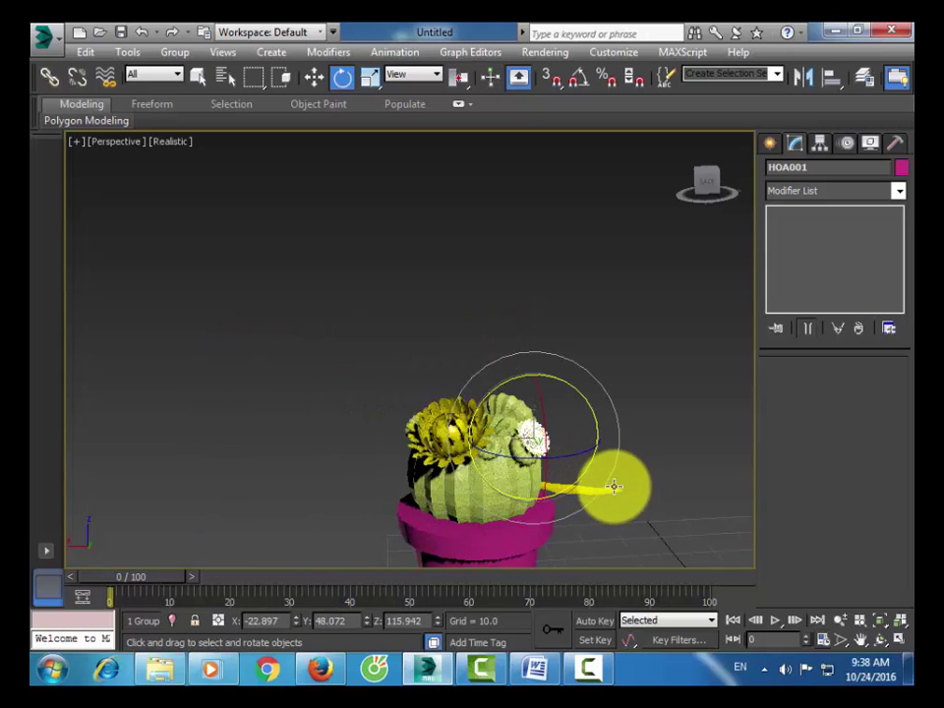
click(610, 450)
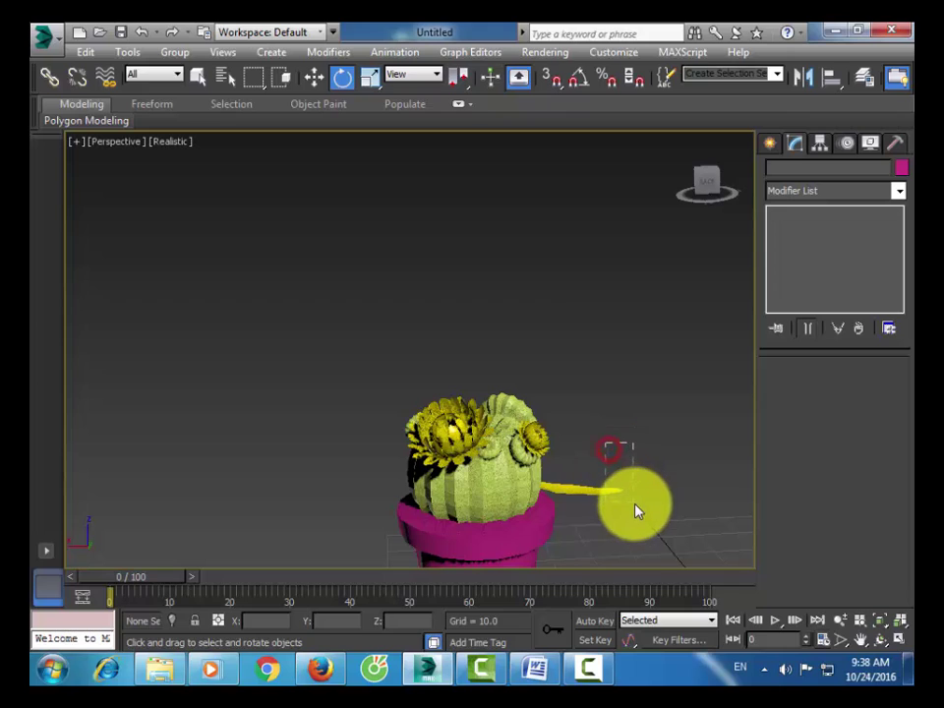
click(635, 512)
click(314, 79)
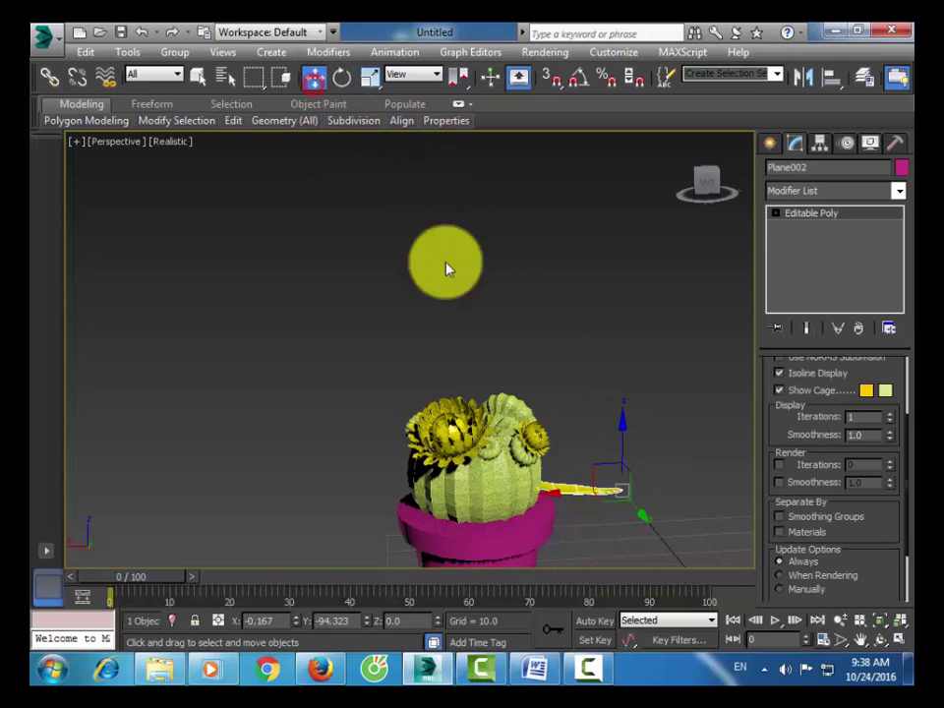
right_click(602, 470)
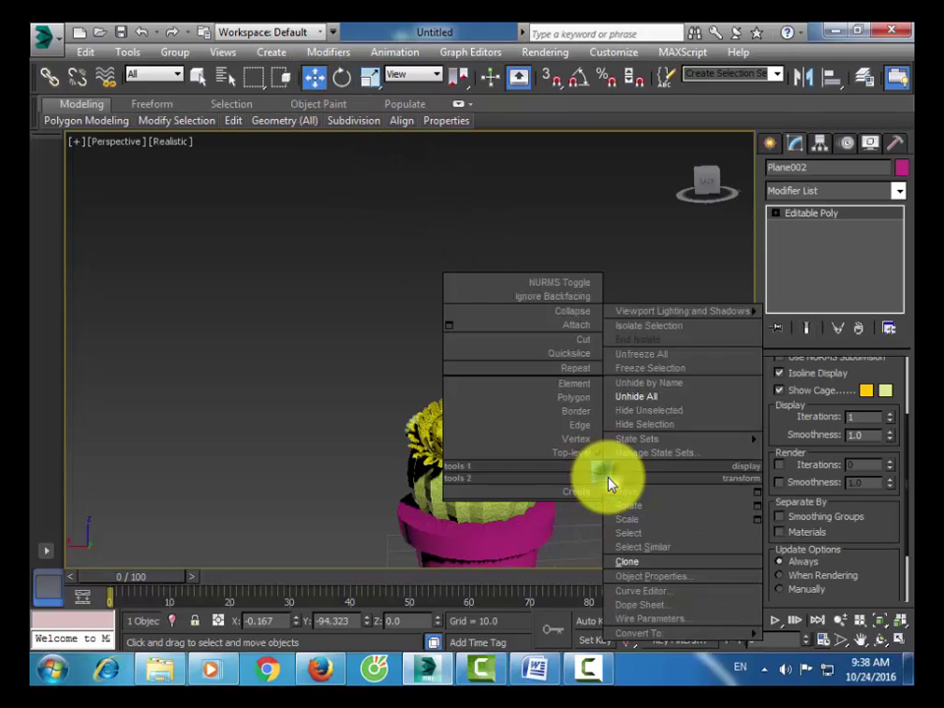
click(645, 410)
key(ctrl+z)
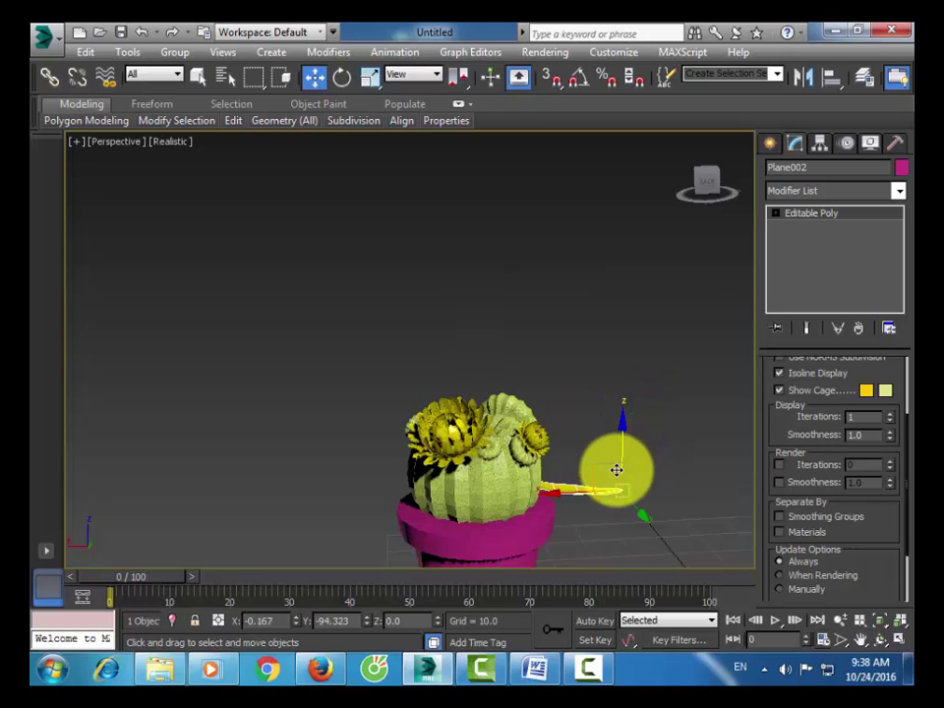
right_click(611, 462)
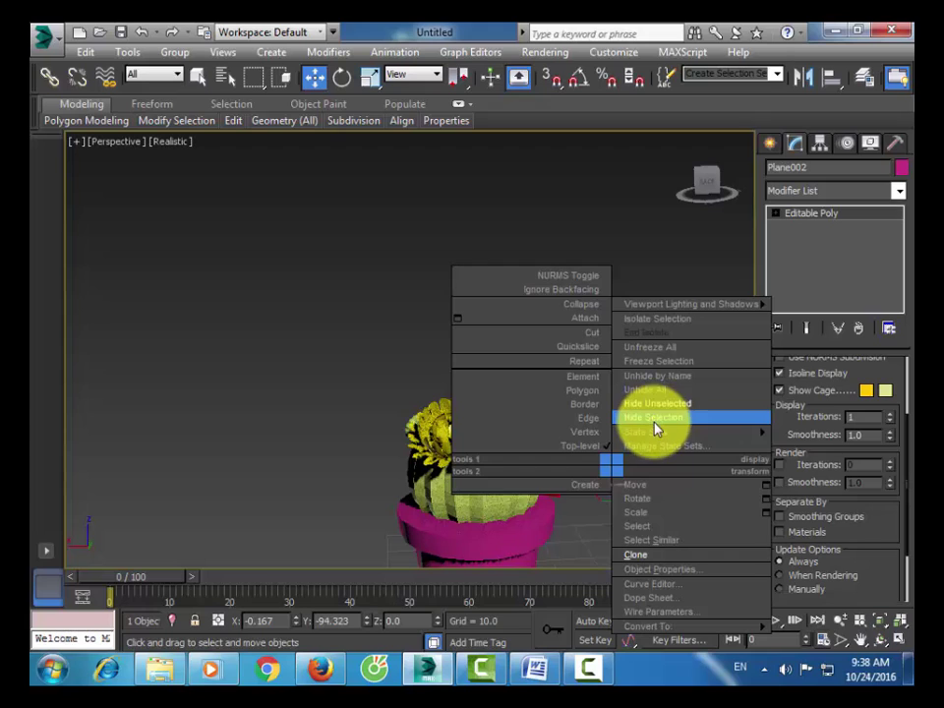
click(654, 423)
- Hide all objects of the original full-size leaf rosette lying on the grid, and frame the potted cactus
key(z)
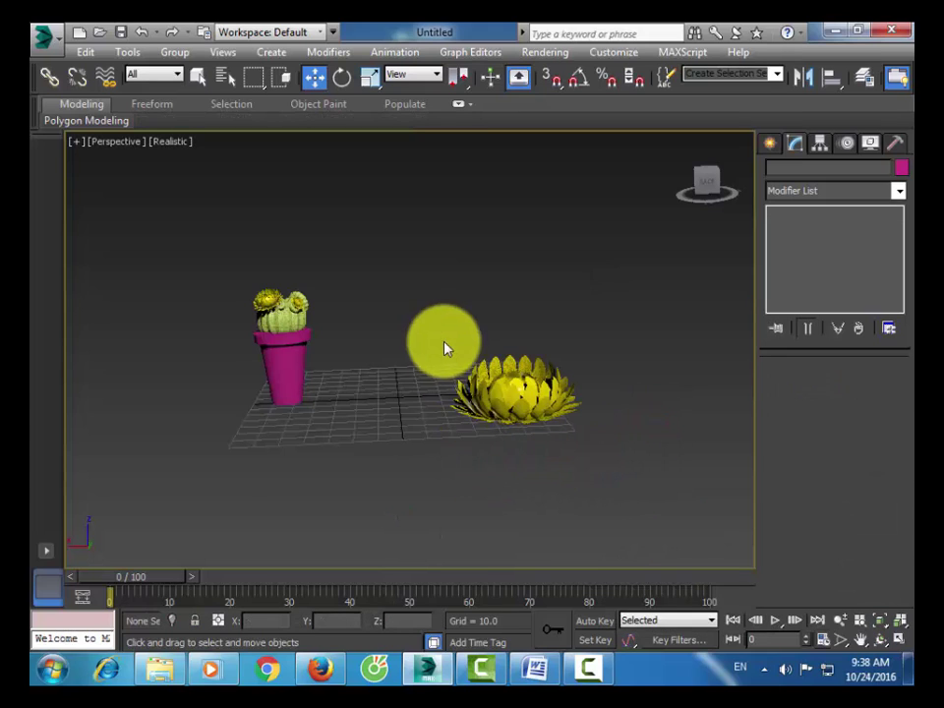
drag(442, 339, 631, 455)
right_click(538, 379)
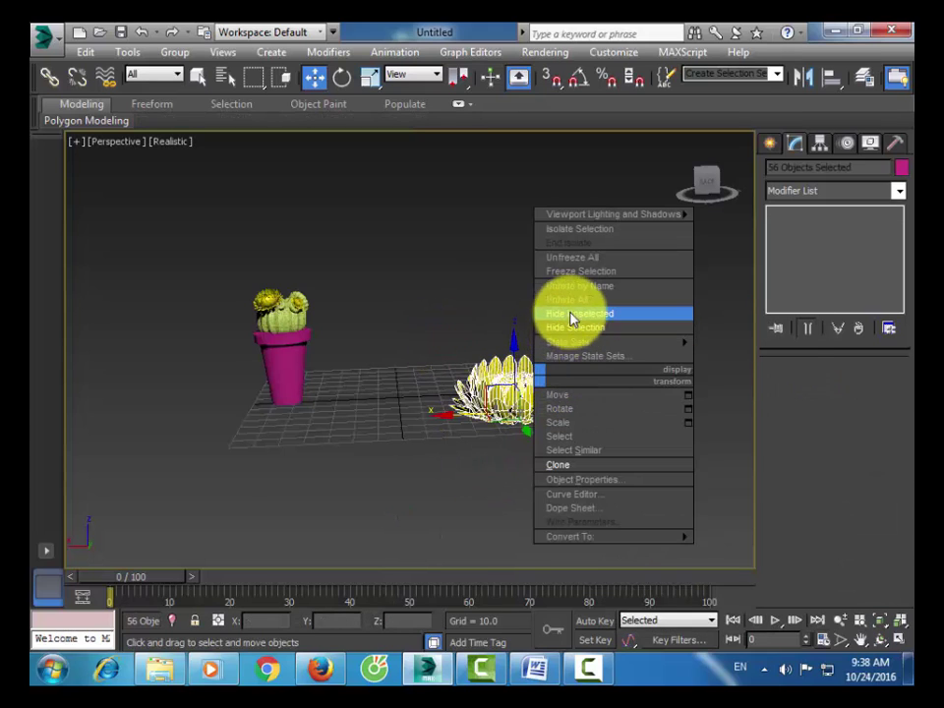
click(579, 327)
key(z)
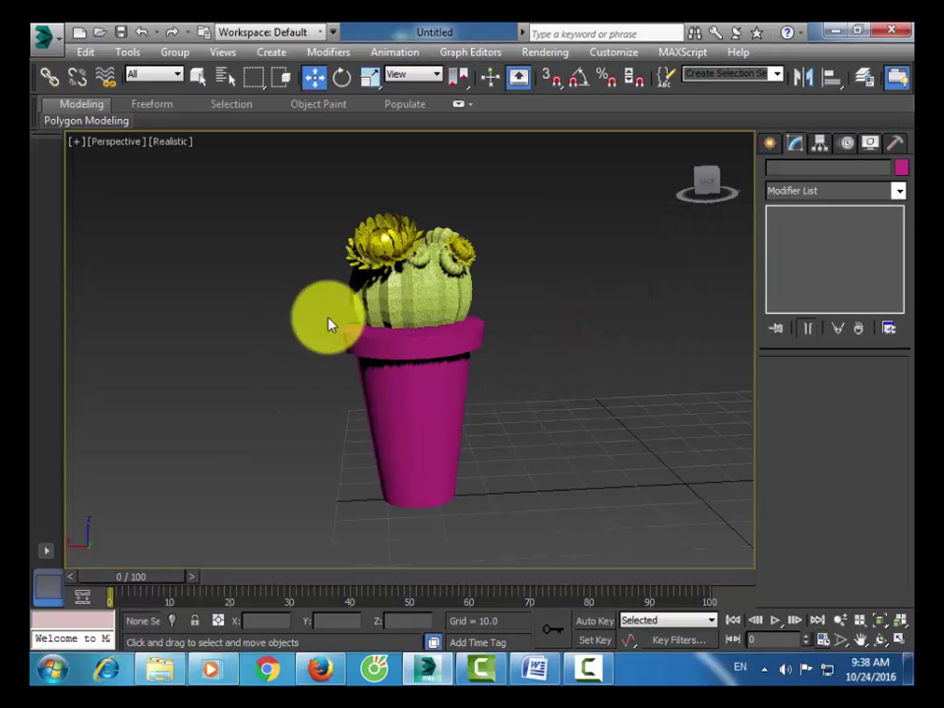
- Examine the whole potted cactus and the placement of its flowers from several angles
drag(378, 275, 385, 287)
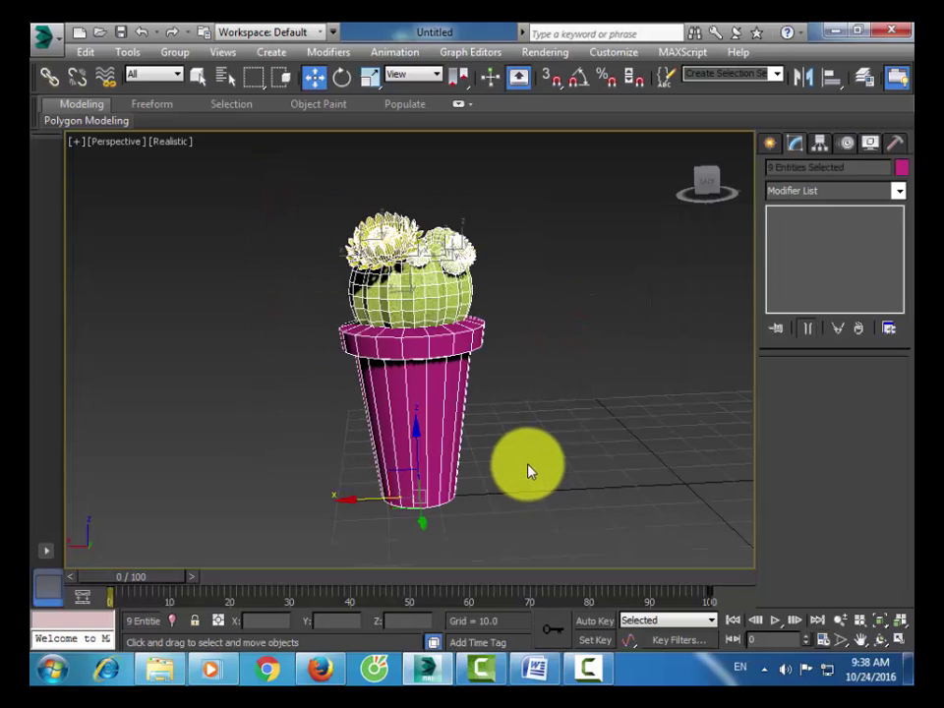
scroll(521, 462, down, 5)
alt+middle_drag(475, 469, 527, 476)
key(z)
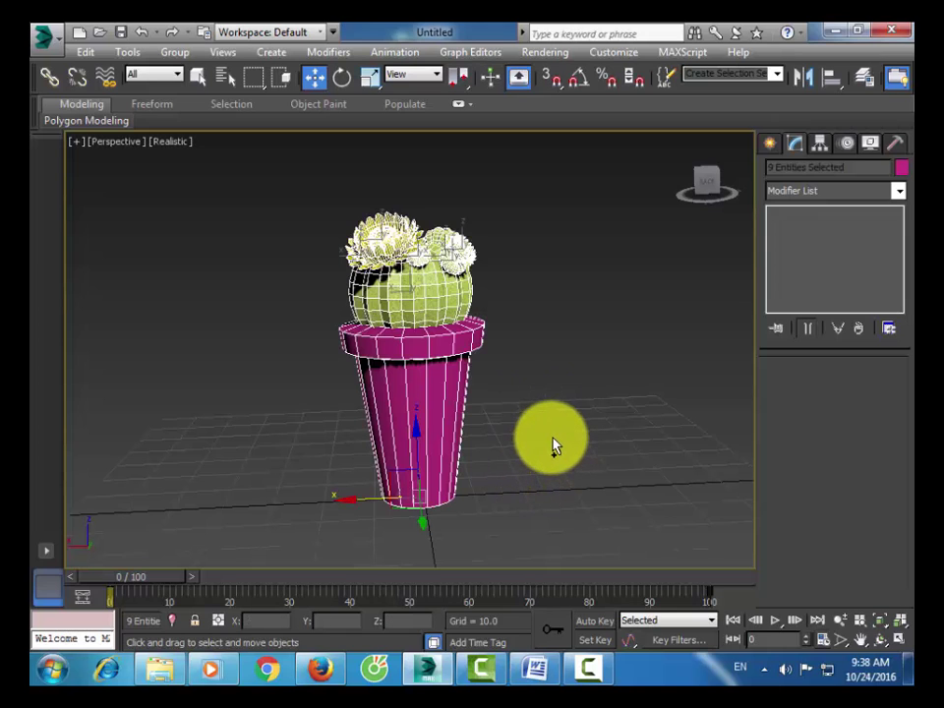
key(ctrl+r)
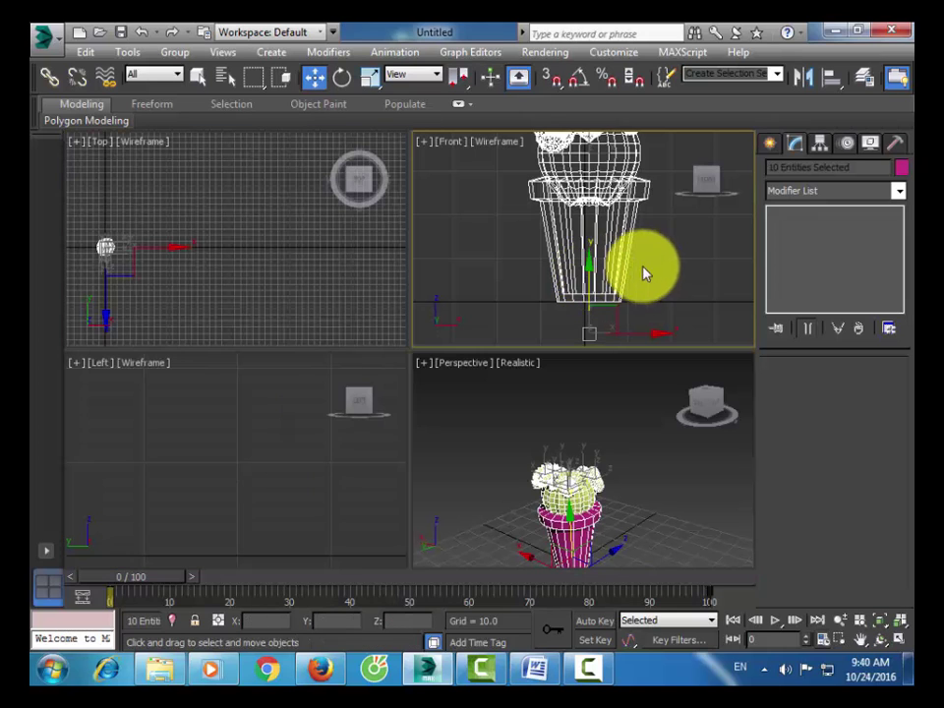
click(646, 268)
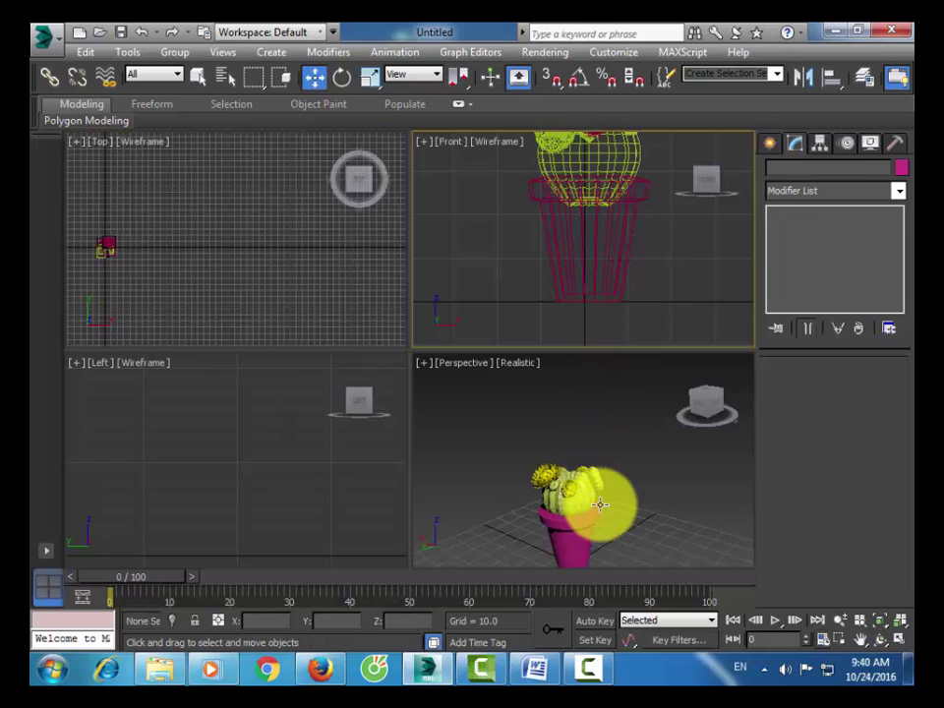
alt+middle_drag(600, 498, 634, 515)
key(alt+w)
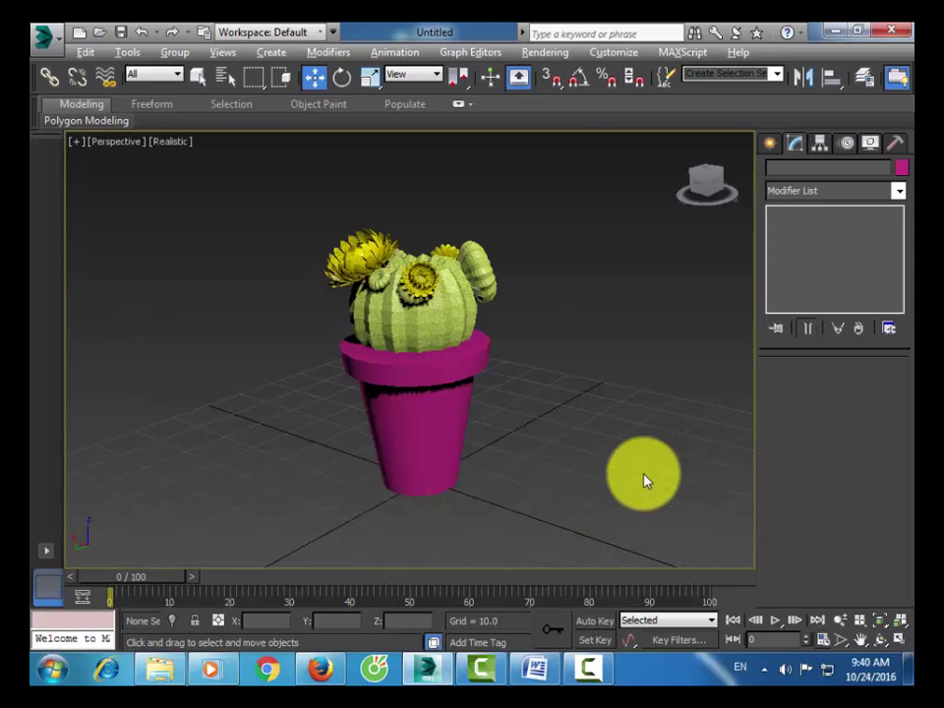
key(ctrl+r)
drag(492, 394, 522, 362)
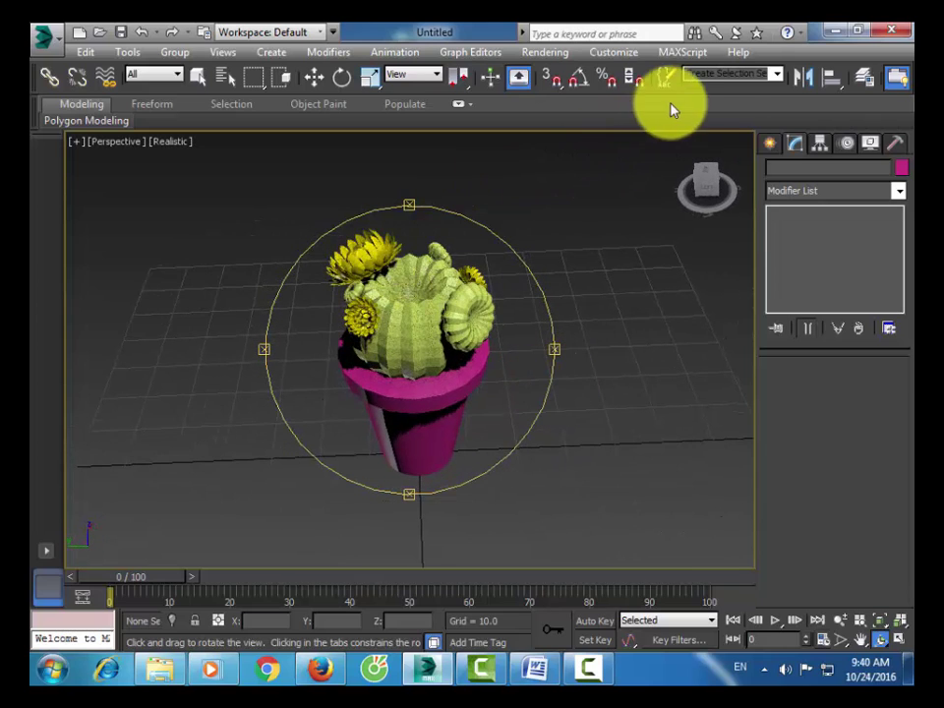
- Open the Slate Material Editor, collapse the yellow material's node and rename the material as BONHOA
drag(717, 89, 303, 177)
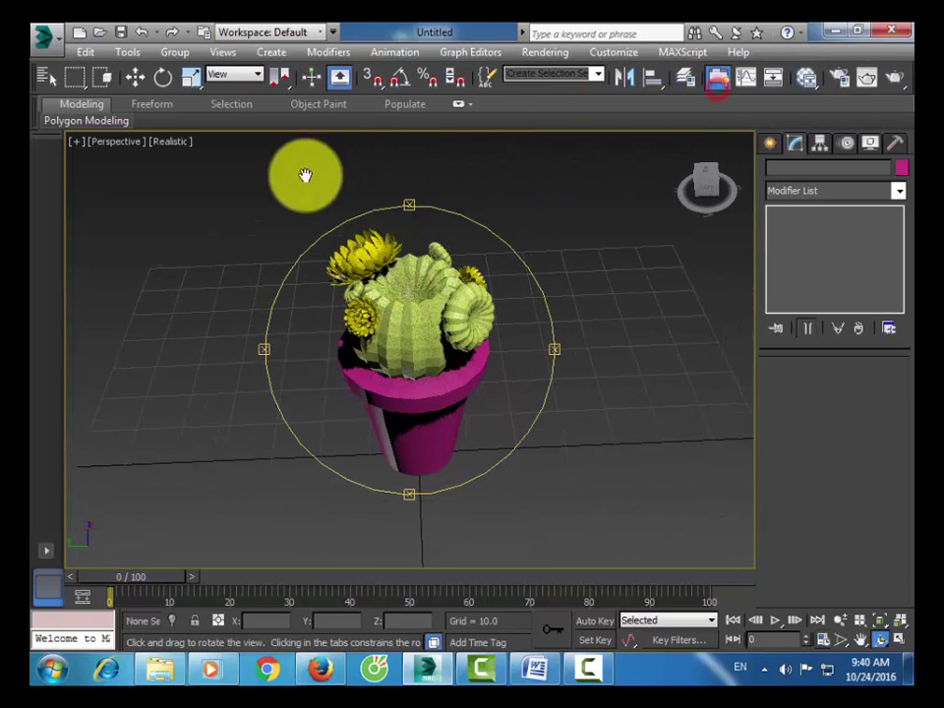
click(807, 79)
drag(552, 131, 756, 74)
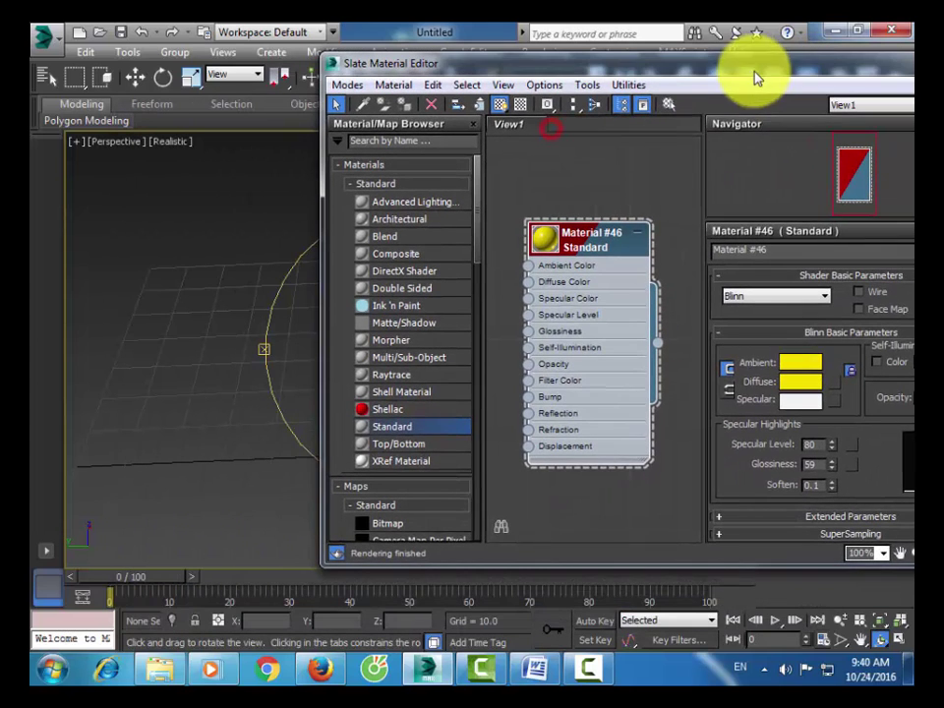
click(632, 236)
drag(635, 234, 618, 201)
click(748, 250)
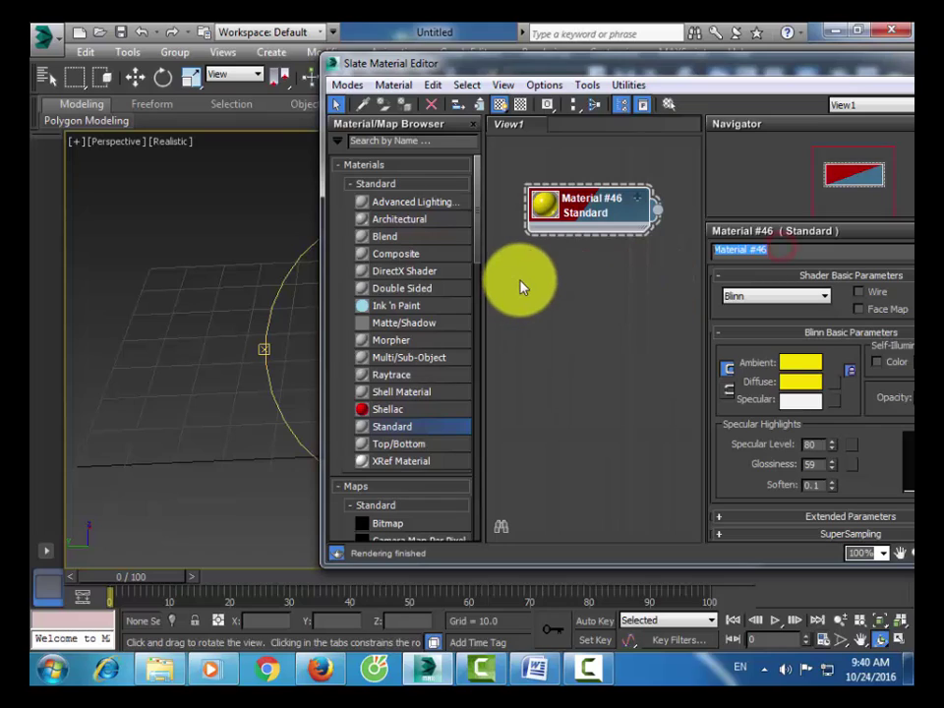
text(BONHOA)
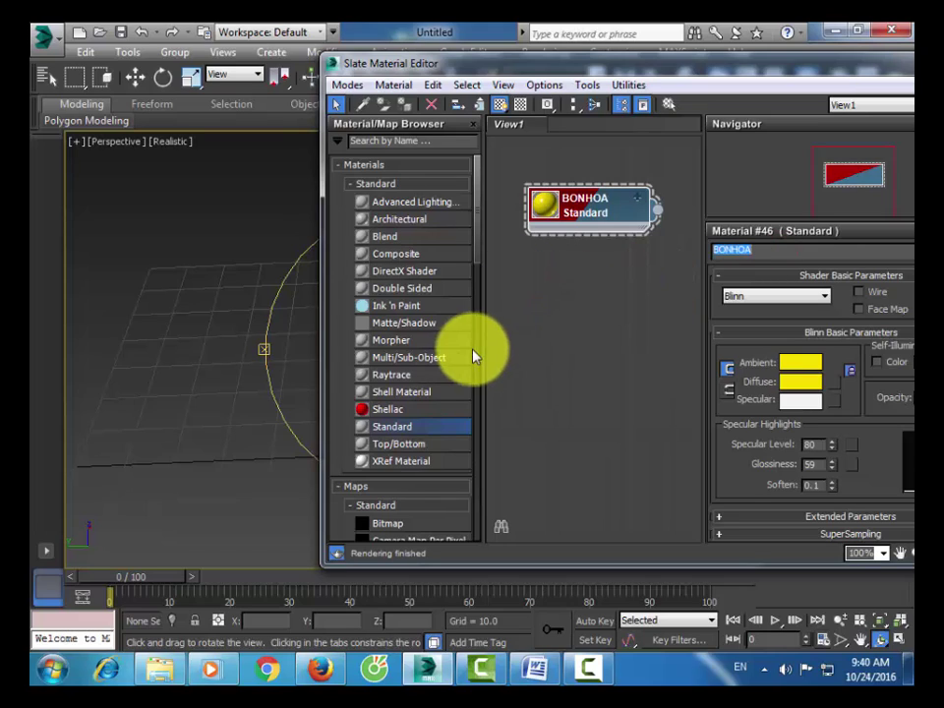
- Add a new Standard material and name it BONGHOATIM
click(615, 337)
double_click(415, 429)
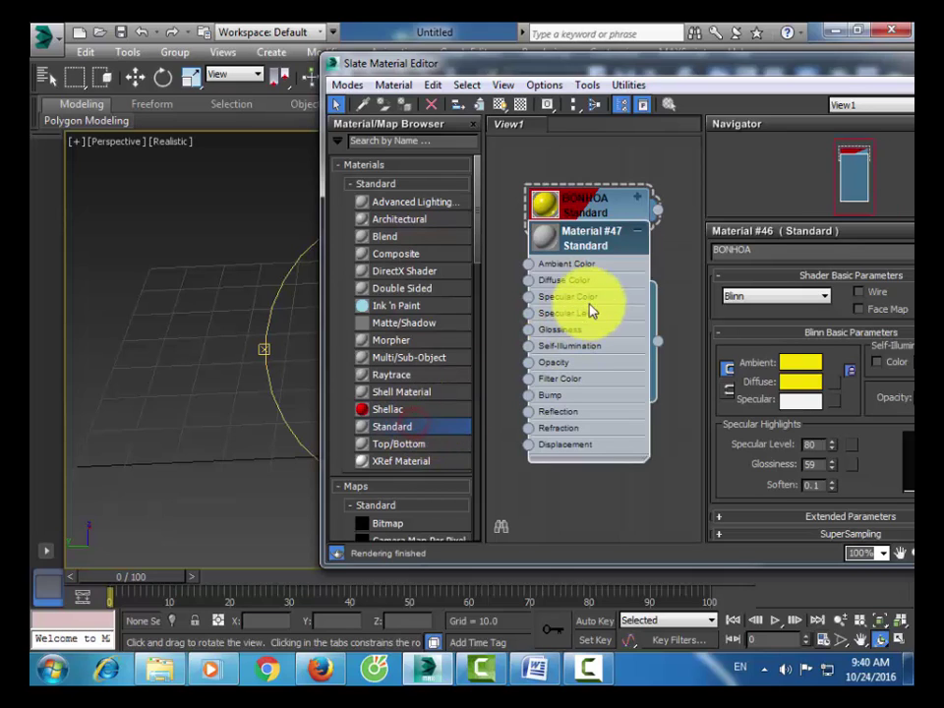
double_click(599, 243)
click(781, 249)
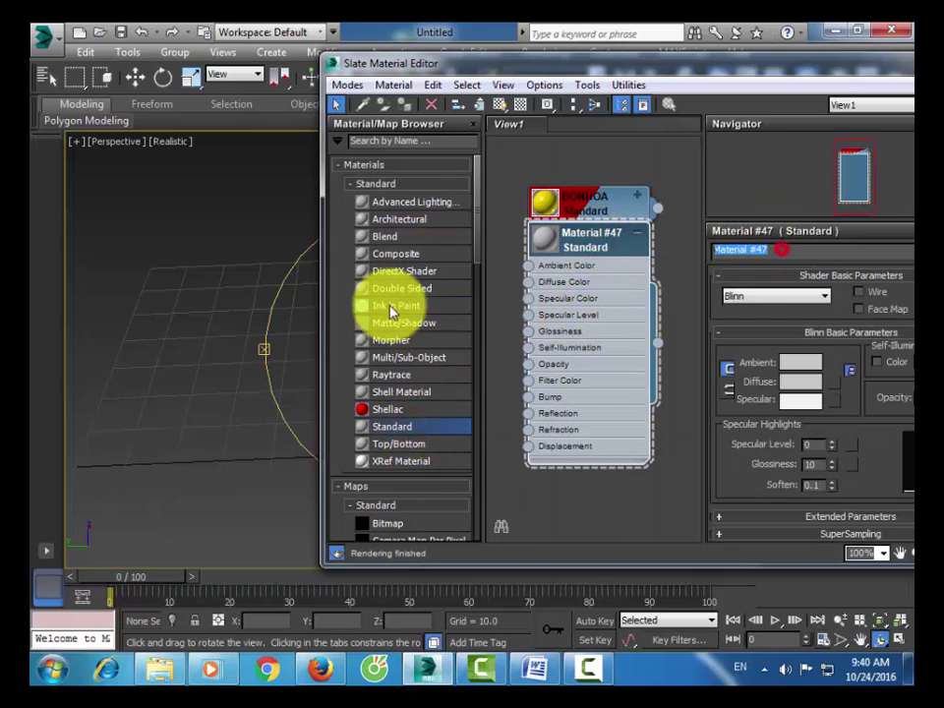
text(BONGHOATIM)
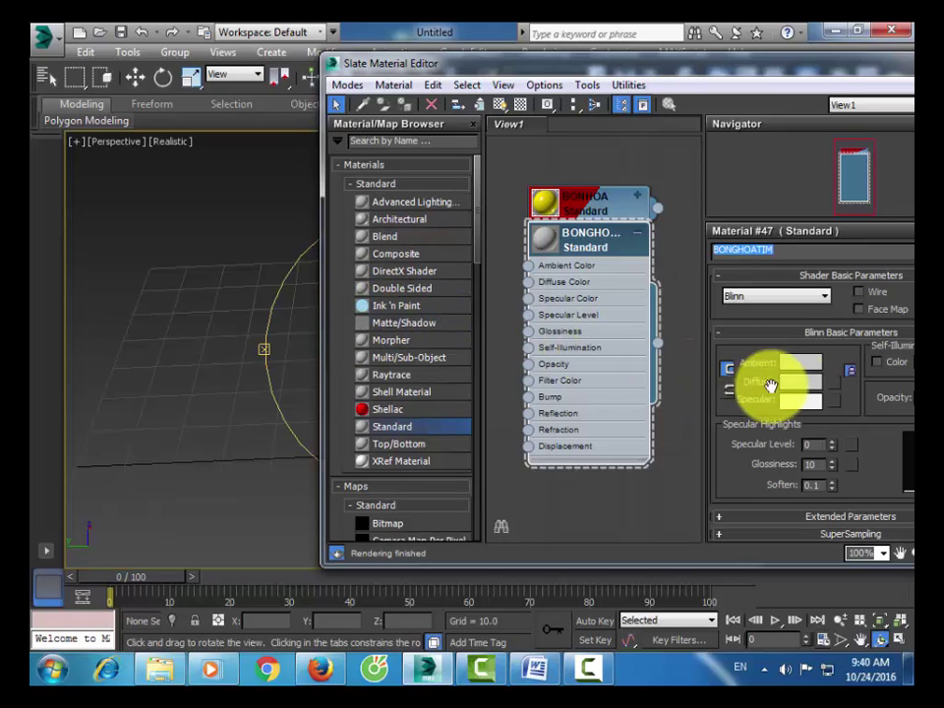
- Set the BONGHOATIM material's diffuse colour to a strong magenta by picking a pink hue and reducing its green
click(803, 384)
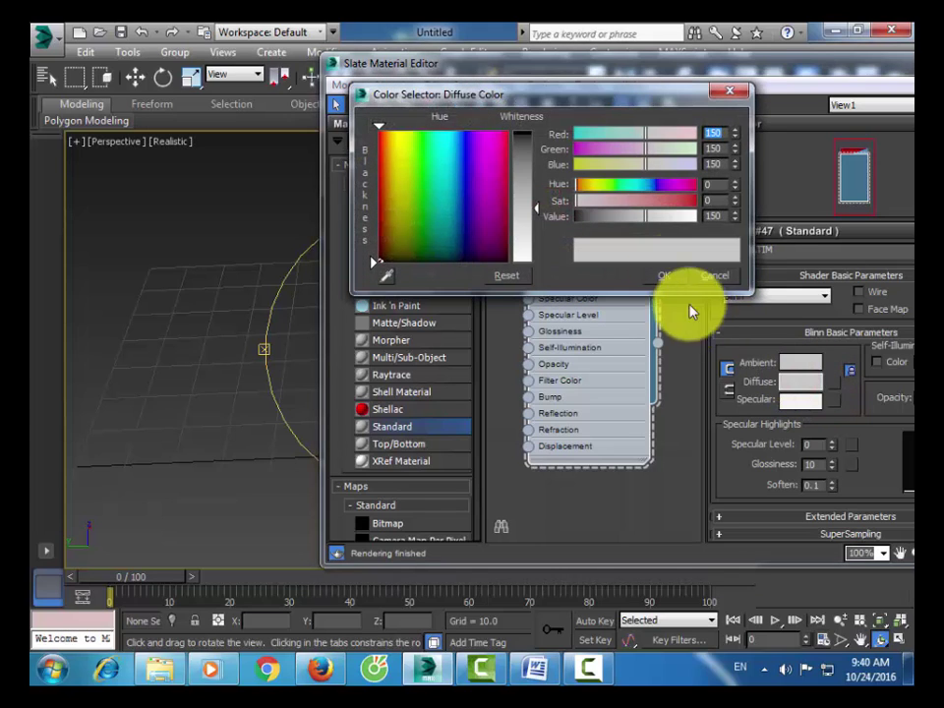
click(489, 134)
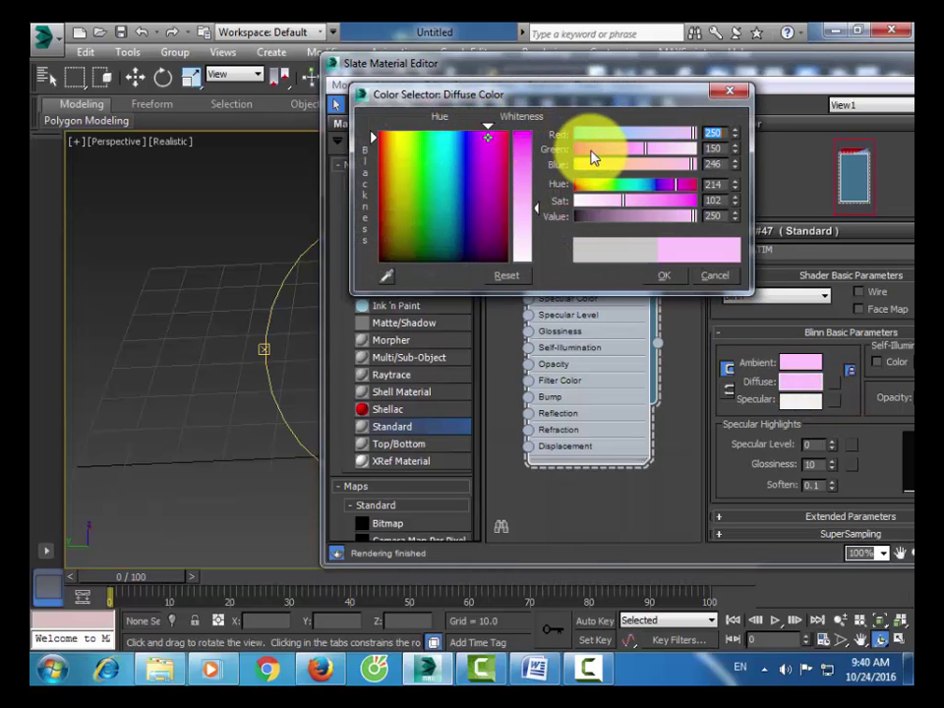
click(590, 149)
click(679, 276)
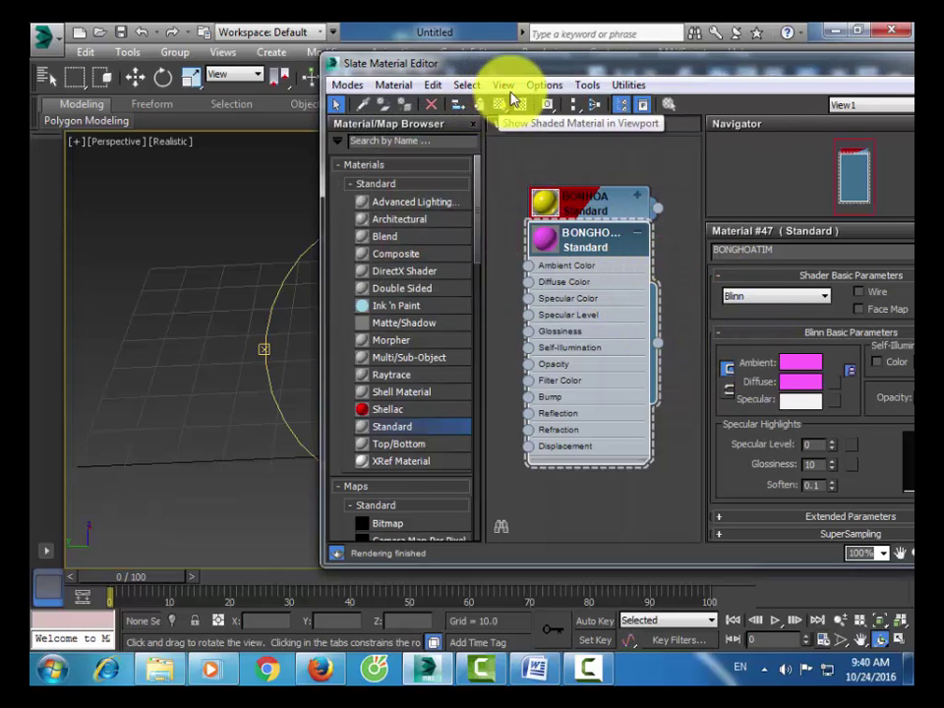
- Assign the BONGHOATIM material to the small flower HOA001 on the cactus's side and show the material shaded in the viewport
drag(527, 63, 513, 381)
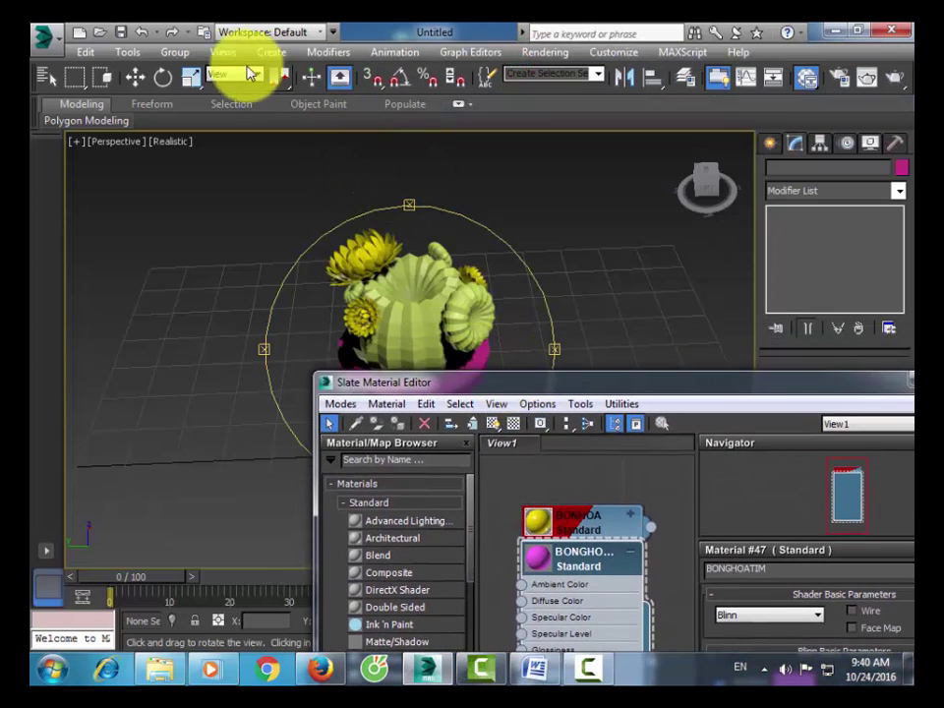
click(136, 78)
click(356, 313)
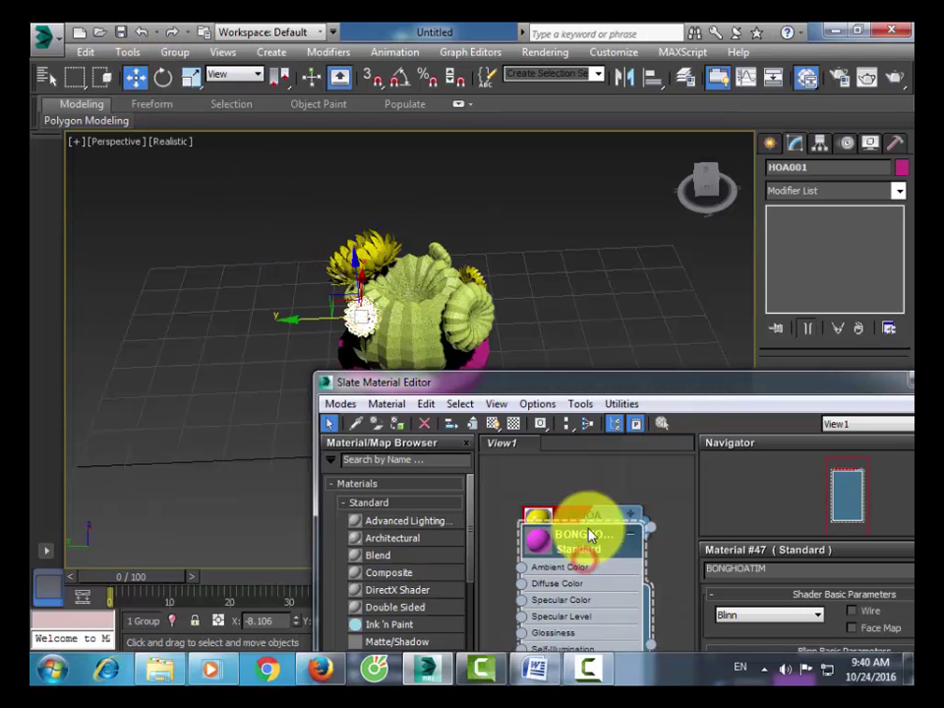
drag(670, 386, 622, 285)
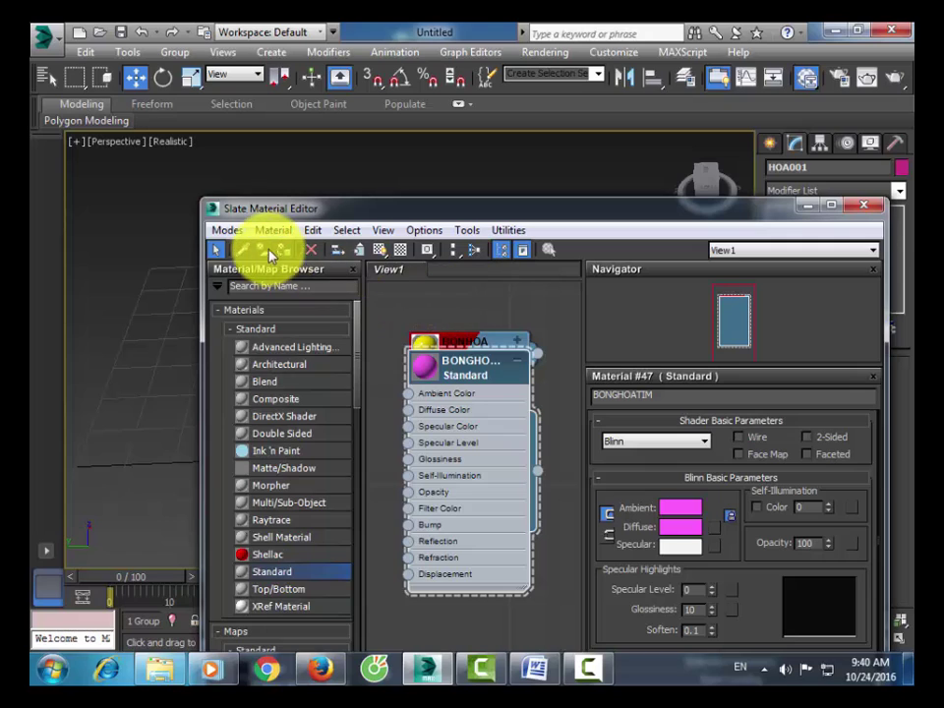
click(279, 253)
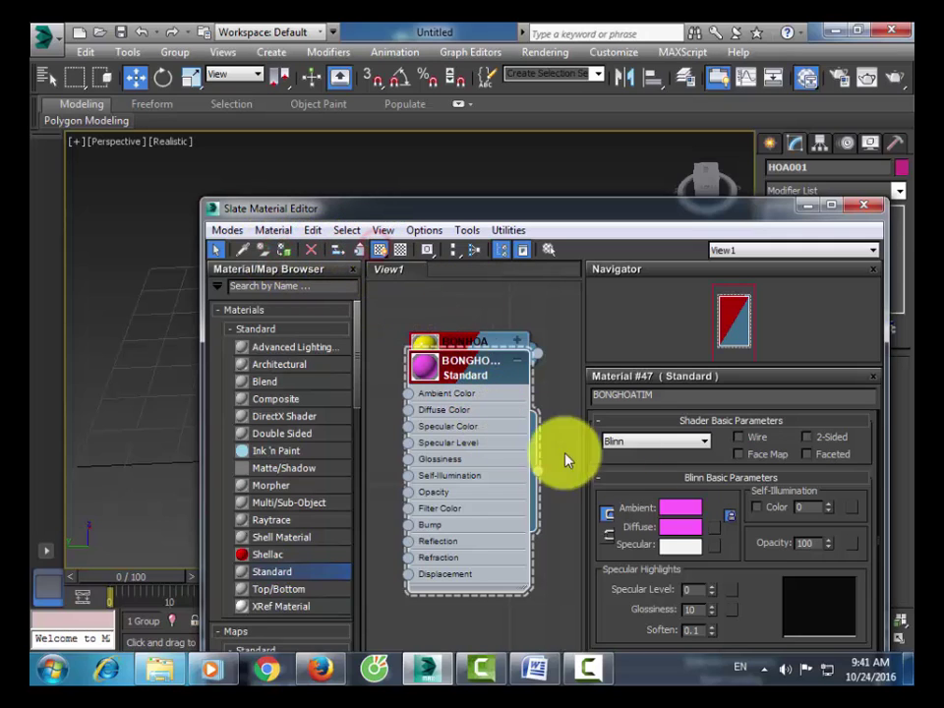
- Make the BONGHOATIM material 2-sided with specular level 66, glossiness 57 and self-illumination 12
drag(713, 595, 717, 540)
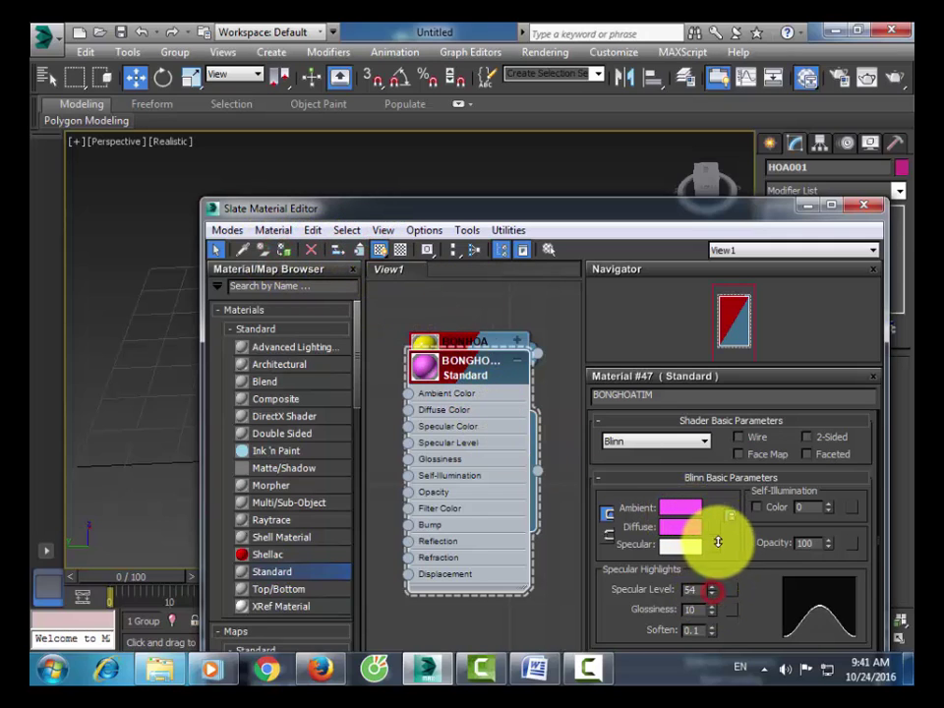
click(841, 436)
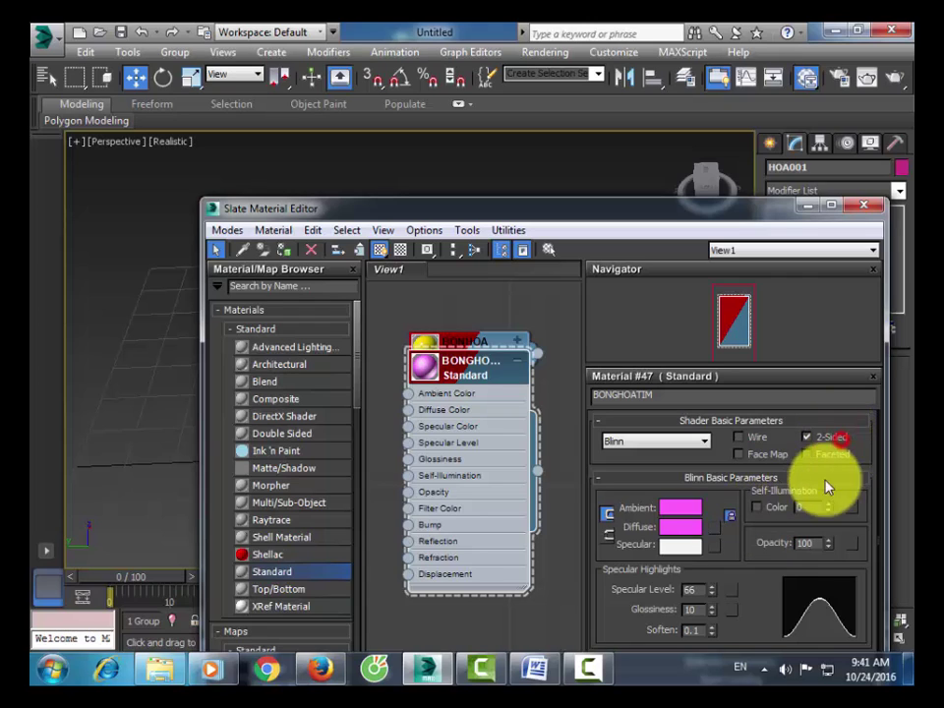
drag(829, 510, 833, 502)
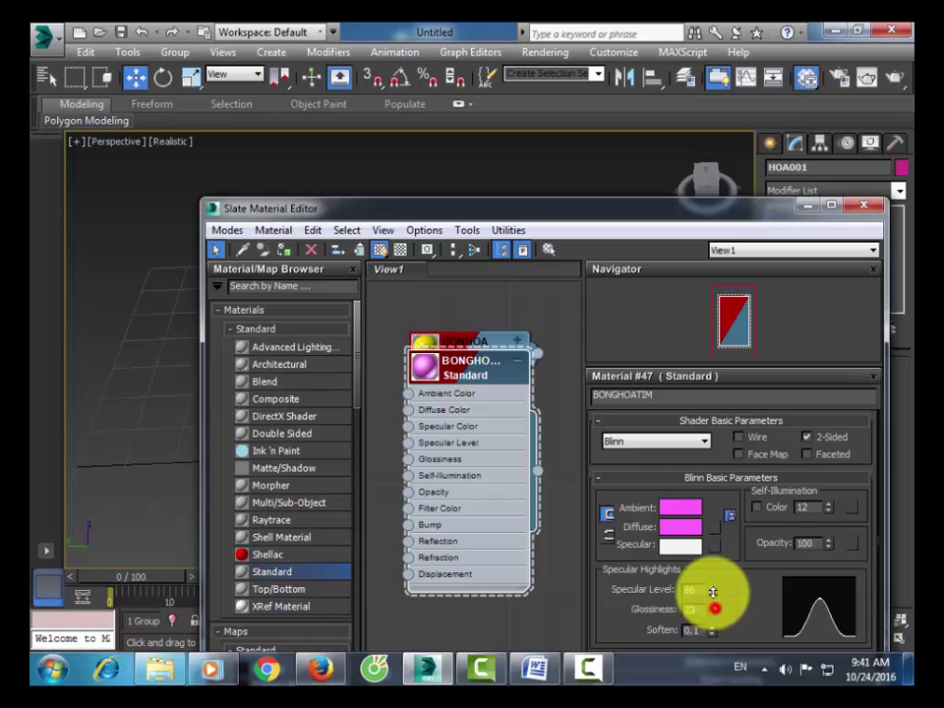
- Change the BONGHOATIM material's diffuse colour to a medium blue and close the Slate Material Editor
click(681, 527)
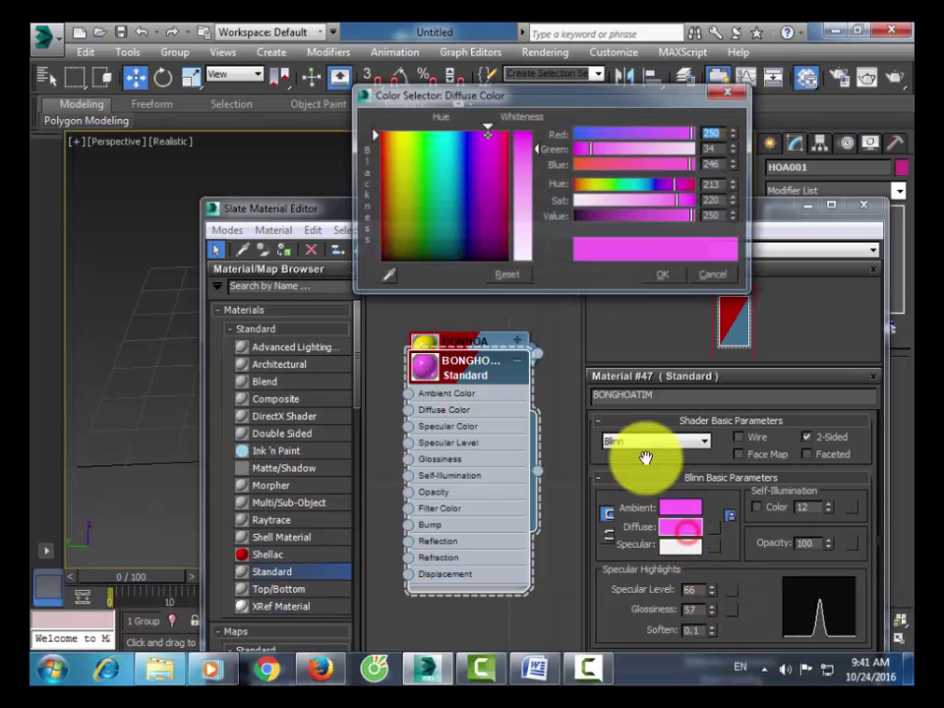
drag(483, 190, 460, 140)
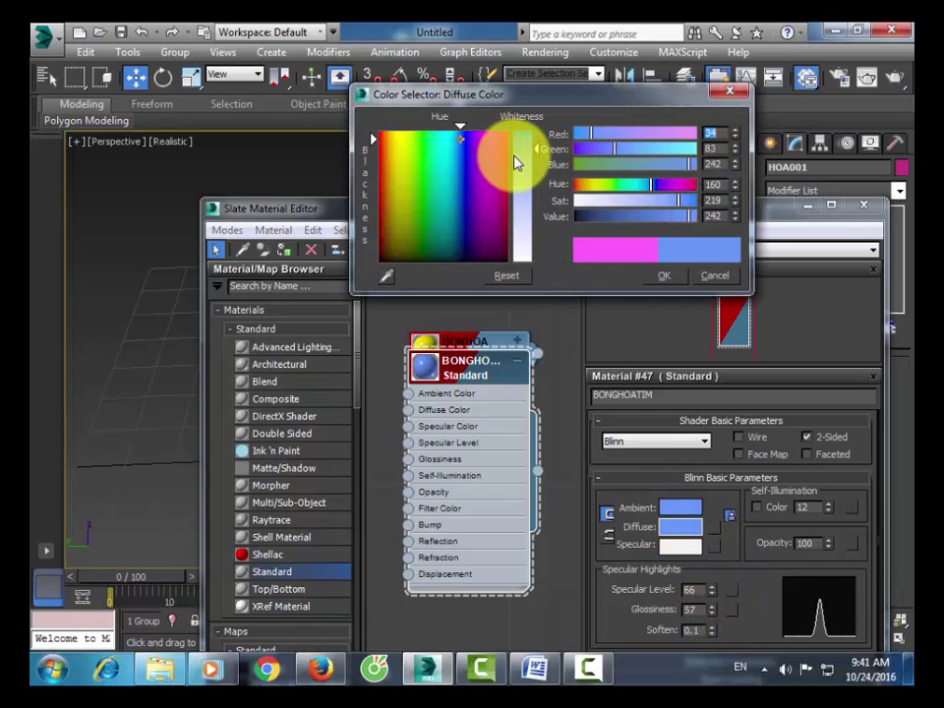
click(683, 281)
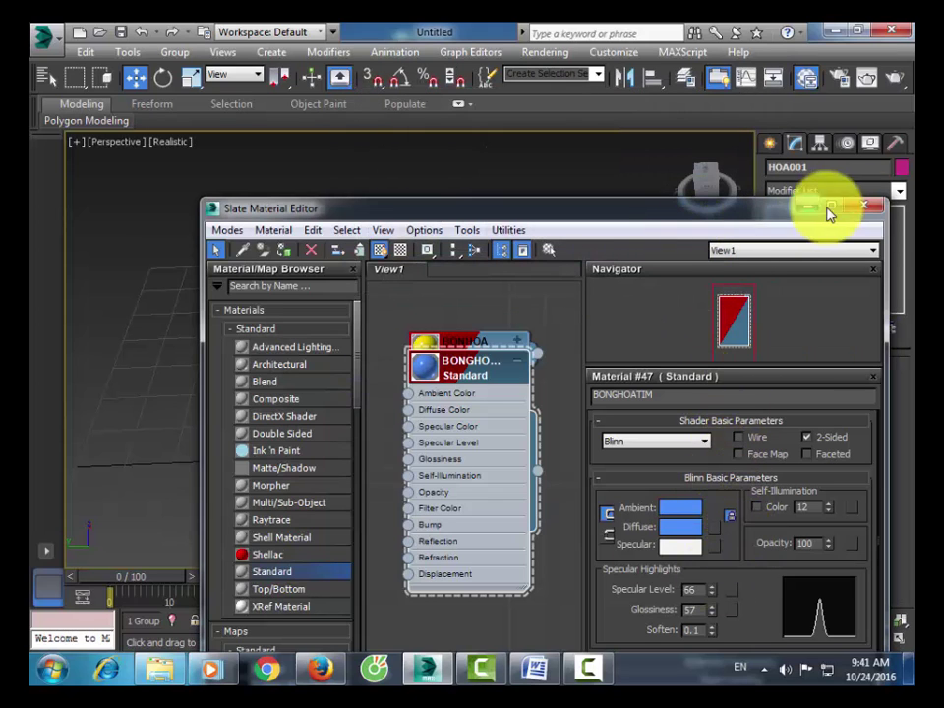
click(863, 205)
- Render the perspective view of the whole potted cactus twice at 640x480 to check the flower colours, closing the render windows
click(643, 345)
scroll(607, 341, up, 3)
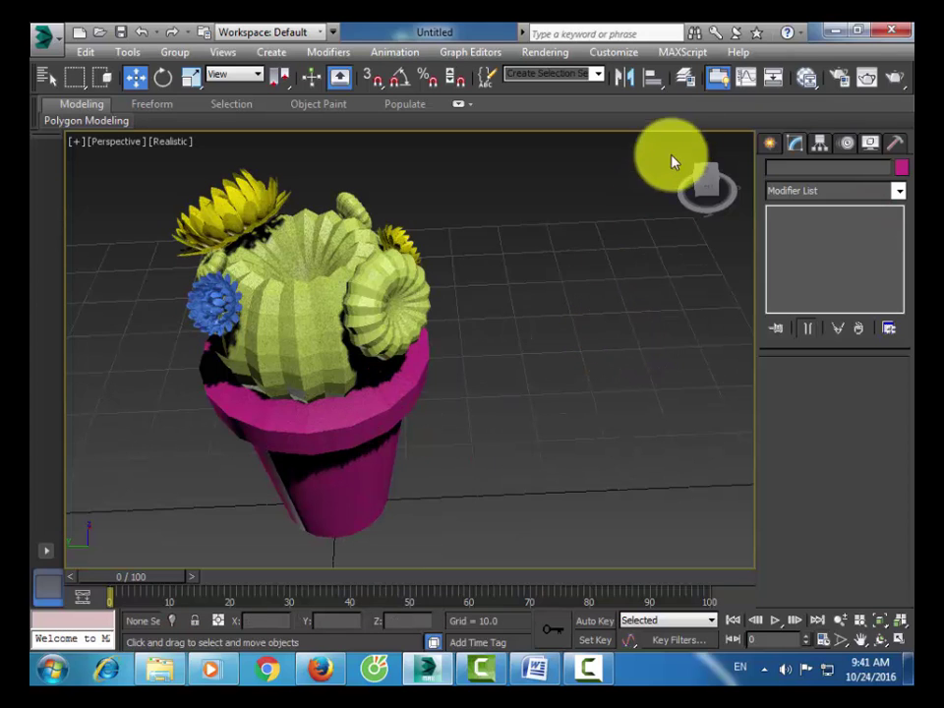
click(841, 86)
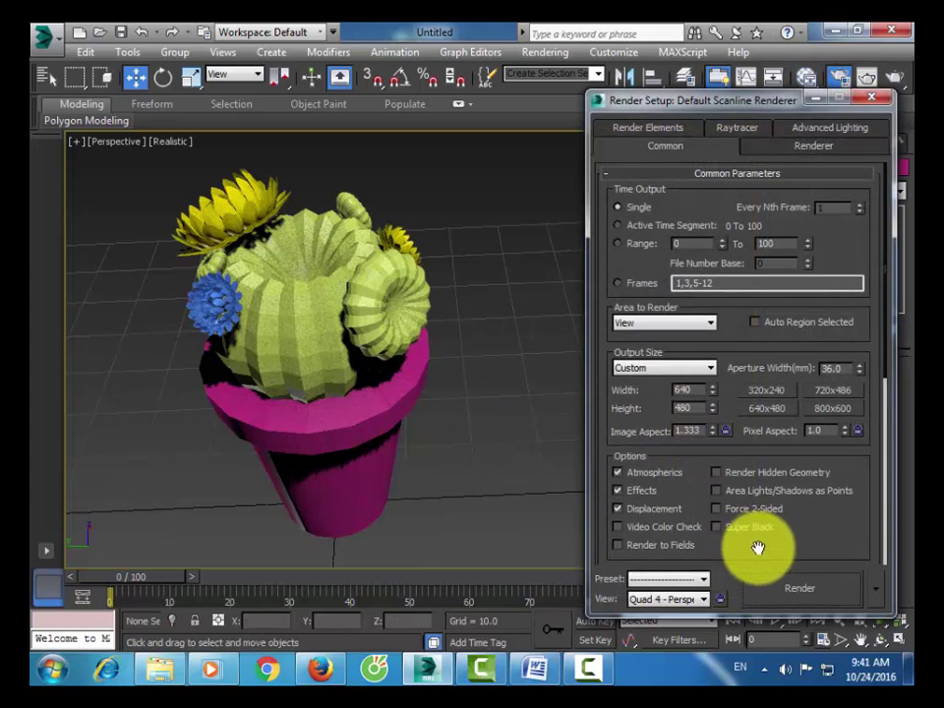
click(797, 587)
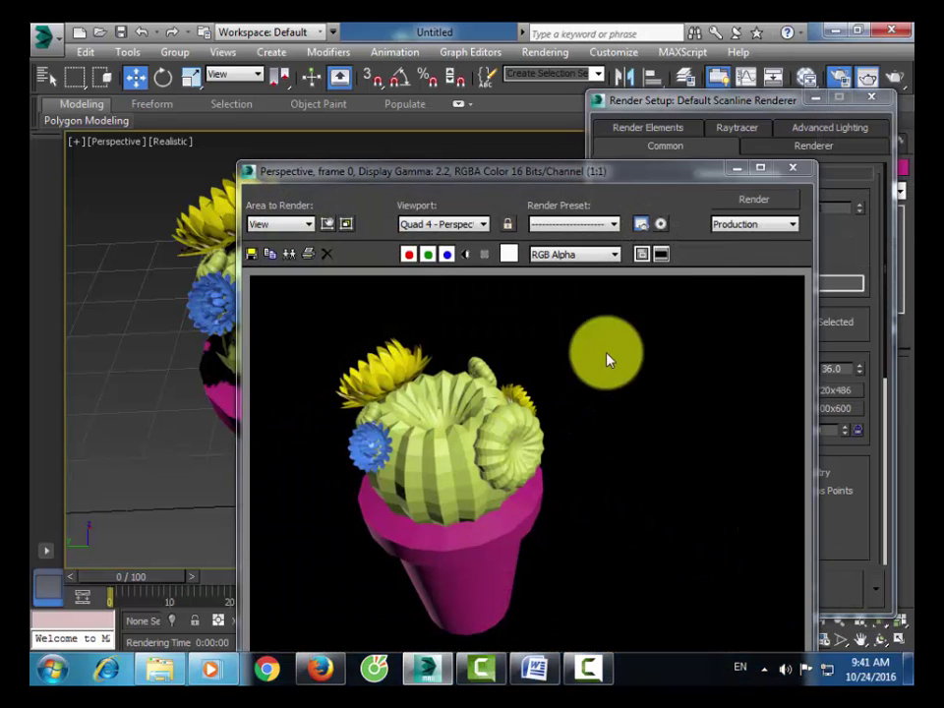
click(796, 172)
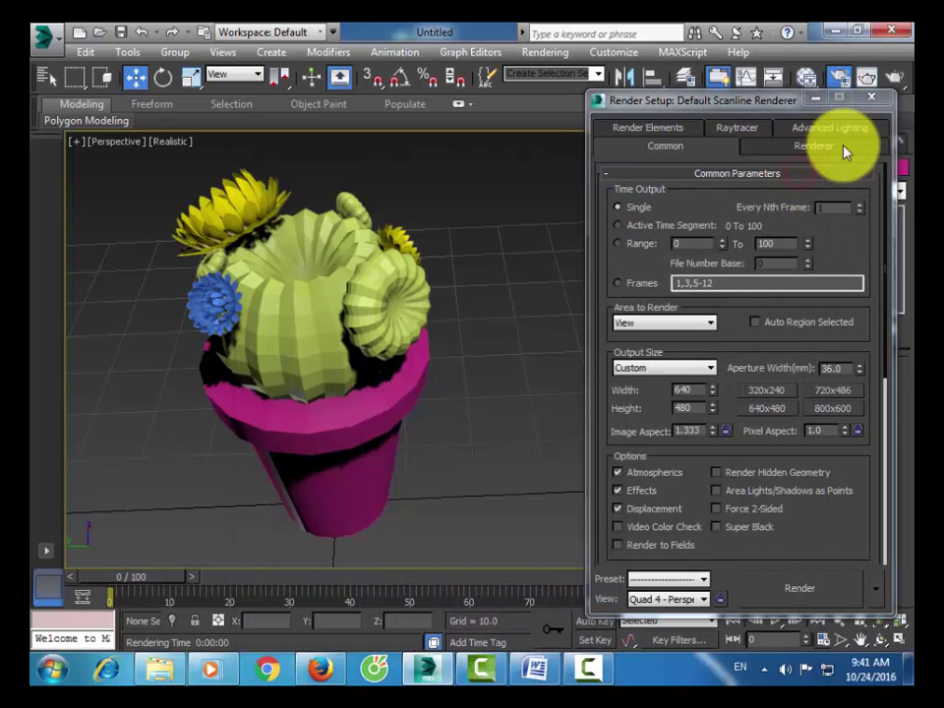
click(795, 598)
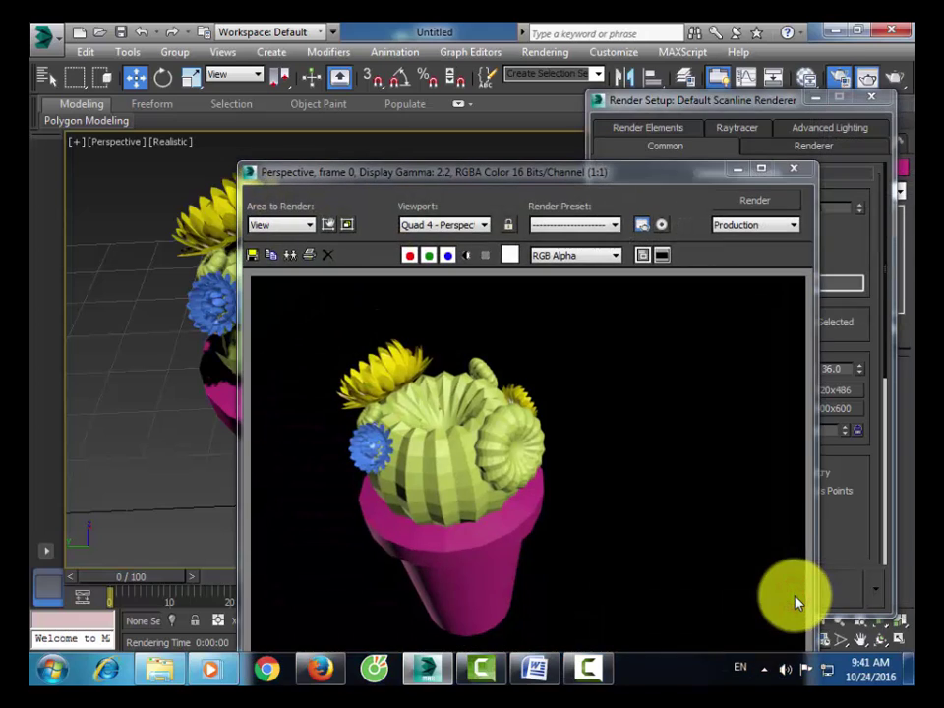
click(796, 173)
click(871, 97)
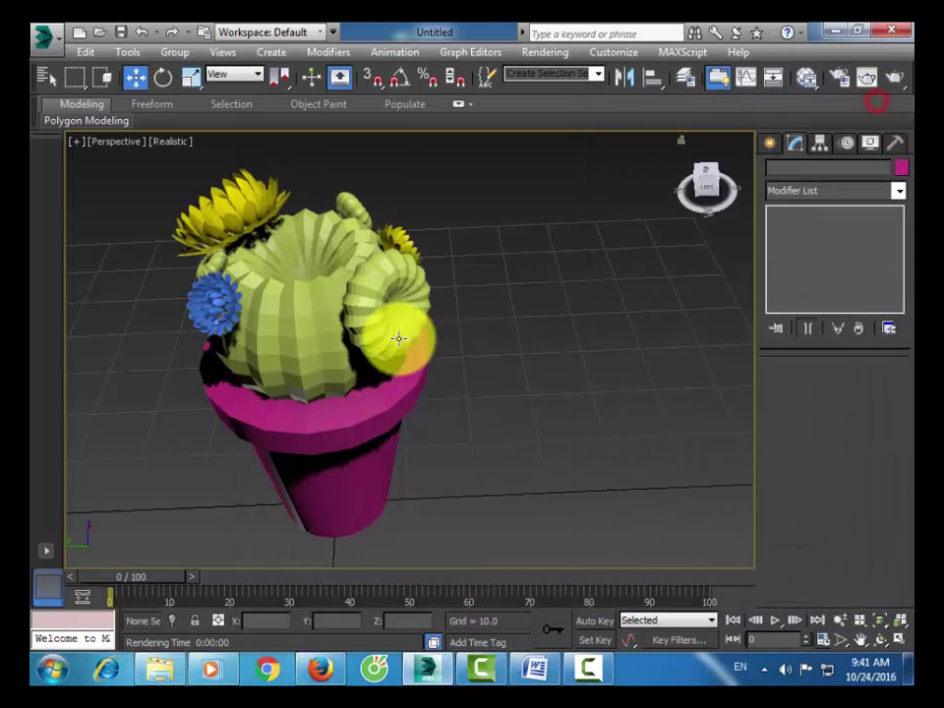
- Rotate the blue flower HOA001 about the Z axis to about 96.3 degrees
click(226, 328)
key(z)
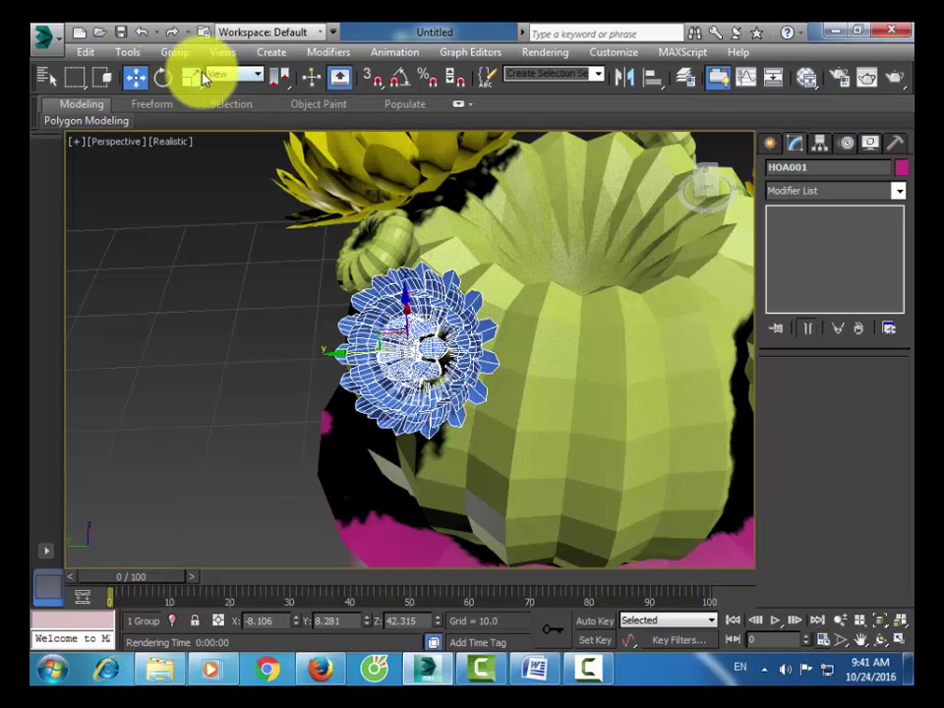
click(163, 76)
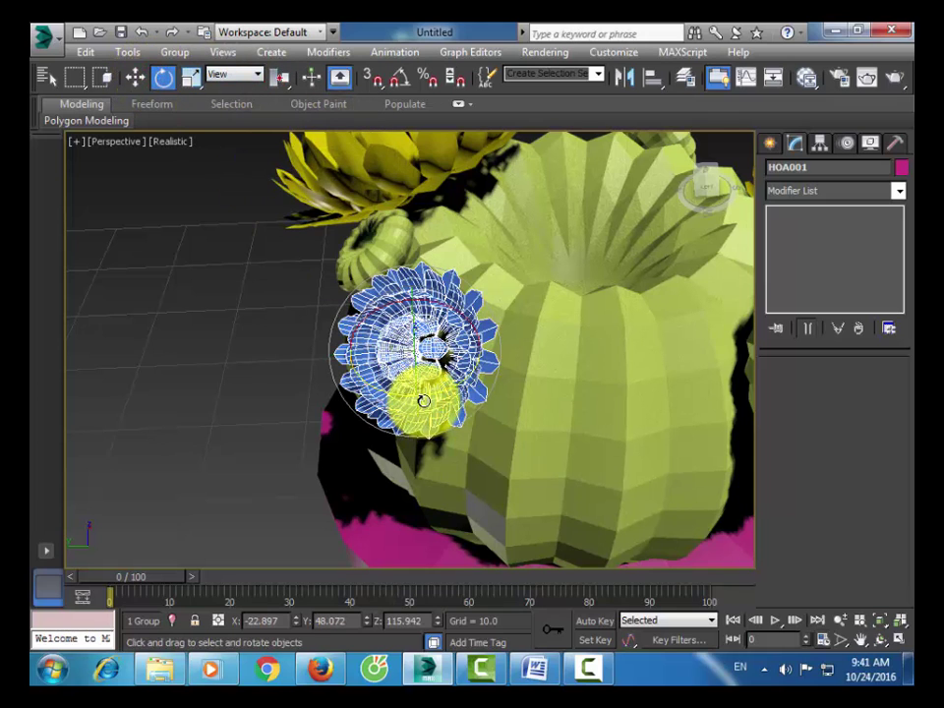
drag(423, 398, 389, 393)
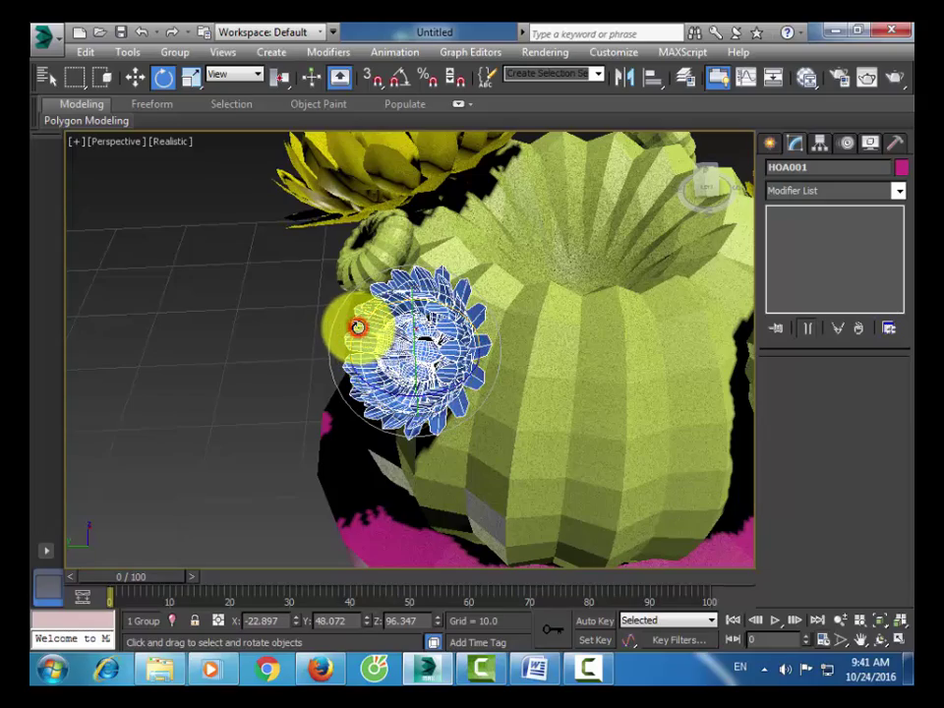
- Tilt the blue flower from the opposite side of the cactus so it sits over the small bulb, and check its orientation
key(ctrl+r)
drag(367, 328, 291, 183)
click(163, 77)
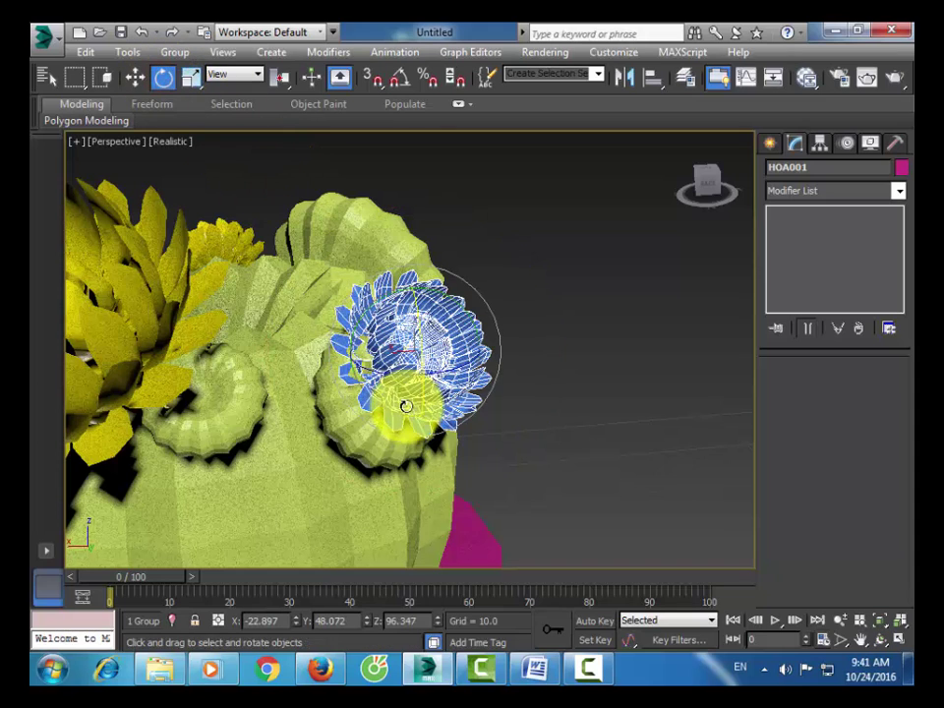
drag(389, 380, 431, 282)
click(533, 258)
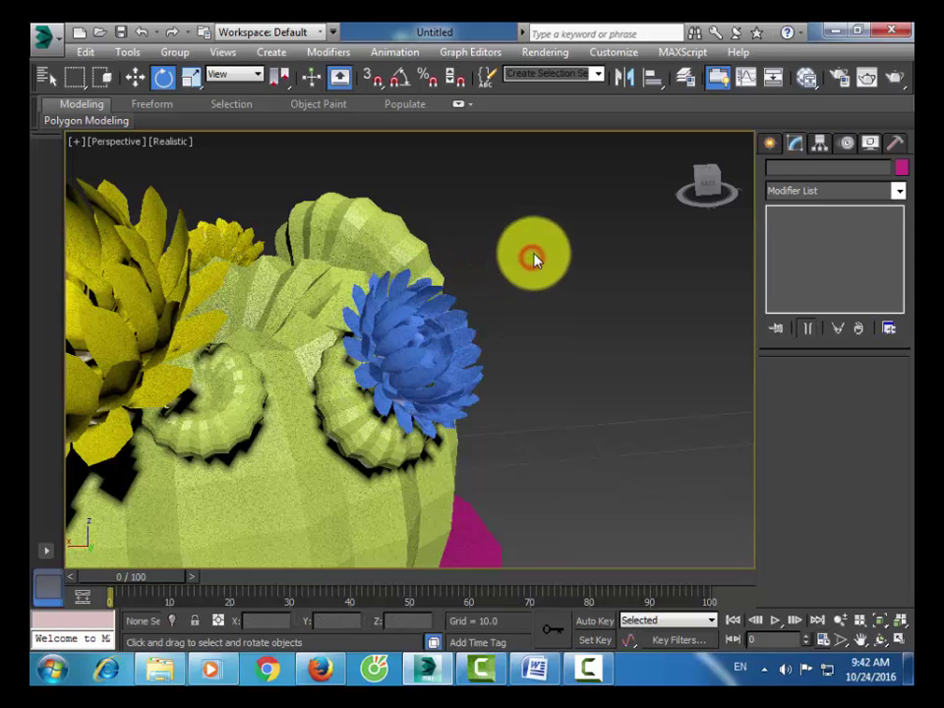
alt+middle_drag(550, 334, 430, 381)
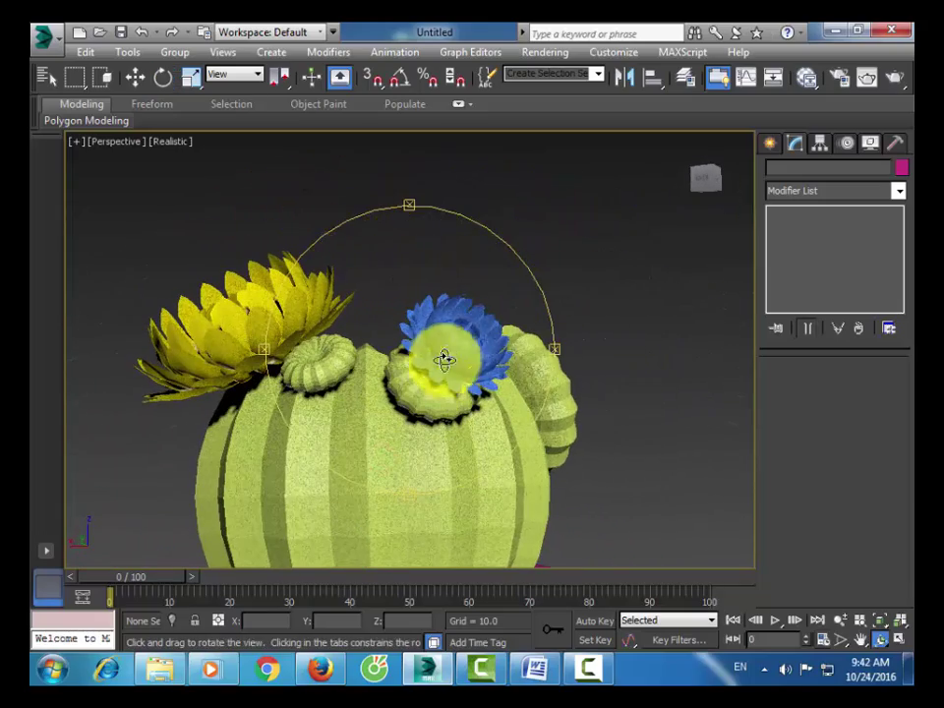